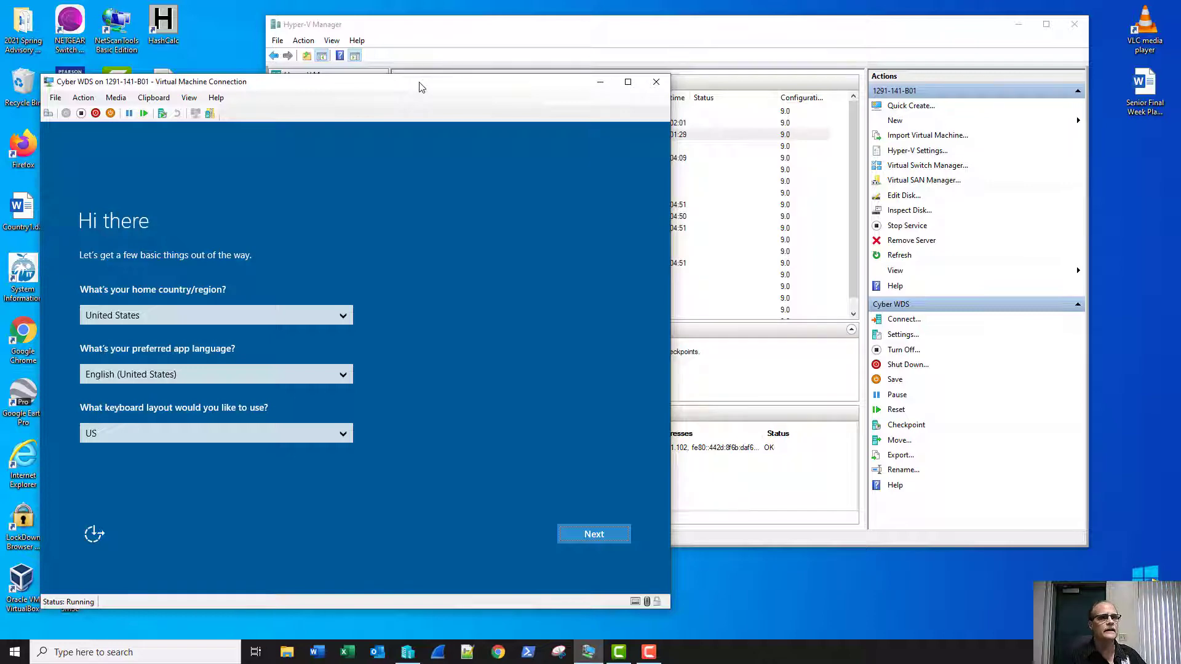
Finish first-run setup: accept the license and set and confirm the Administrator password.
left_click(599, 533)
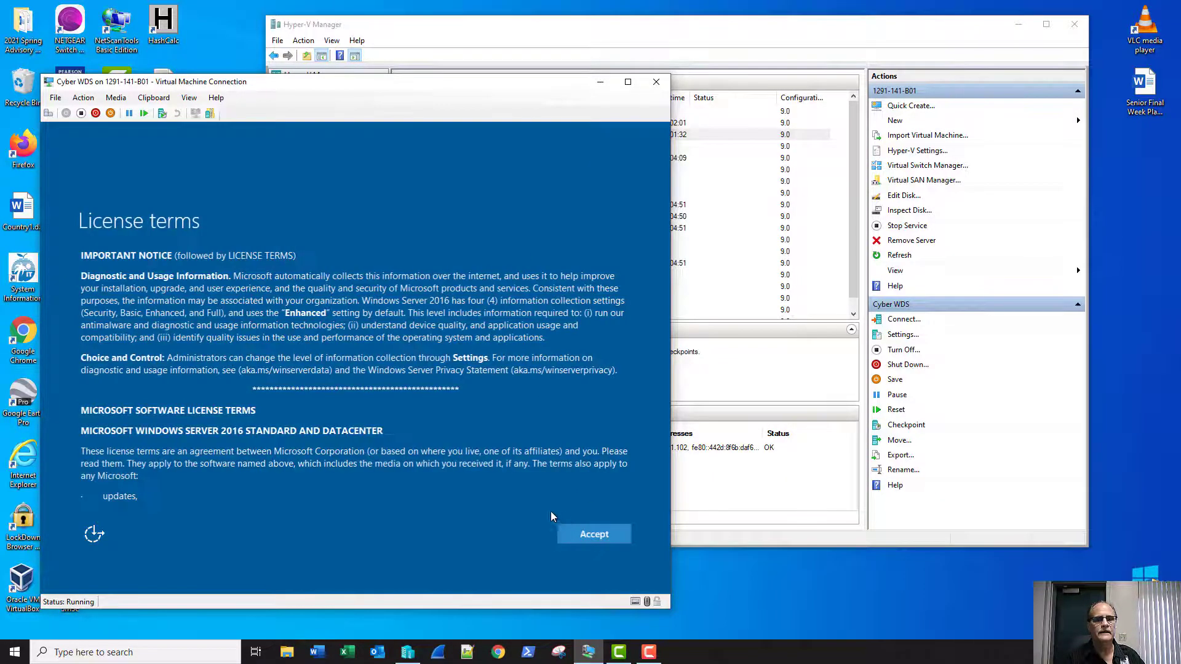
left_click(589, 533)
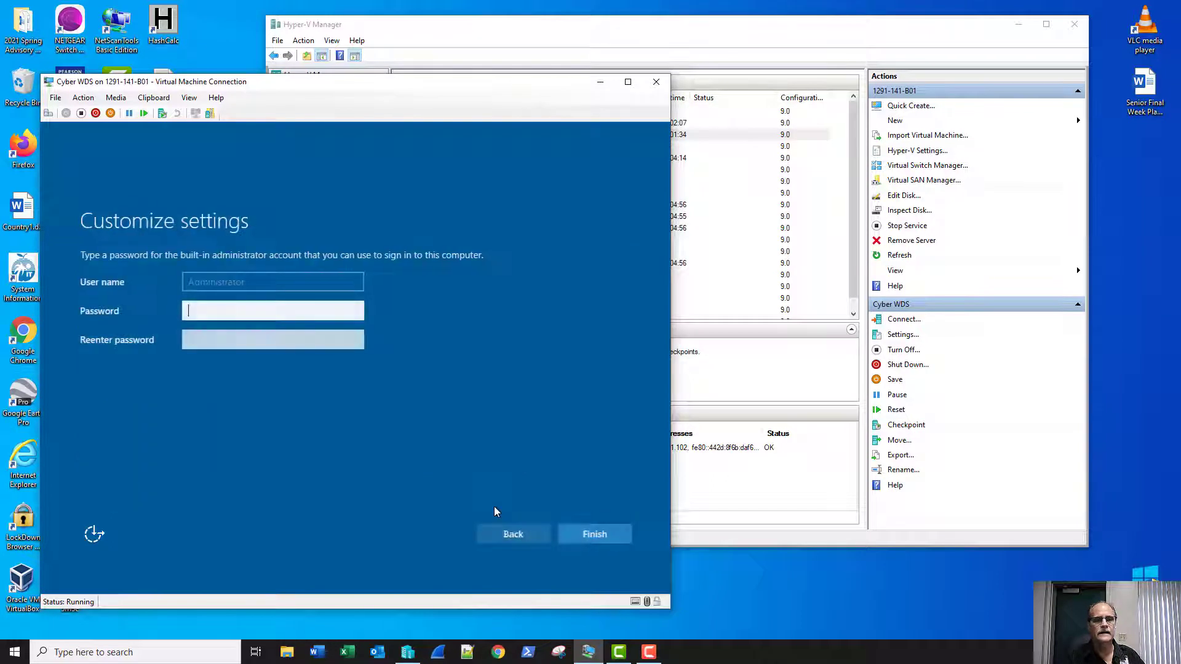
type("P")
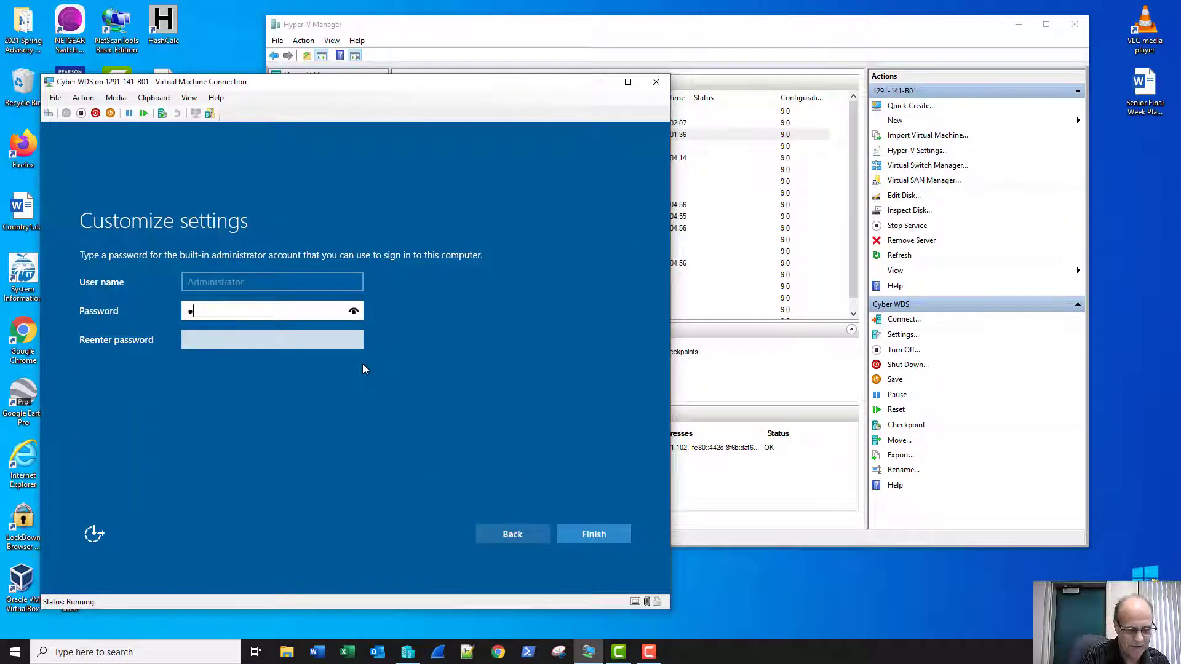
type("•••••••••")
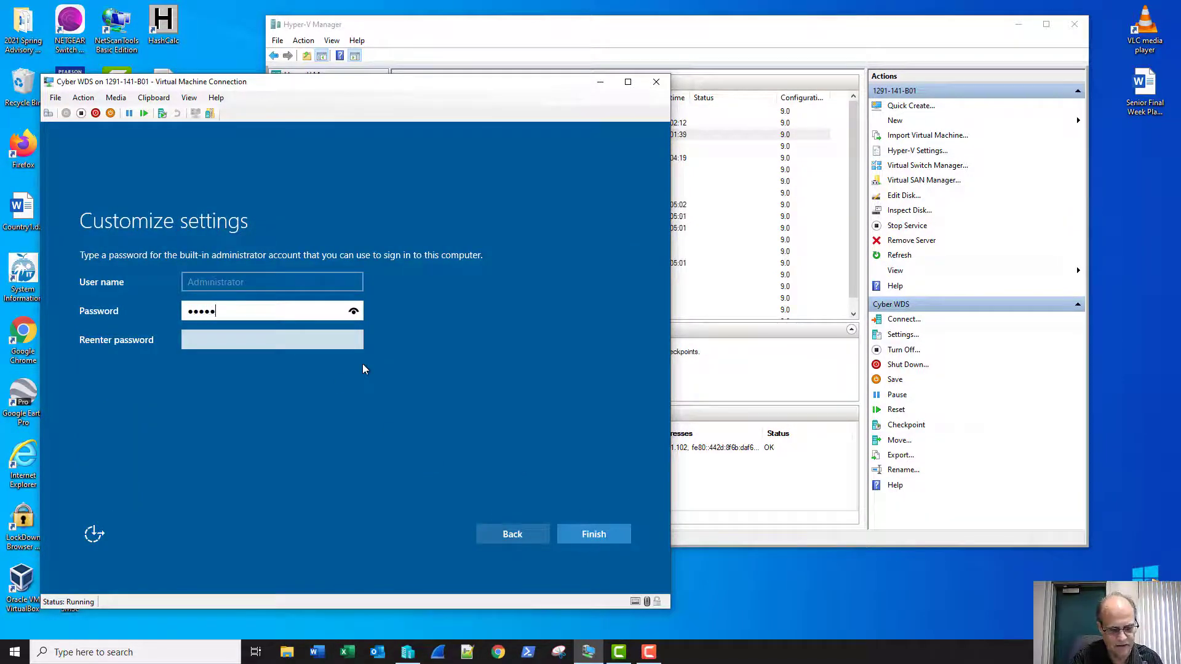
key("Tab")
type("••••••")
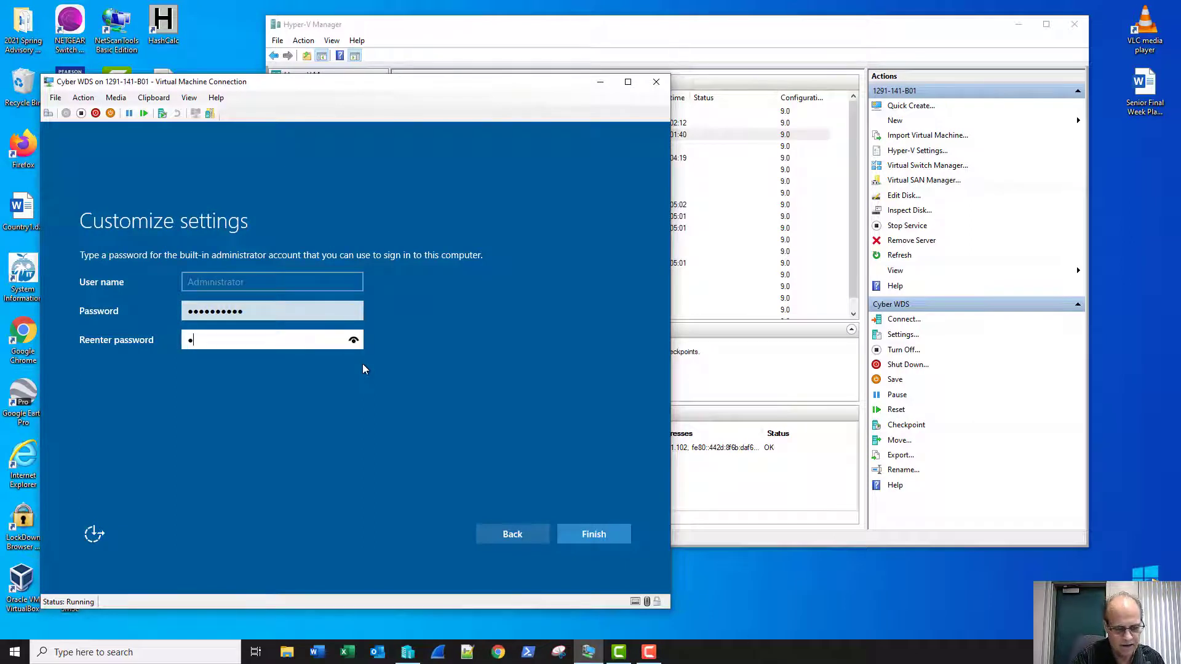
type("••••")
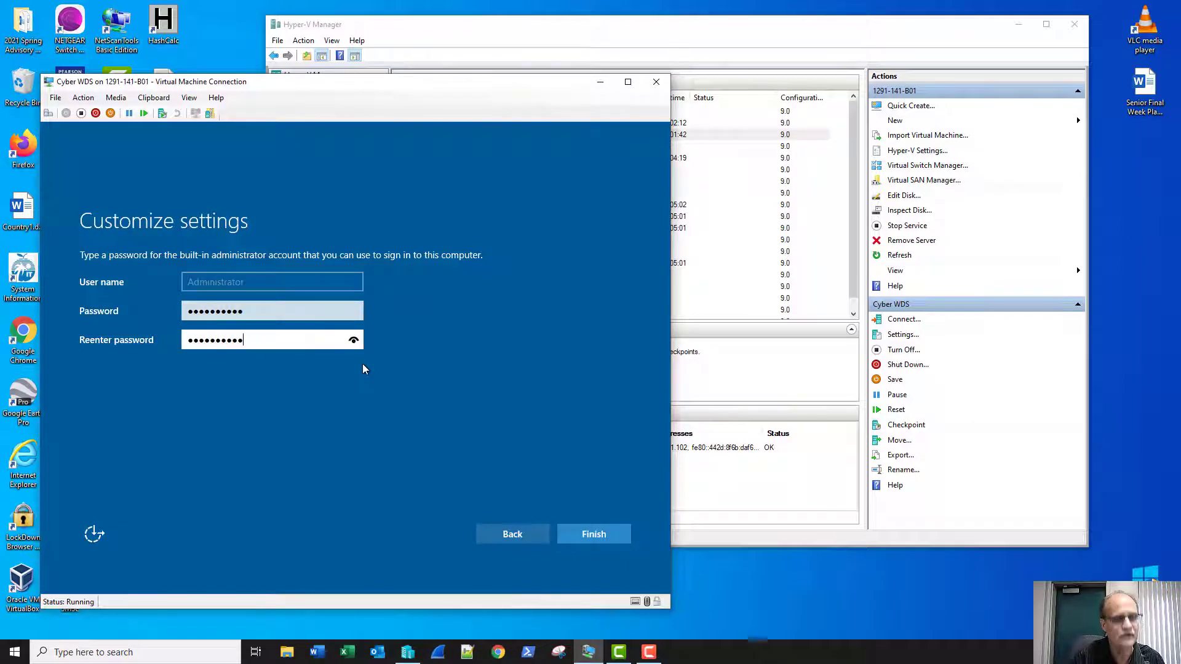
key("Return")
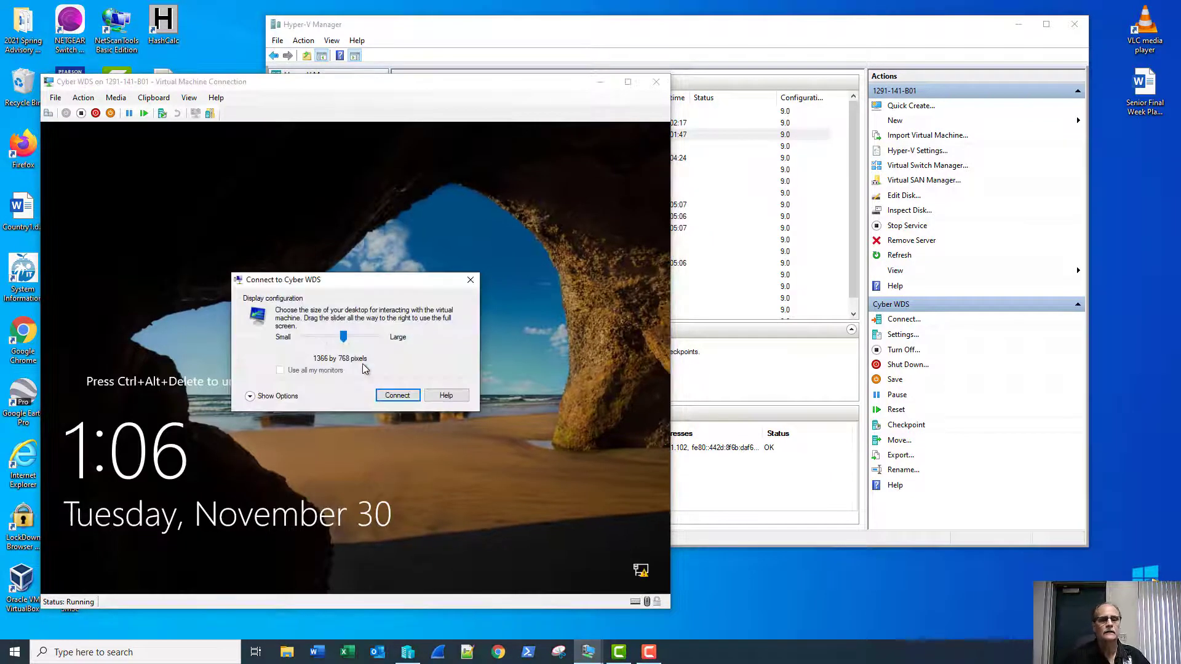
Connect to the Cyber WDS VM and sign in as Administrator with the password.
key("Return")
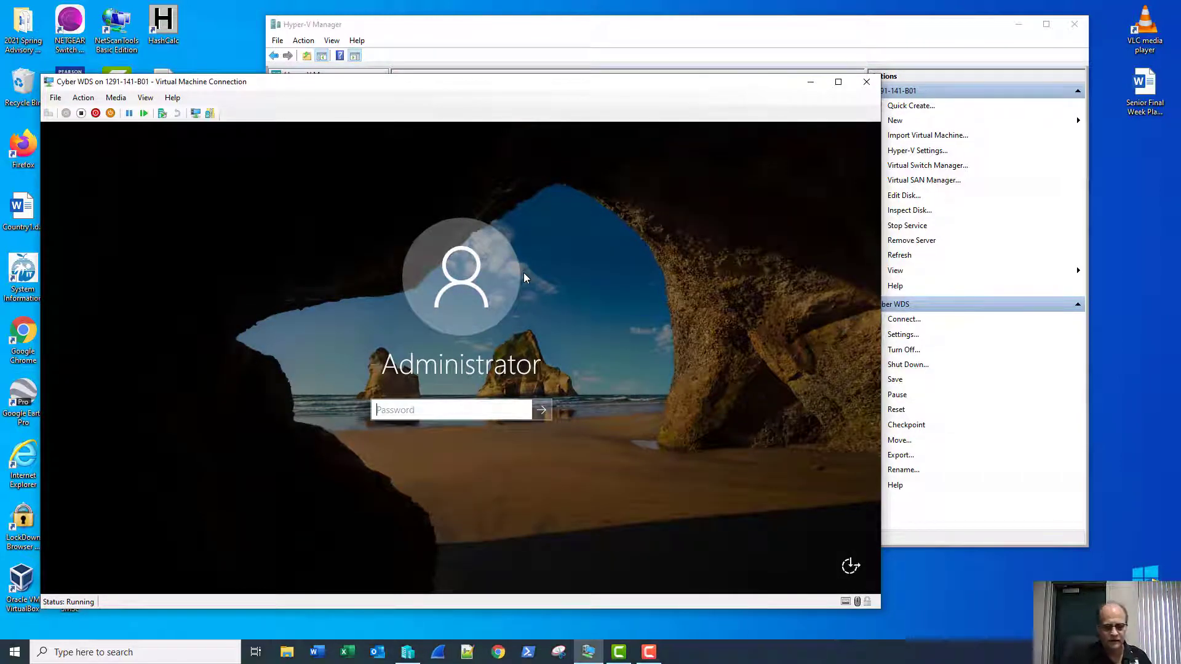
type("**********")
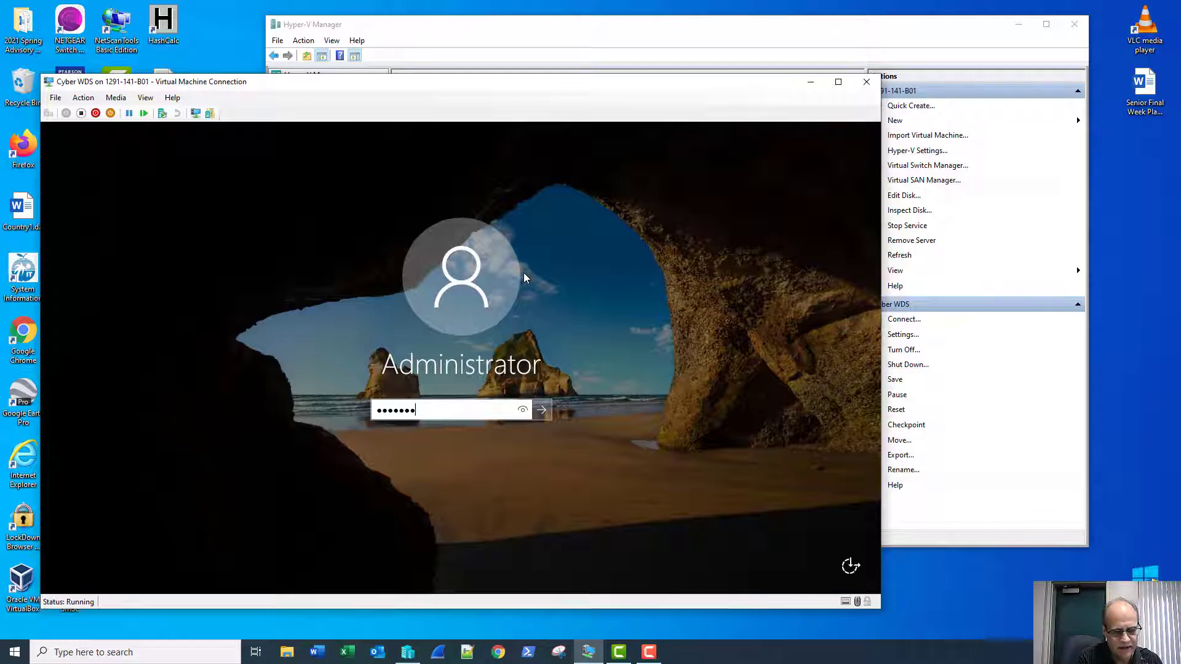
key("Return")
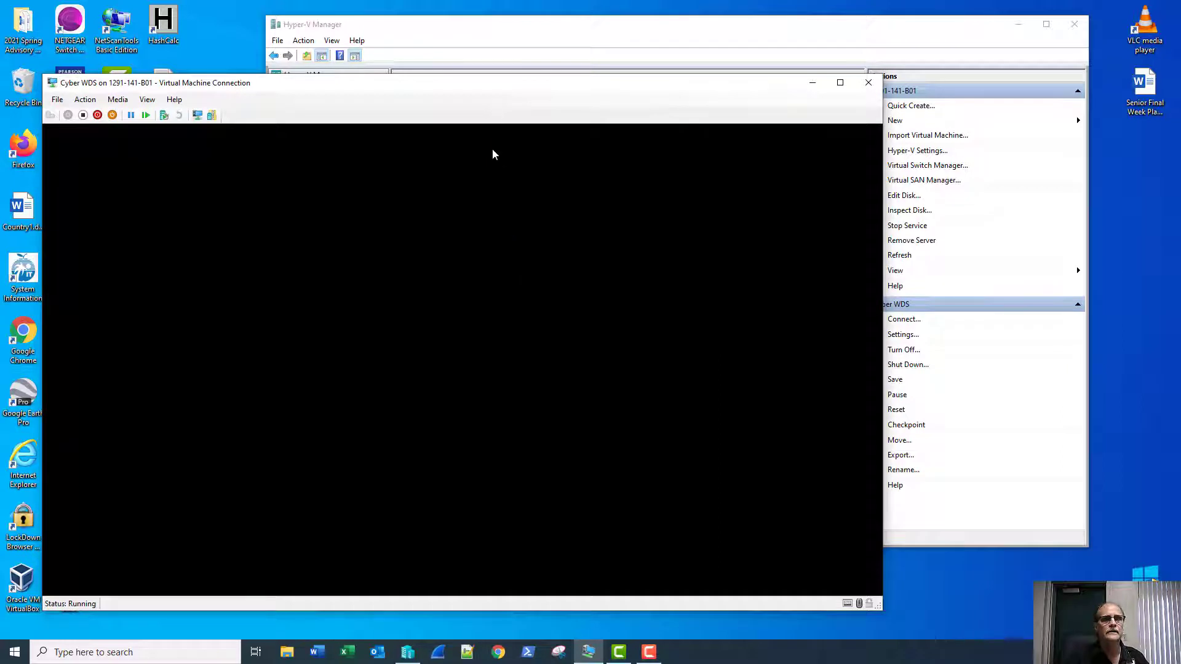
Open Chrome and remove the disabled Cisco Webex Extension.
left_click(499, 653)
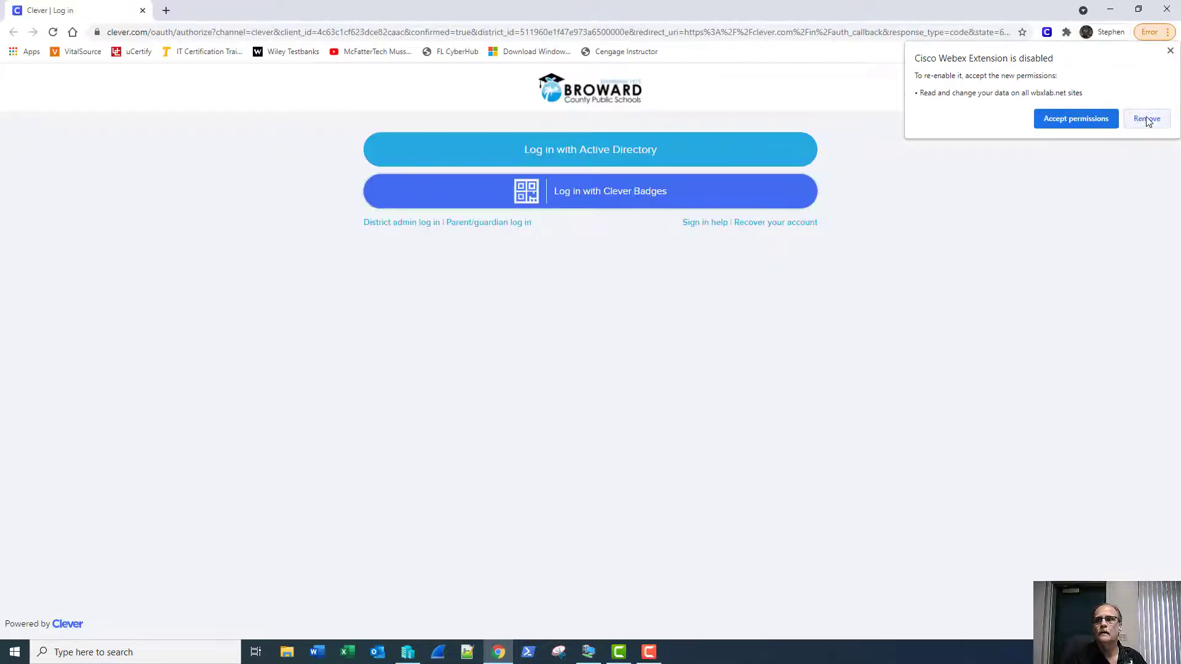
left_click(1146, 118)
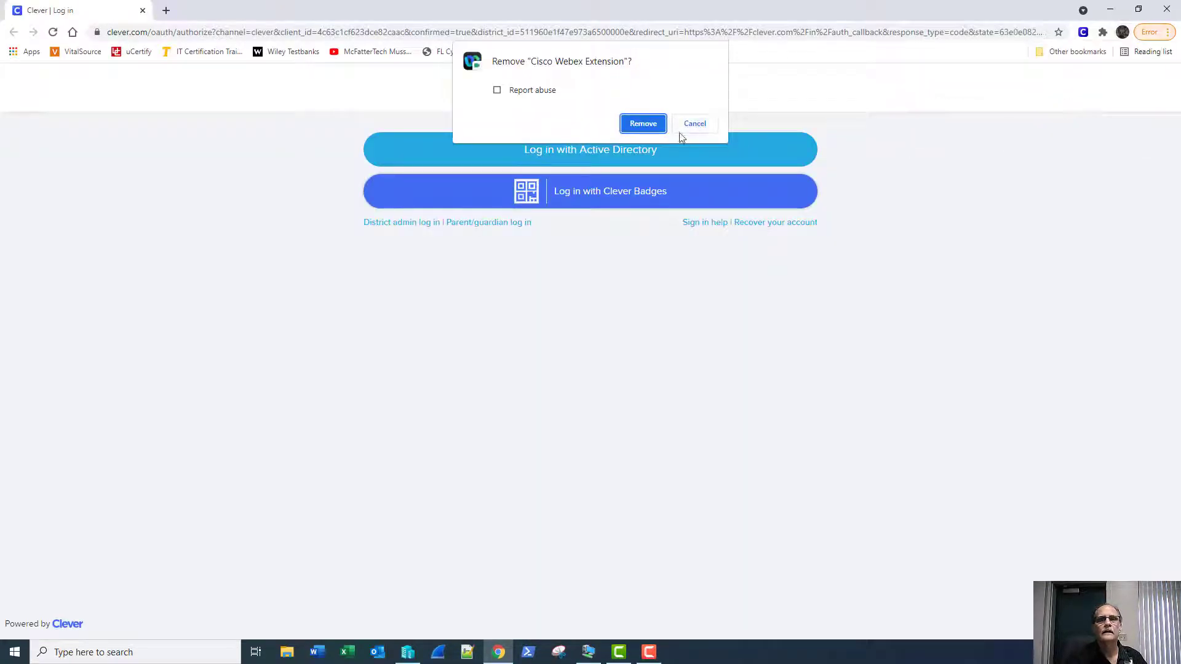
left_click(643, 124)
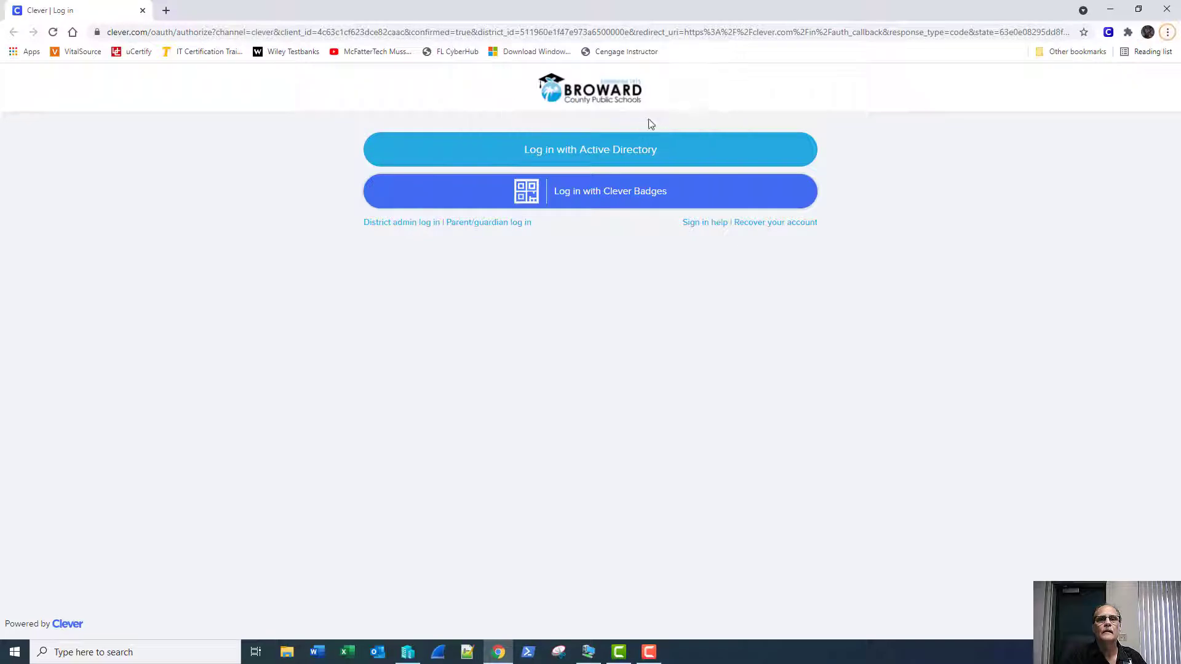
Type 'wind' into Chrome's address bar, then switch to File Explorer.
left_click(420, 31)
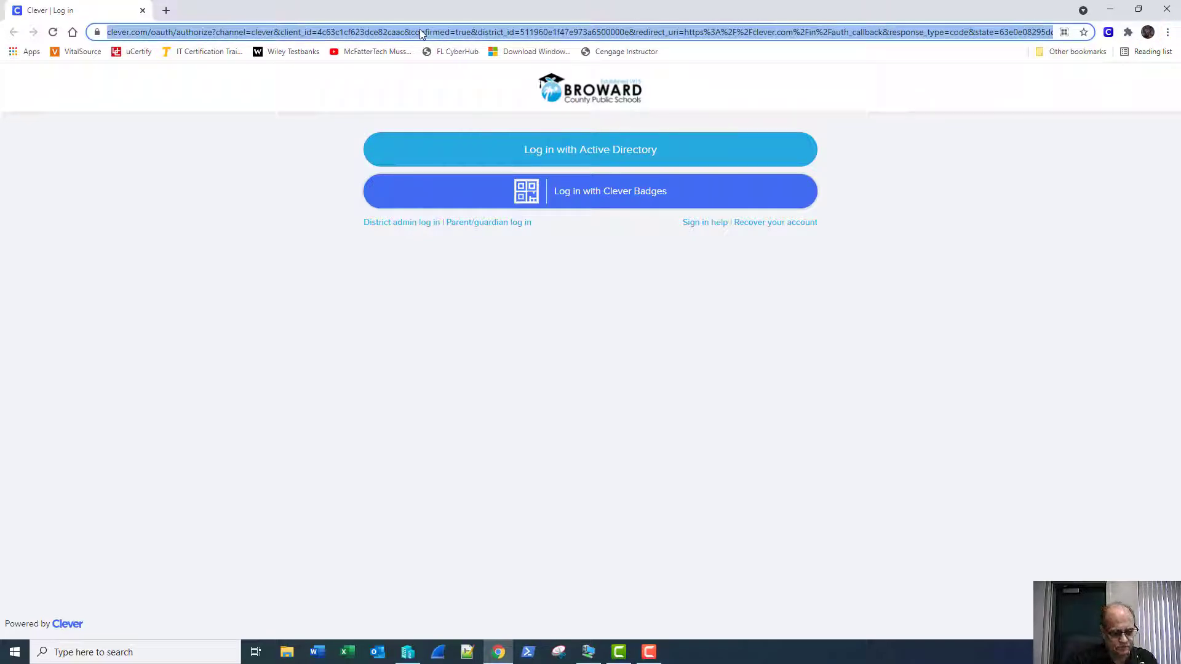
type("wind")
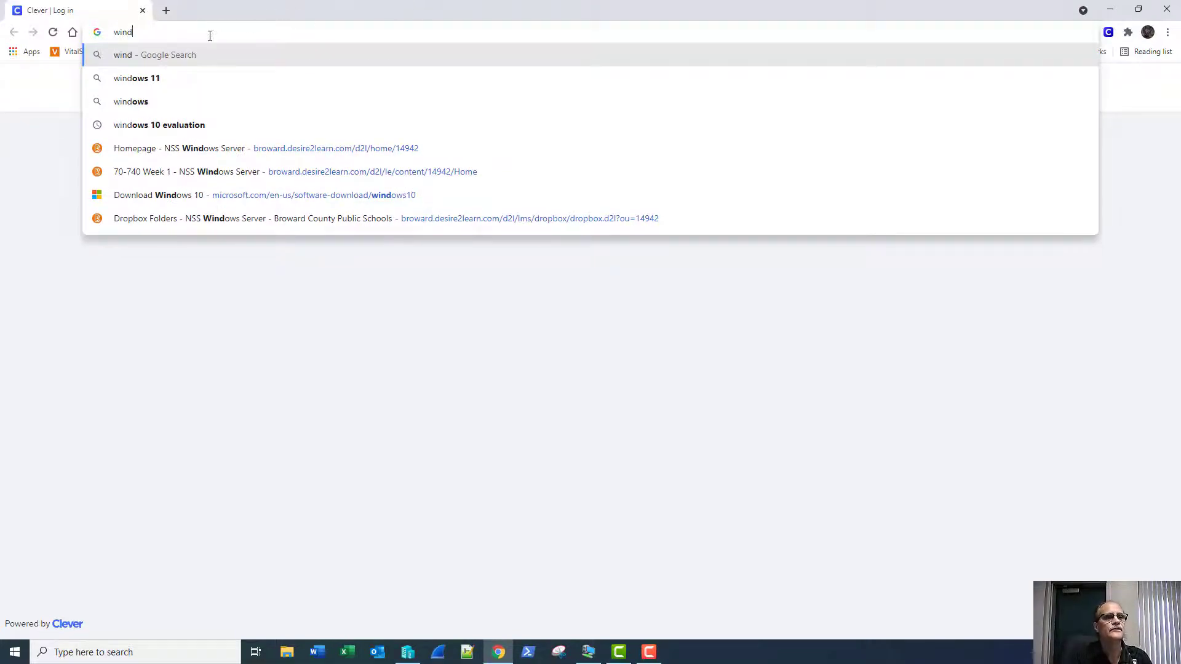
left_click(287, 652)
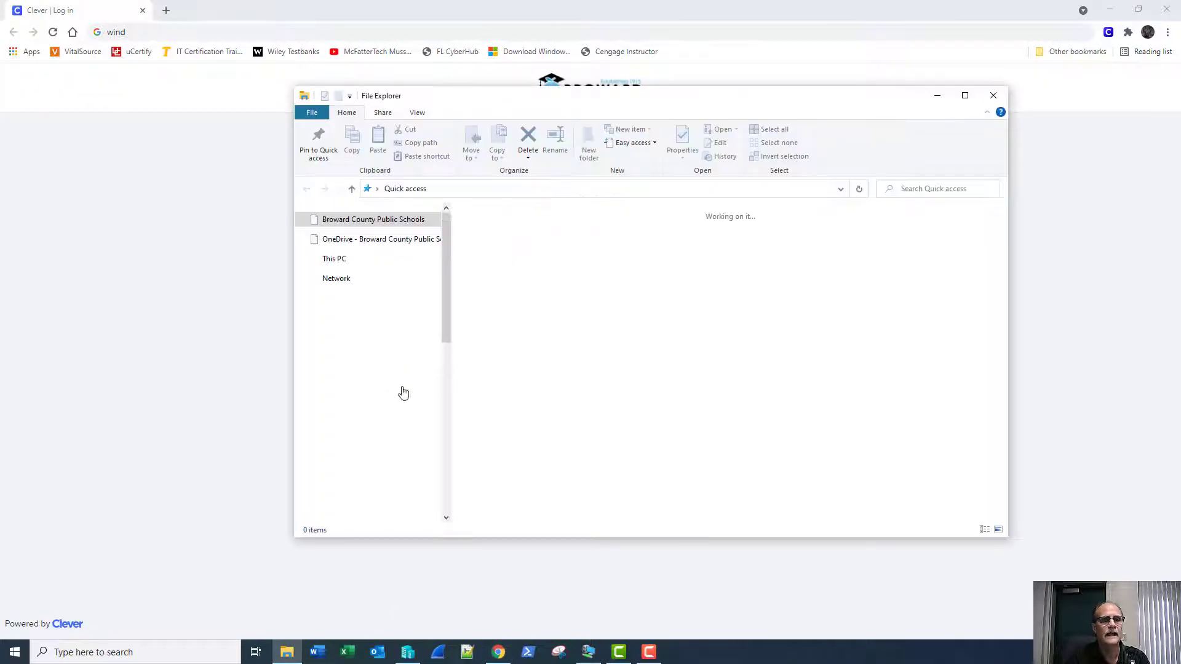
Open 70-740_06_LM_WS_Updated.docx from PS Network Support Services > MCSA > MOAC Labs > 70-740 > Labs, then close Explorer.
scroll(403, 418, "down", 5)
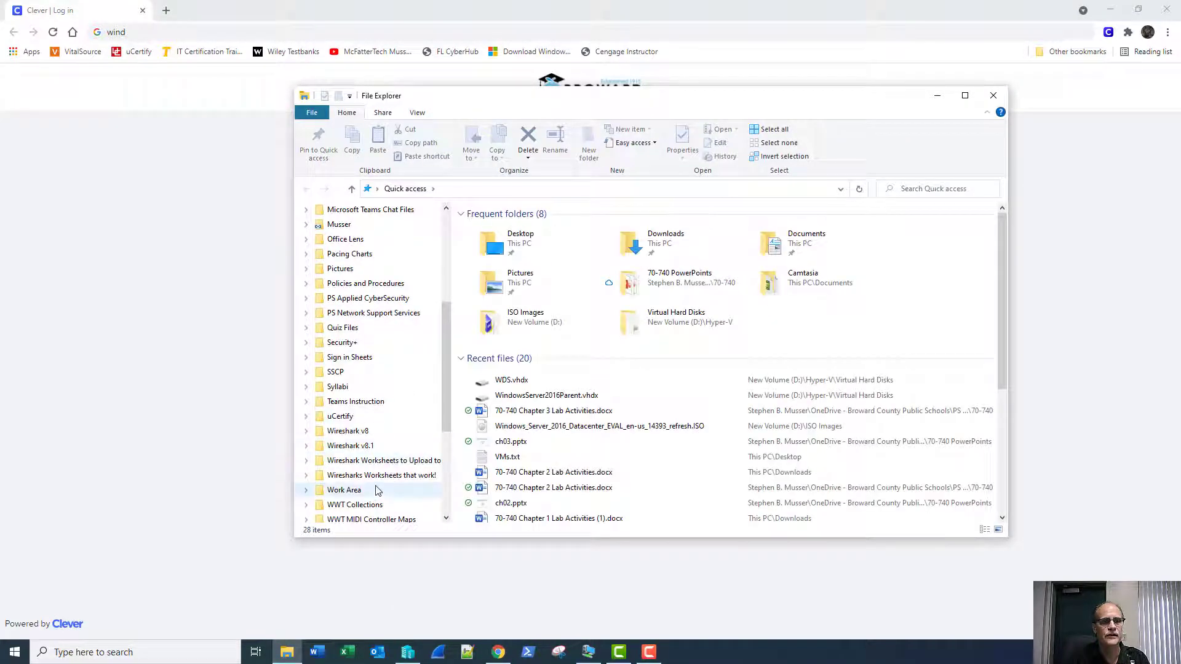
left_click(385, 317)
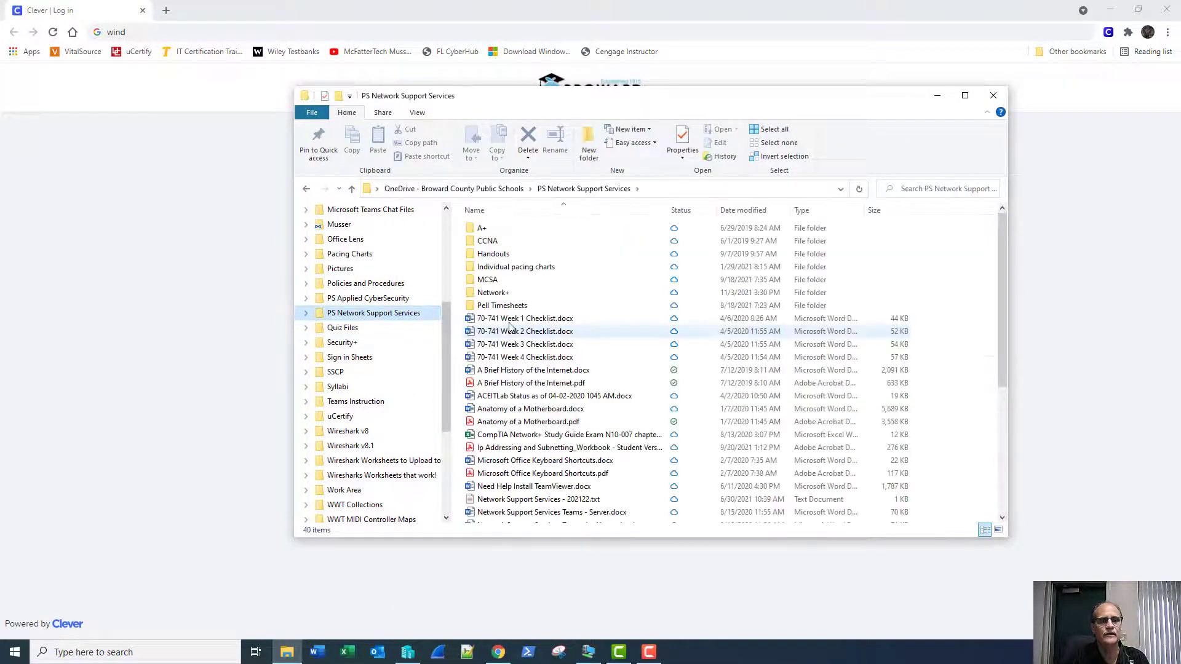
double_click(487, 280)
double_click(495, 278)
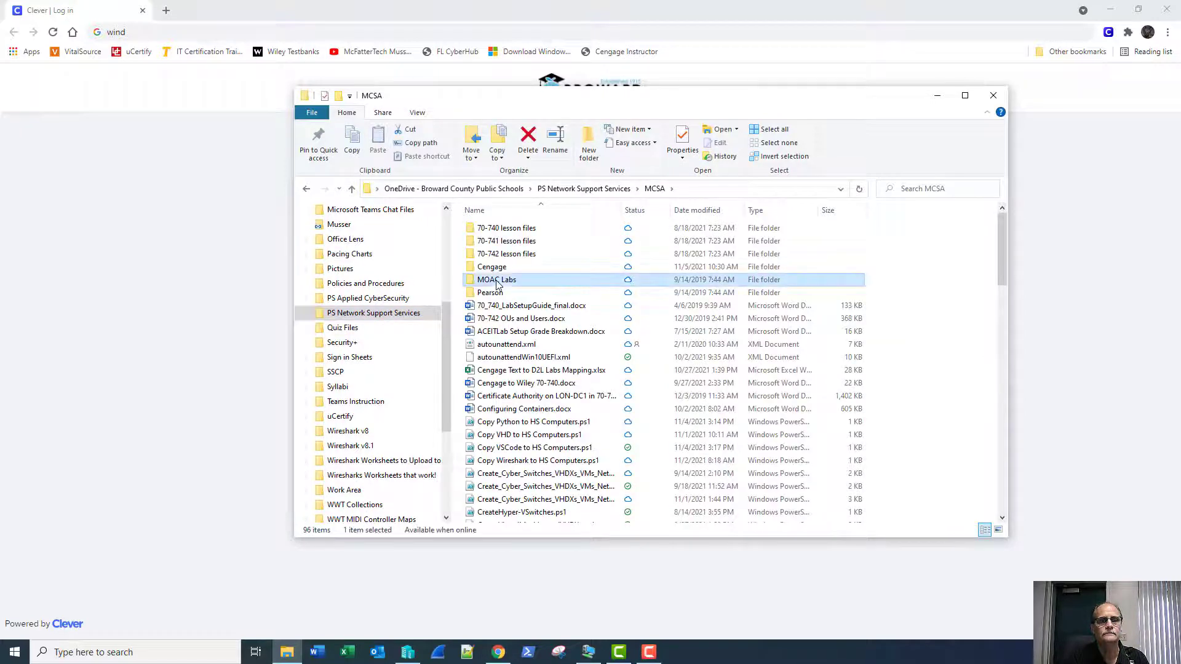
double_click(482, 228)
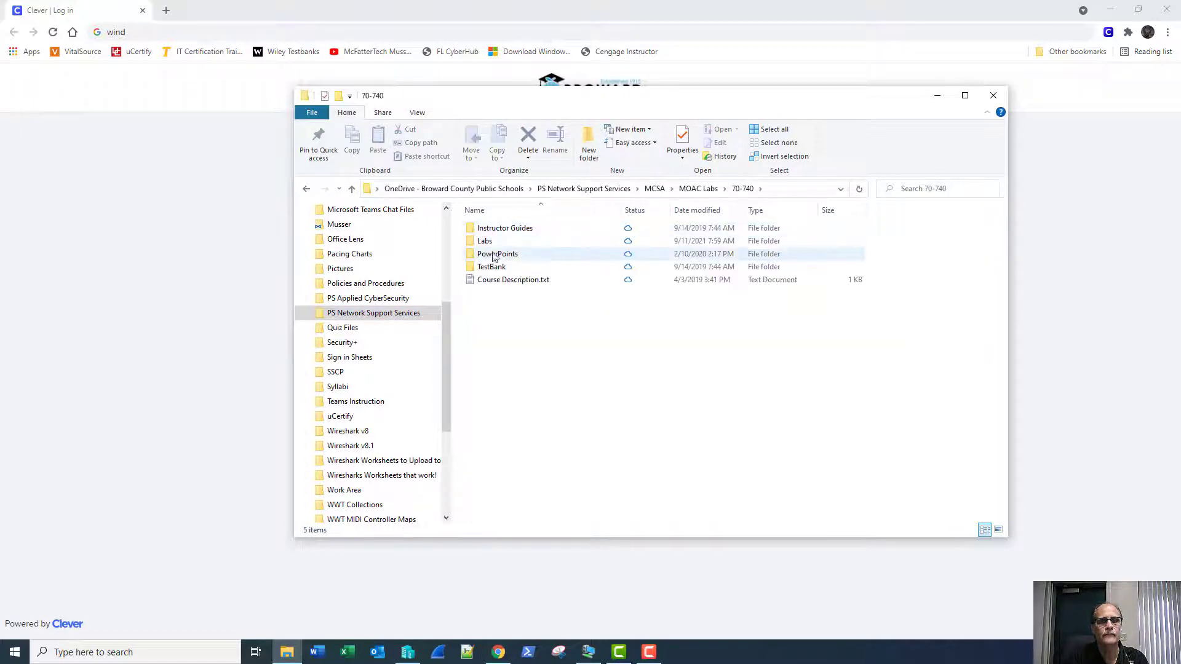
left_click(490, 245)
double_click(490, 245)
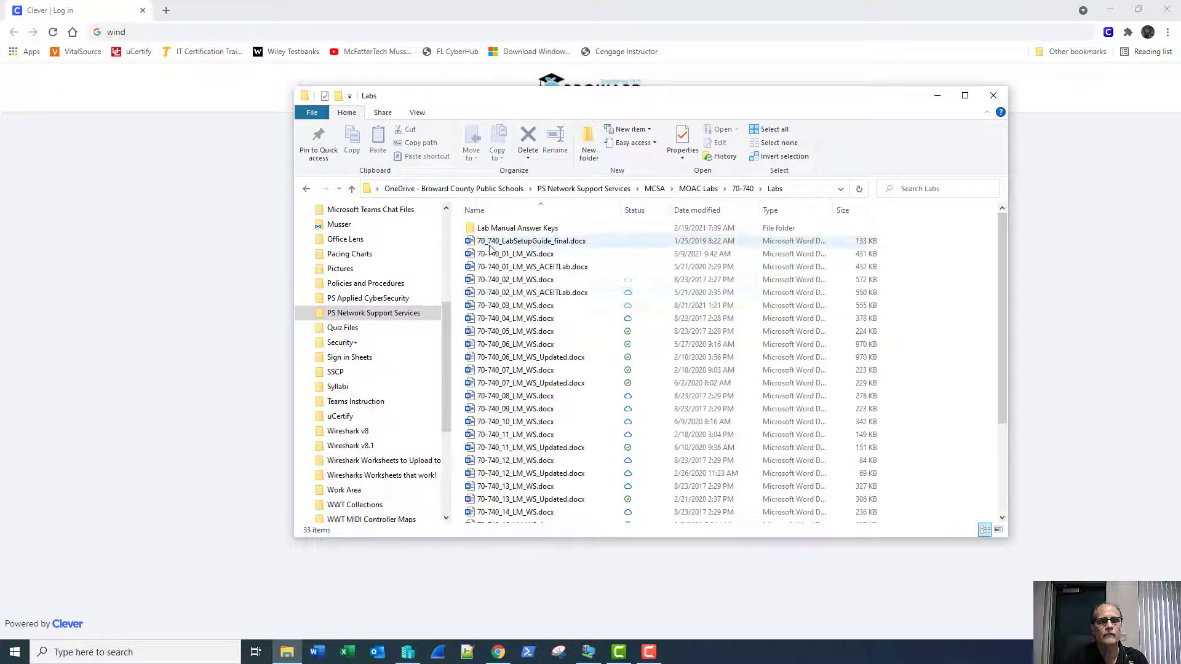
double_click(514, 358)
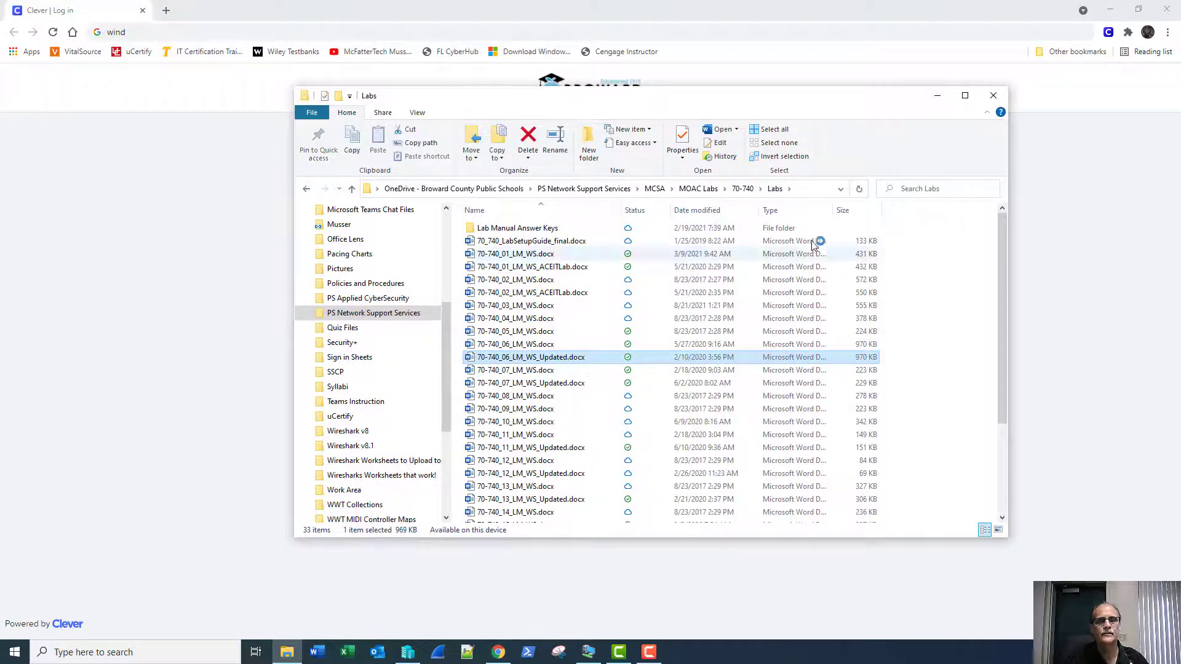
left_click(991, 97)
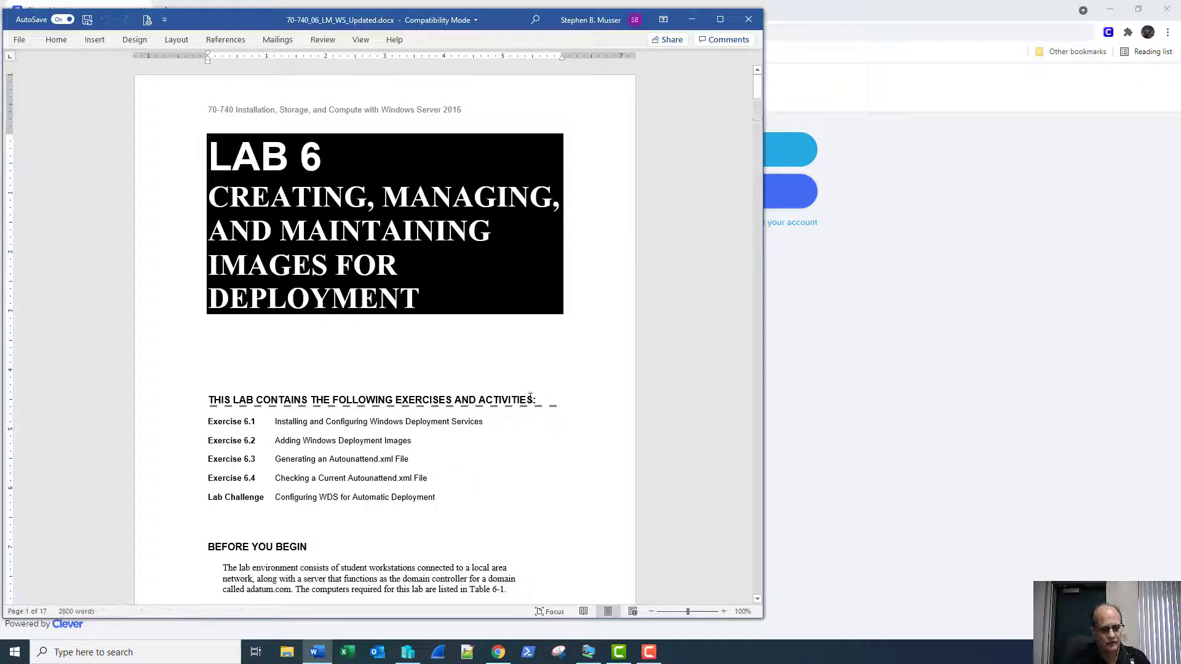
Search the lab manual for 'adk' and scroll through the matches.
key("ctrl+f")
type("adk")
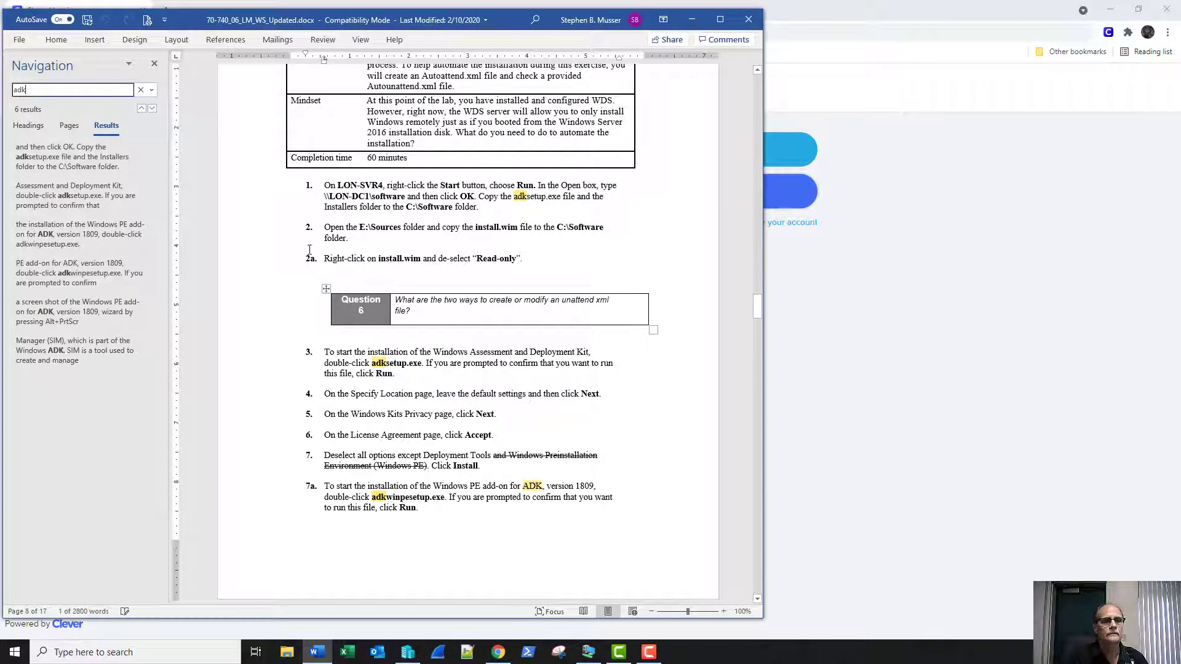
left_click(154, 63)
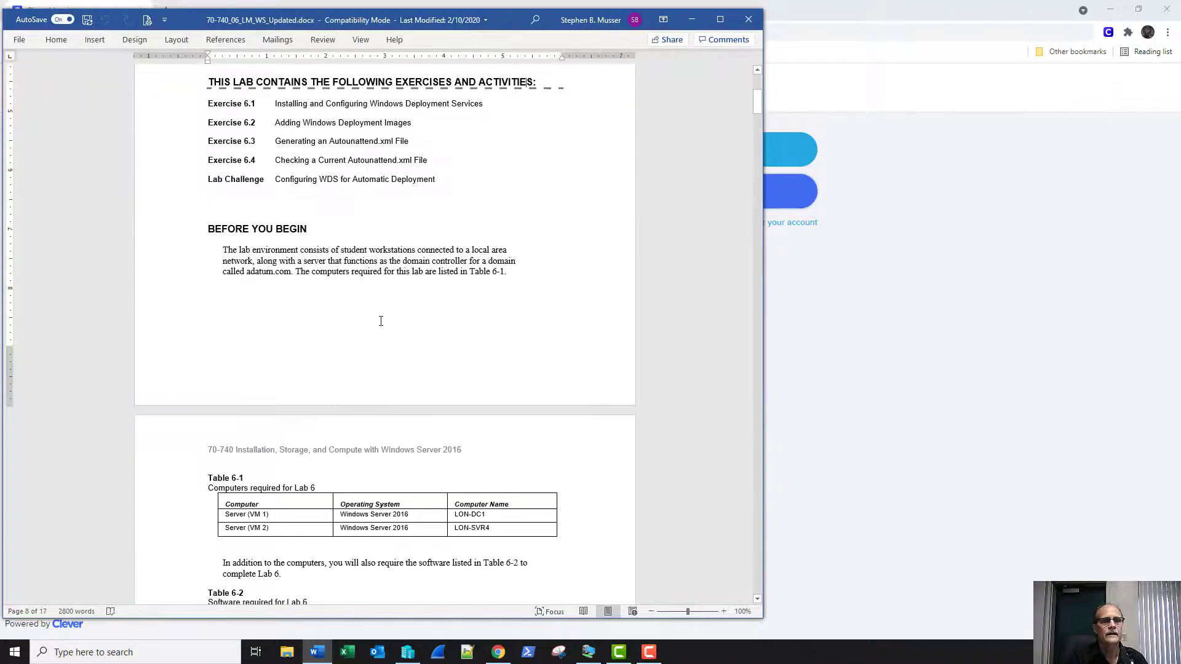
scroll(384, 332, "down", 20)
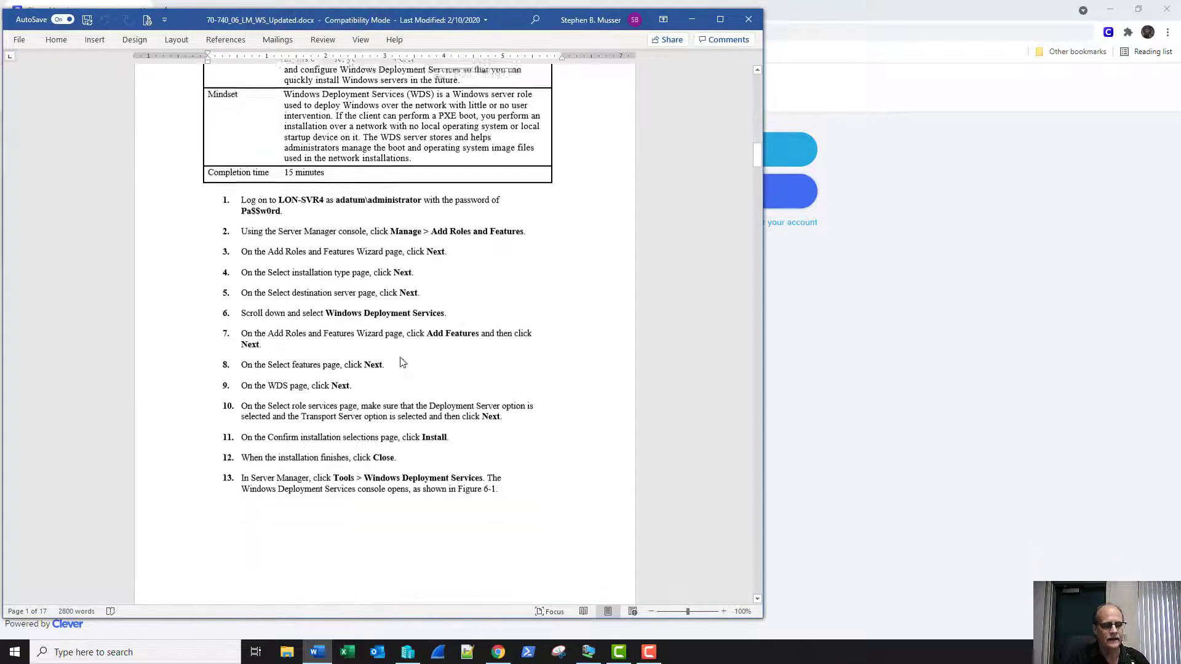
scroll(402, 363, "down", 5)
key("ctrl+f")
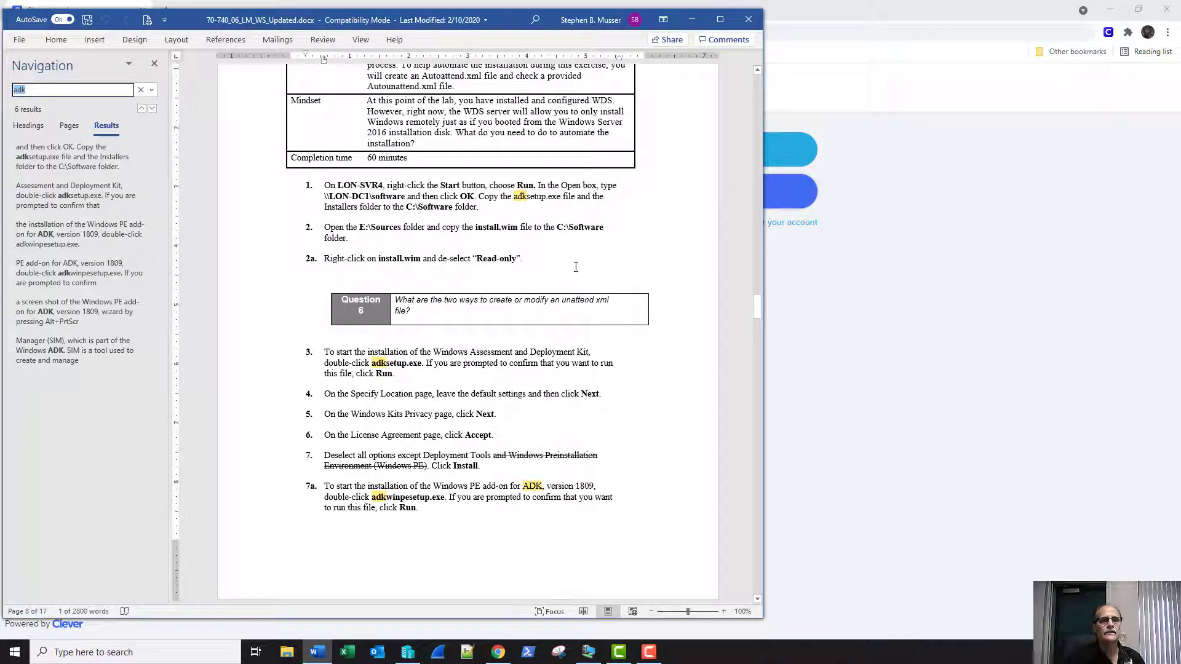
Select and copy 'Windows PE add-on for ADK, version 1809' from step 7a, then switch to Chrome.
left_click_drag(510, 196, 531, 198)
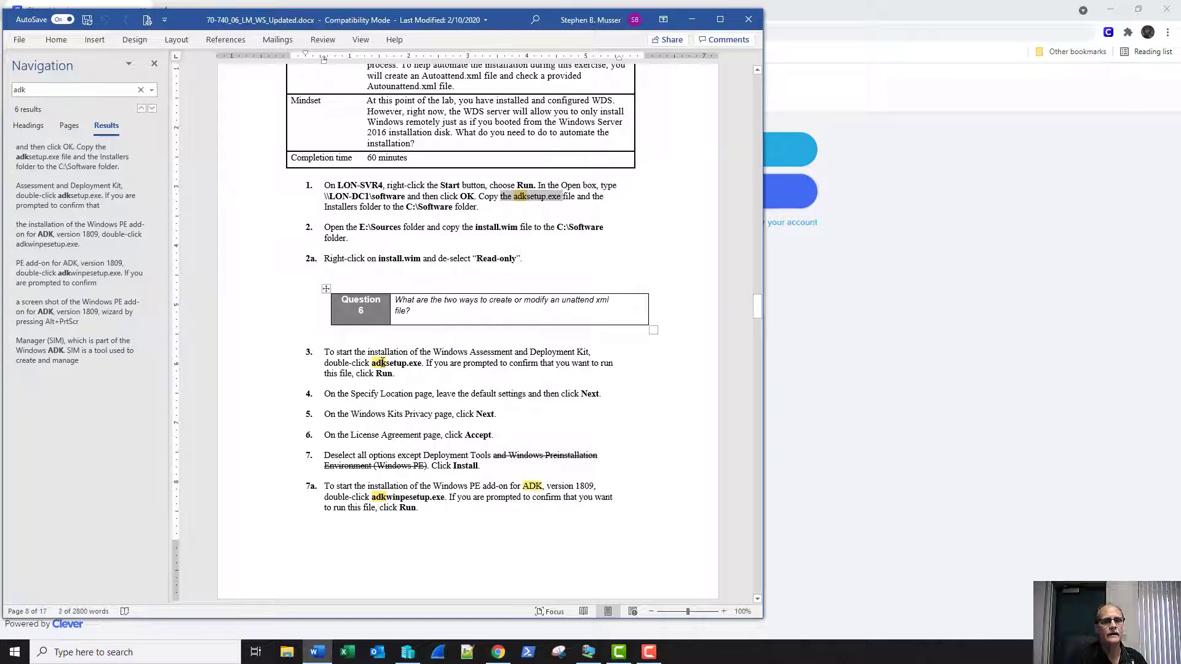
left_click_drag(372, 363, 422, 363)
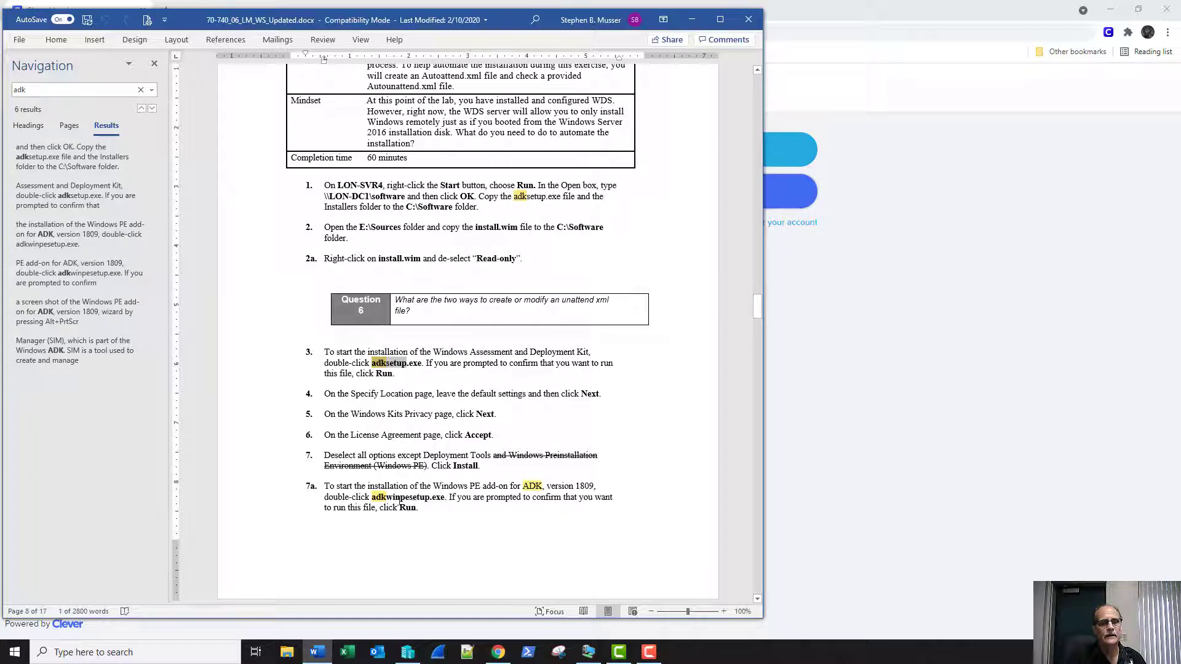
double_click(400, 499)
left_click(432, 522)
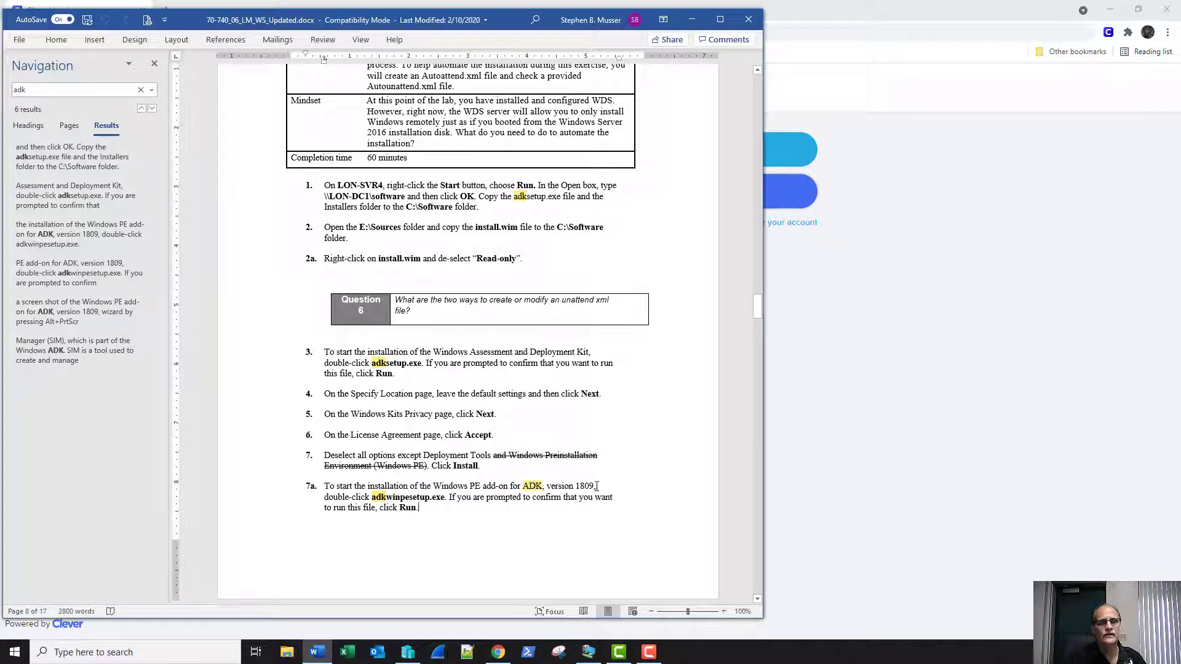
left_click_drag(596, 487, 435, 487)
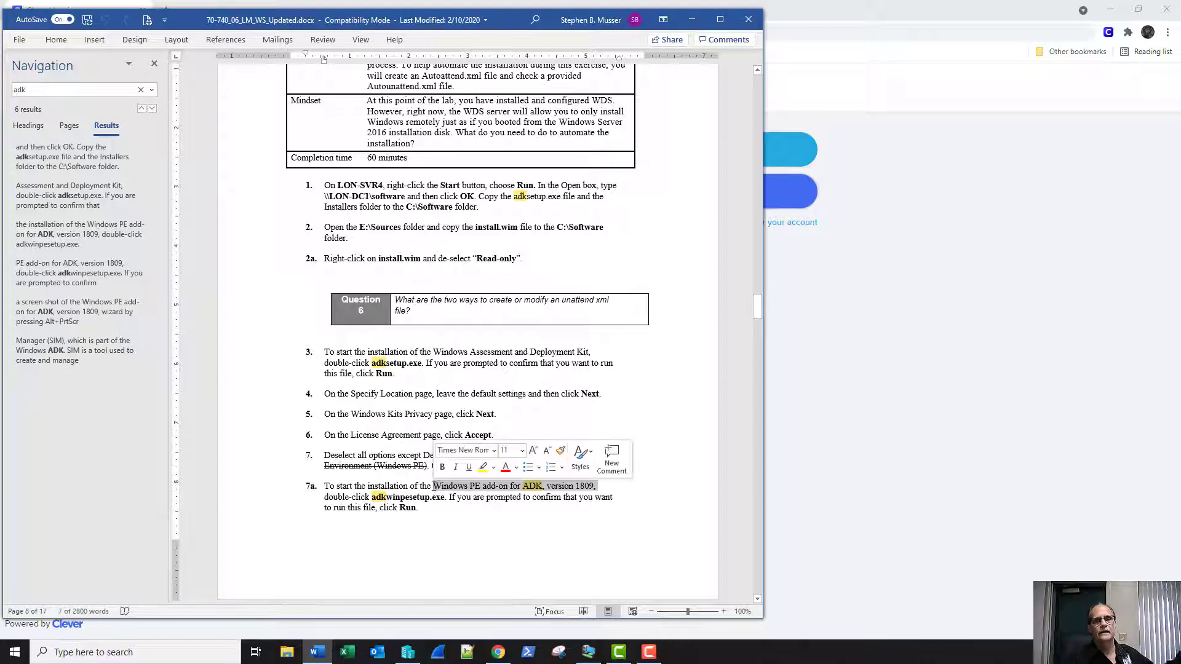
left_click(438, 512)
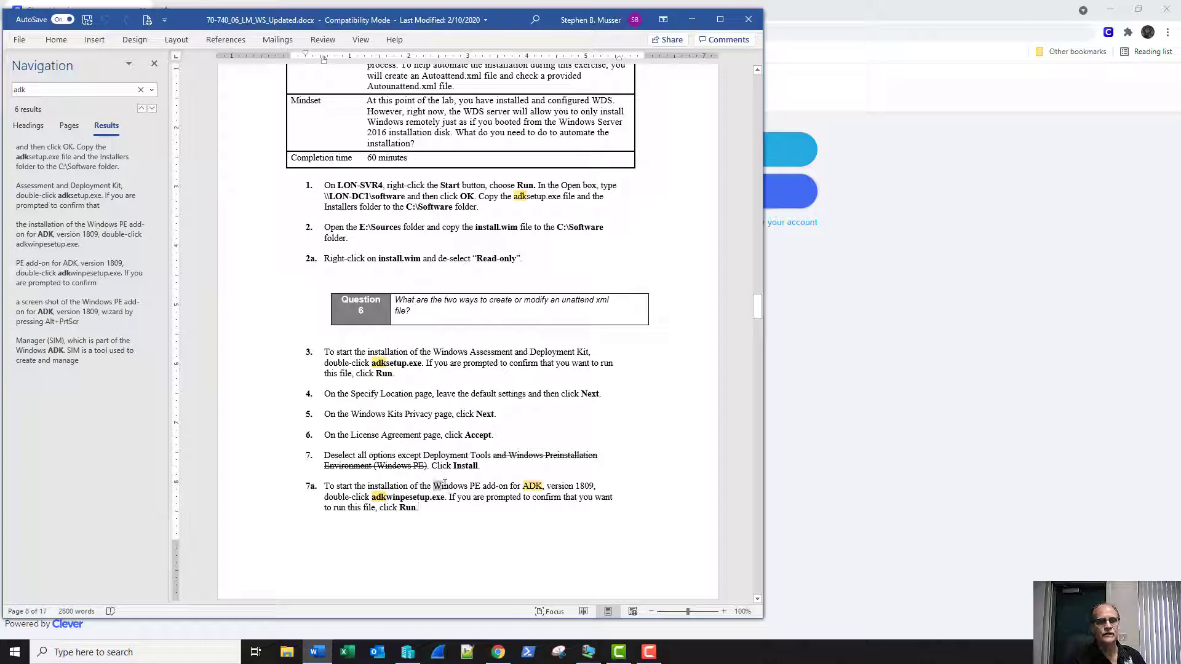
left_click_drag(445, 484, 581, 483)
key("ctrl+c")
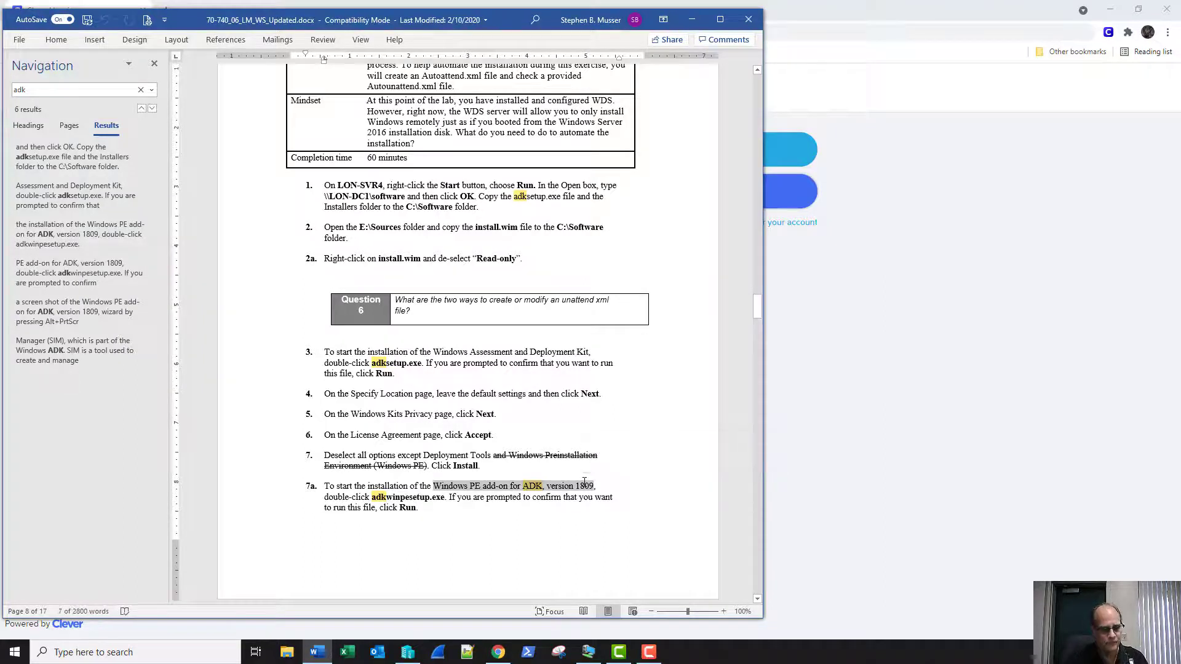
left_click(820, 438)
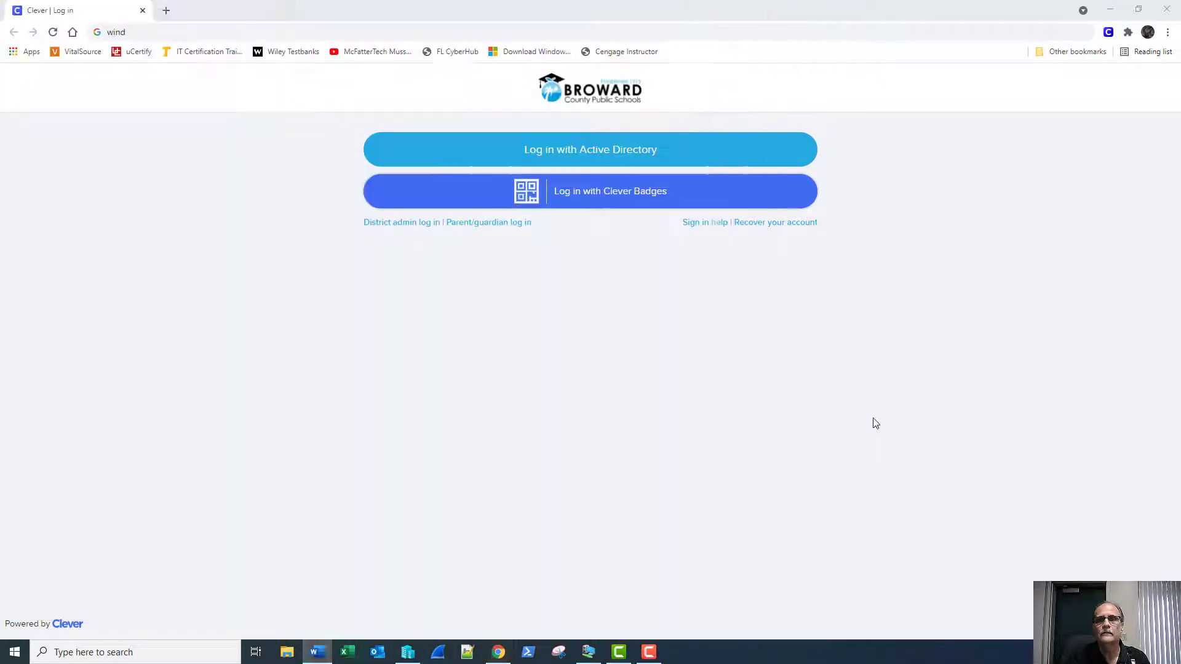
Google the pasted ADK add-on phrase and open the Microsoft Docs ADK install page.
left_click(603, 35)
key("ctrl+v")
key("Return")
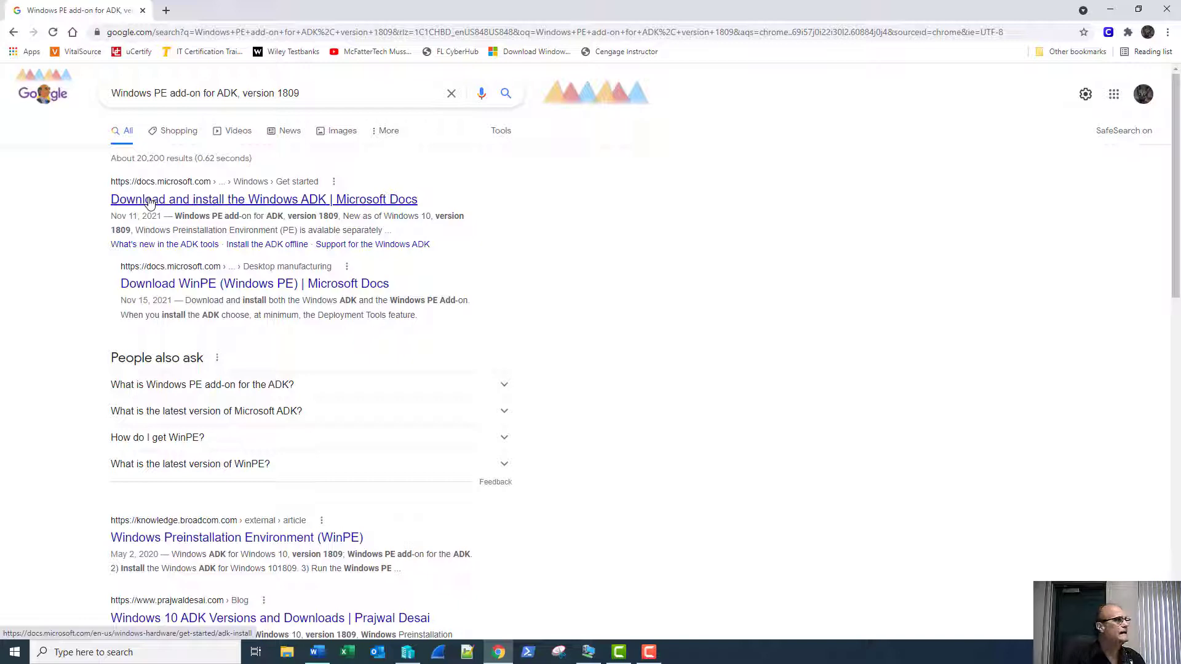
left_click(150, 200)
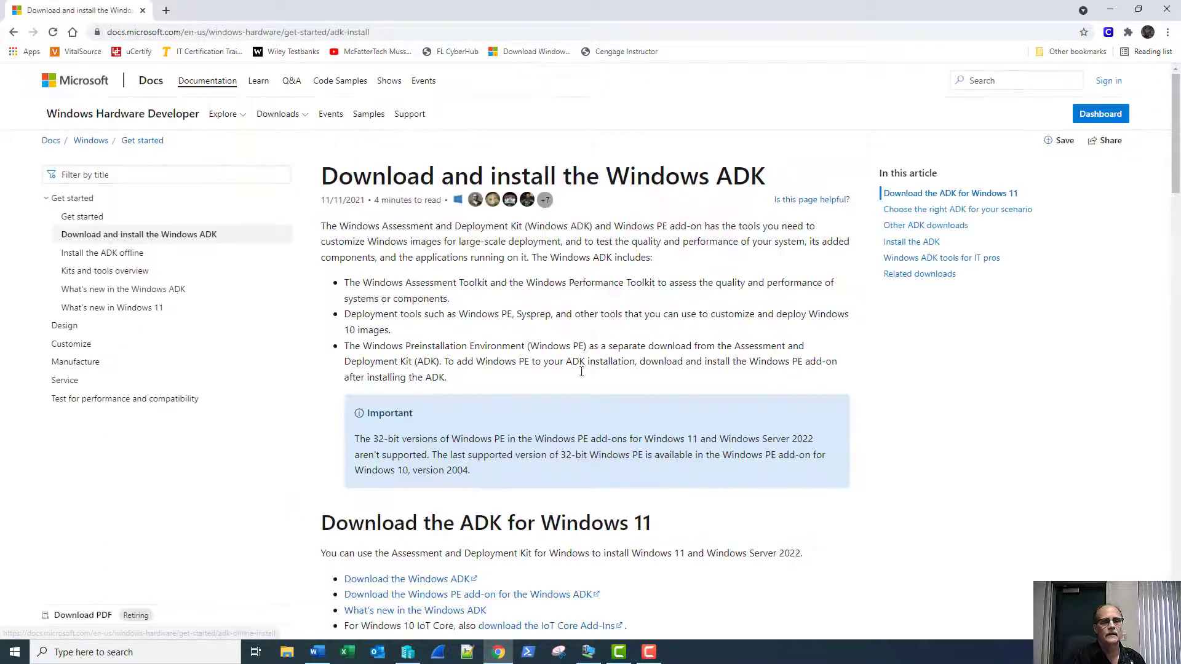
Download the ADK for Windows 10 version 1809 and its Windows PE add-on, then return to the VM.
scroll(869, 440, "down", 3)
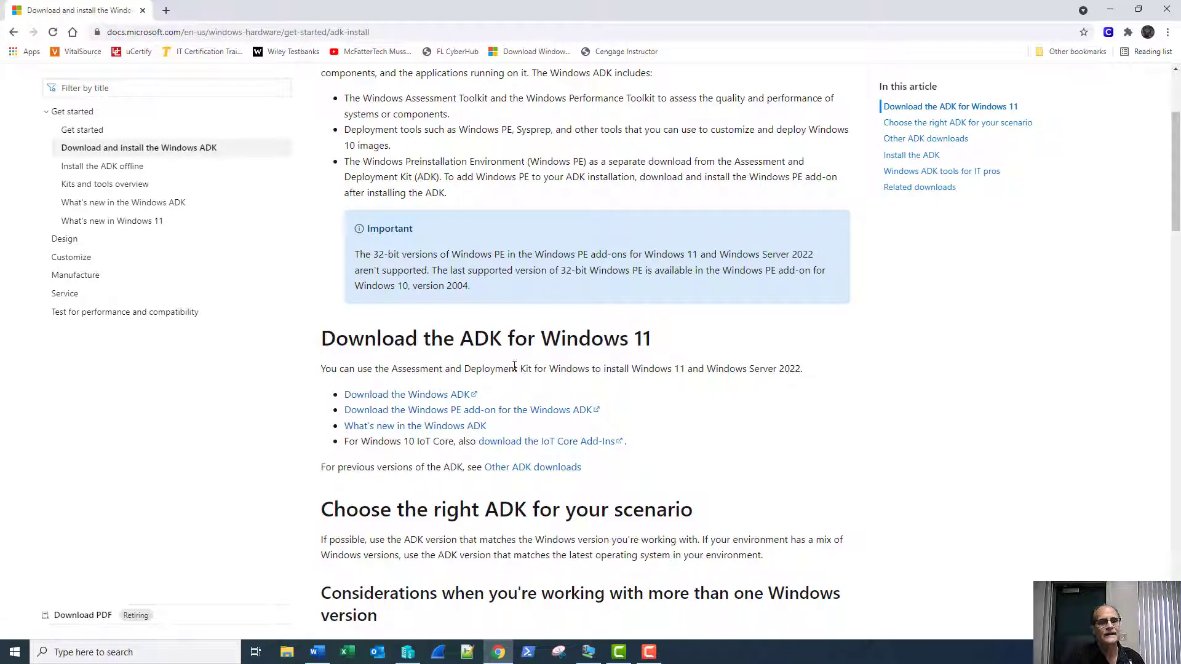
scroll(590, 366, "down", 12)
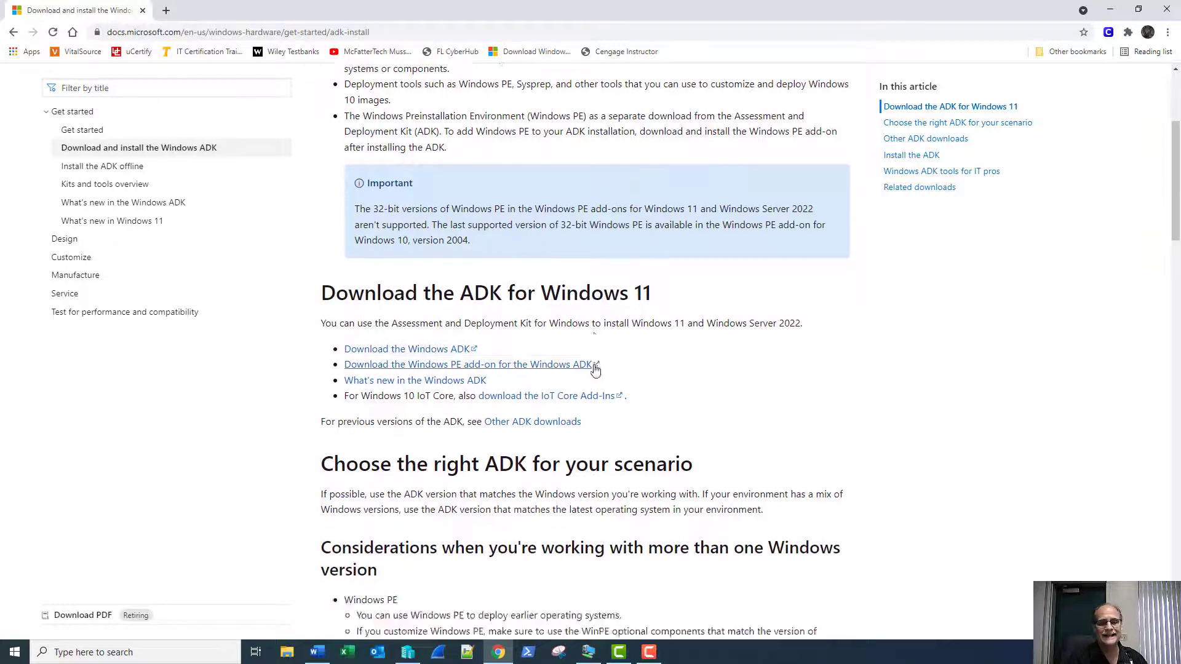
scroll(609, 370, "down", 2)
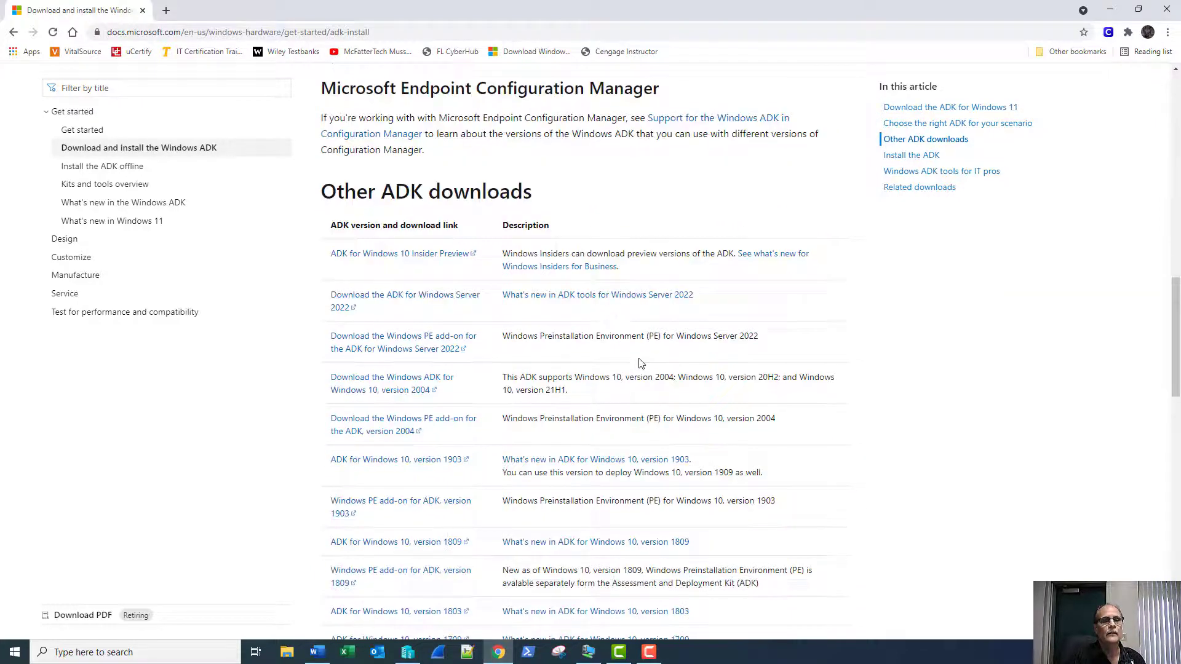
scroll(653, 409, "down", 1)
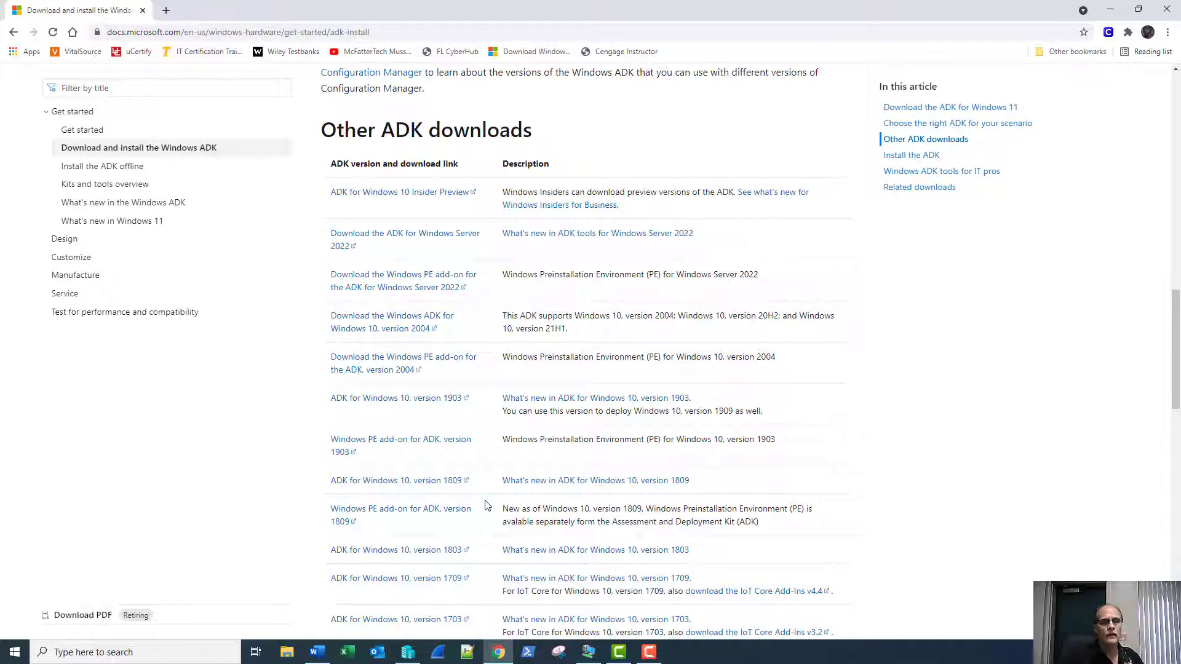
left_click(438, 482)
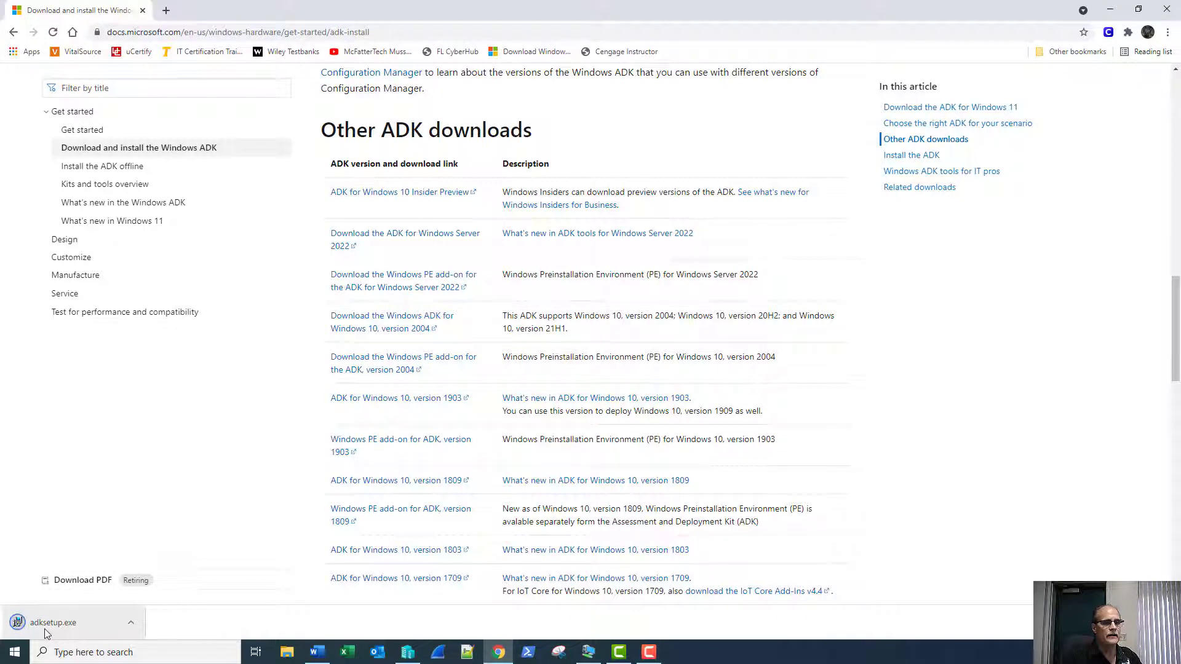
left_click(415, 515)
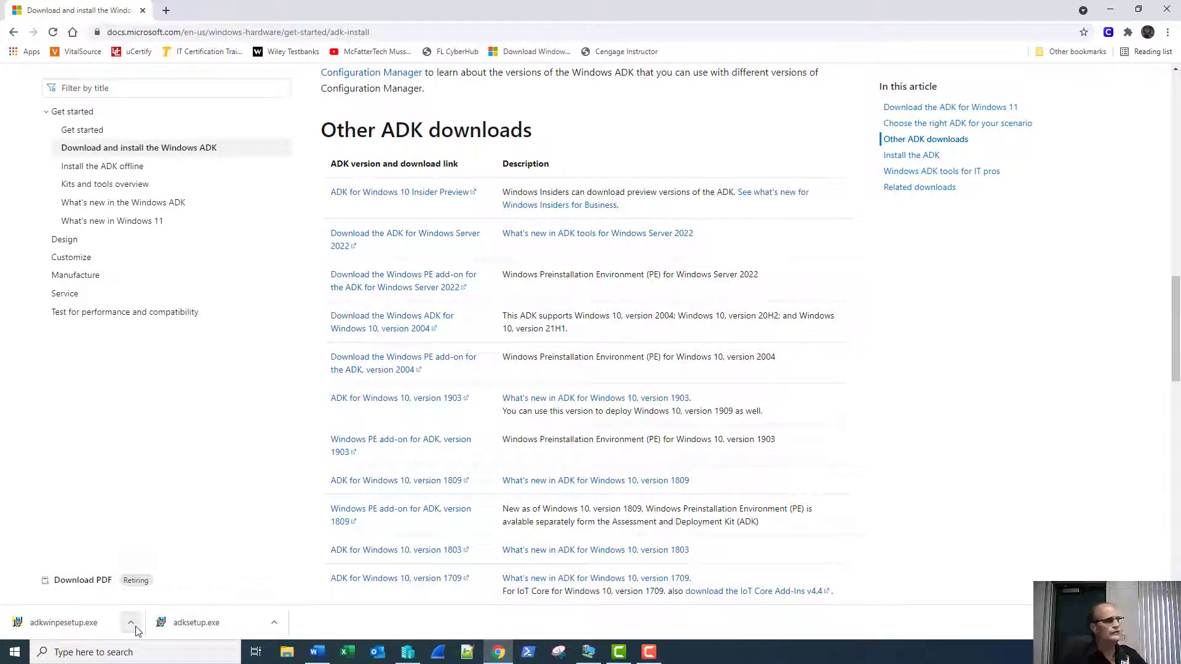
left_click(588, 652)
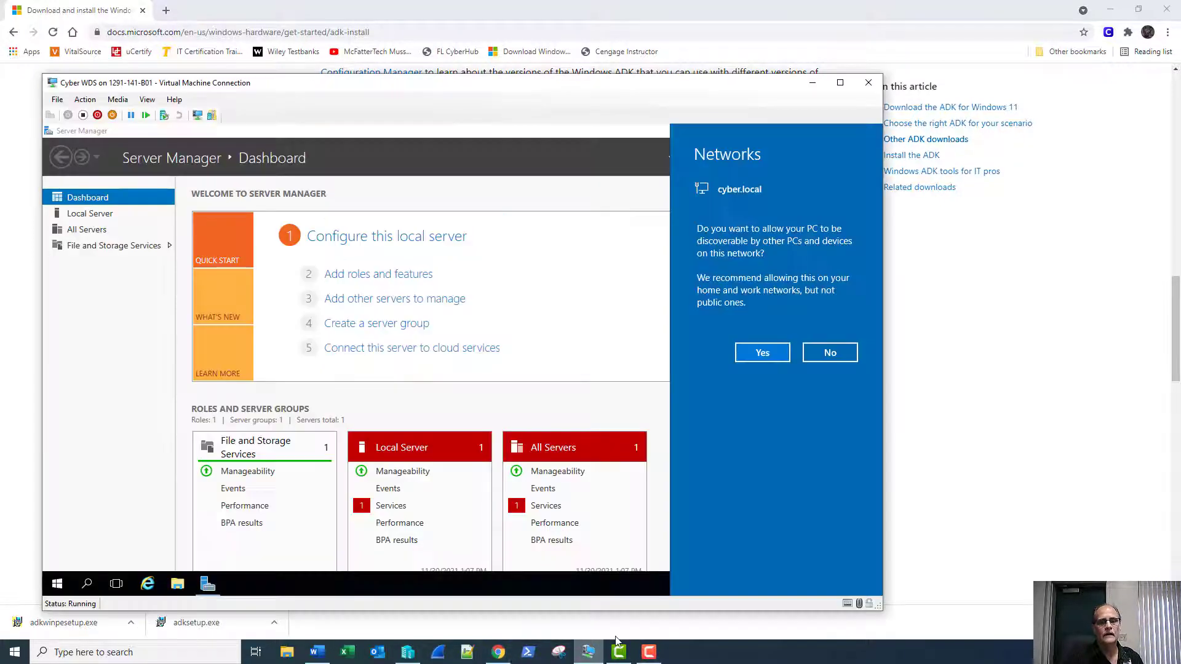
Allow network discovery, check the Ethernet adapter's details (DHCP 192.168.1.102), and open its Properties.
left_click(762, 351)
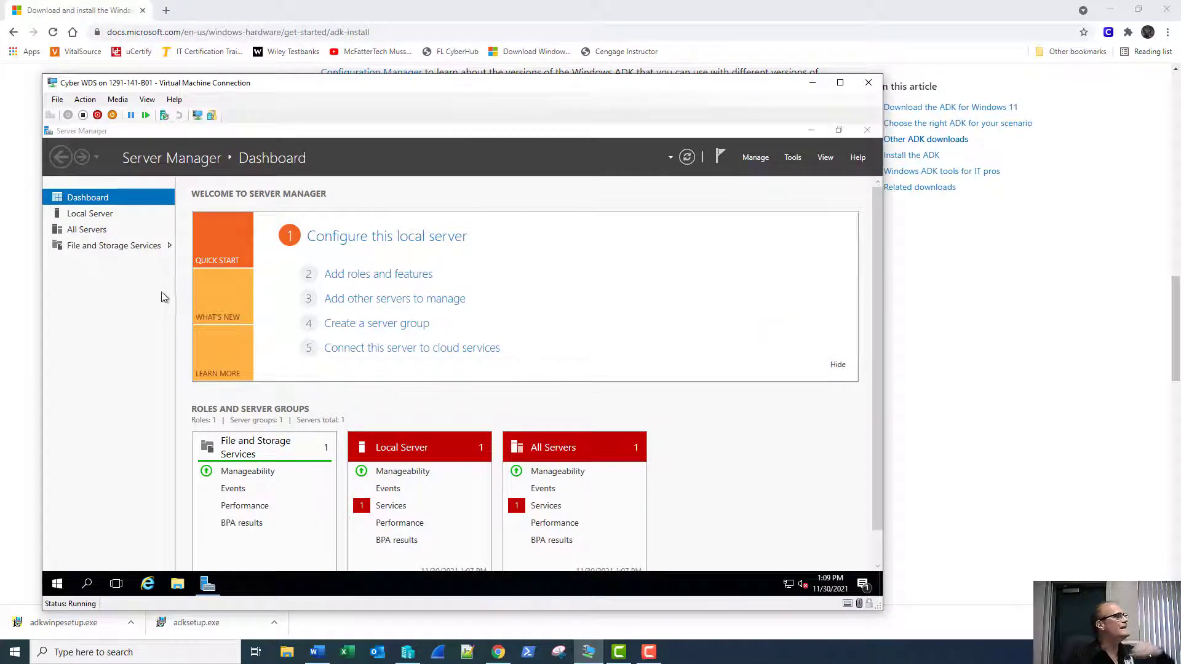
left_click(87, 217)
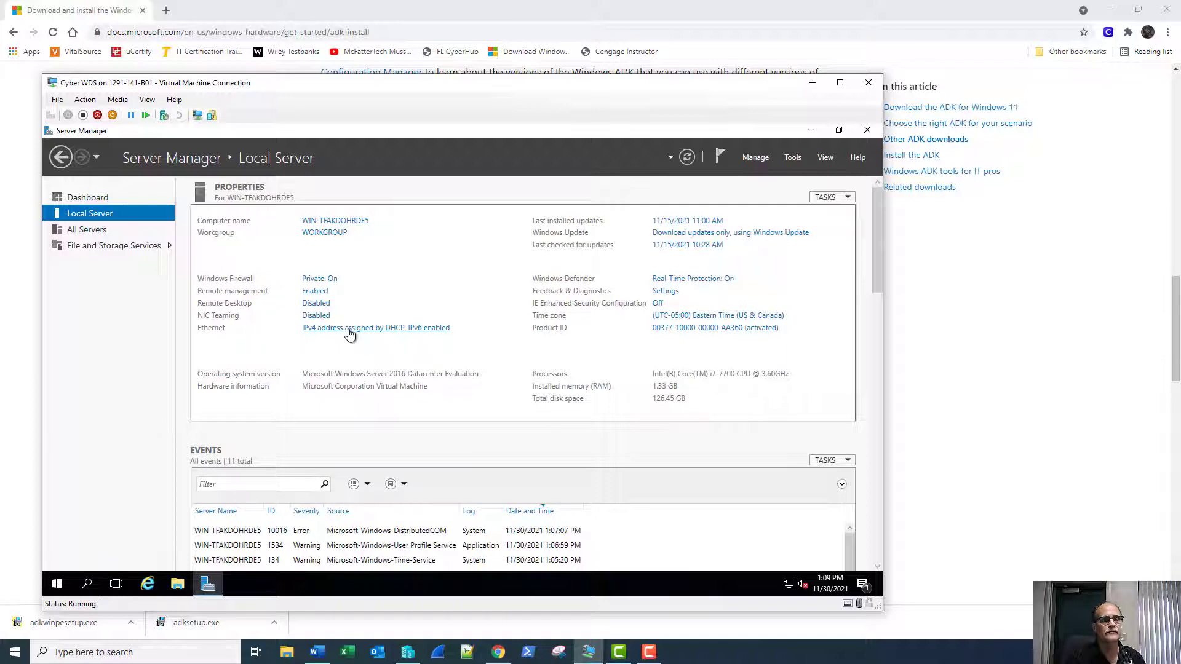
left_click(348, 332)
right_click(196, 256)
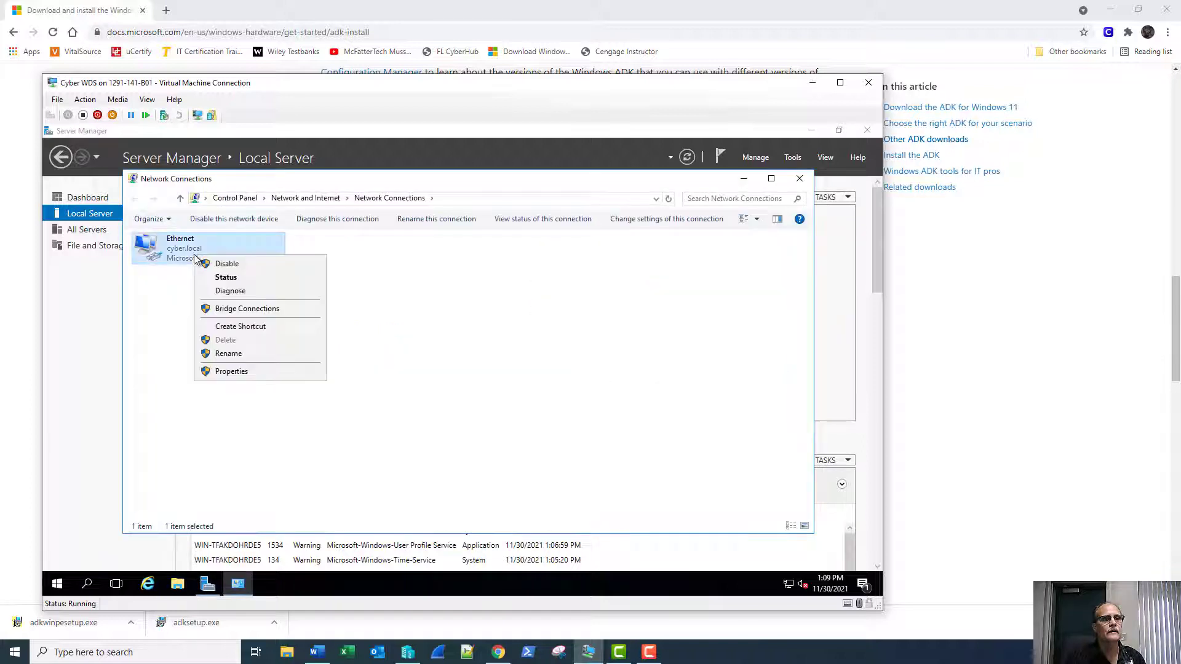
left_click(225, 277)
left_click(393, 346)
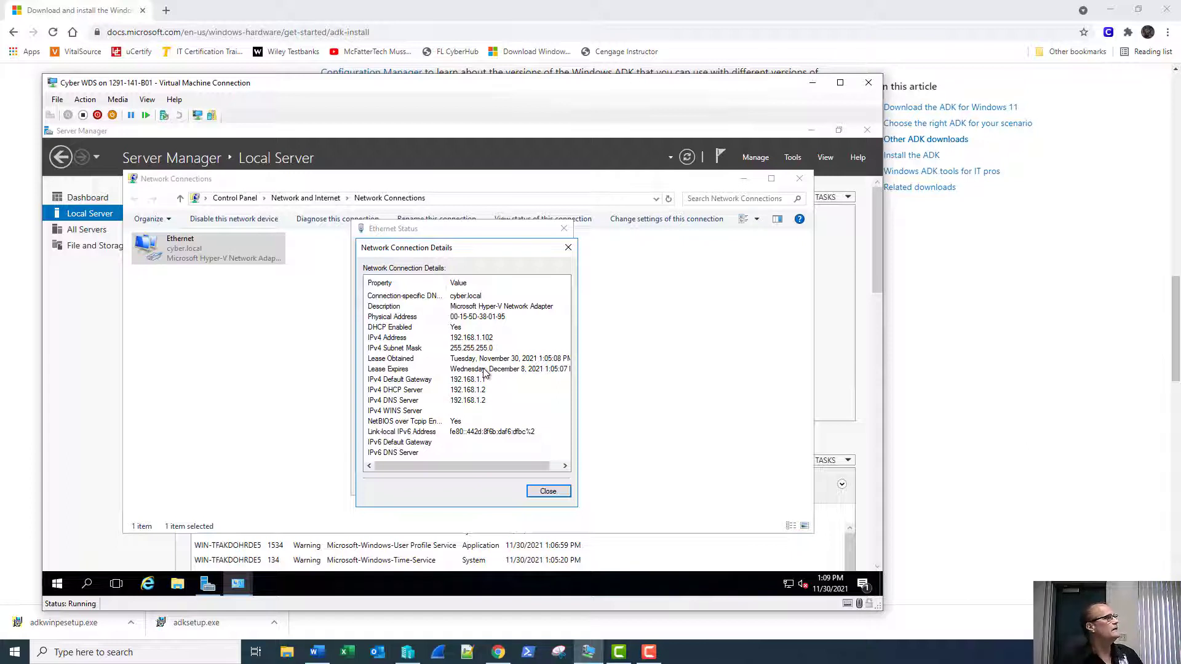
left_click(546, 491)
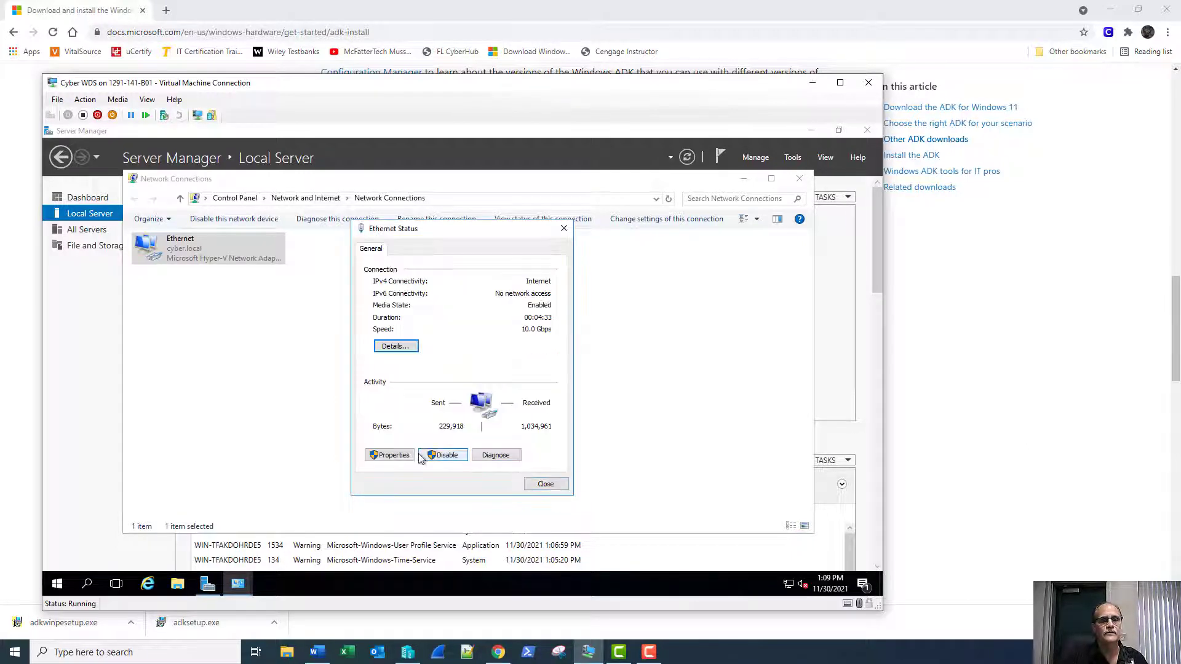
left_click(390, 454)
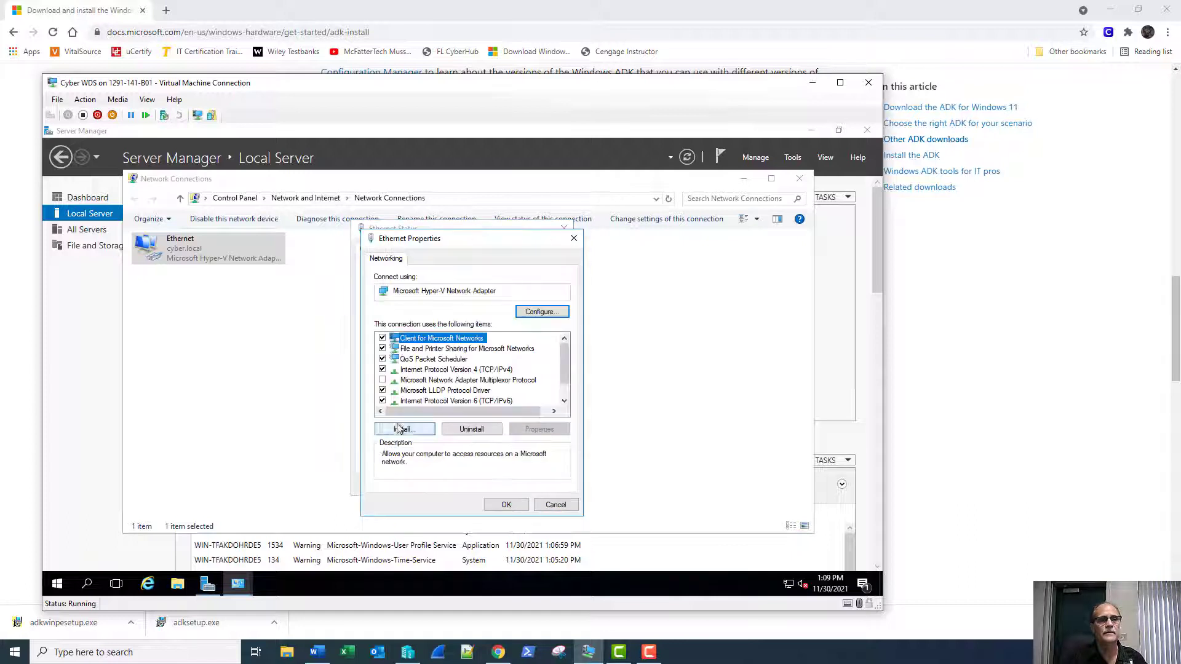
Give the Ethernet adapter static IPv4 address 192.168.1.30 with mask 255.255.255.0.
double_click(433, 370)
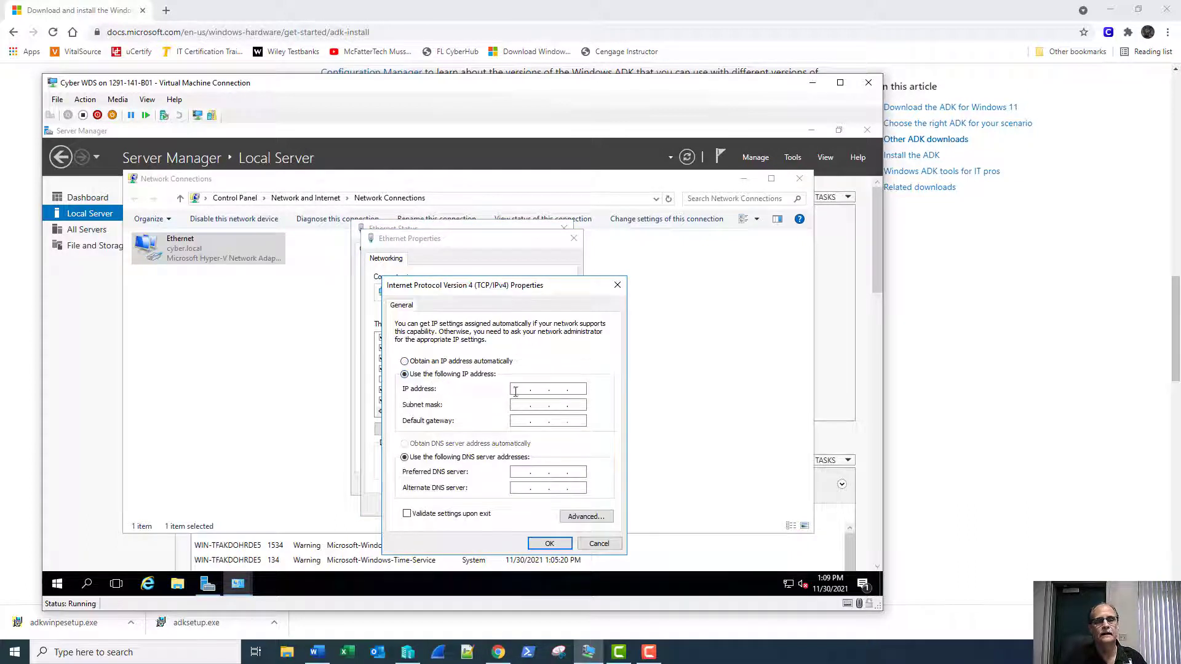
type("19")
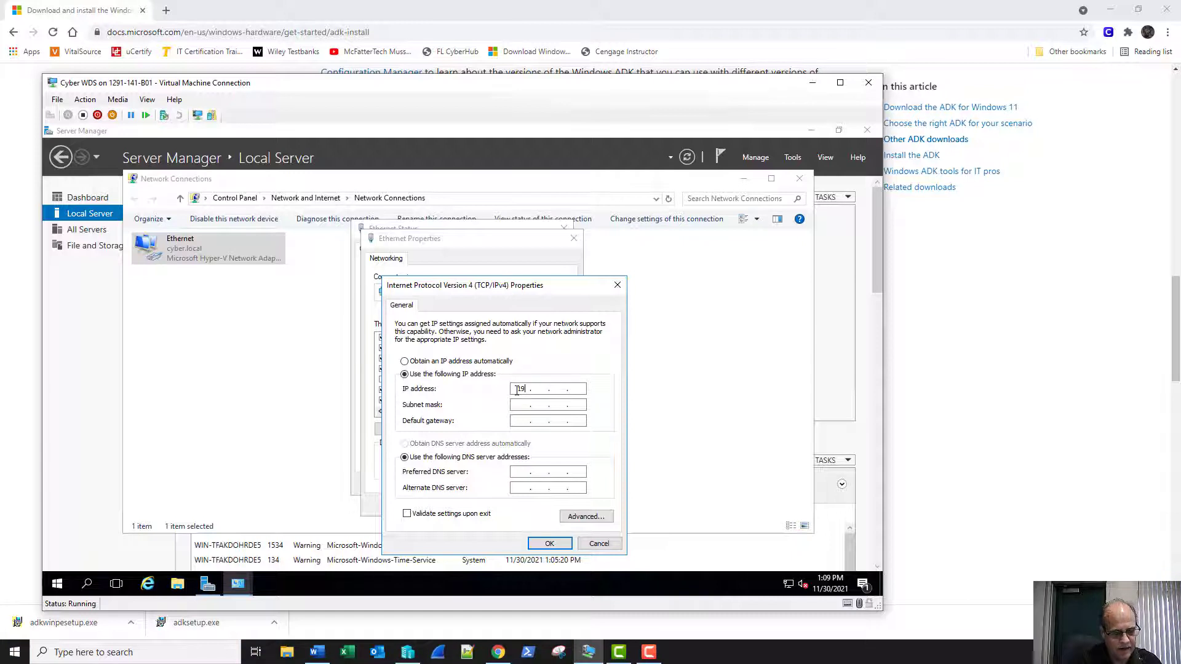
type("2 . 168")
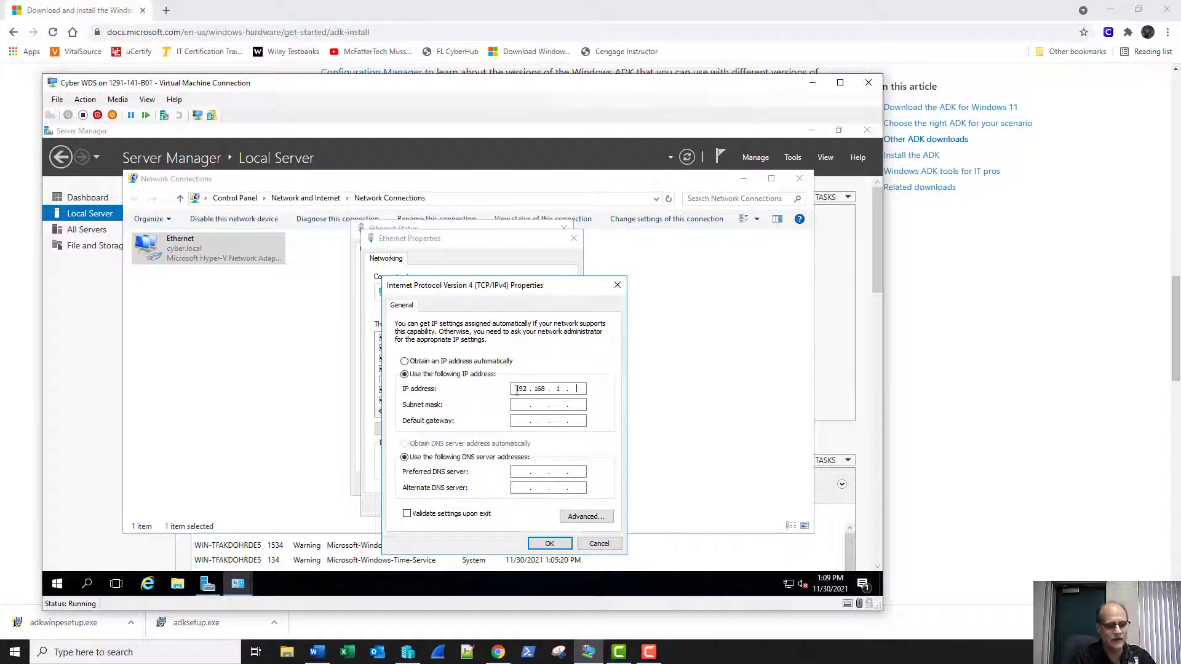
key("Tab")
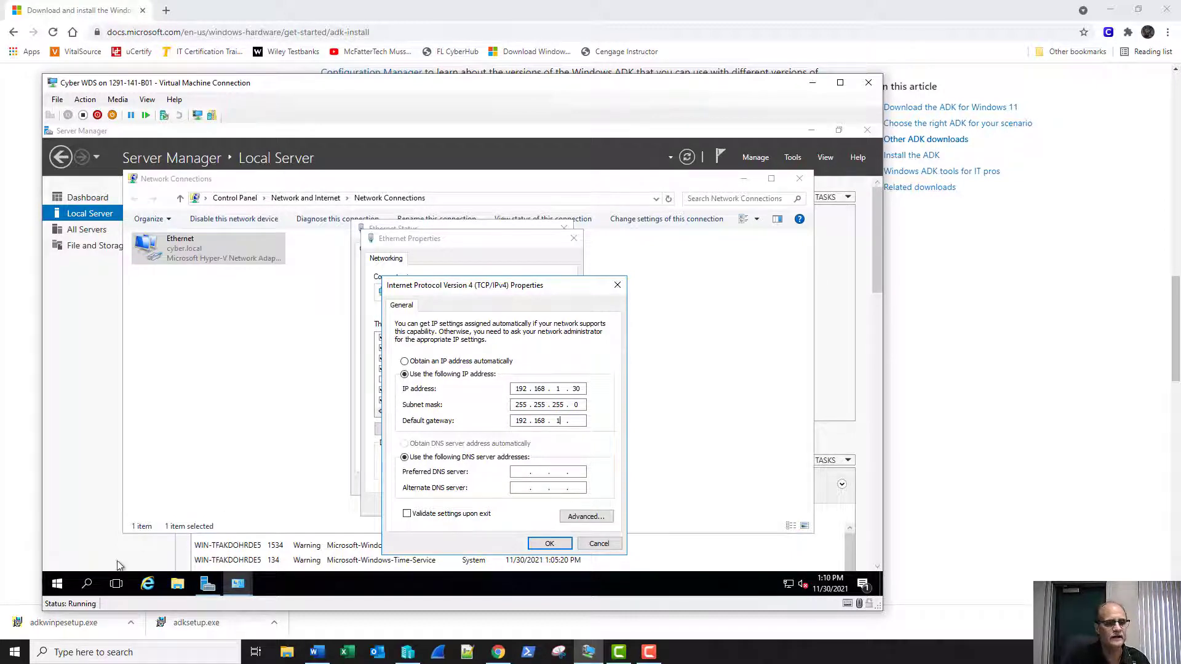
left_click(56, 584)
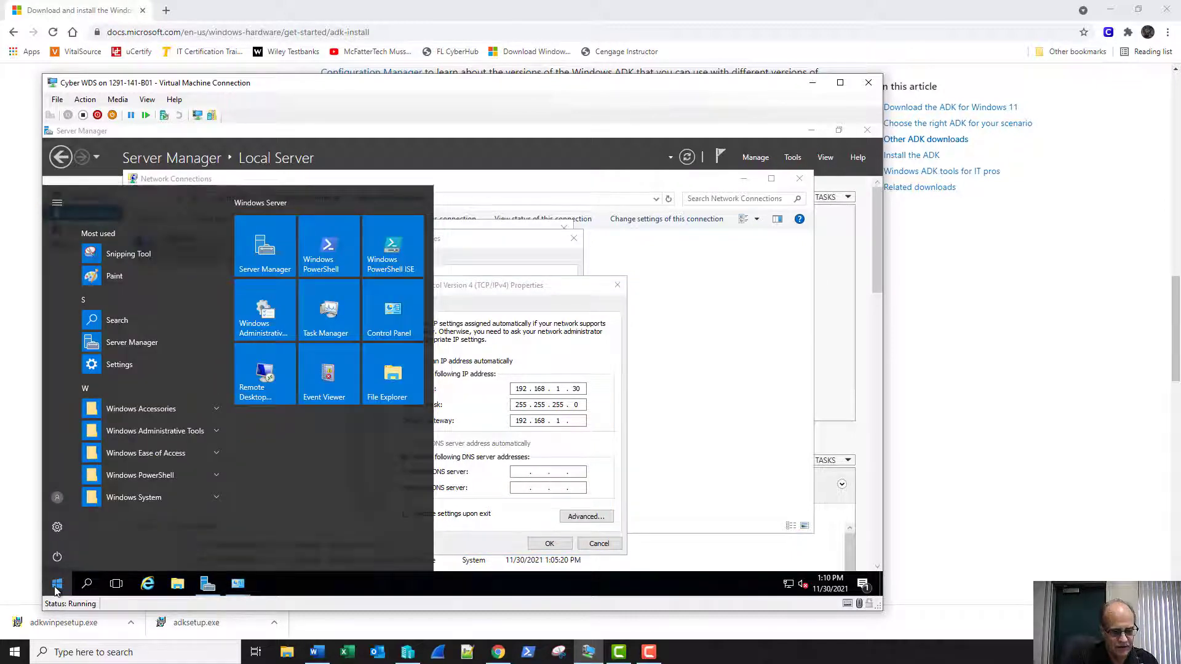
type("comm")
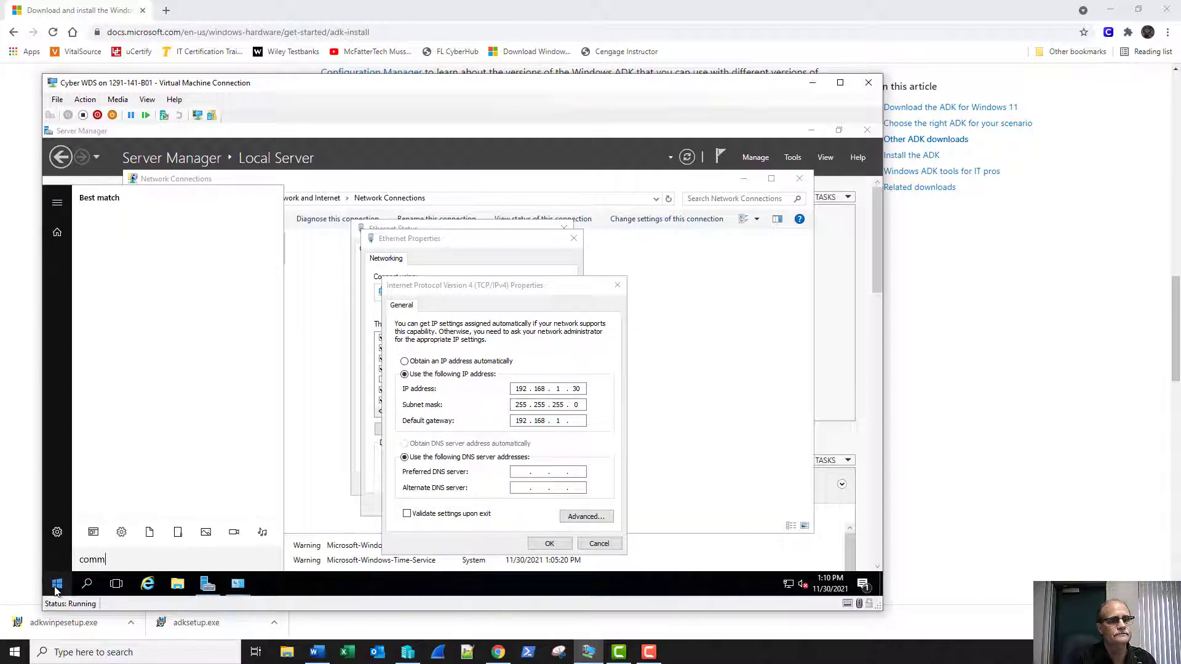
key("BackSpace")
key("BackSpace")
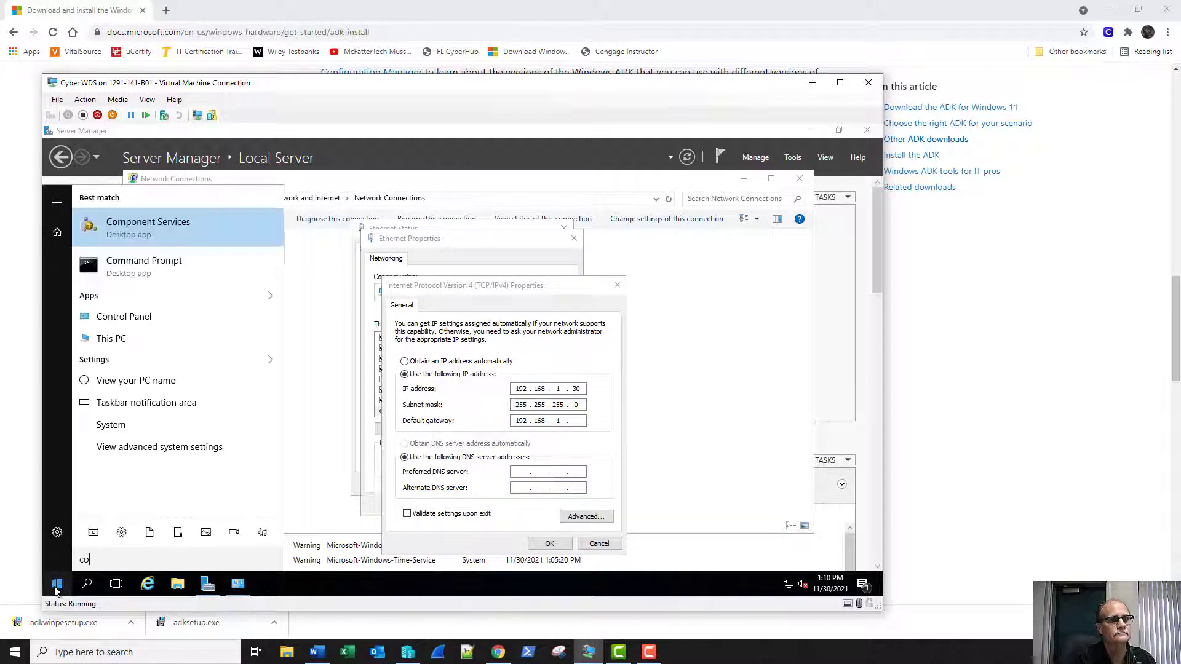
type("mm")
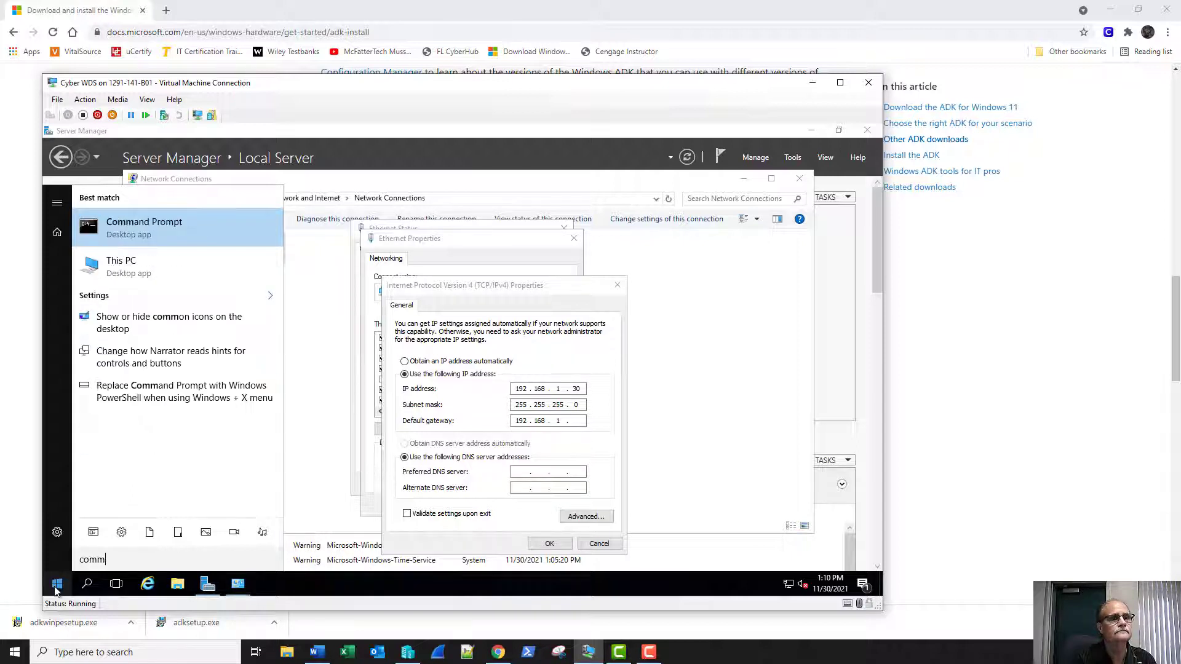
key("Return")
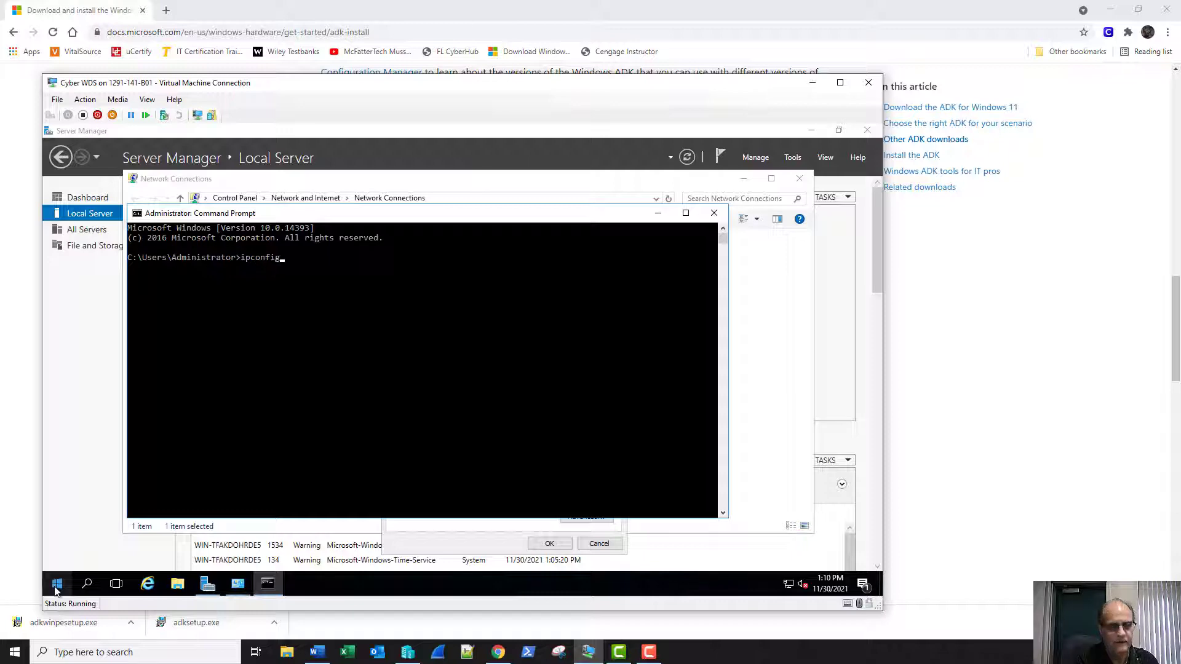
type("ipconfig /")
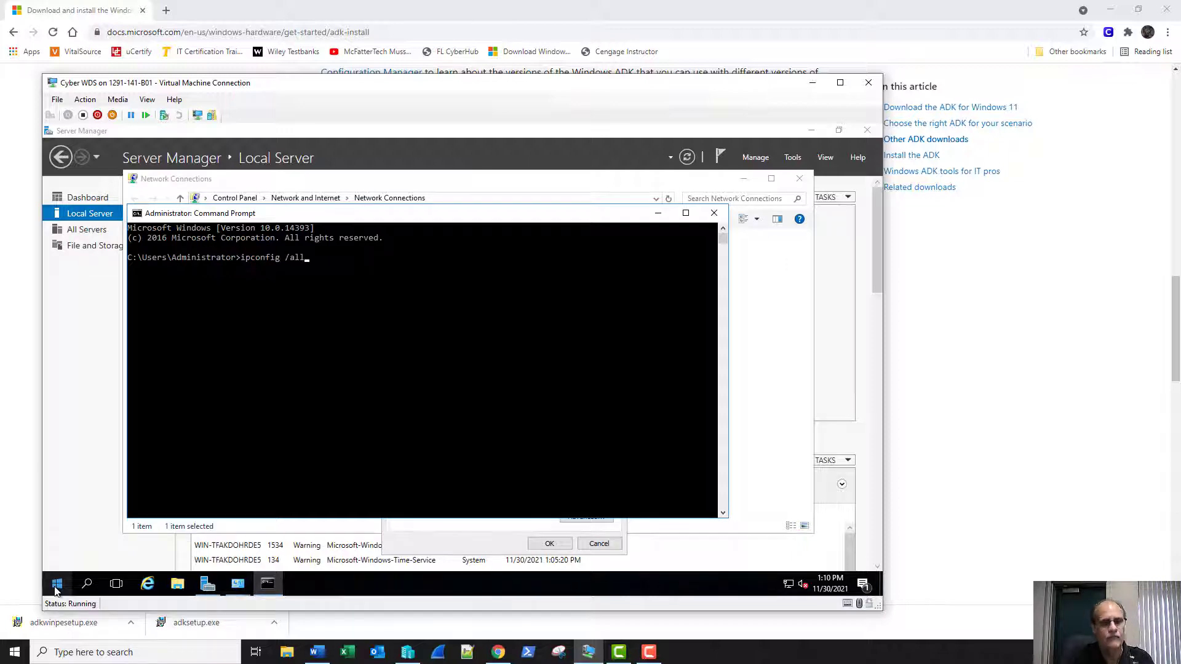
type("all")
key("Return")
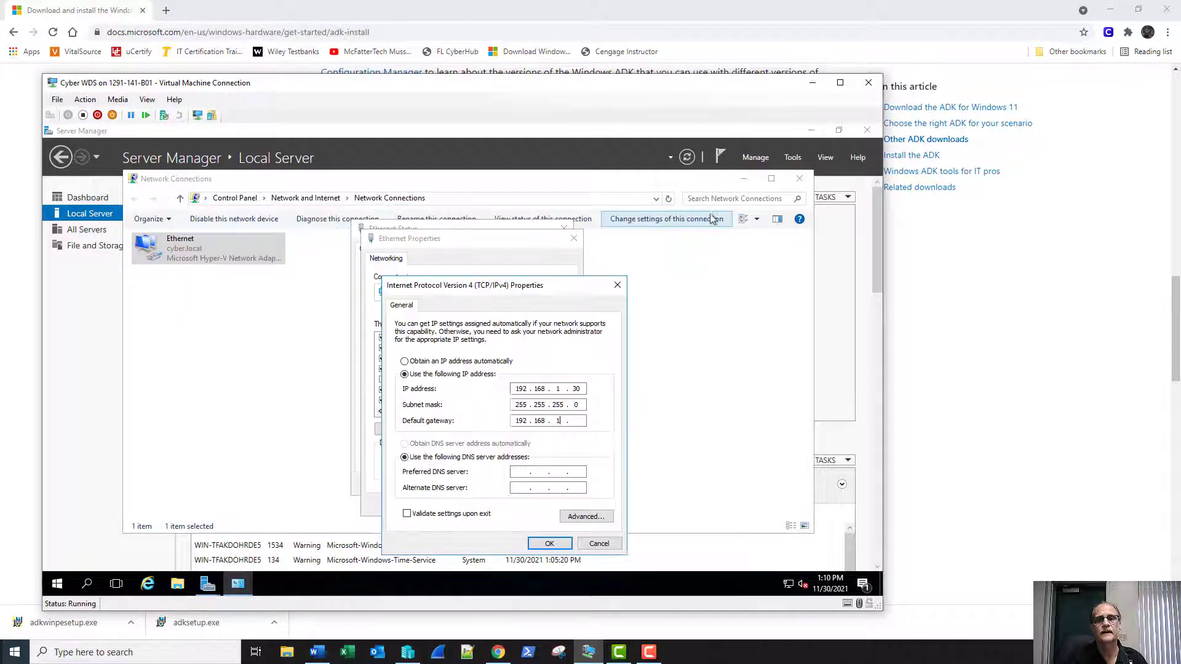
Enter gateway 192.168.1.1 and preferred DNS server 192.168.1.2, and save the IPv4 settings.
left_click(713, 212)
type(".1")
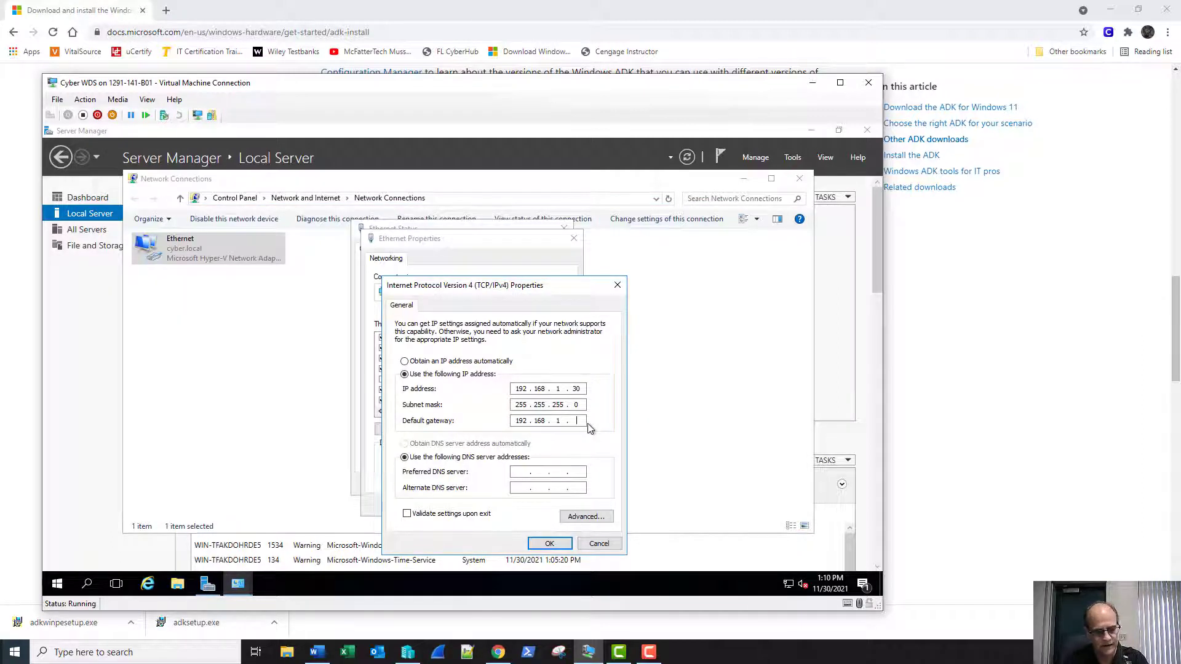
left_click(520, 474)
type("192 . 1")
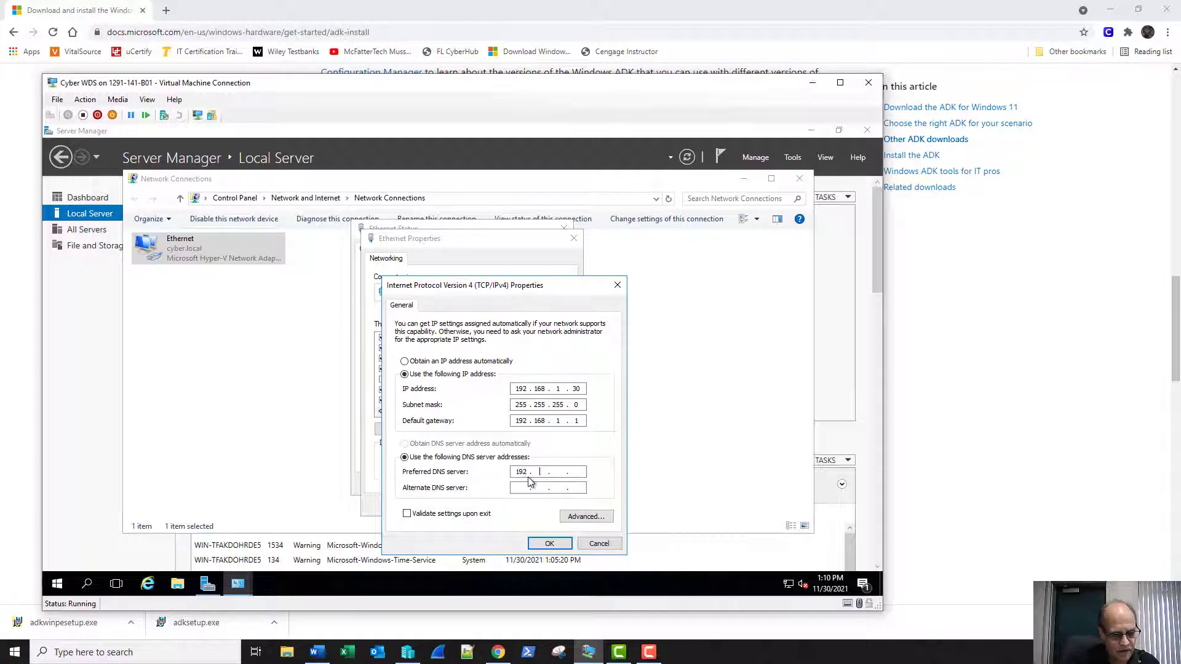
type("68 . 1")
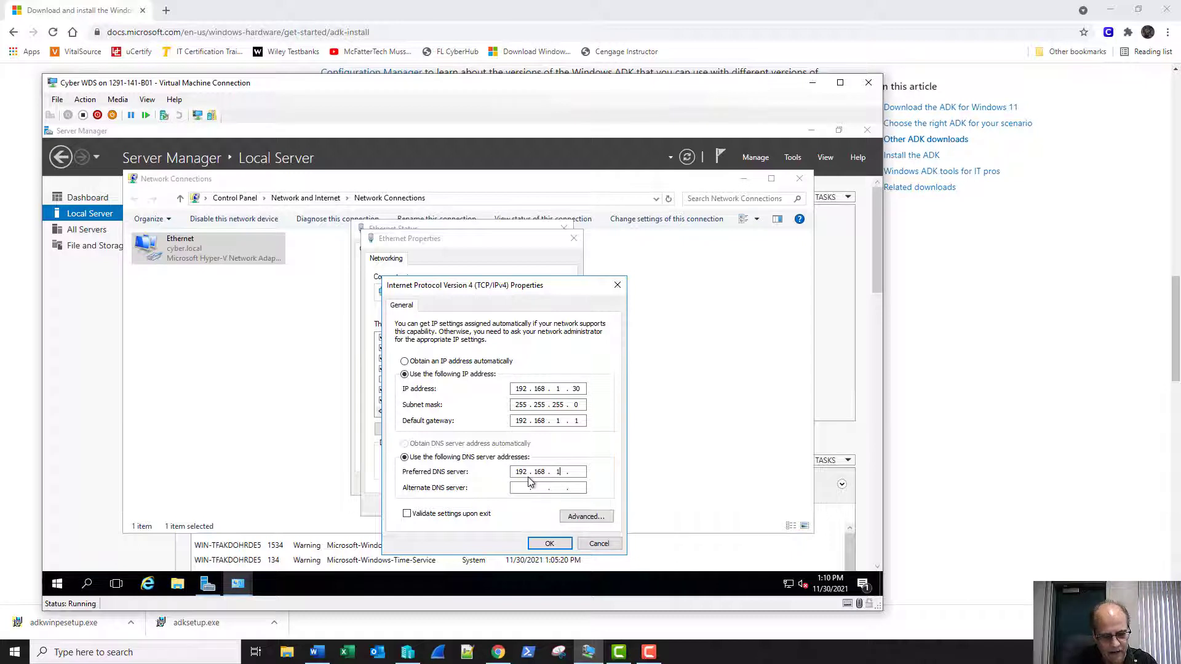
left_click(549, 544)
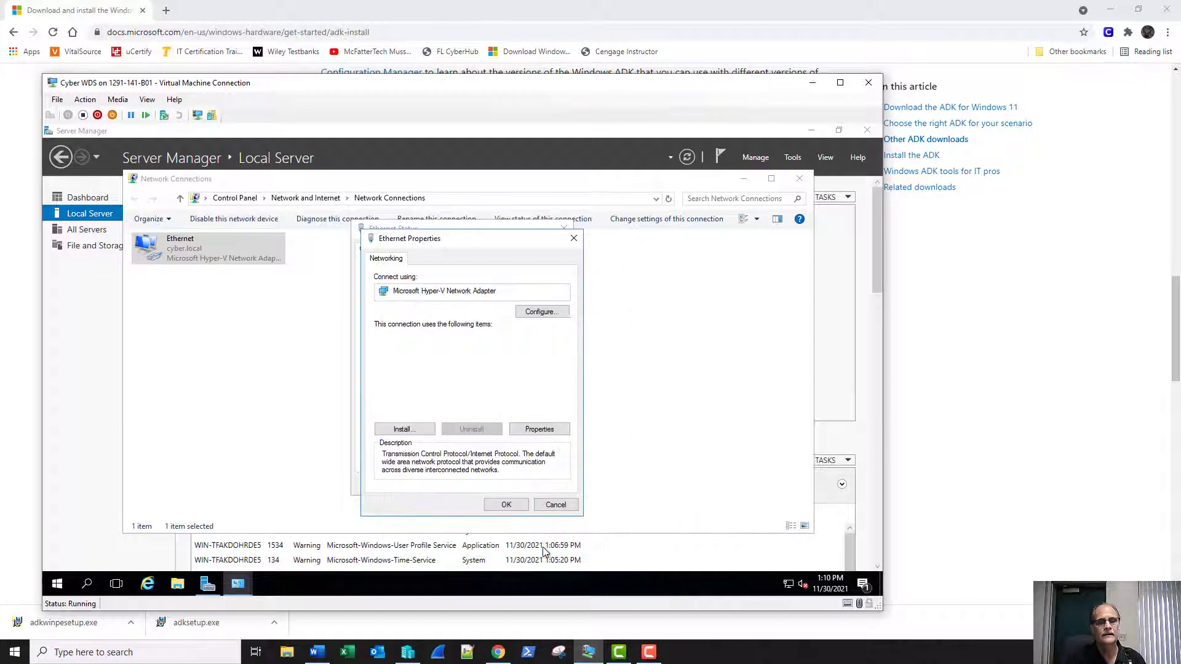
Apply the adapter properties, allow network discovery, and close Ethernet Status and Network Connections.
left_click(512, 504)
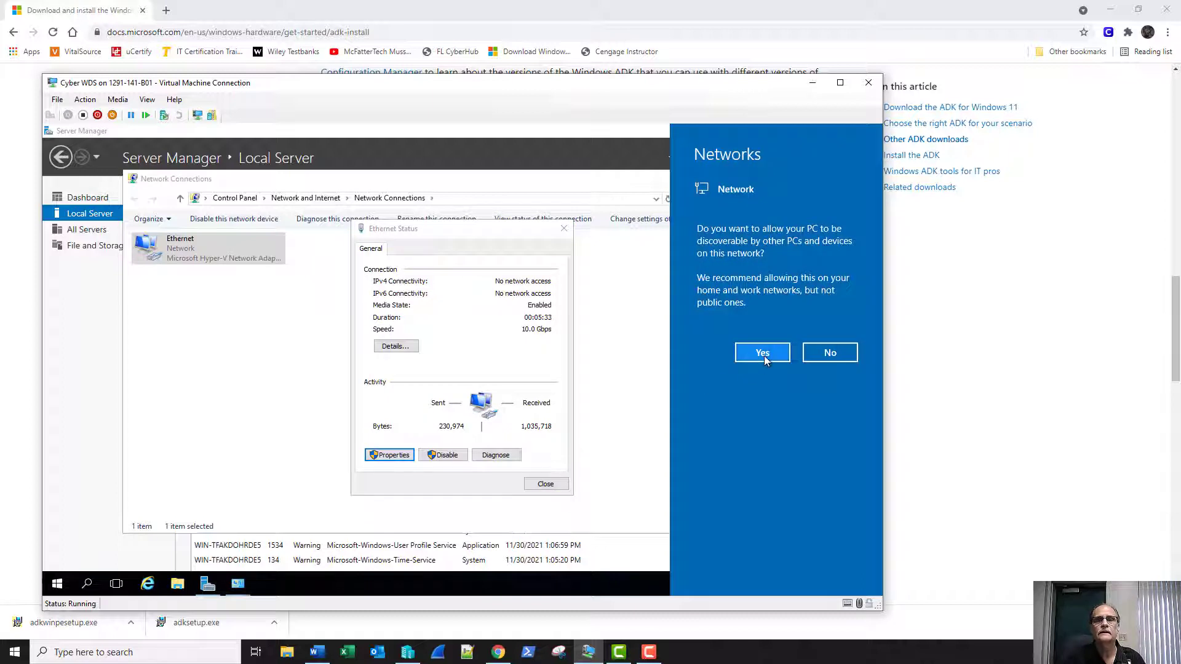
left_click(761, 354)
left_click(544, 483)
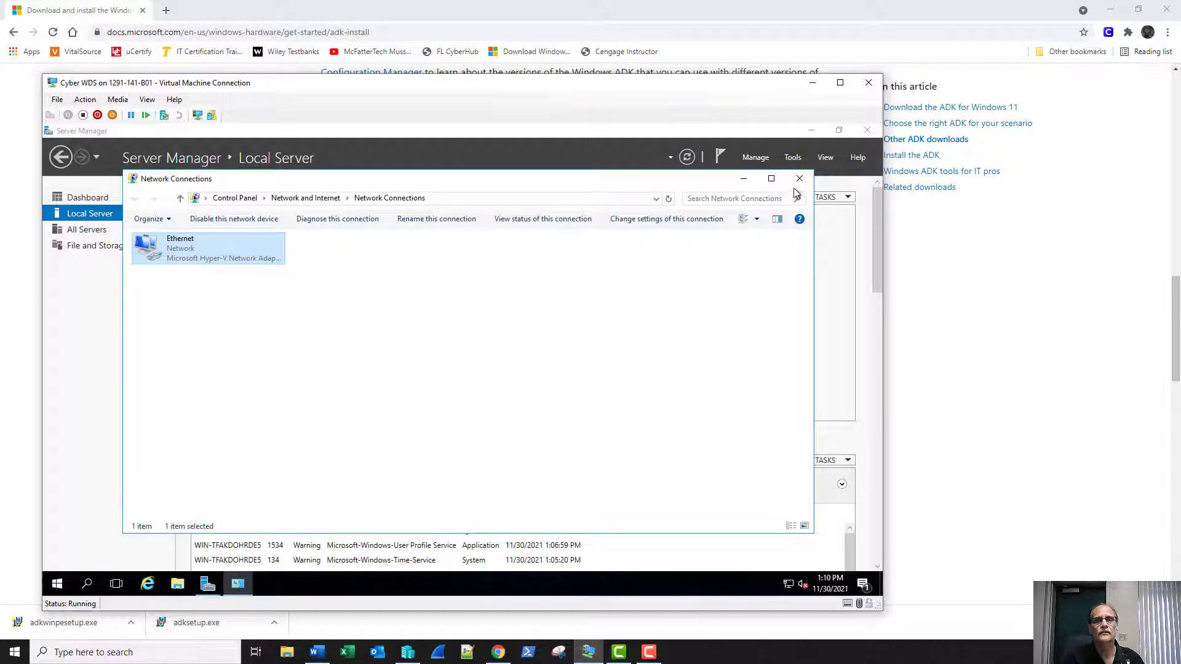
left_click(798, 179)
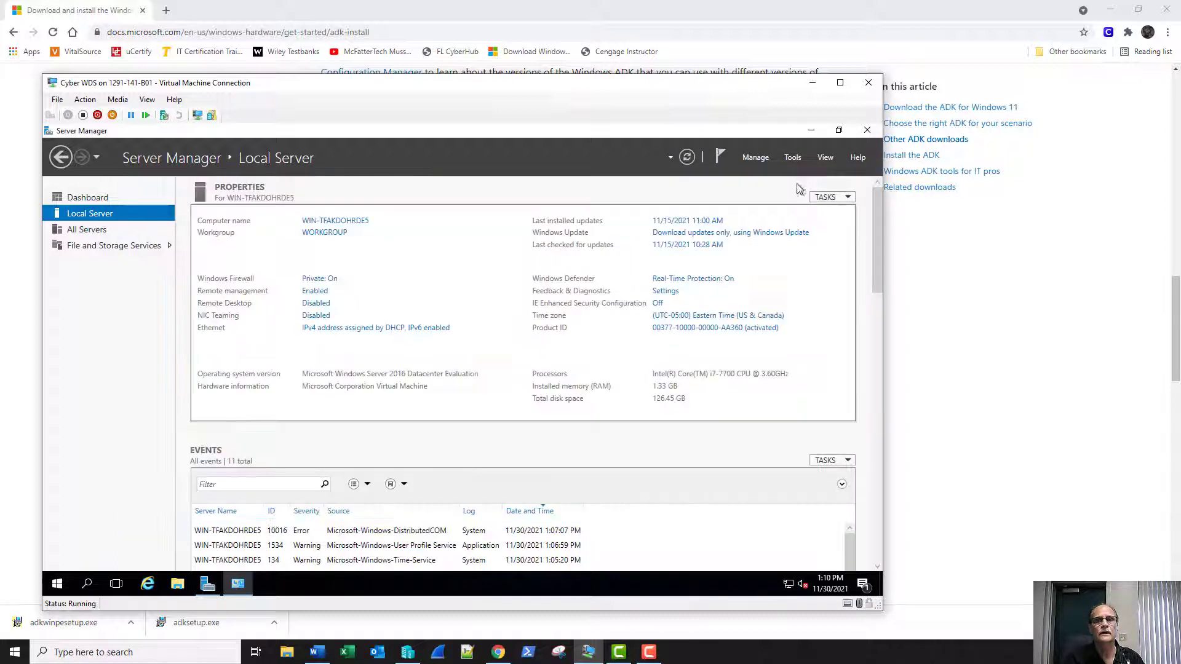
Rename the computer to CyberWDS and set it to join the cyber.local domain.
left_click(307, 234)
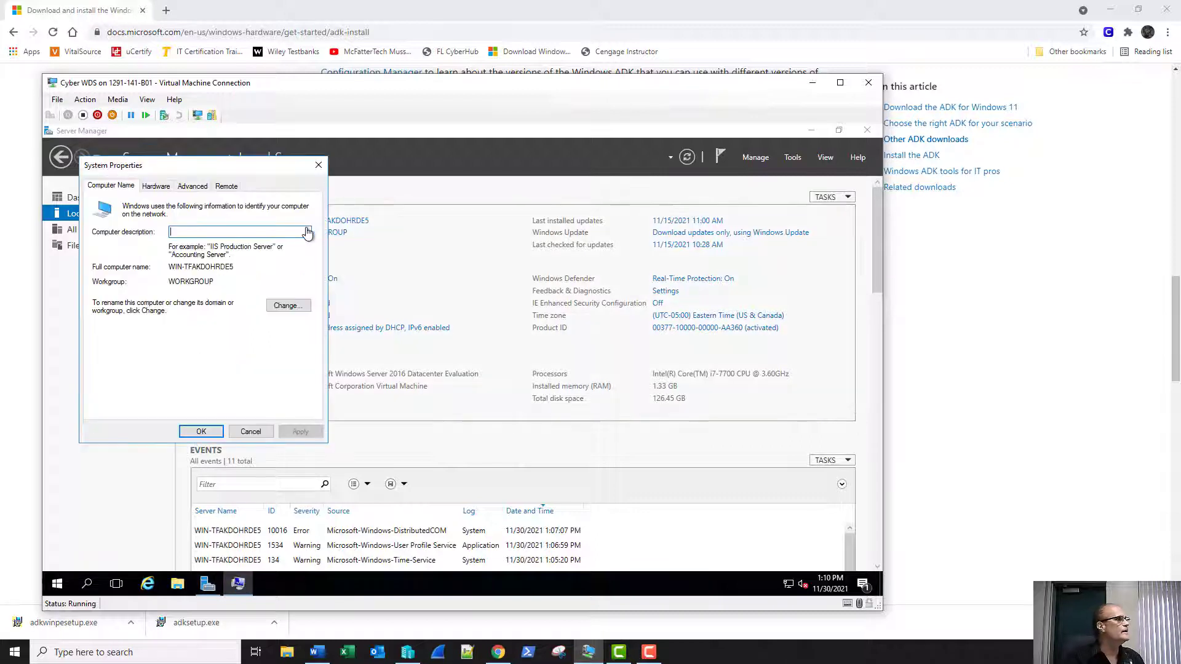
left_click(288, 305)
left_click(105, 331)
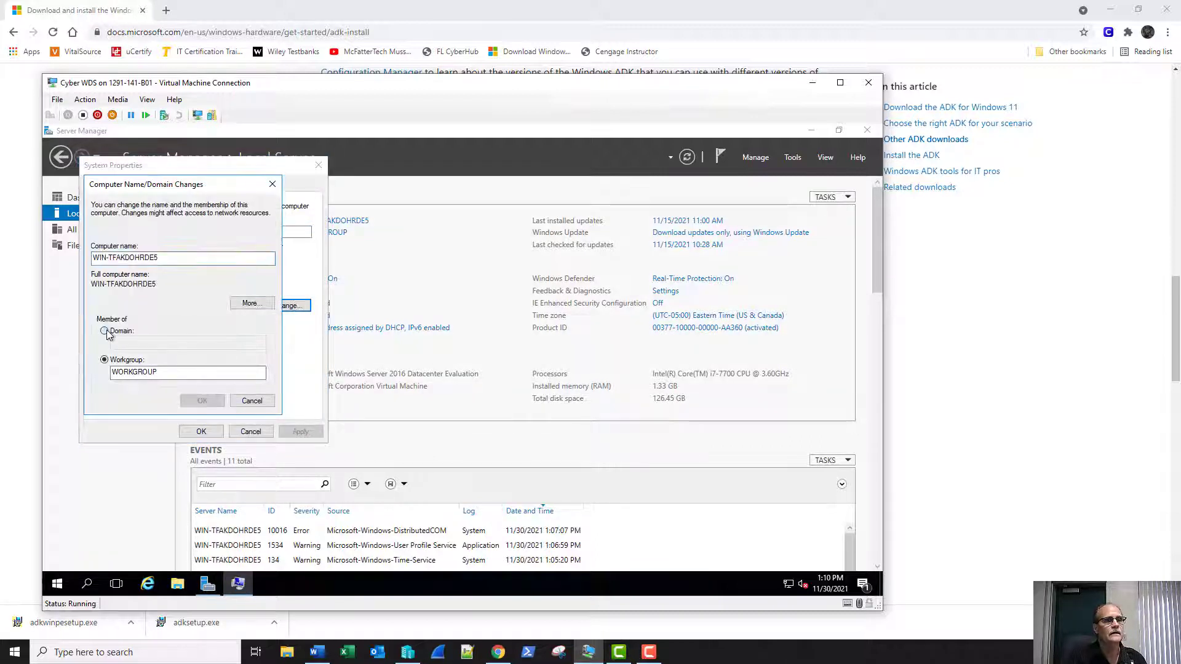
left_click_drag(164, 260, 77, 249)
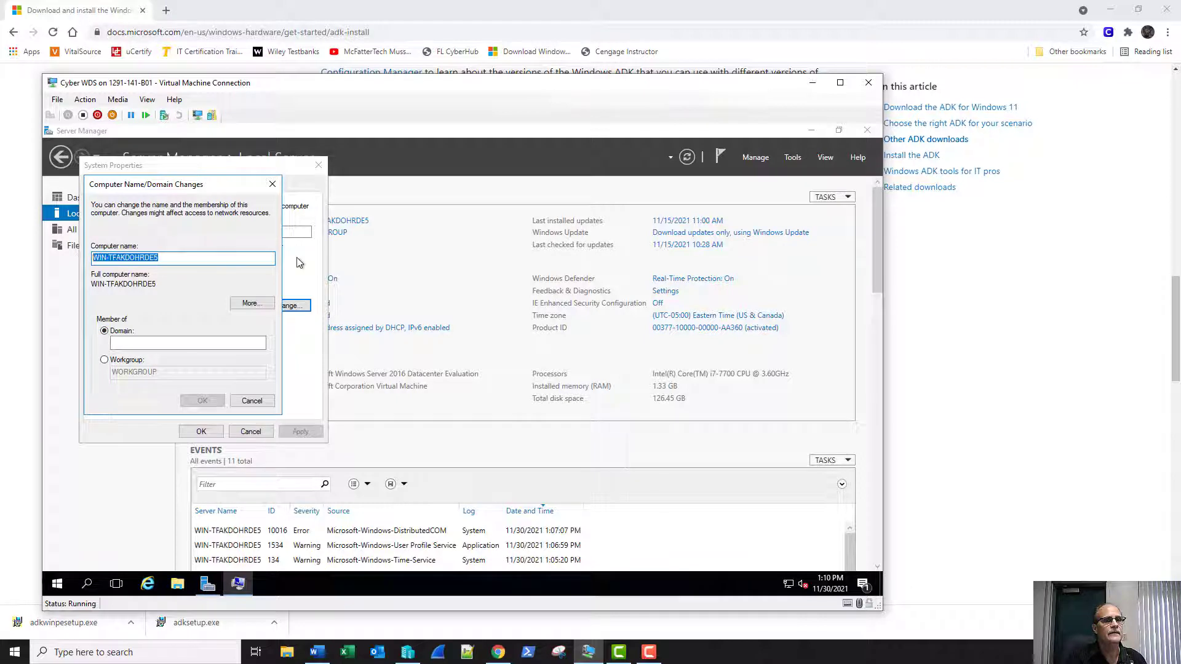
type("CyberWDS")
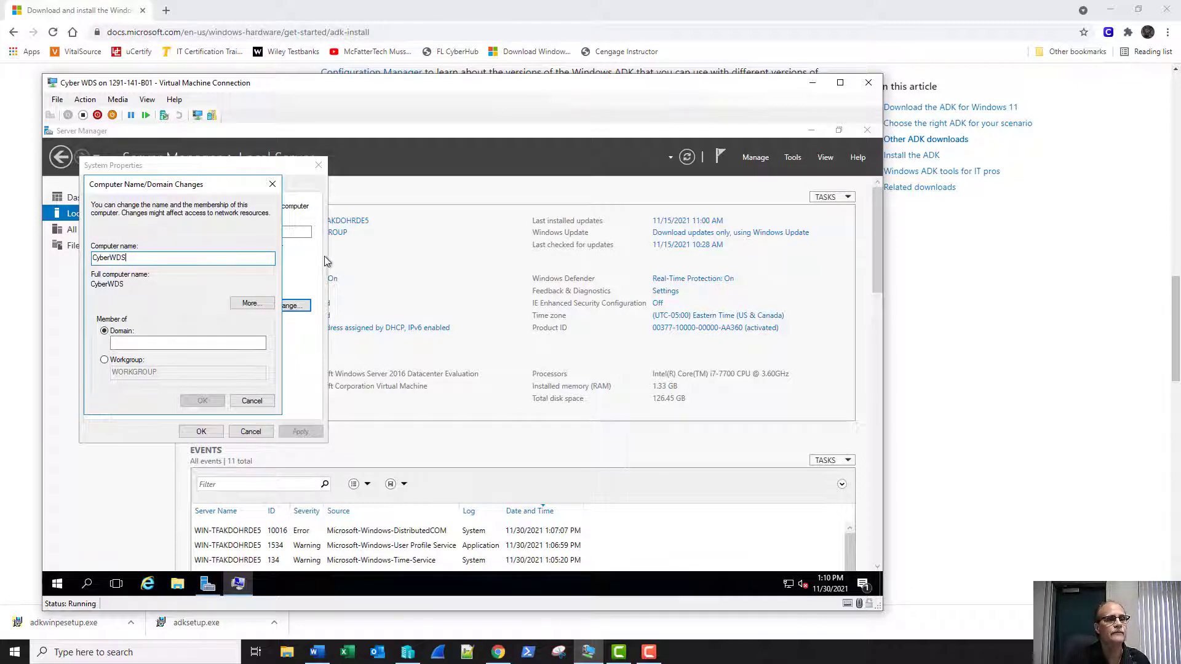
left_click(231, 345)
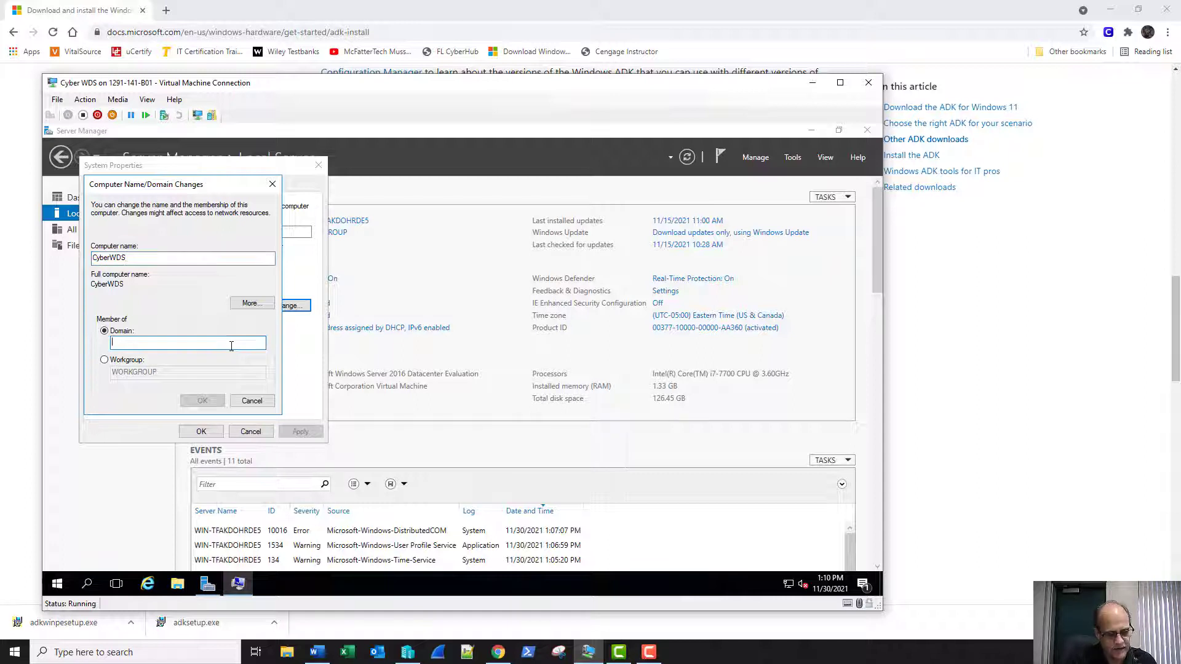
type("cyber.local")
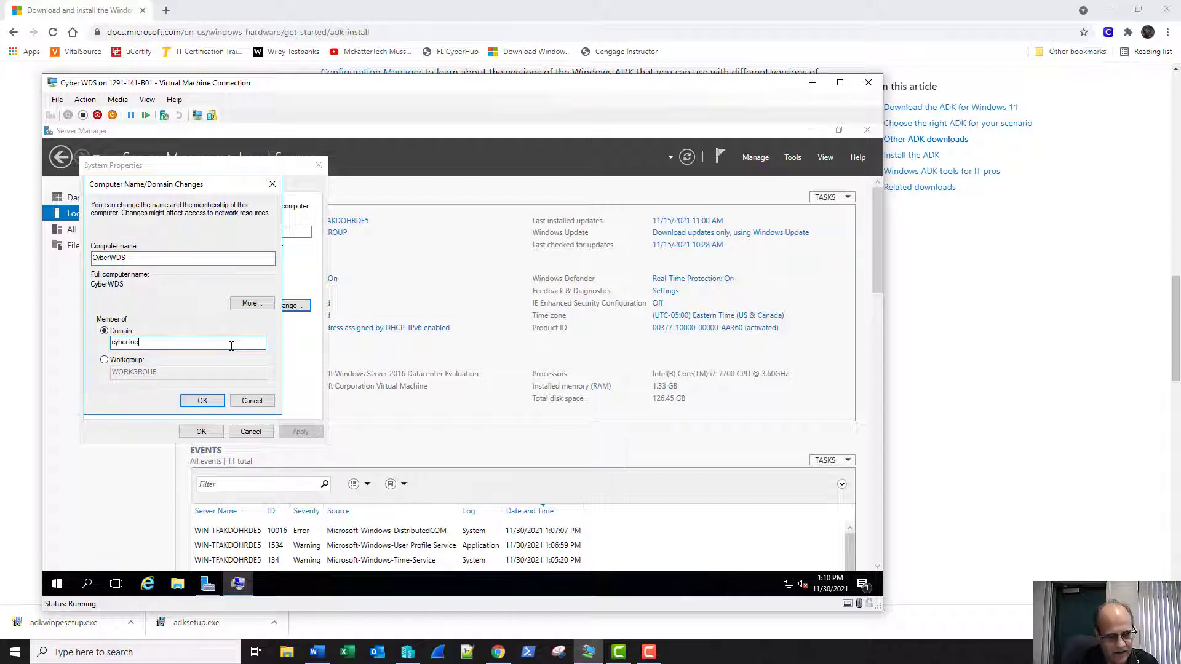
left_click(202, 400)
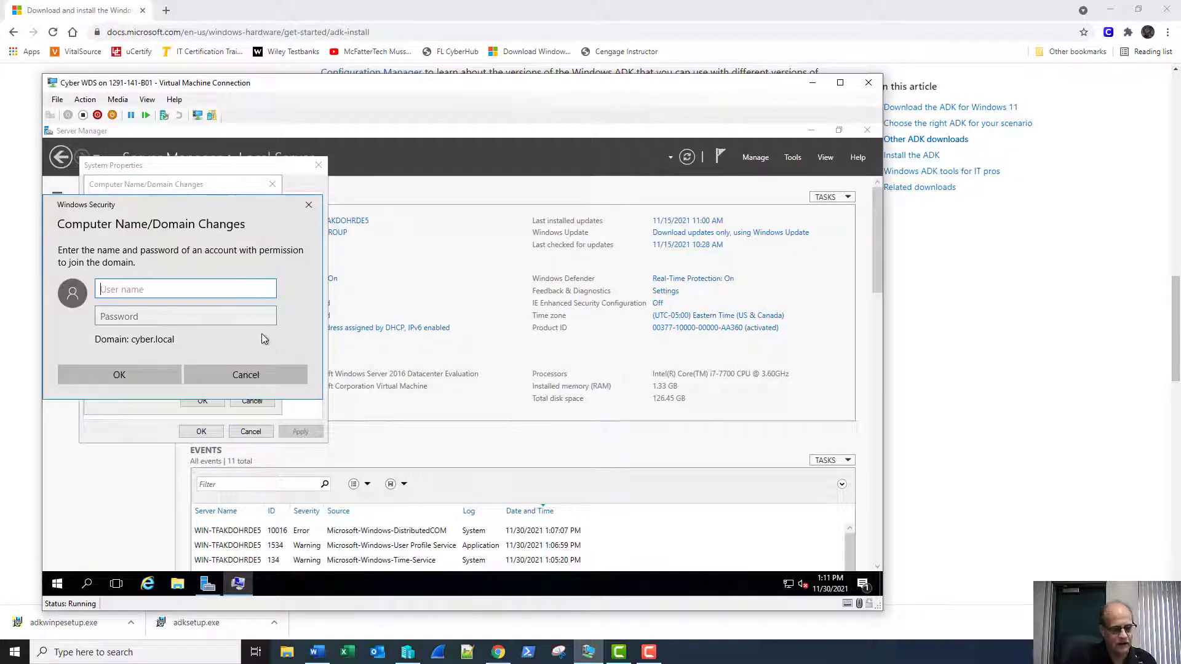
Attempt the cyber.local domain join with the administrator account and dismiss the error.
type("administrator")
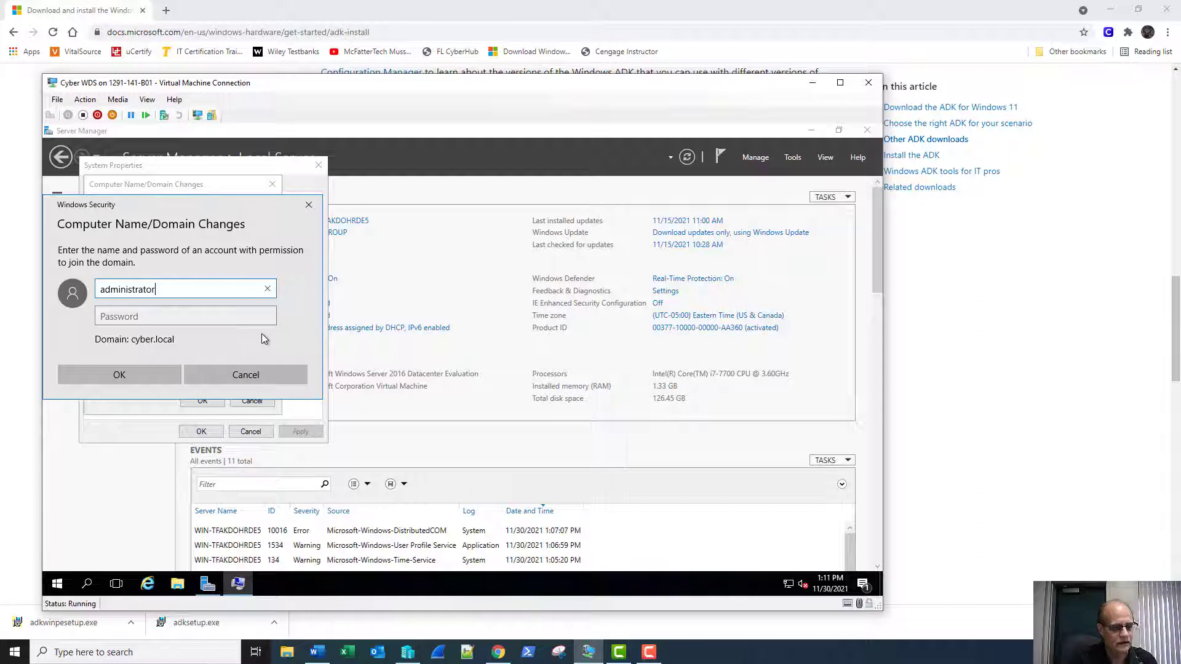
key("Tab")
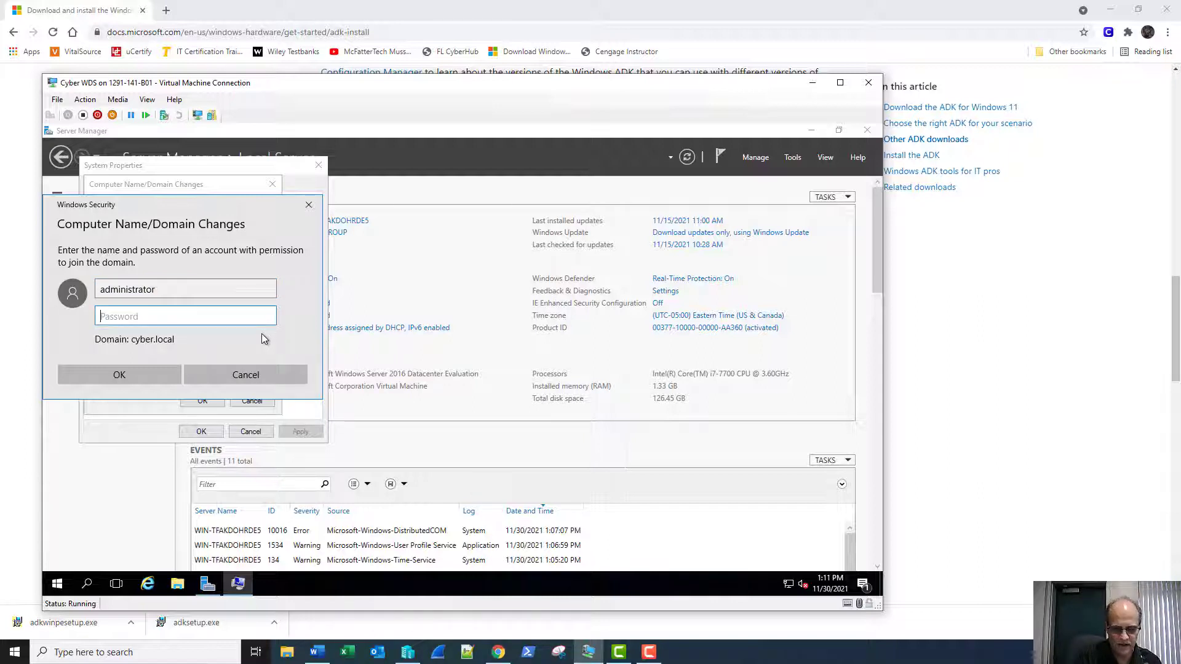
type("●●●●●●●●●●")
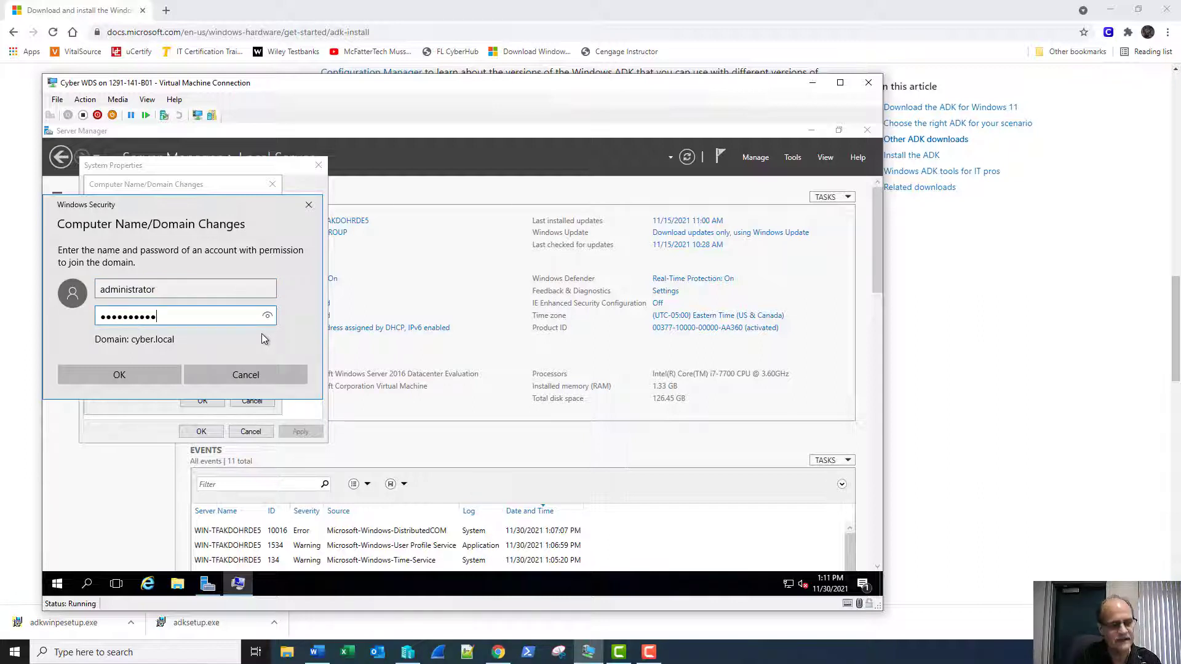
key("Return")
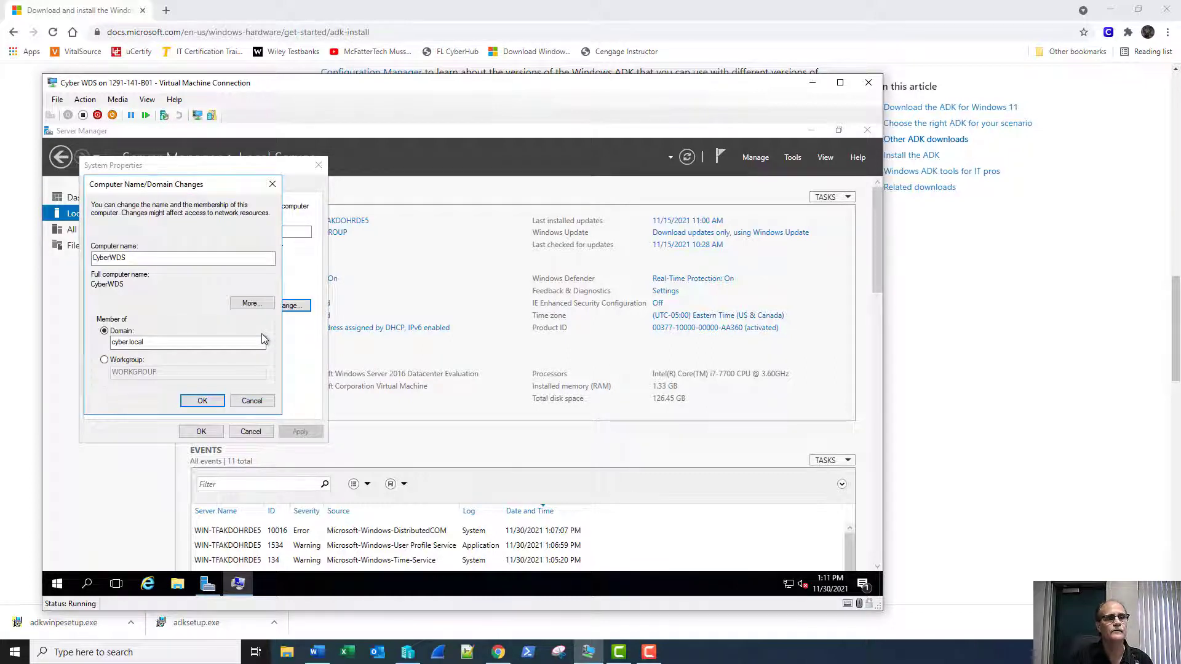
key("Return")
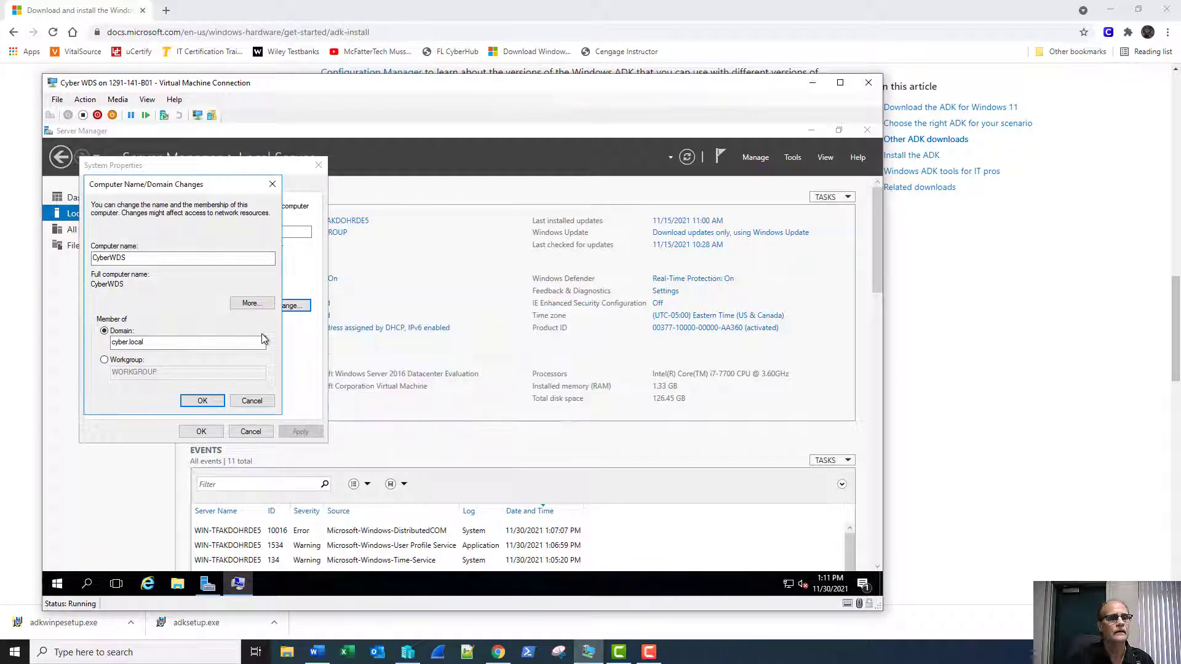
Retry the domain join with a different admin account and its password, then dismiss the error.
left_click(192, 402)
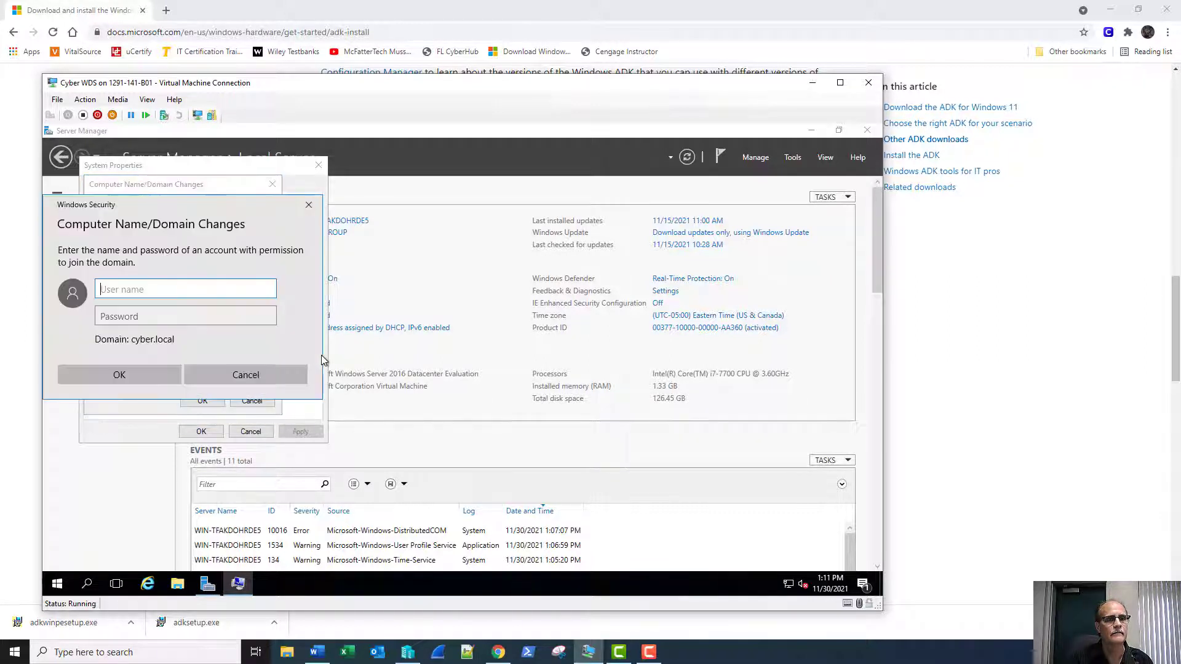
type("administrator")
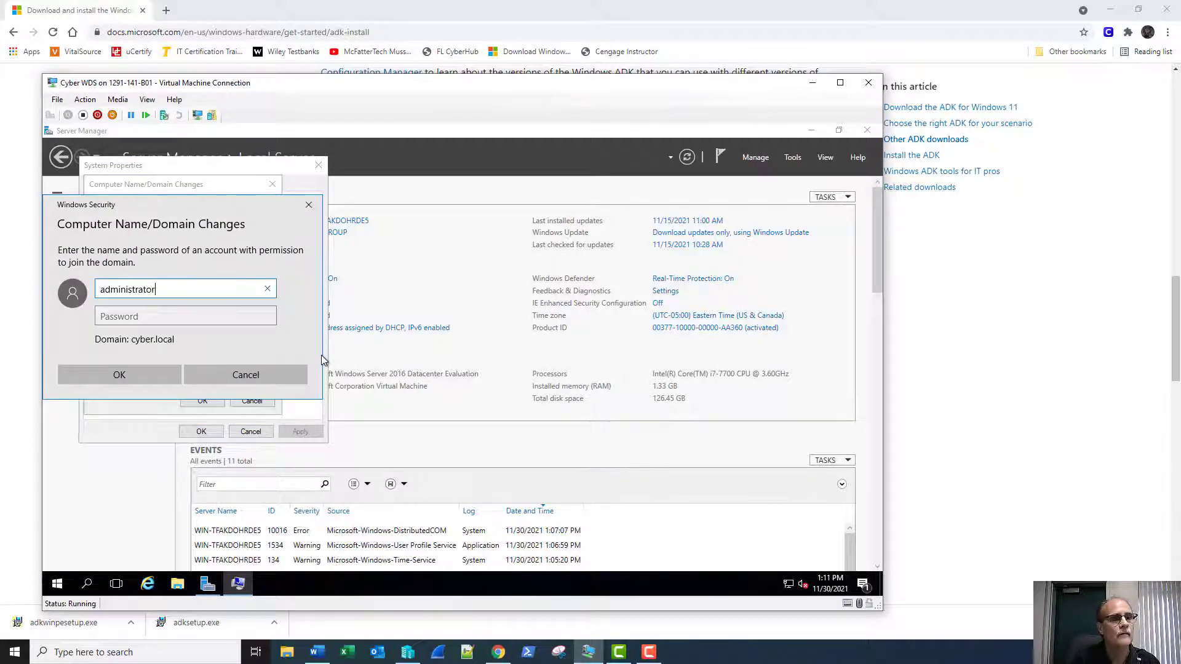
key("Tab")
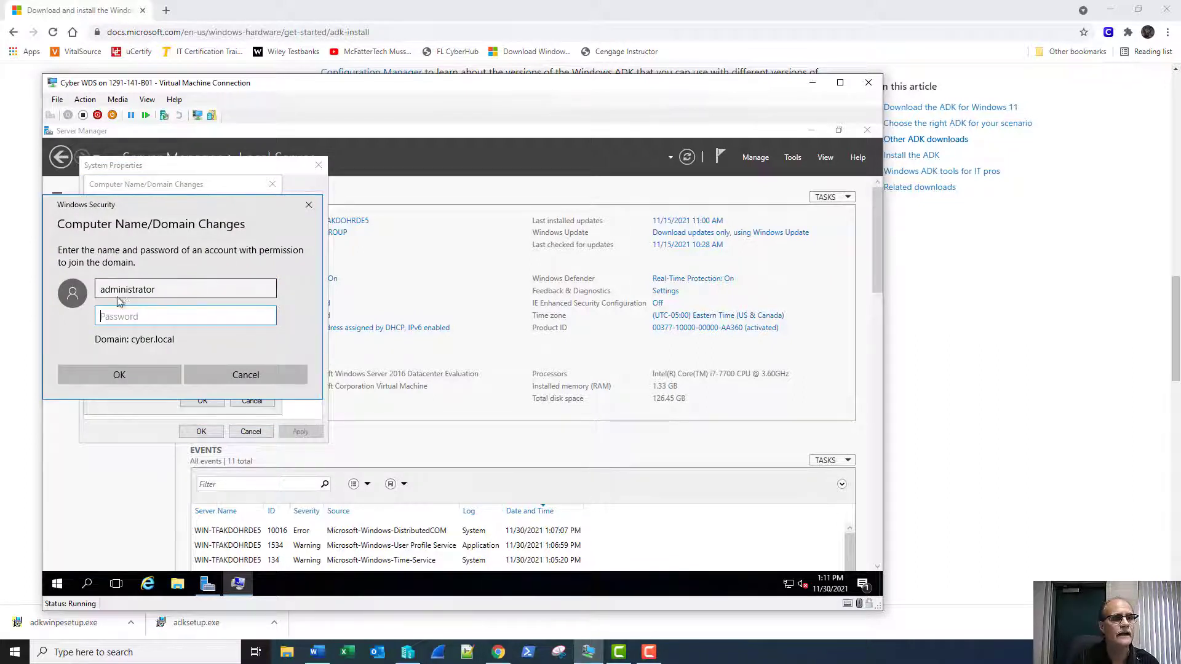
key("shift+Tab")
type("s")
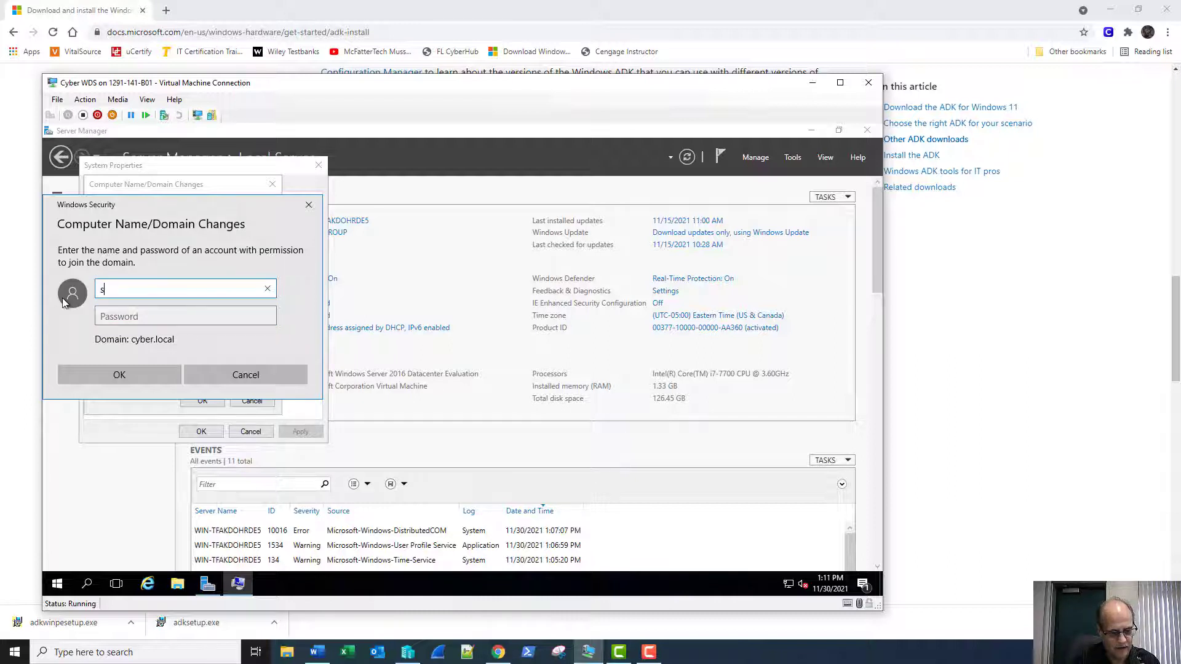
type("admin")
key("Tab")
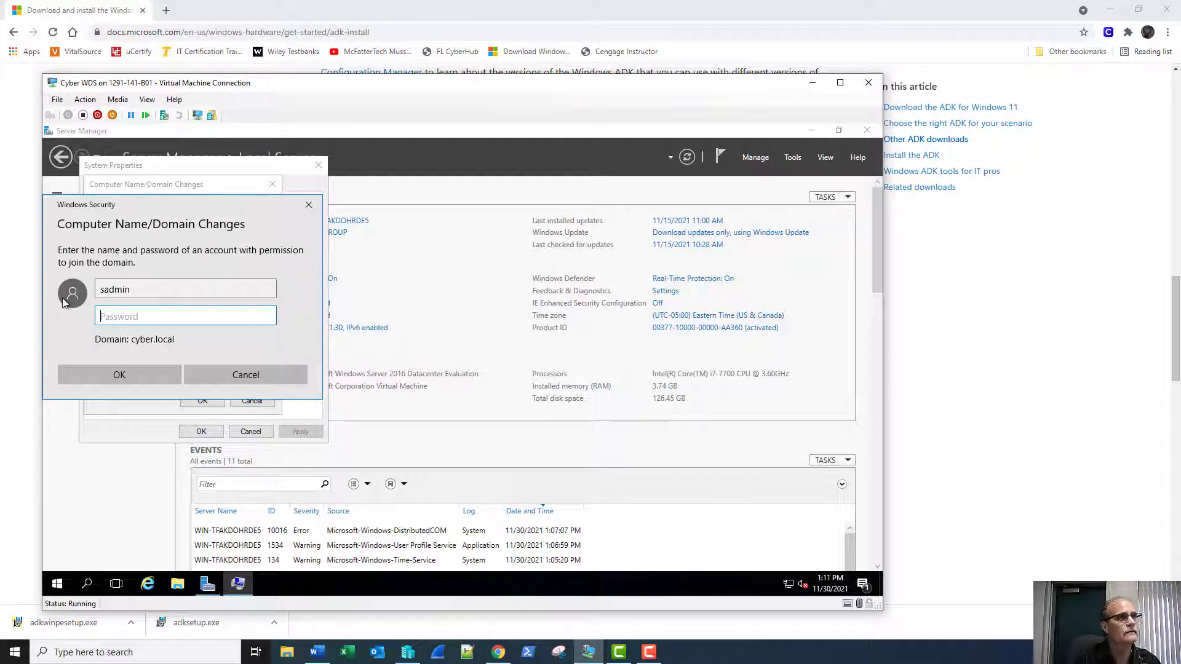
type("****")
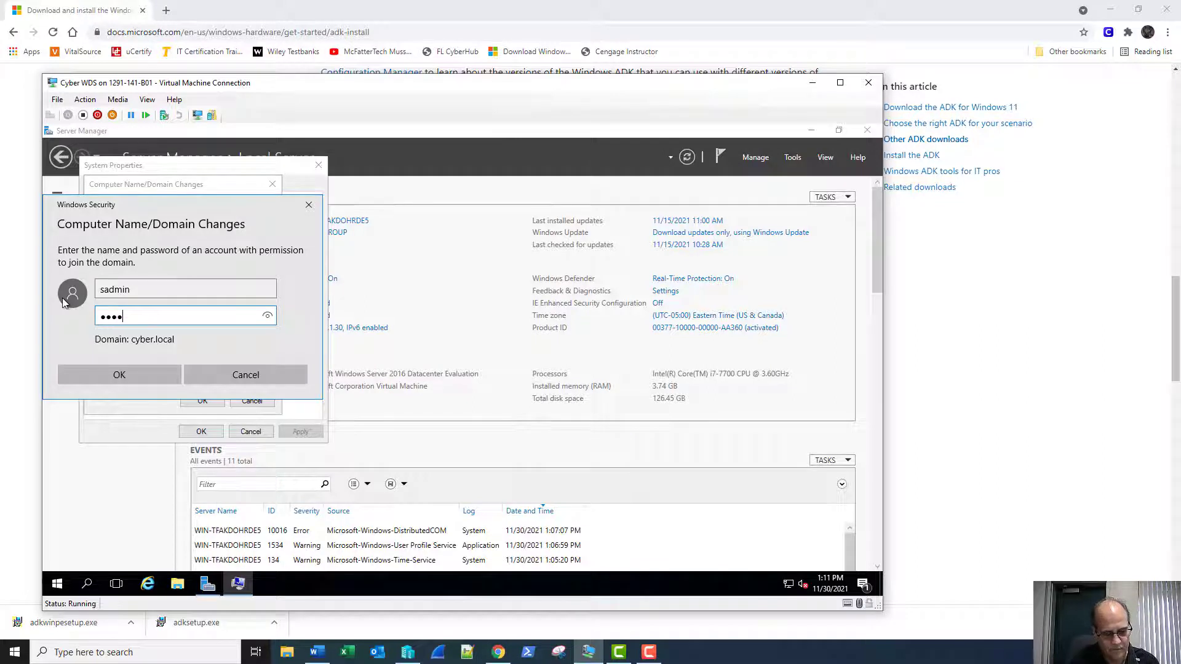
type("****")
key("Return")
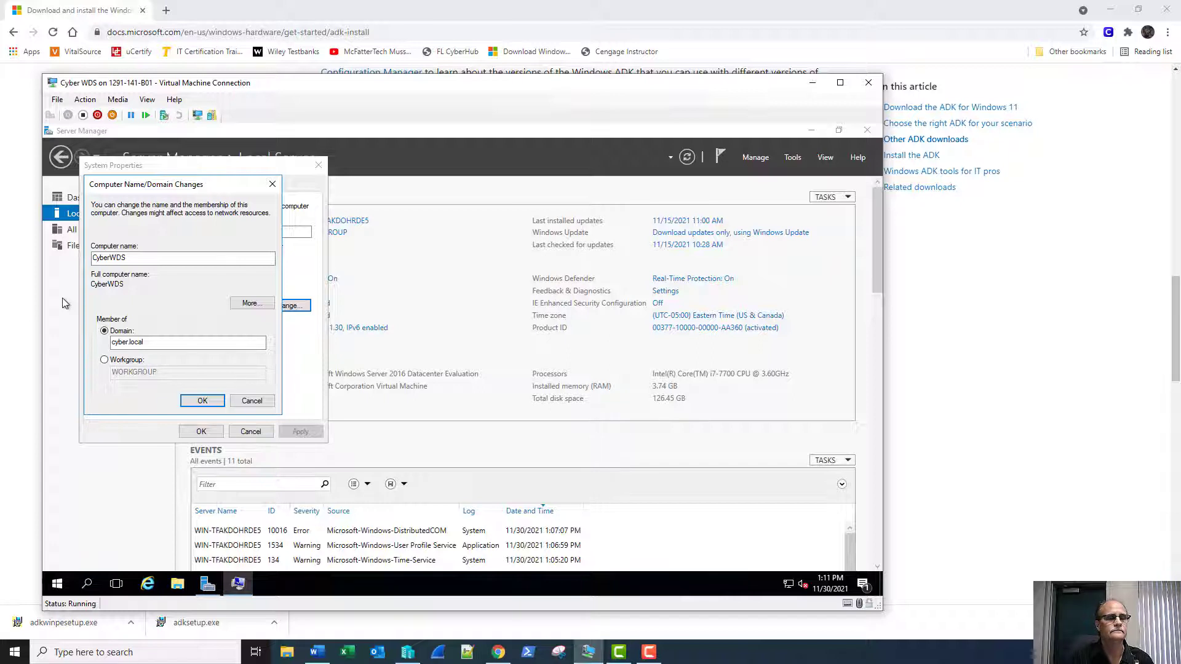
key("Return")
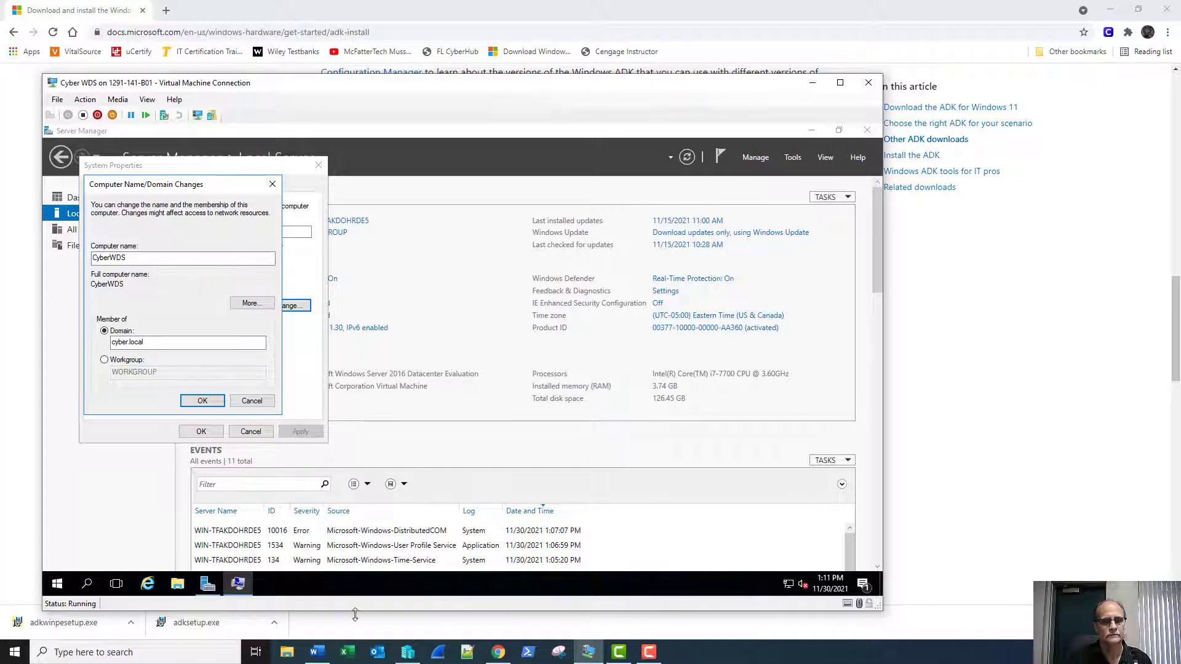
In the host's File Explorer, go to Cengage CompTIA Guide to Network Security 7th ed > Hands-on Projects and open Module 1.docx.
left_click(286, 652)
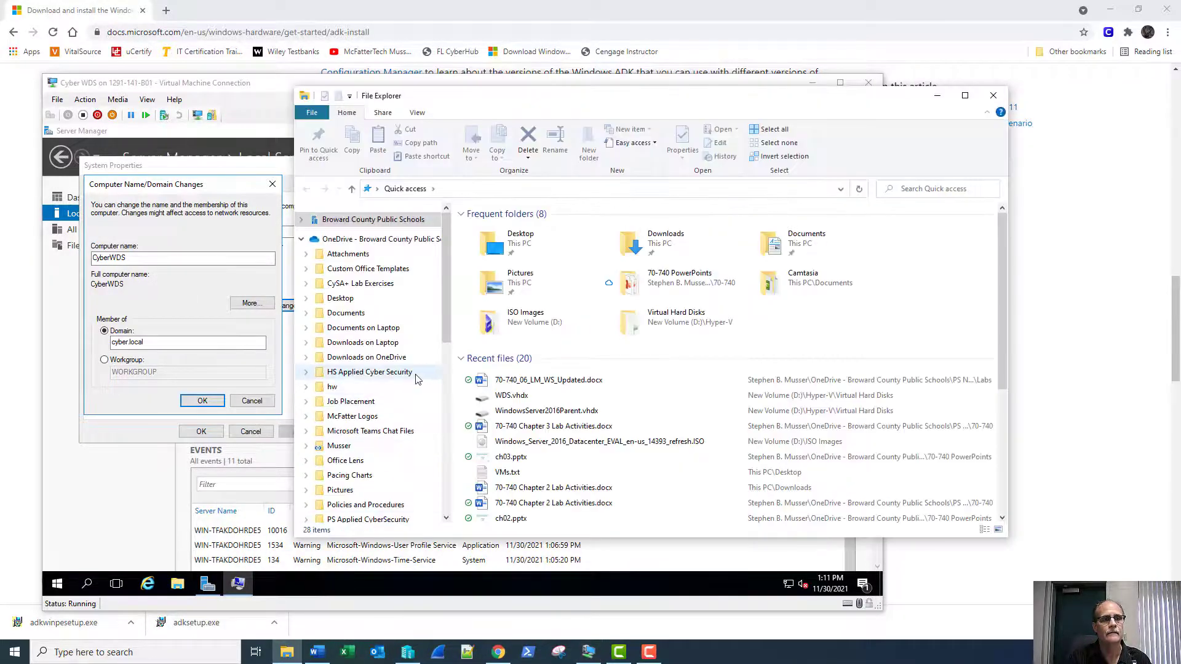
scroll(397, 440, "down", 3)
left_click(386, 406)
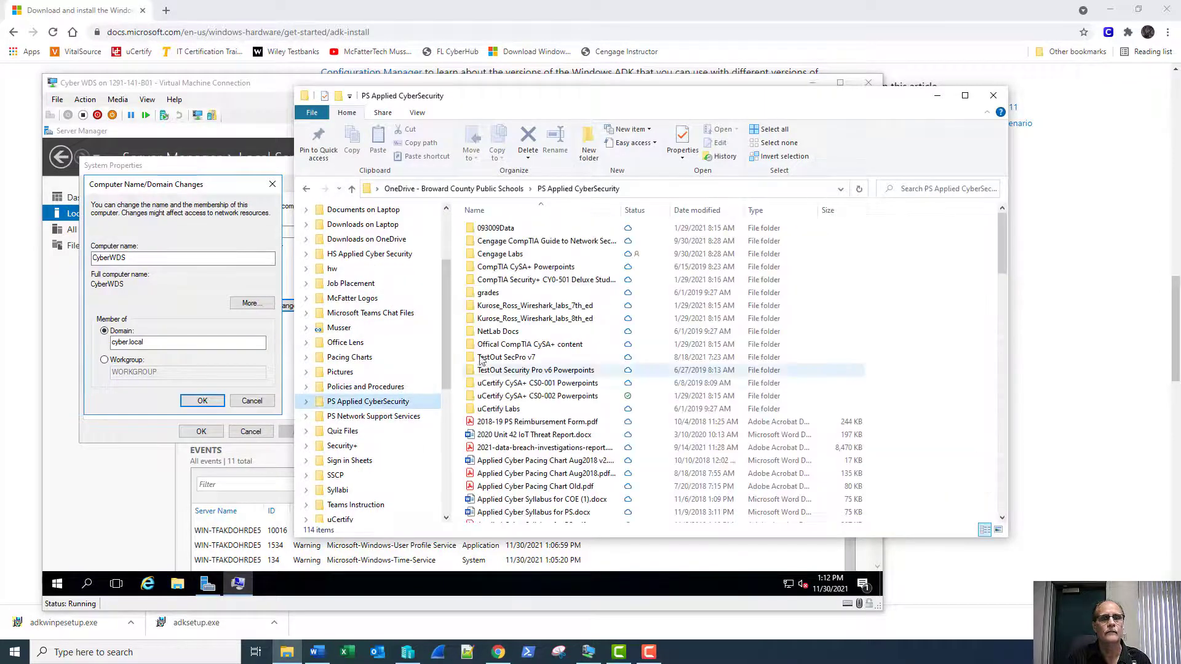
left_click(502, 255)
double_click(501, 254)
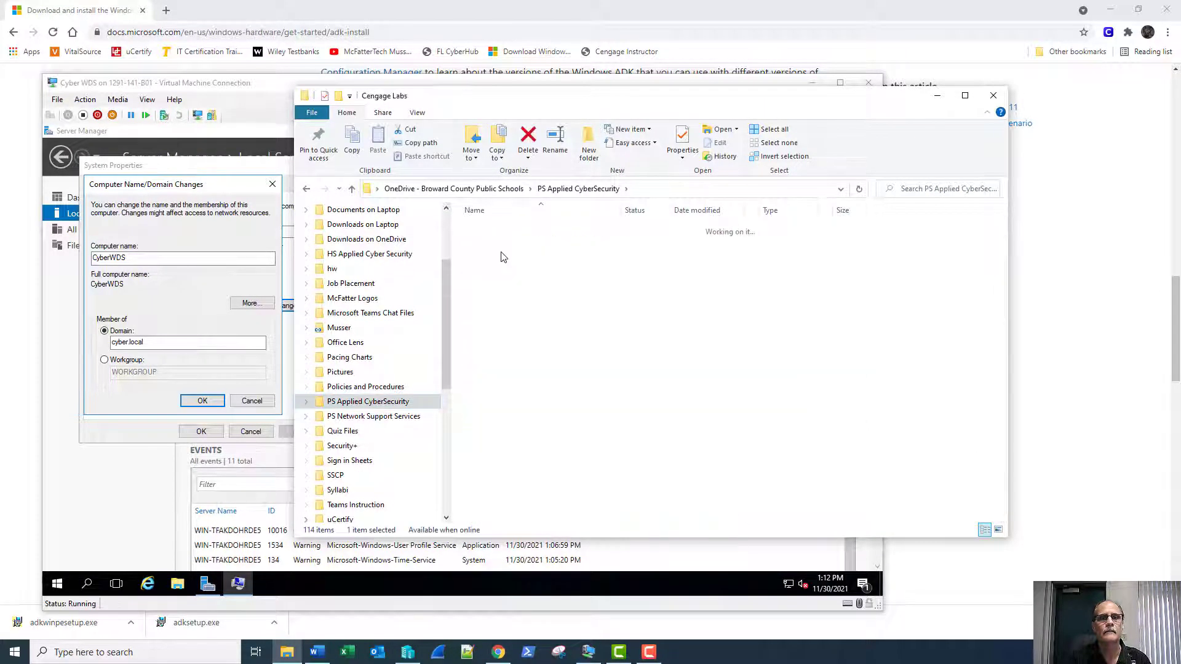
left_click(555, 196)
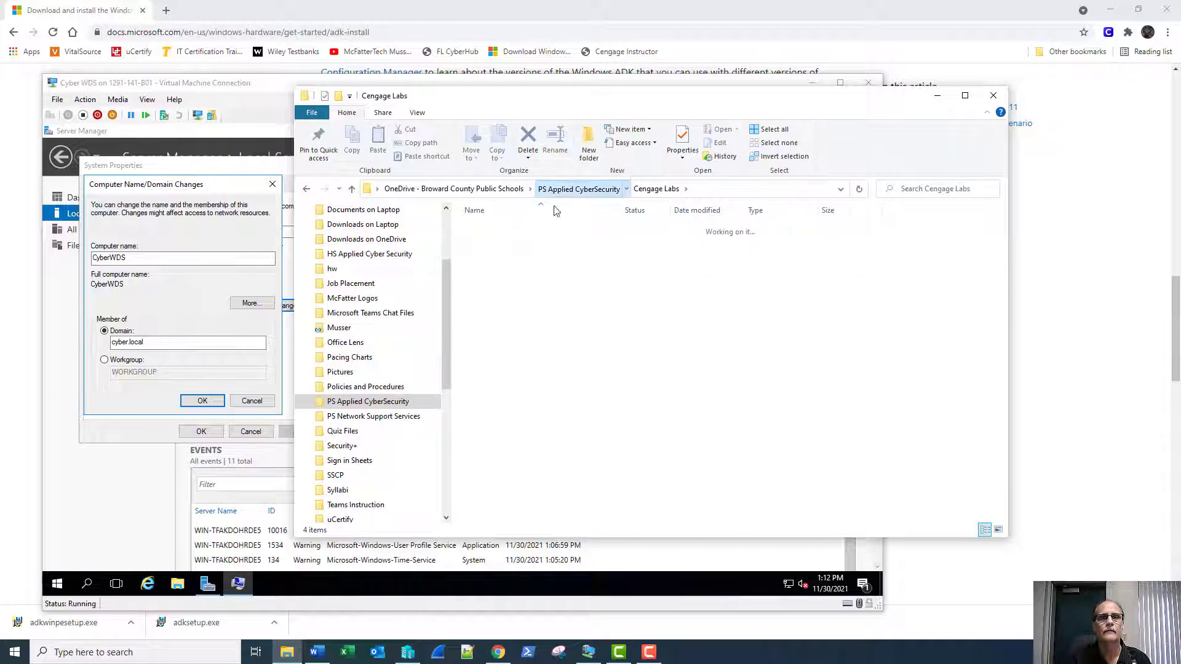
double_click(501, 248)
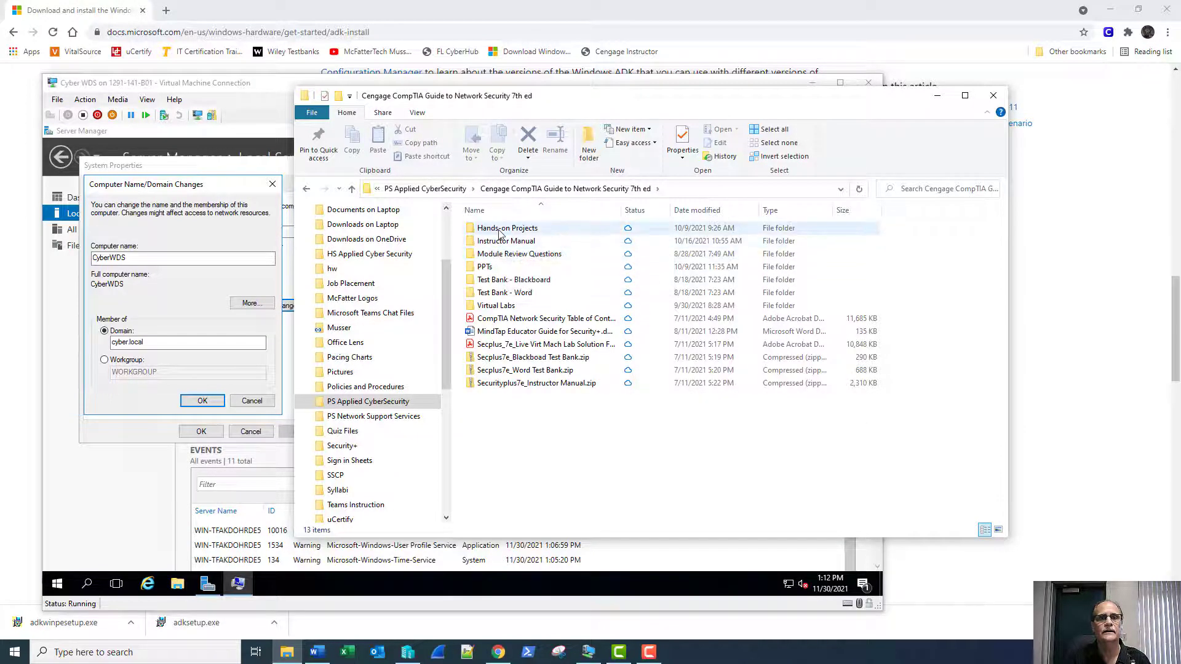
double_click(499, 230)
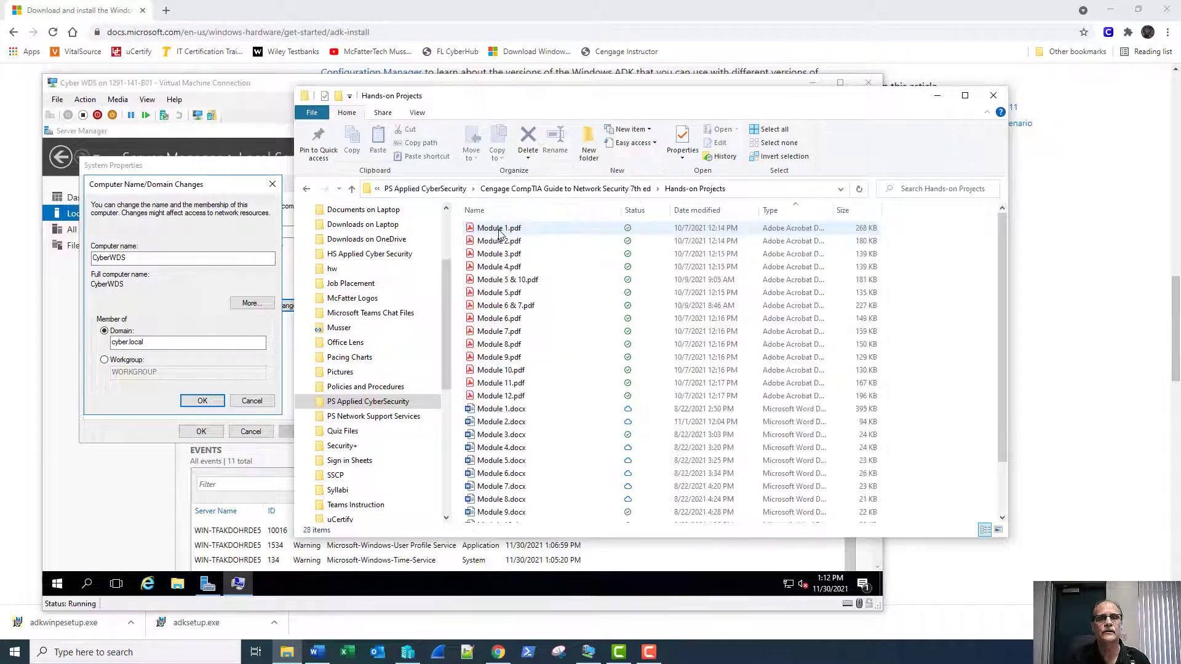
double_click(520, 408)
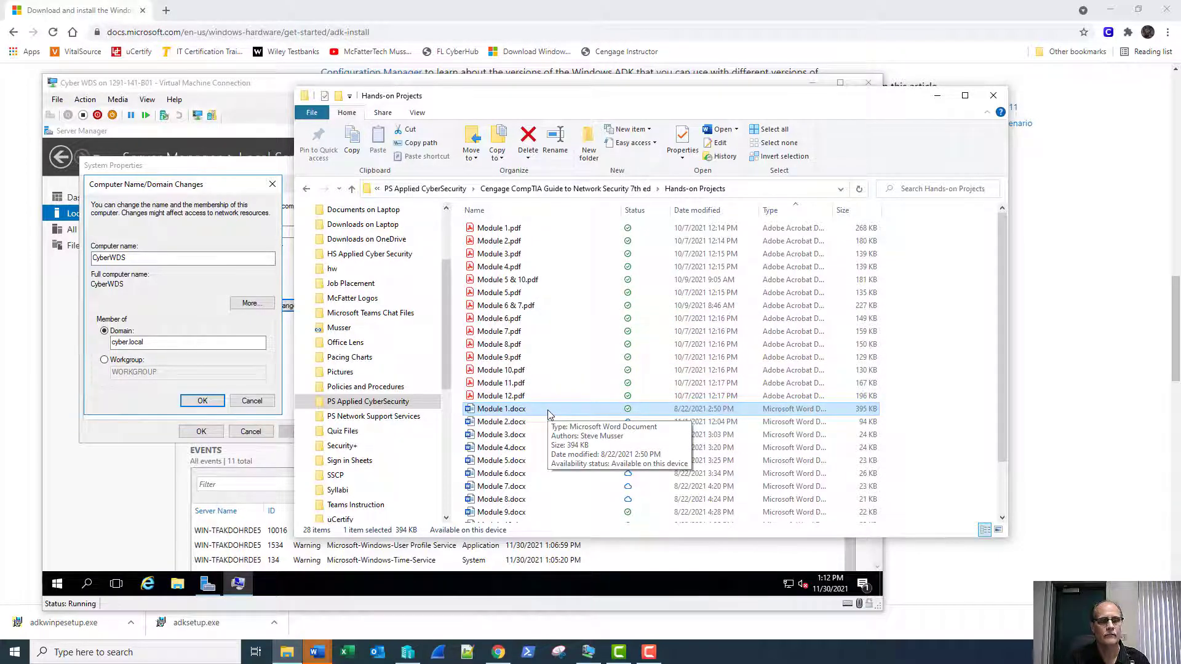
Bring Module 1.docx forward in Word, read through it, and close it.
left_click(317, 652)
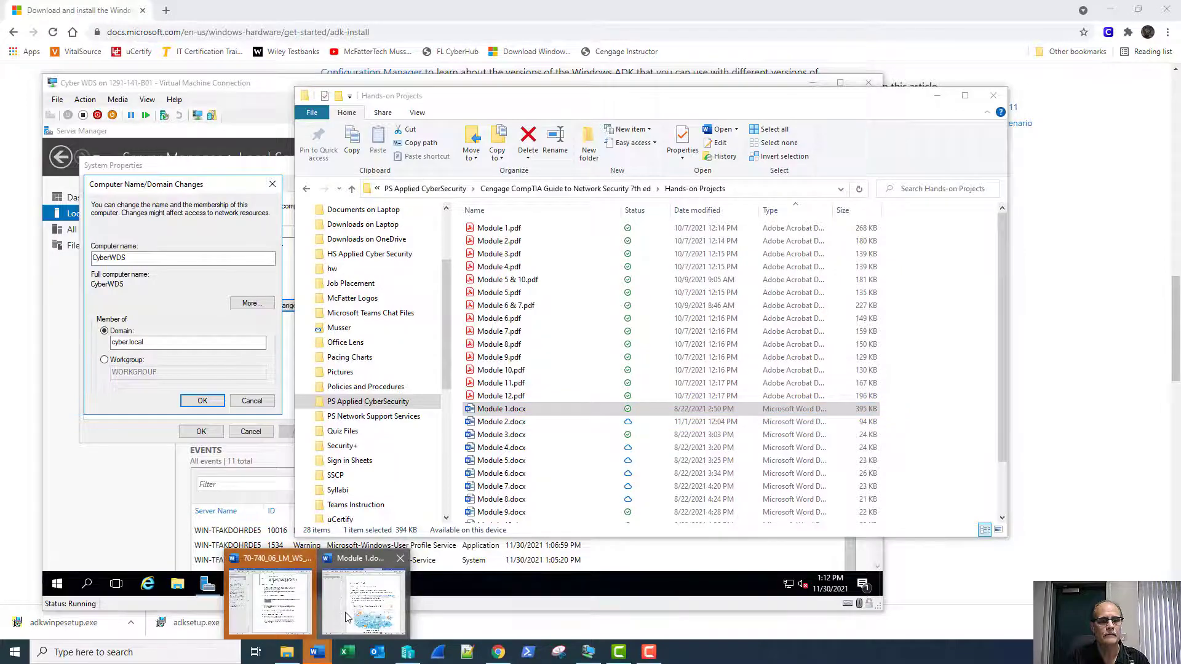
left_click(346, 617)
scroll(585, 387, "down", 10)
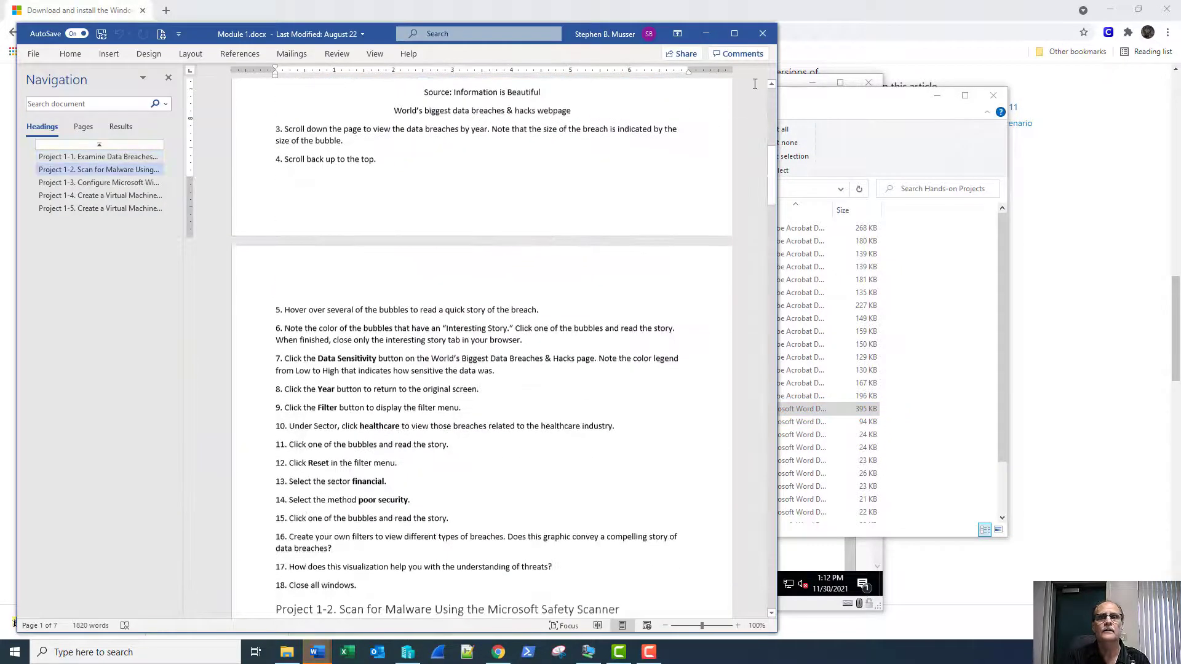
scroll(559, 381, "down", 8)
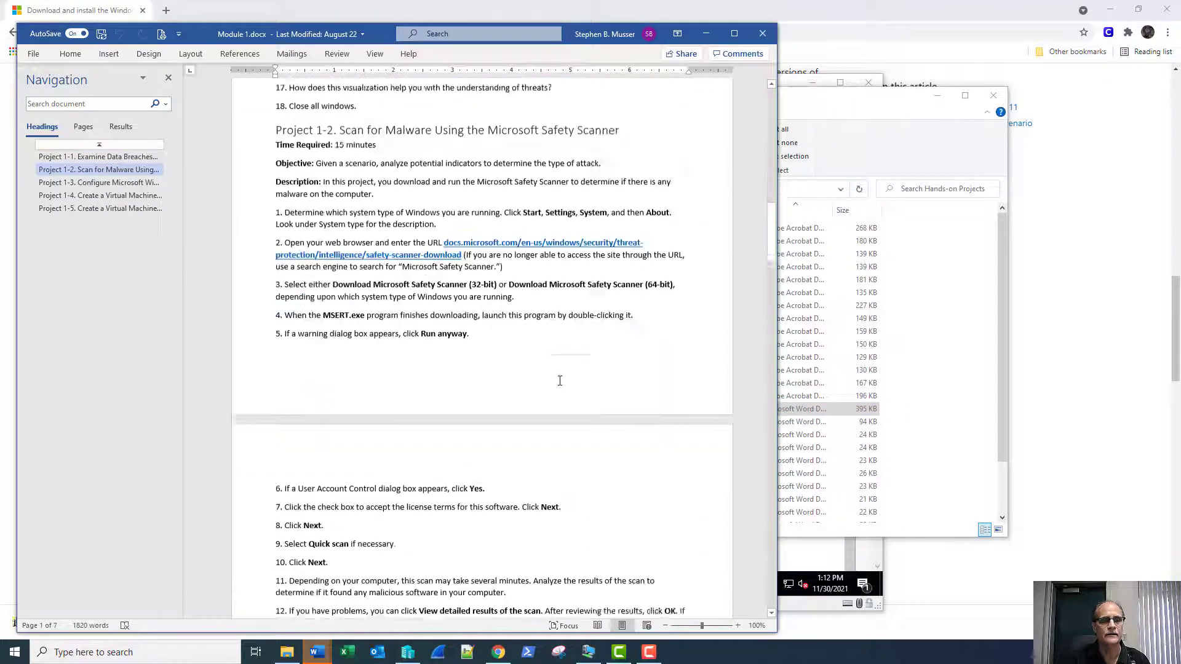
scroll(559, 381, "down", 8)
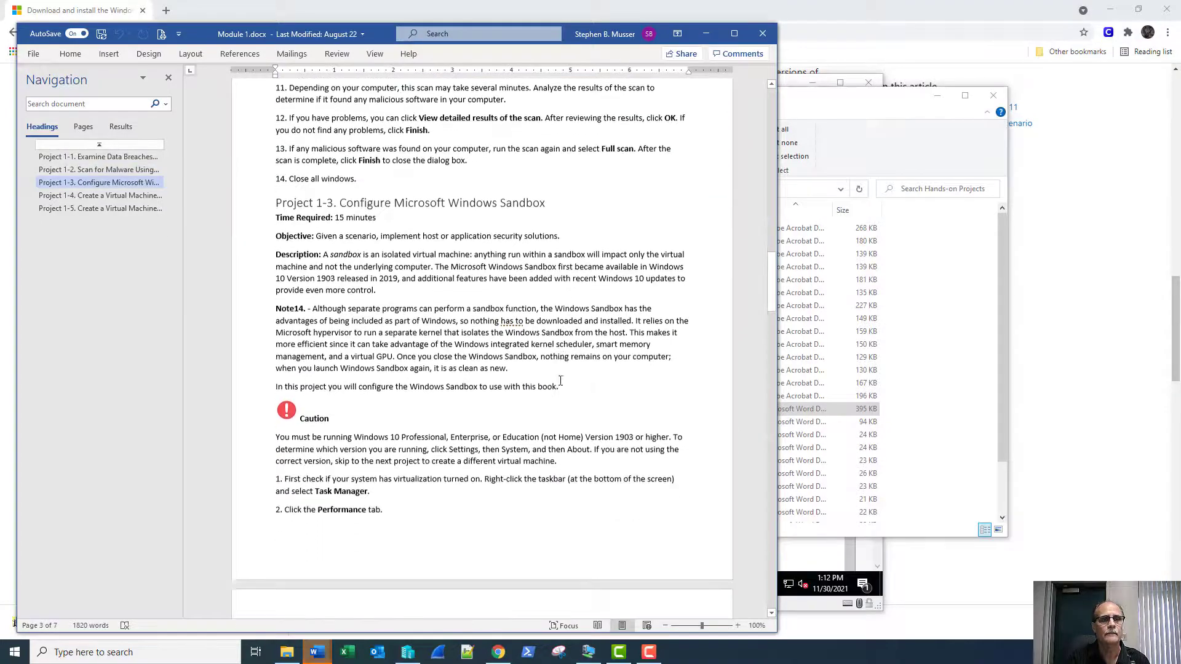
scroll(561, 380, "down", 10)
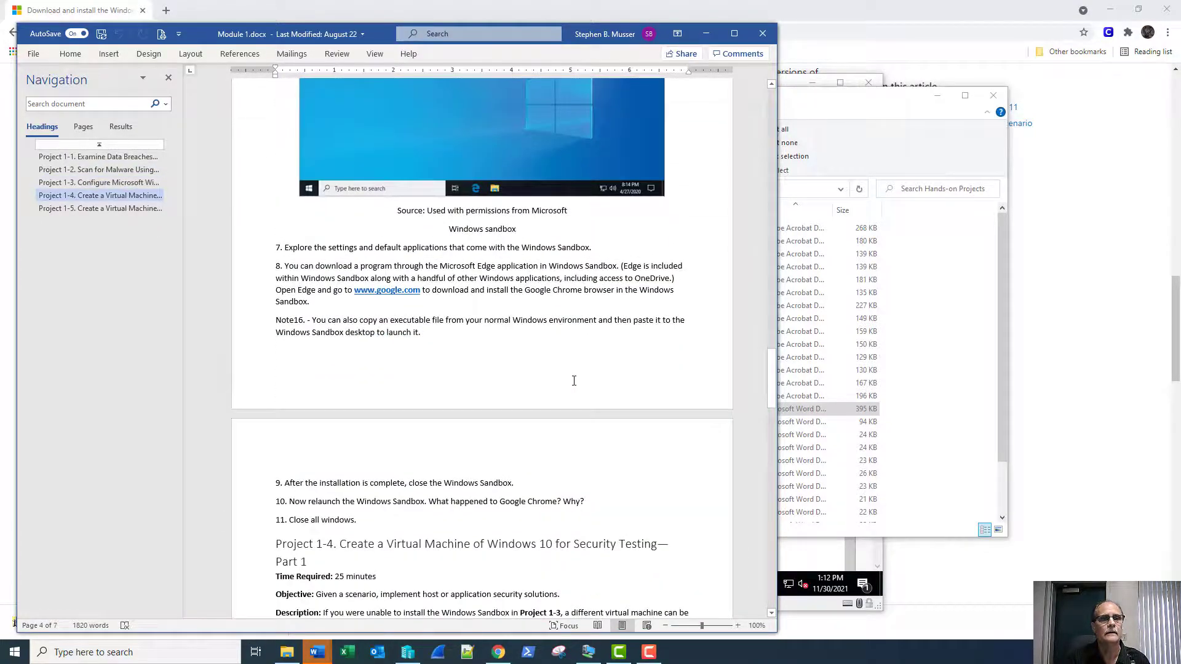
scroll(574, 380, "down", 4)
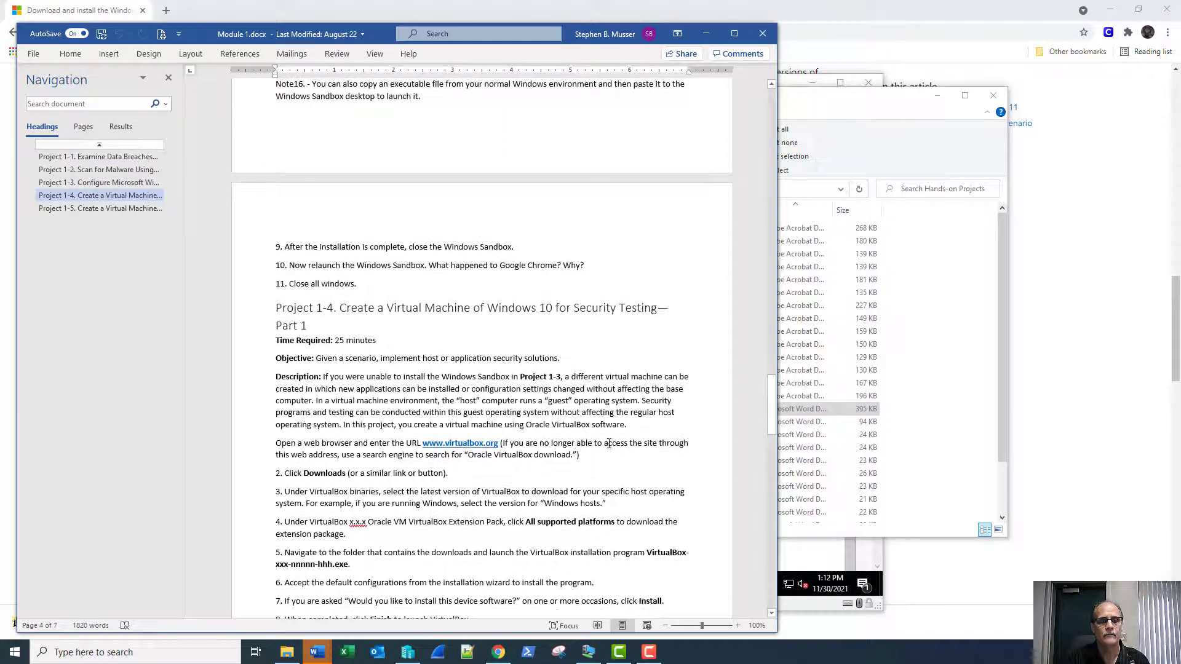
scroll(609, 443, "down", 3)
scroll(609, 444, "down", 8)
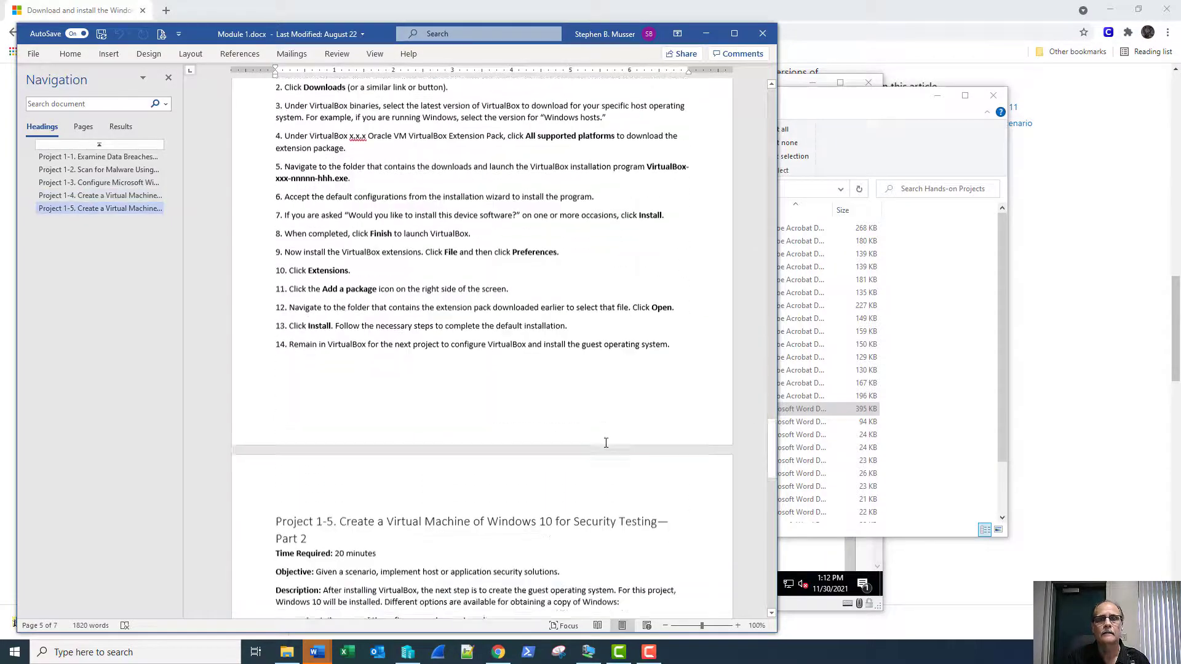
scroll(621, 440, "down", 2)
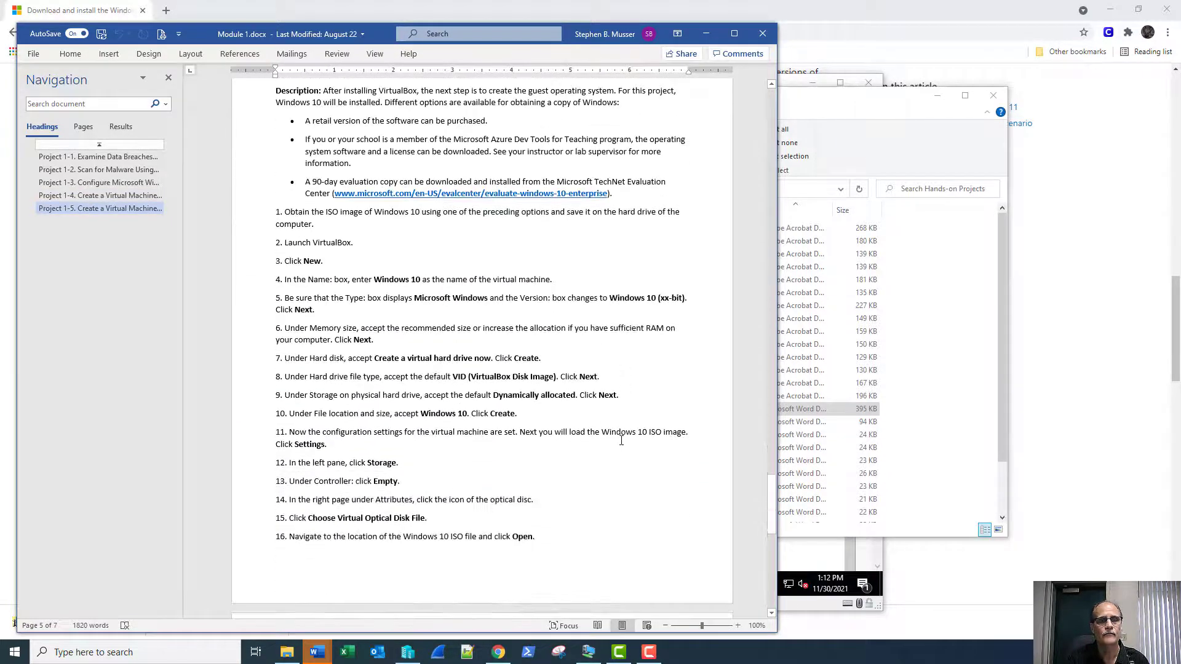
scroll(625, 435, "down", 7)
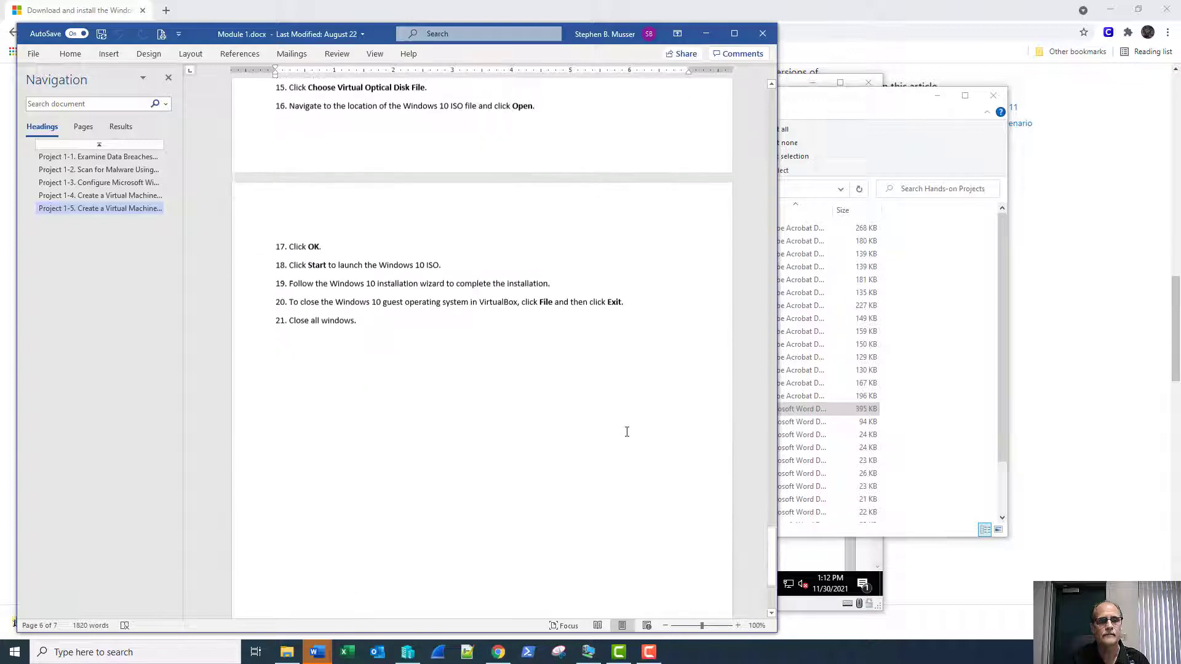
left_click(762, 34)
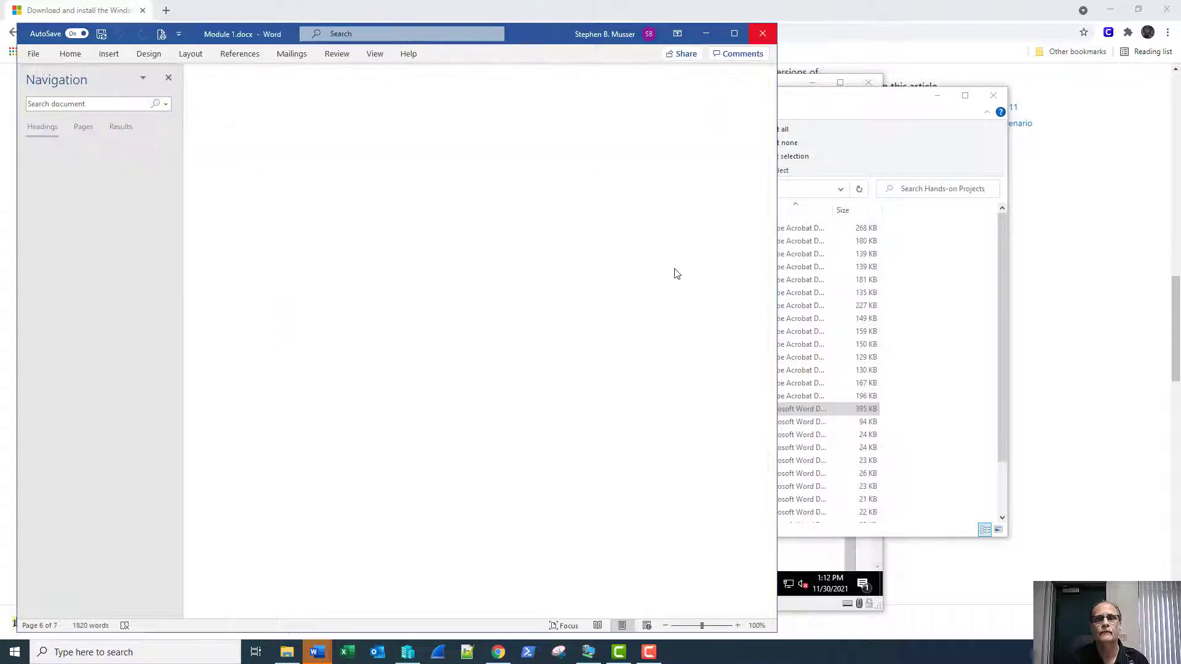
Open Module 2.docx, skim it, and close it.
double_click(809, 421)
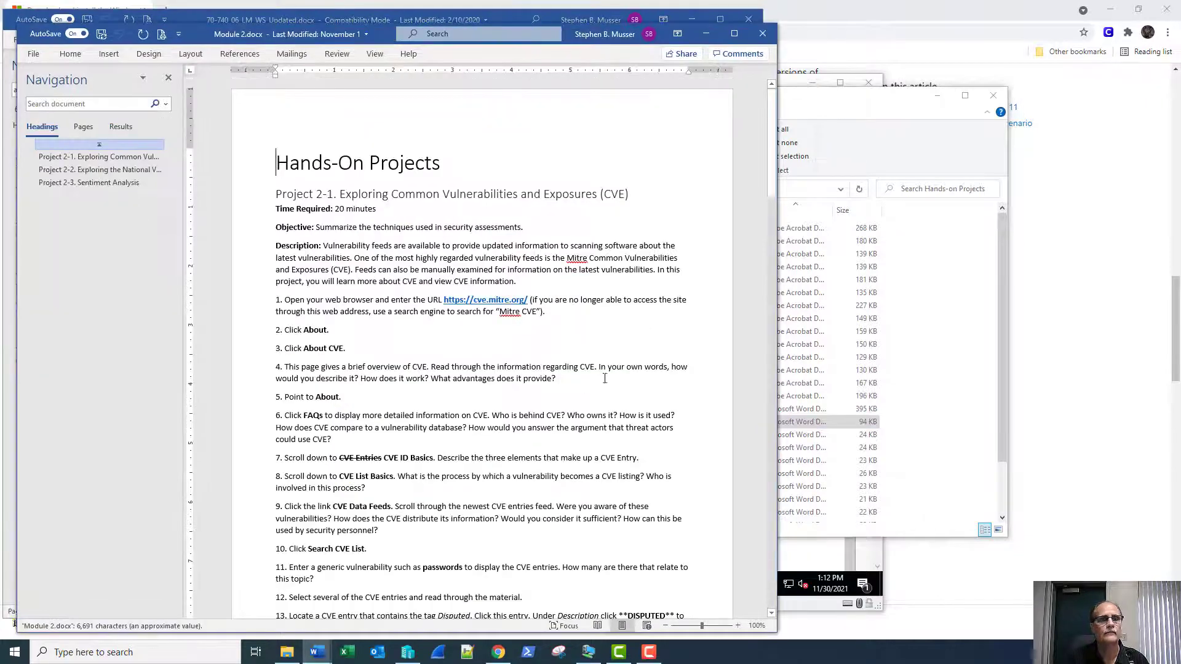
scroll(622, 371, "down", 3)
scroll(622, 370, "down", 10)
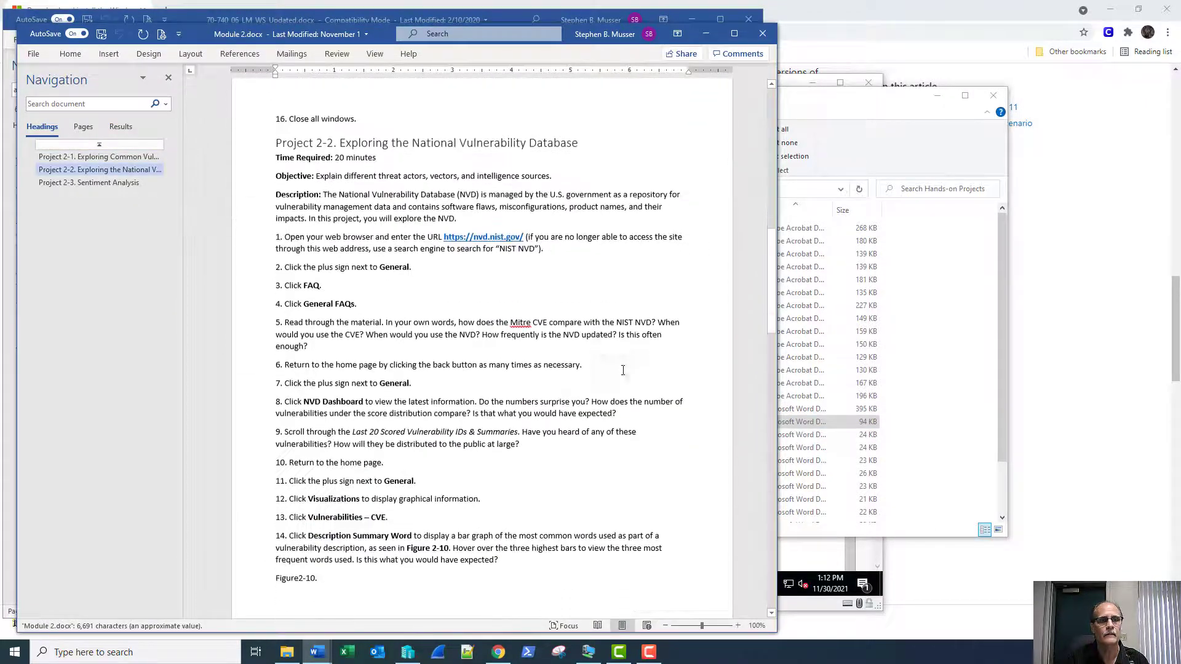
left_click(767, 39)
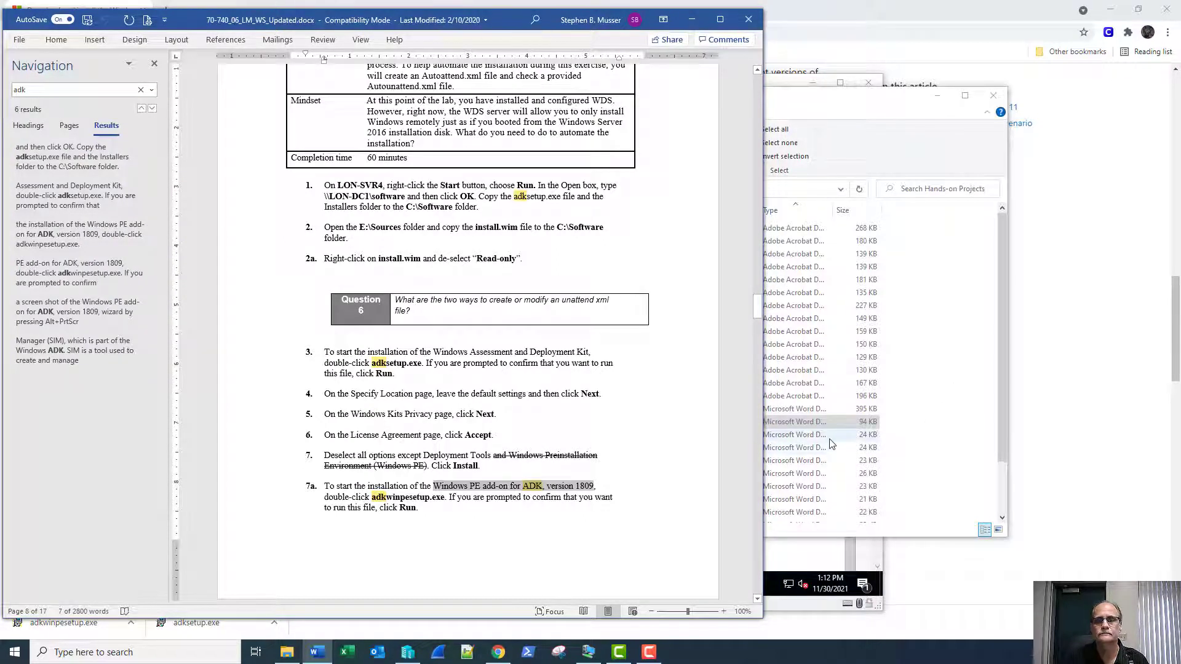
Open Module 3.docx in Word and scroll through it.
left_click(798, 434)
left_click(618, 379)
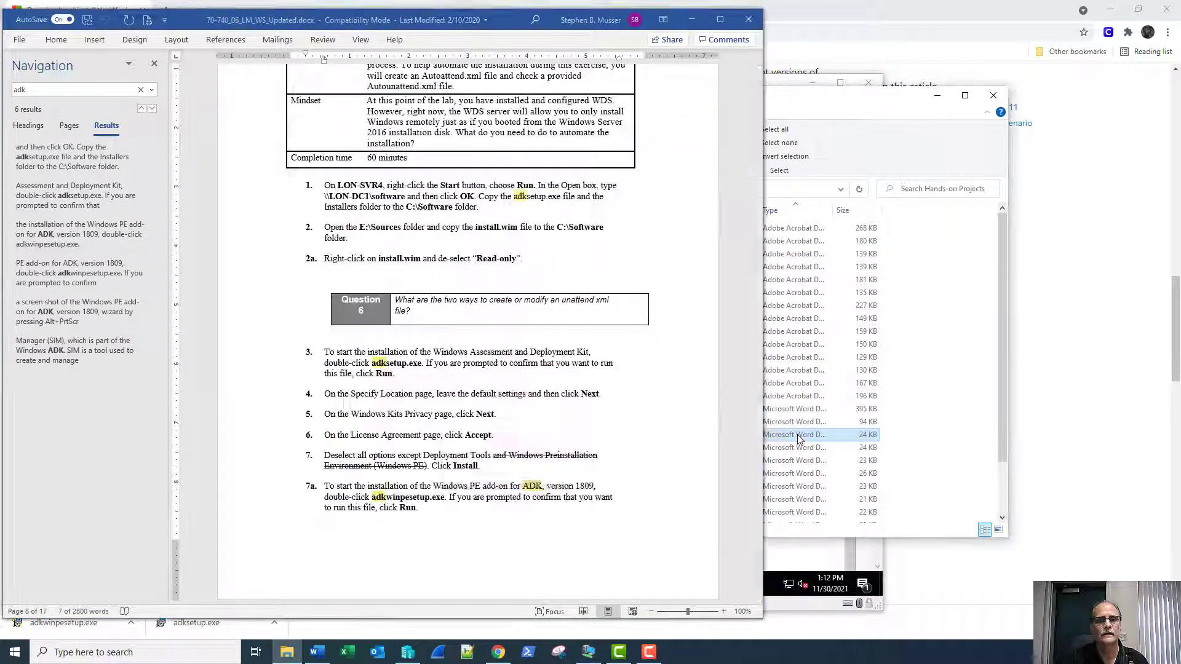
scroll(634, 369, "down", 15)
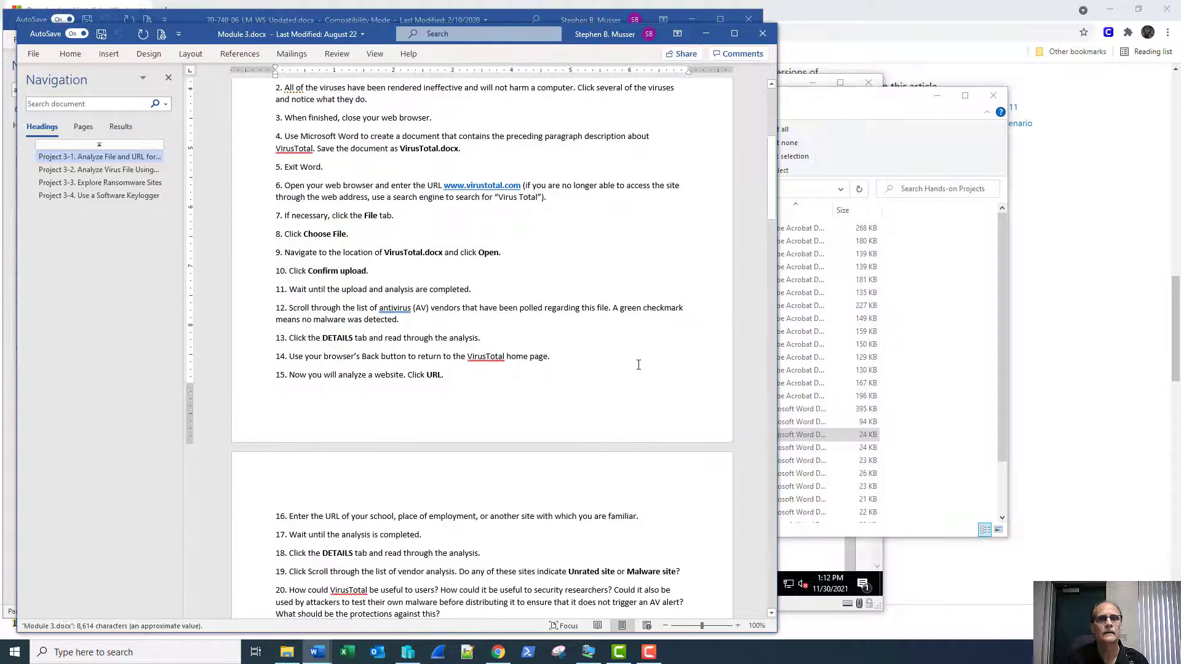
scroll(638, 368, "down", 5)
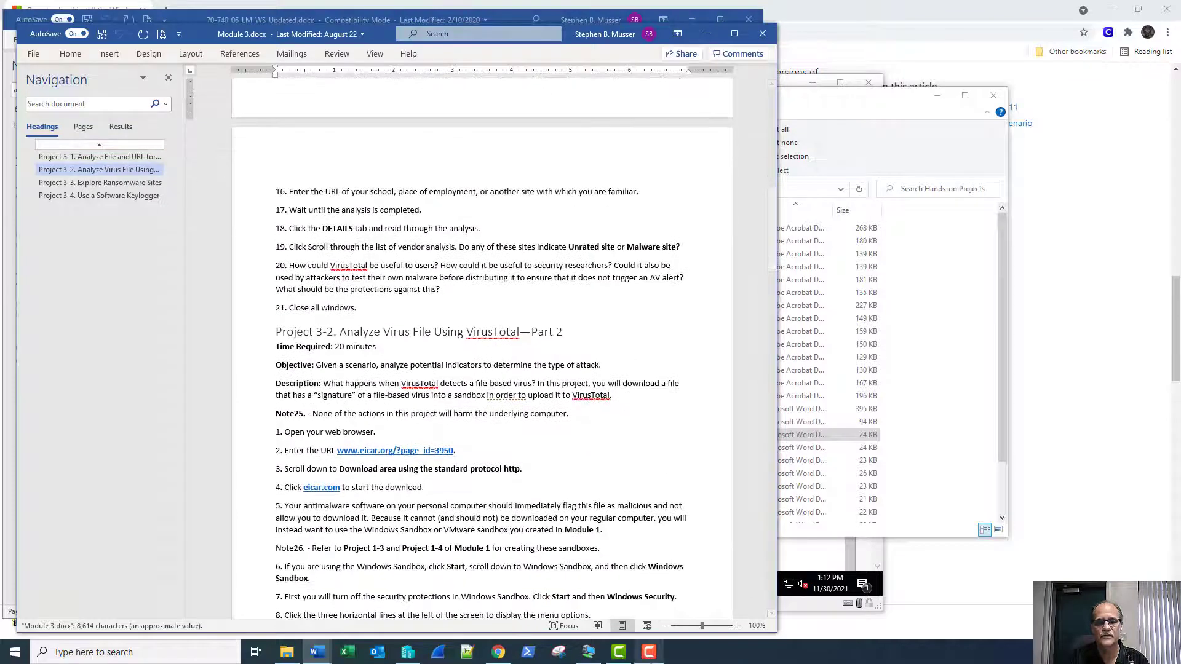
left_click(650, 661)
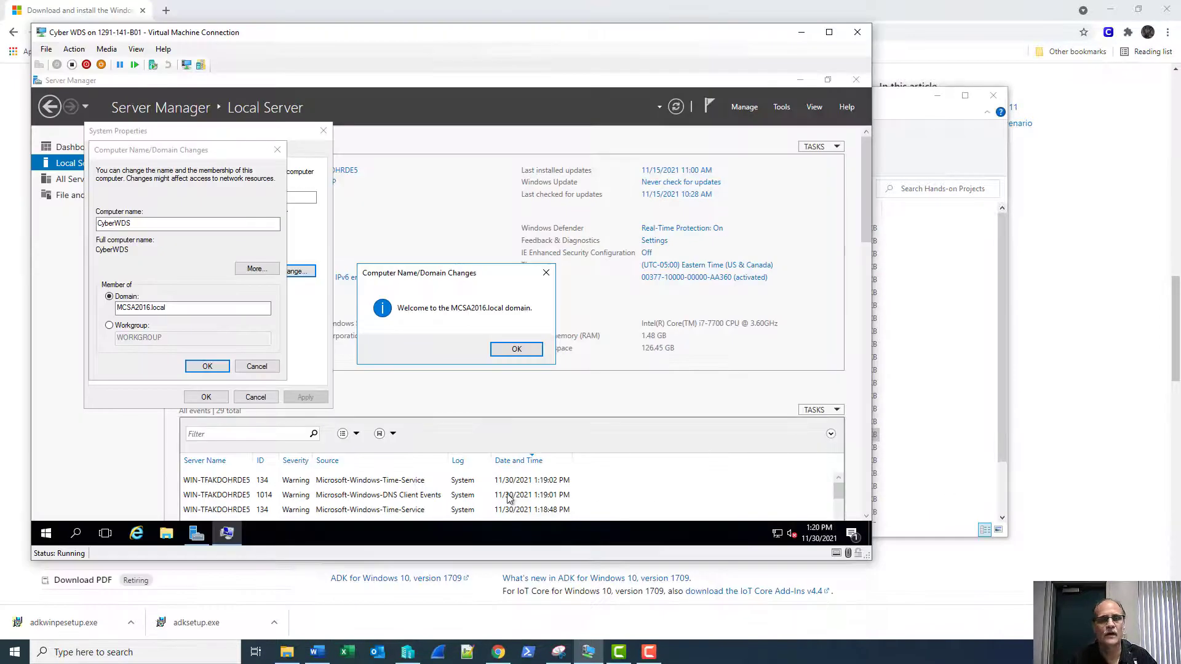
Dismiss the MCSA2016.local welcome, error and restart prompts, then restart the server now.
left_click(514, 349)
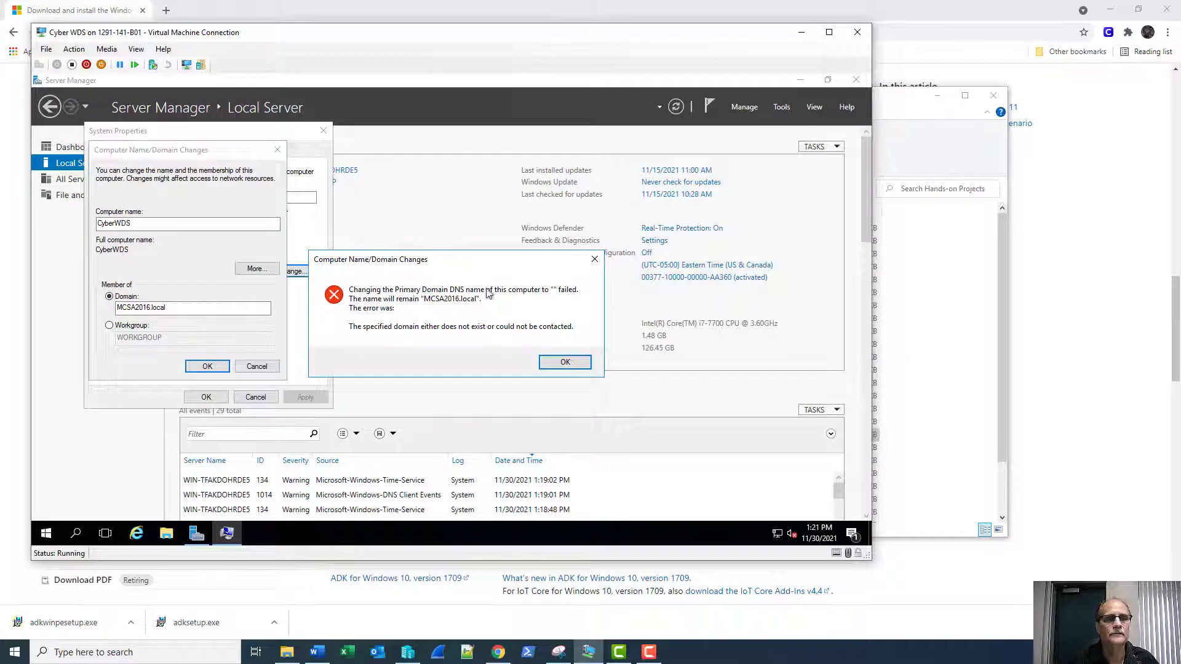
left_click(564, 363)
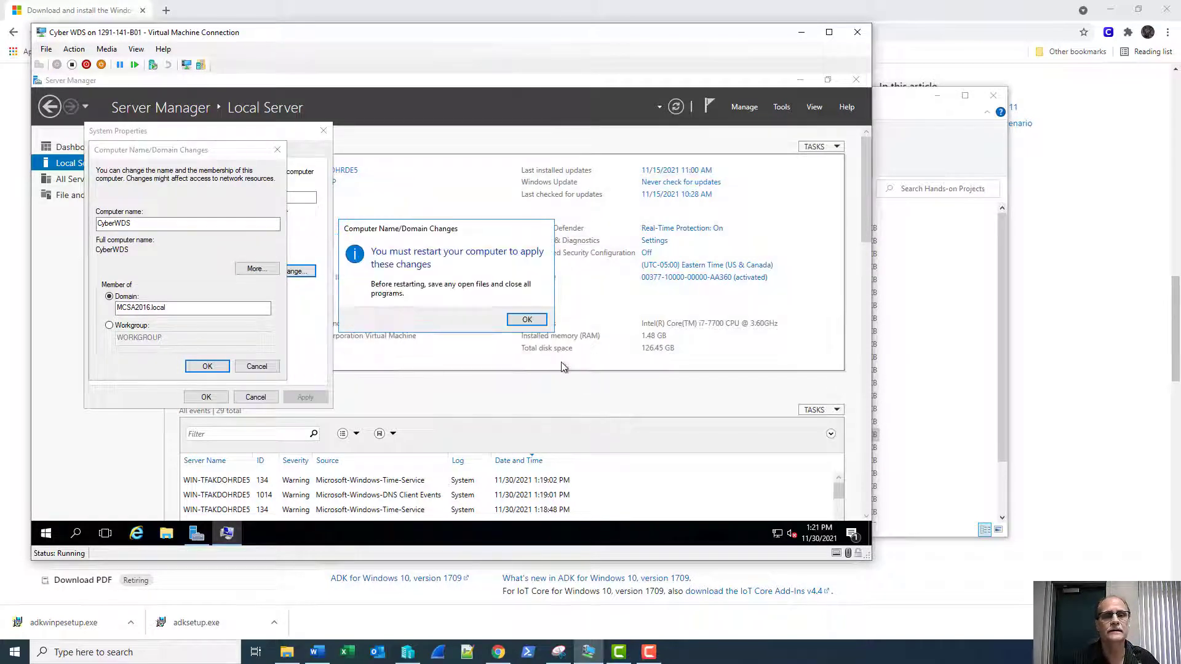
left_click(534, 321)
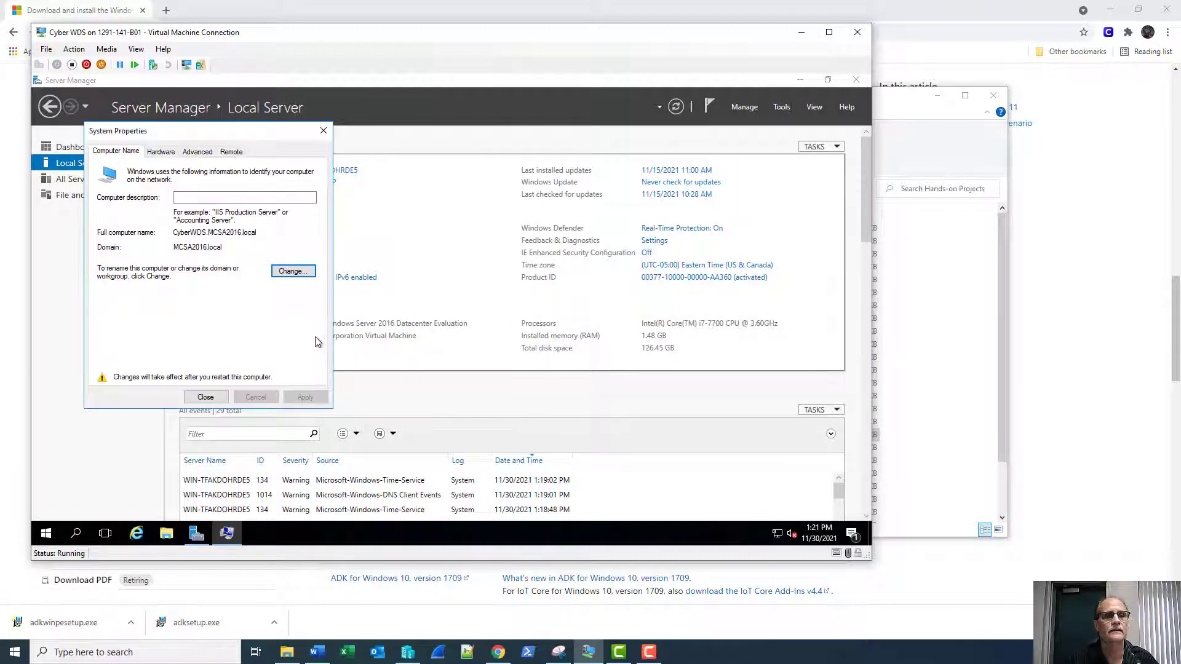
left_click(205, 396)
left_click(450, 315)
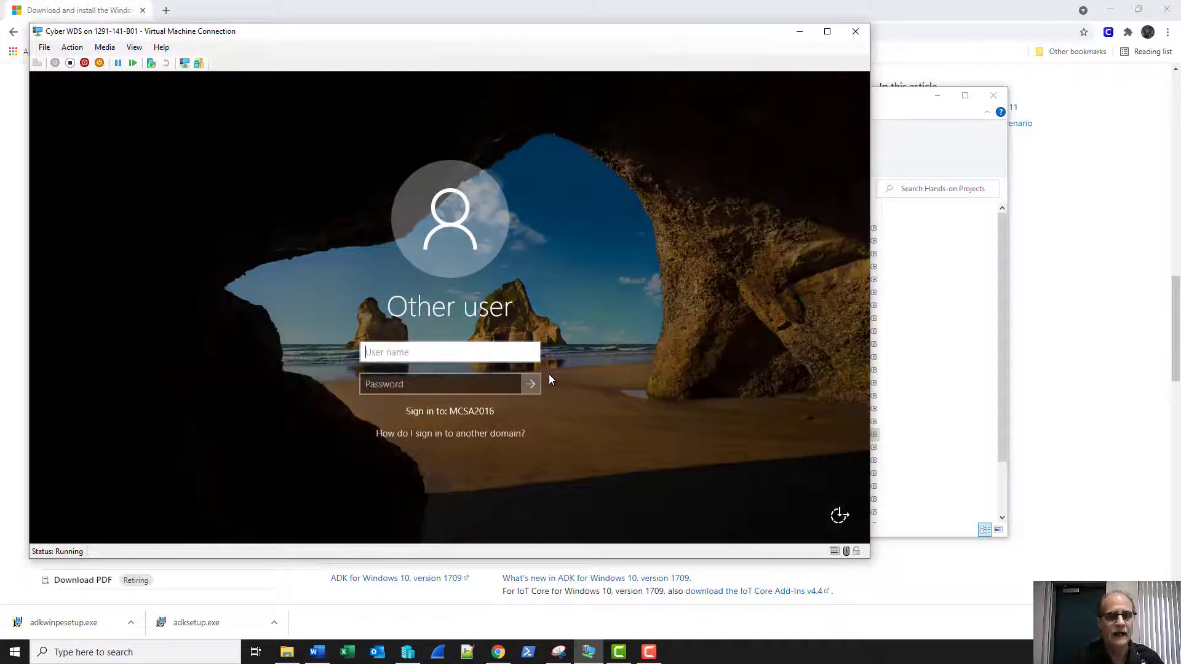
Sign in to the MCSA2016 domain with the domain administrator user name and password.
type("sadmin")
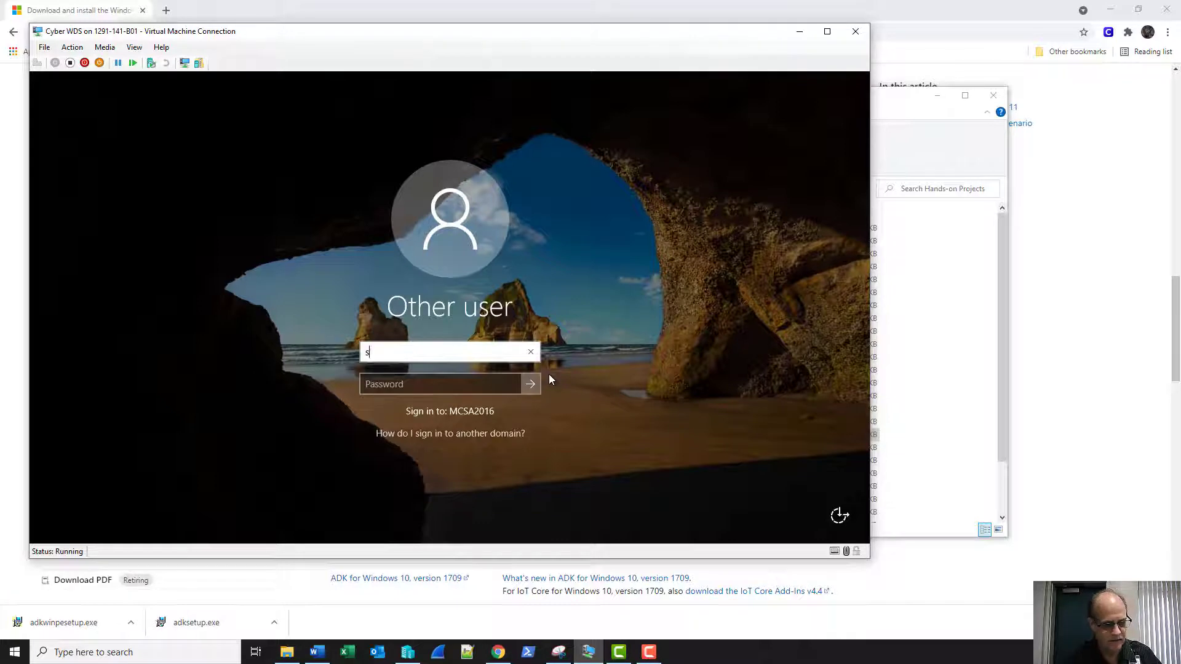
key("Tab")
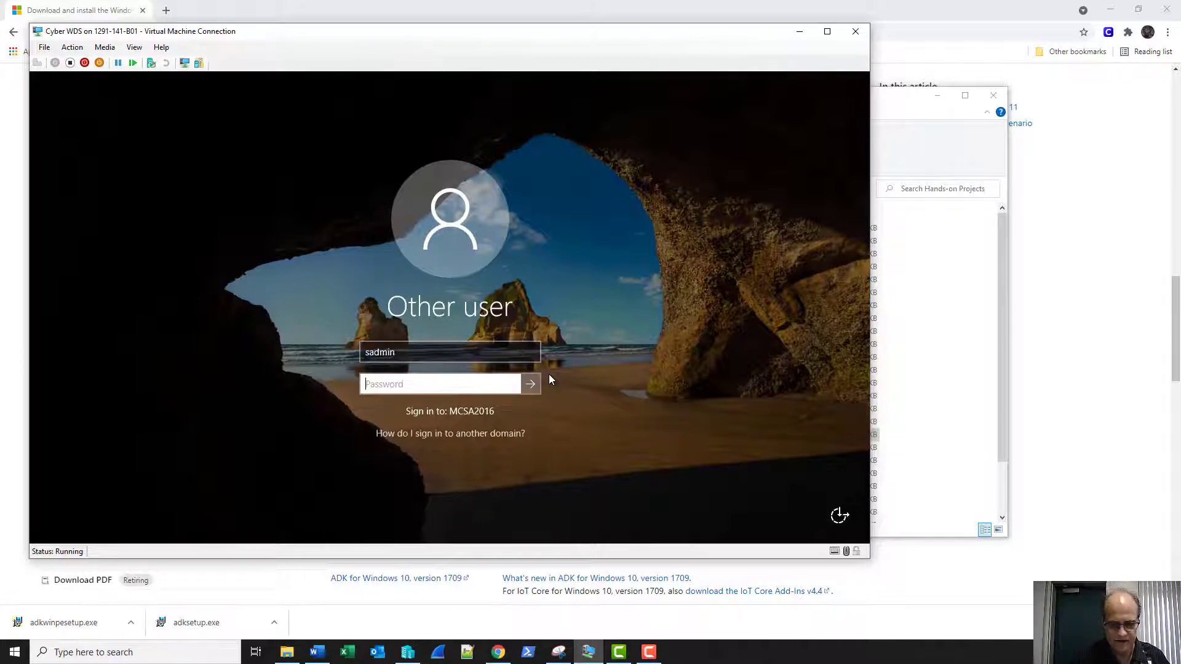
type("Pa$$w0rd")
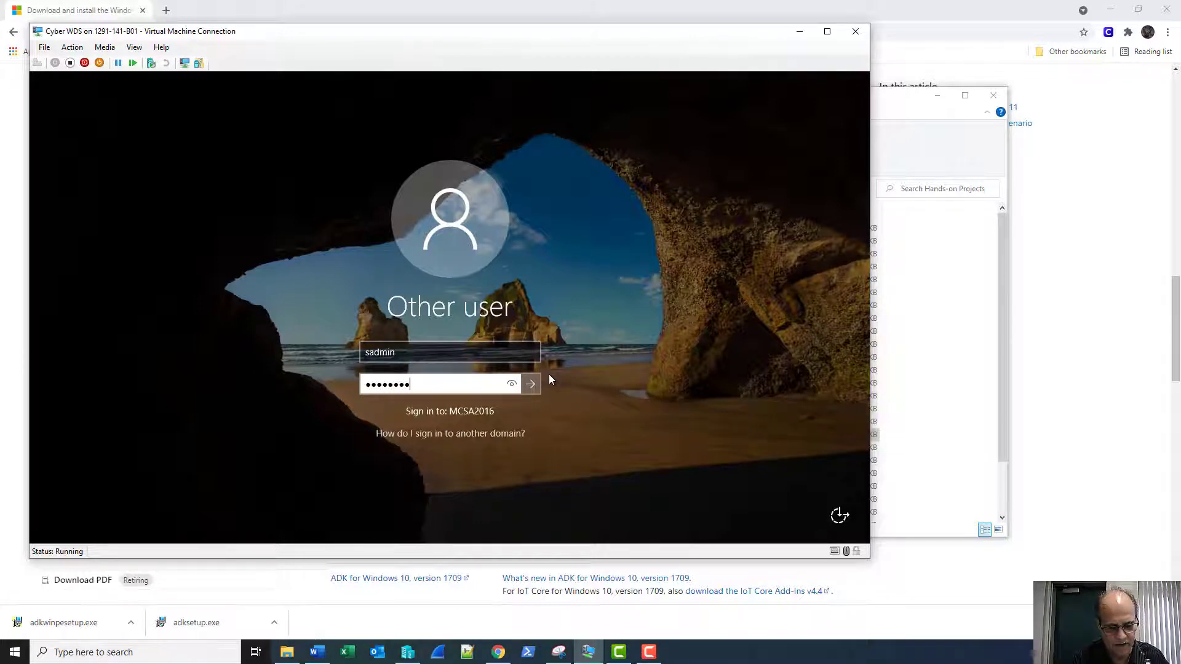
type("01")
key("Return")
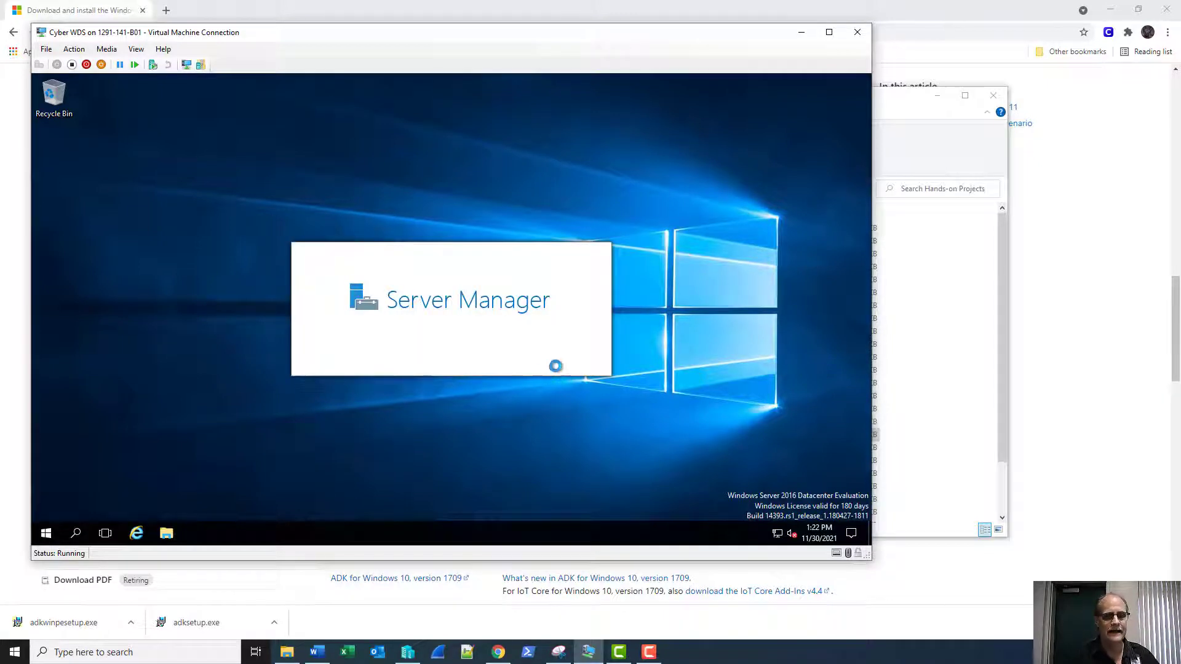
On the host, select adkwinpesetup.exe and adksetup.exe in Downloads, then return to the VM window.
left_click(287, 650)
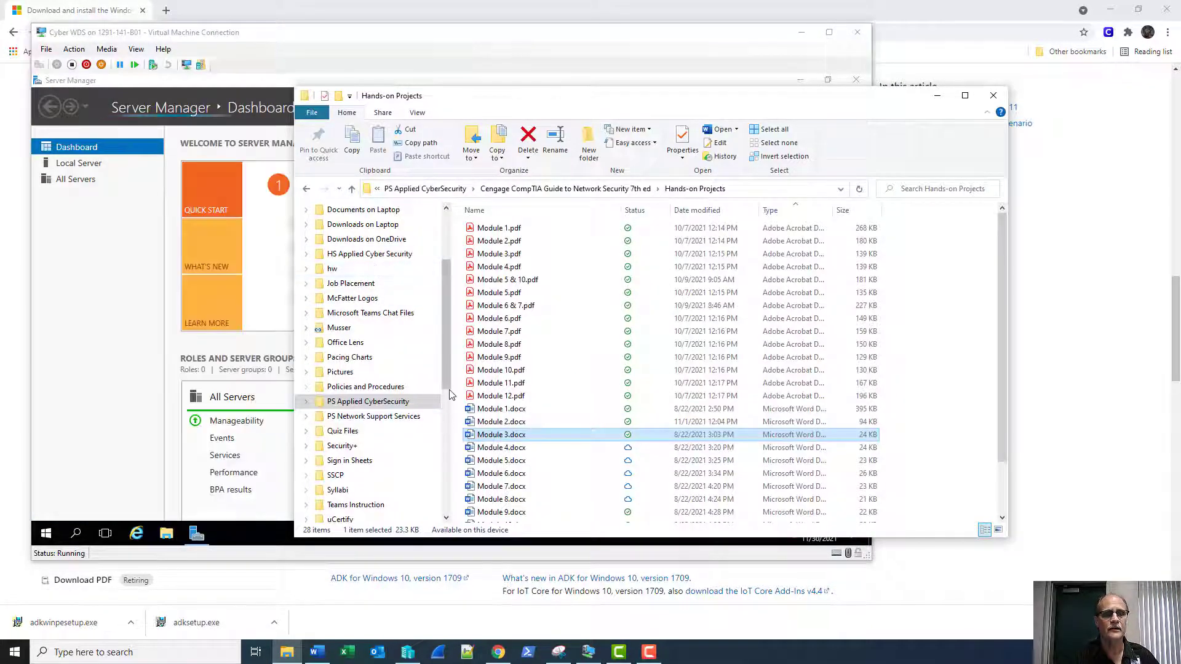
left_click(447, 510)
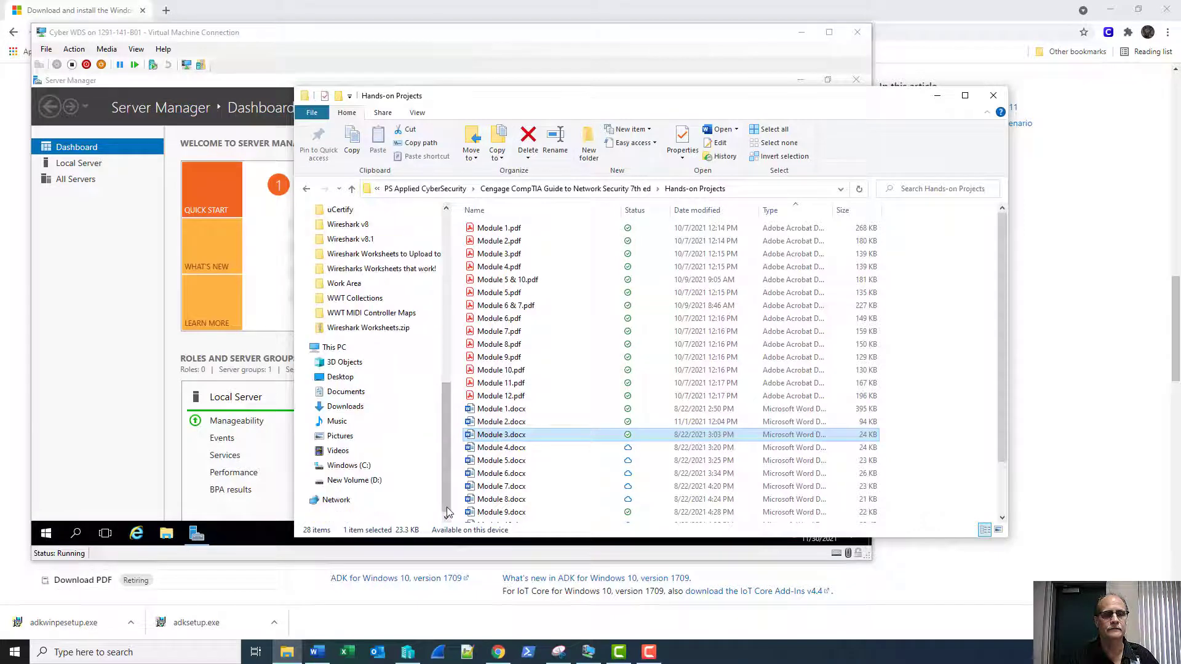
left_click(345, 406)
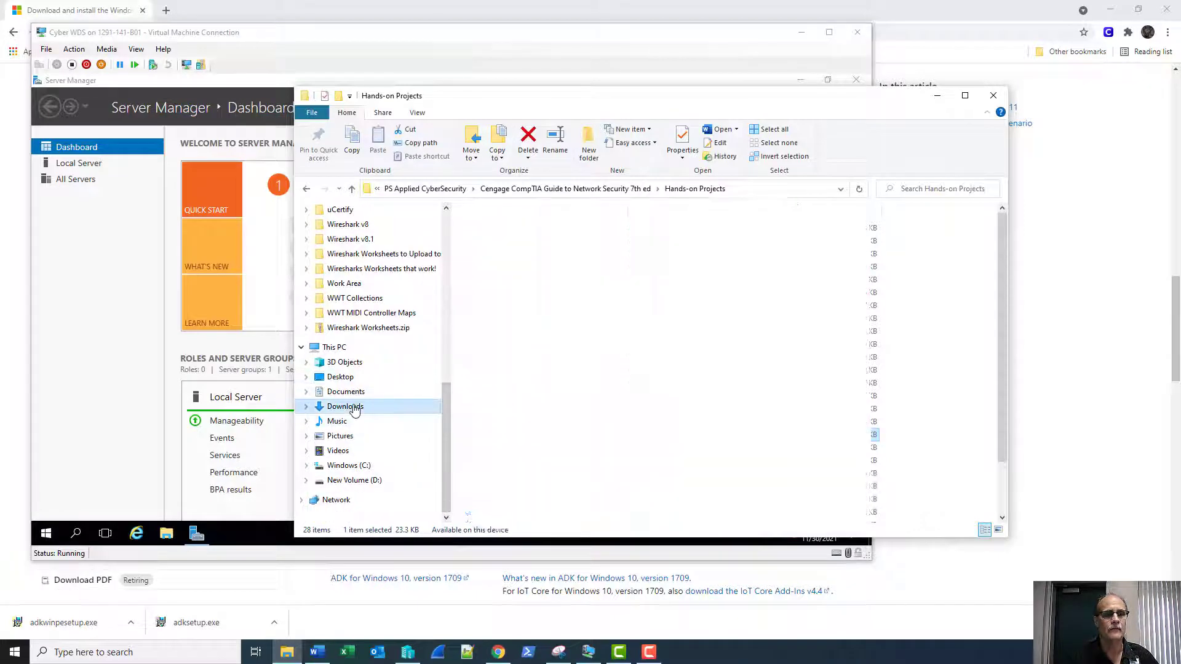
left_click(786, 210)
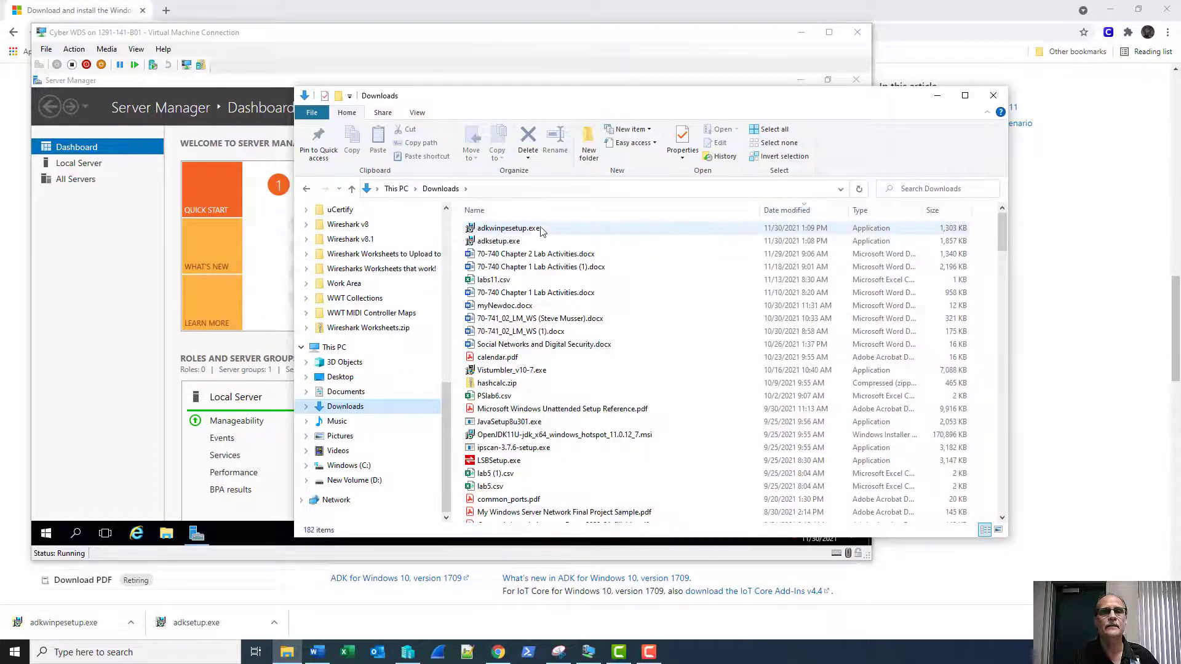
left_click(546, 228)
left_click(510, 242, "ctrl")
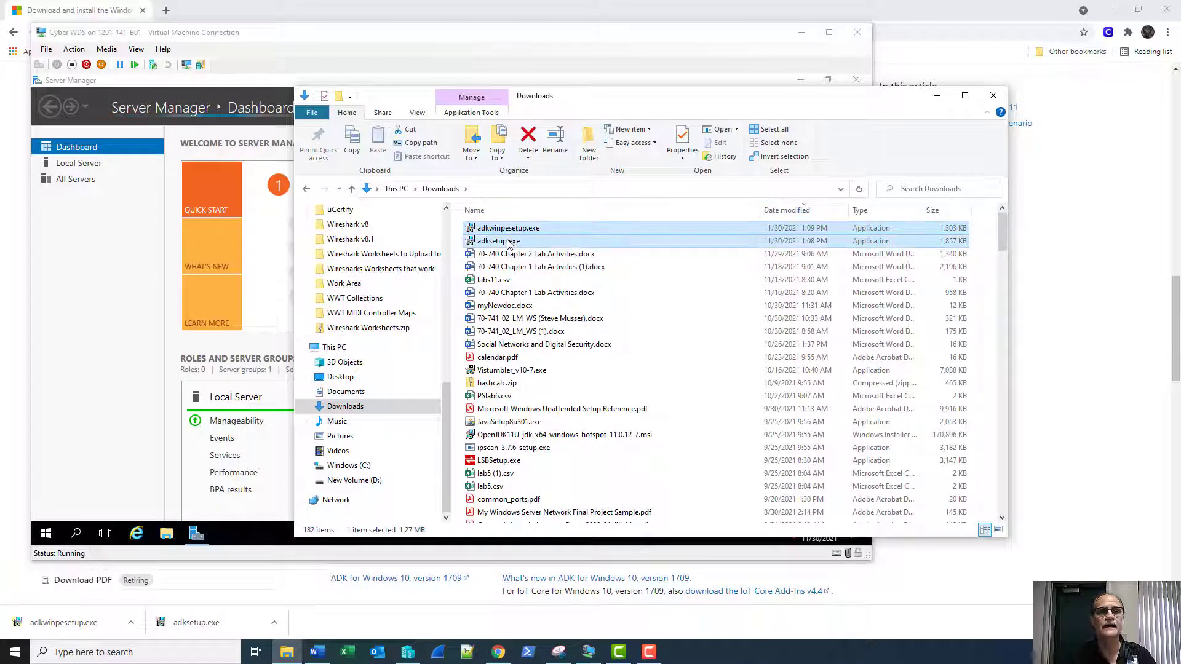
left_click(125, 278)
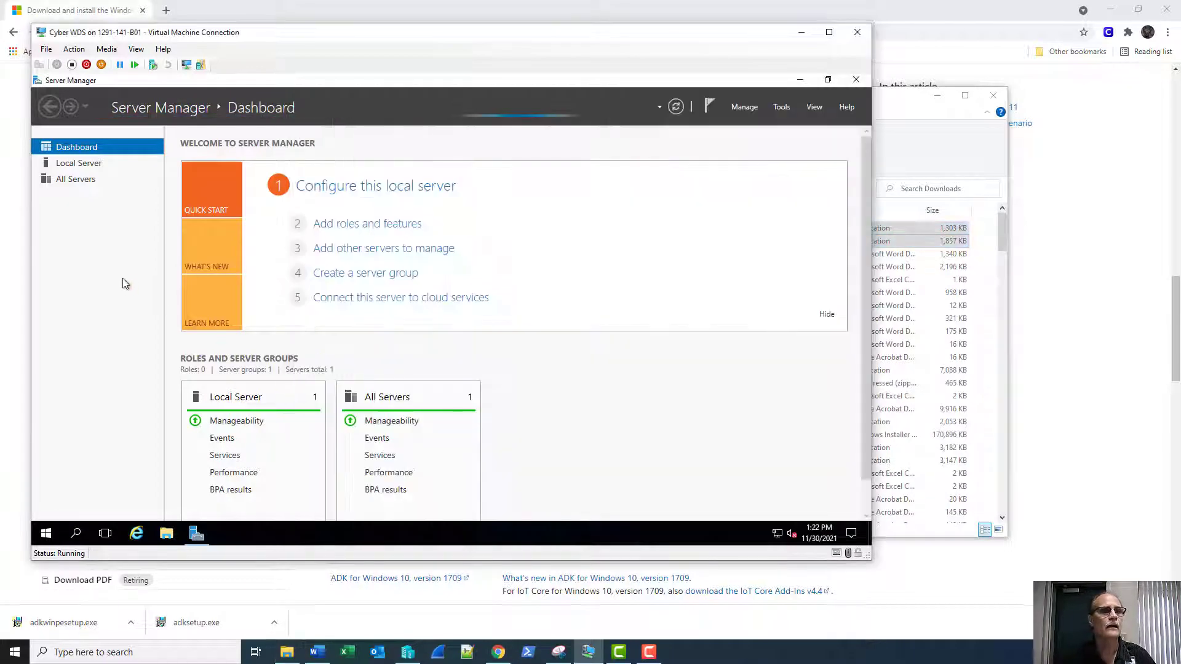
In the VM's Settings, add a new hard drive to the SCSI controller.
left_click(40, 52)
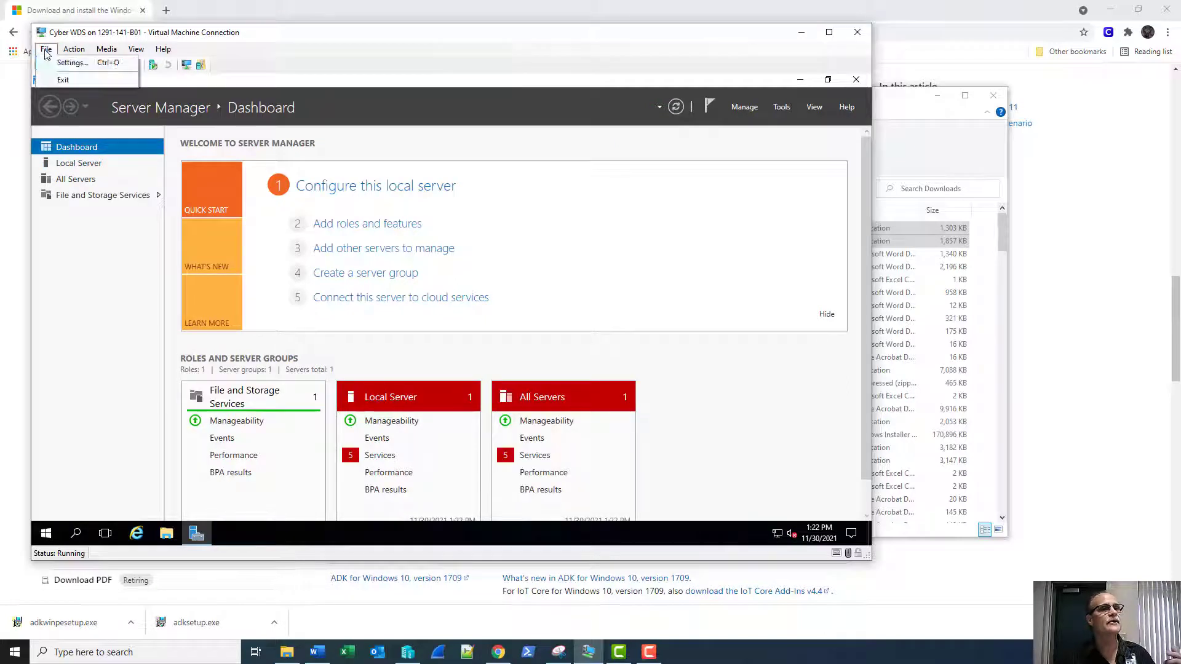
left_click(56, 62)
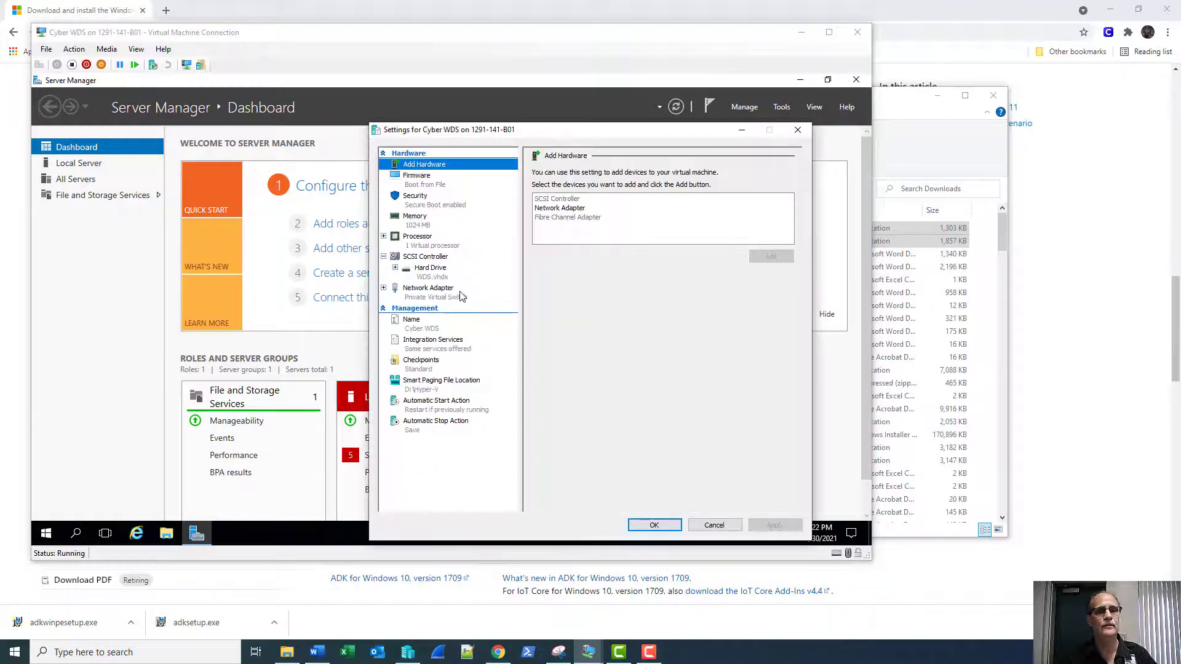
left_click(441, 257)
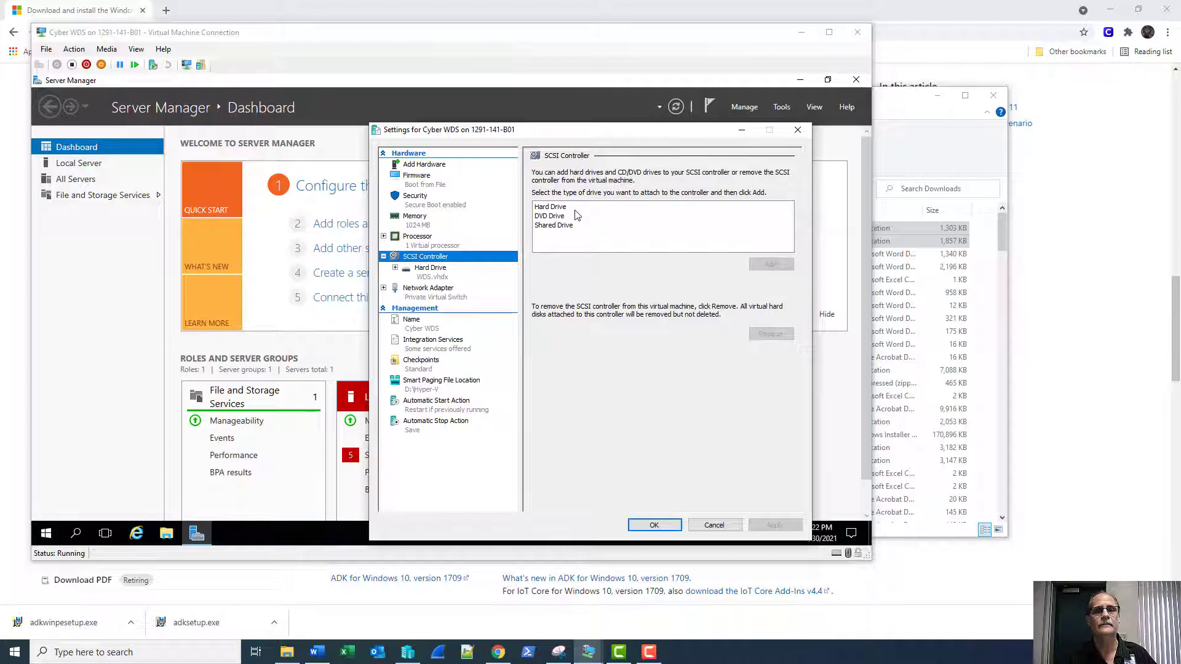
left_click(557, 207)
left_click(768, 263)
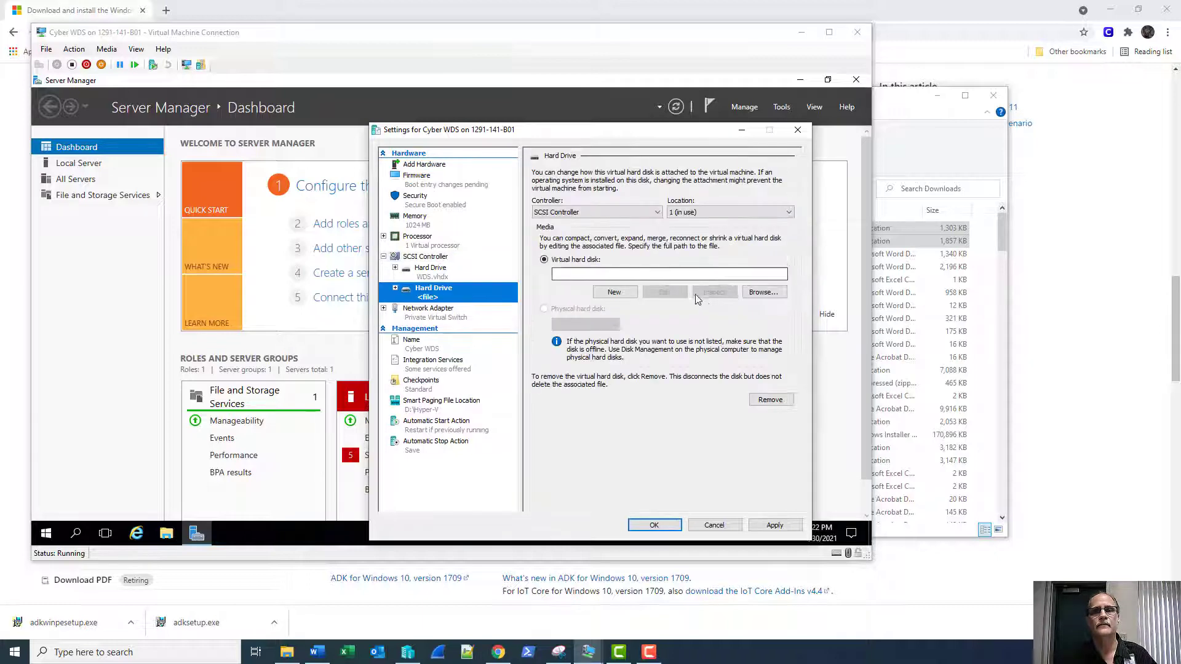
left_click(614, 291)
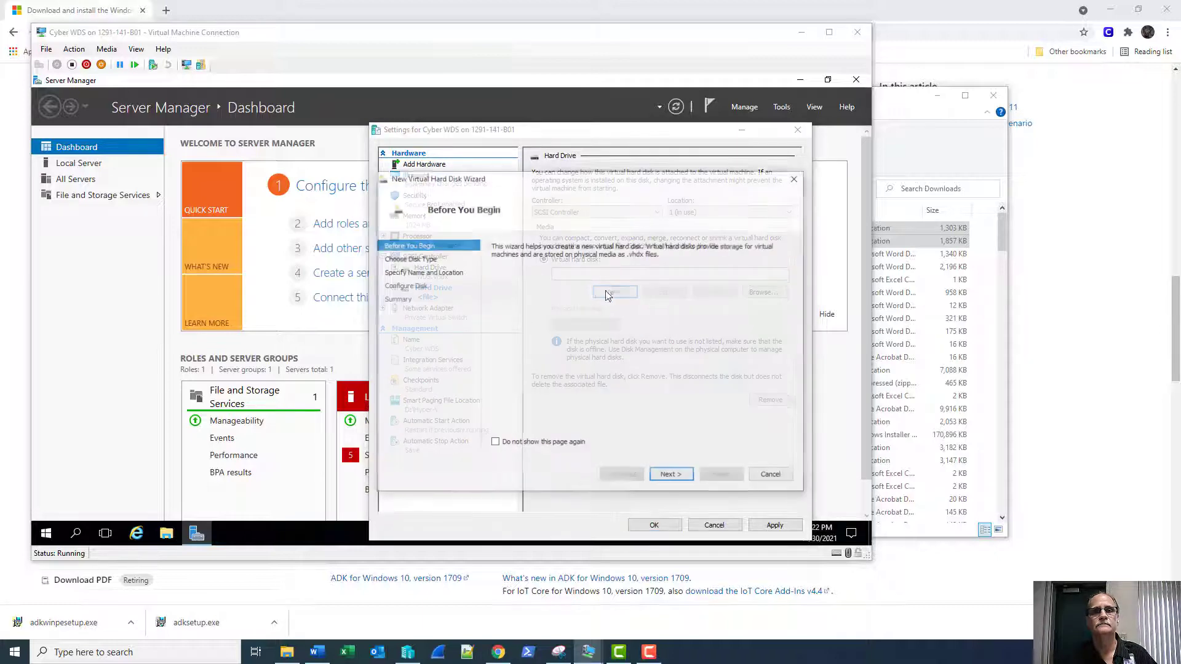
Create the 127 GB dynamically expanding StorageWDS.vhdx disk, apply it, and launch Disk Management.
left_click(680, 477)
left_click(677, 479)
left_click(672, 481)
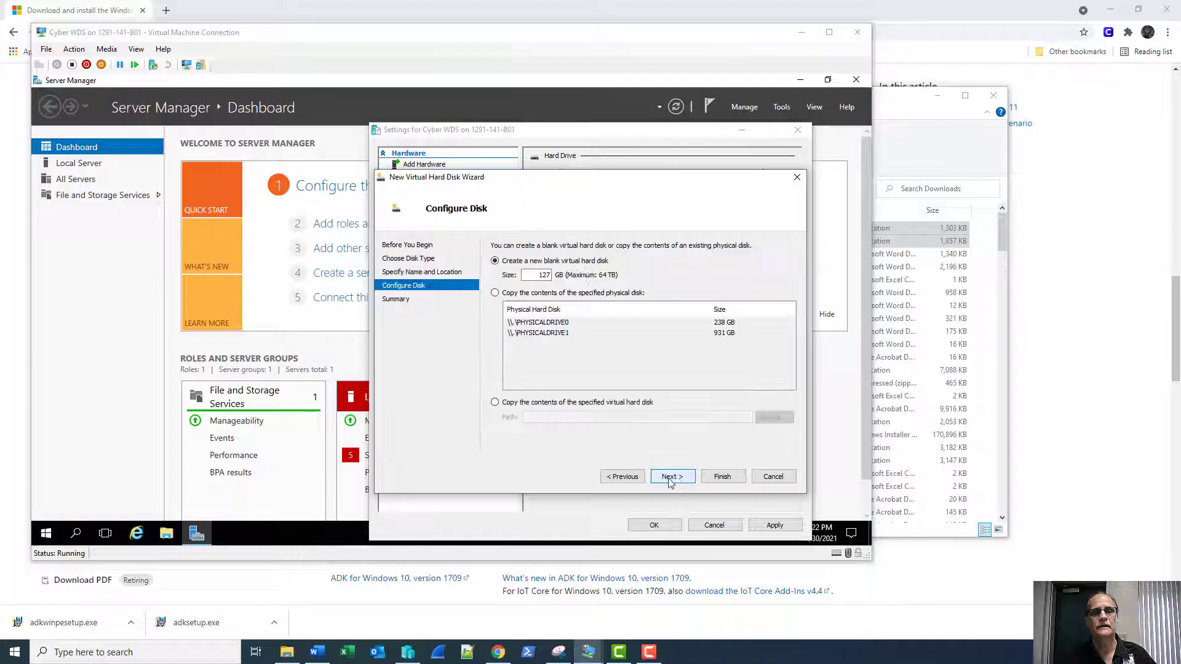
left_click(622, 476)
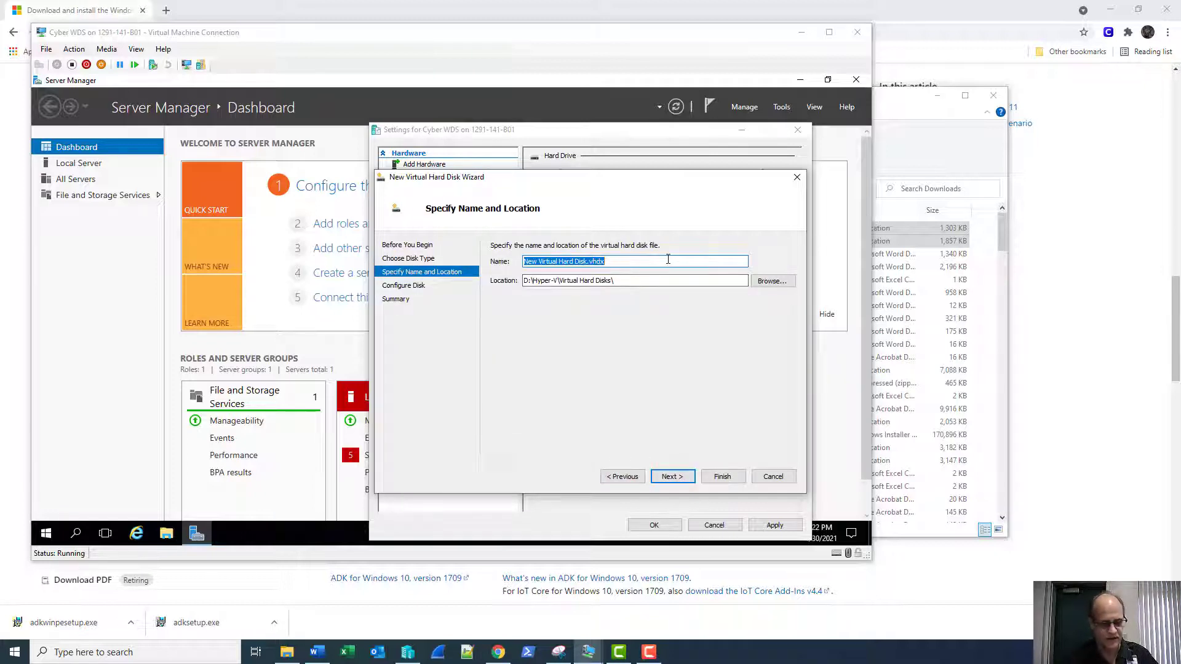
type("Stor")
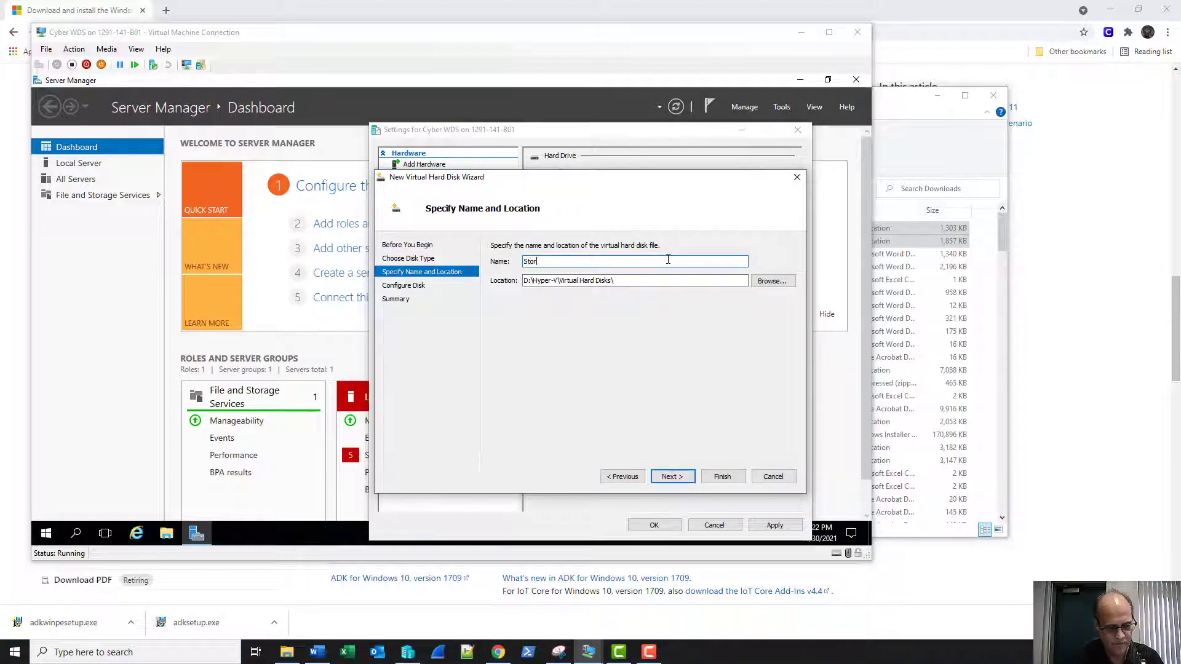
type("ageWDS")
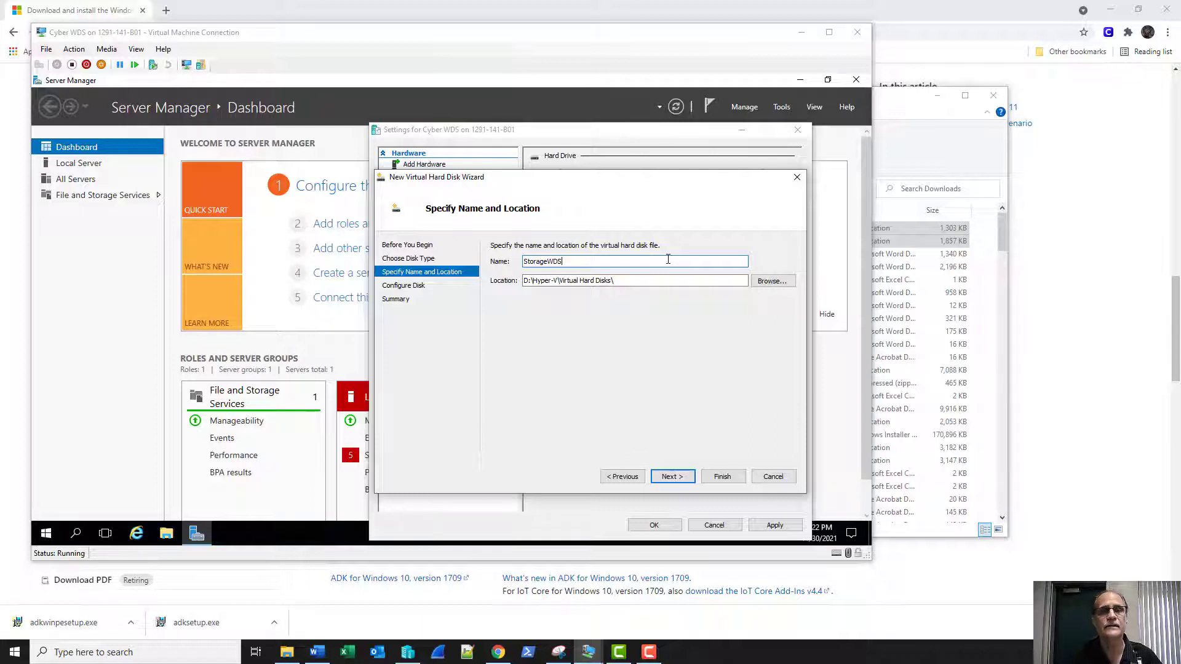
key("Return")
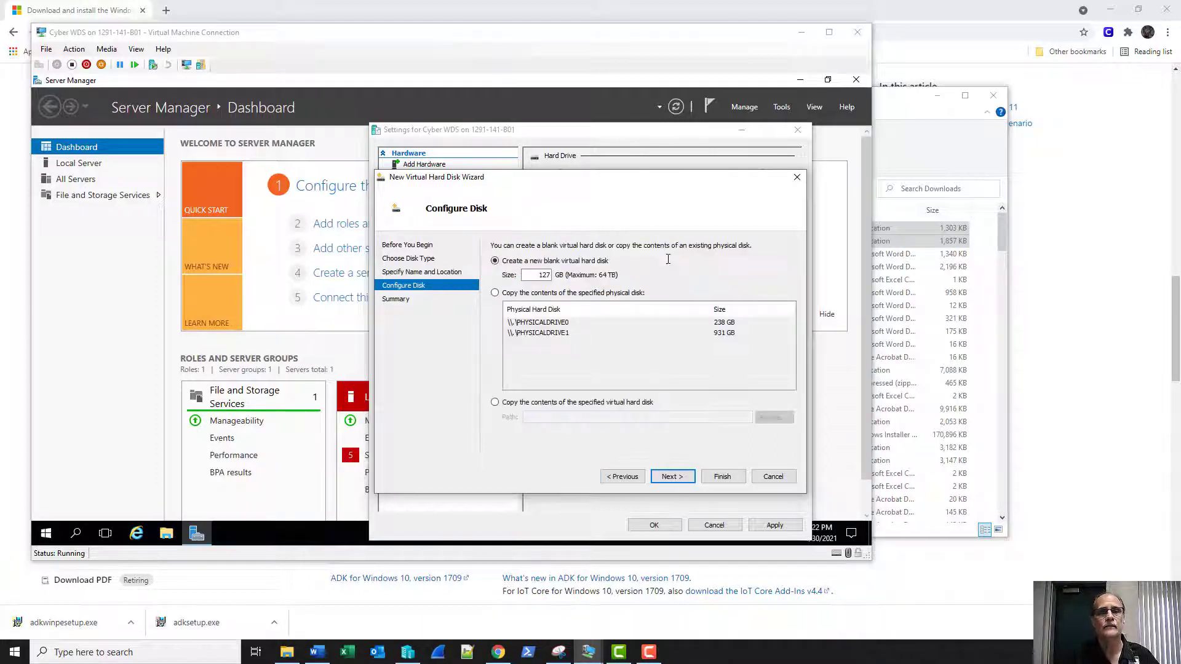
left_click(673, 476)
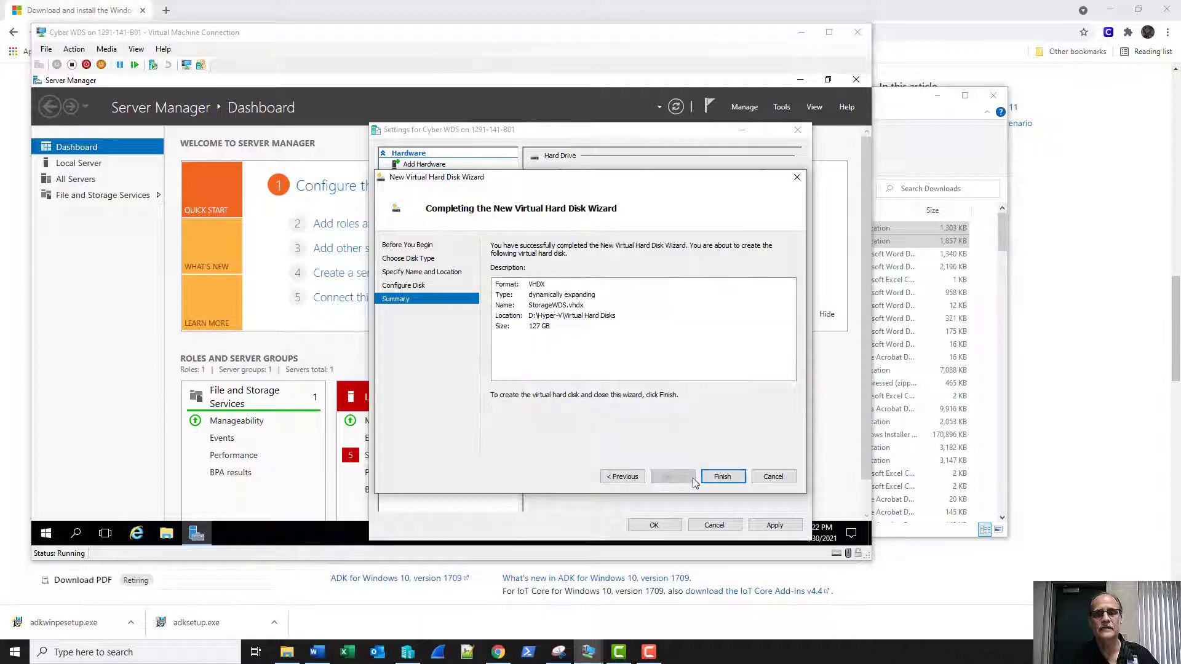
left_click(721, 477)
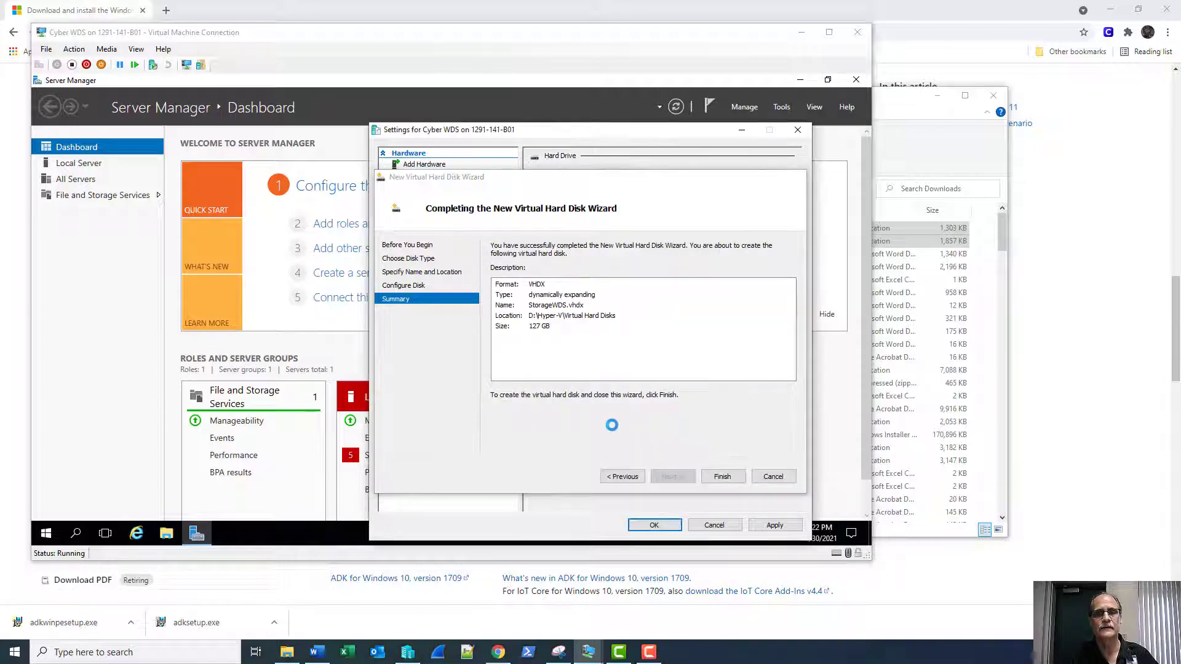
left_click(655, 525)
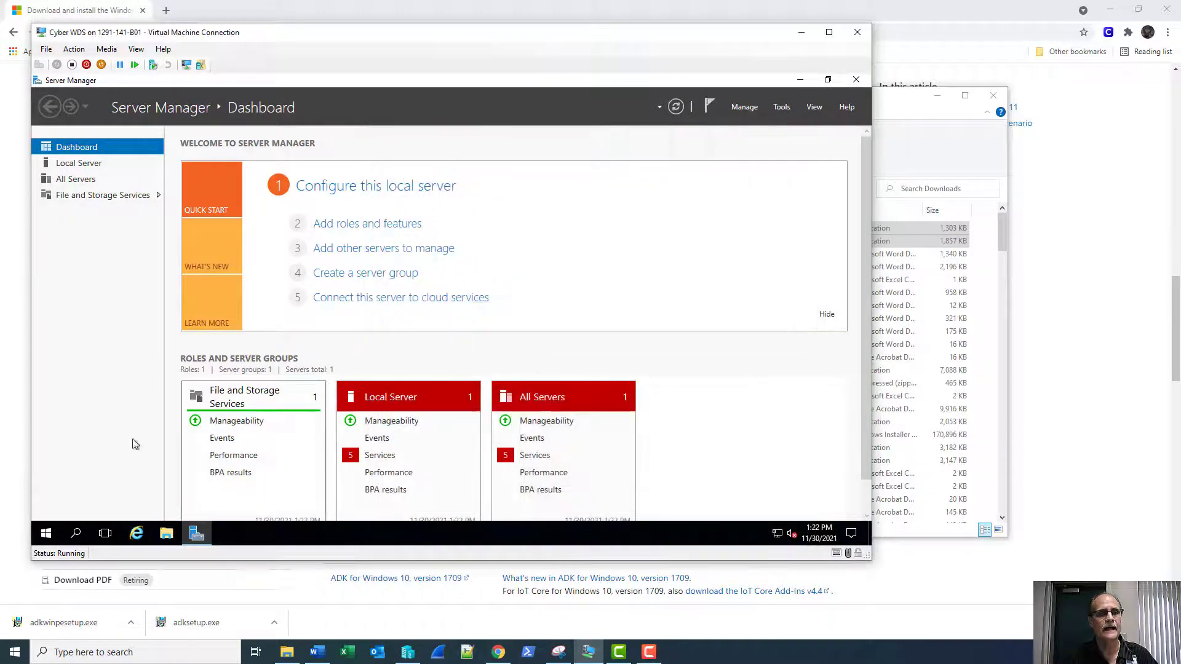
right_click(47, 533)
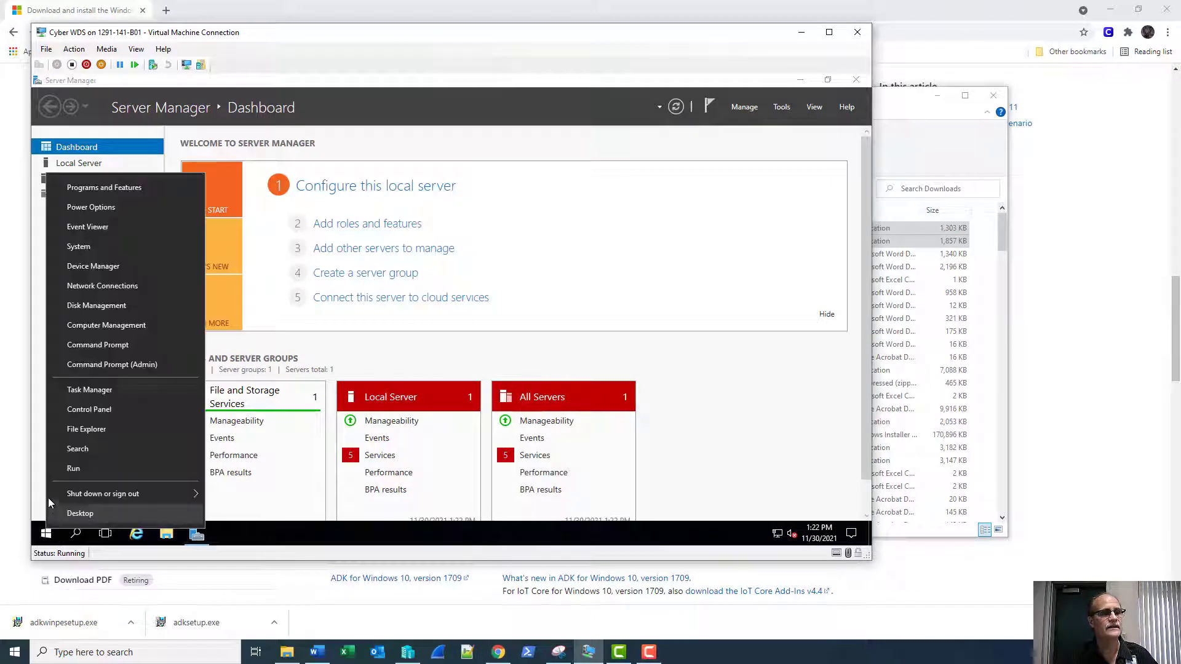
left_click(82, 304)
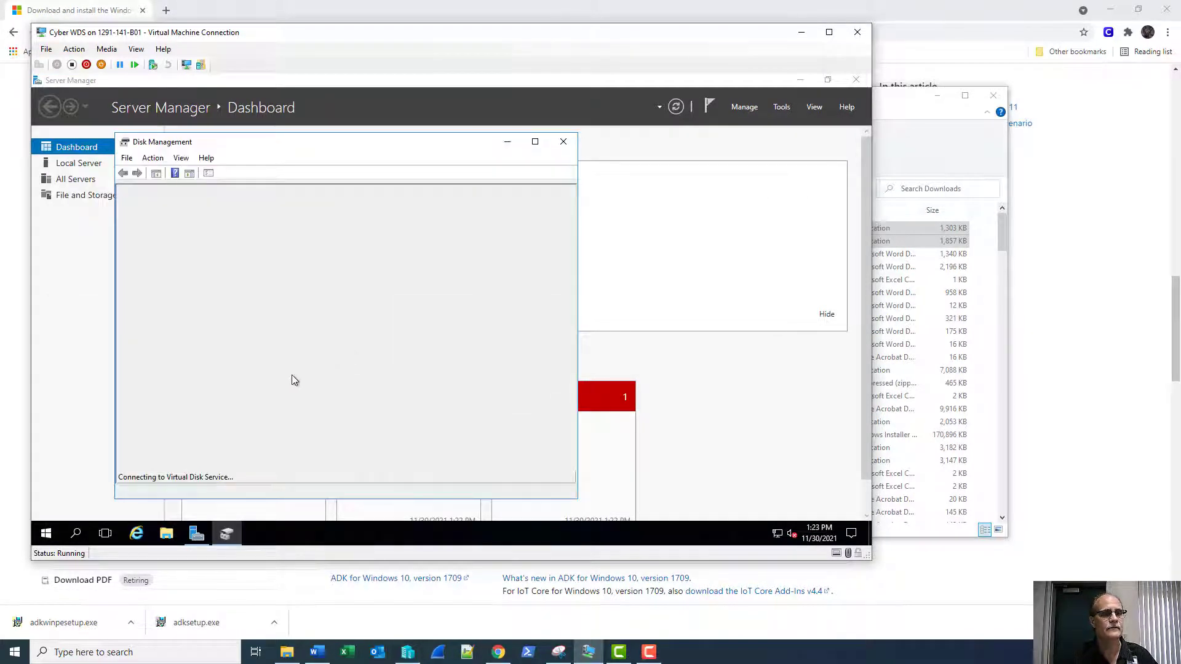
Bring Disk 1 online and initialize it with the GPT partition style.
right_click(154, 434)
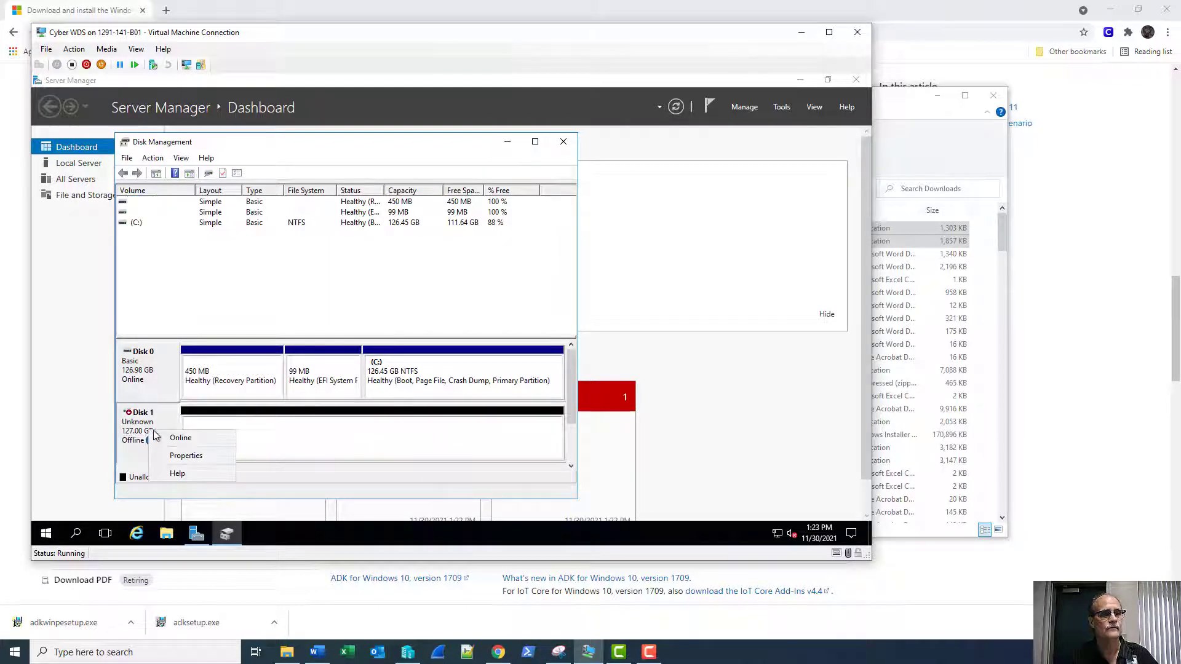
left_click(155, 436)
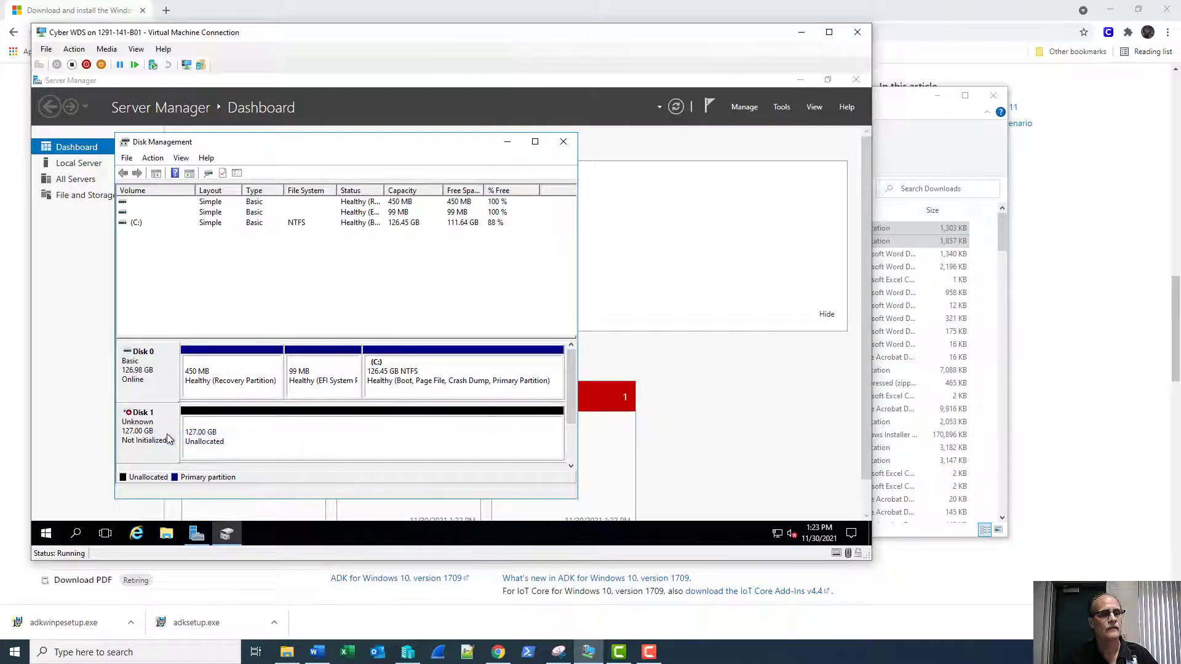
right_click(165, 439)
left_click(181, 442)
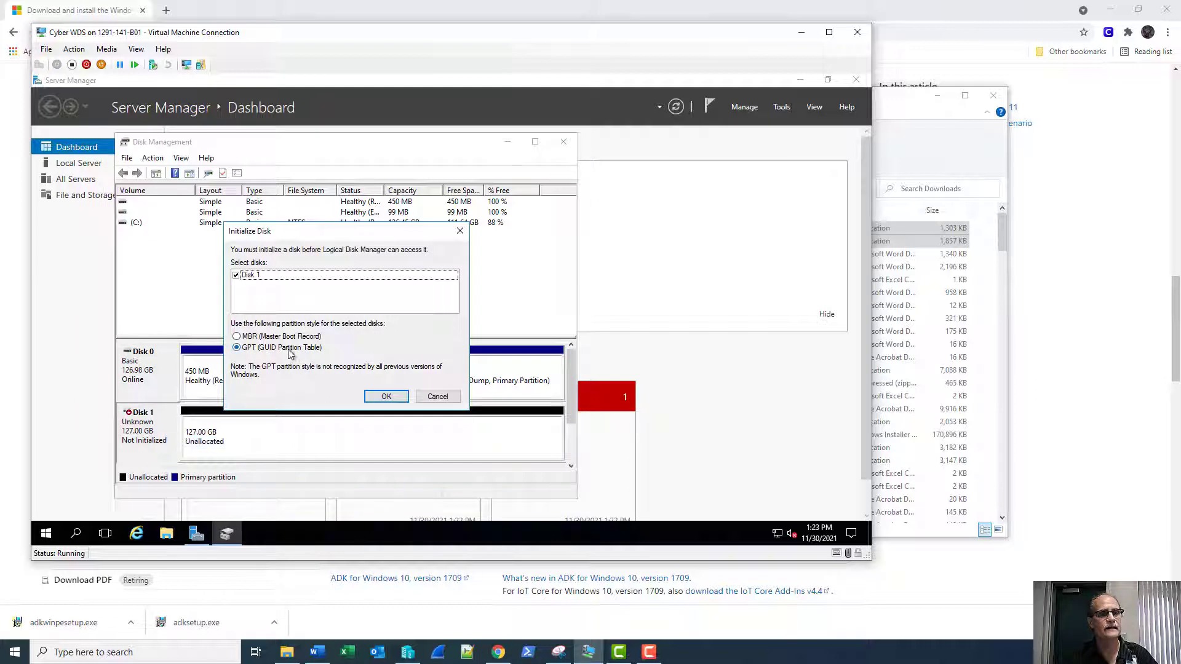
left_click(387, 396)
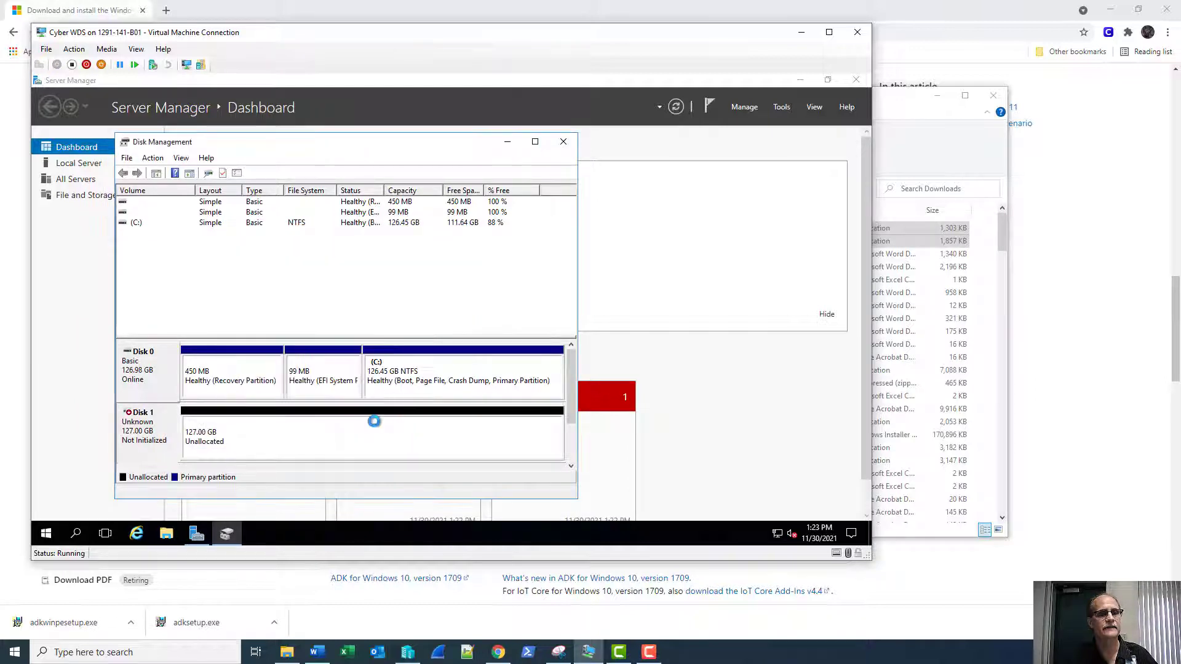
Create a 129918 MB NTFS simple volume on drive D: labelled WDSStorage.
right_click(299, 434)
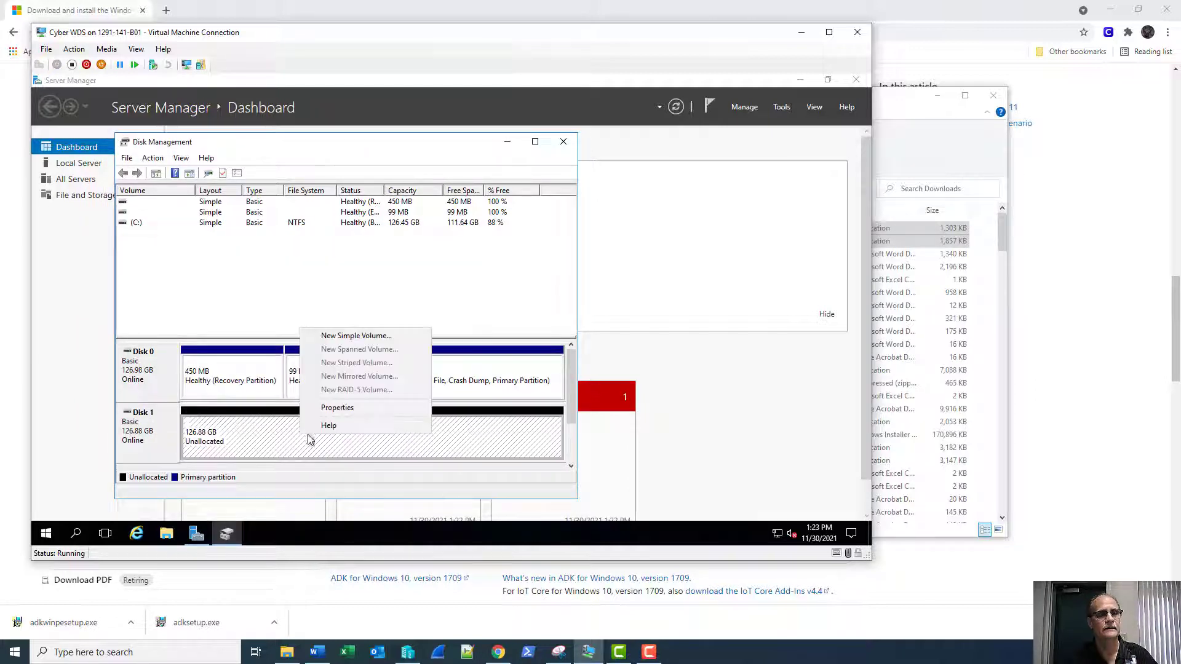
left_click(337, 336)
left_click(351, 422)
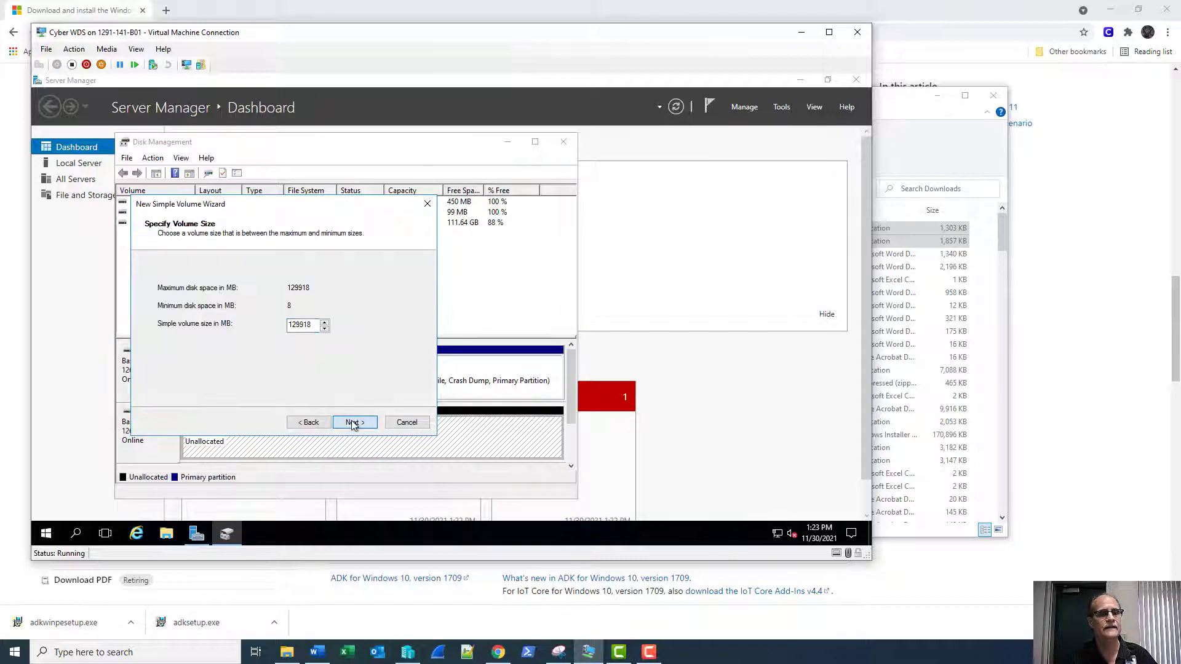
left_click(351, 423)
left_click(354, 423)
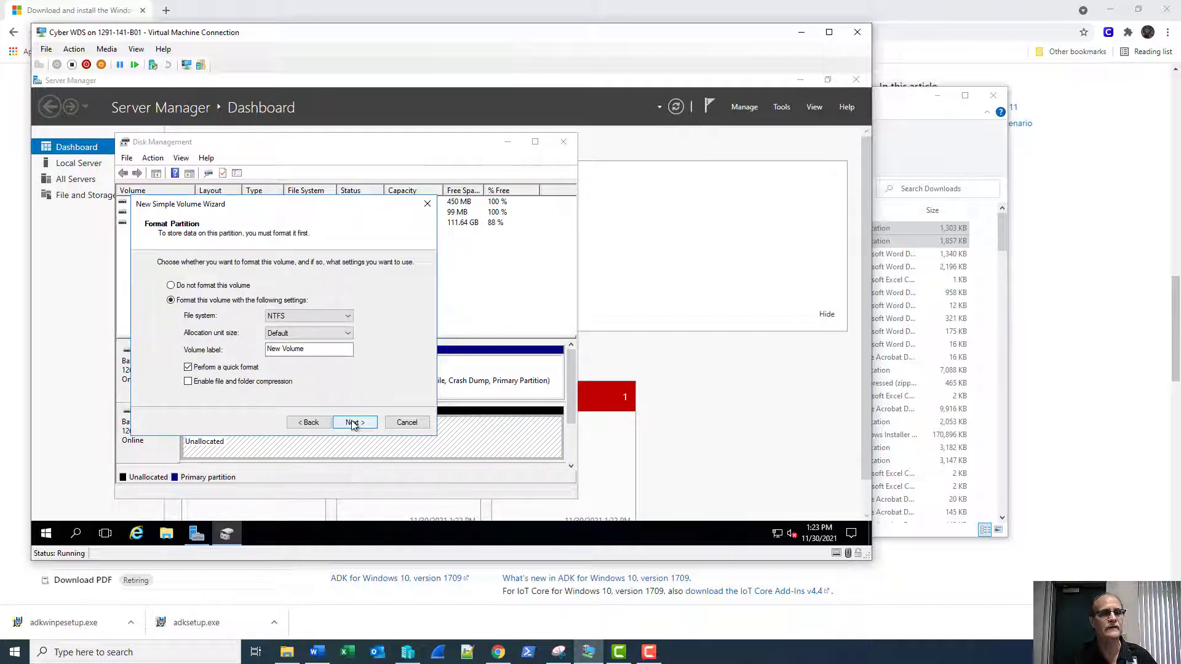
left_click(354, 423)
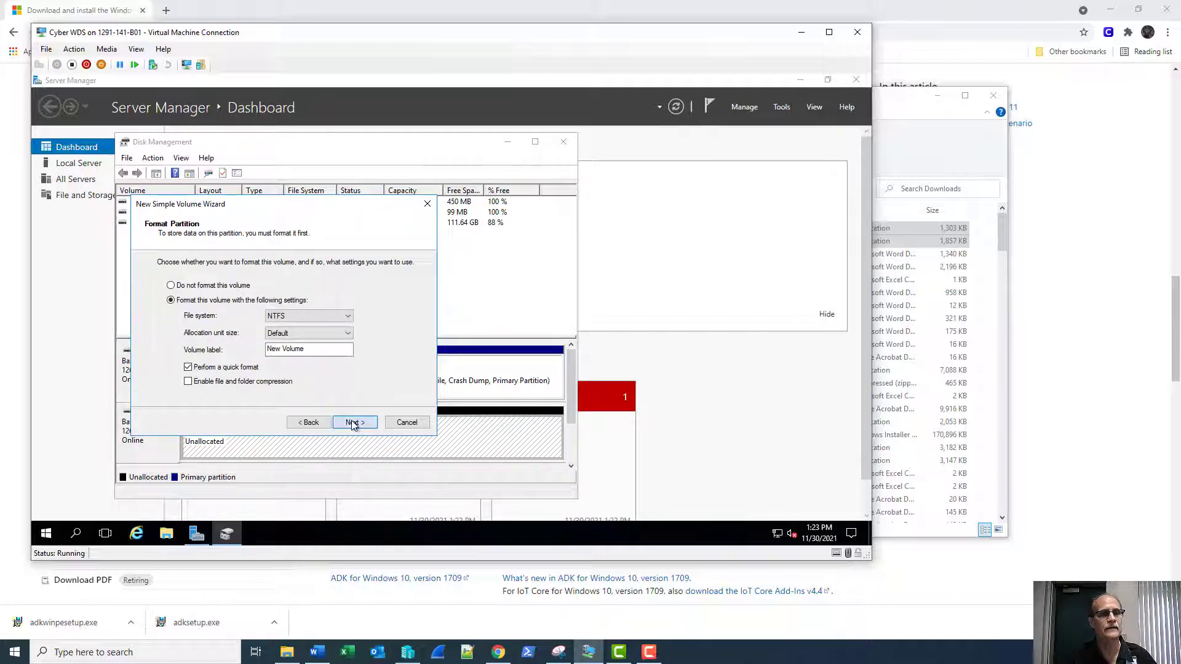
left_click(309, 423)
left_click_drag(309, 351, 234, 354)
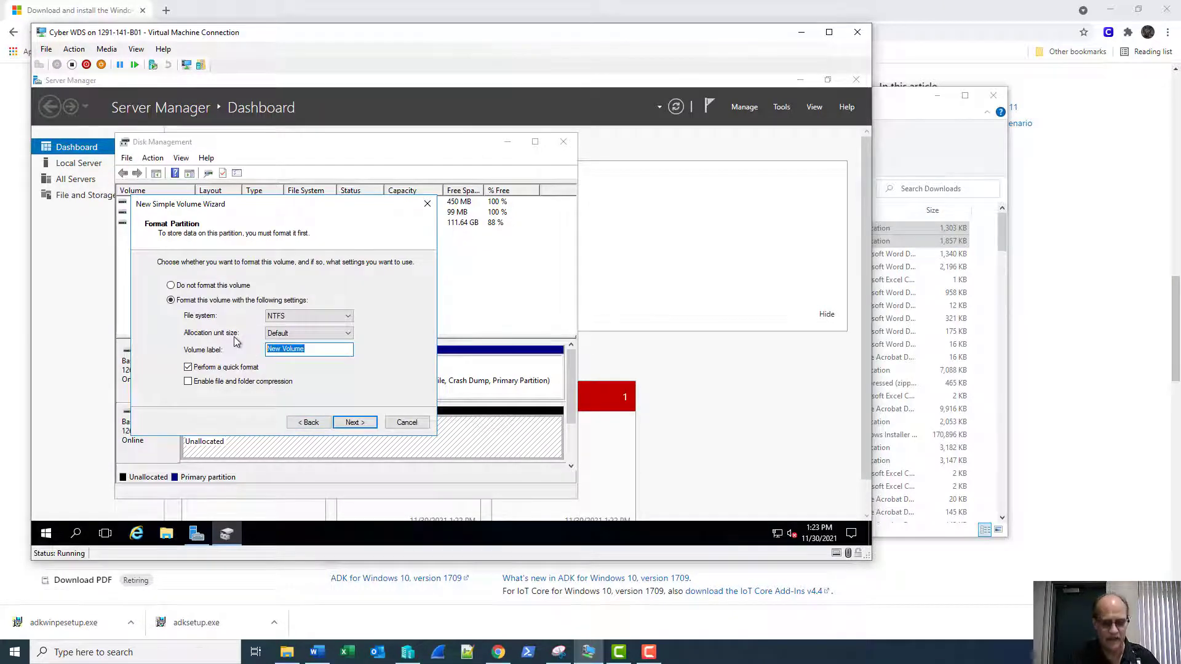
type("WDSS")
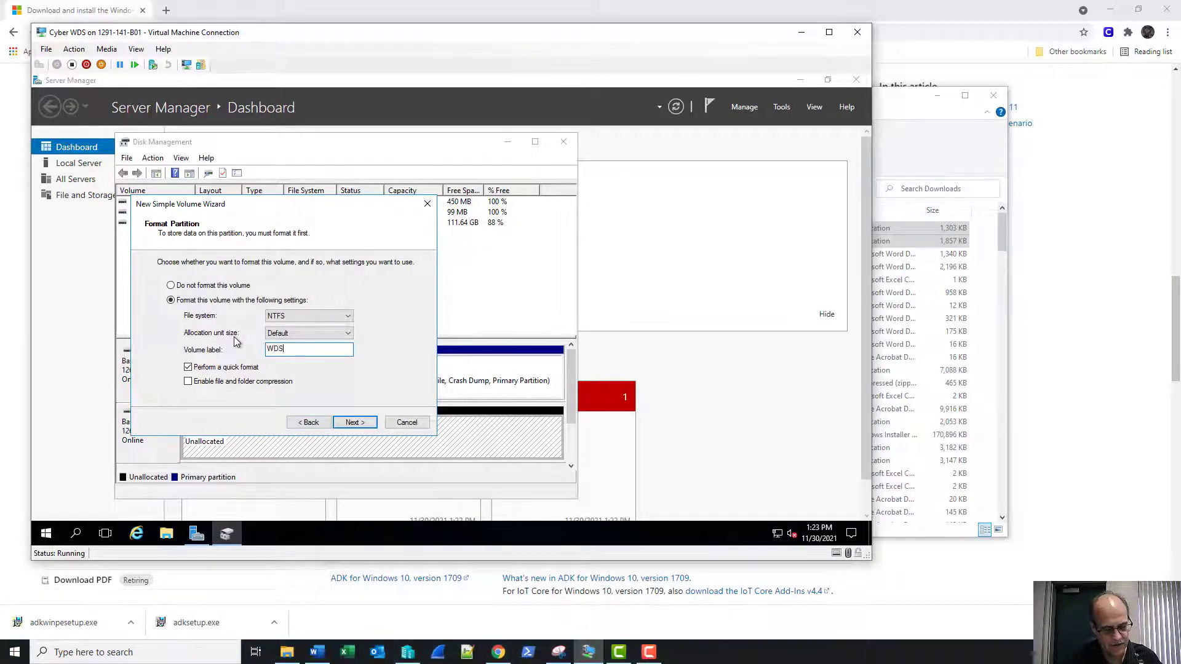
type("torage")
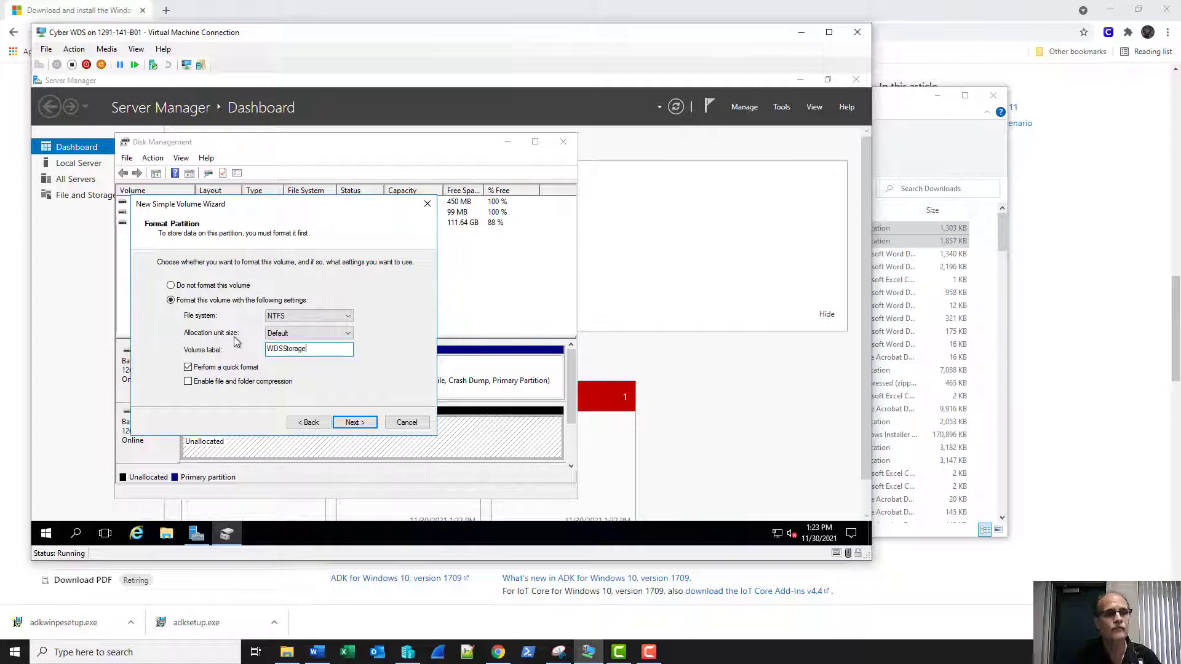
key("Return")
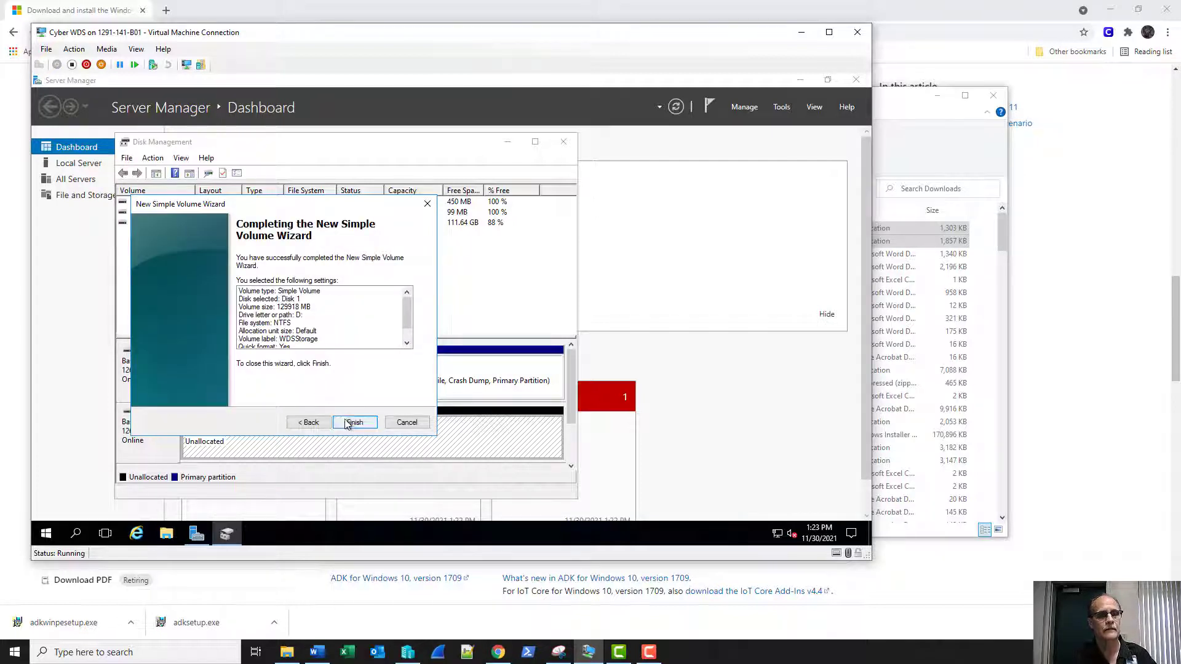
left_click(349, 423)
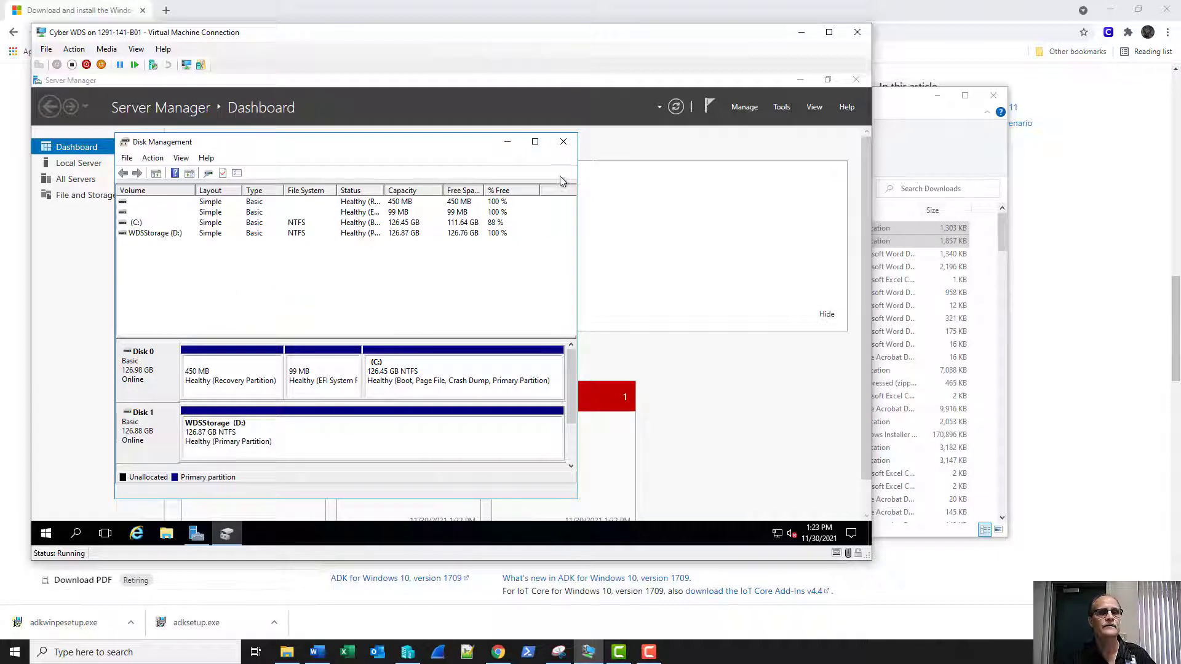
Close Disk Management and open the WDSStorage (D:) drive in the server's File Explorer.
left_click(563, 142)
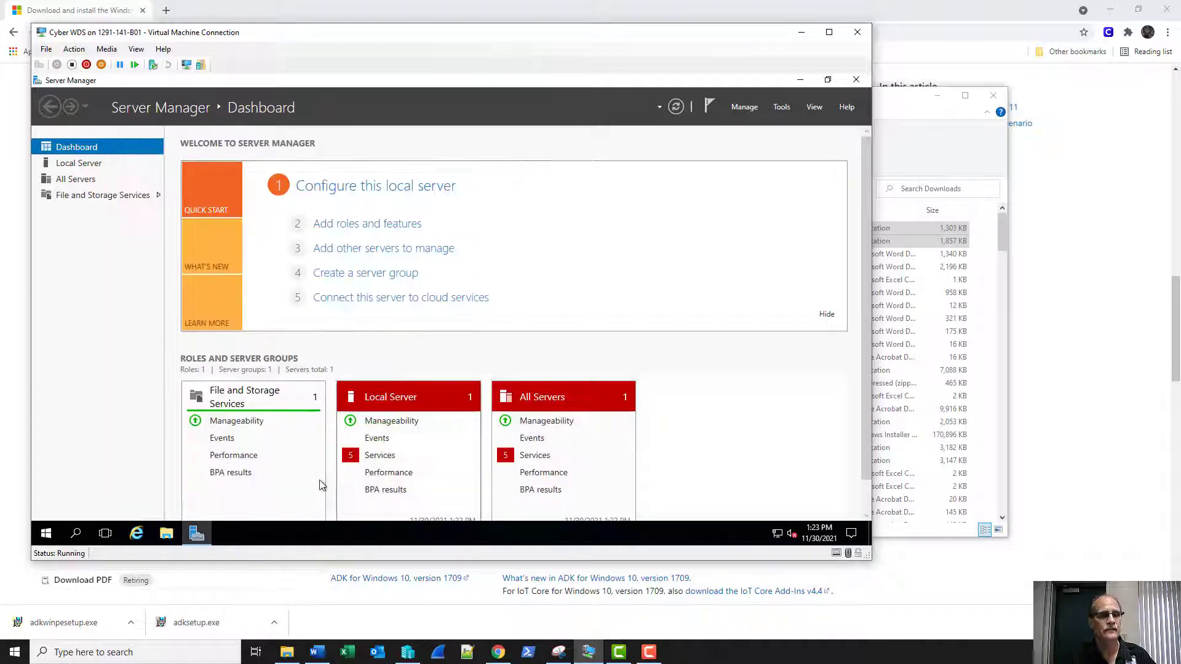
left_click(159, 538)
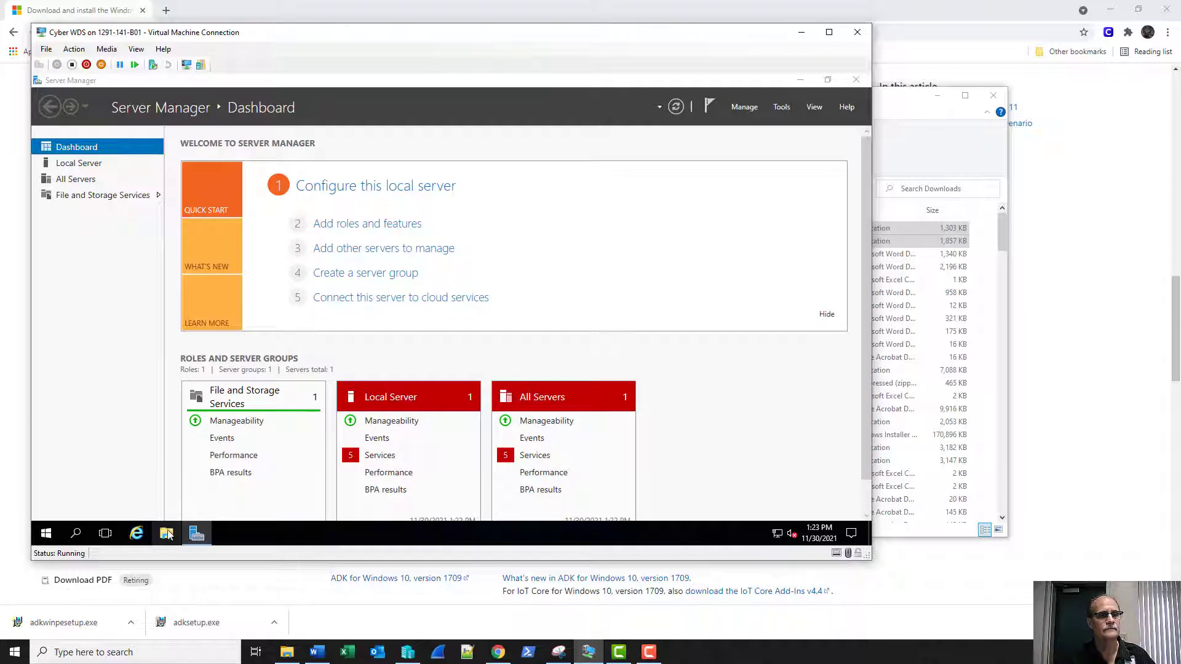
left_click(166, 533)
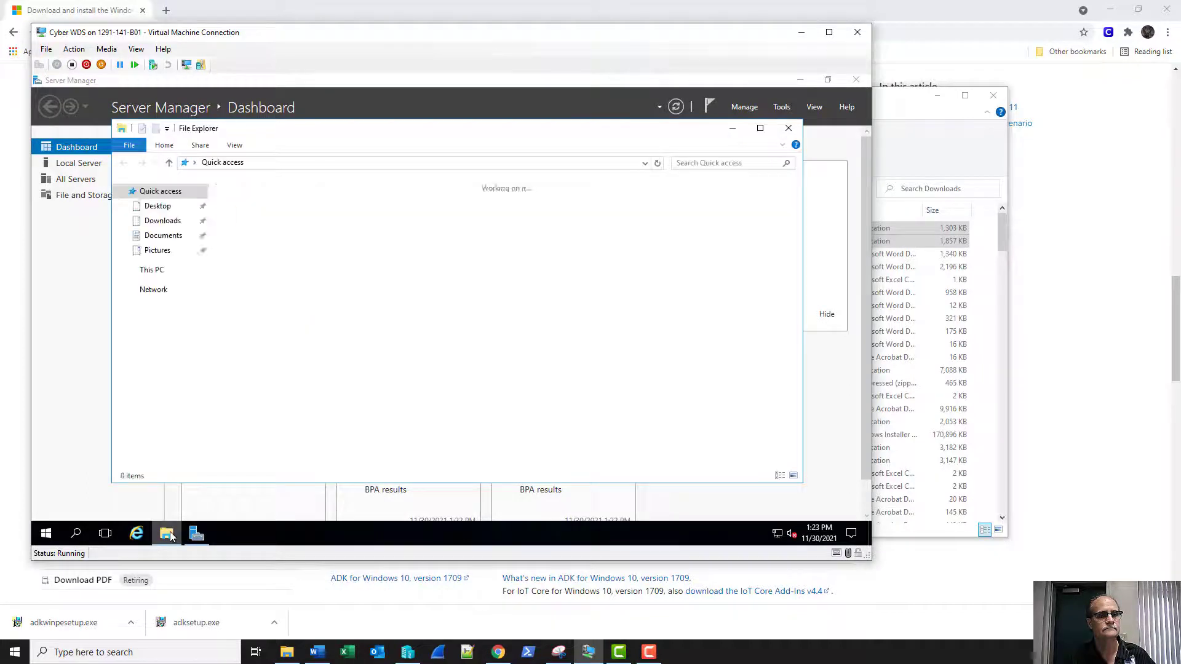
left_click(151, 270)
left_click(390, 301)
double_click(391, 299)
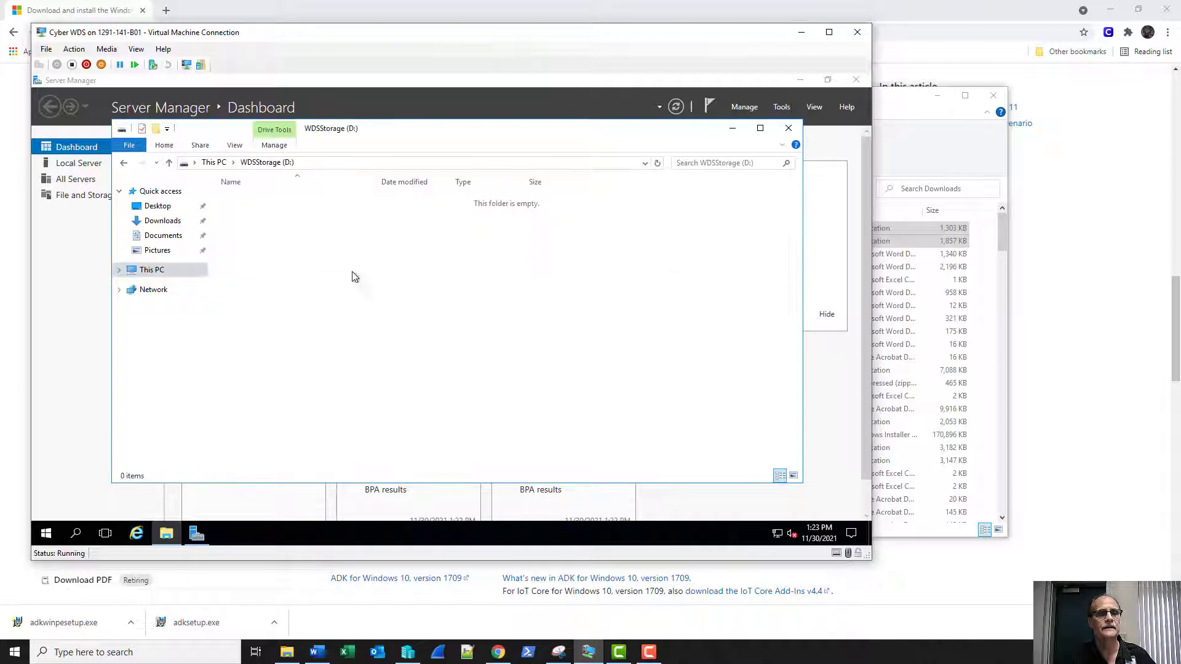
Create a Tmp folder, paste adksetup and adkwinpesetup into it, and close Explorer.
left_click(155, 130)
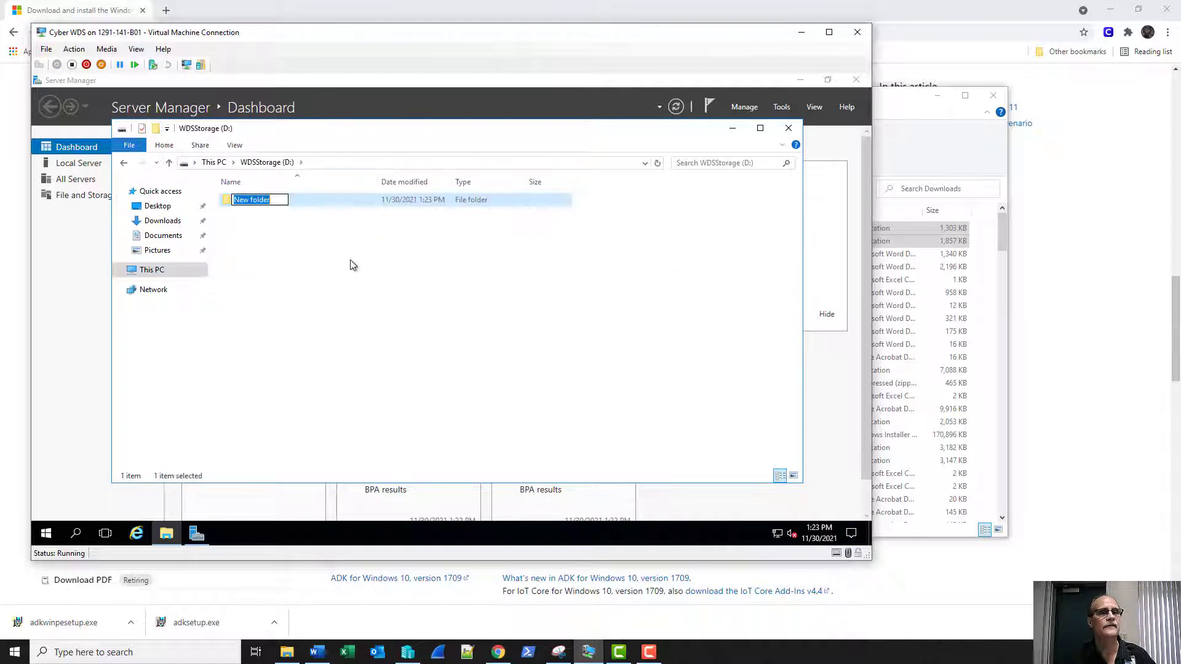
type("Tmp")
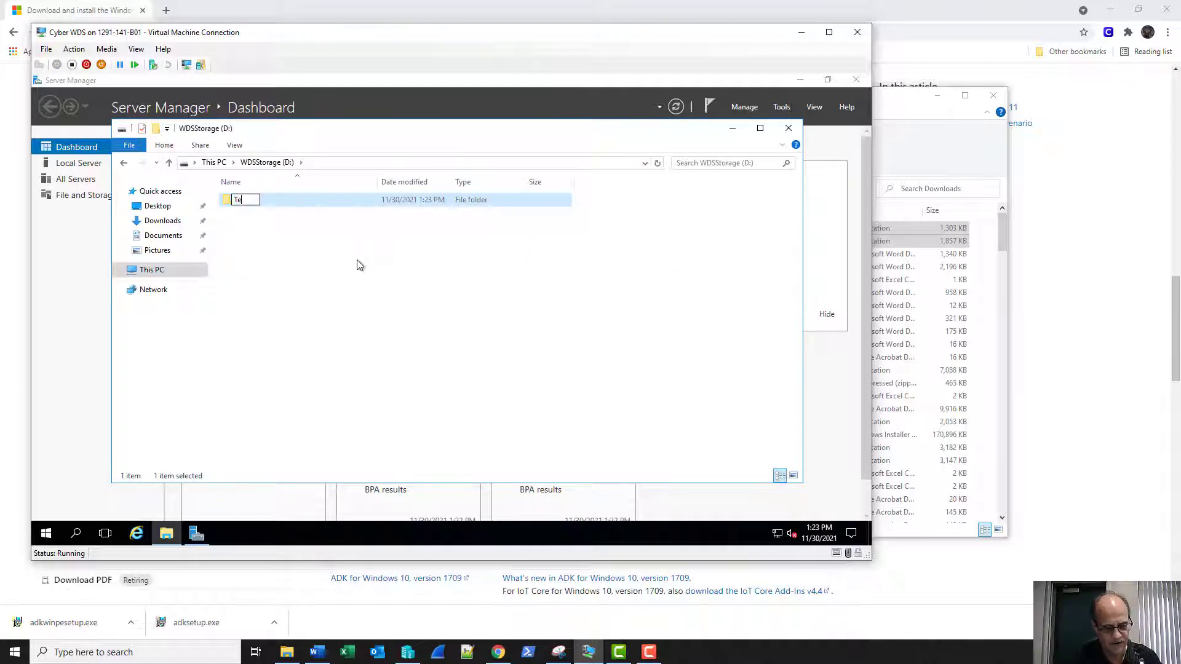
key("Return")
key("Return")
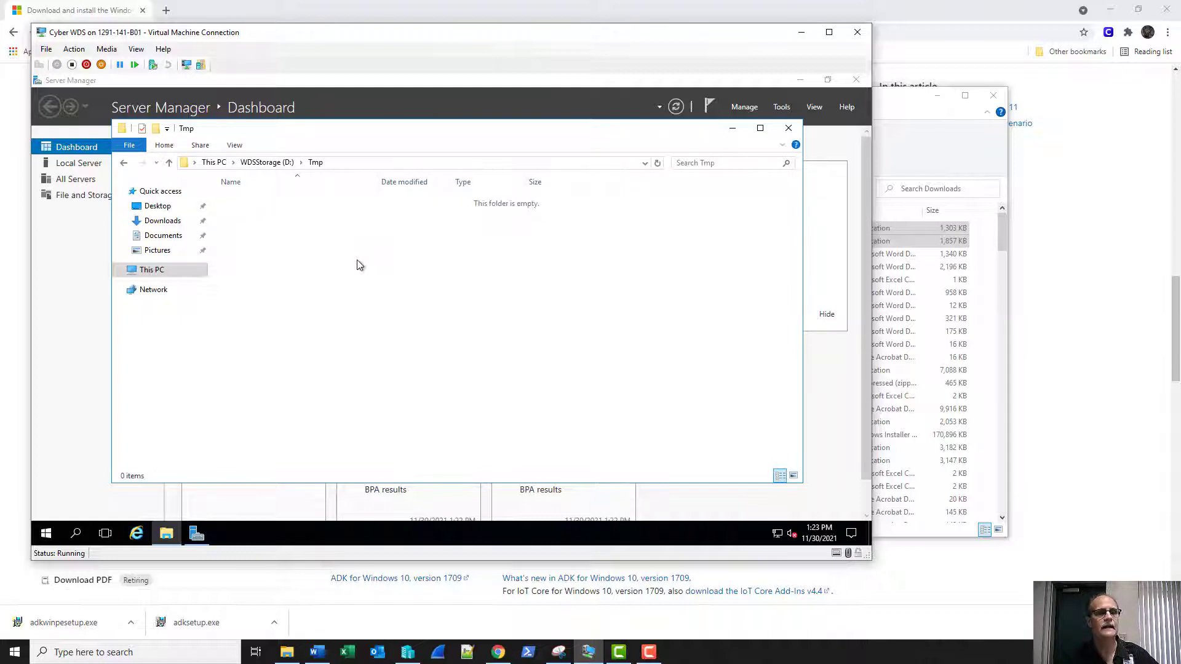
key("ctrl+v")
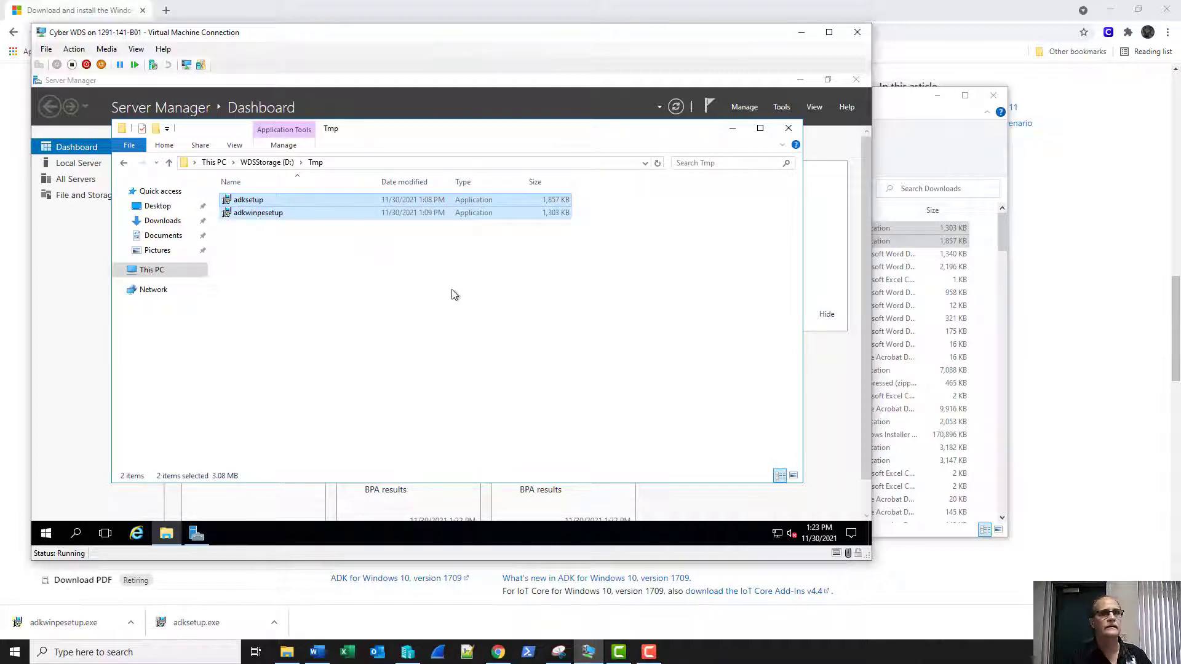
left_click(454, 293)
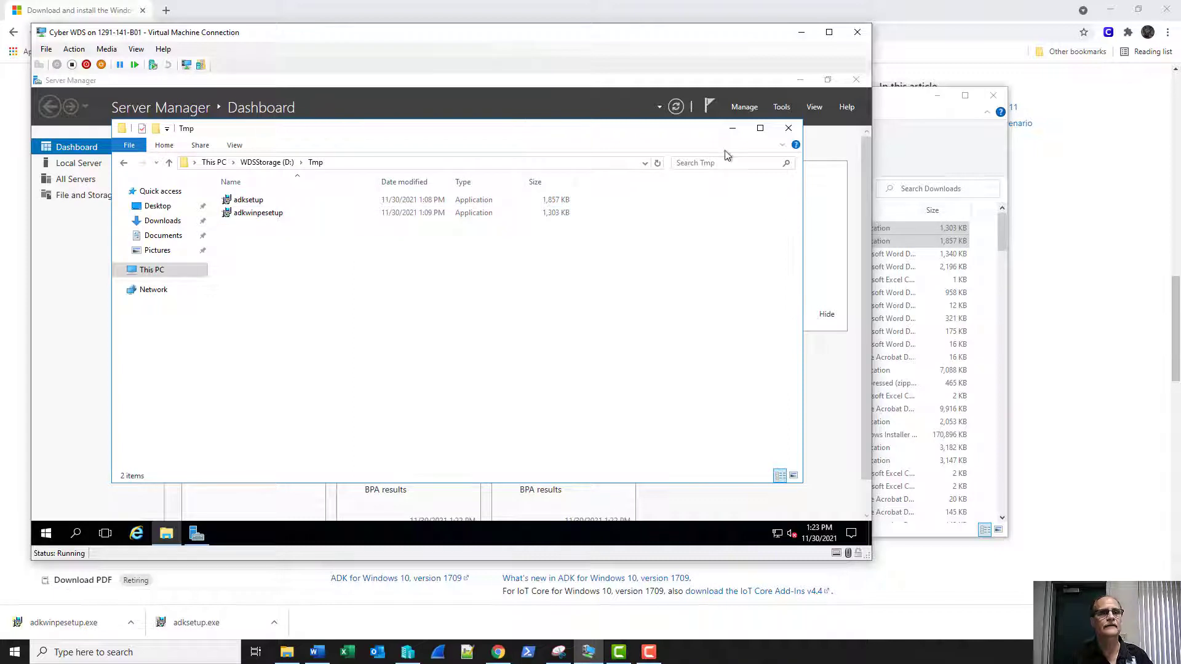
left_click(788, 128)
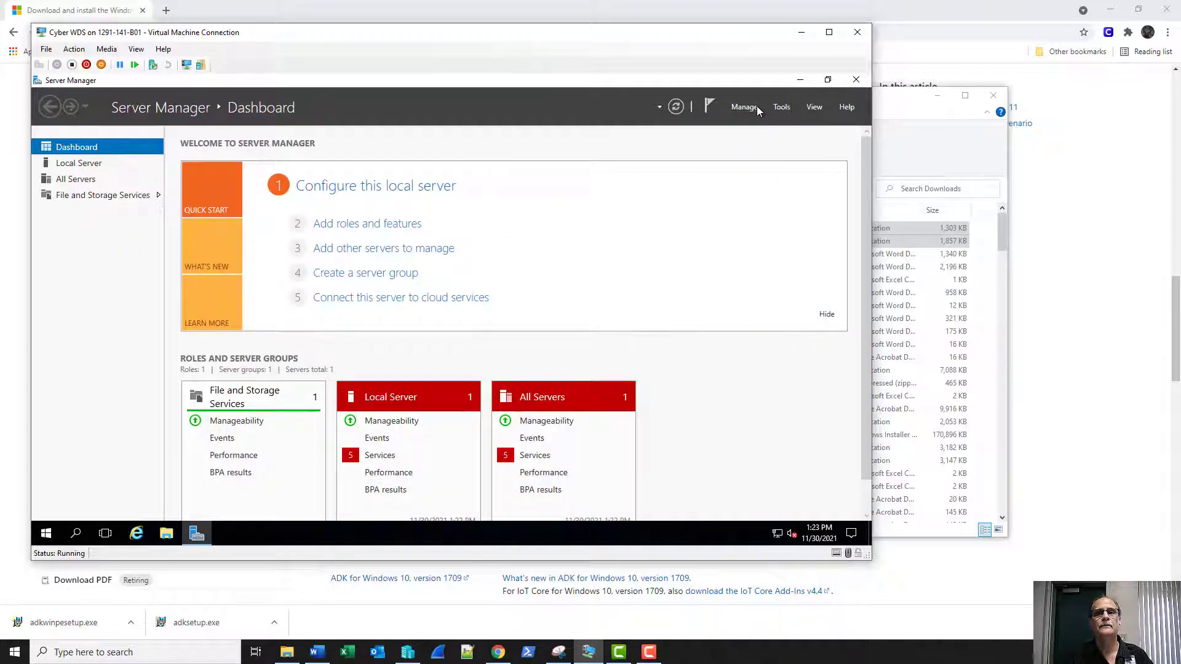
In Add Roles and Features, select the Windows Deployment Services role and its management tools.
left_click(745, 109)
left_click(745, 130)
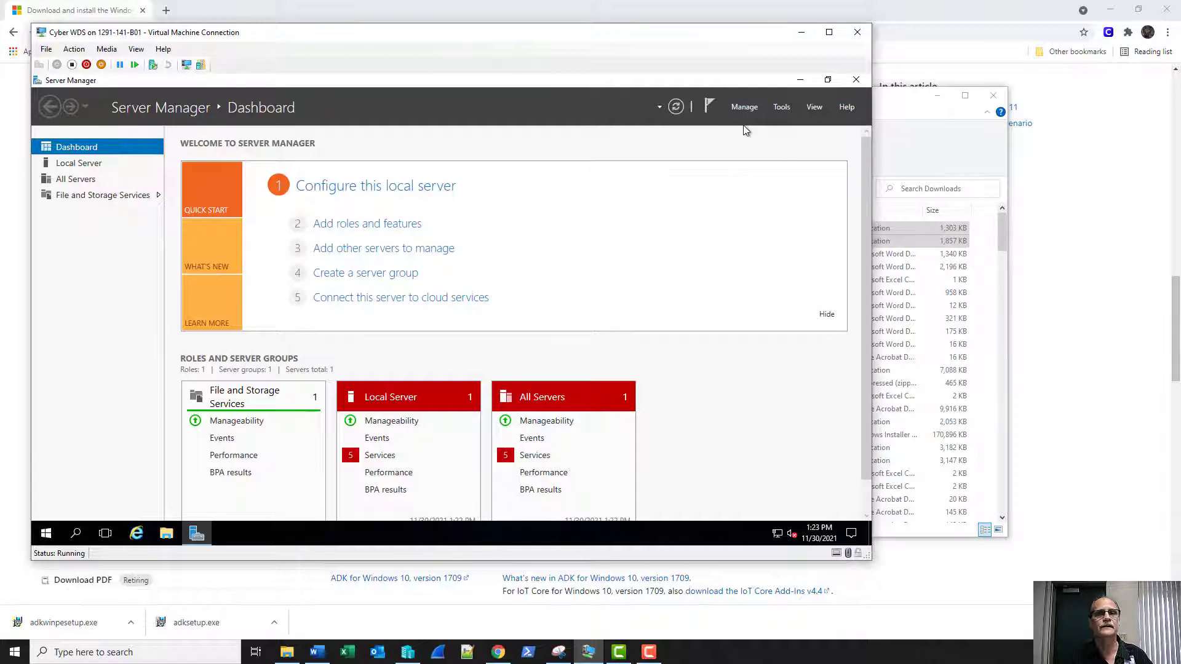
left_click(429, 469)
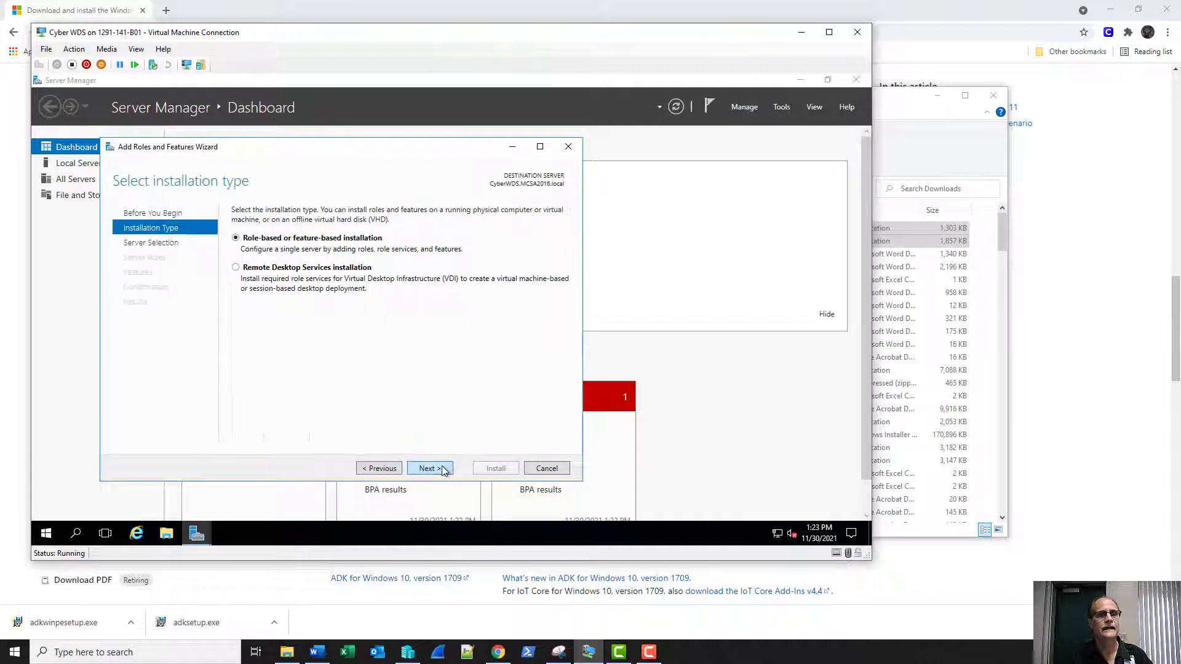
left_click(441, 470)
left_click(441, 470)
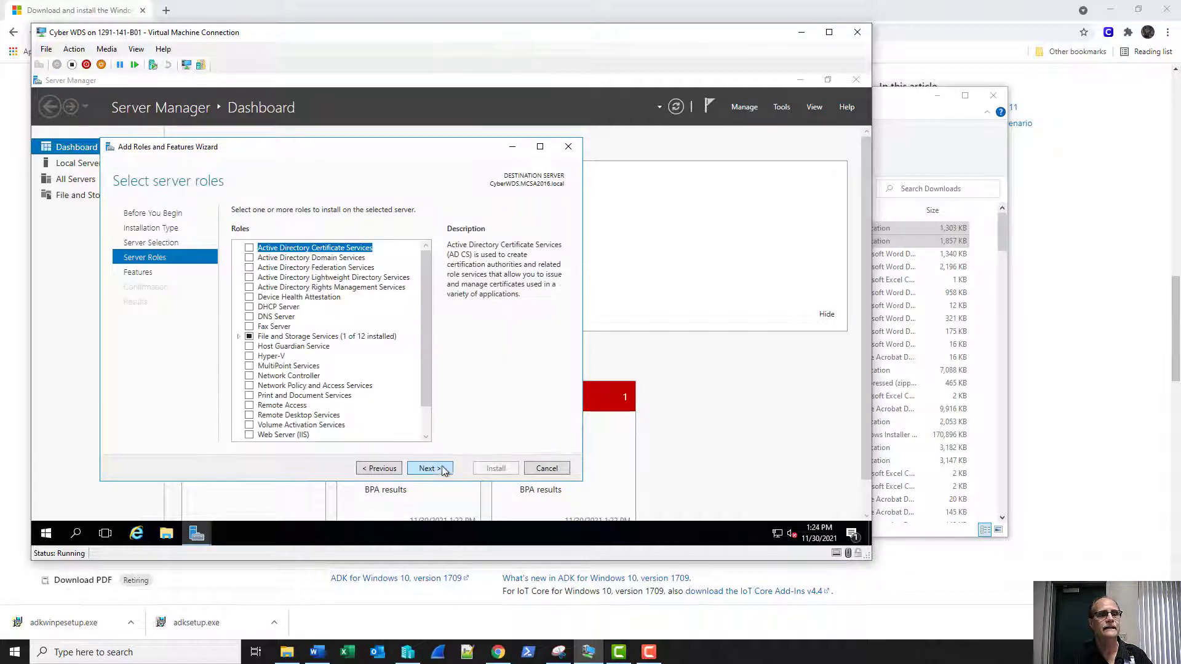
scroll(305, 313, "down", 1)
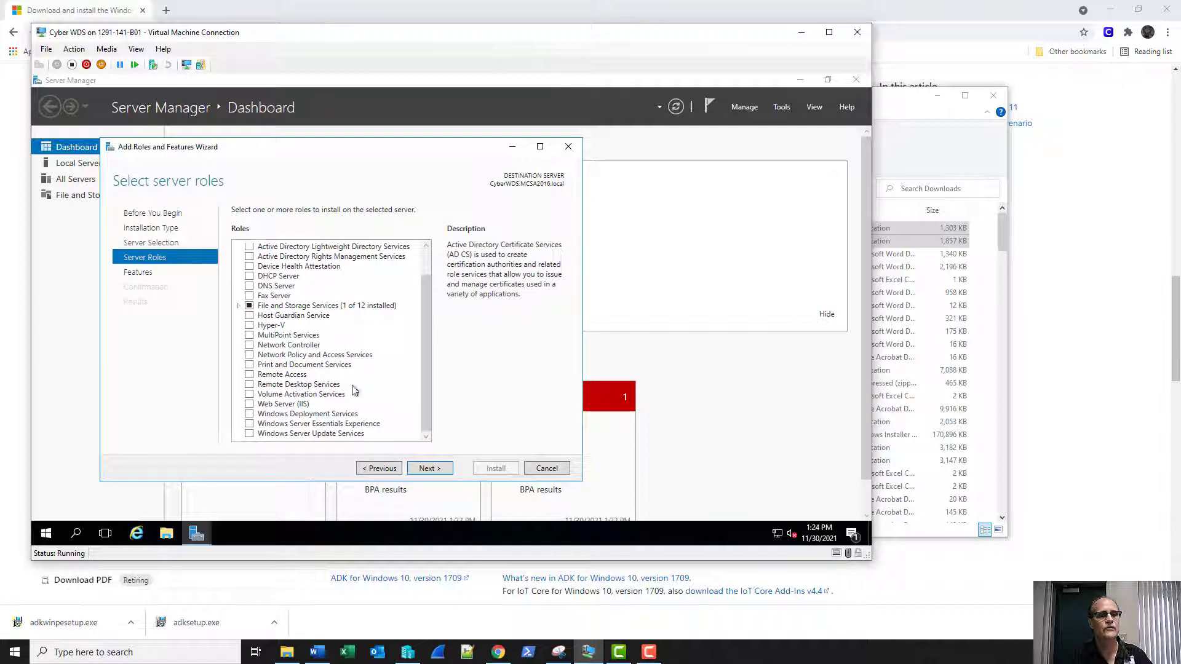
left_click(248, 414)
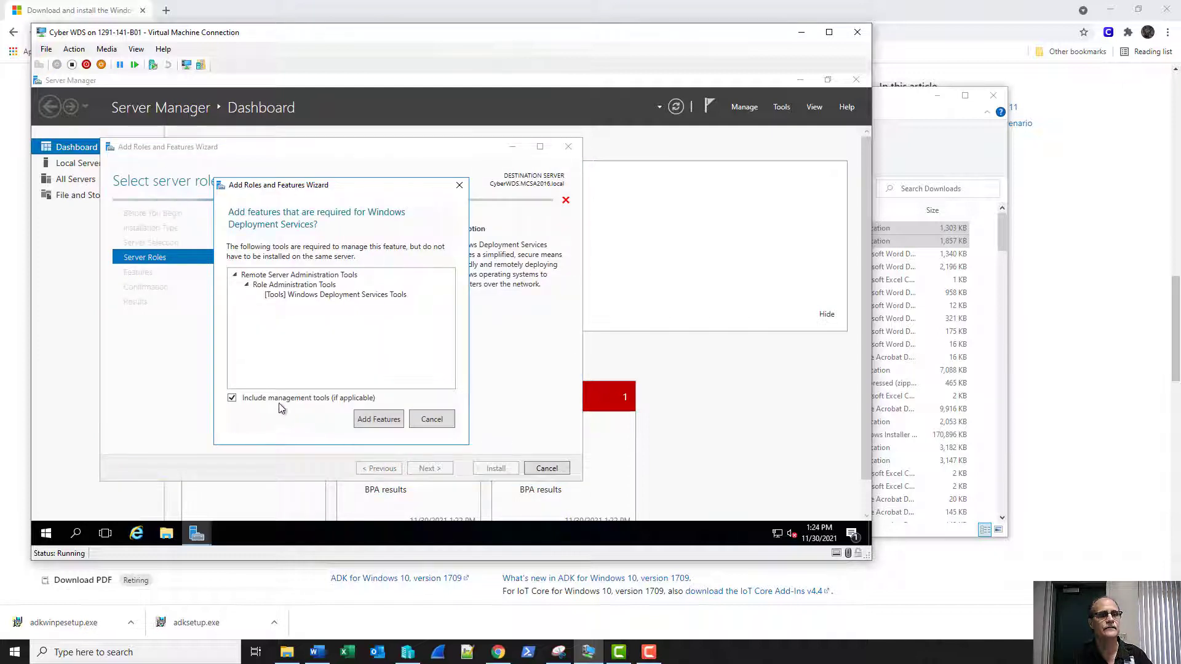
left_click(371, 420)
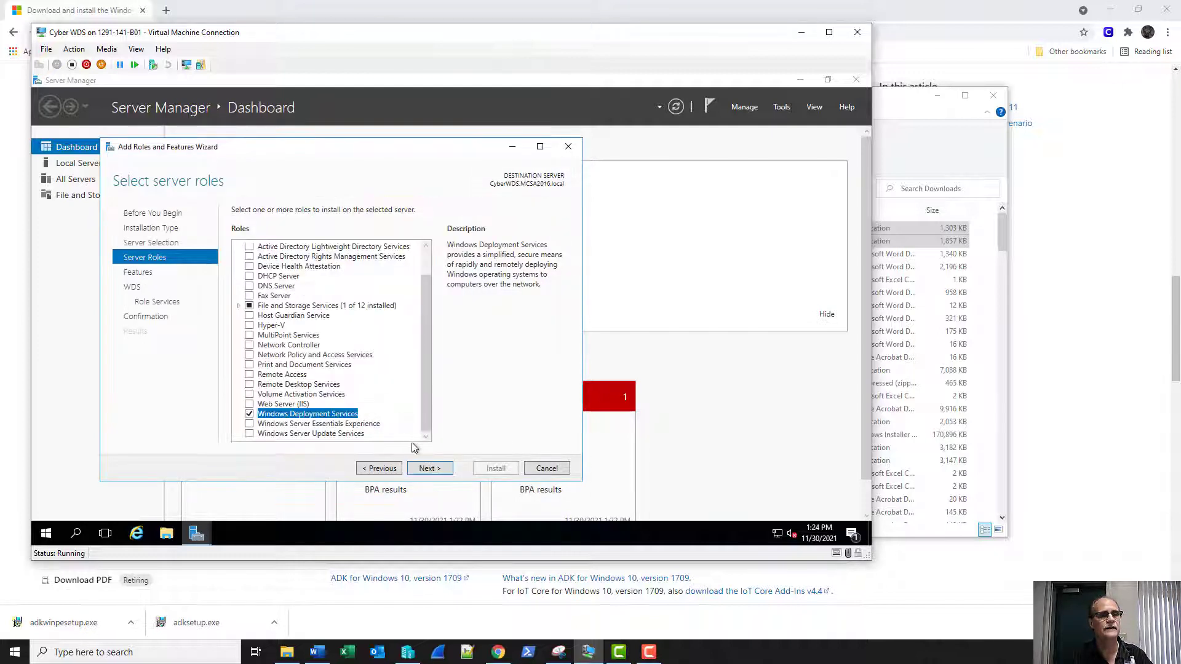
Keep the Deployment Server and Transport Server role services and install WDS.
left_click(425, 468)
left_click(424, 469)
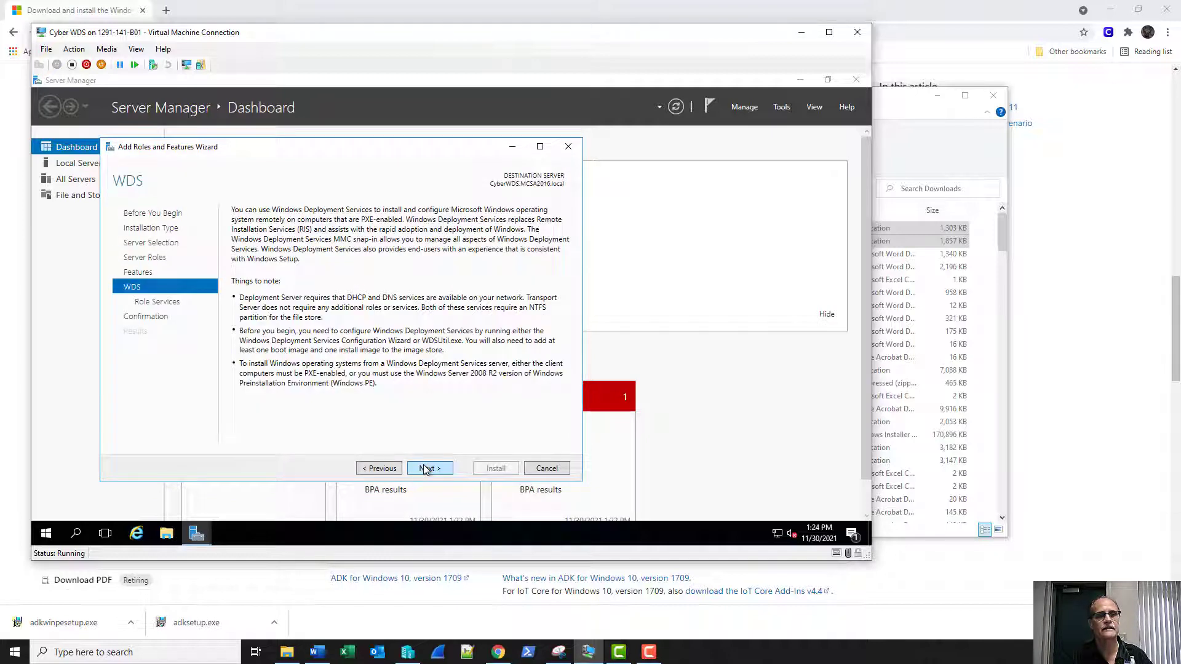
left_click(425, 469)
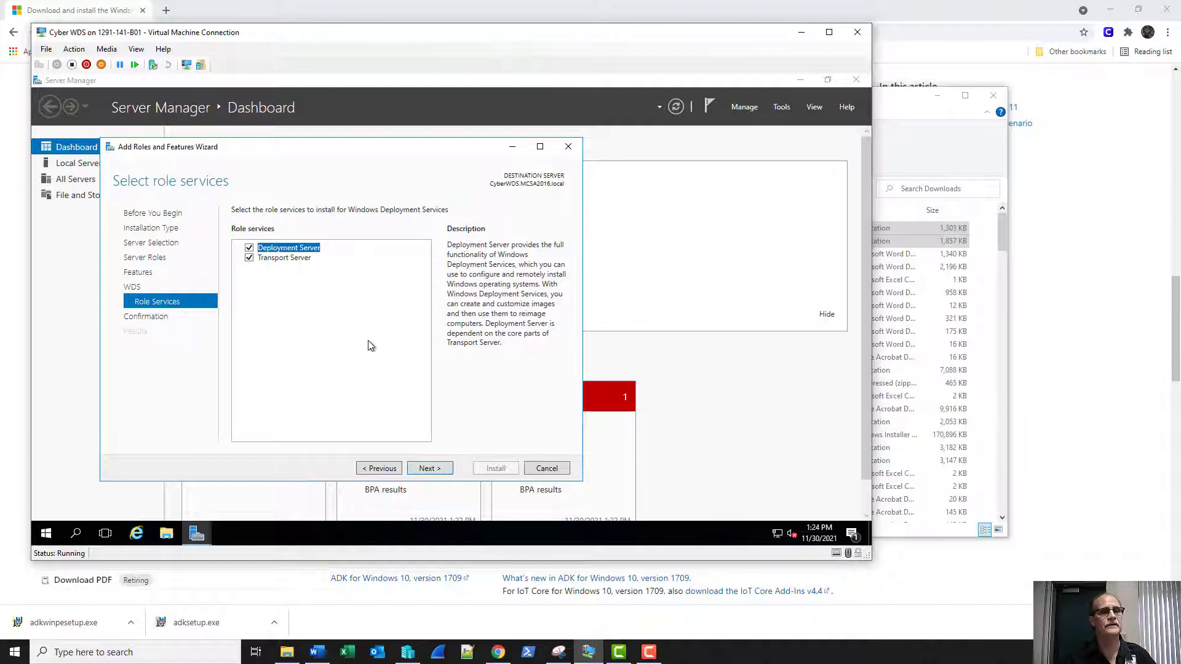
left_click(437, 469)
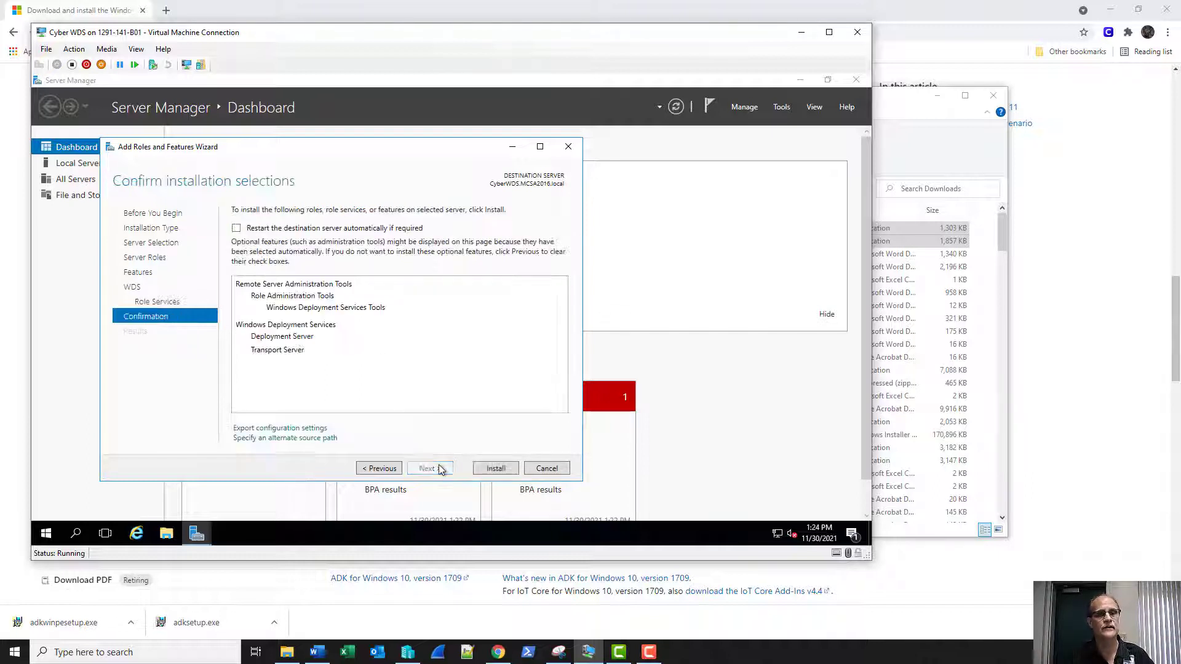
left_click(495, 469)
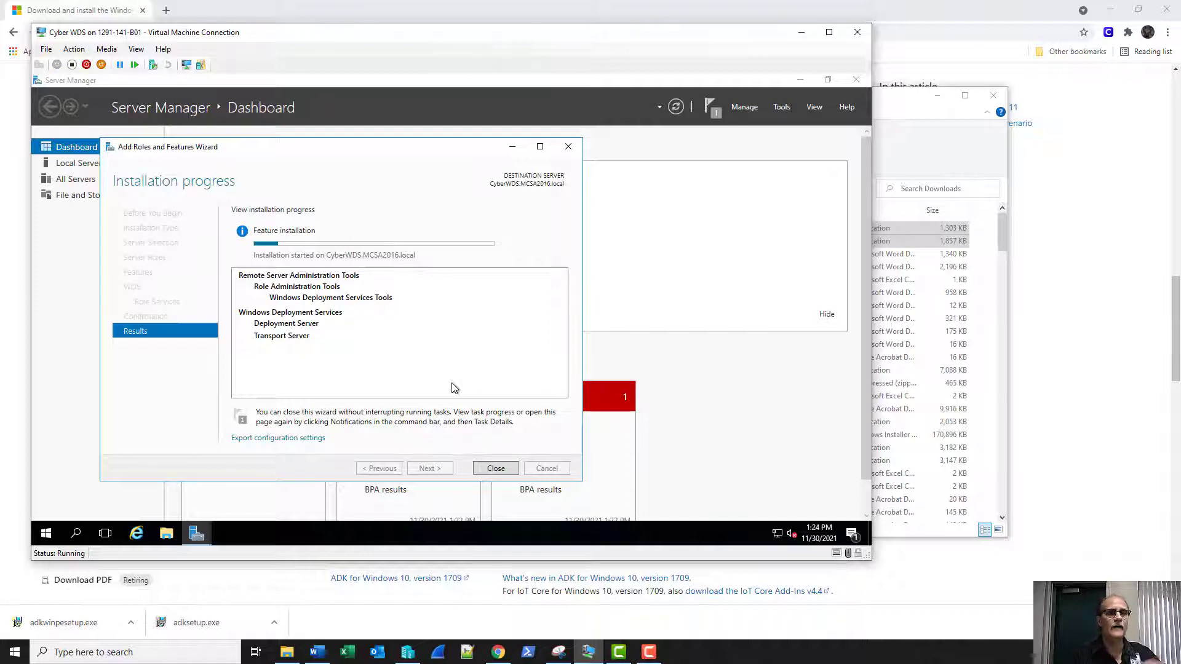
Launch the Windows ADK installer from adksetup in WDSStorage (D:)\Tmp.
left_click(172, 541)
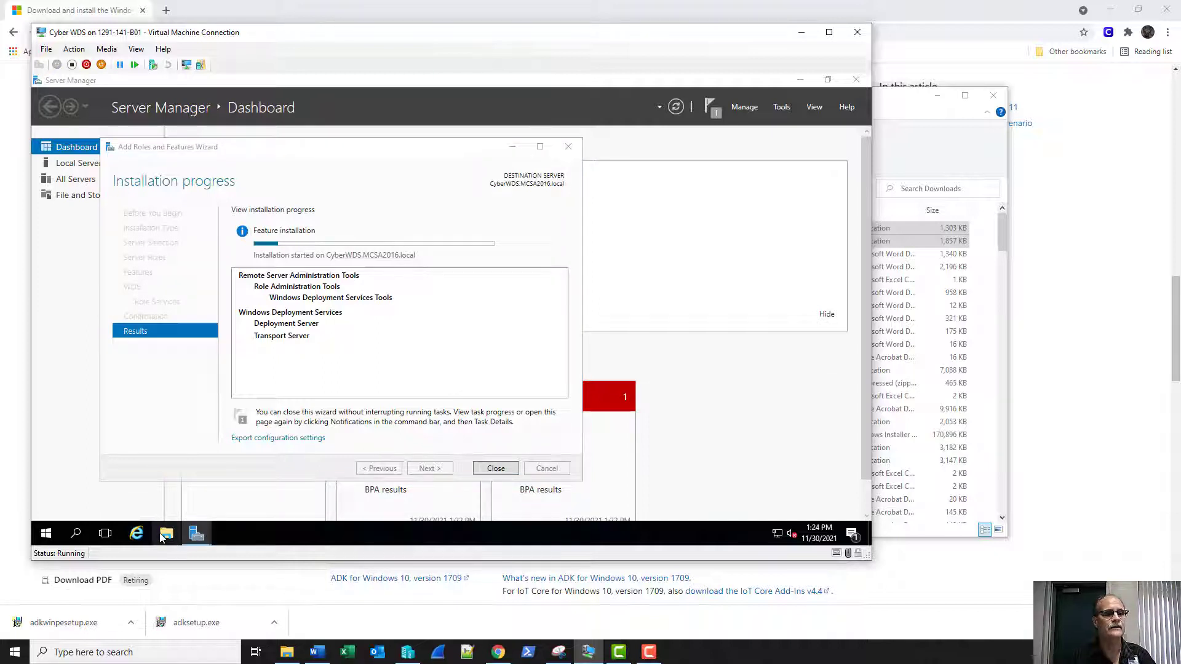
left_click(152, 269)
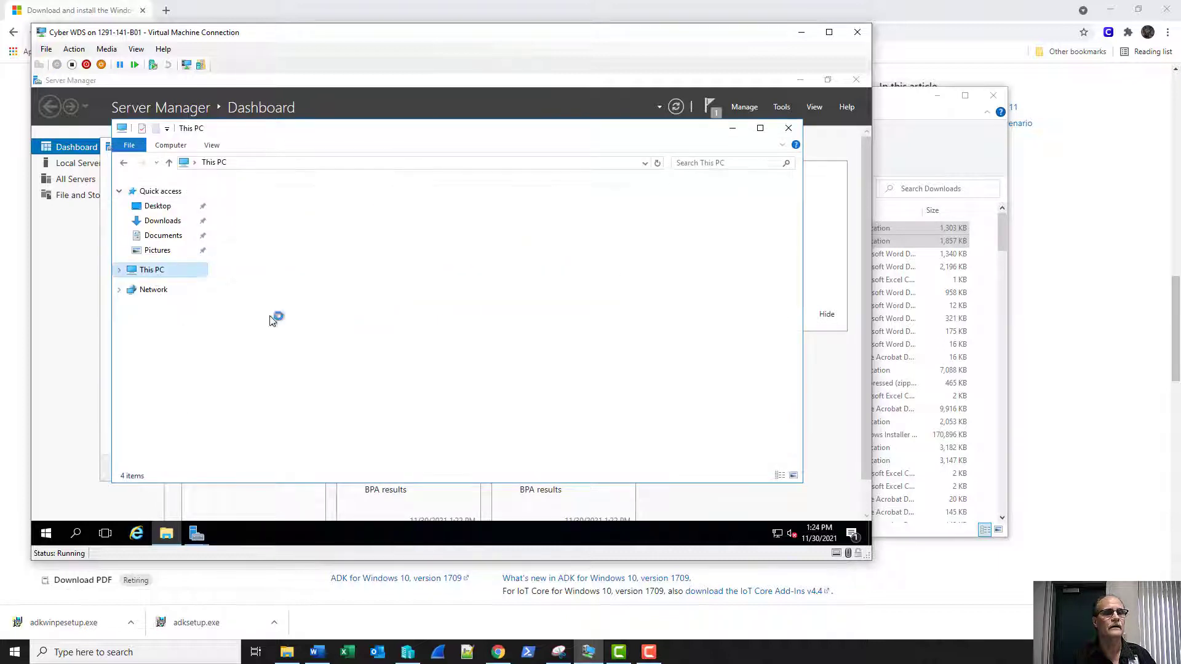
double_click(419, 305)
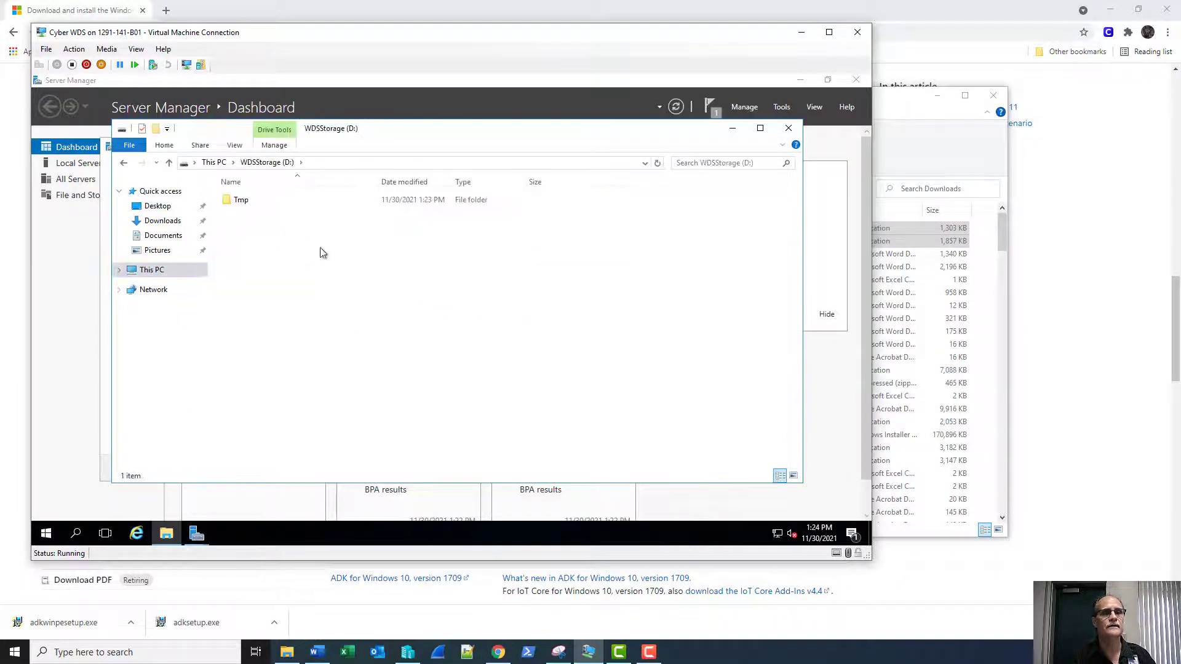
double_click(245, 200)
double_click(248, 202)
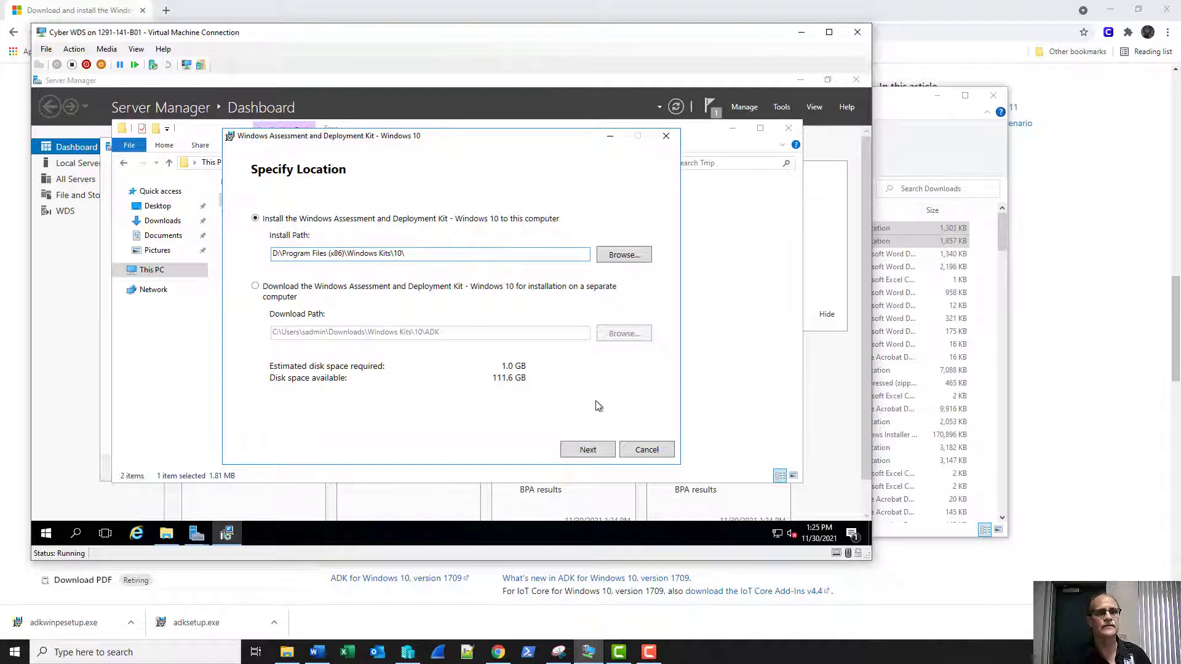
Keep the default ADK install location, decline usage data and accept the license.
left_click(584, 450)
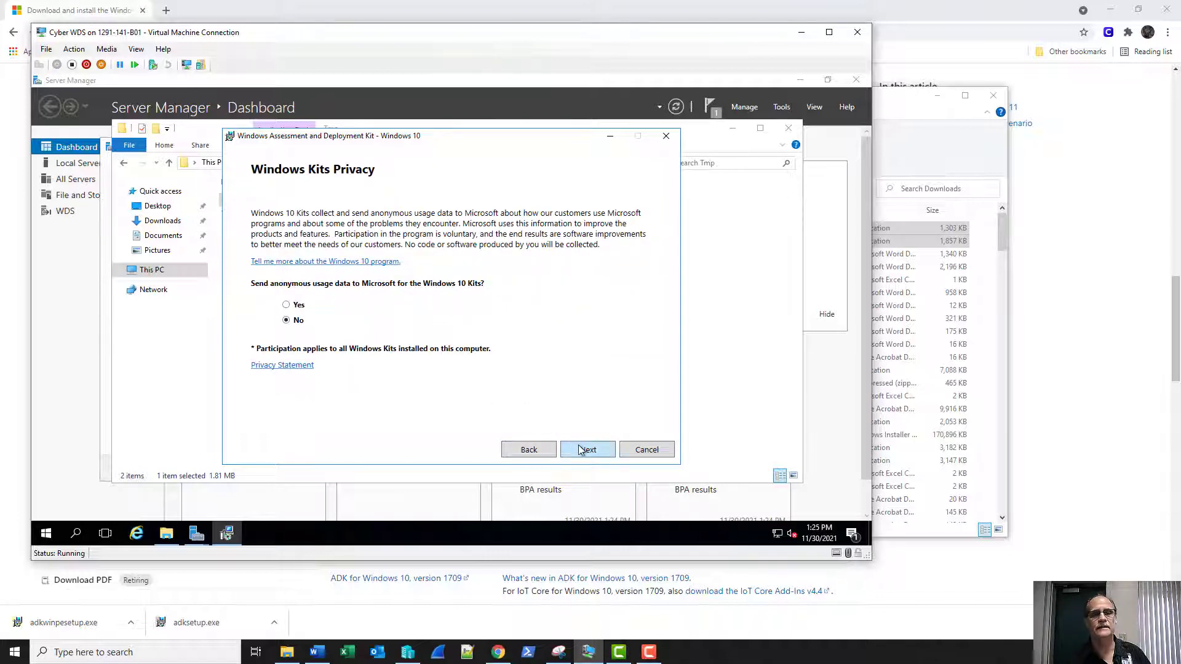
left_click(586, 451)
left_click(587, 451)
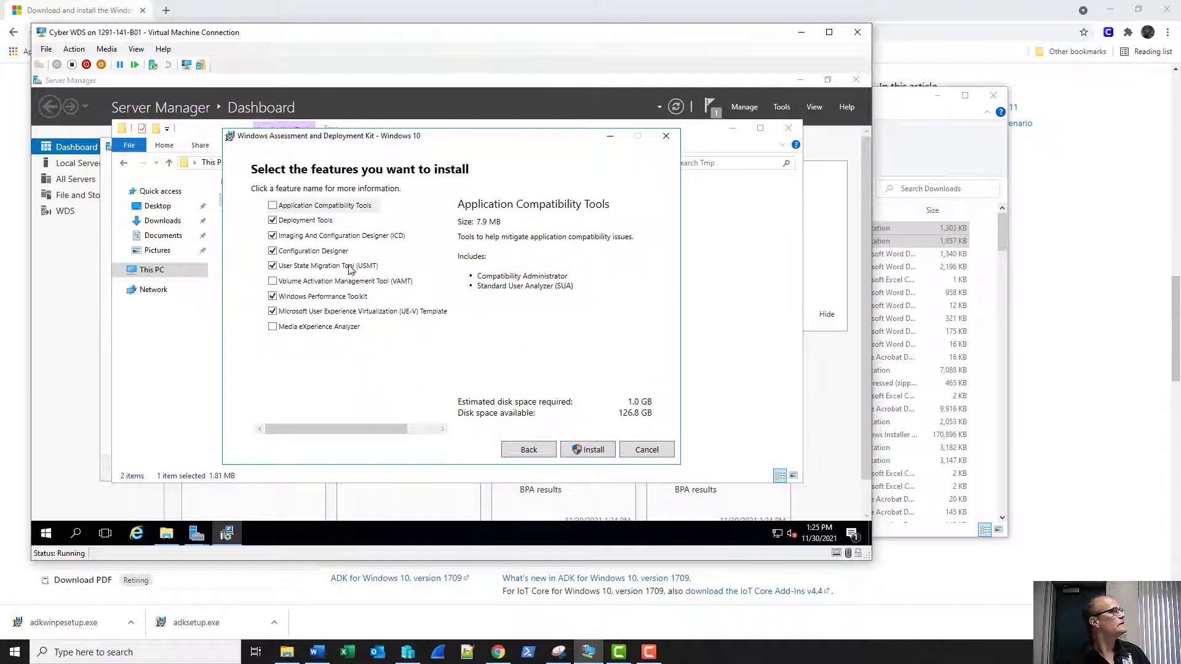
Deselect ICD, Configuration Designer, USMT, Performance Toolkit and UE-V Generator, then install only Deployment Tools.
left_click(272, 235)
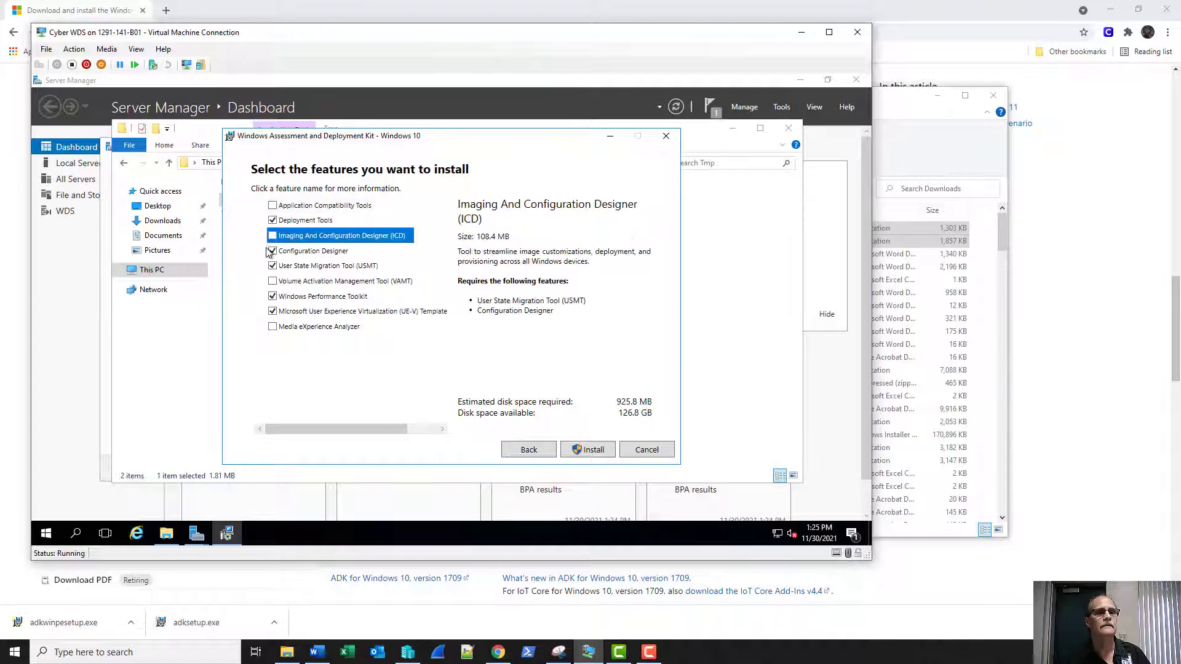
left_click(273, 251)
left_click(272, 266)
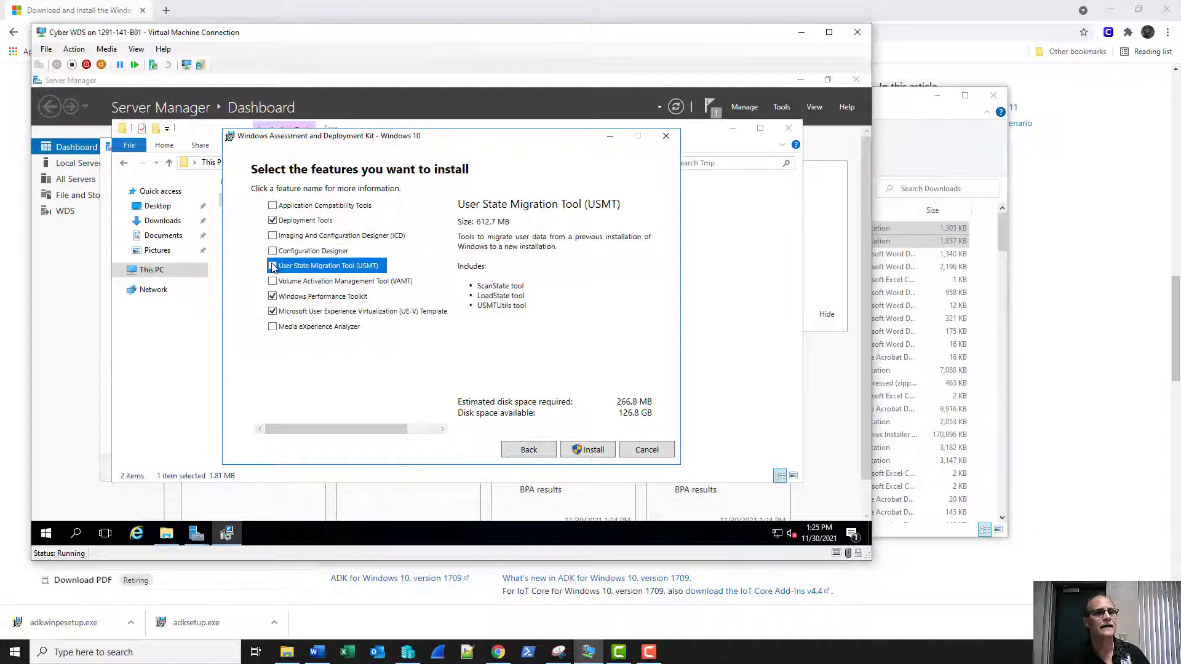
left_click(272, 297)
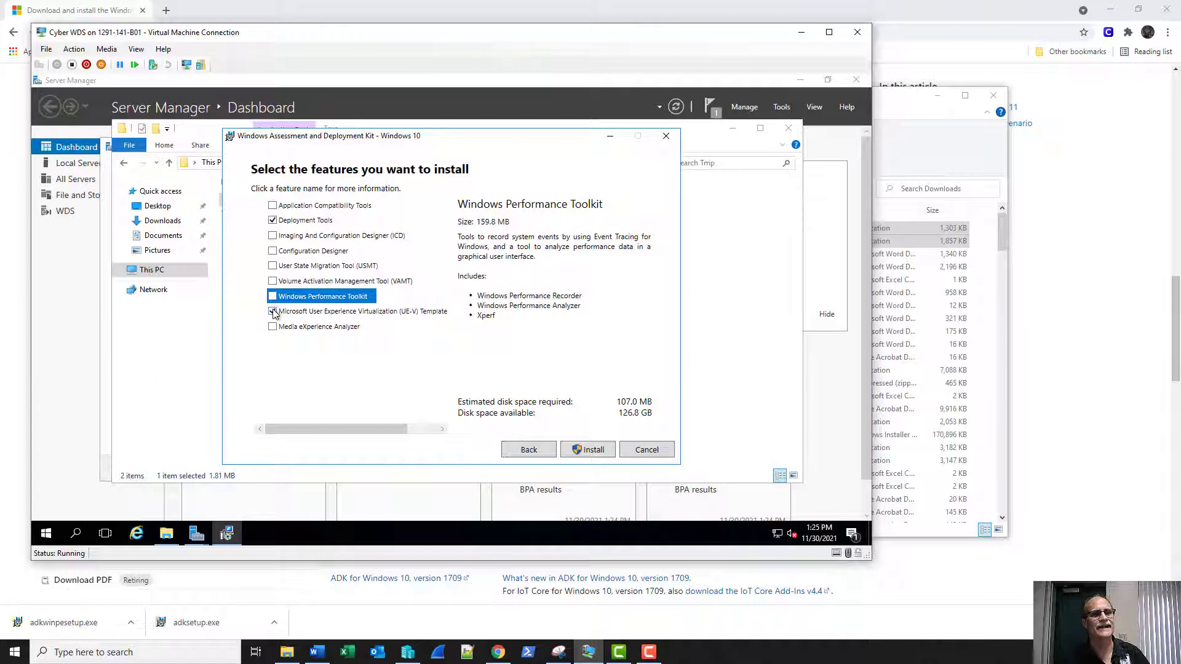
left_click(273, 311)
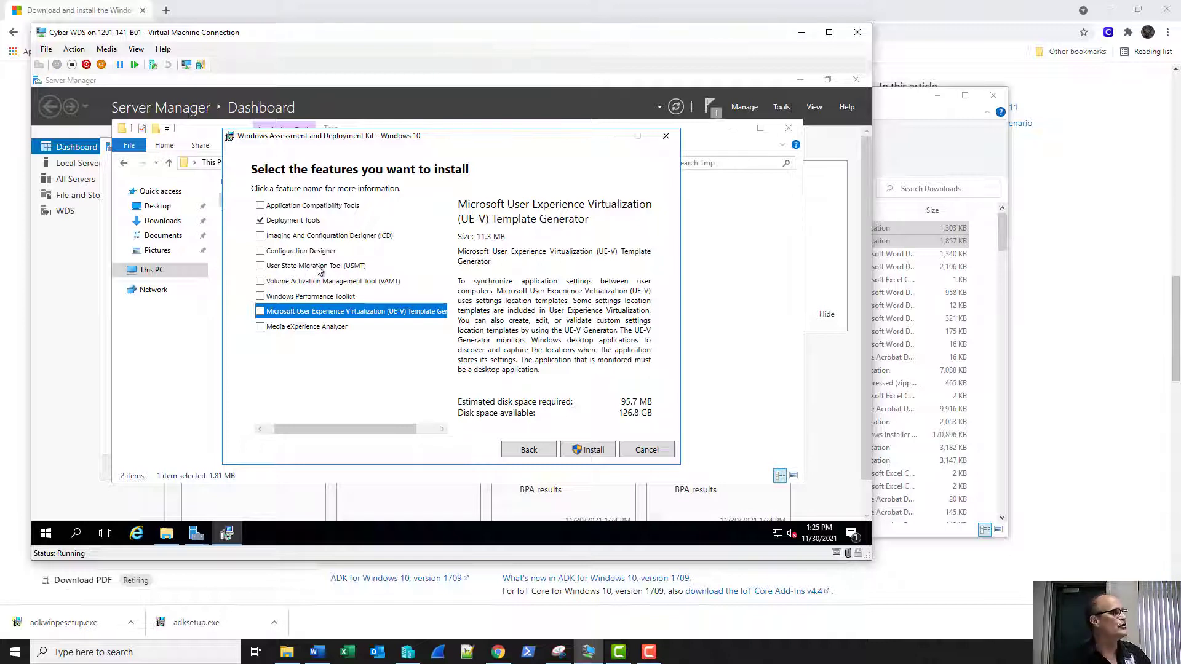
left_click(581, 450)
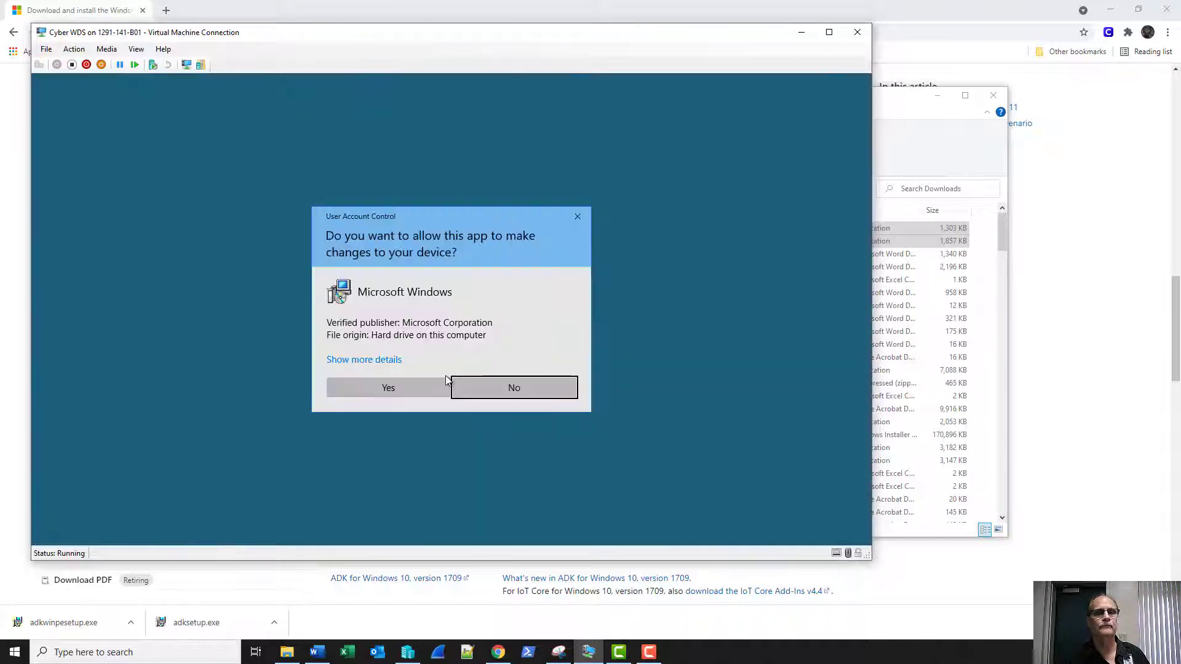
Approve the ADK installer's elevation prompt and close the finished Add Roles and Features Wizard.
left_click(440, 382)
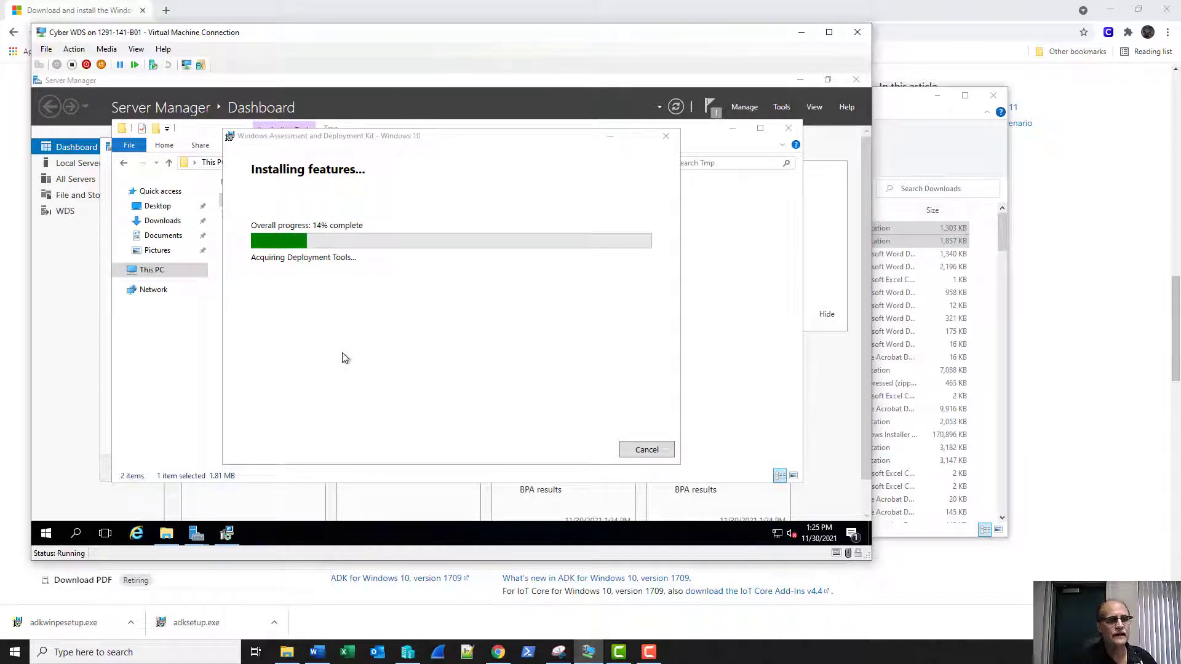
left_click(105, 434)
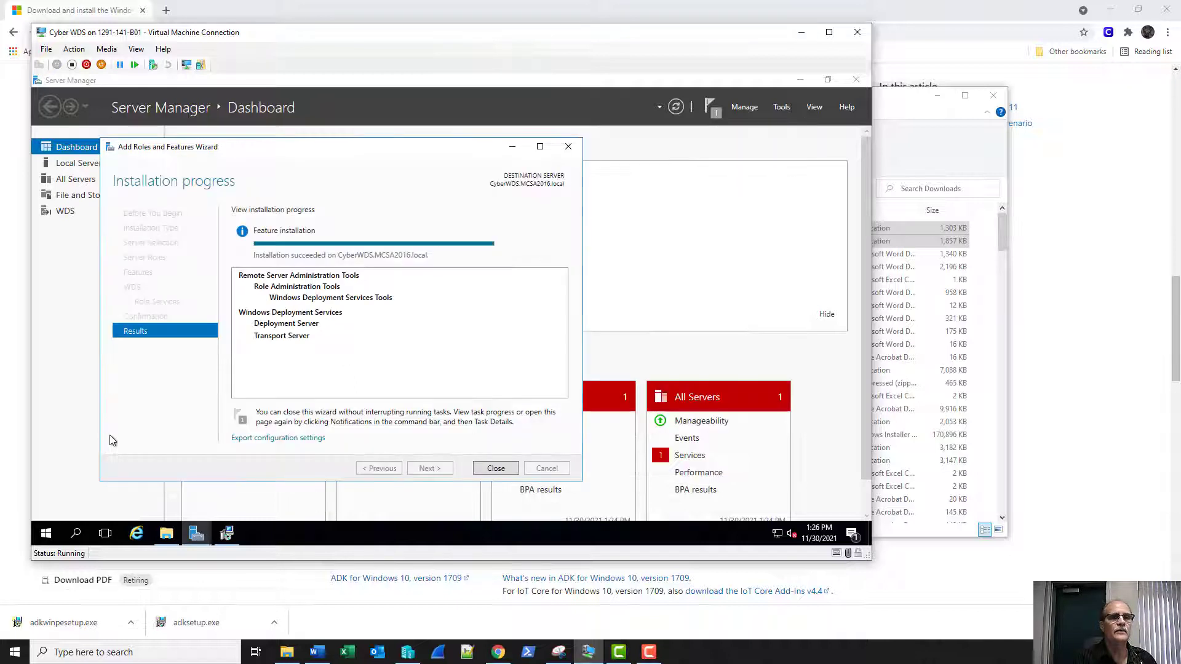
left_click(496, 469)
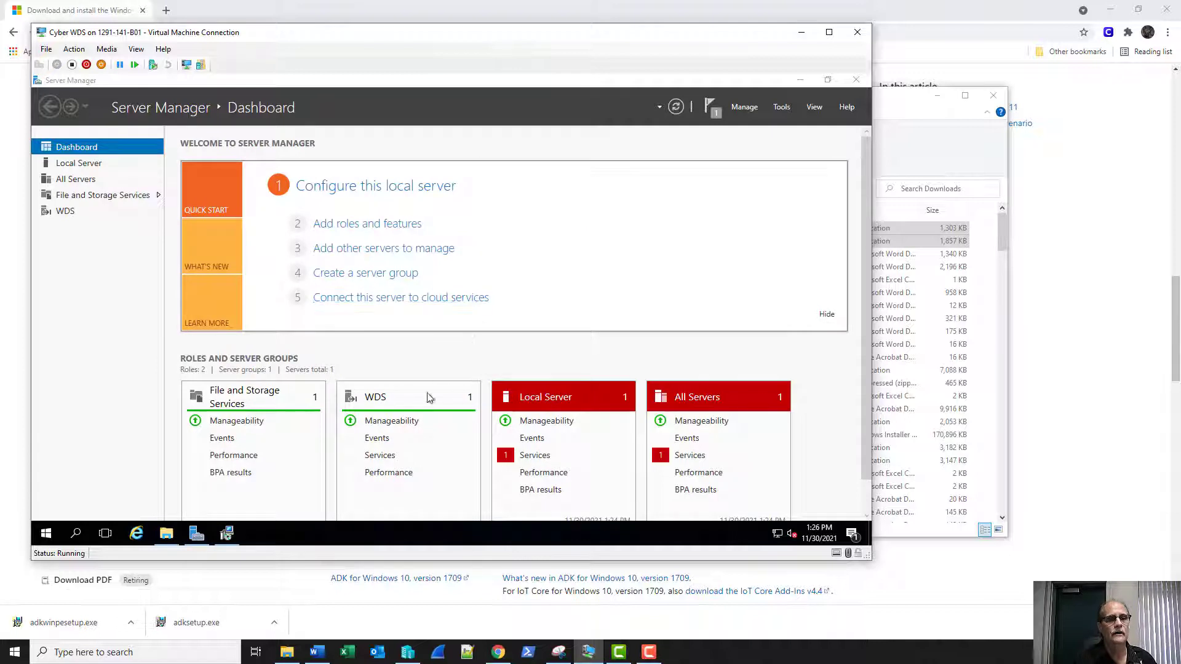
Move the ADK progress window up and left, then return to Server Manager.
left_click(227, 535)
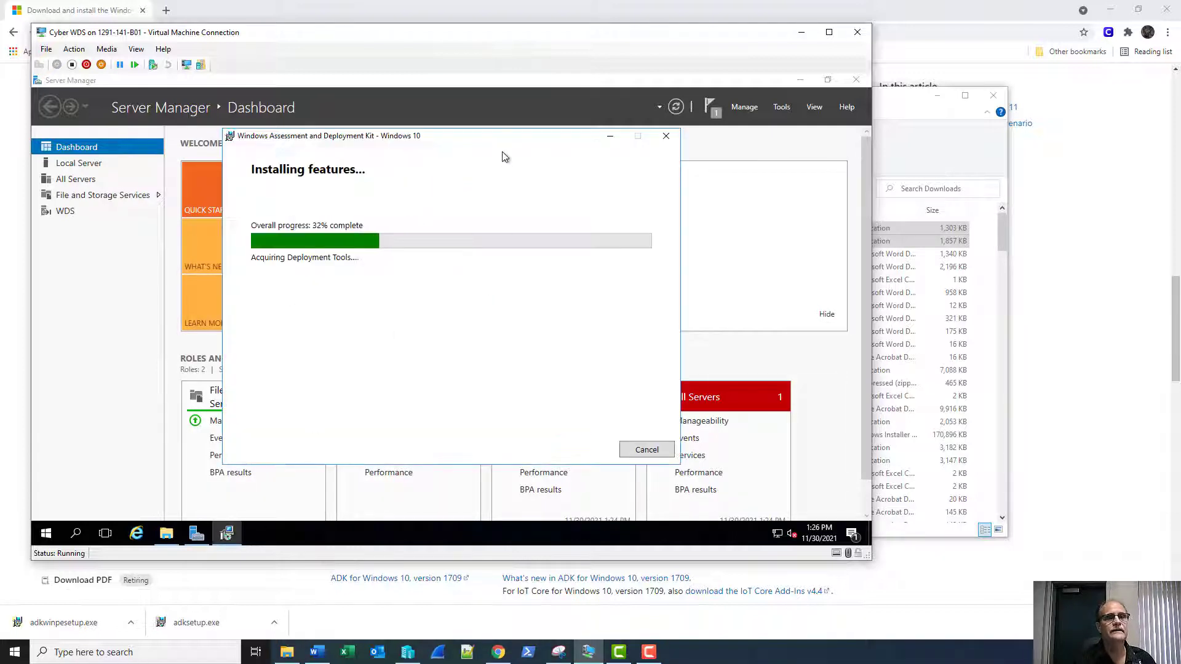
left_click_drag(489, 142, 356, 158)
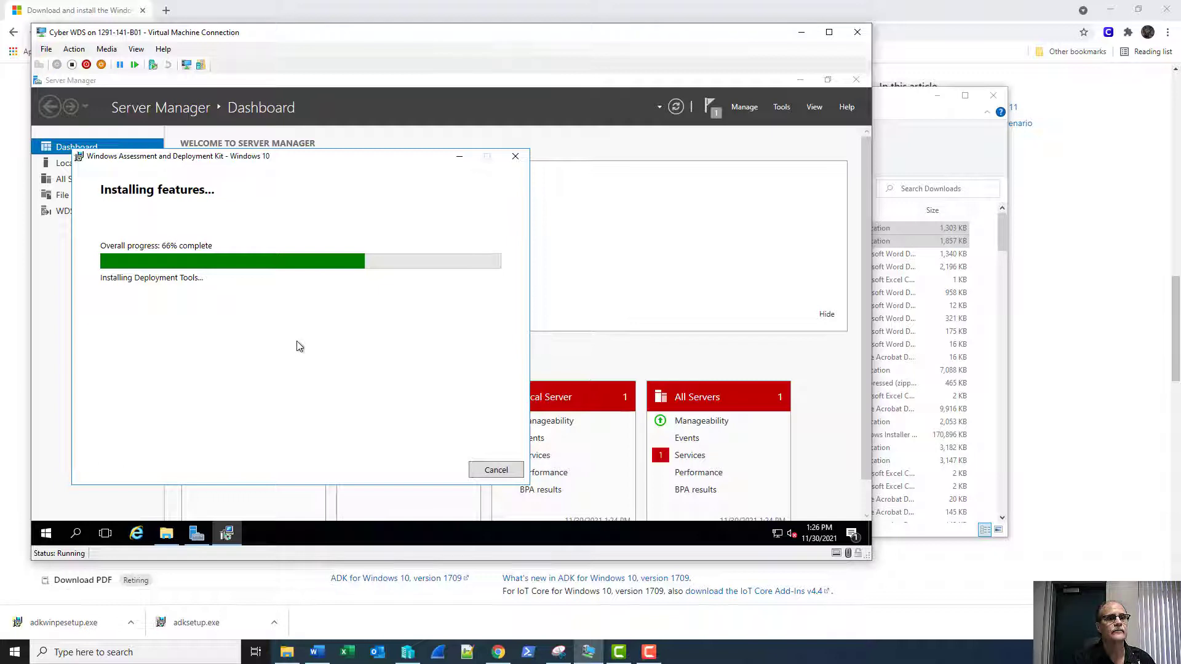
left_click(781, 110)
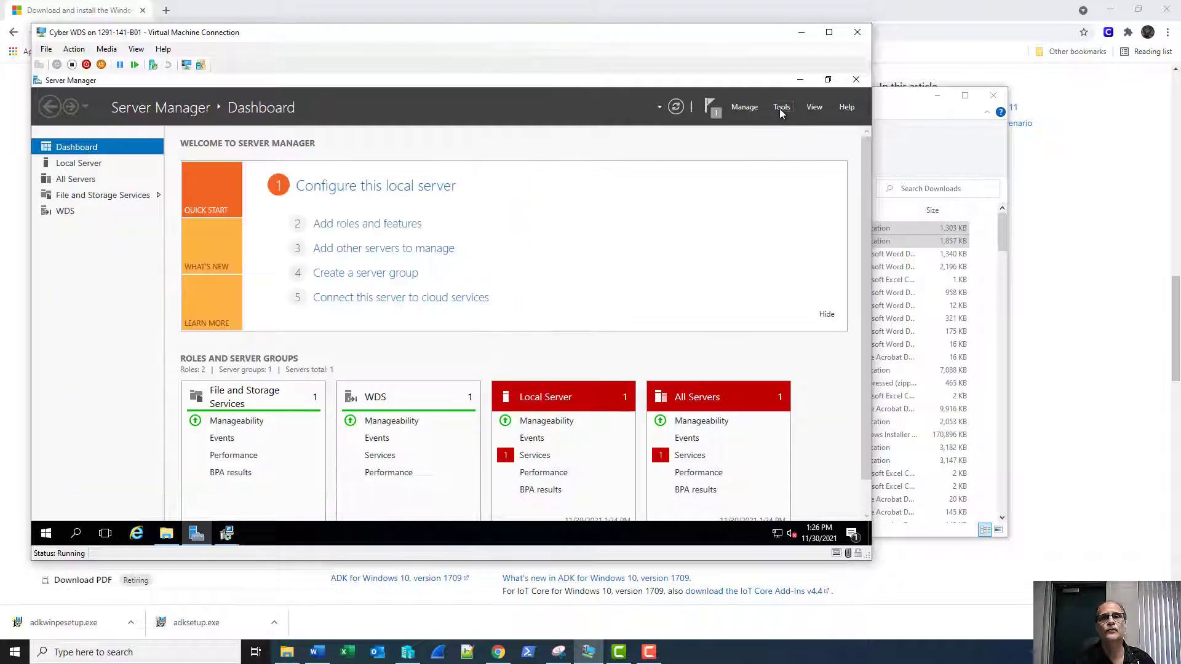
Launch the Windows Deployment Services console and begin configuring server CyberWDS.MCSA2016.local.
left_click(782, 111)
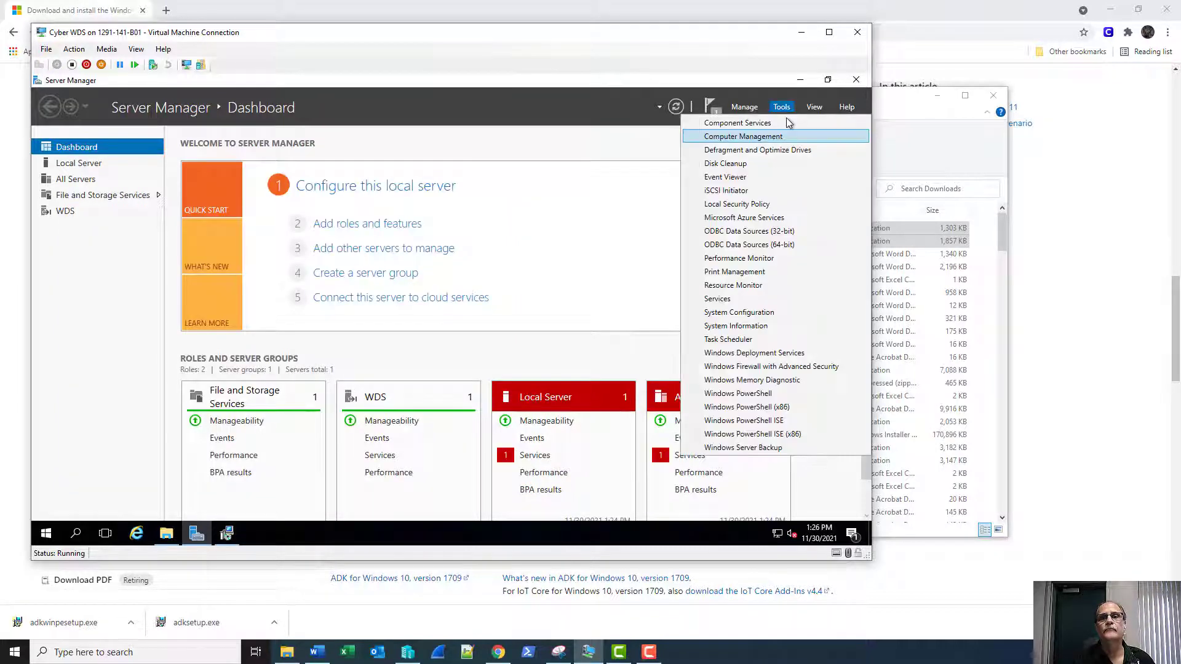
left_click(769, 355)
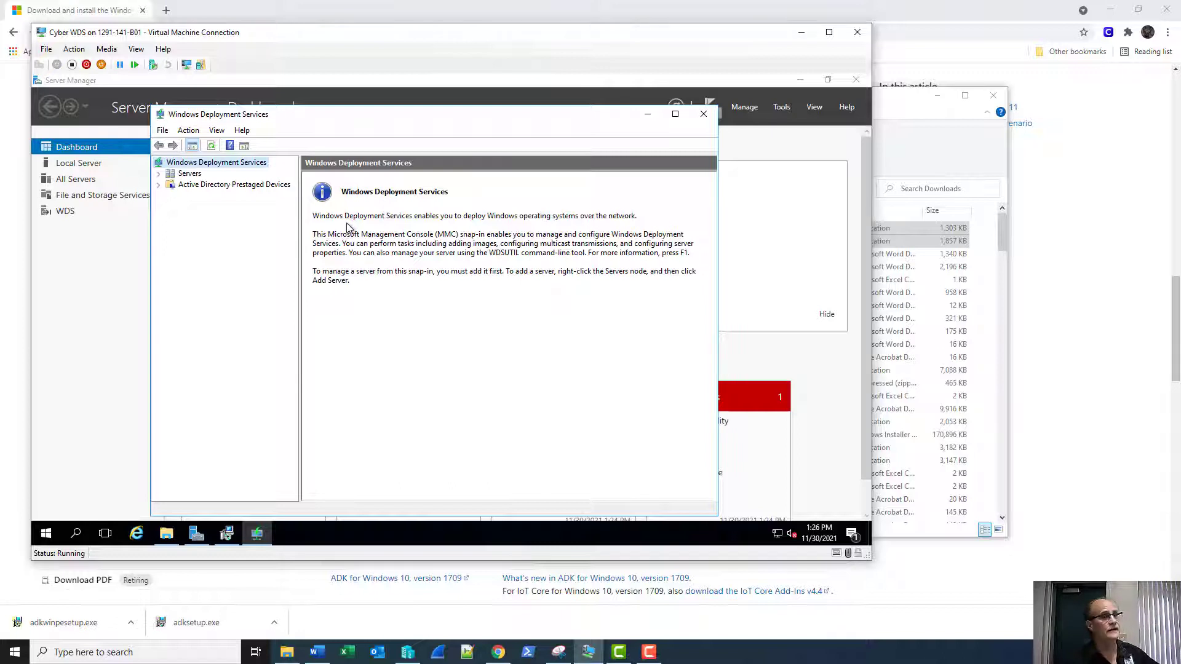
left_click(159, 174)
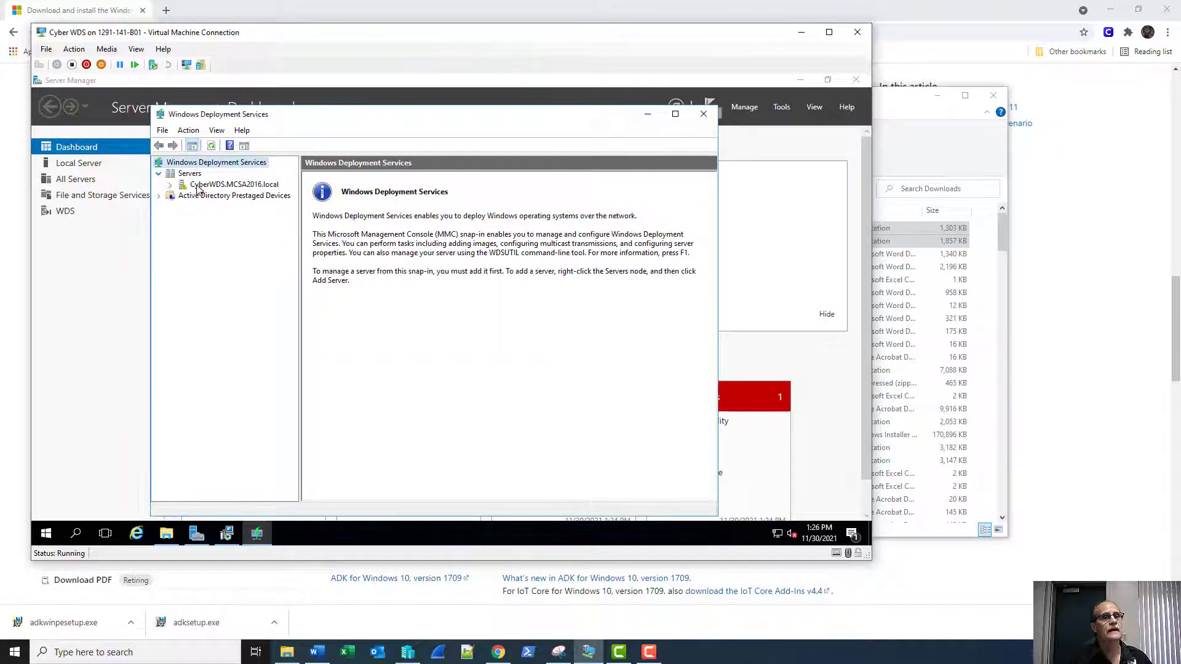
left_click(211, 185)
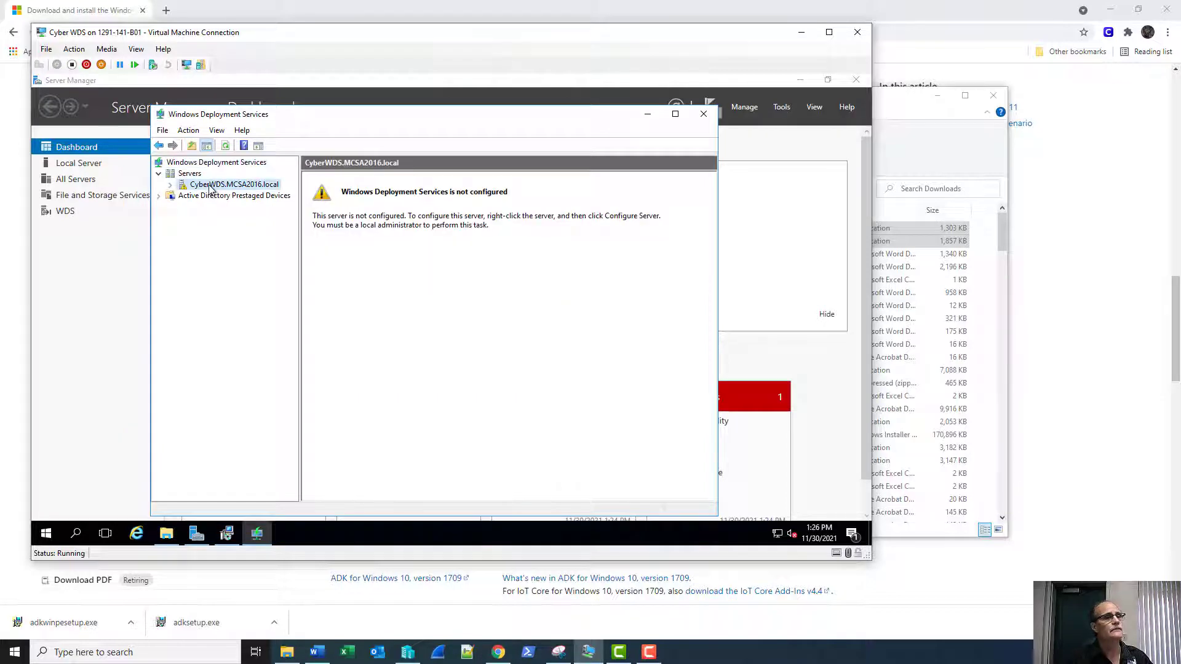
right_click(211, 188)
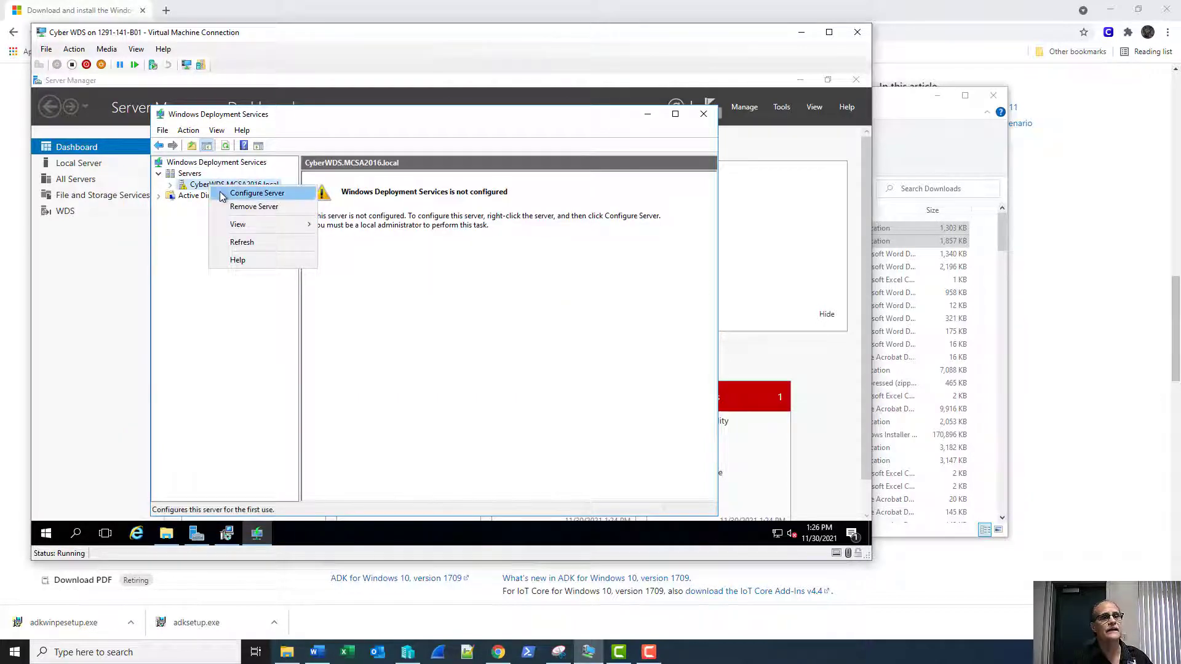
left_click(222, 194)
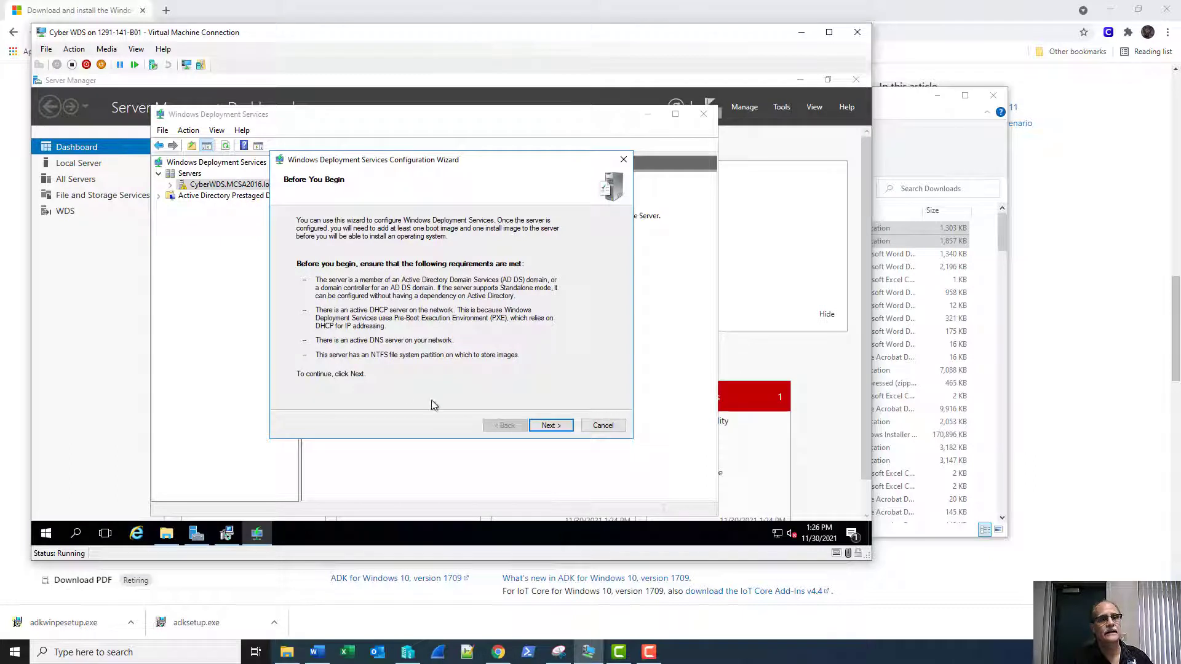
Keep Active Directory integration and set the remote installation folder to D:\RemoteInstall.
left_click(555, 427)
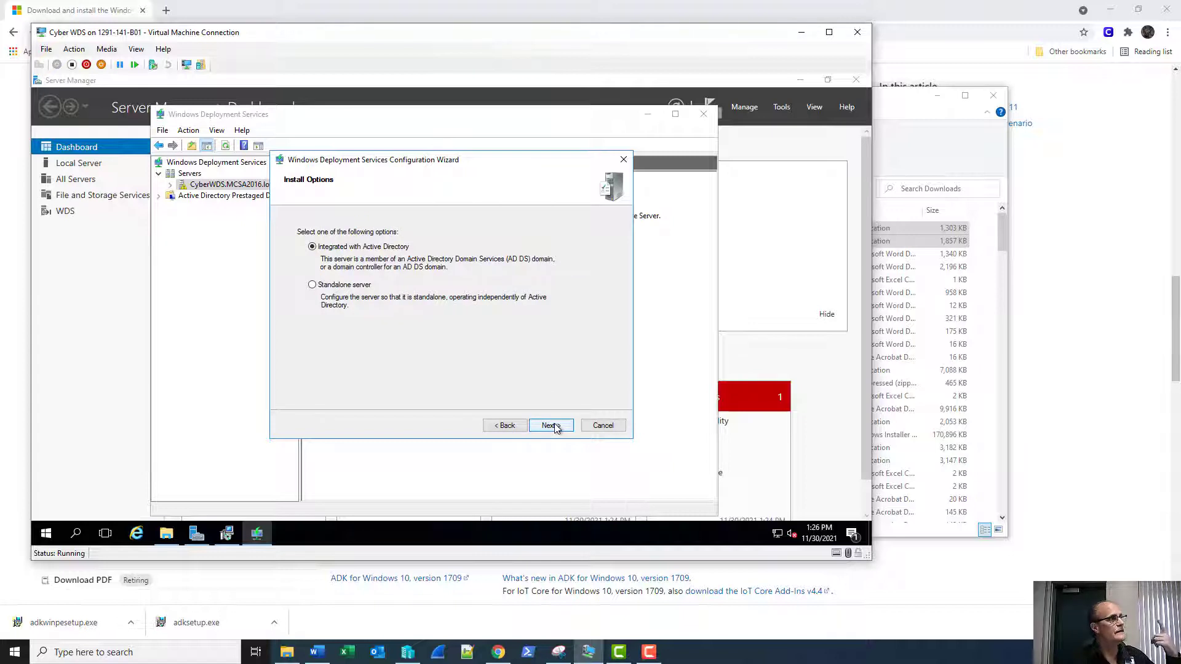
left_click(553, 425)
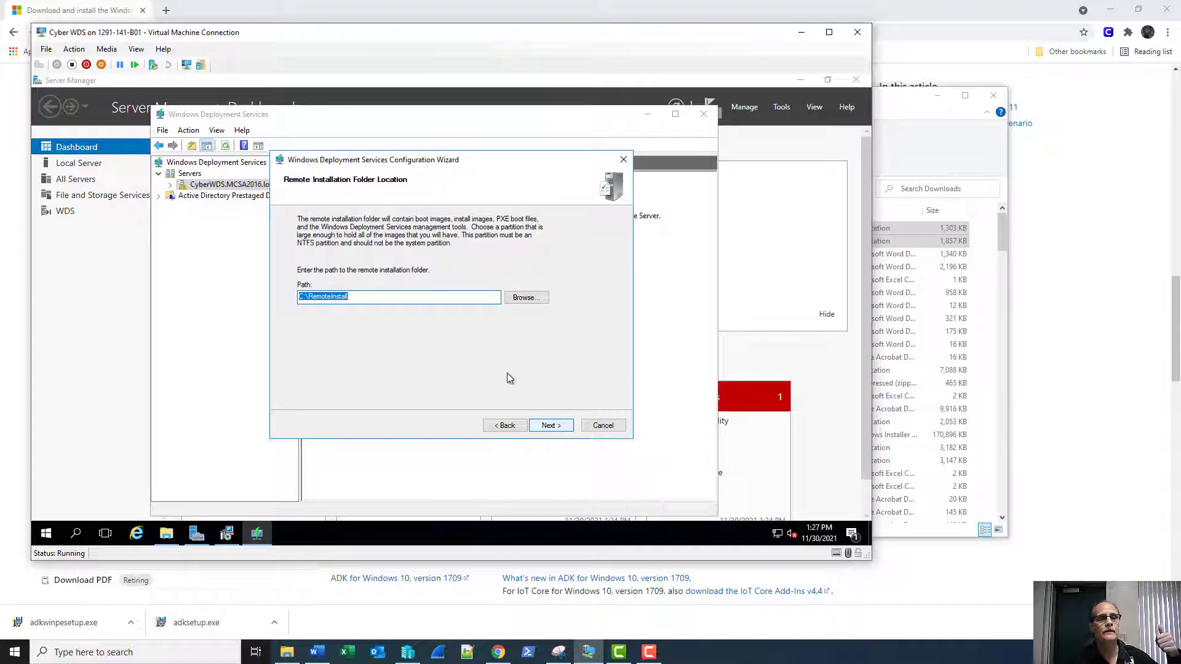
left_click(303, 297)
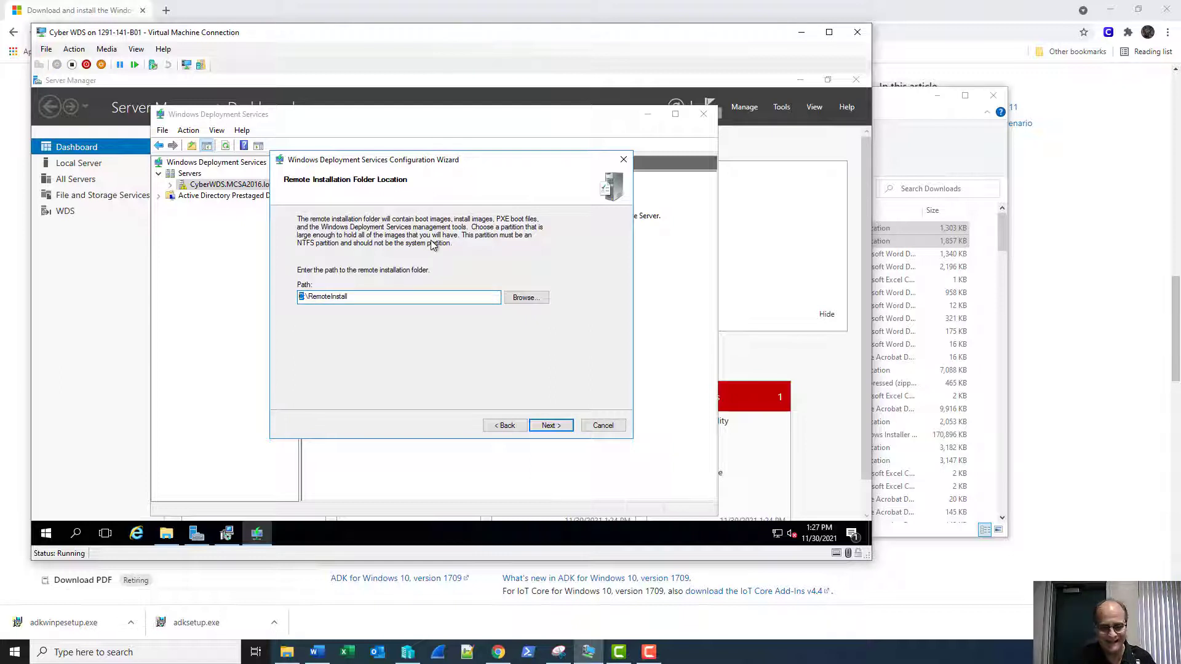
type("D")
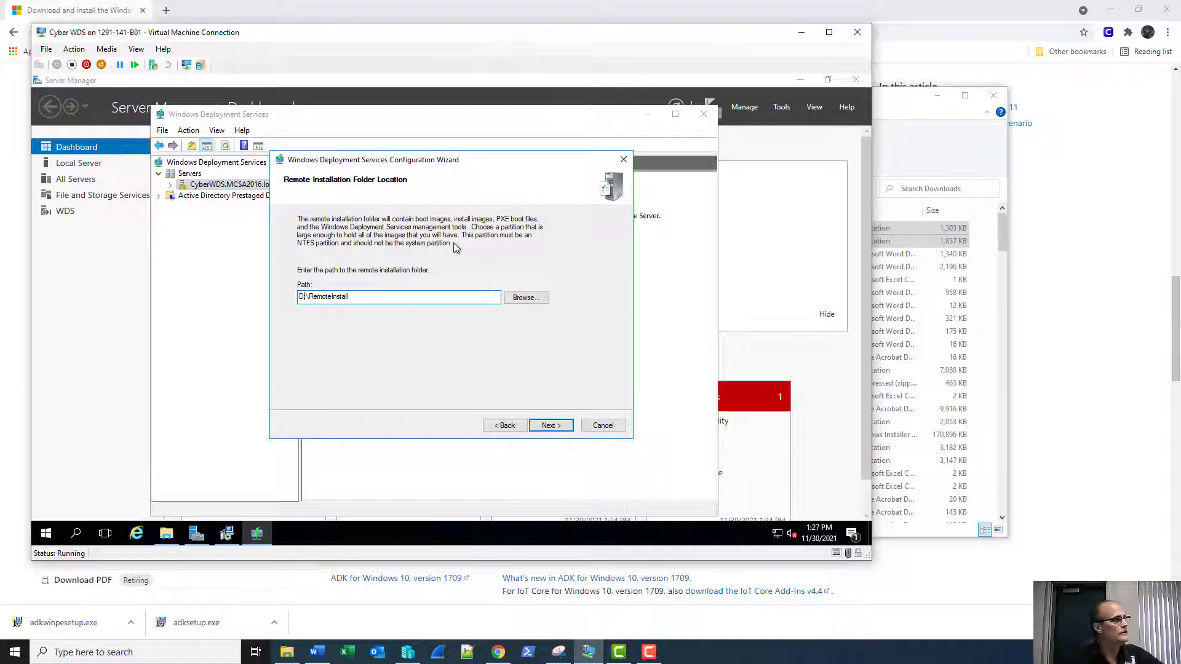
left_click(550, 426)
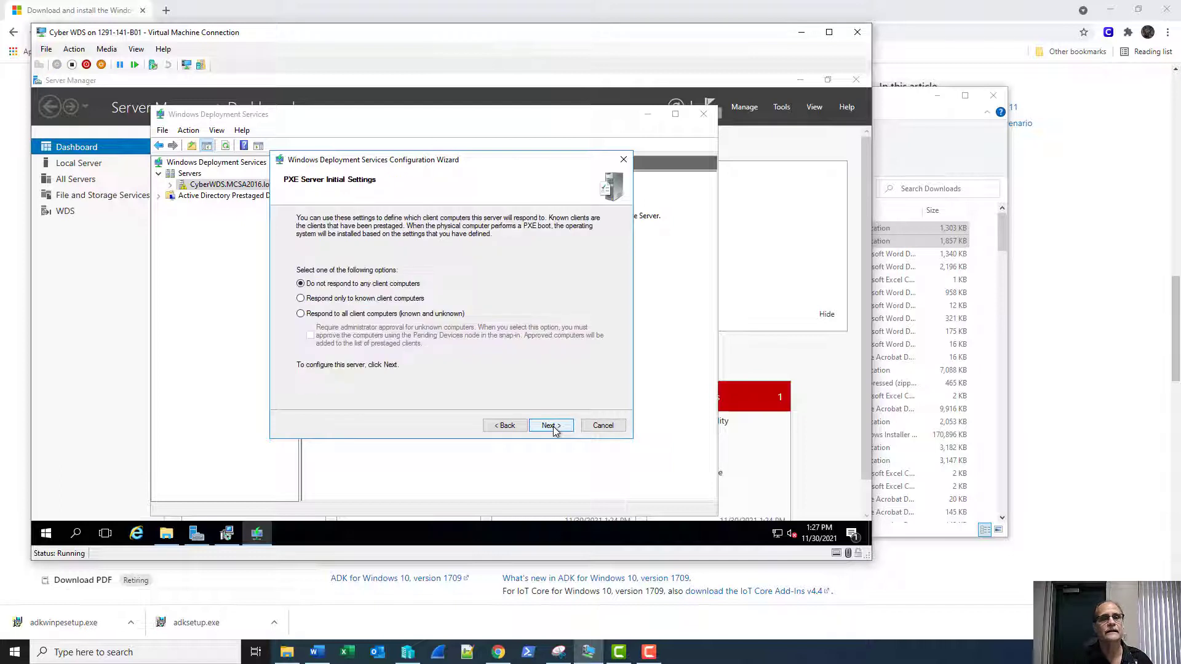
Respond to all client computers with administrator approval, skip adding images, and finish the wizard.
left_click(322, 315)
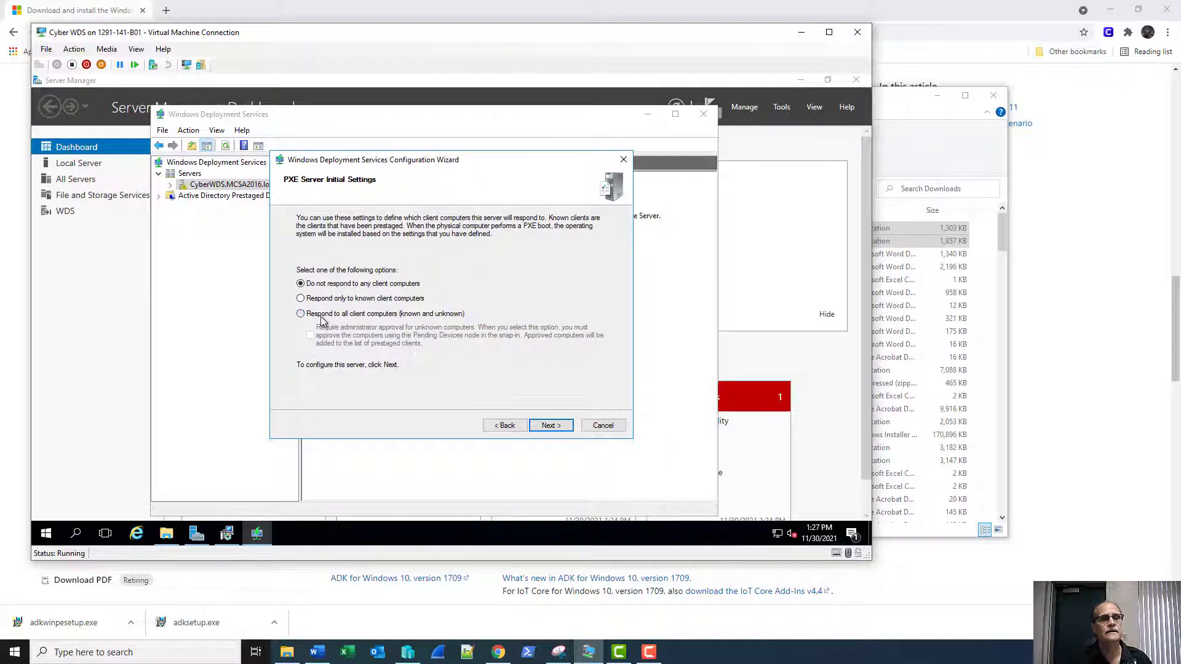
left_click(311, 337)
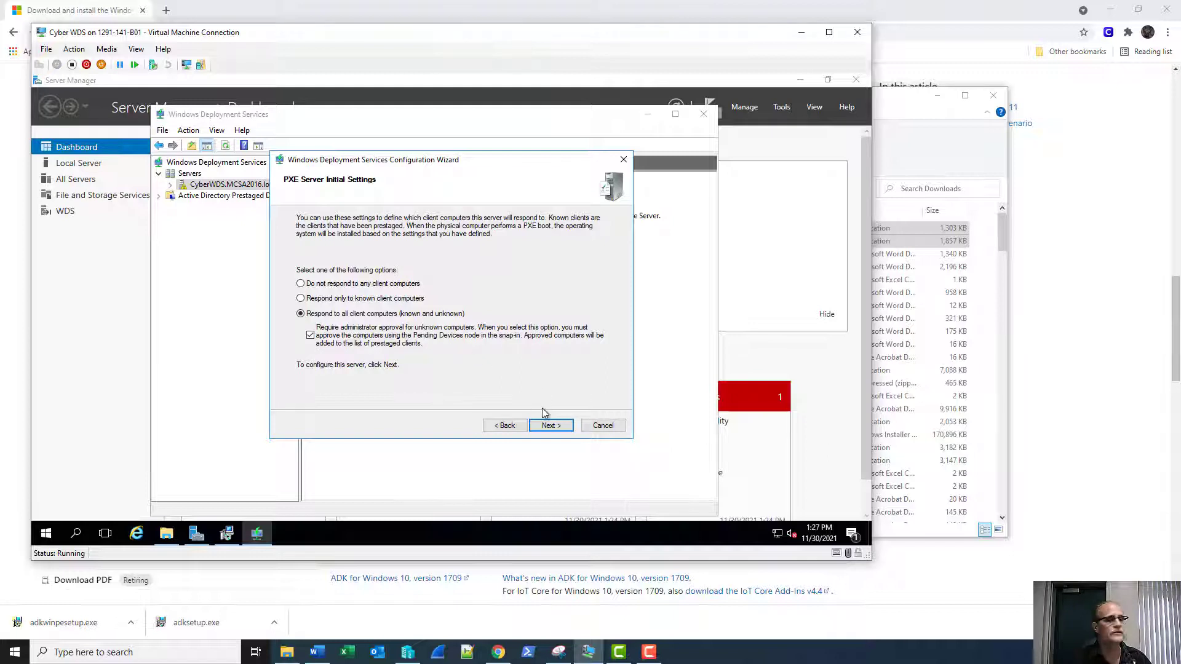
left_click(549, 426)
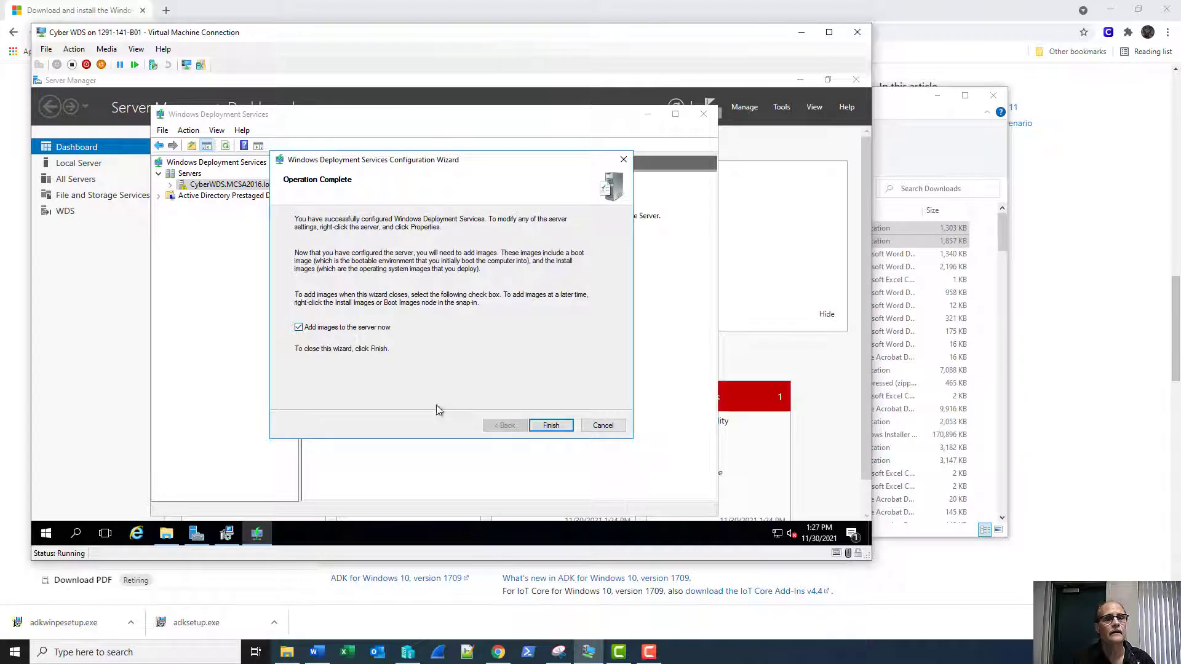
left_click(299, 327)
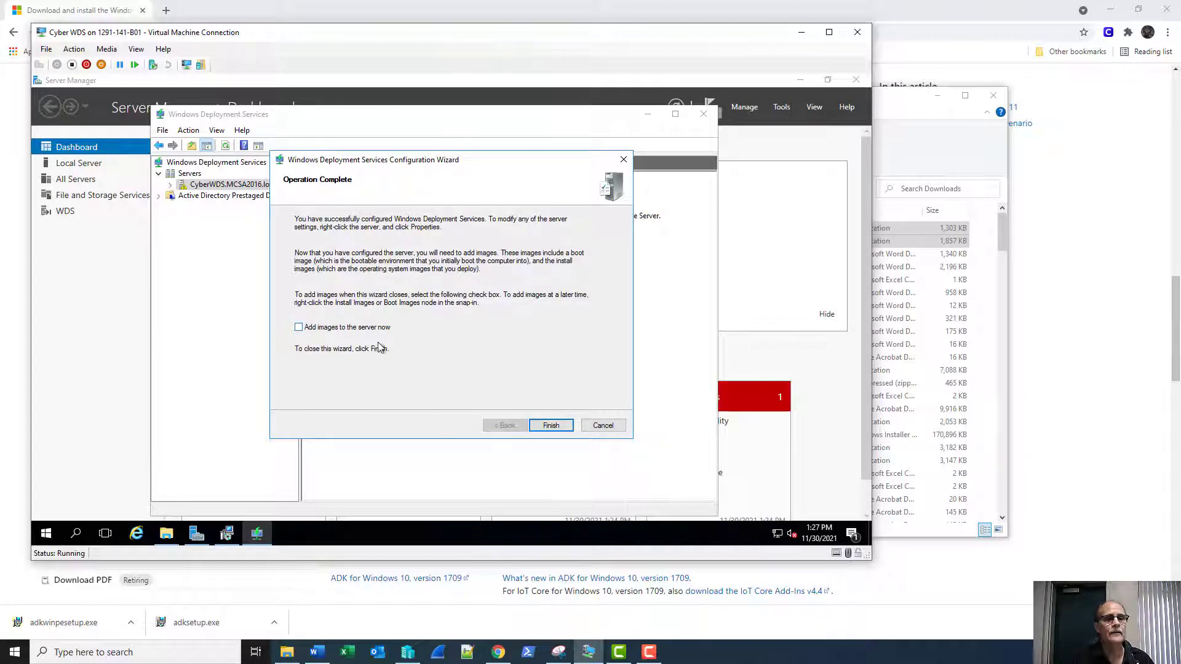
left_click(550, 425)
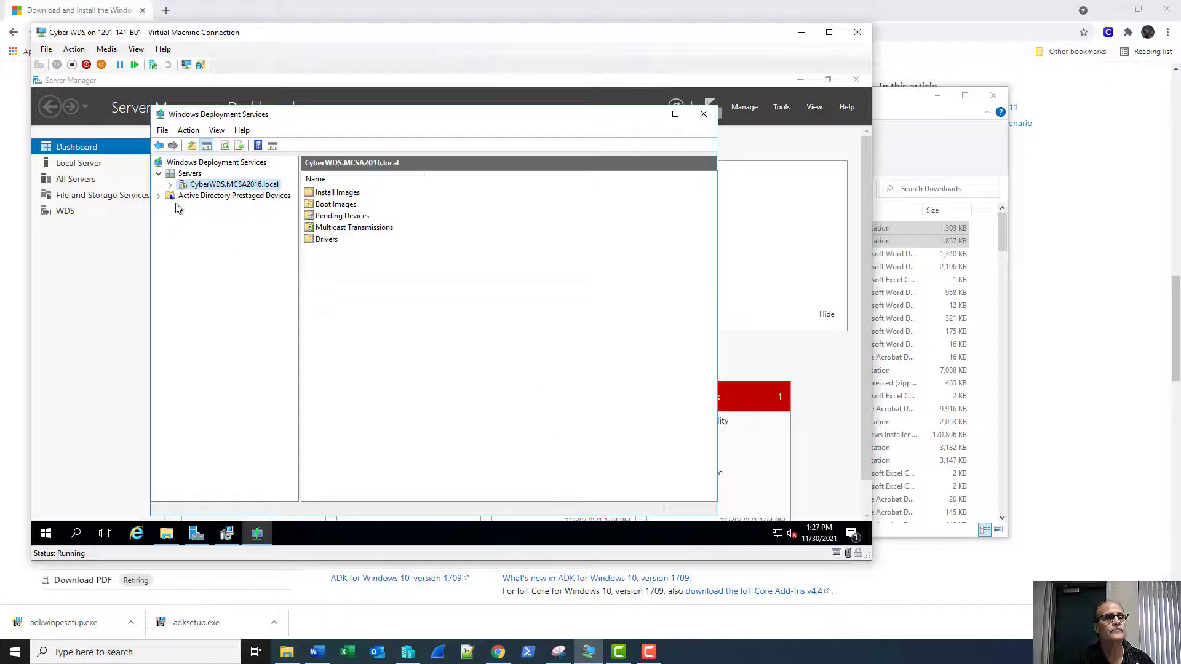
Expand CyberWDS to check the empty Boot Images and Install Images, then close the ADK welcome window.
left_click(169, 185)
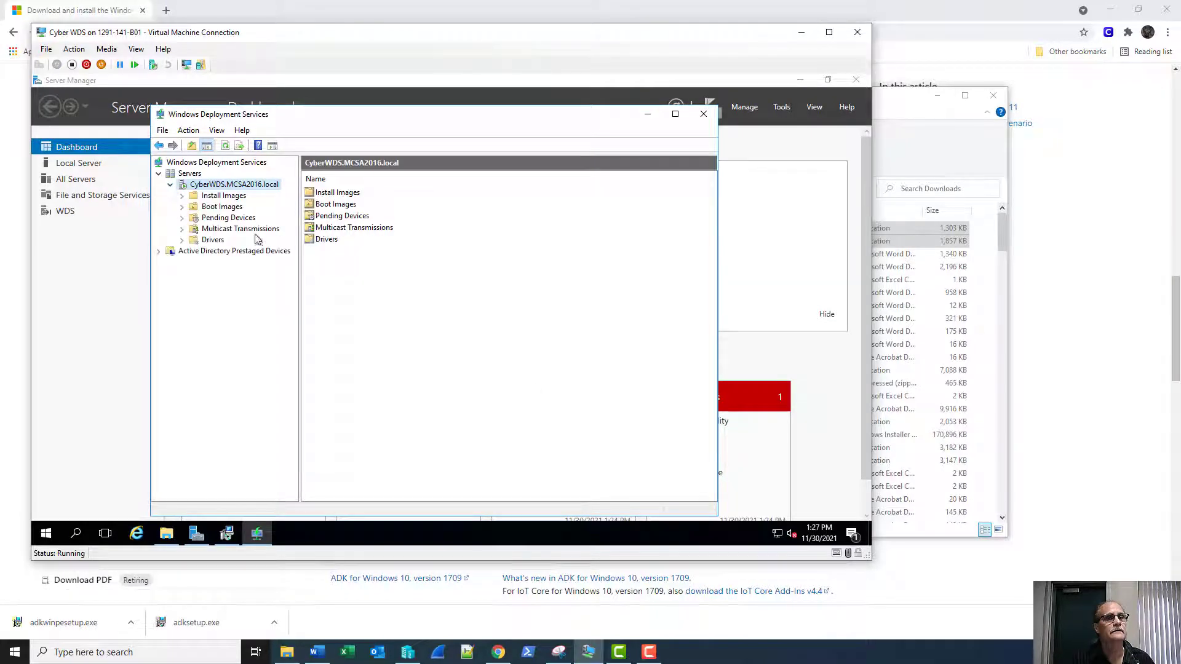
left_click(193, 208)
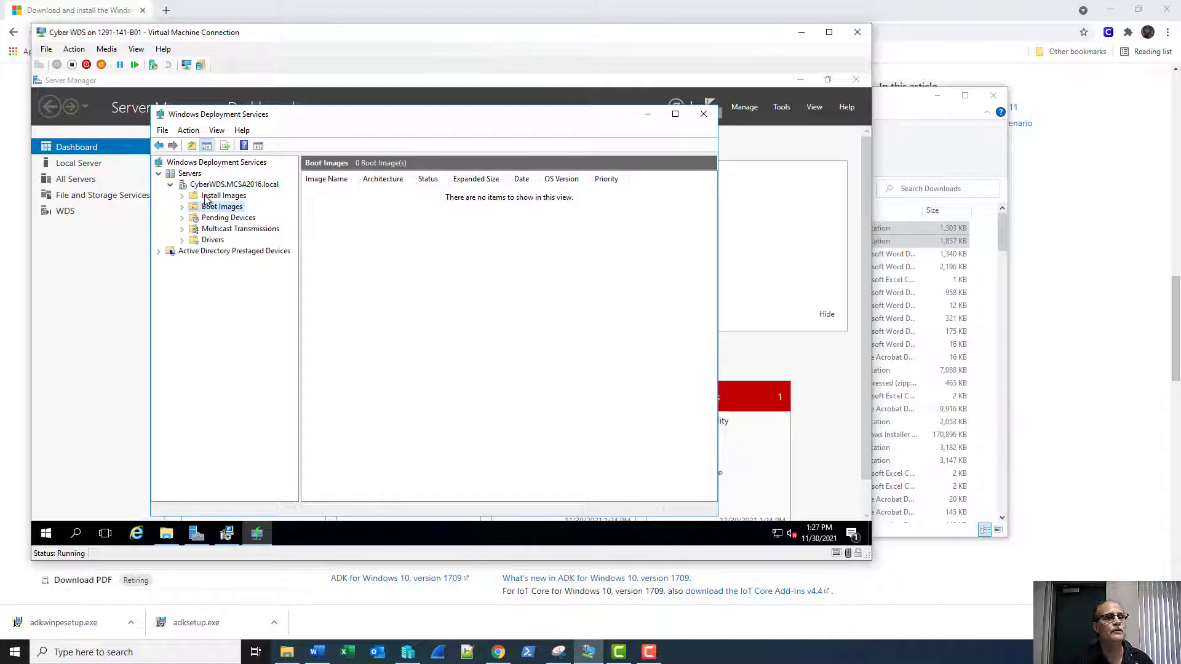
left_click(192, 198)
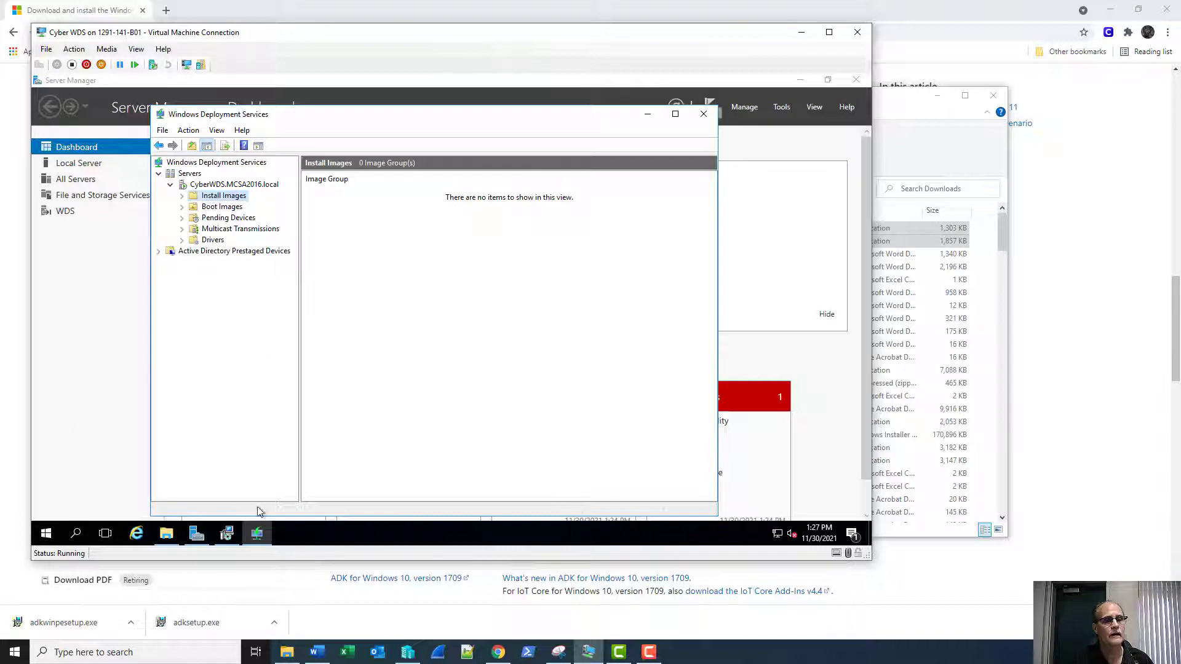
left_click(227, 534)
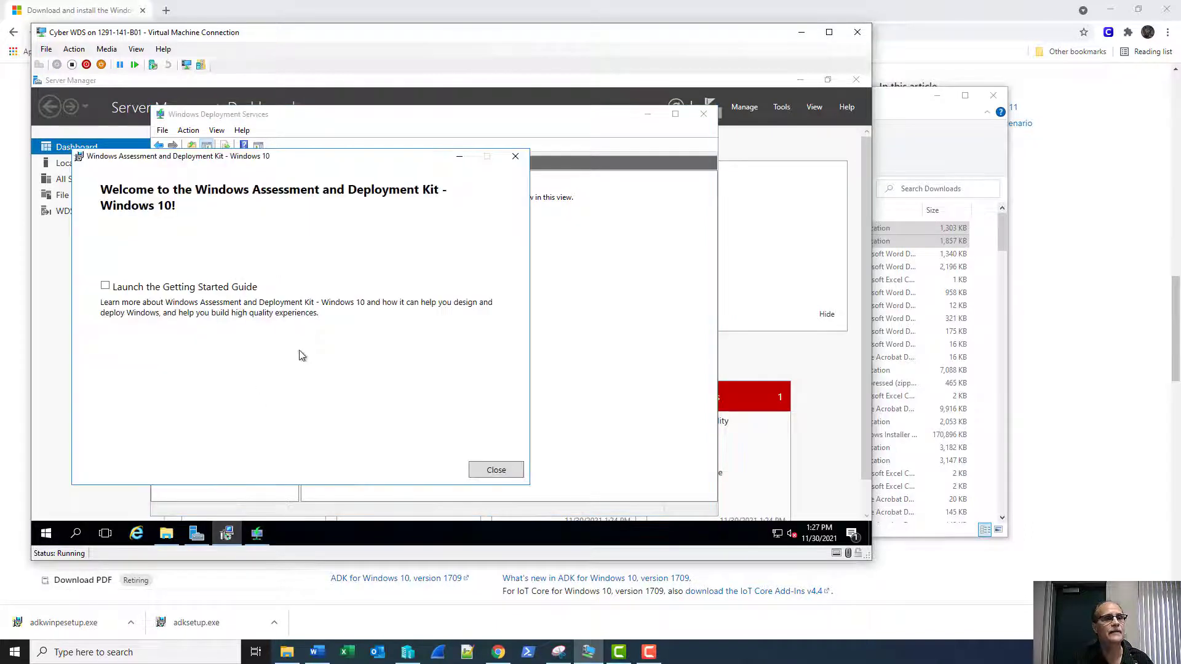
left_click(495, 471)
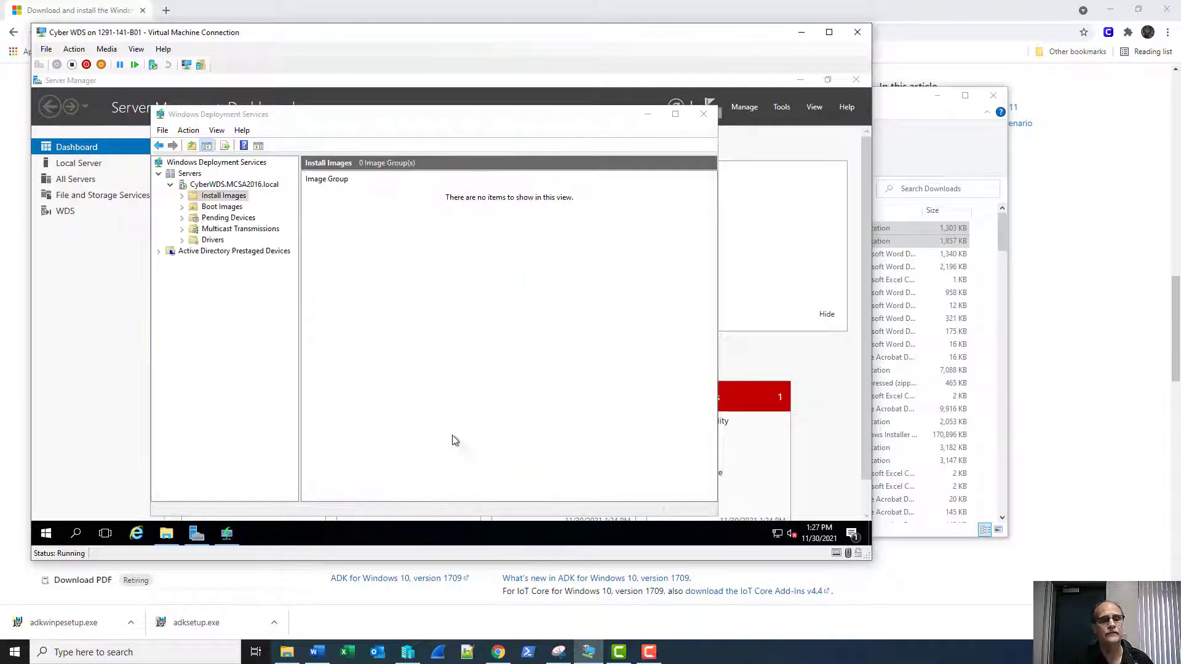
Run adkwinpesetup from D:\Tmp with the default path, no usage data, accepted license, and approve elevation.
left_click(166, 533)
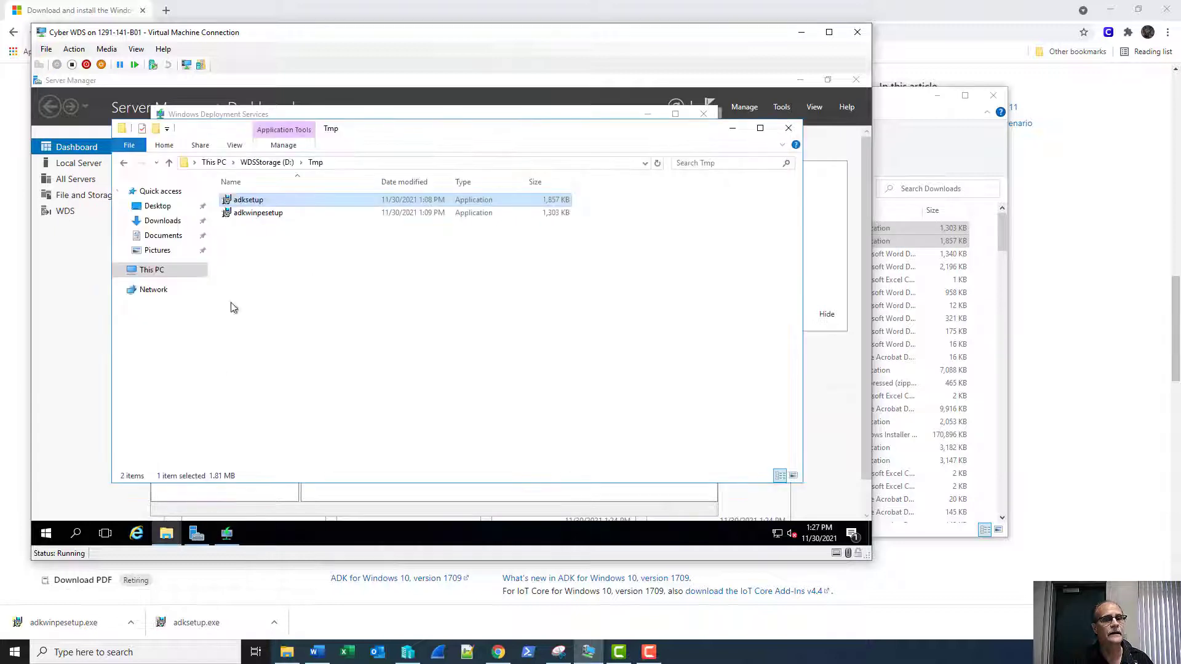
double_click(243, 214)
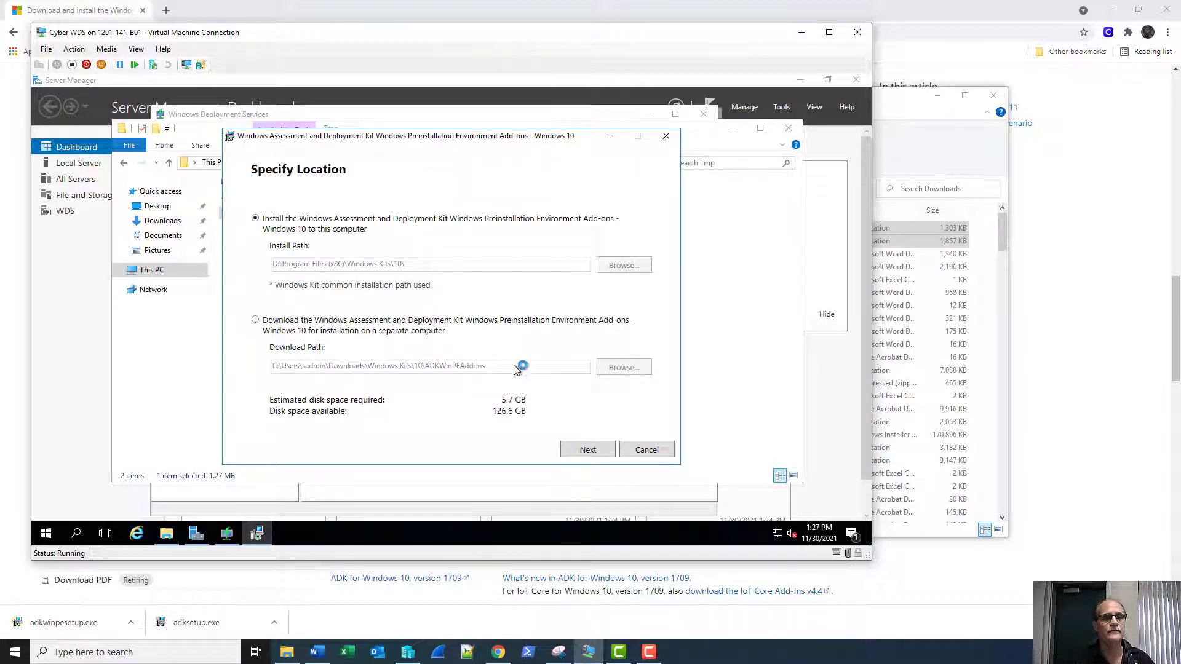
left_click(587, 450)
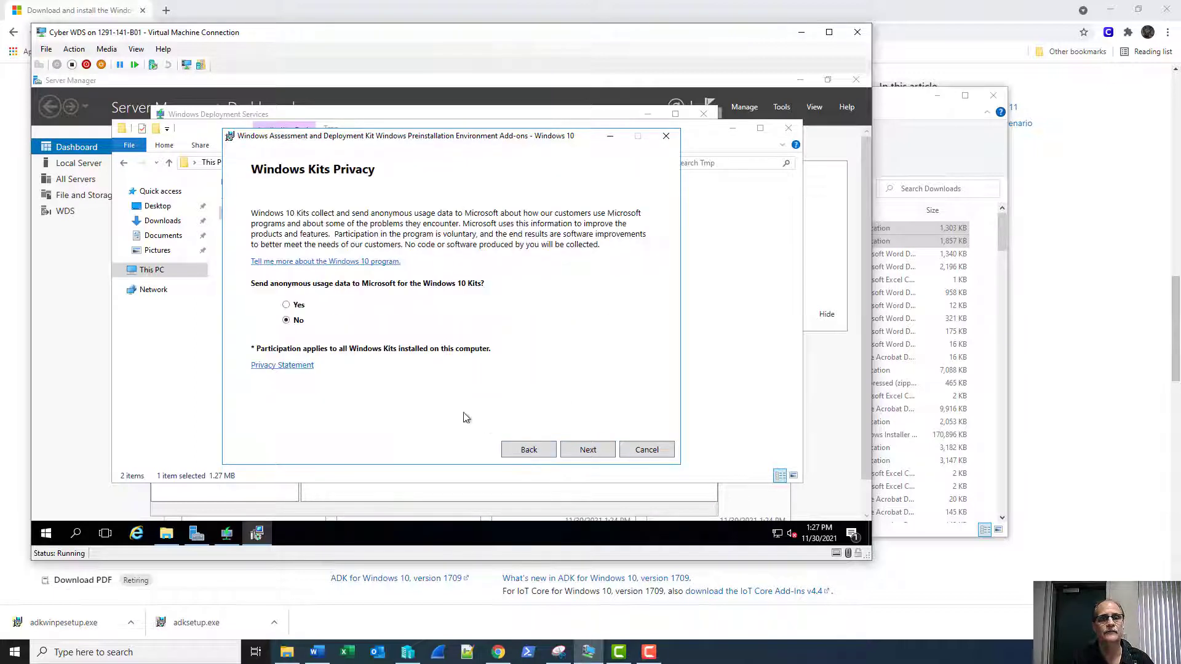
left_click(587, 450)
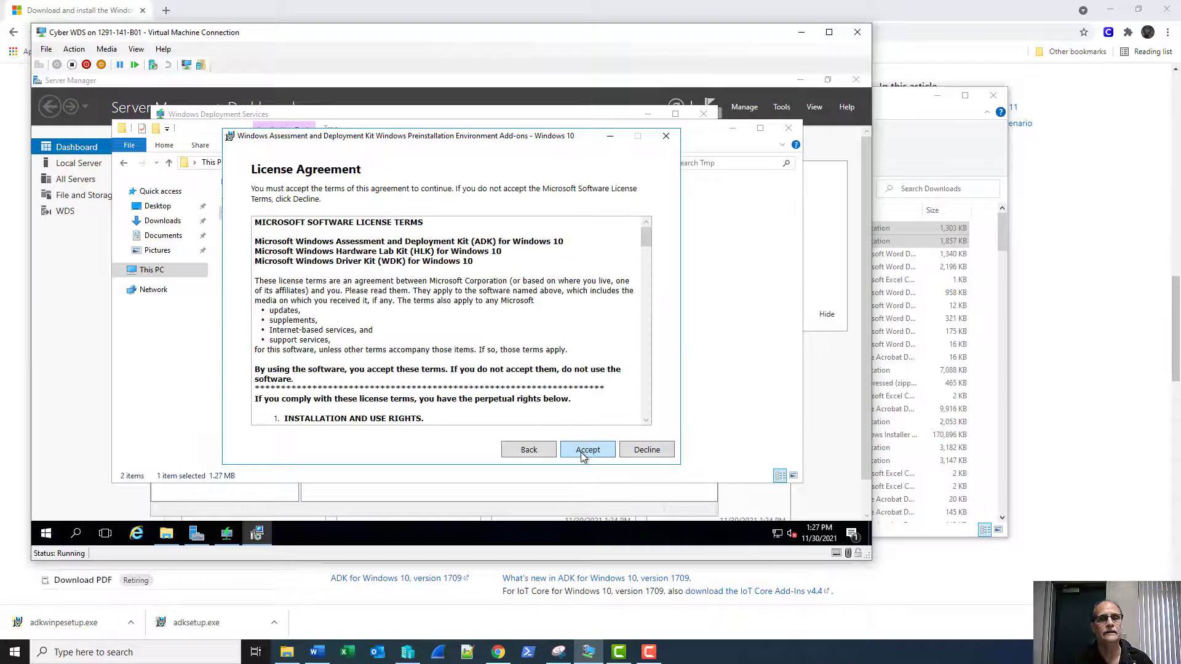
left_click(588, 450)
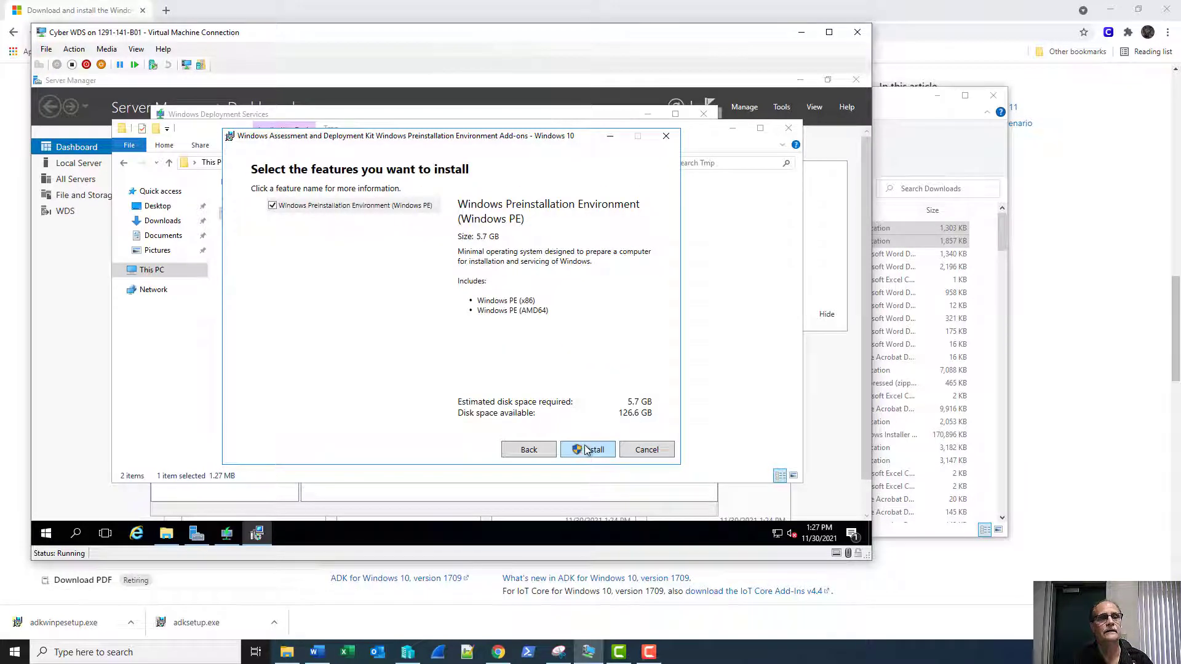
left_click(587, 450)
left_click(411, 394)
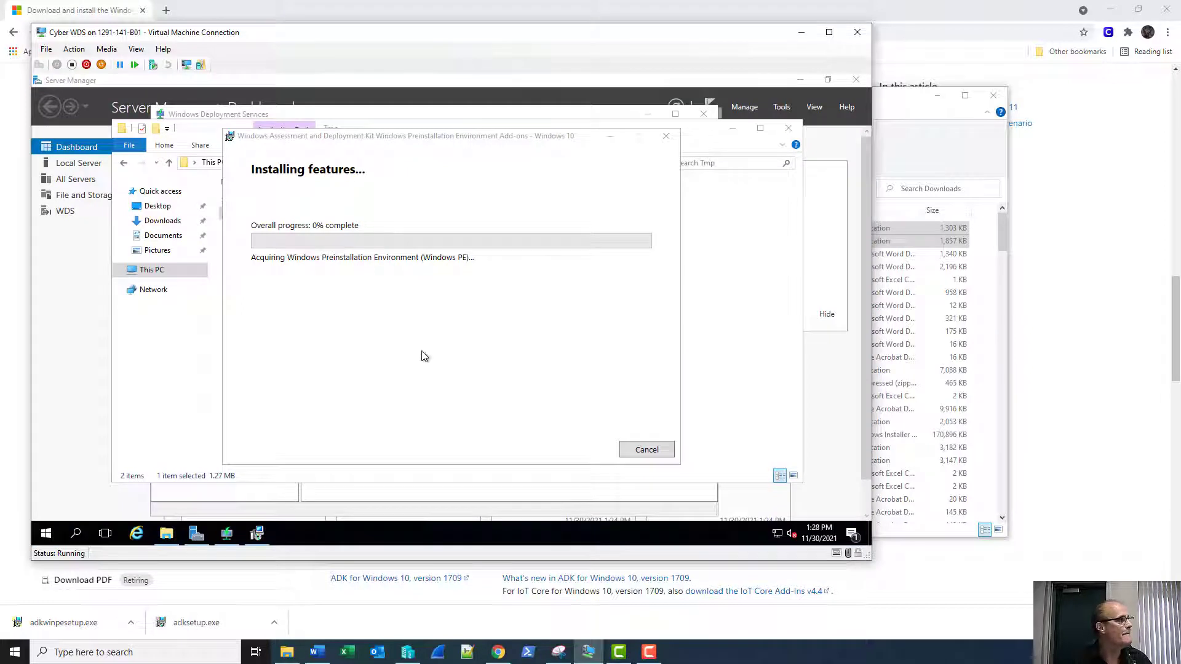
Add a SCSI DVD drive to Cyber WDS using the Windows 10 19043 ISO image file.
left_click(46, 50)
left_click(61, 62)
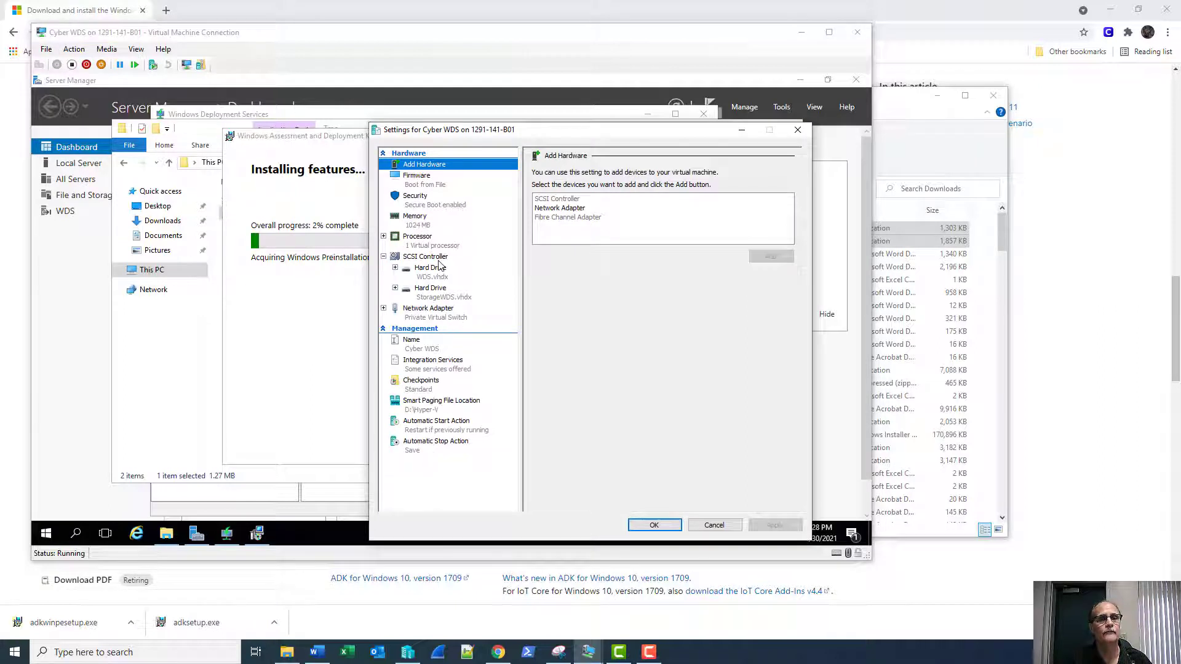
left_click(493, 257)
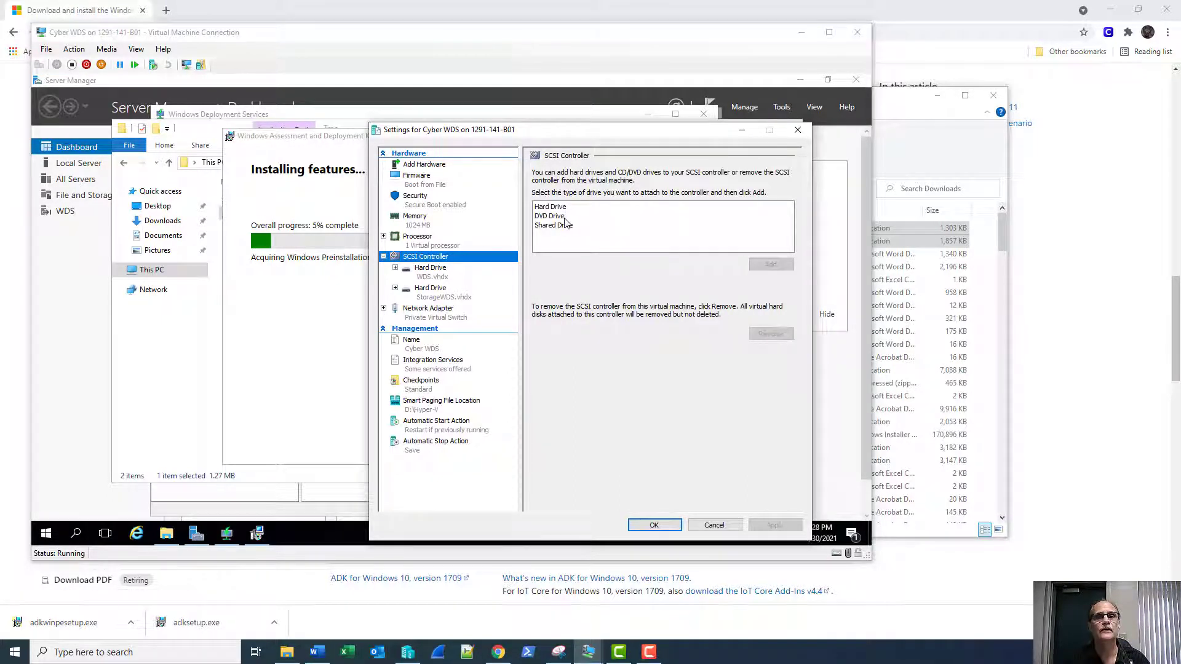
left_click(557, 217)
left_click(770, 264)
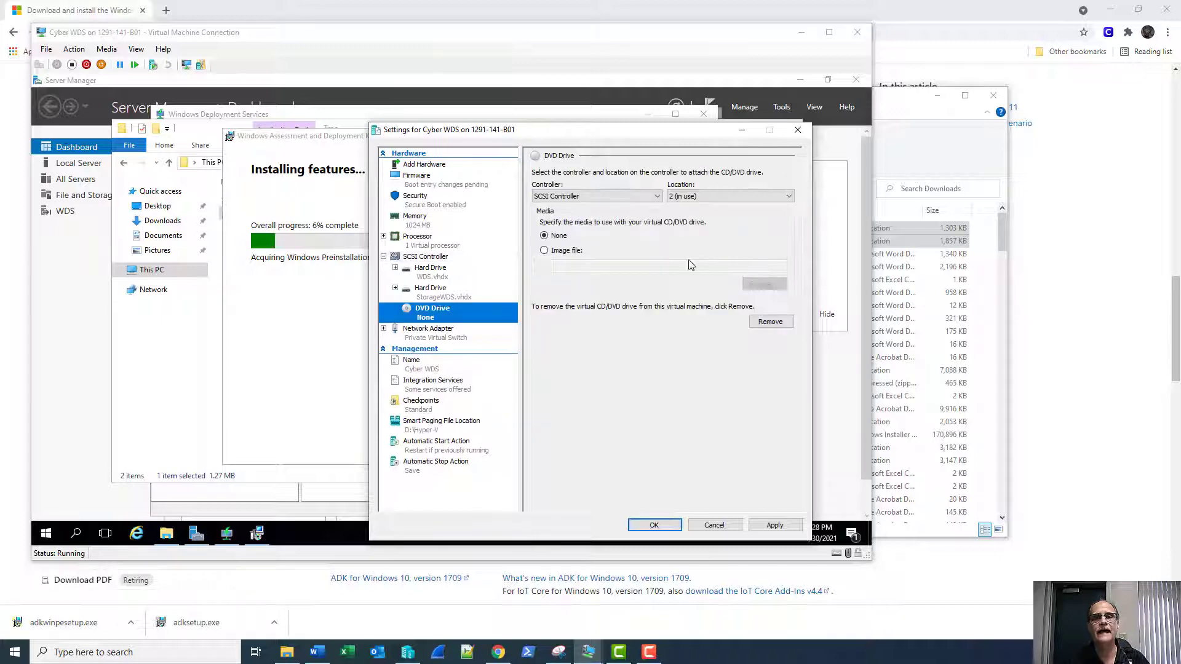
left_click(561, 250)
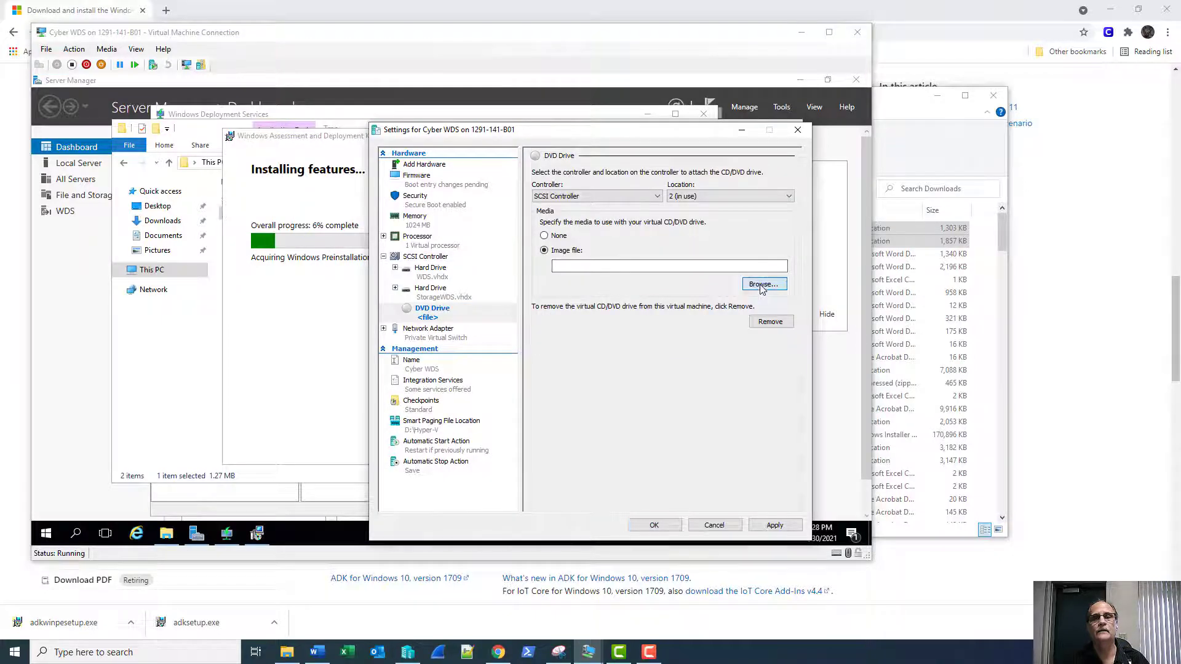
left_click(762, 284)
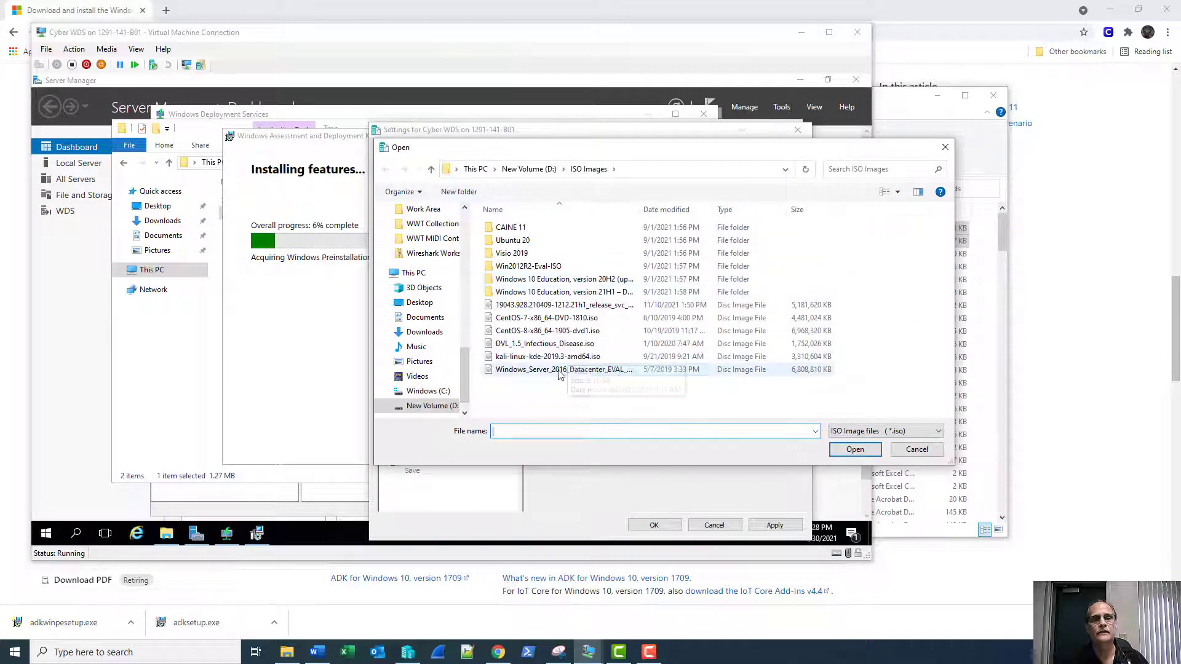
left_click(701, 370)
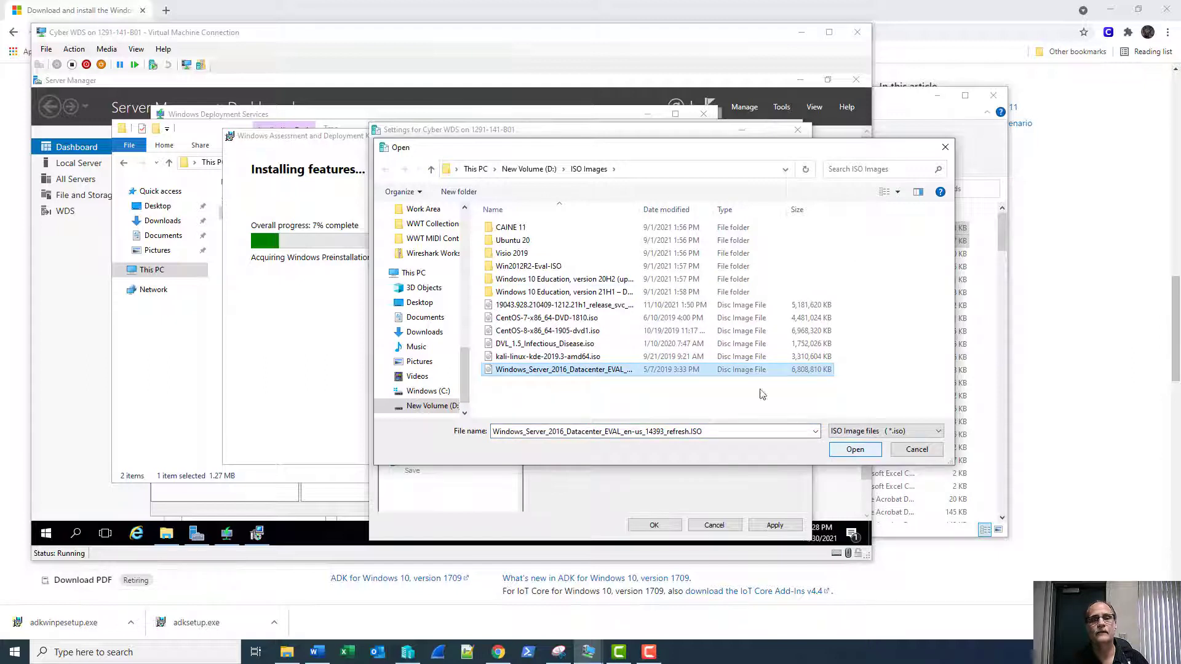
left_click(524, 308)
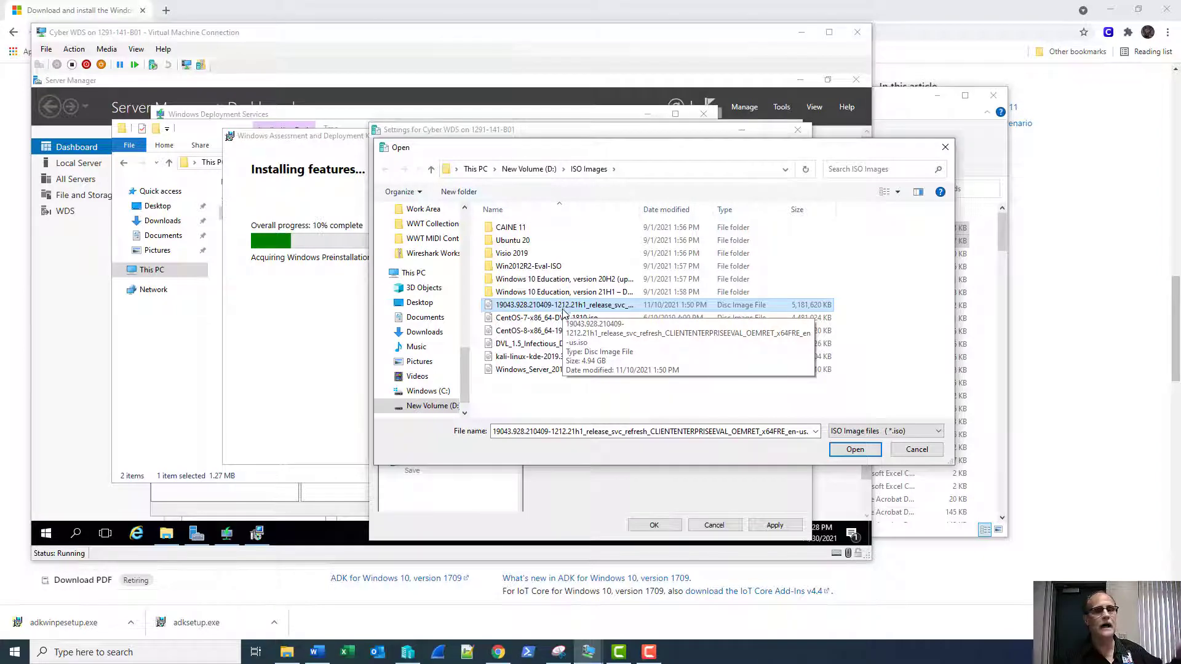
left_click(838, 450)
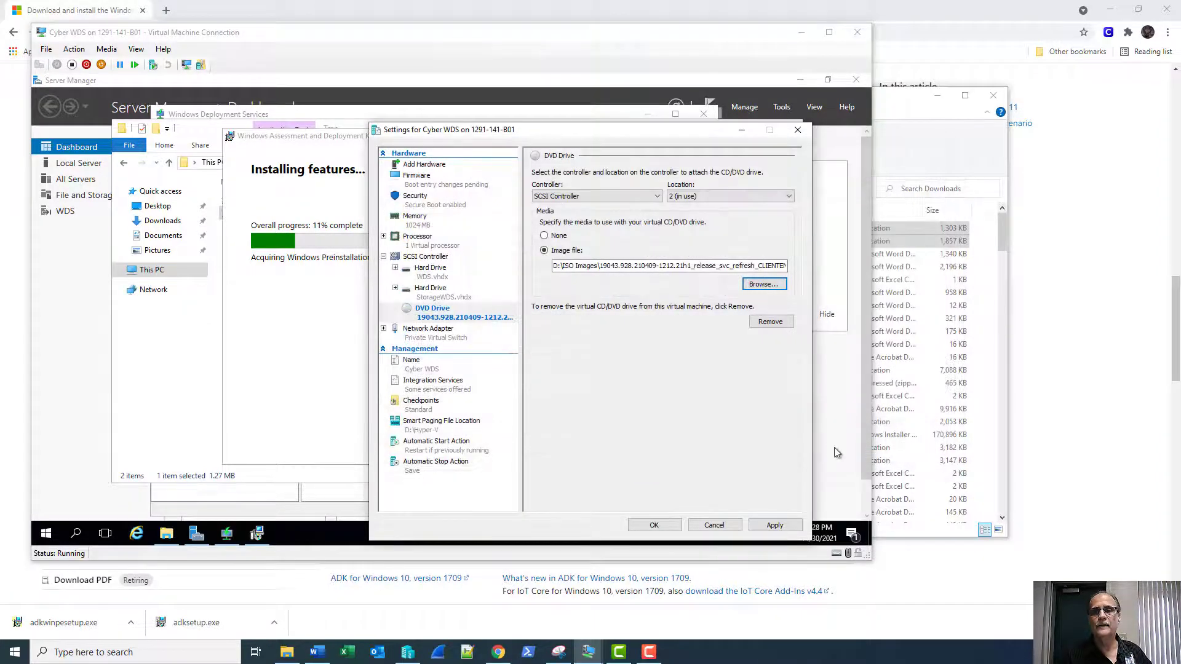
left_click(656, 525)
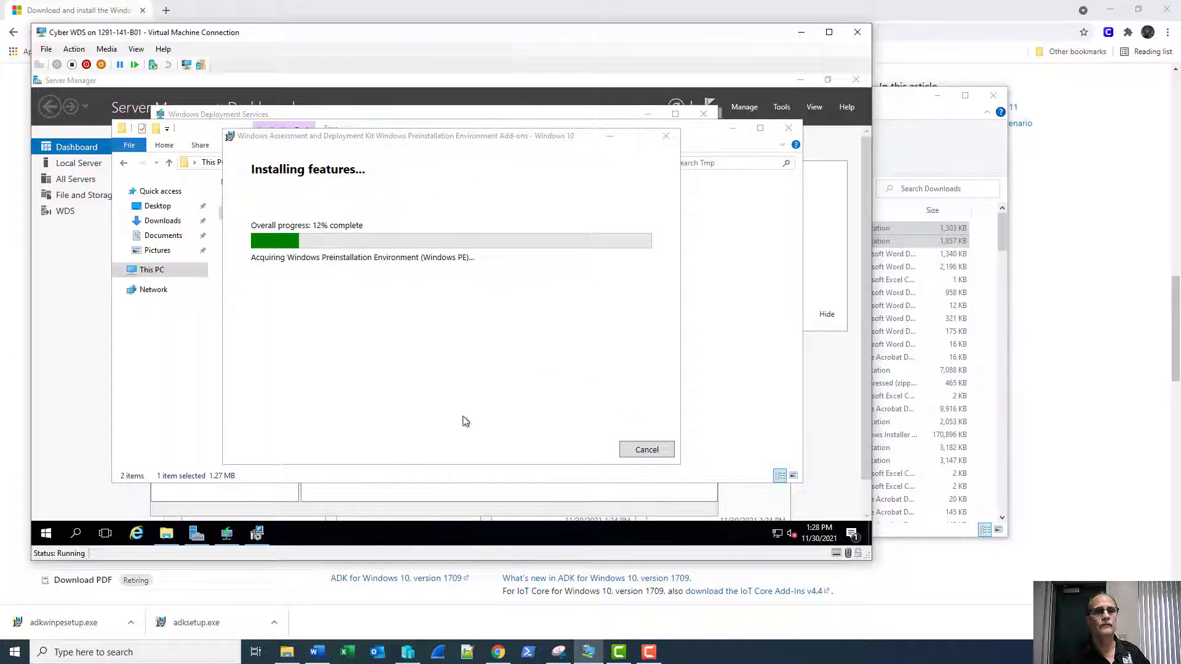
Open the sources folder on DVD Drive (E:) in File Explorer.
left_click(167, 533)
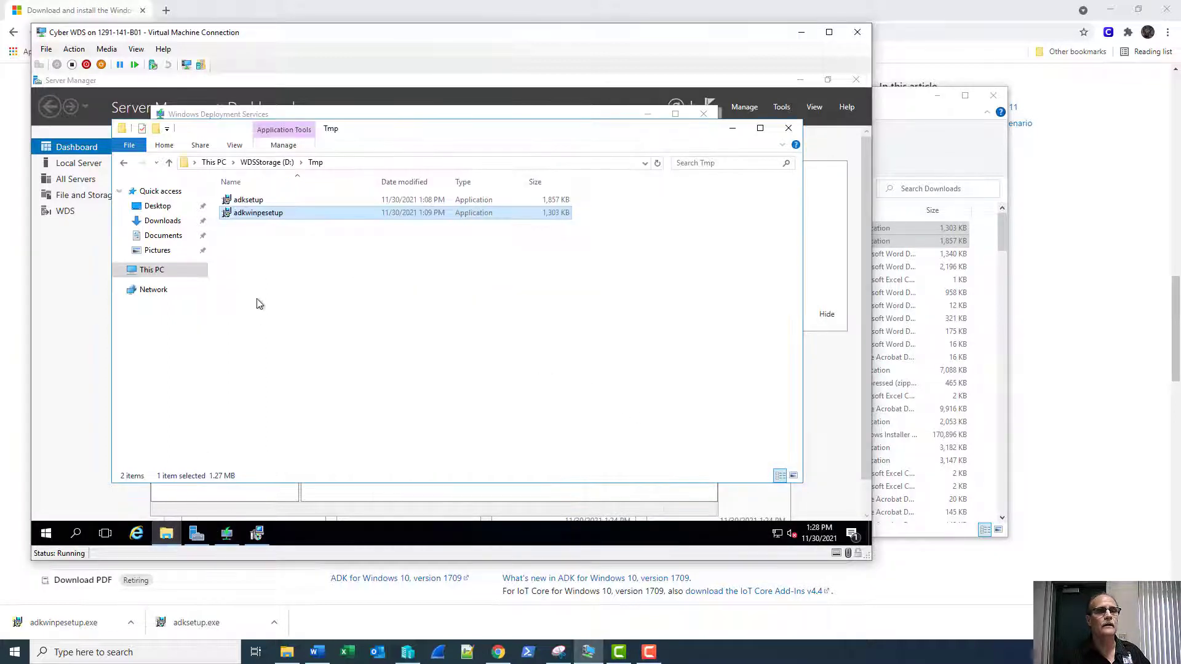
left_click(141, 272)
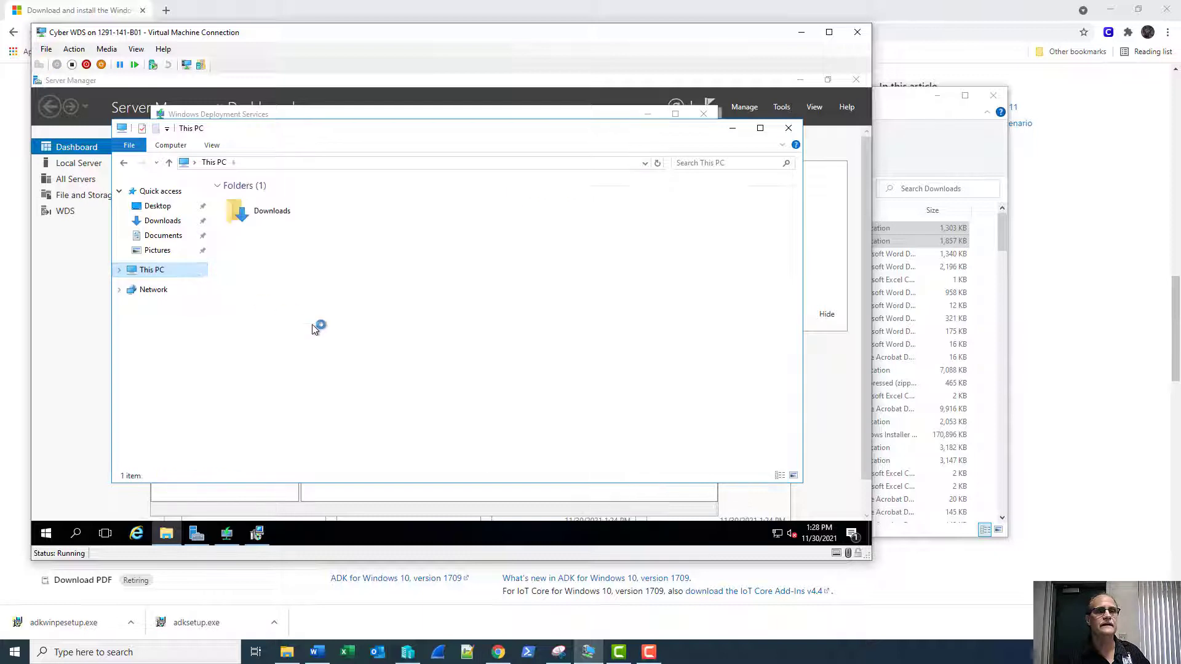
left_click(585, 302)
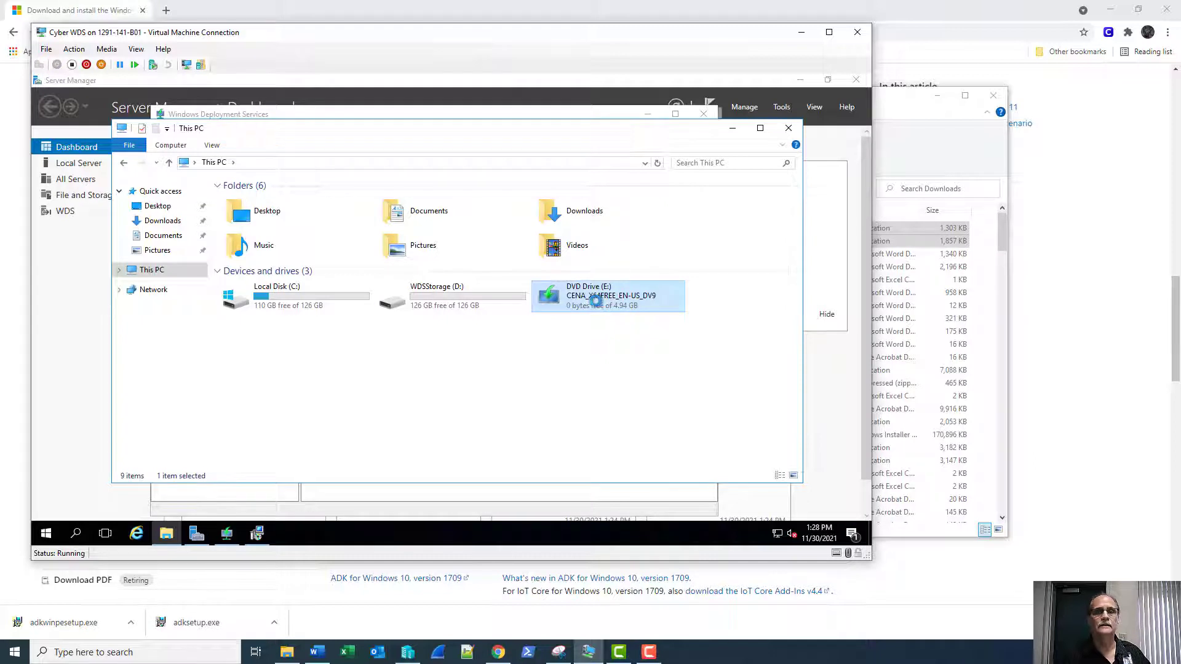
right_click(587, 303)
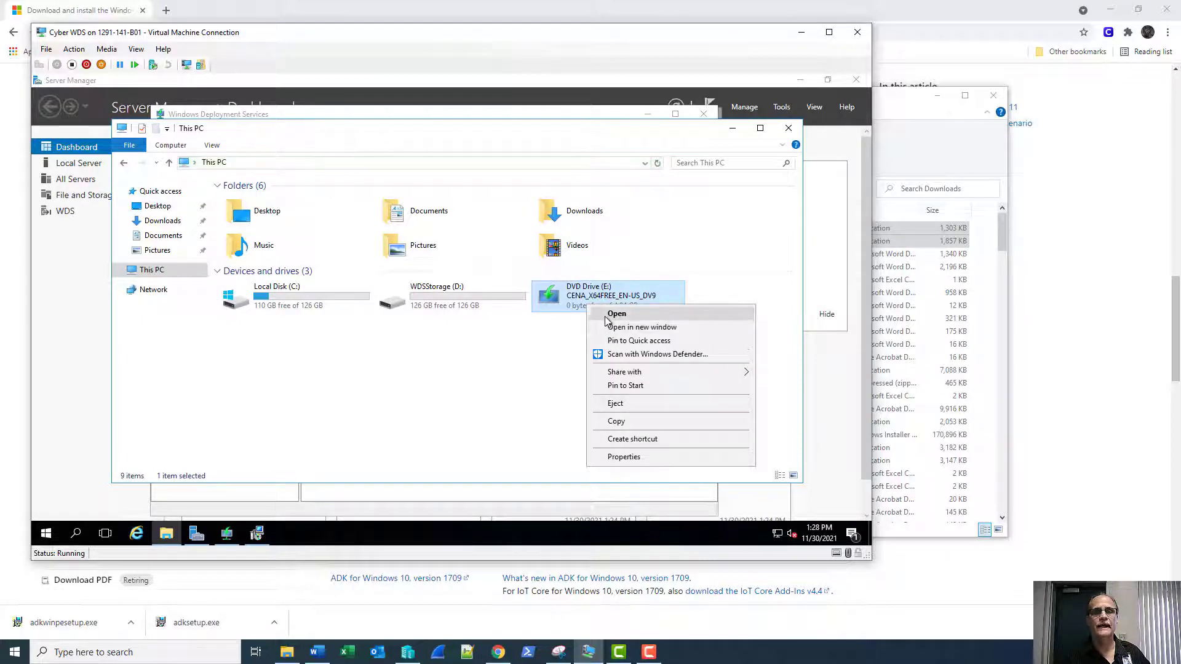
left_click(606, 314)
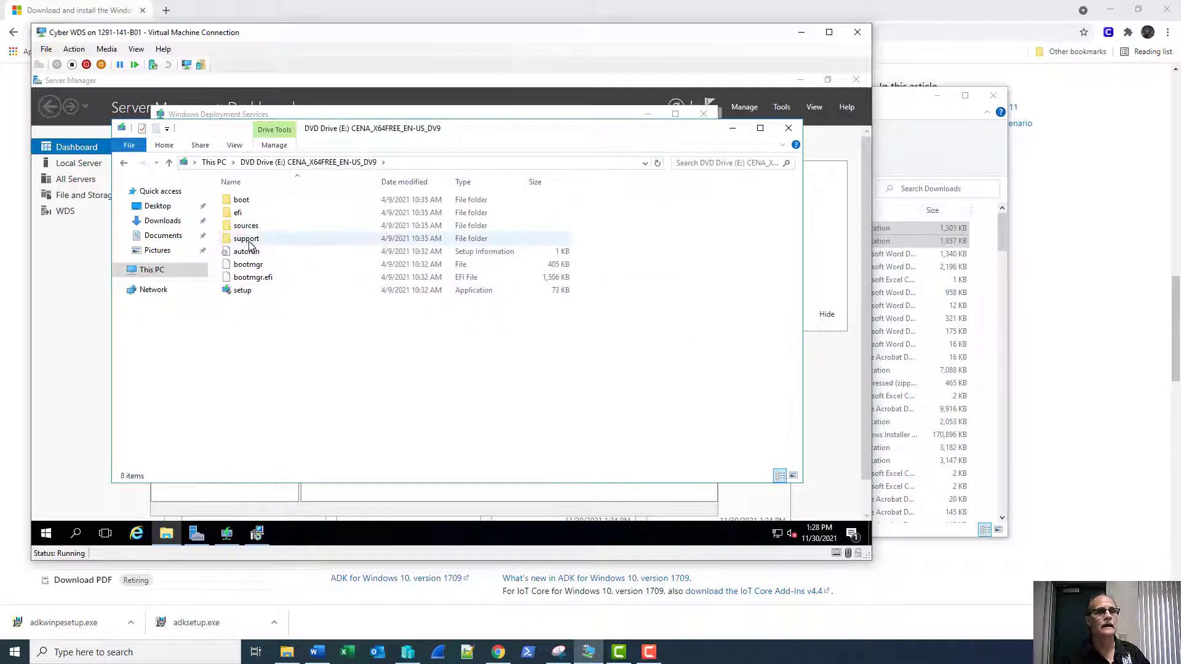
double_click(245, 225)
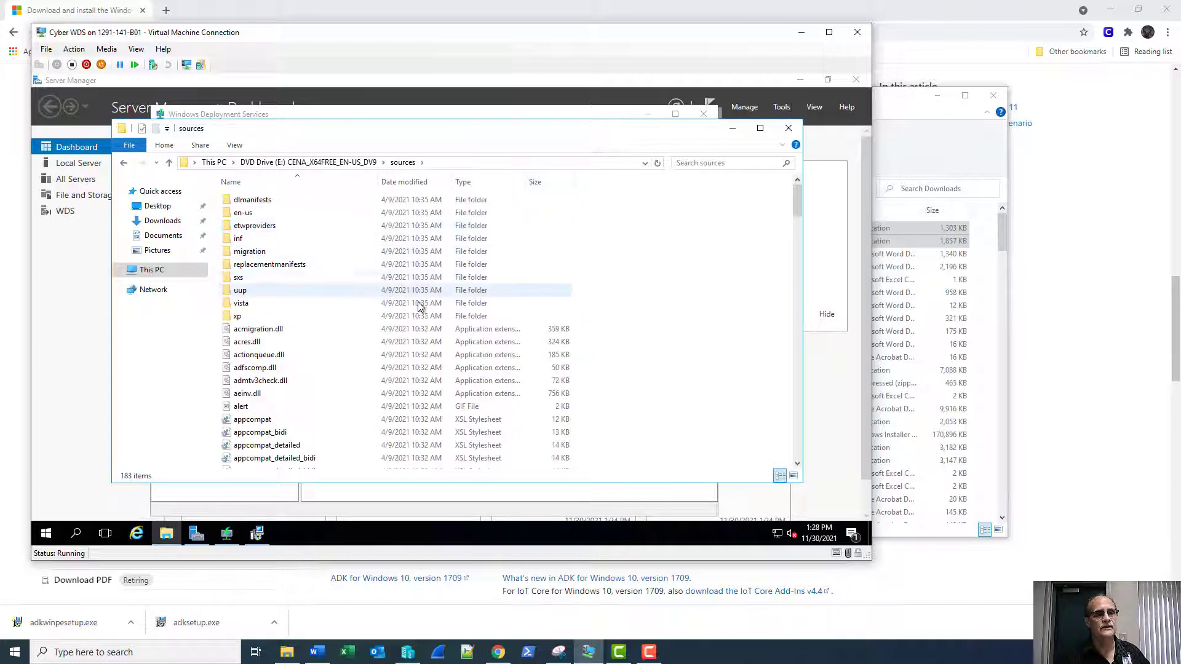
Select and copy boot.wim and install.wim, then return to This PC.
scroll(412, 308, "down", 5)
scroll(413, 311, "down", 6)
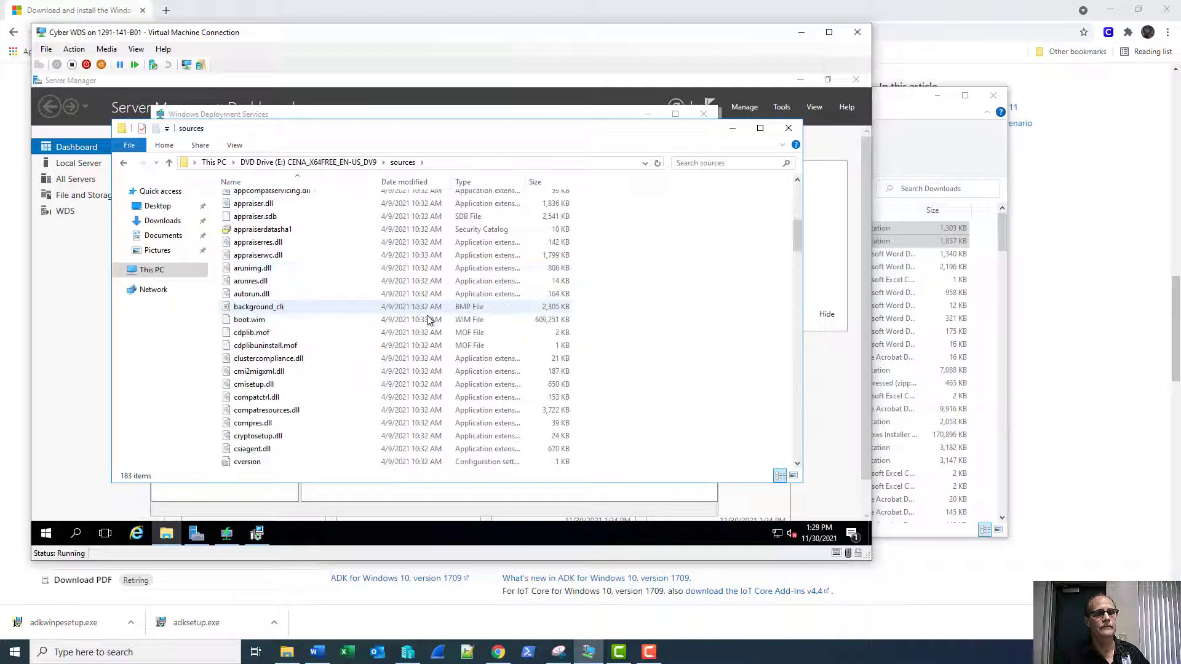
scroll(421, 319, "up", 3)
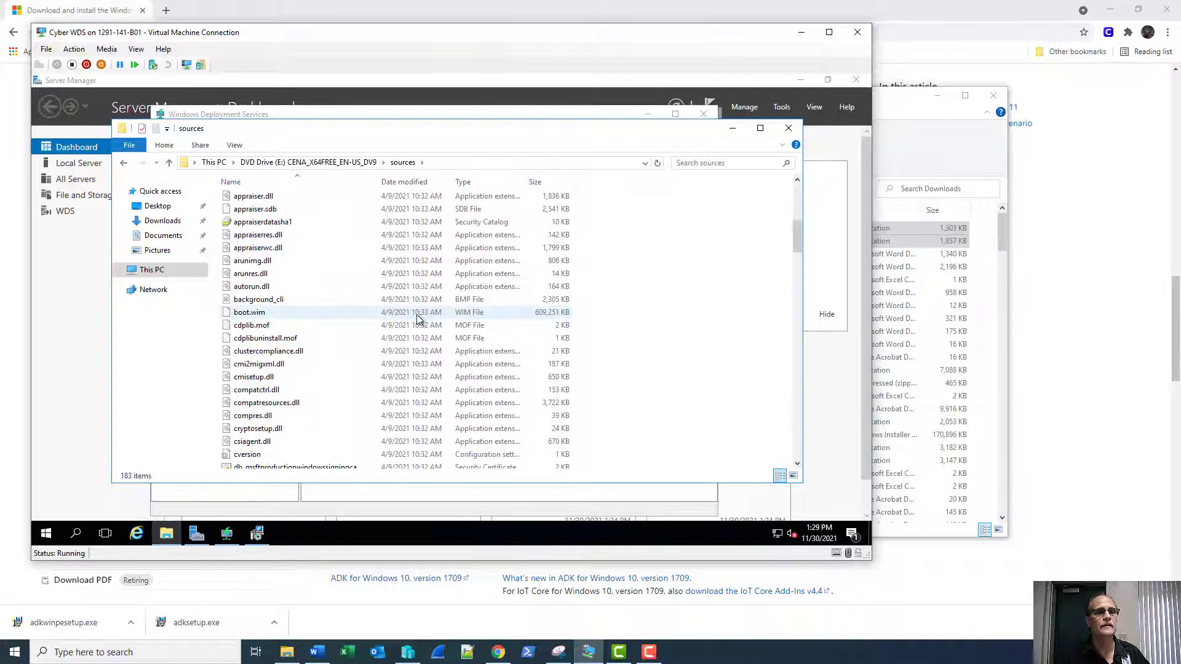
left_click(329, 314)
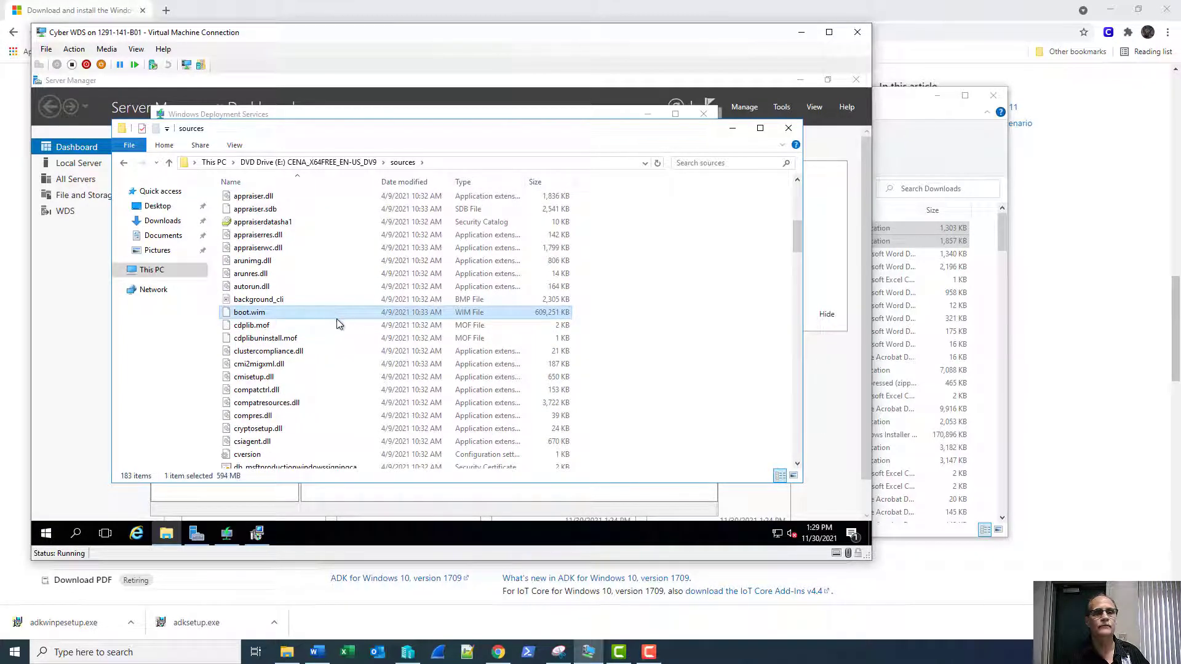
scroll(460, 350, "down", 12)
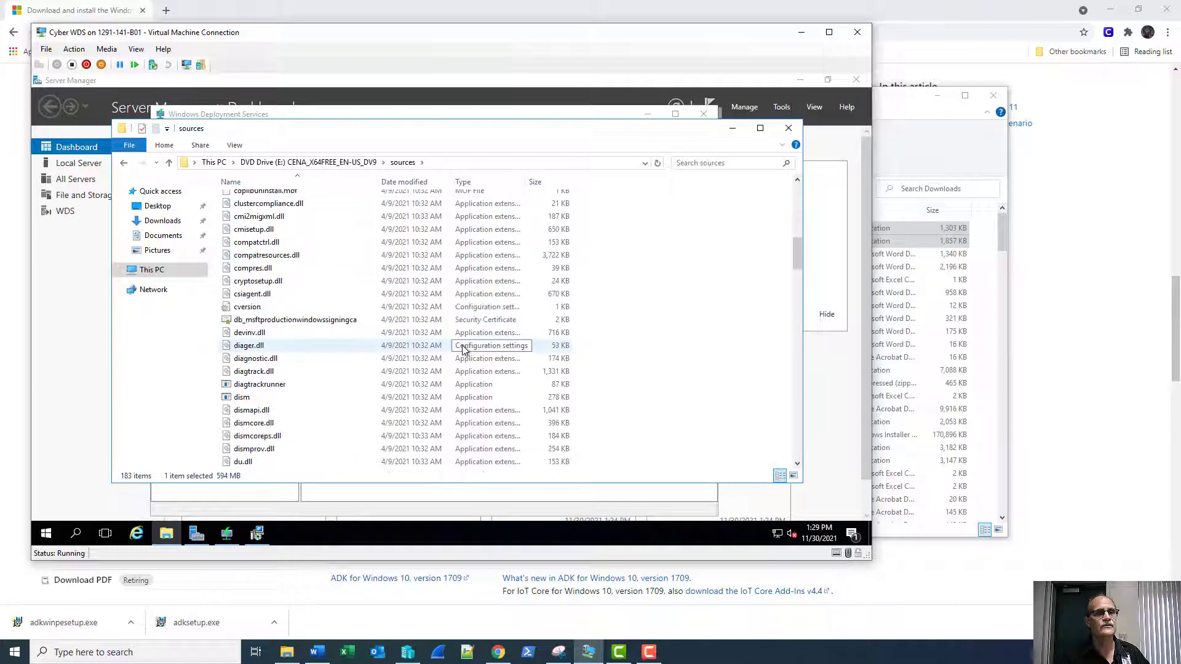
scroll(463, 350, "down", 2)
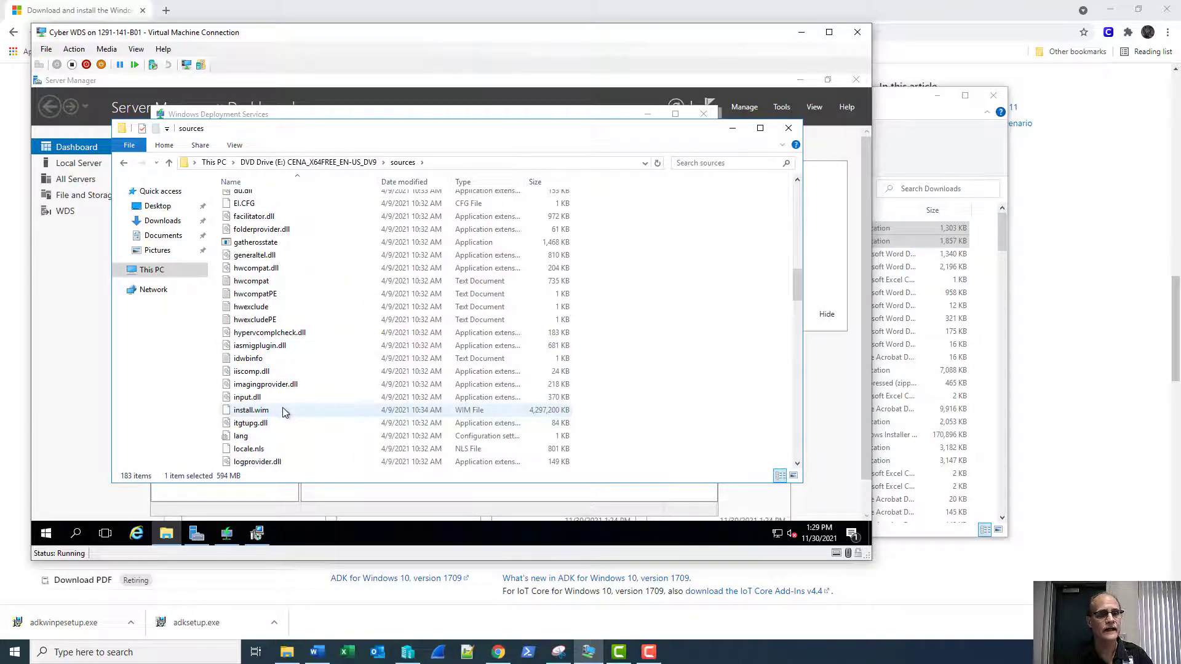
mouse_move(289, 412)
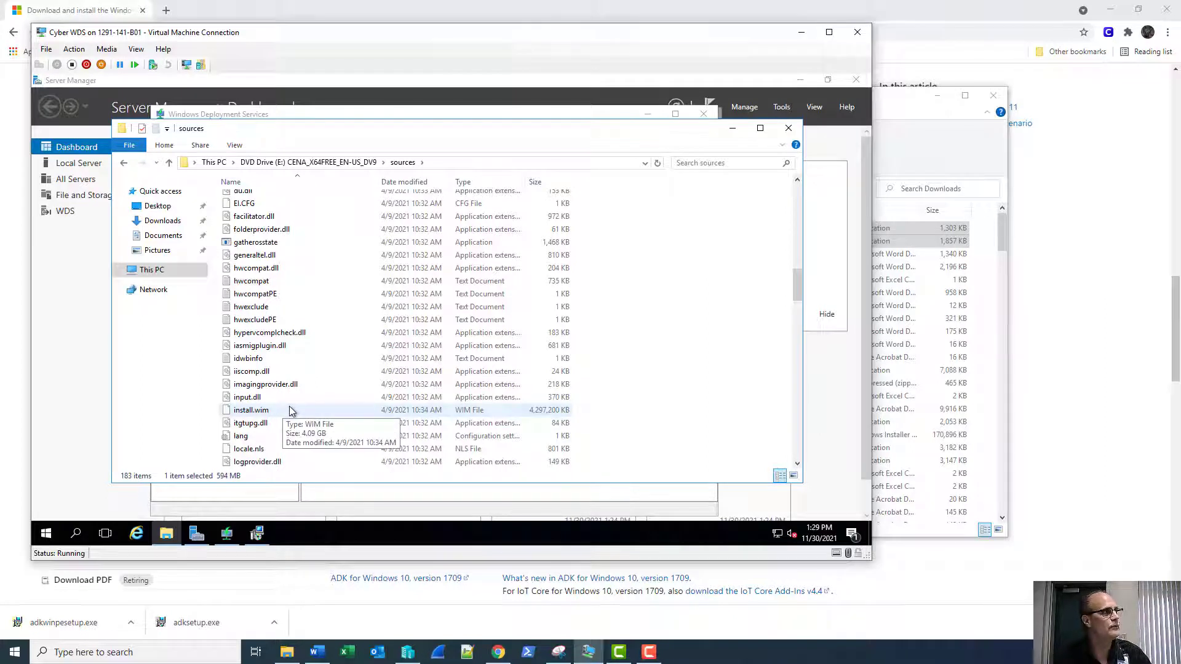
left_click(467, 408, "ctrl")
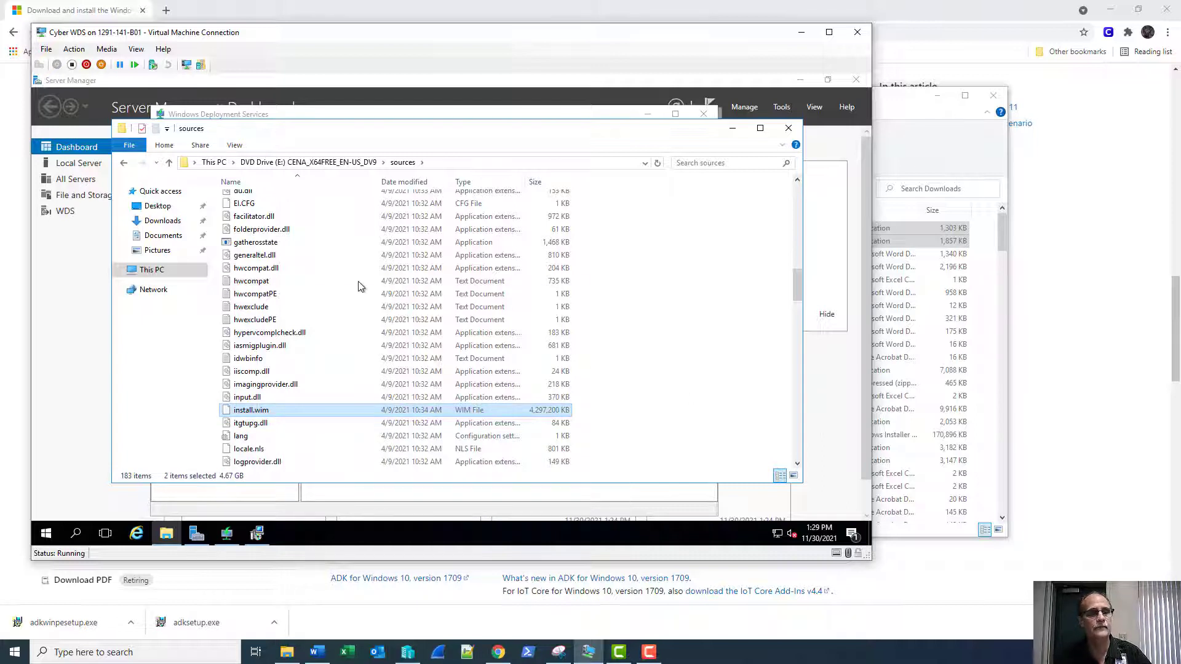
left_click(170, 276)
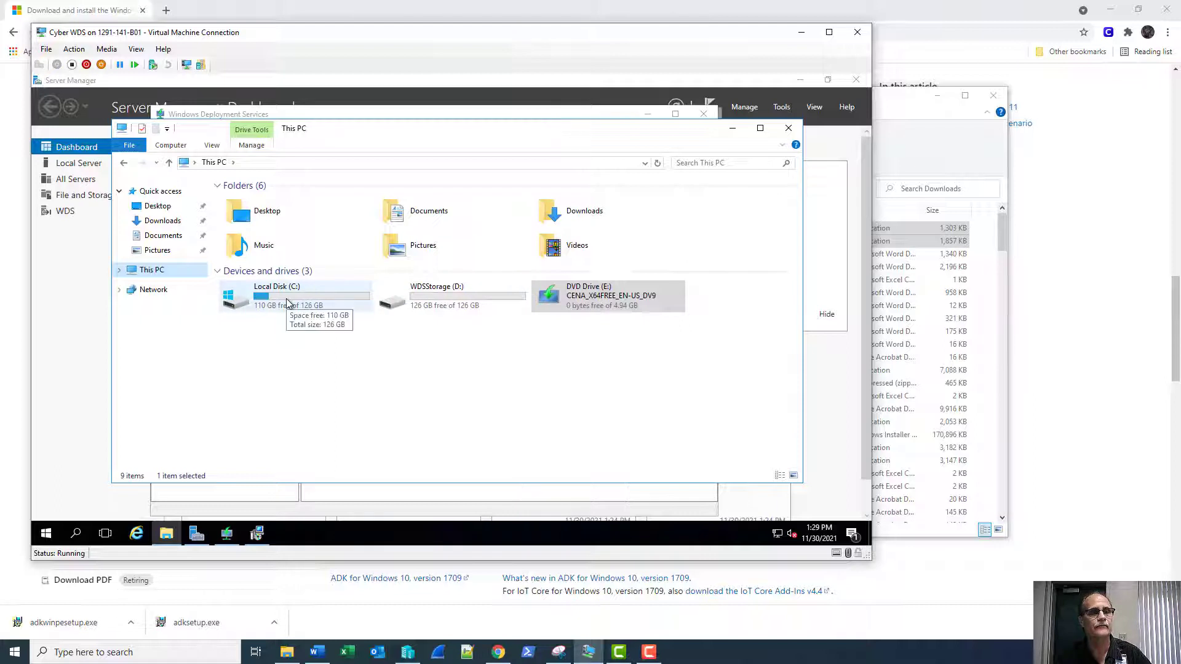
Paste both WIM files into D:\Tmp, watch the copy finish, close Explorer and reveal the WDS console.
double_click(392, 303)
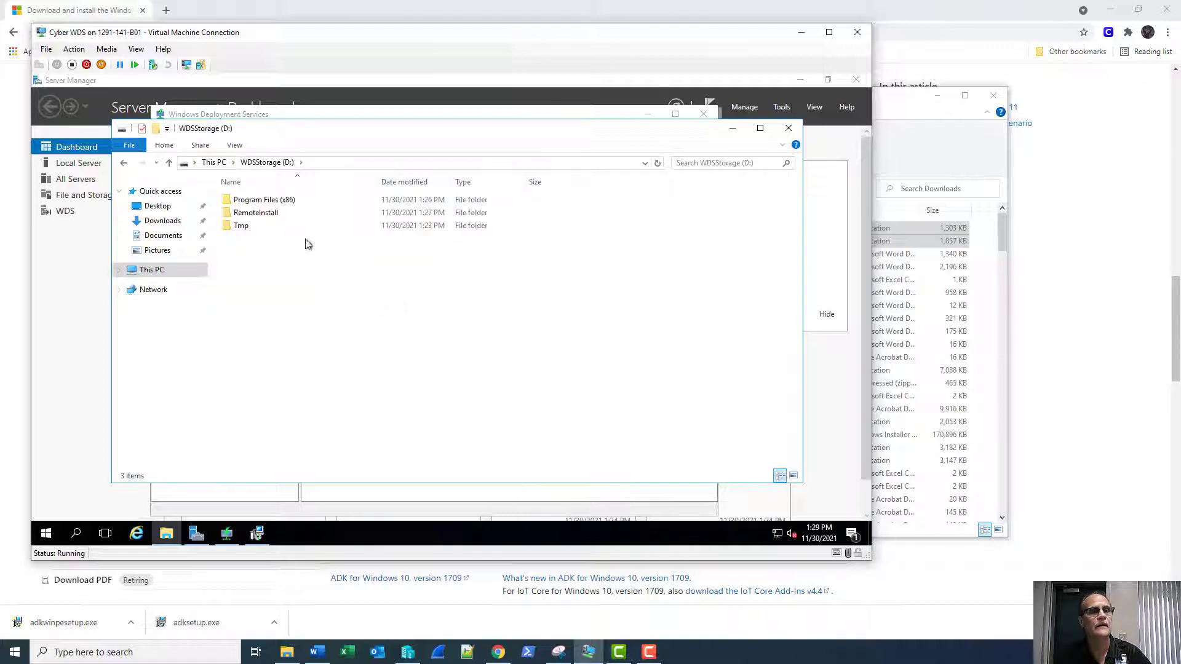
double_click(241, 227)
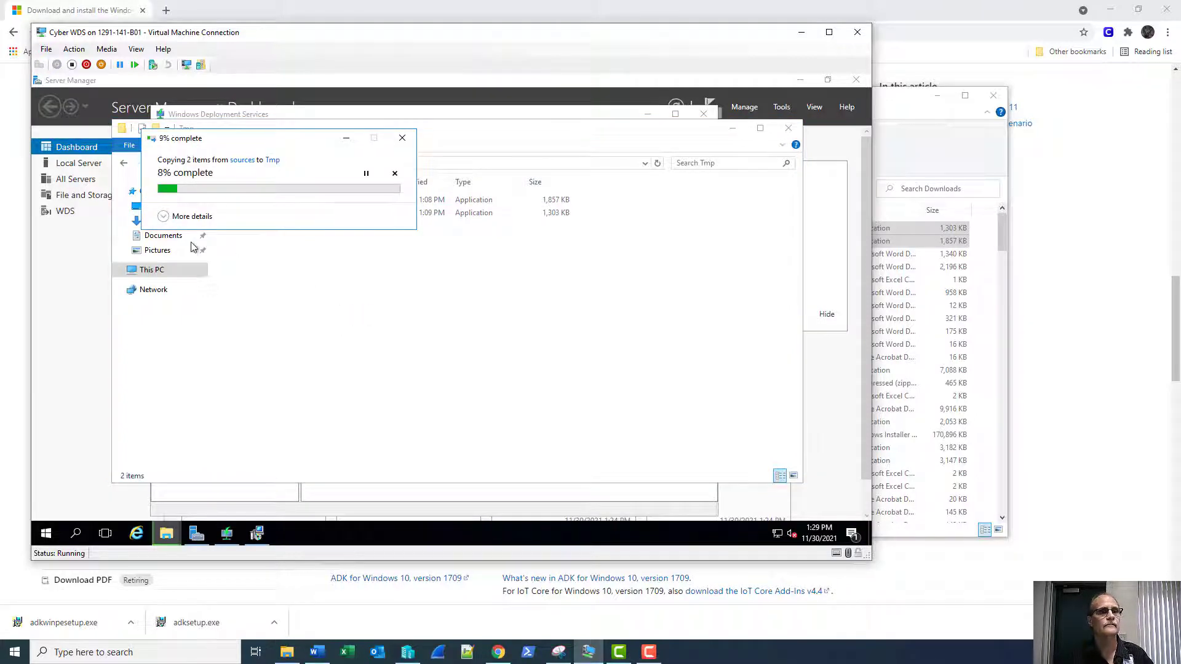
left_click(183, 217)
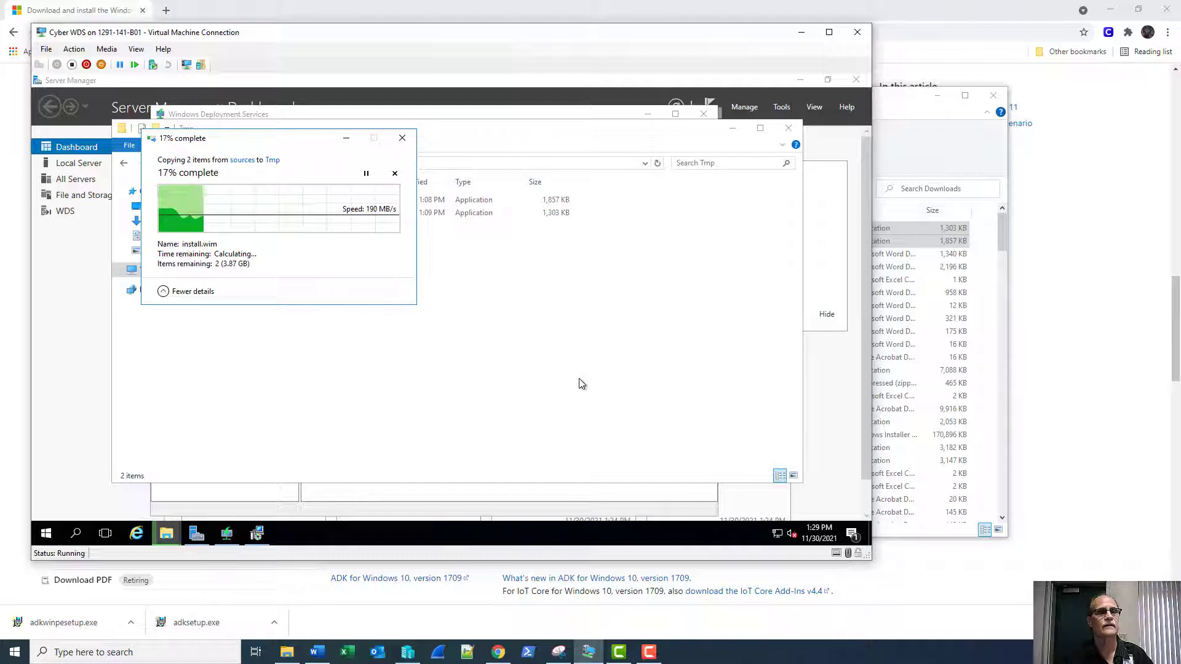
left_click(254, 535)
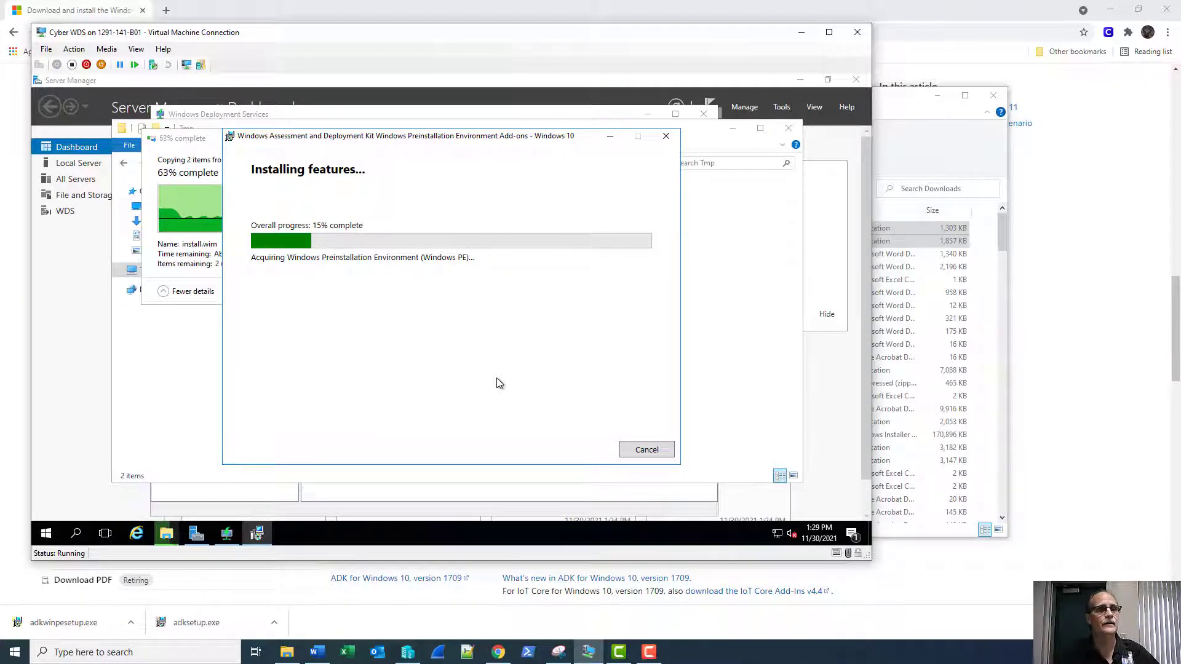
left_click(180, 143)
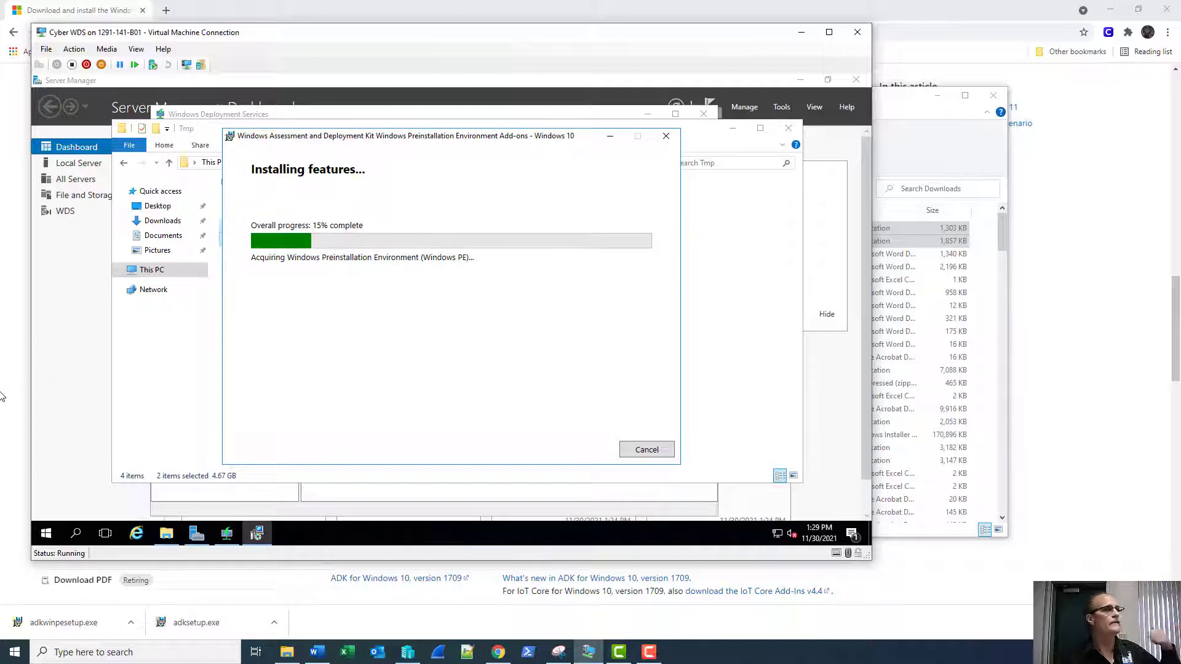
left_click(150, 350)
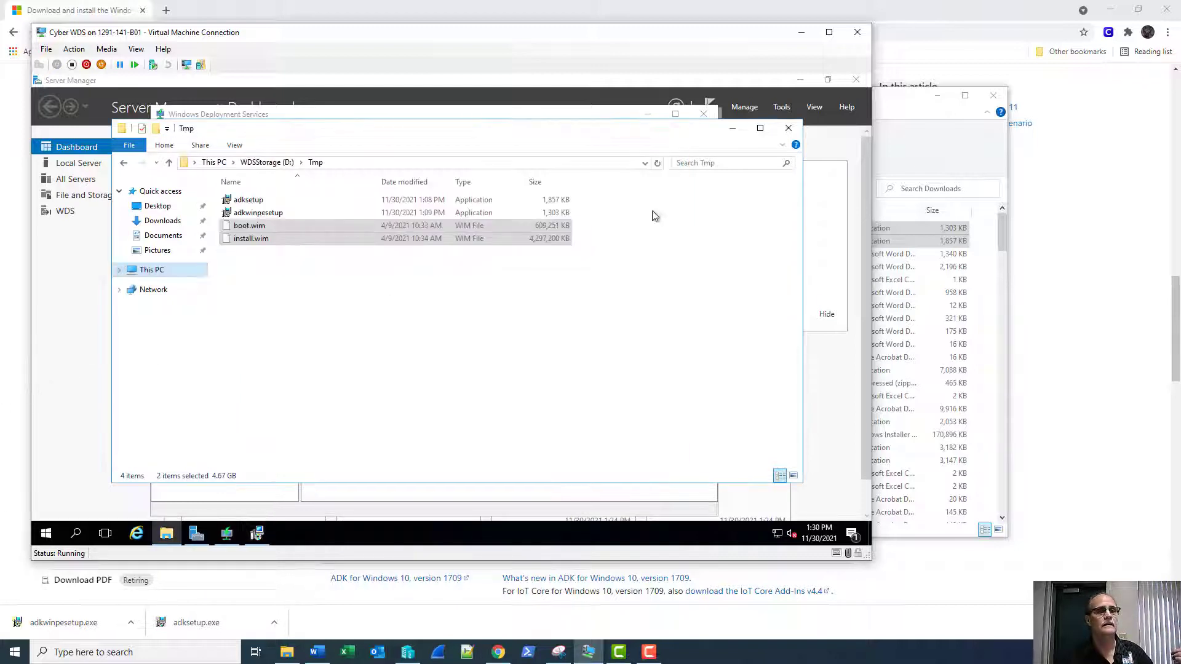
left_click(788, 131)
left_click_drag(486, 141, 645, 163)
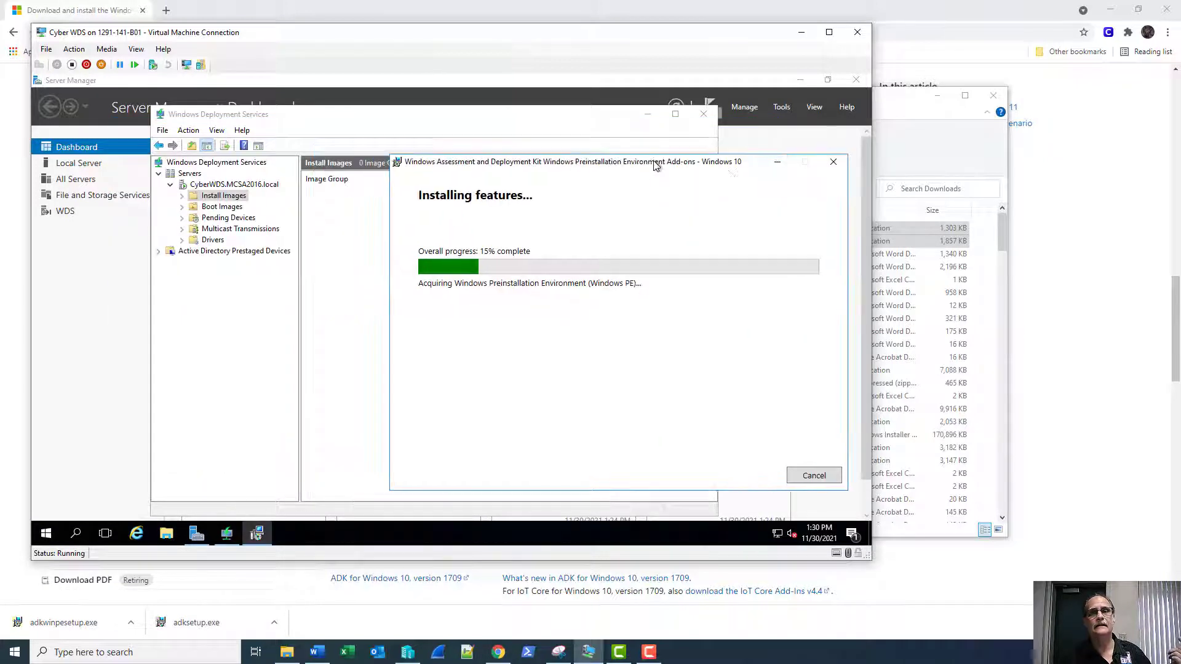
Start the Add Boot Image wizard from the Boot Images node in the WDS console.
left_click(352, 116)
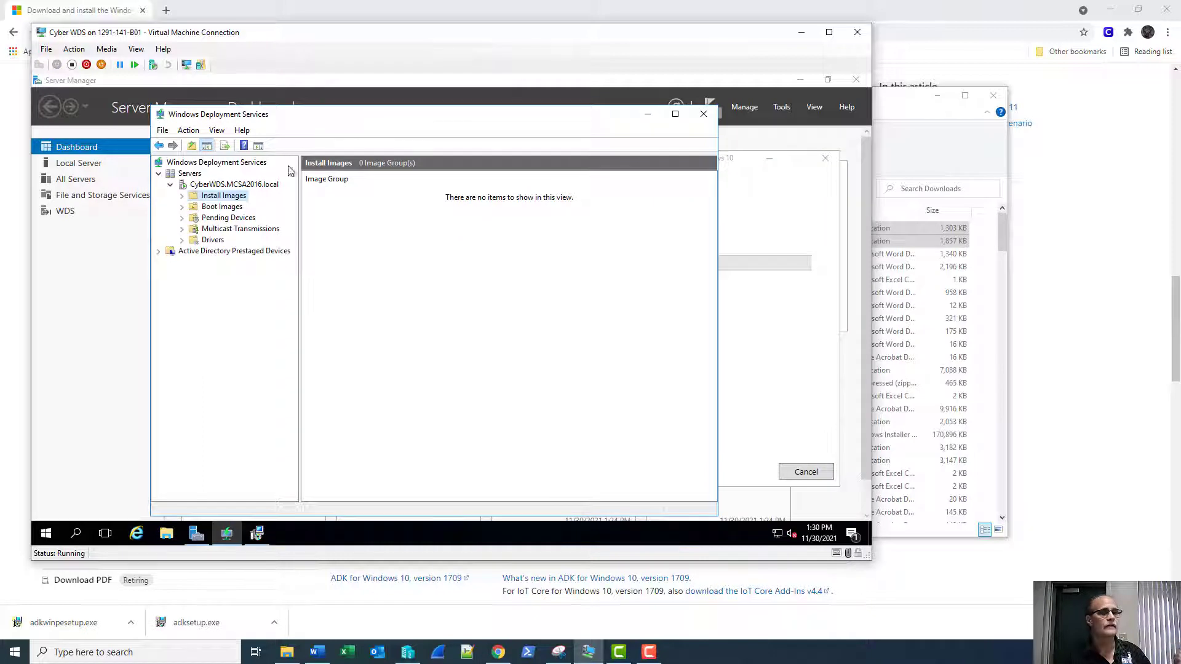
left_click(215, 207)
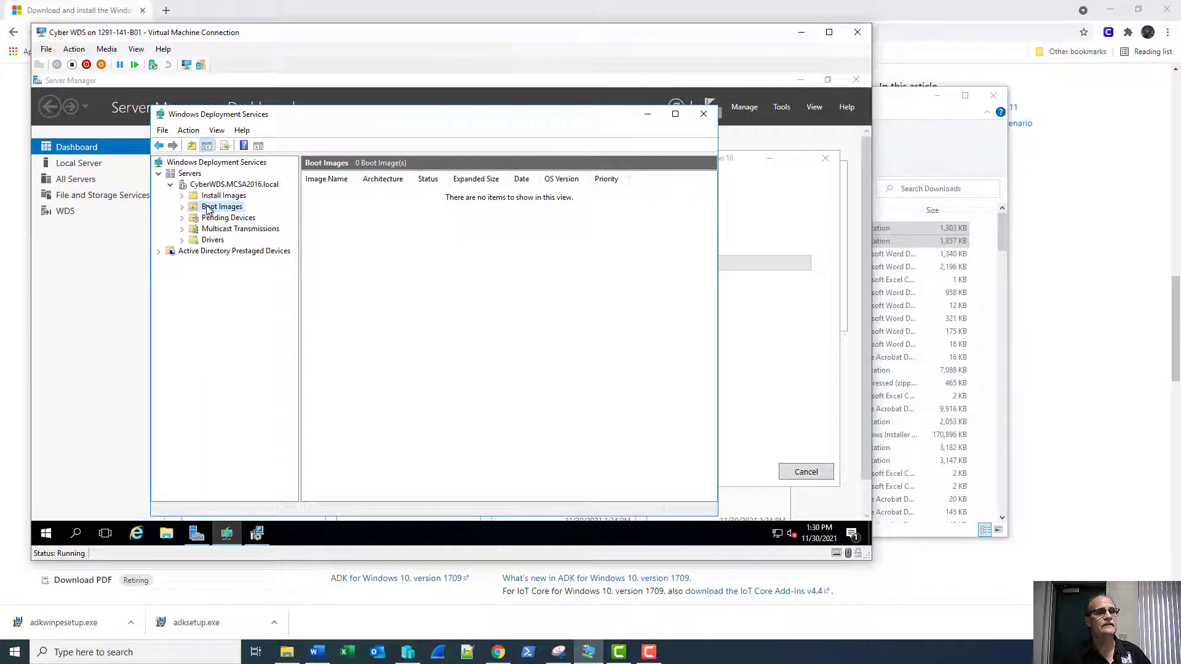
right_click(208, 210)
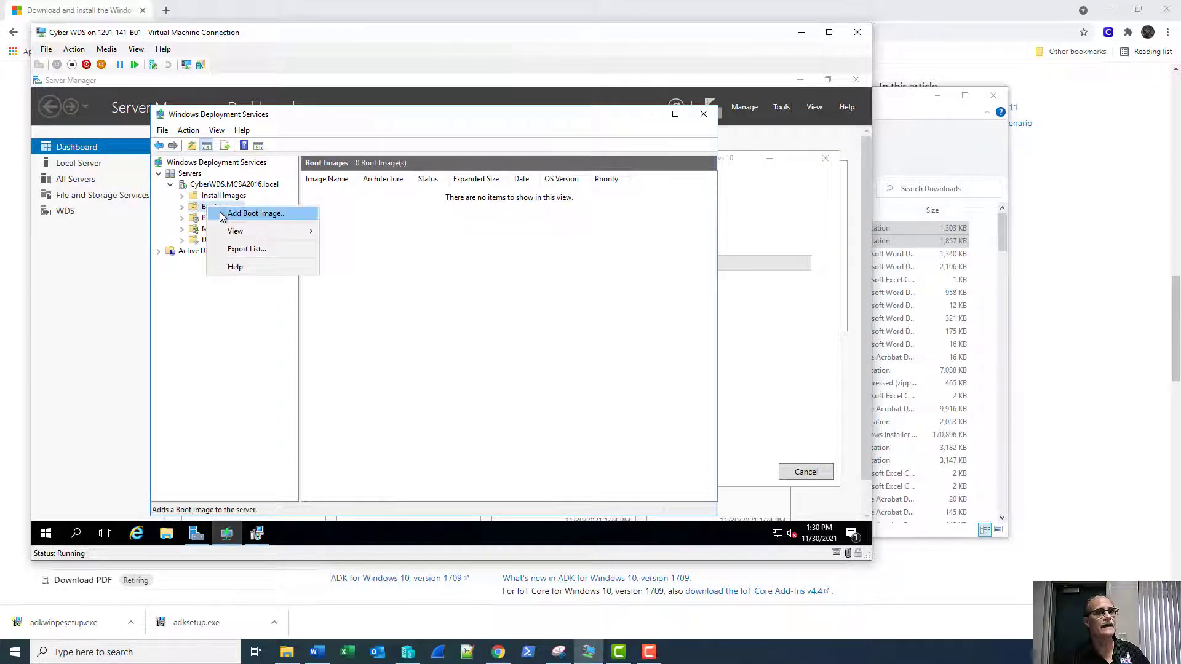
left_click(222, 214)
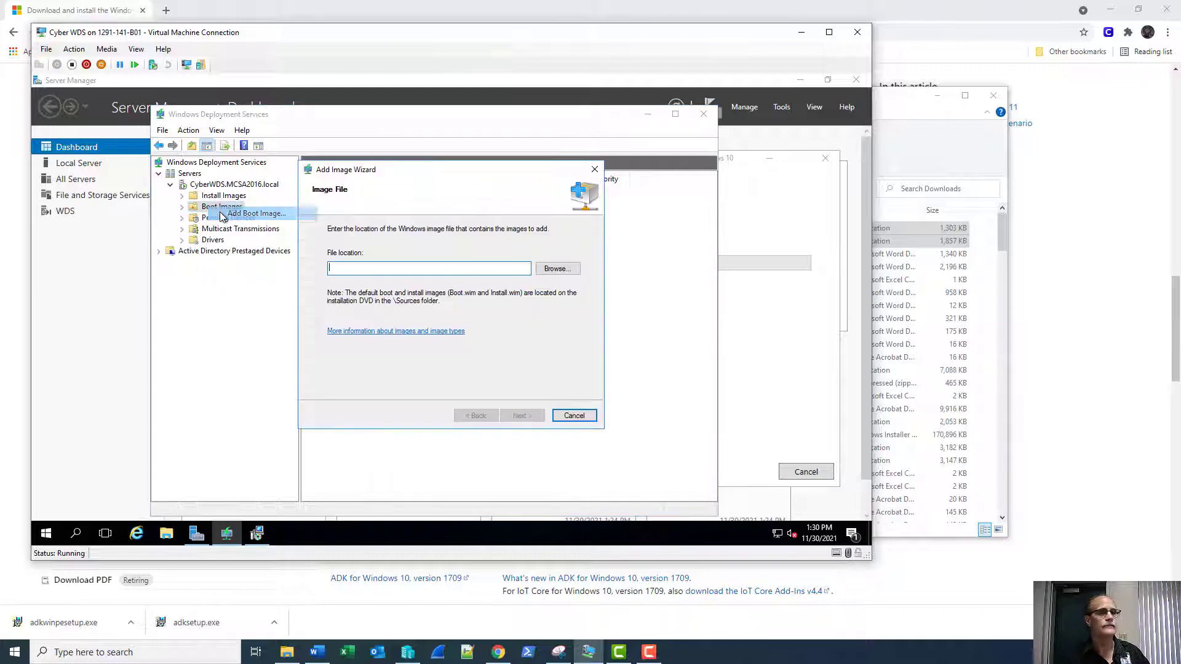
Select D:\Tmp\boot.wim as the boot image file.
left_click(555, 271)
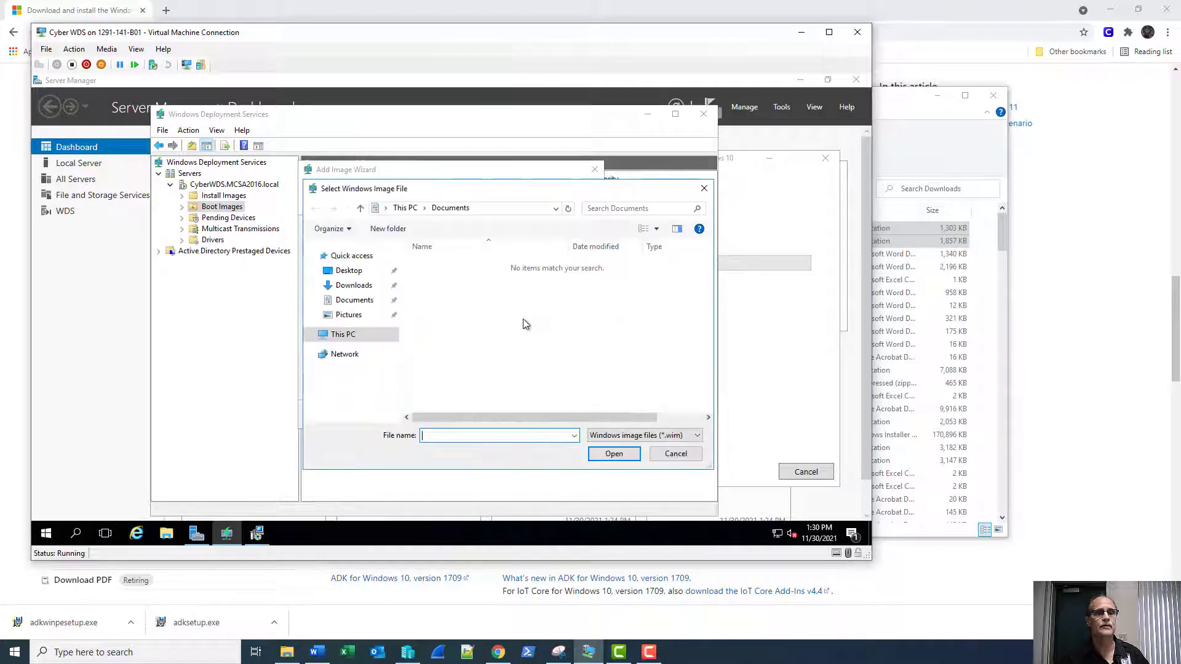
left_click(312, 338)
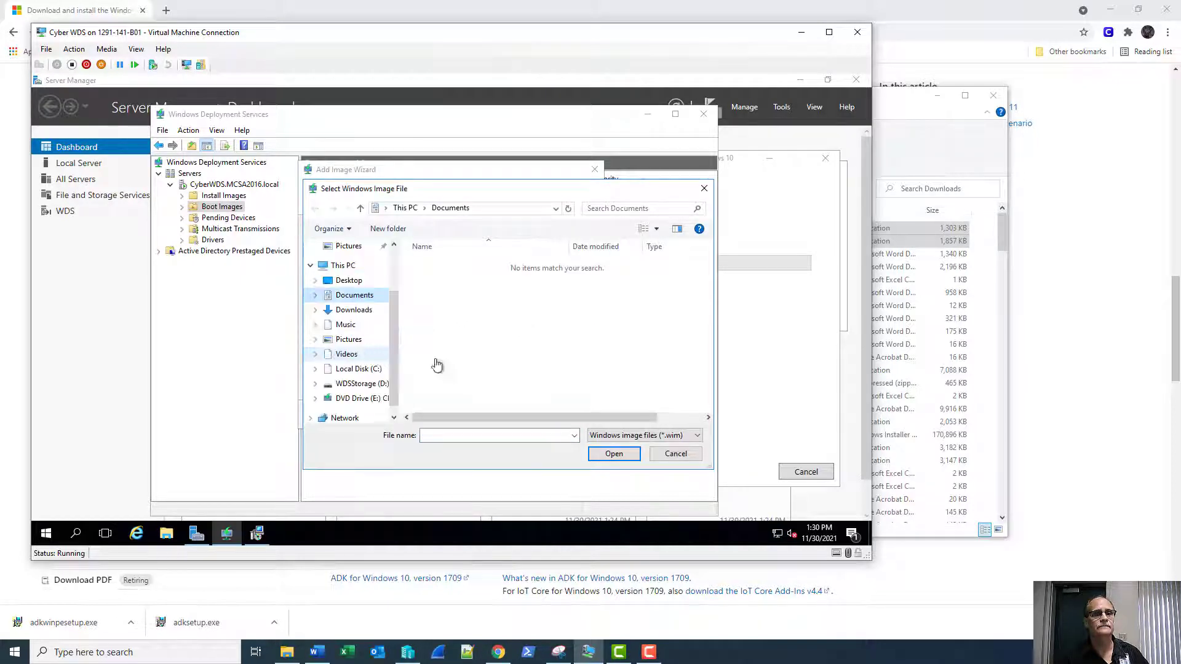
left_click(361, 383)
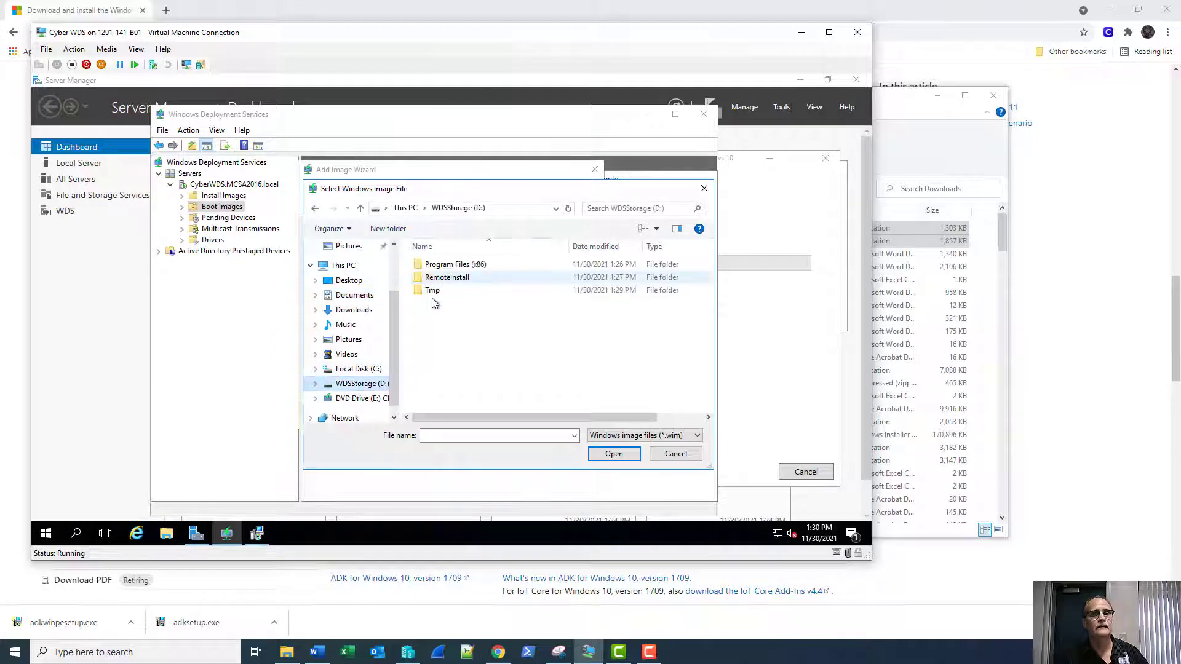
double_click(433, 289)
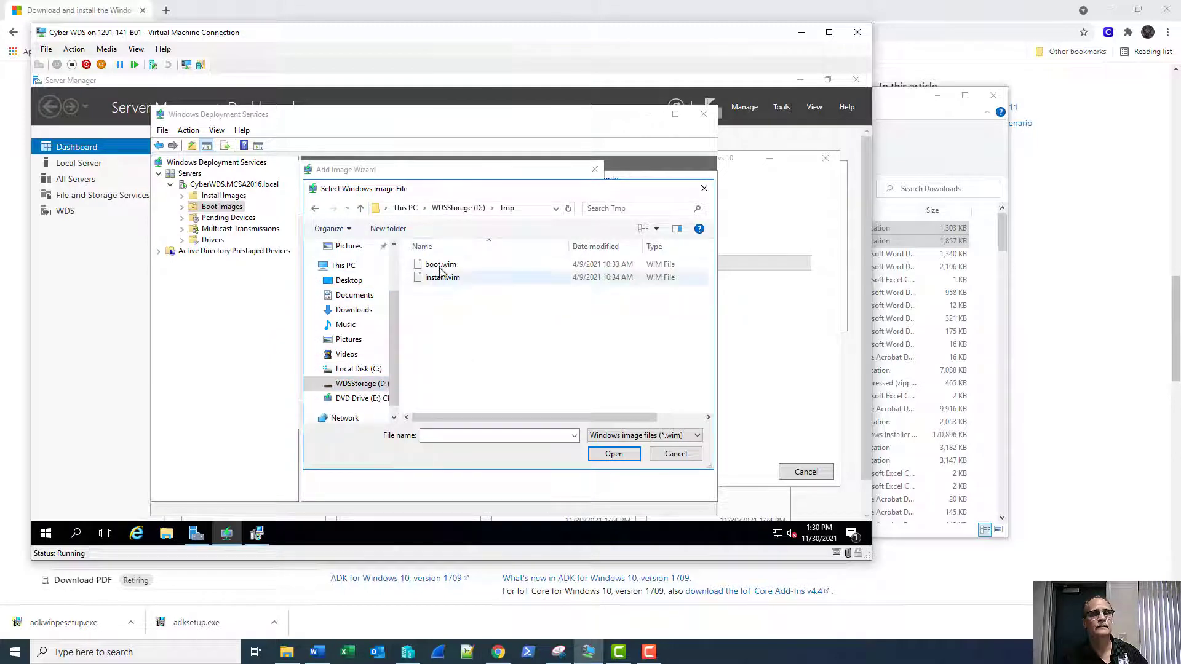
left_click(474, 266)
left_click(615, 455)
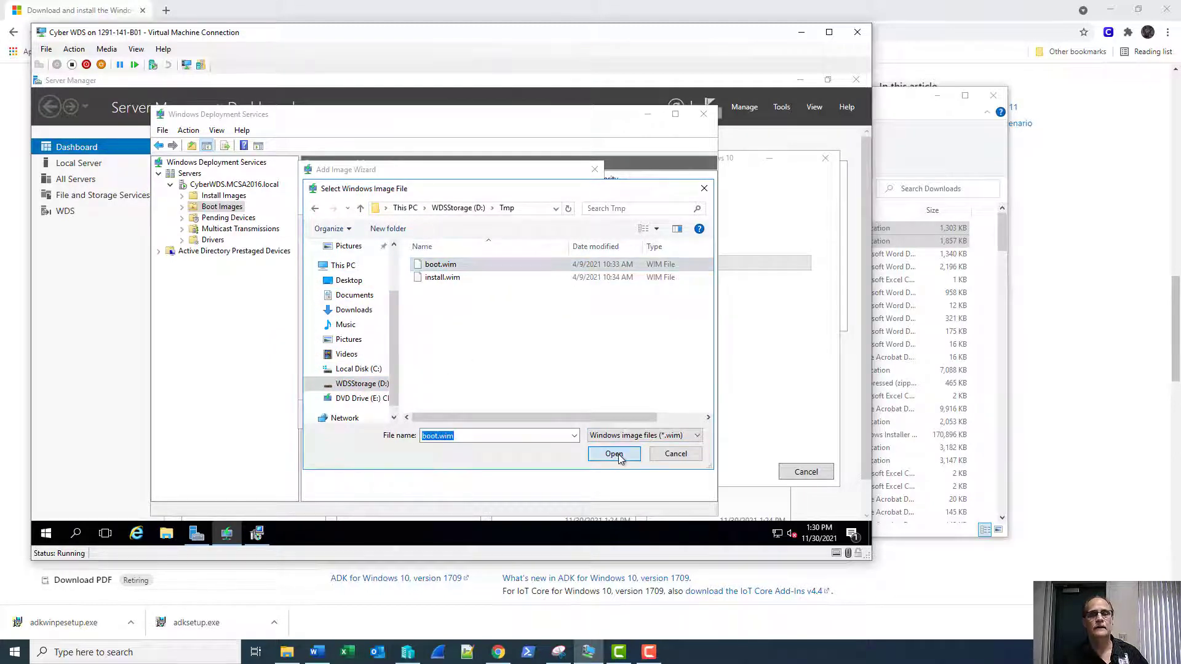
Keep the default Microsoft Windows Setup (x64) name and description and add the image.
left_click(522, 415)
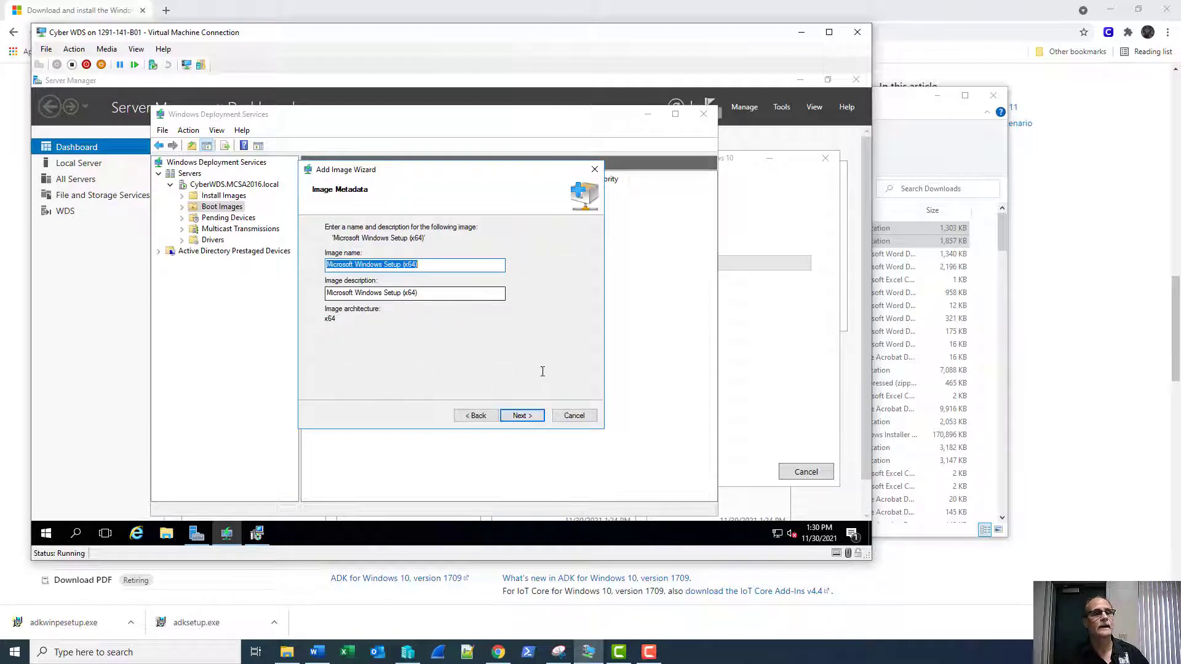
left_click(521, 415)
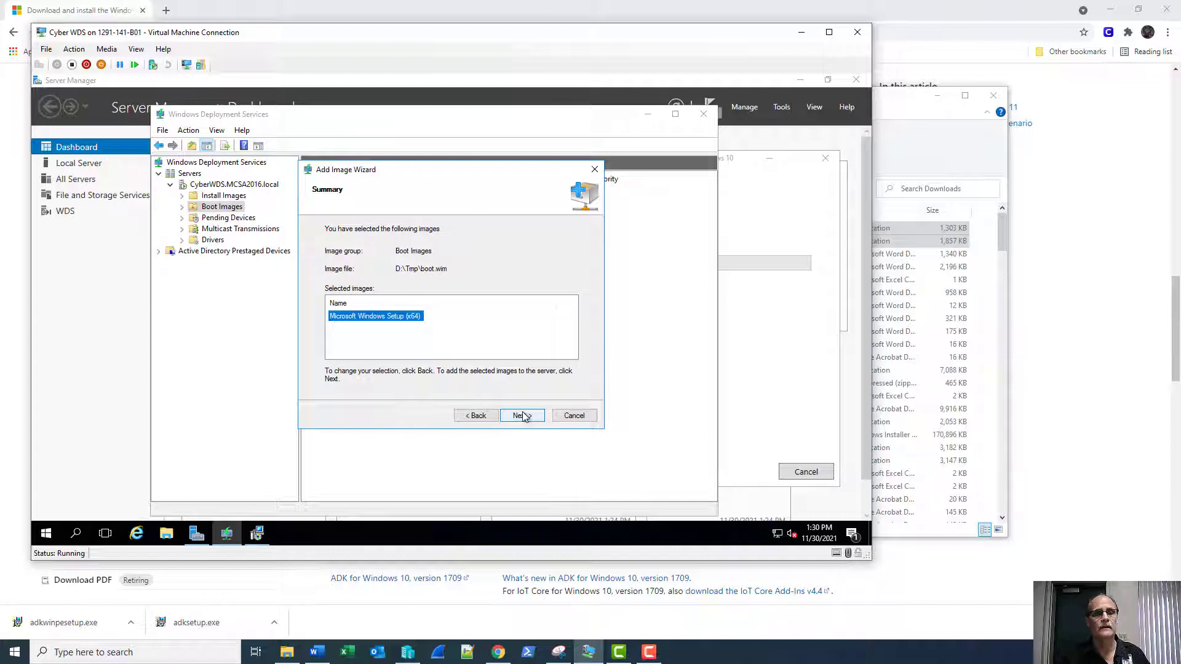
left_click(522, 417)
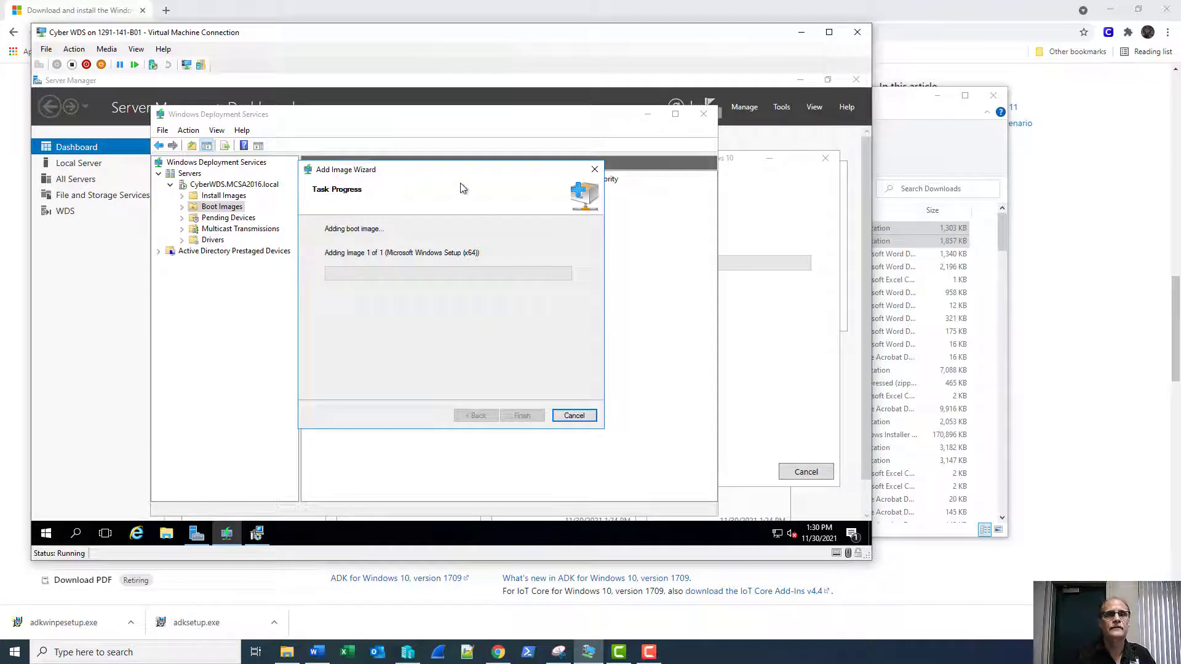
Check the ADK installer, then finish adding the x64 Windows Setup 10.0.19041 boot image.
left_click_drag(452, 178, 247, 193)
left_click(726, 203)
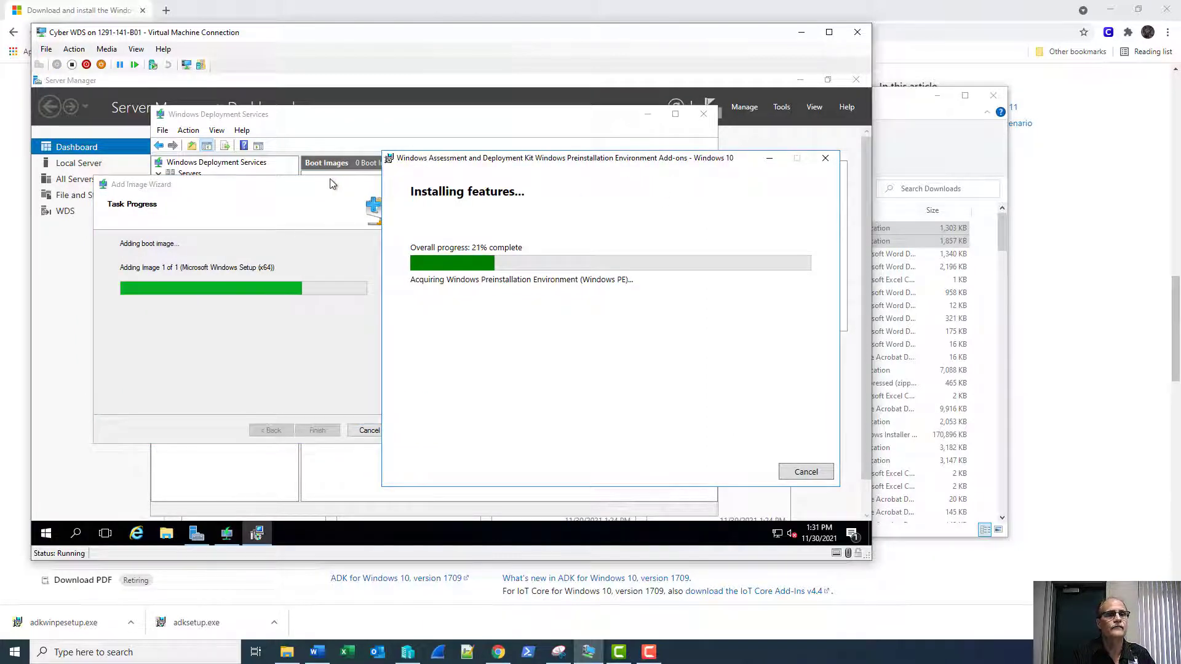
left_click(311, 184)
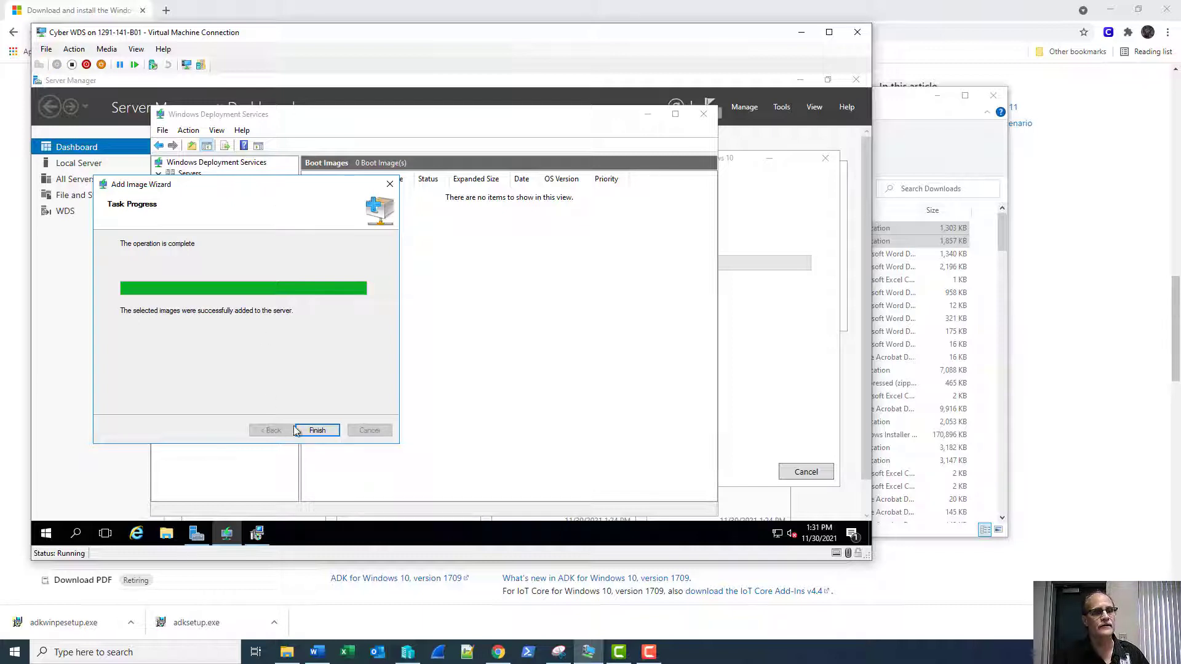
left_click(316, 430)
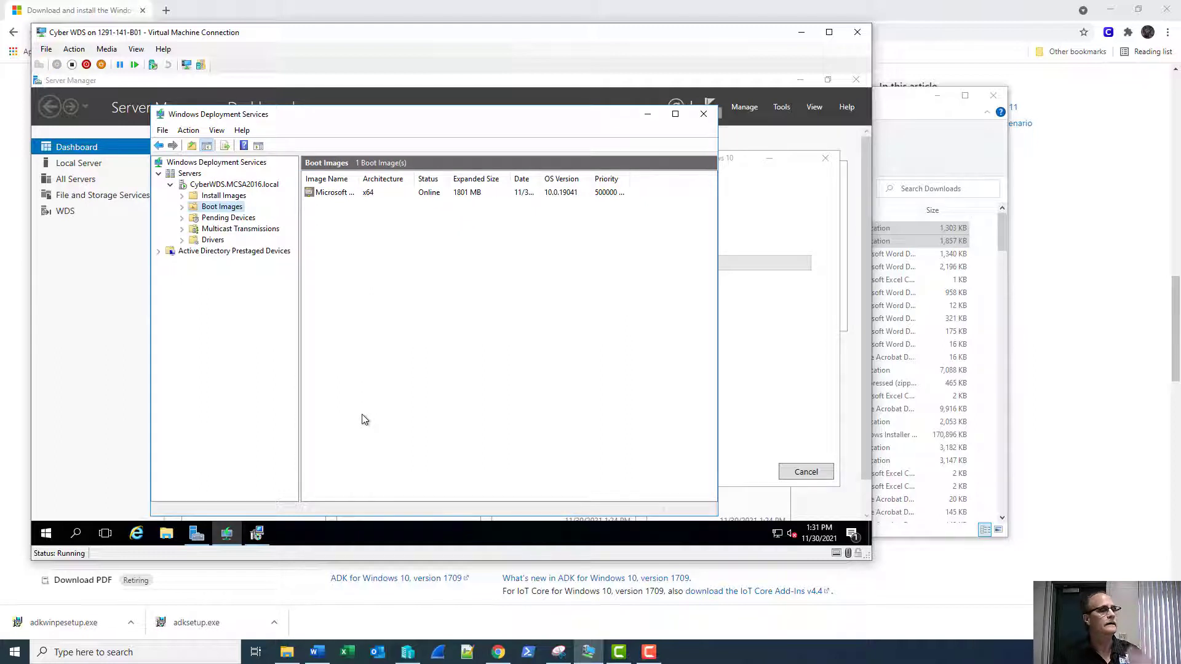
Add an install image group named 'Windows 10' under Install Images.
left_click(222, 198)
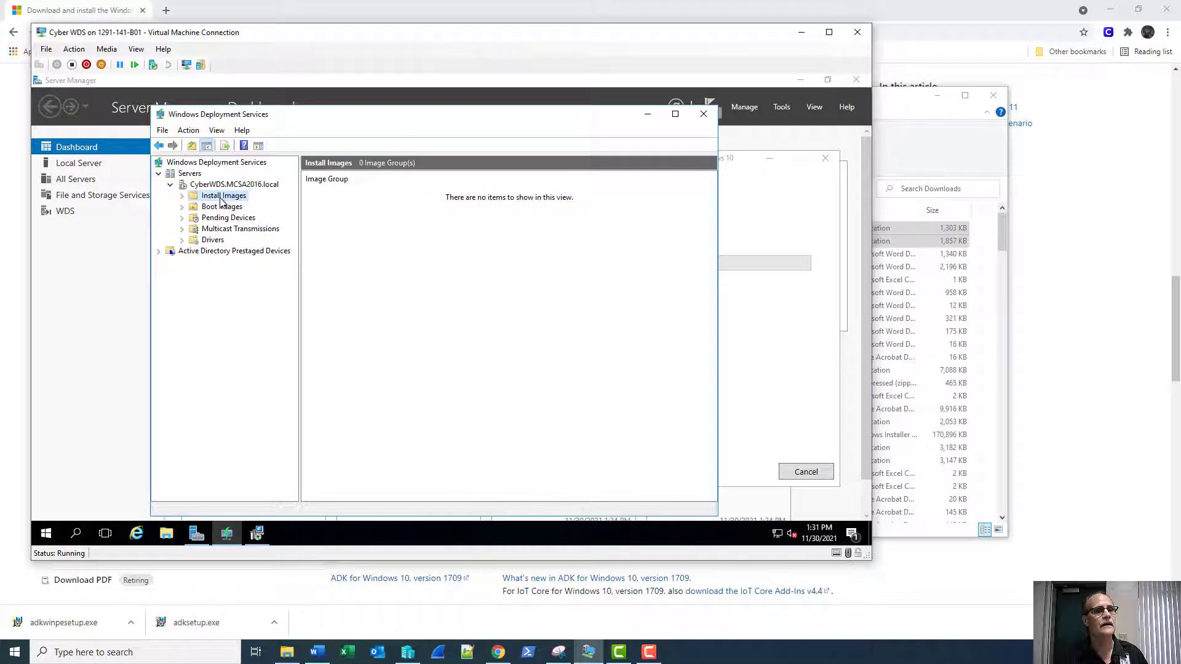
right_click(221, 199)
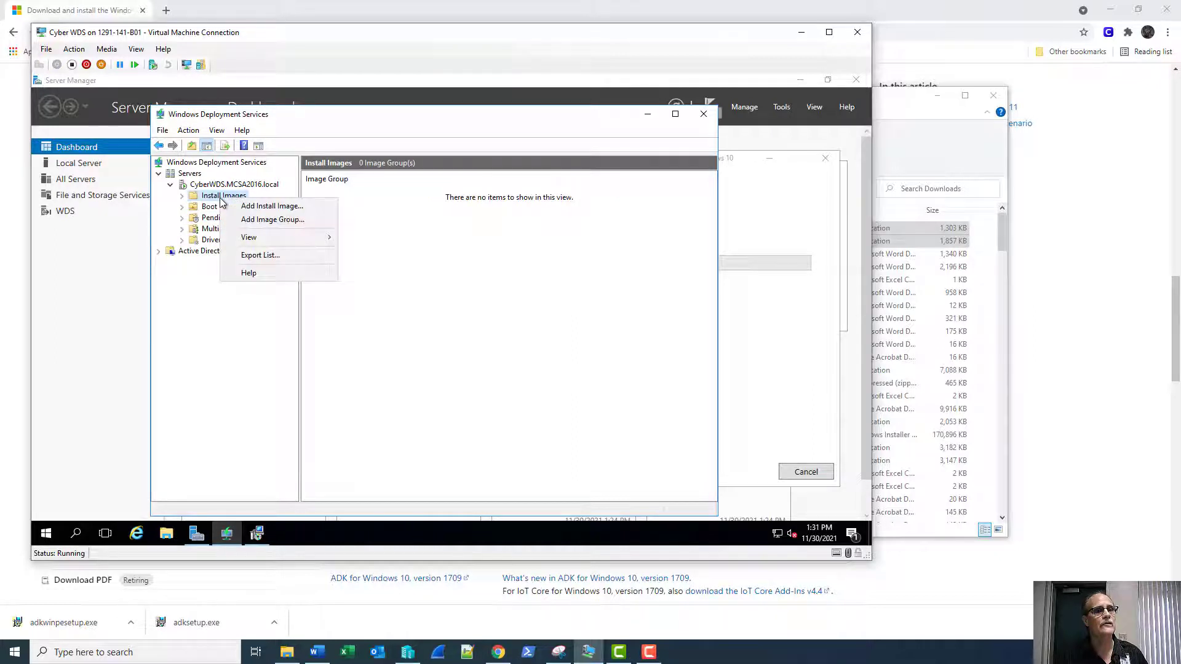
left_click(249, 226)
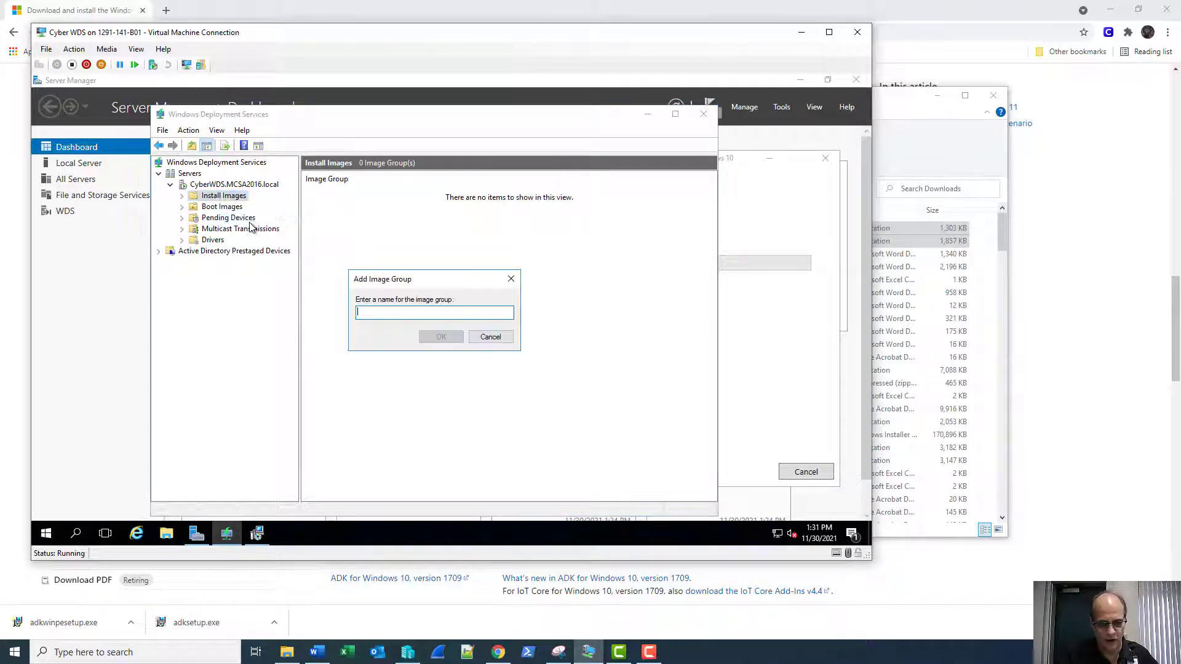
type("Window")
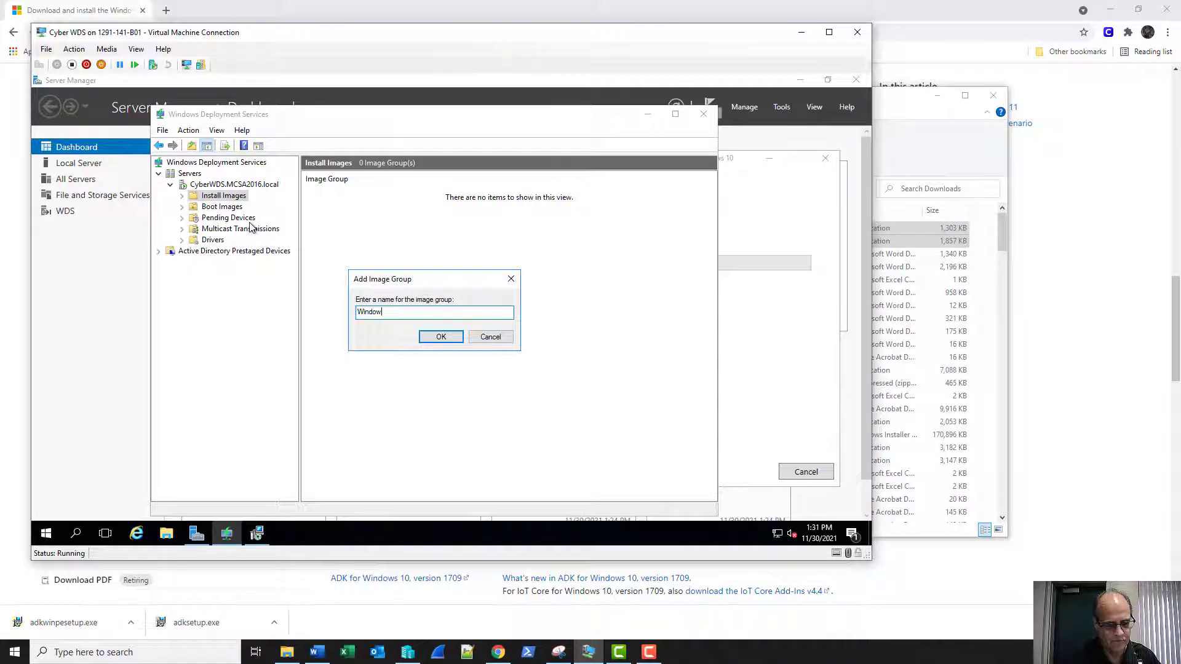
type("s 10")
key("Return")
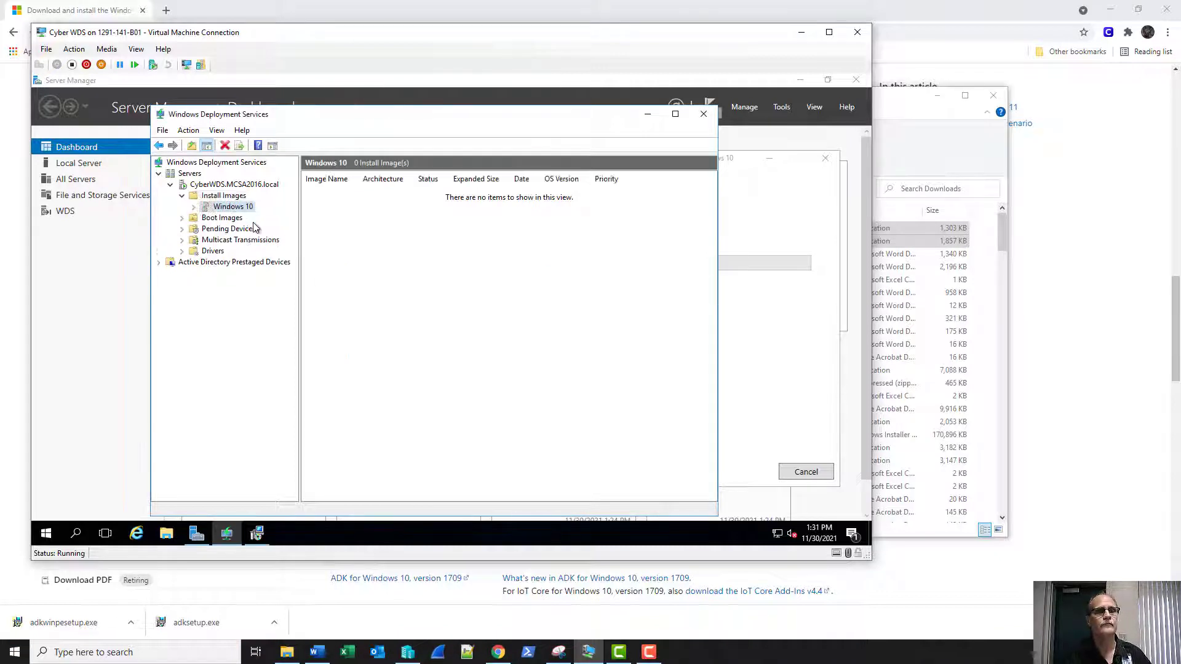
right_click(221, 210)
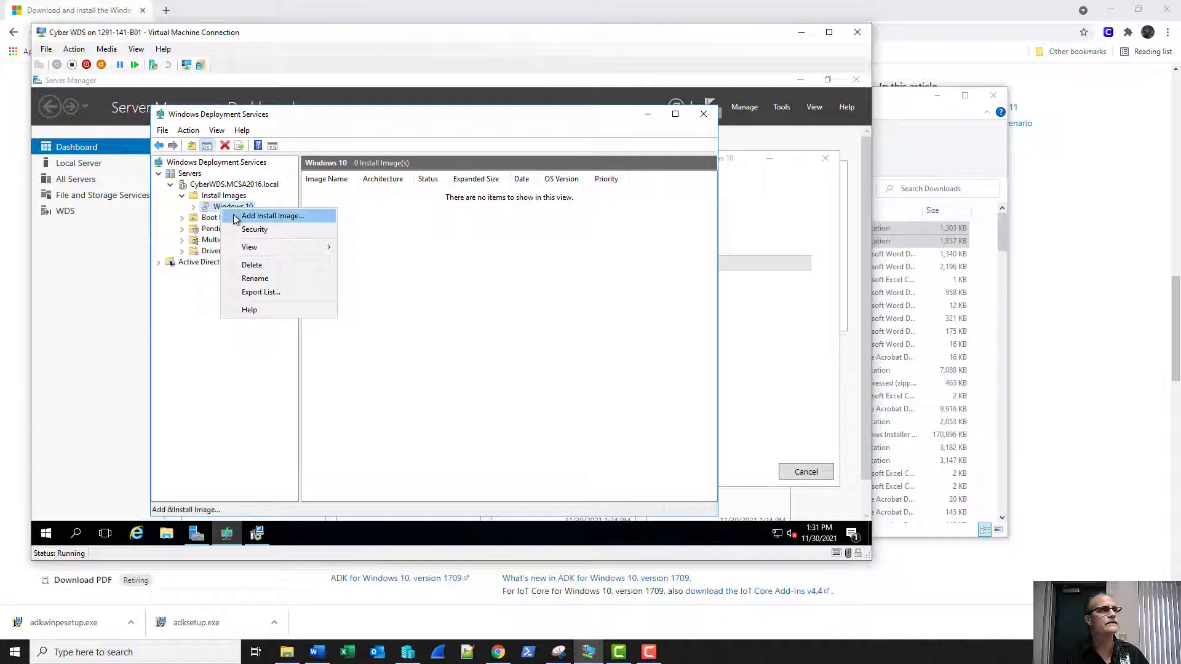
Add Windows 10 Enterprise Evaluation from D:\Tmp\install.wim to the Windows 10 group.
left_click(236, 216)
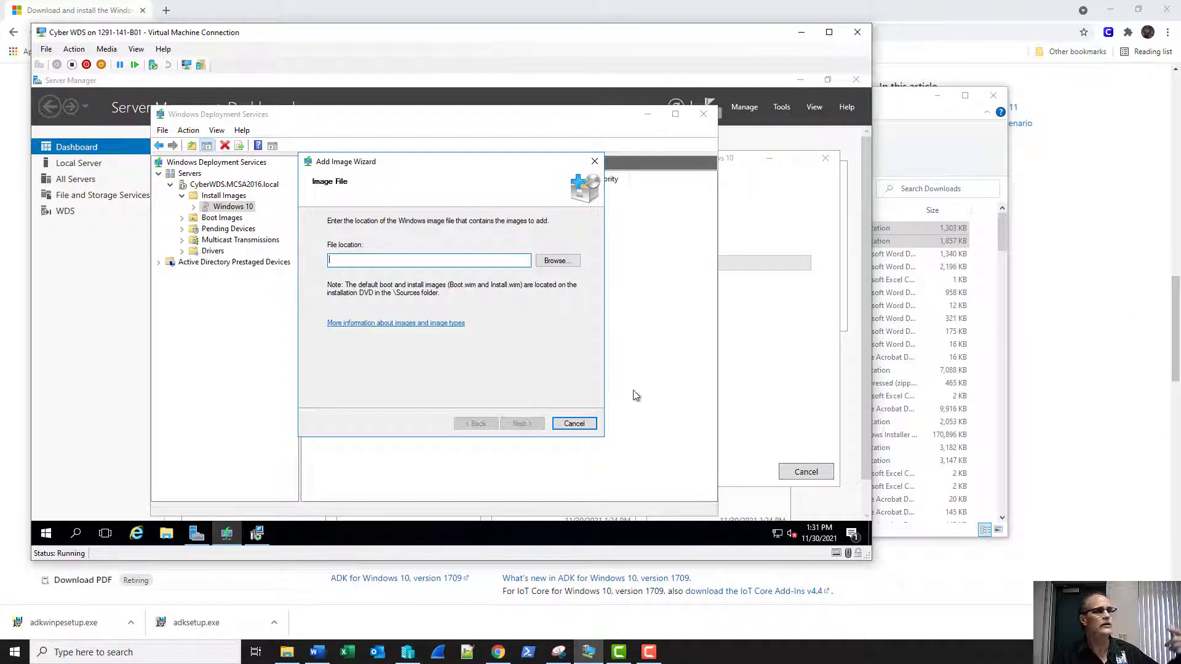
left_click(555, 269)
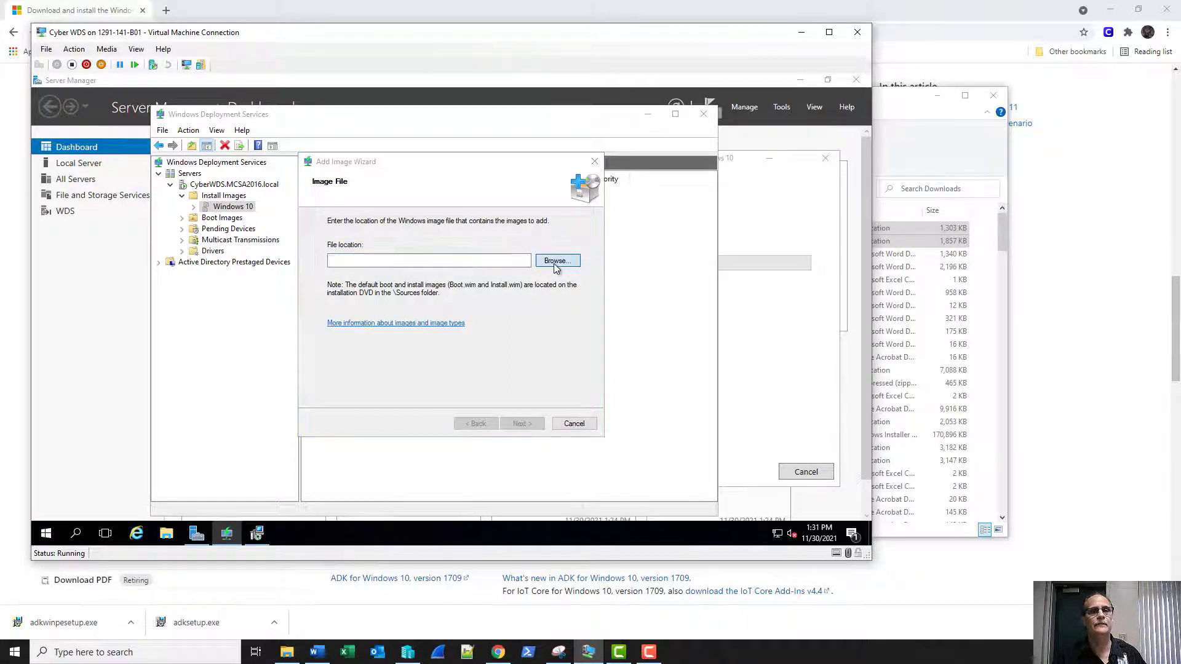
left_click(477, 269)
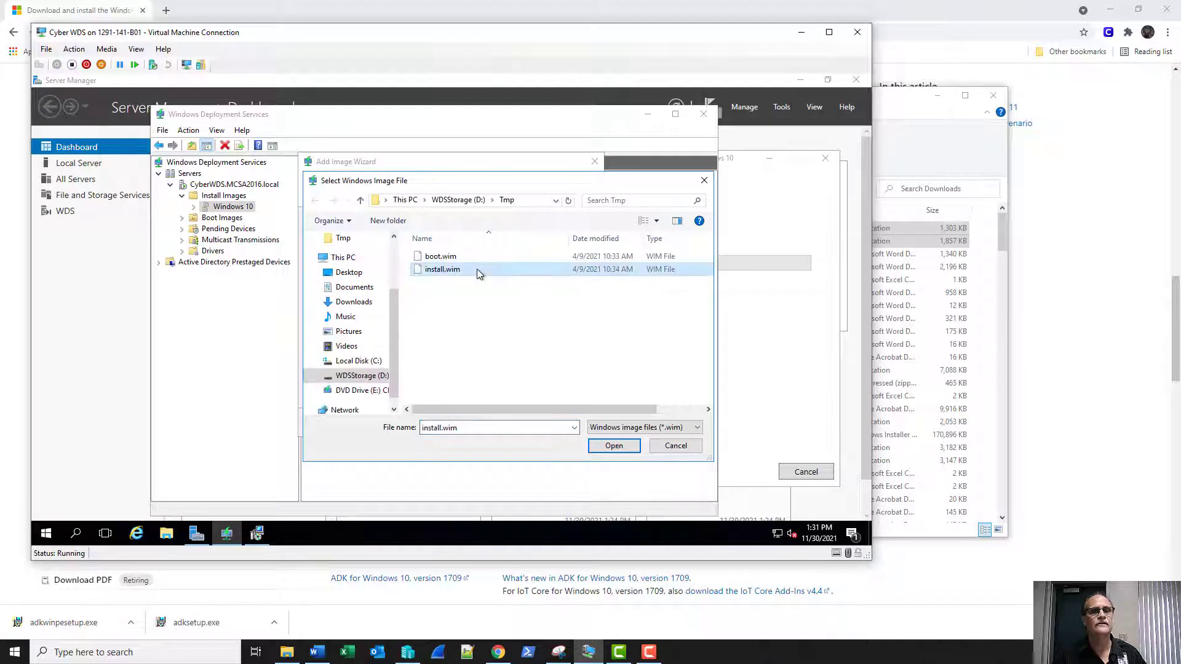
left_click(612, 446)
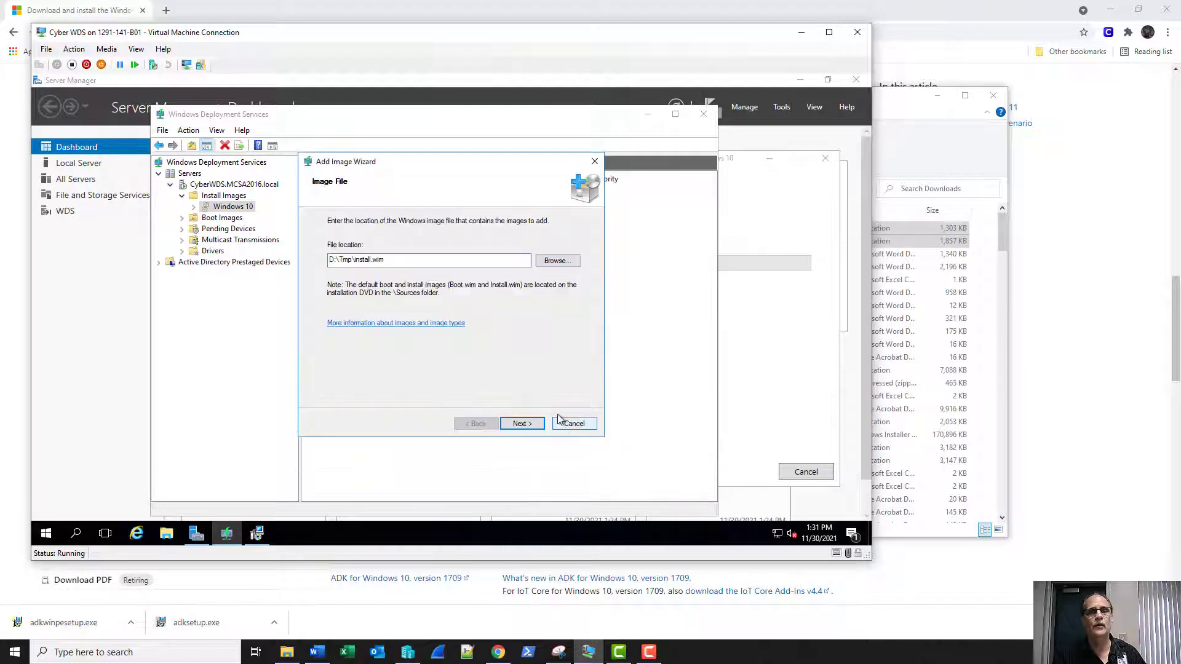
left_click(526, 424)
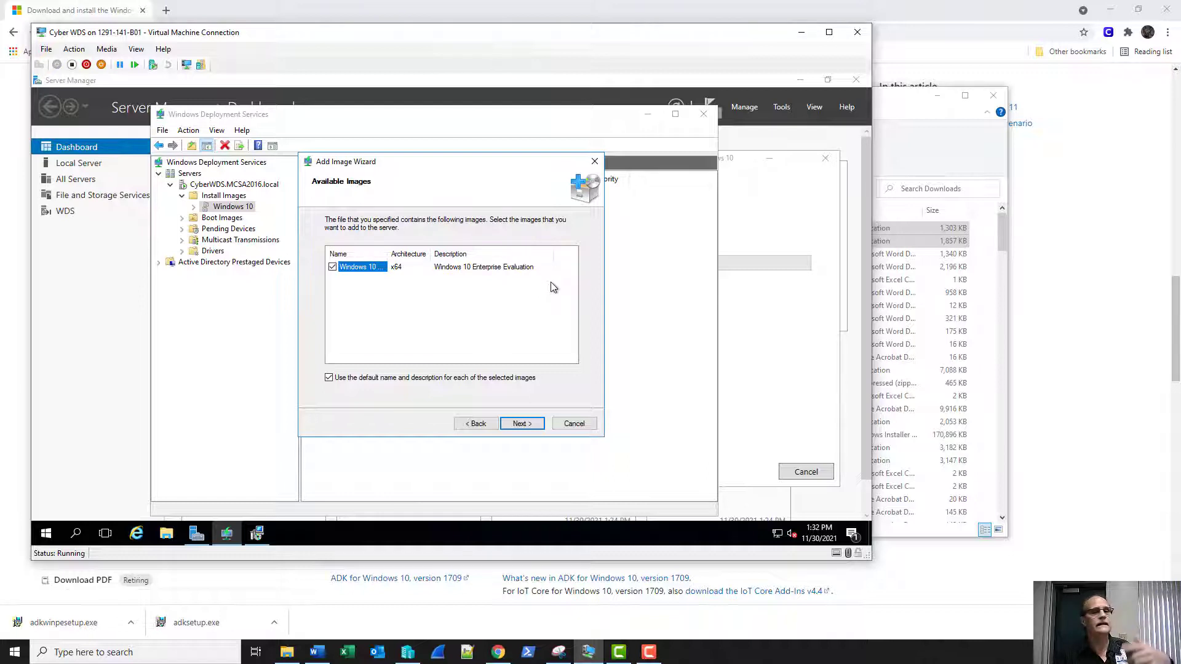
left_click(519, 423)
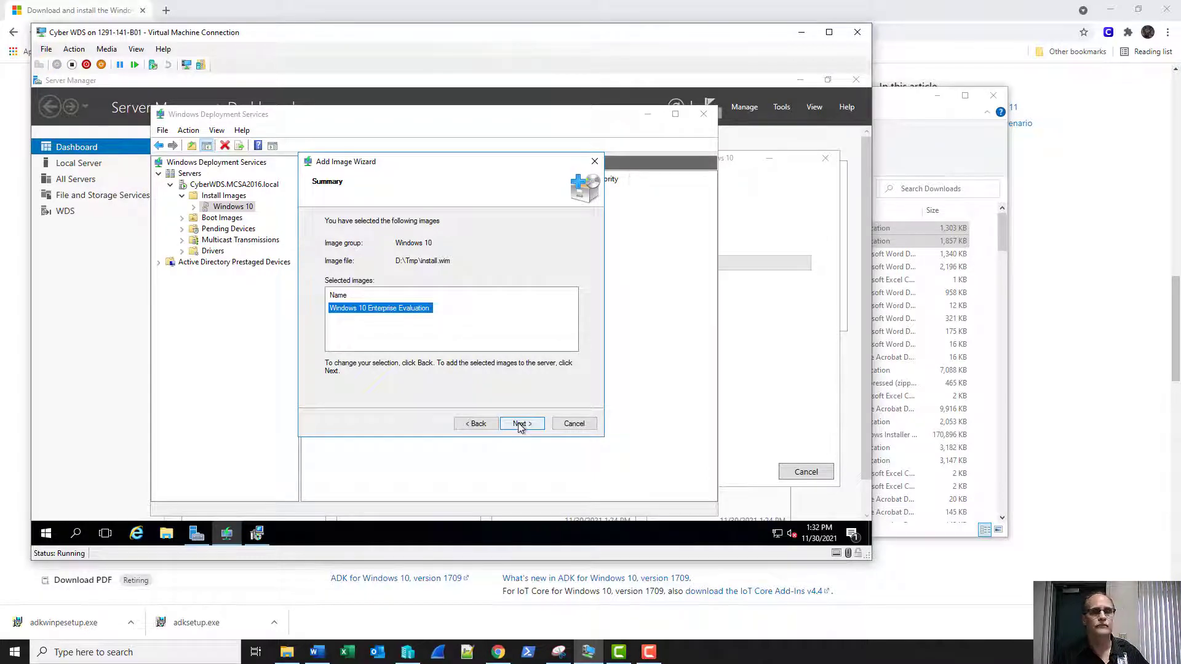
left_click(519, 424)
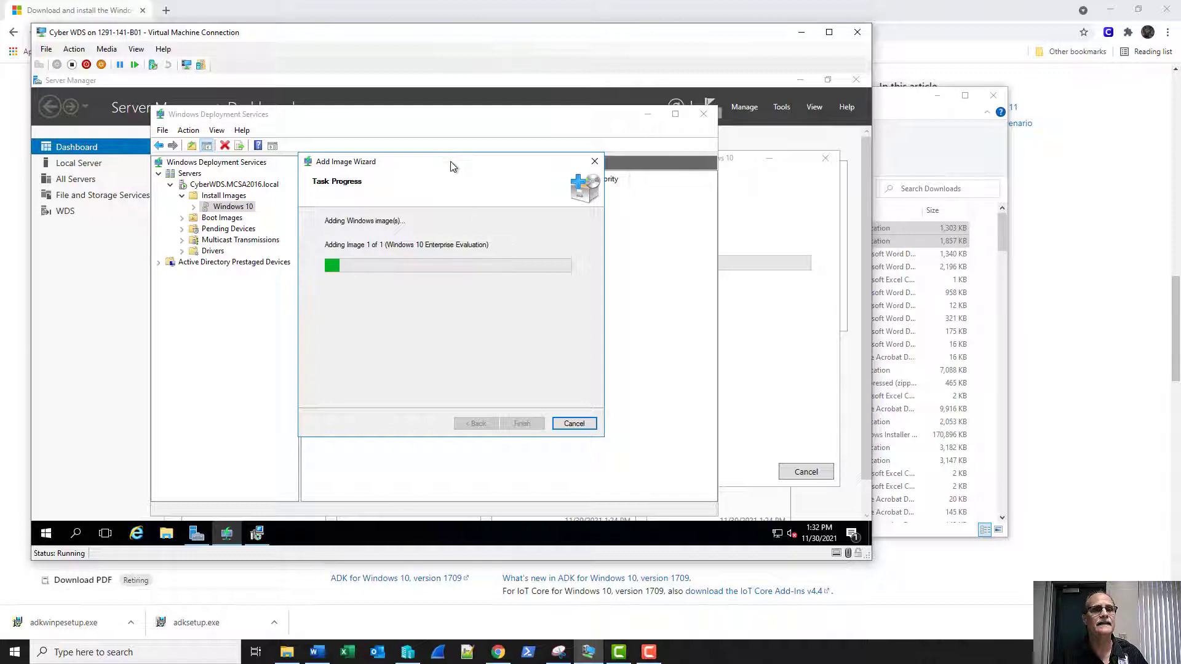
left_click_drag(450, 162, 257, 203)
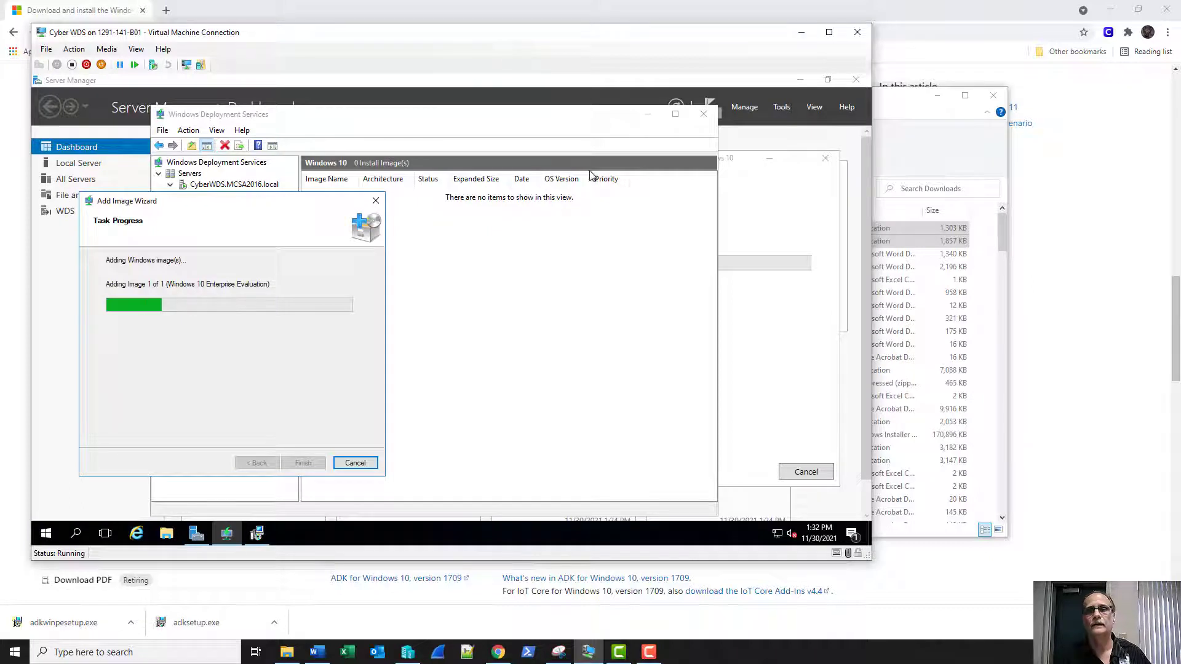
left_click(740, 200)
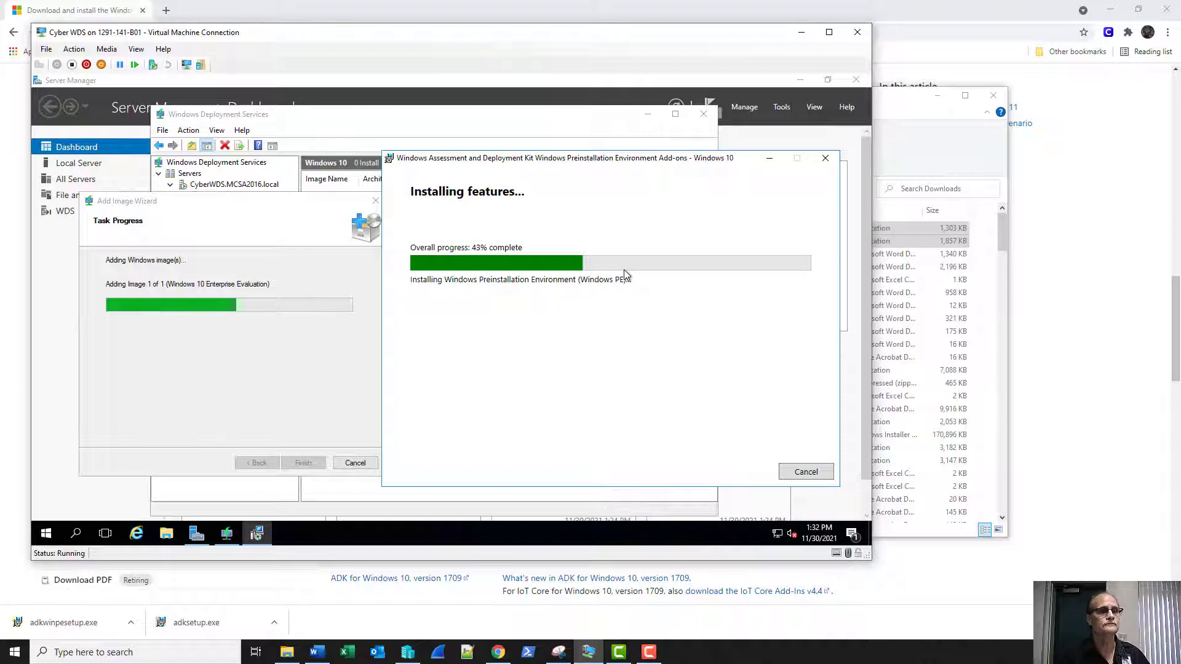
left_click(280, 209)
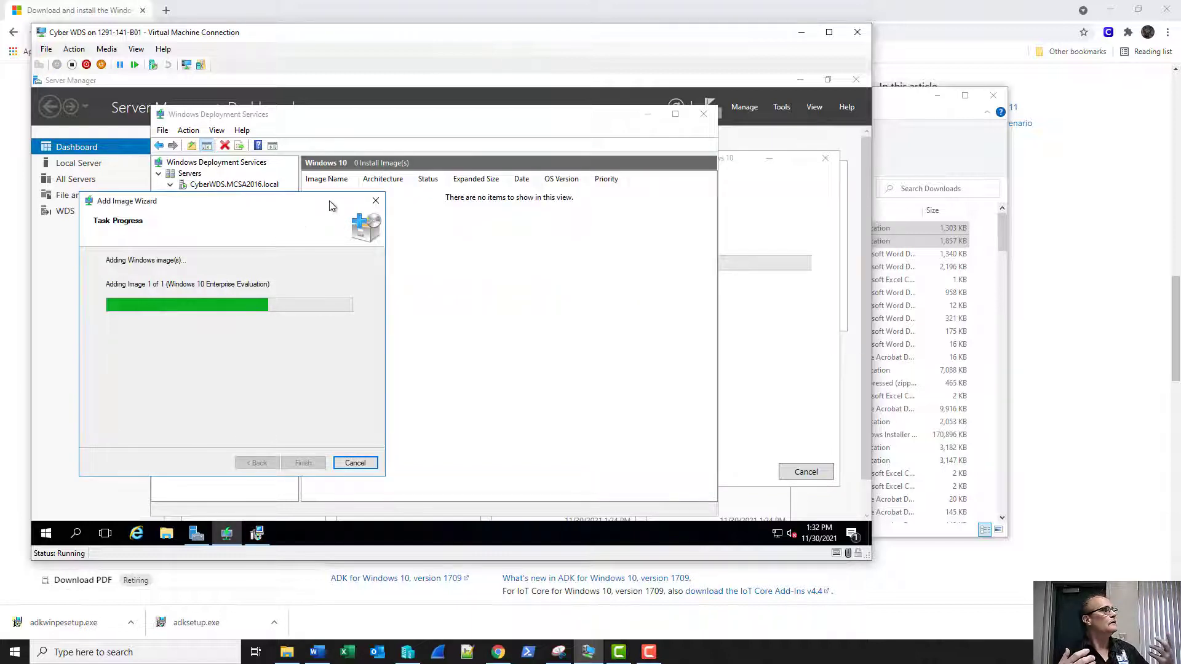
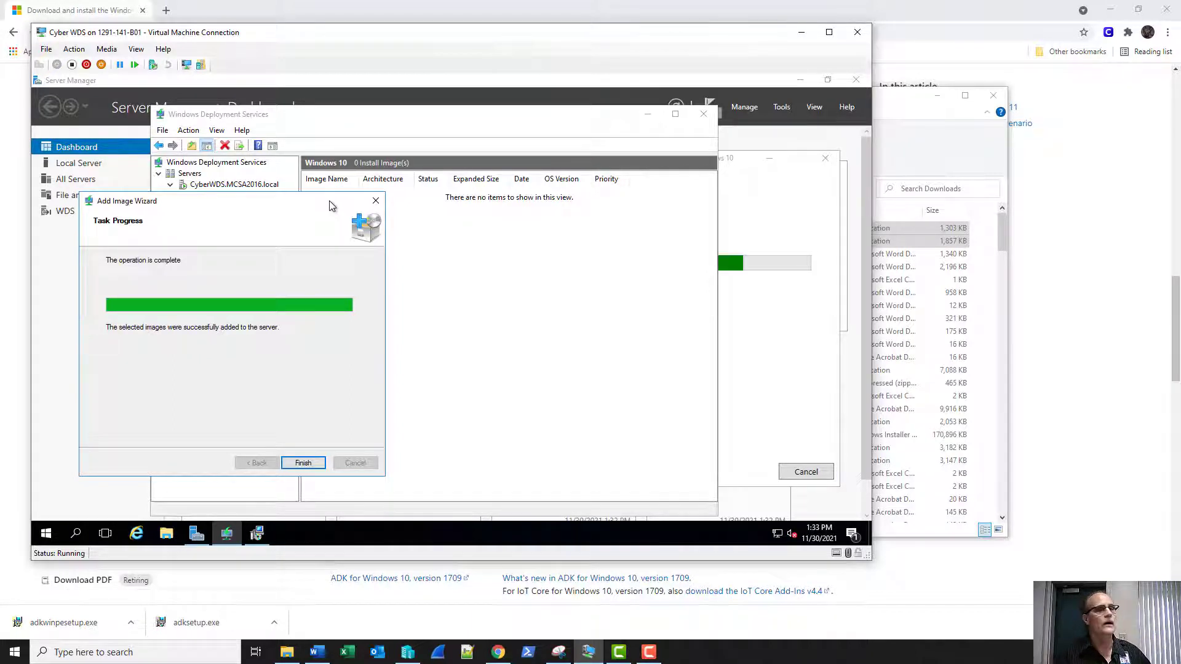
Finish adding the Windows 10 Enterprise install image and close the finished WinPE add-ons installer.
left_click(303, 463)
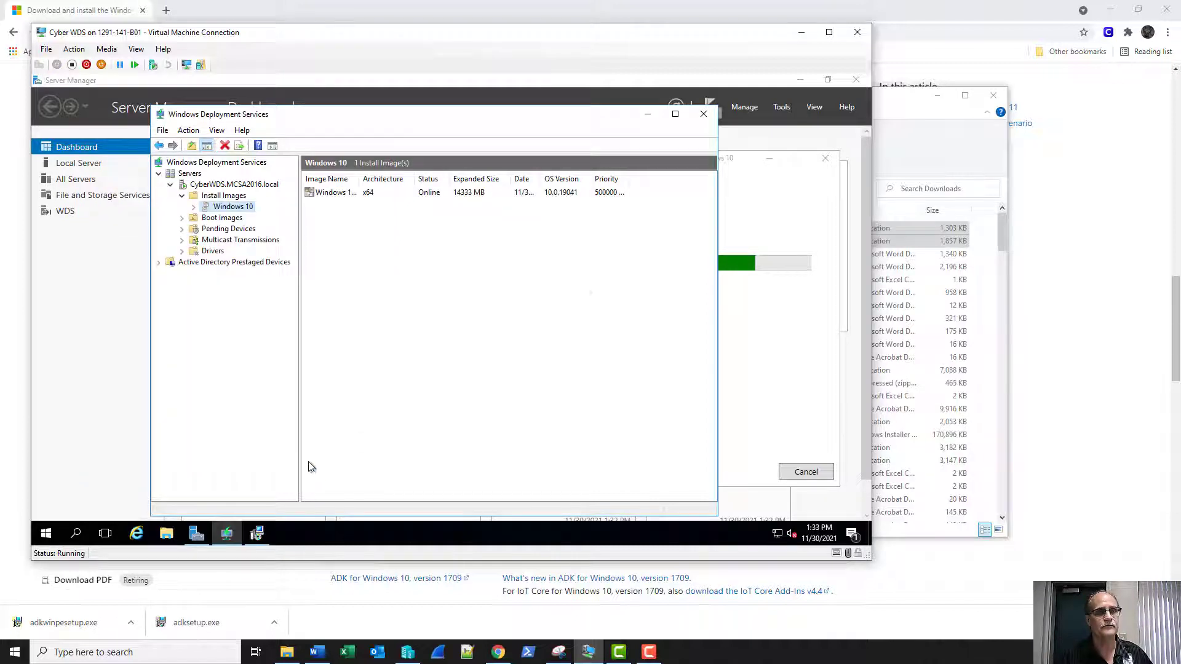
left_click(751, 216)
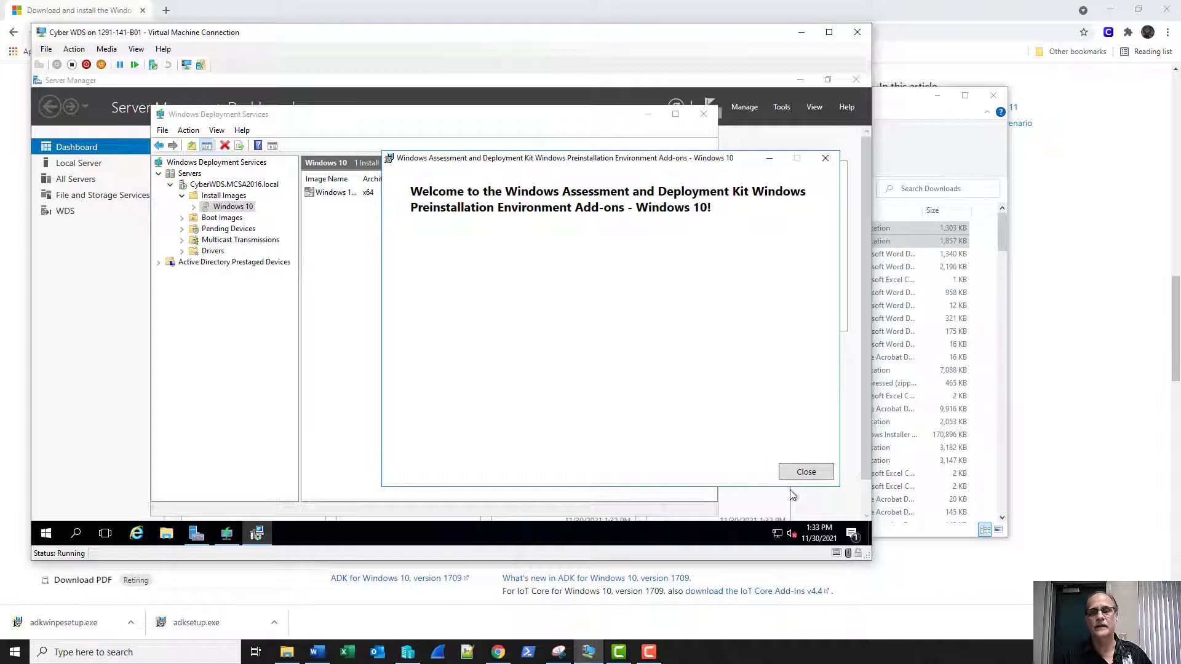
left_click(809, 473)
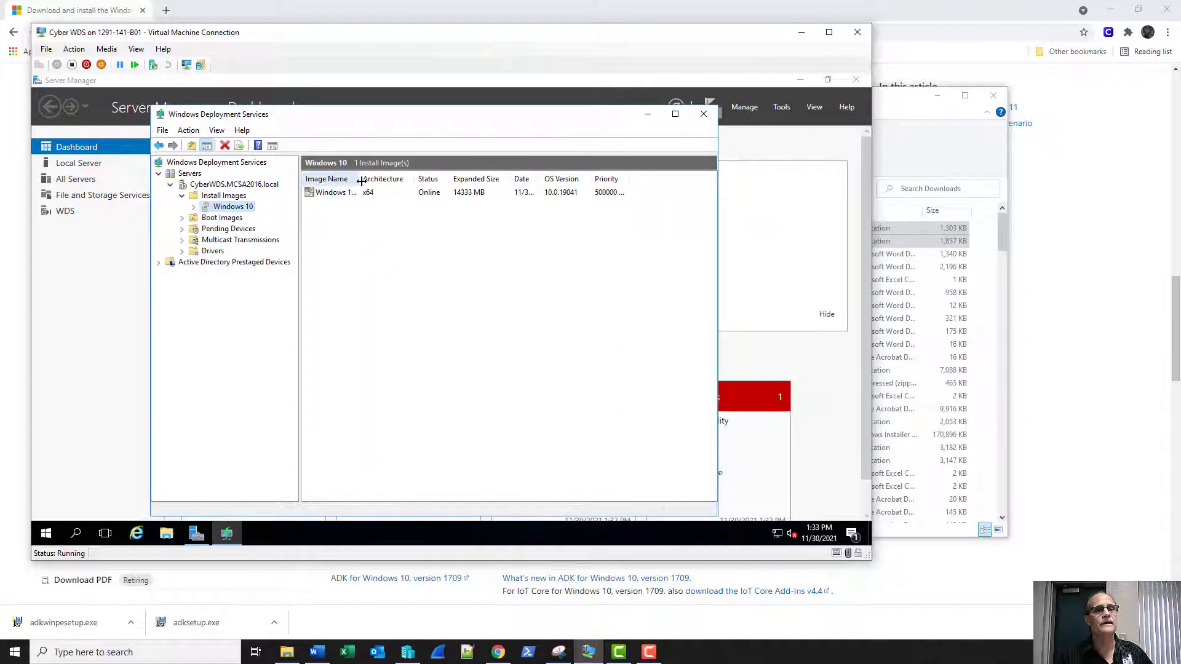
Widen the Image Name column, glance at Boot Images, and return to the Windows 10 group.
left_click_drag(362, 180, 405, 183)
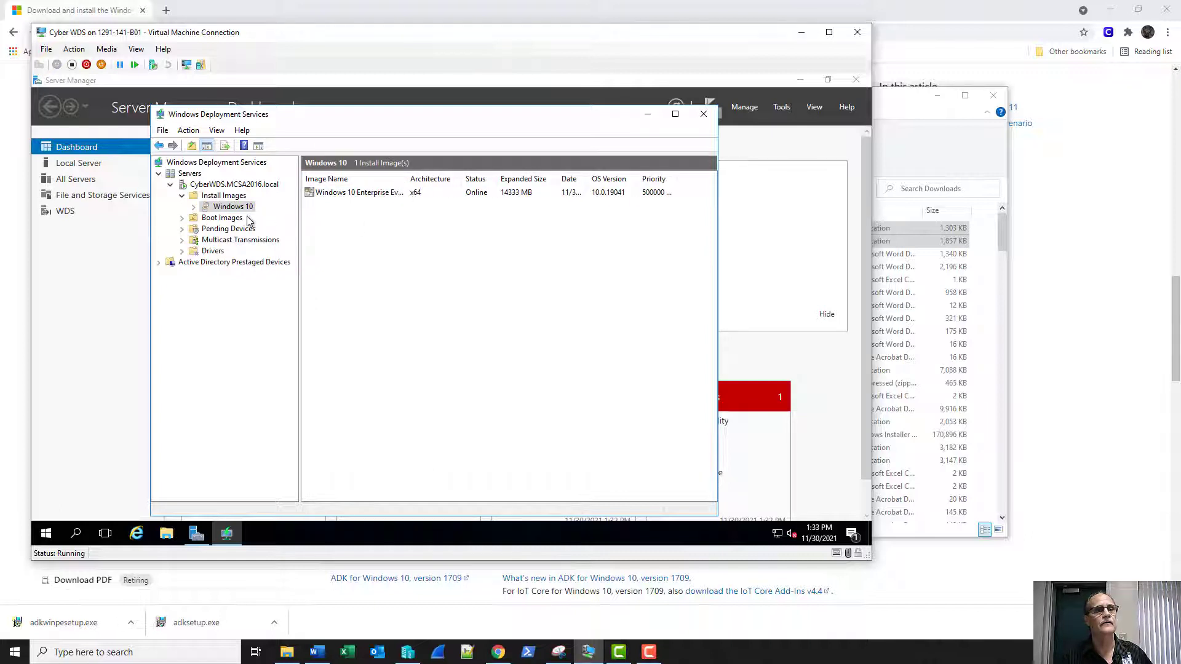
left_click(207, 219)
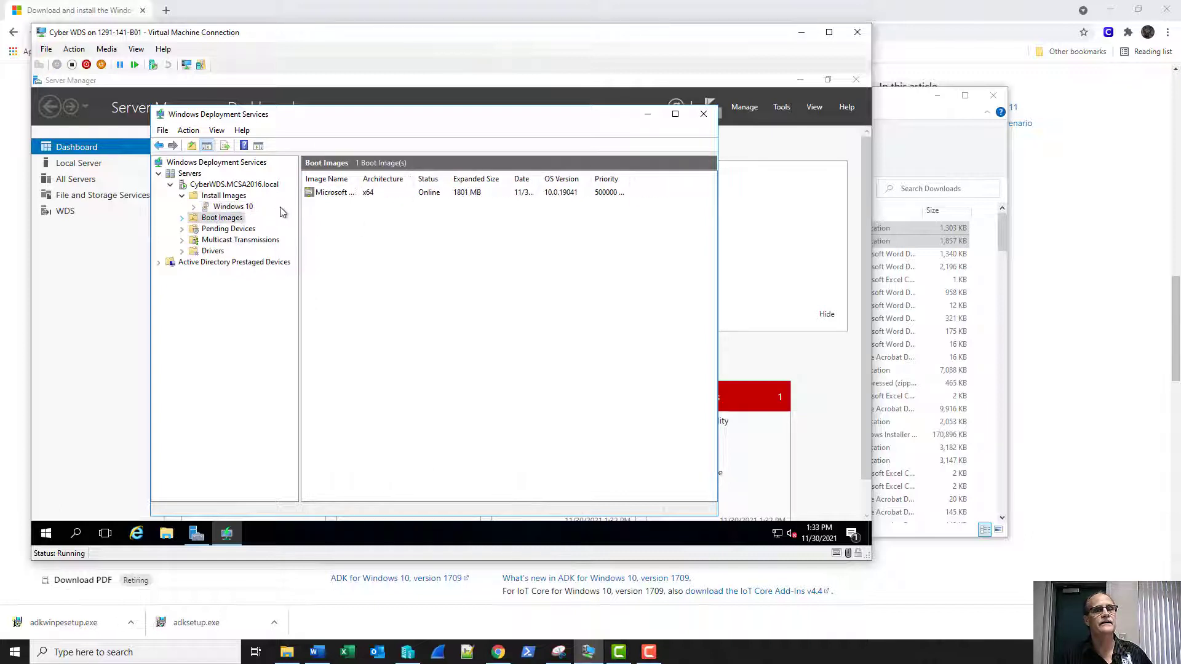
left_click(232, 207)
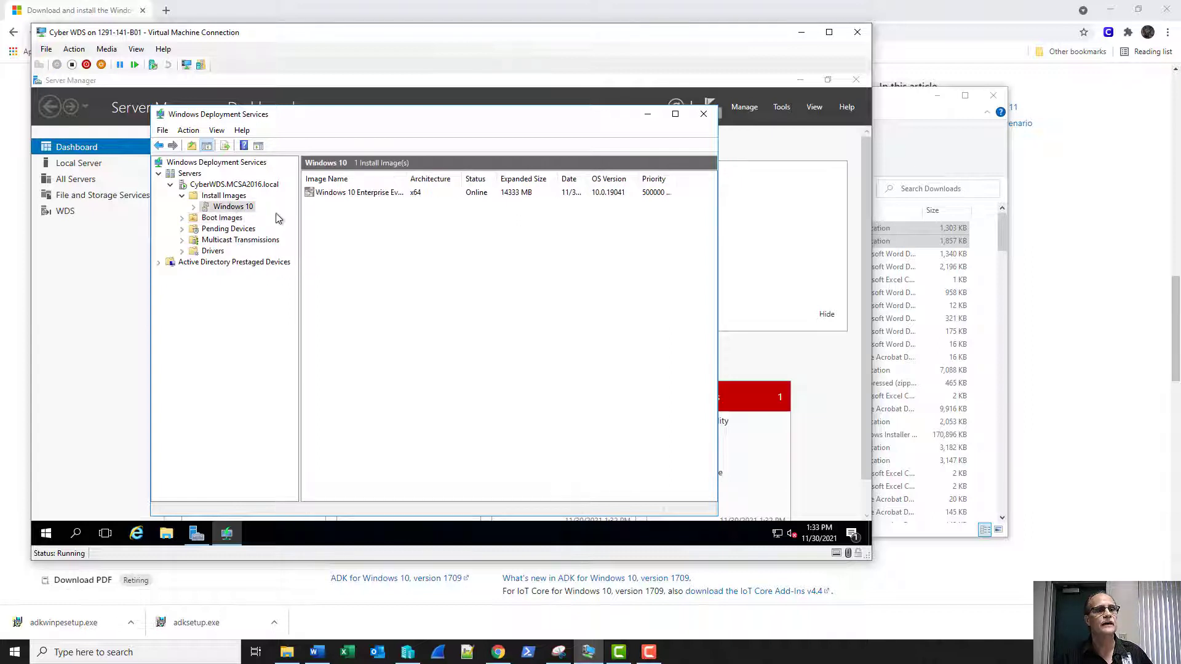
Inspect the Windows 10 Enterprise install image's properties, then close them.
left_click(353, 193)
right_click(352, 194)
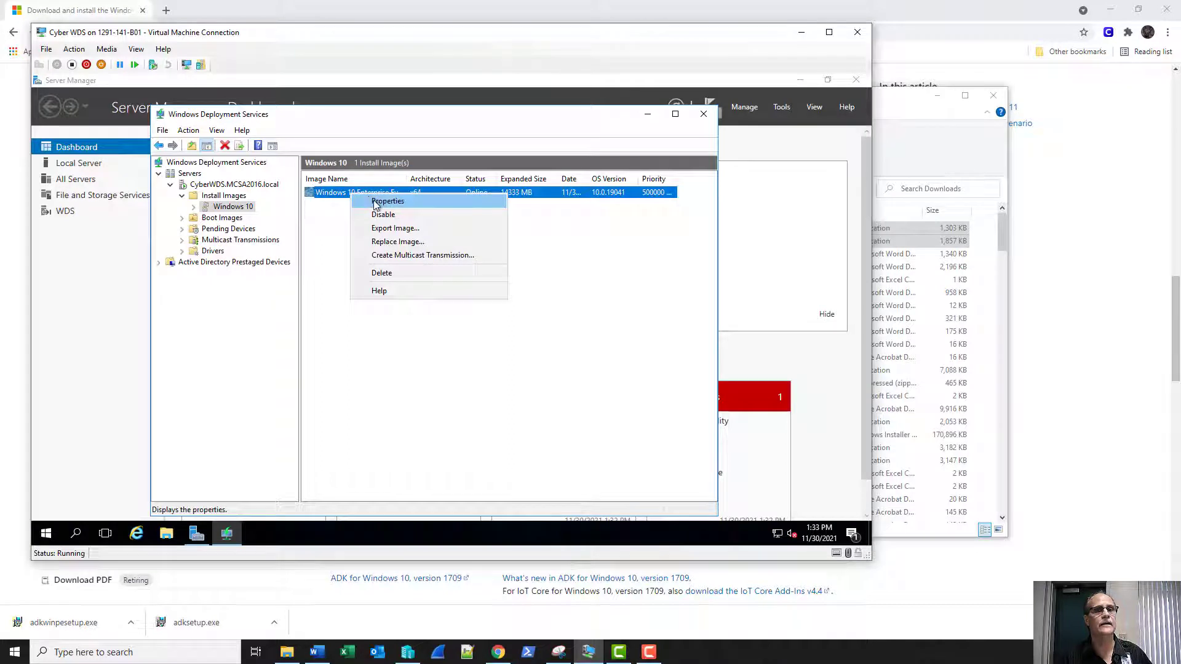
left_click(375, 202)
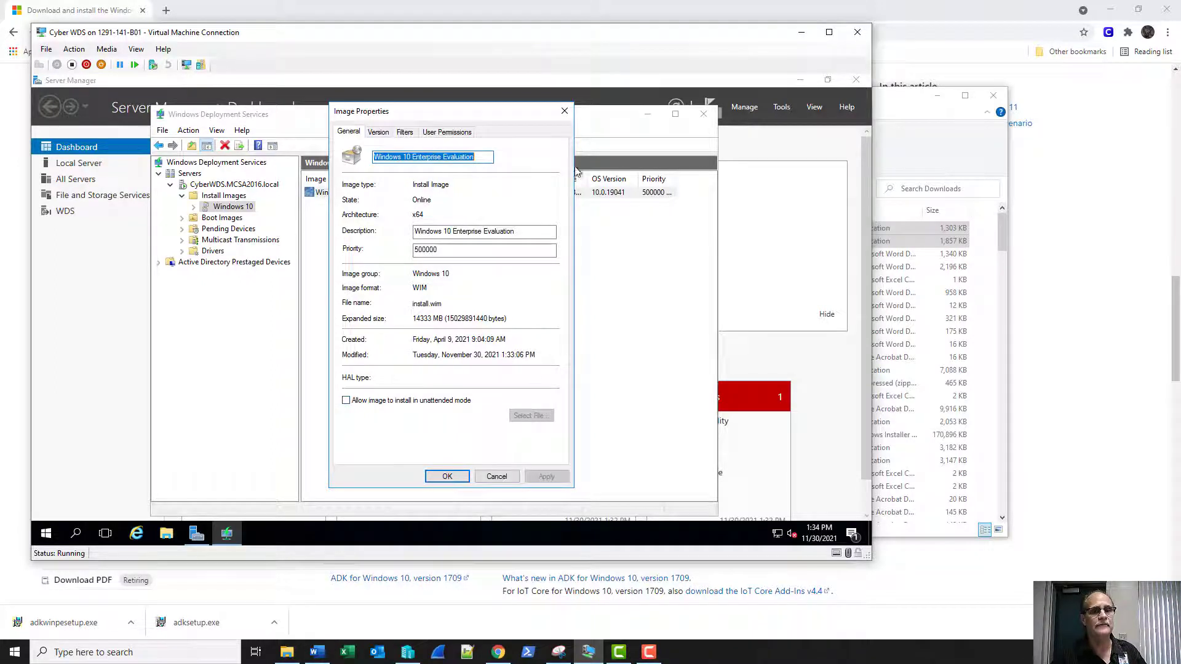
left_click(564, 111)
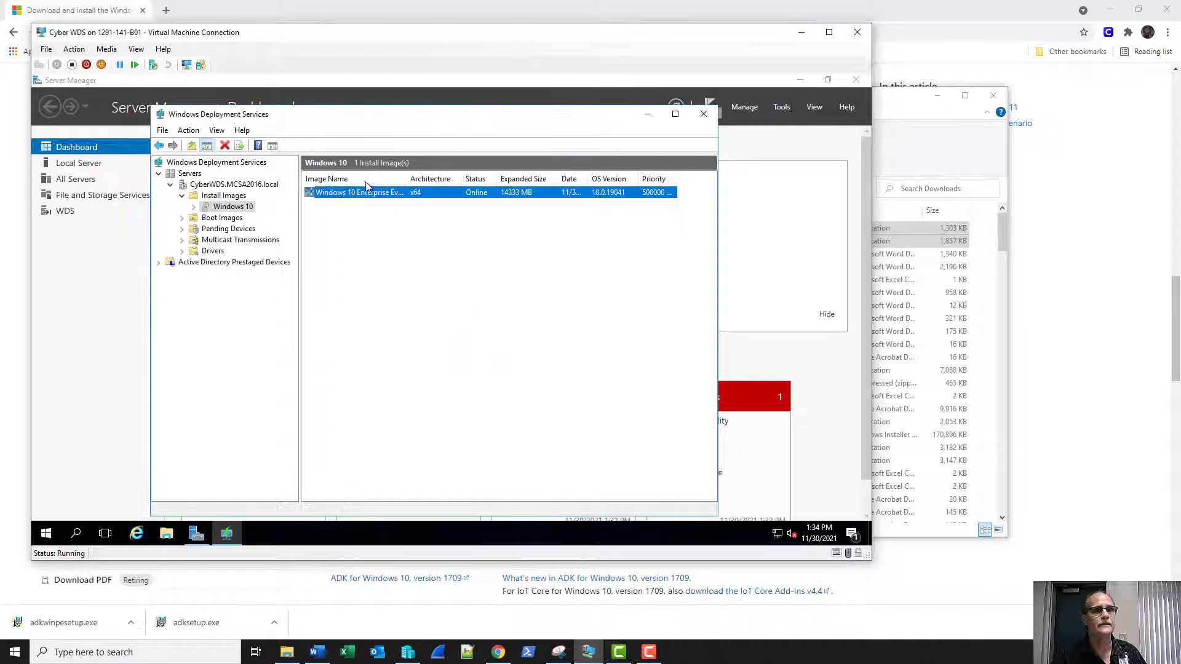
Inspect the Microsoft Windows Setup (x64) boot image's properties under Boot Images, then close them.
left_click(222, 218)
left_click(340, 193)
right_click(340, 193)
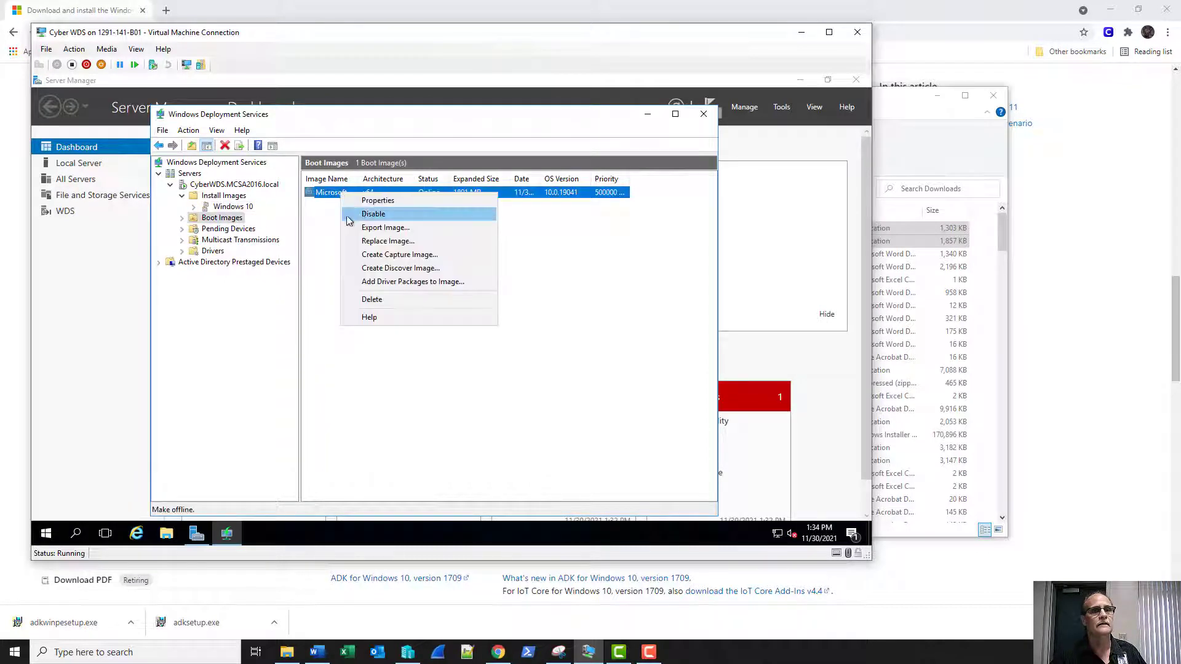
left_click(367, 203)
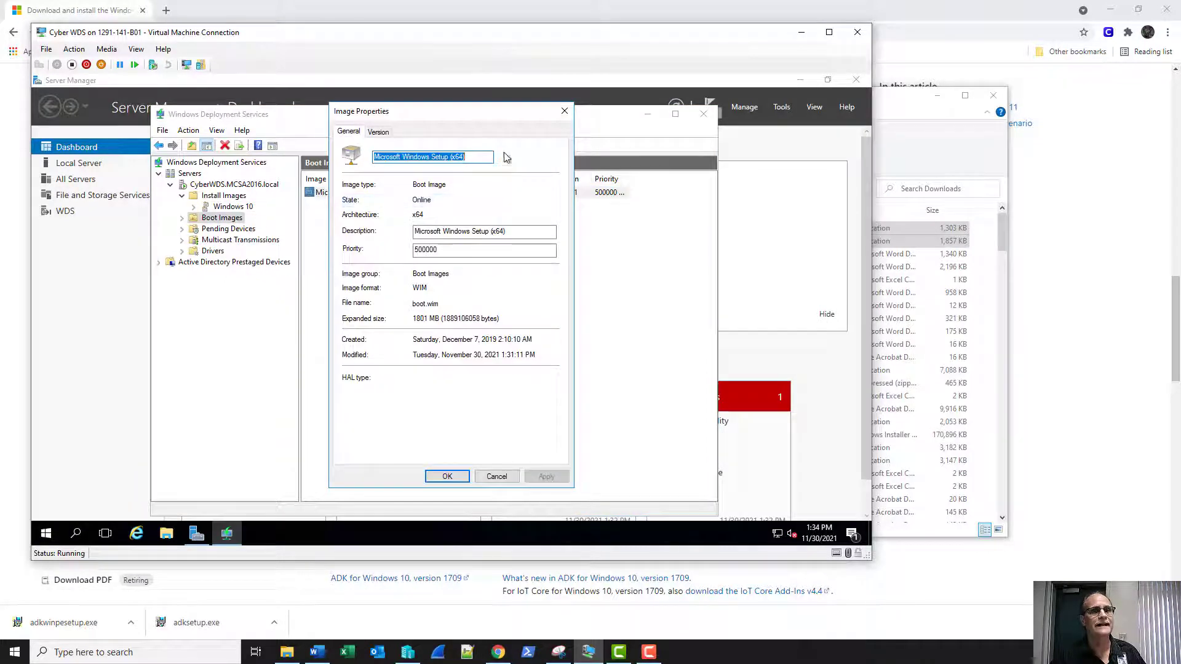
left_click(564, 111)
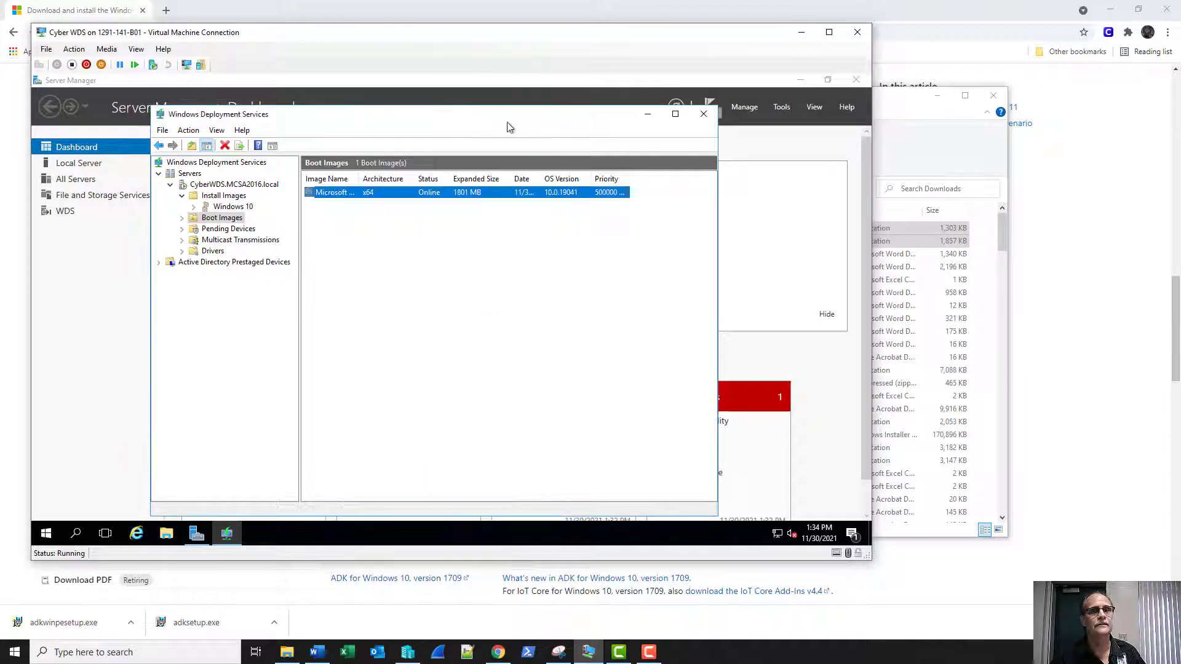
In CYBERWDS properties, require administrator approval for unknown PXE clients, apply, then view the Boot and Client tabs.
right_click(234, 187)
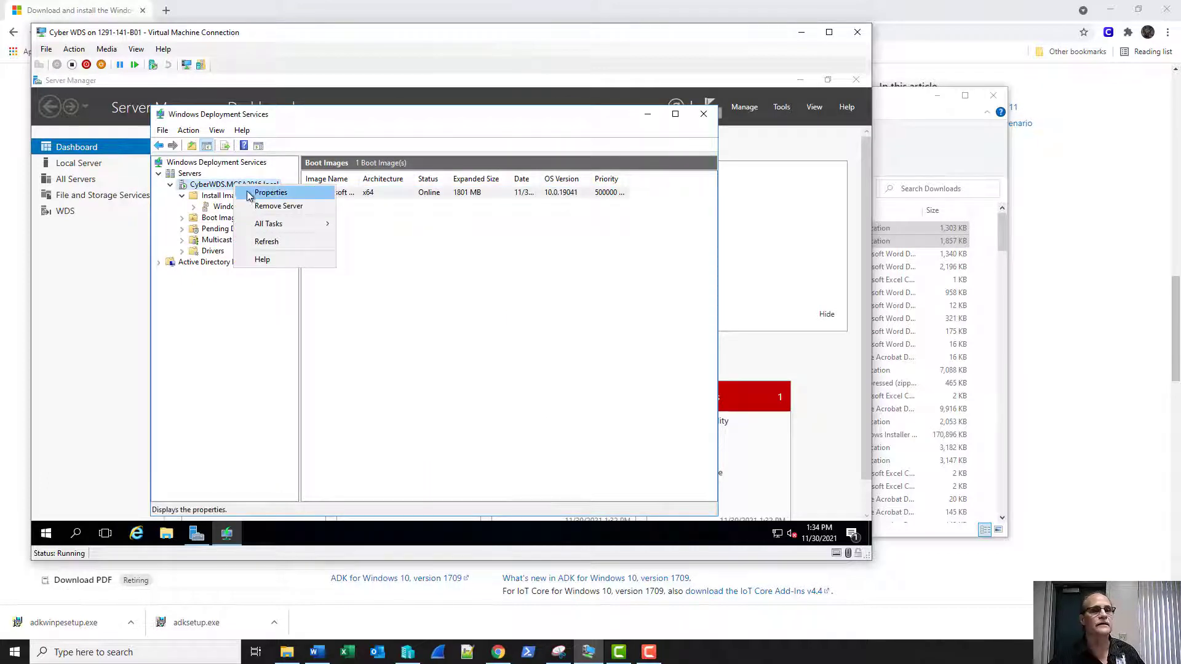
left_click(269, 192)
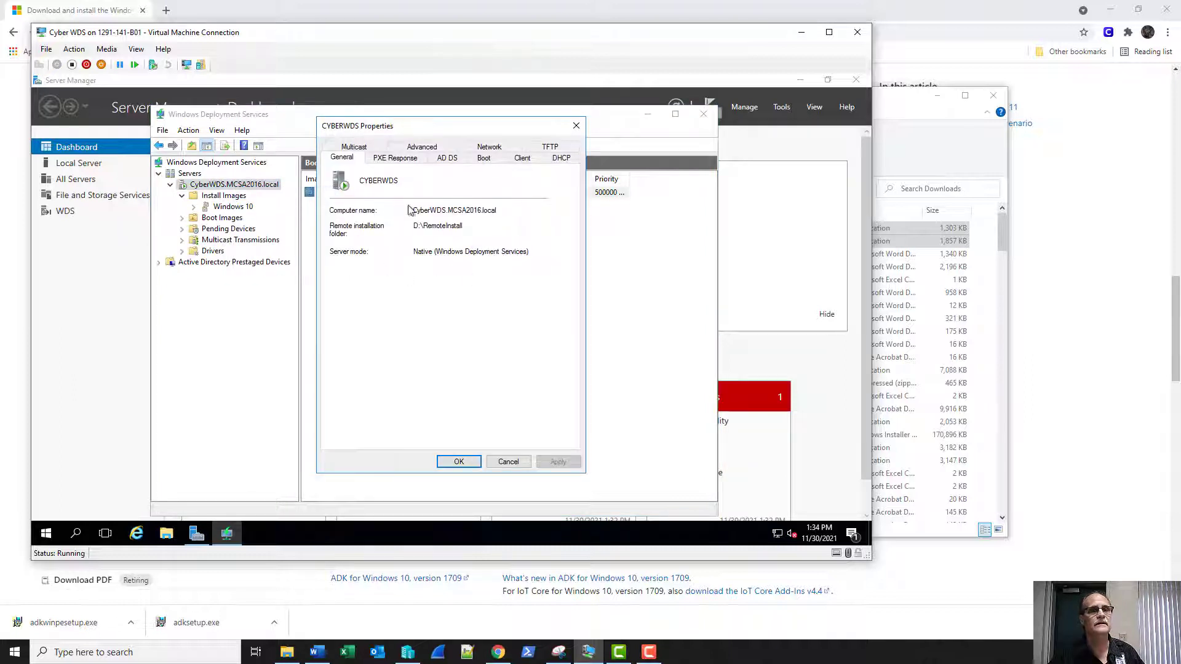
left_click(408, 160)
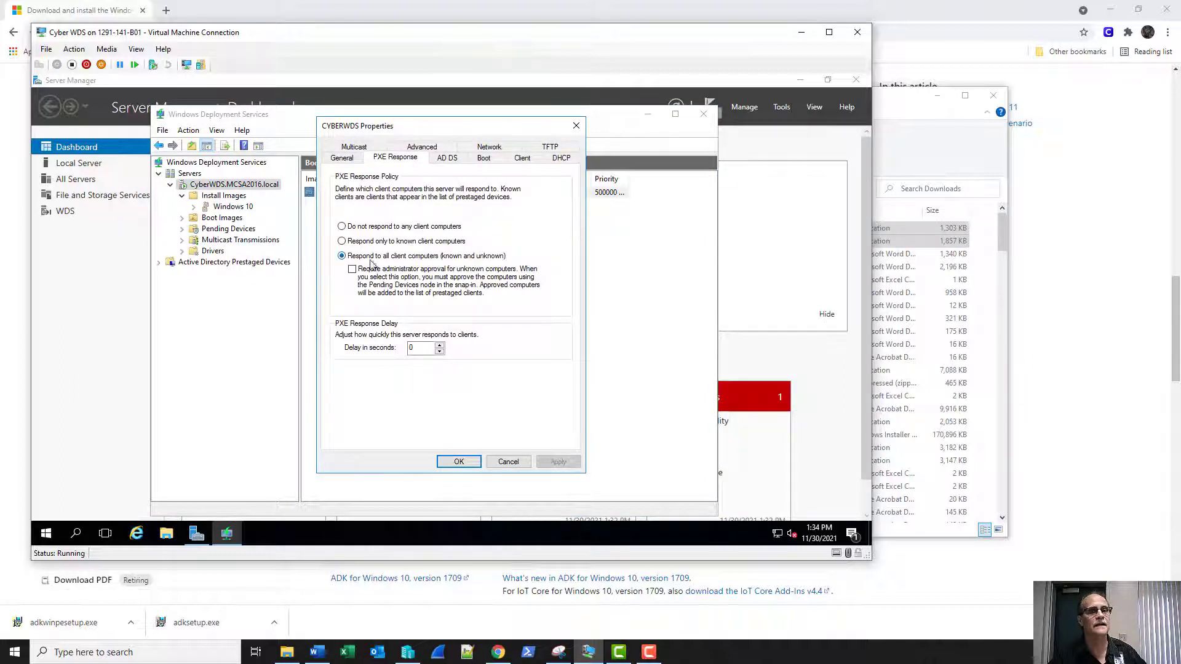
left_click(353, 276)
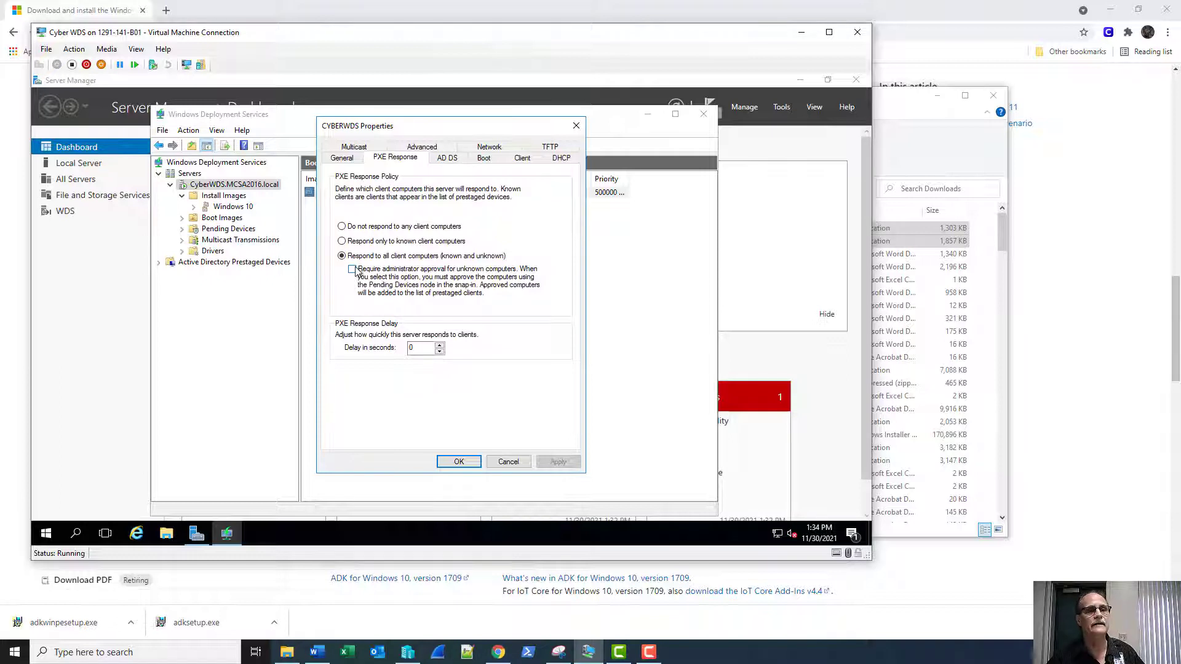
left_click(550, 463)
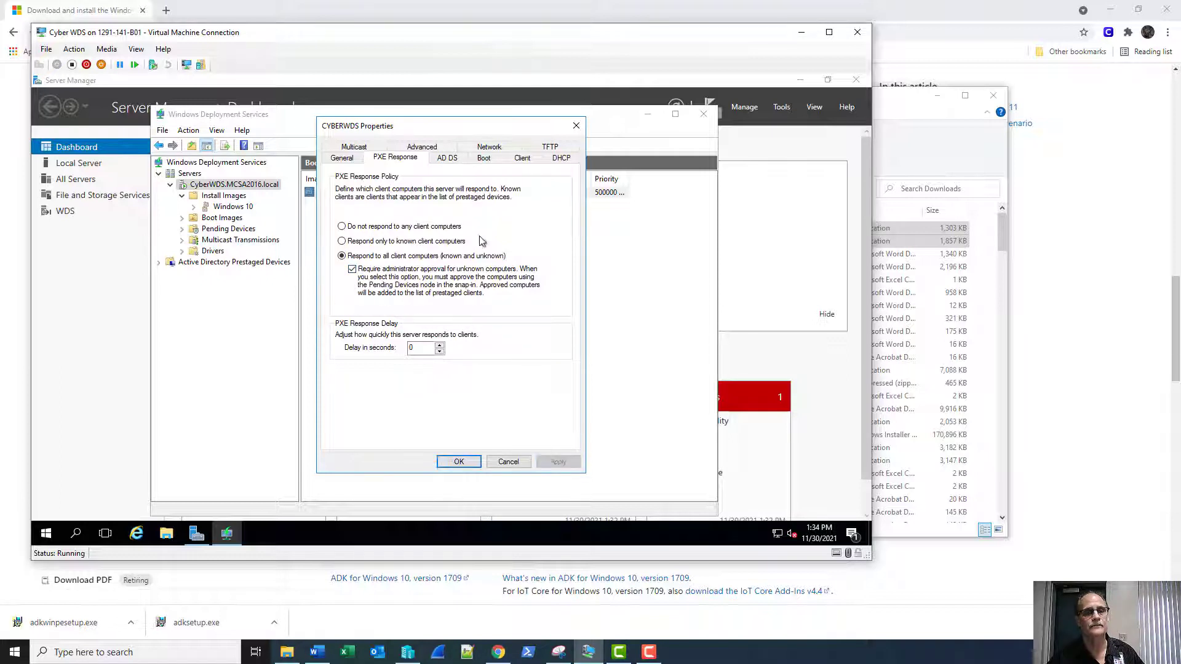
left_click(485, 159)
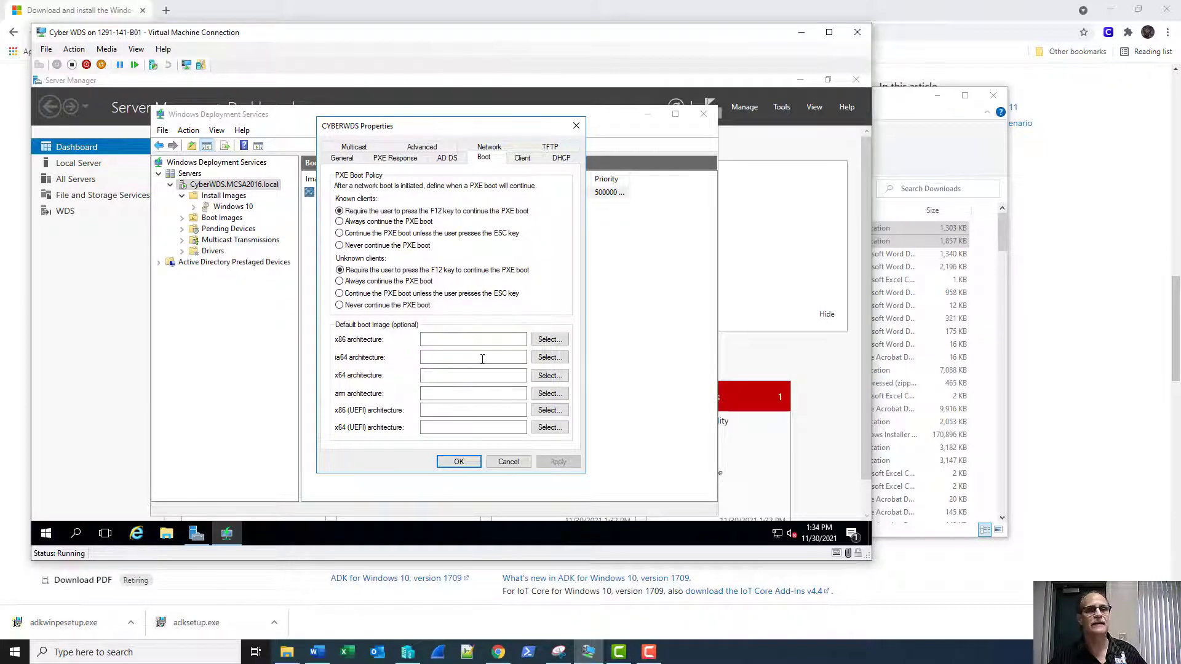
left_click(522, 158)
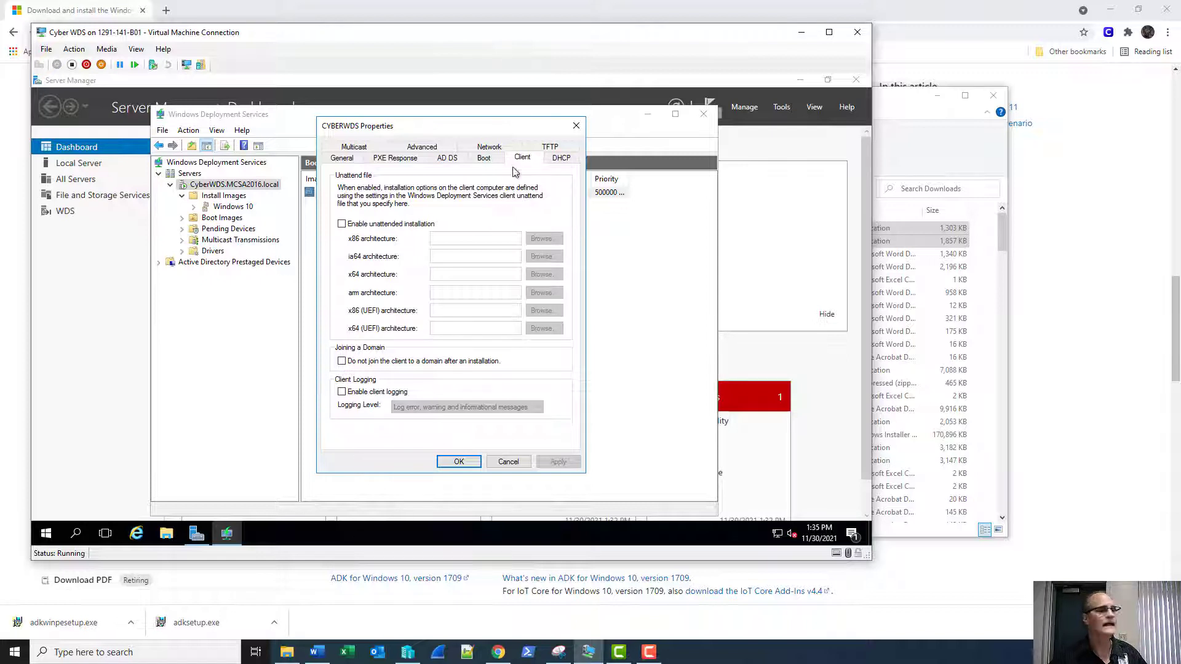
Review the DHCP, Multicast, Advanced, Network and TFTP tabs, then confirm the server properties with OK.
left_click(562, 161)
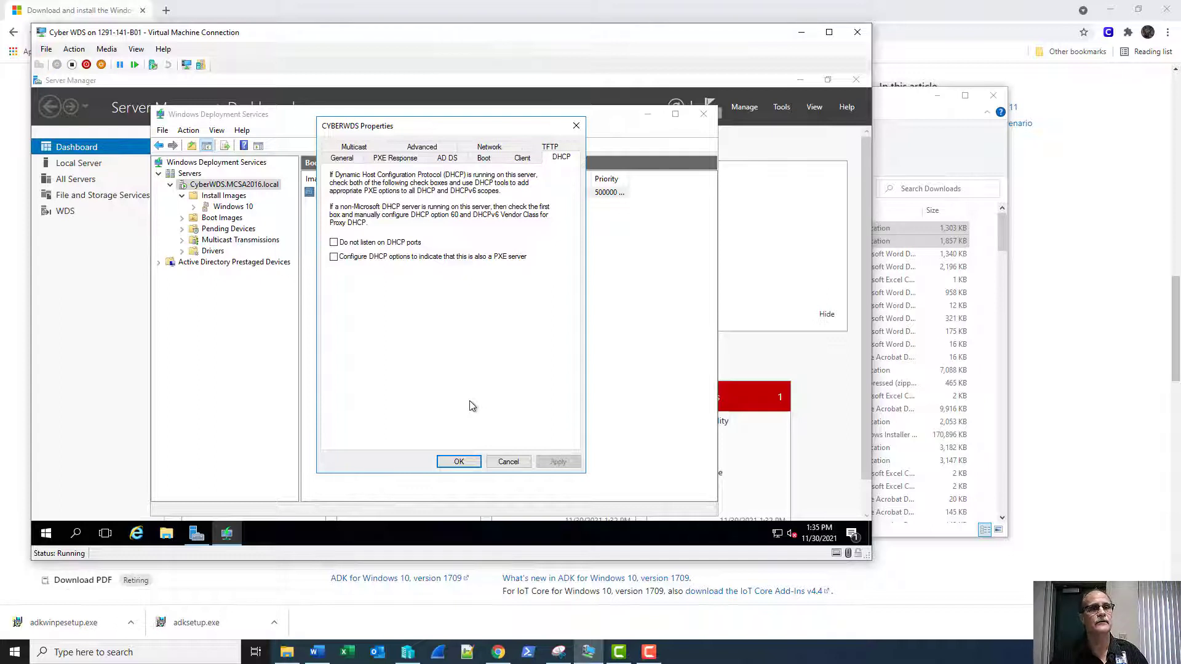
left_click(349, 149)
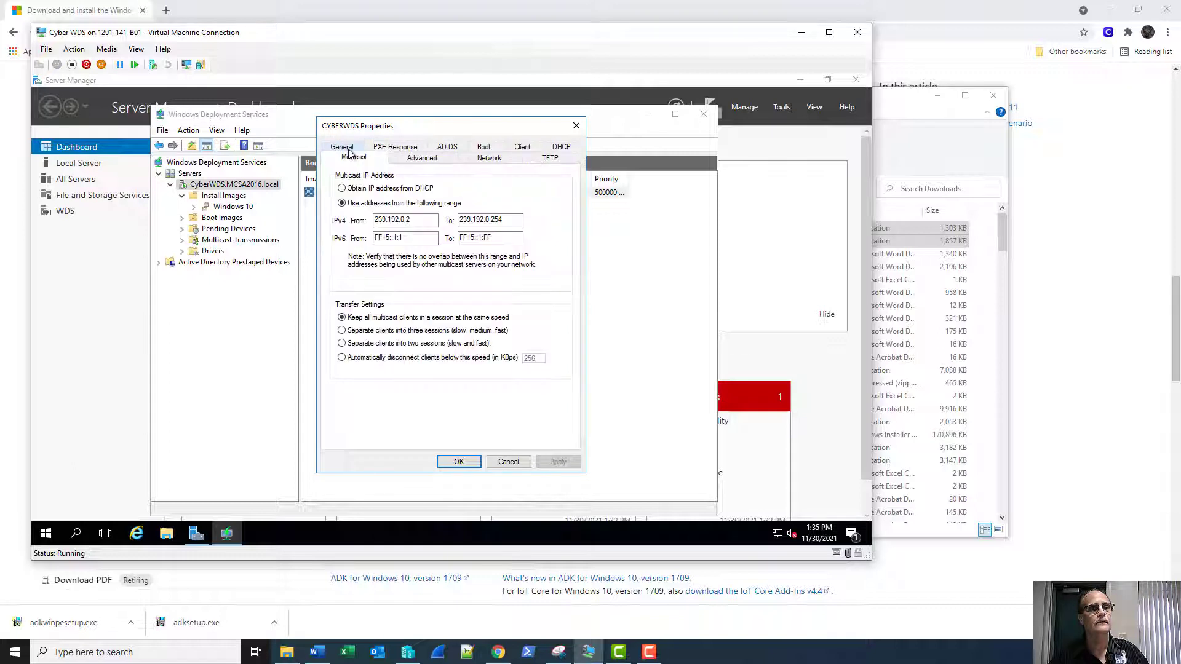
left_click(413, 161)
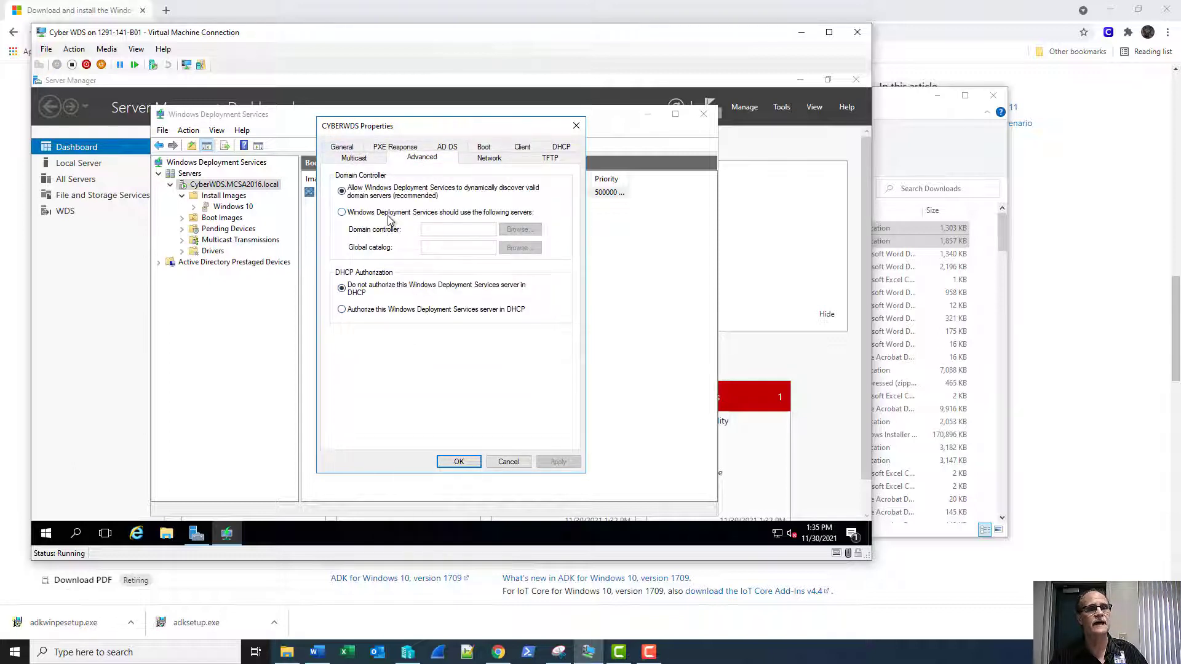
left_click(479, 162)
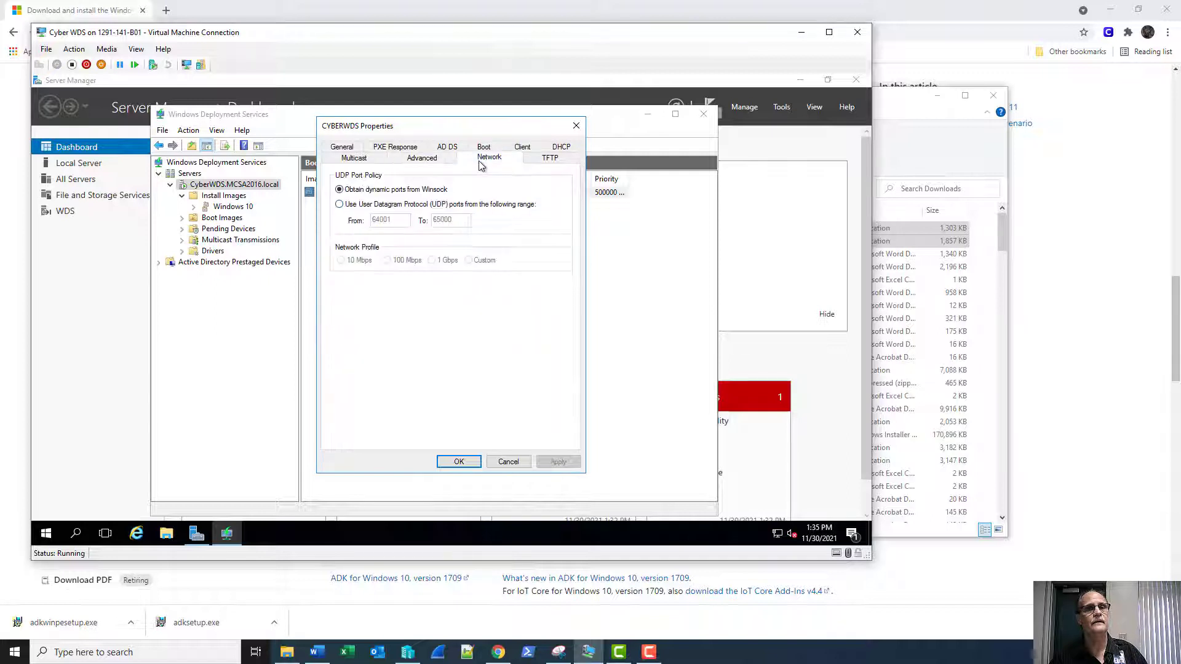
left_click(545, 161)
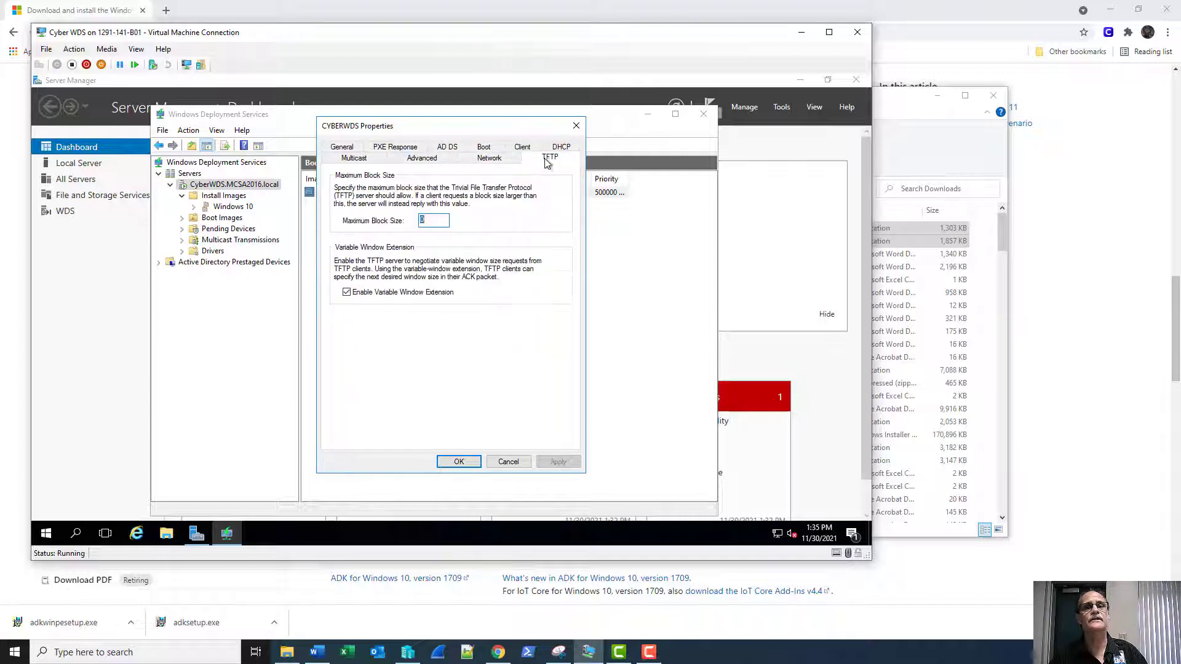
left_click(460, 462)
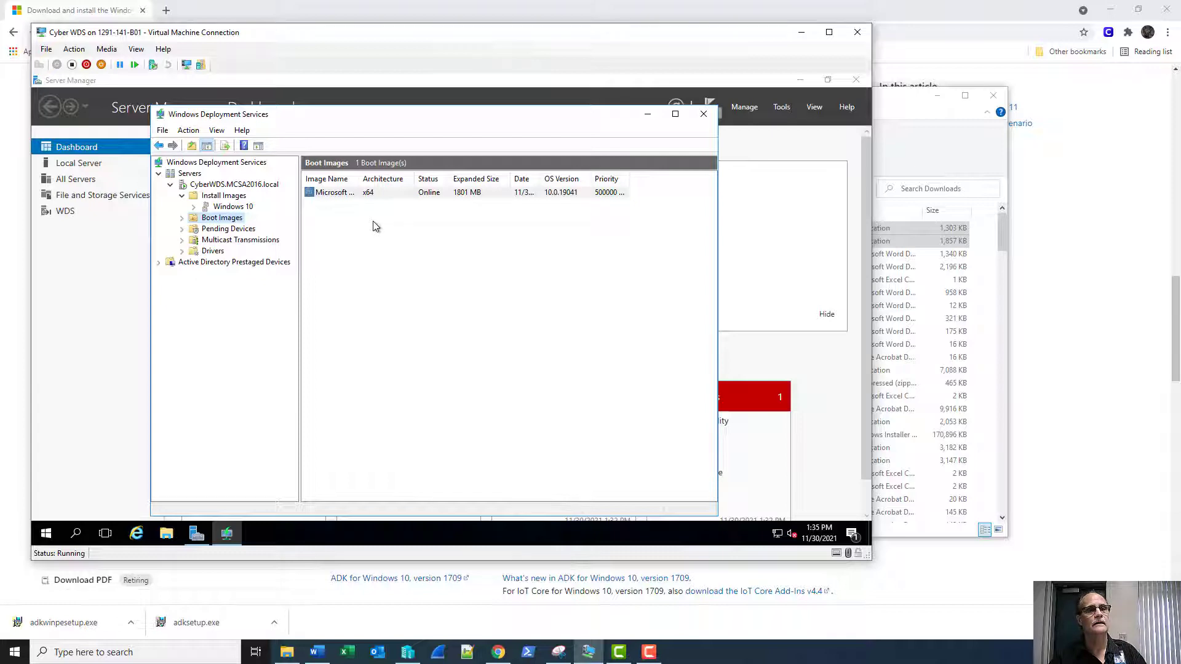
In Hyper-V Manager, start a new Generation 2 VM named TestDeployWDs with 1024 MB memory.
left_click(408, 652)
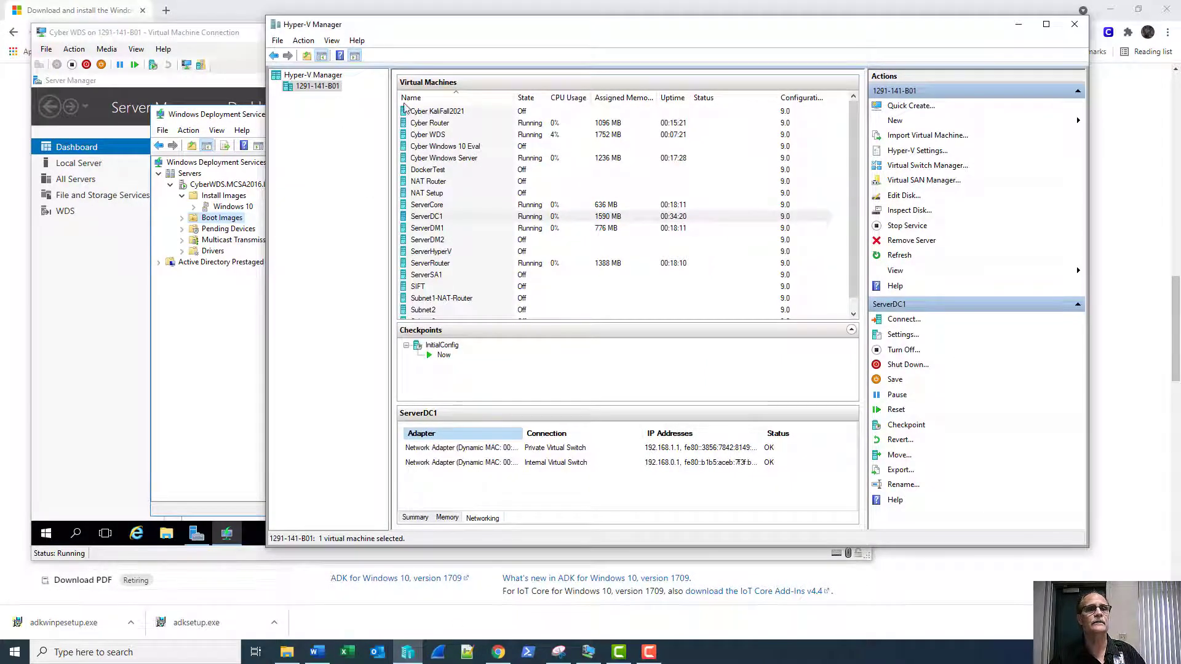
left_click(895, 120)
left_click(1084, 121)
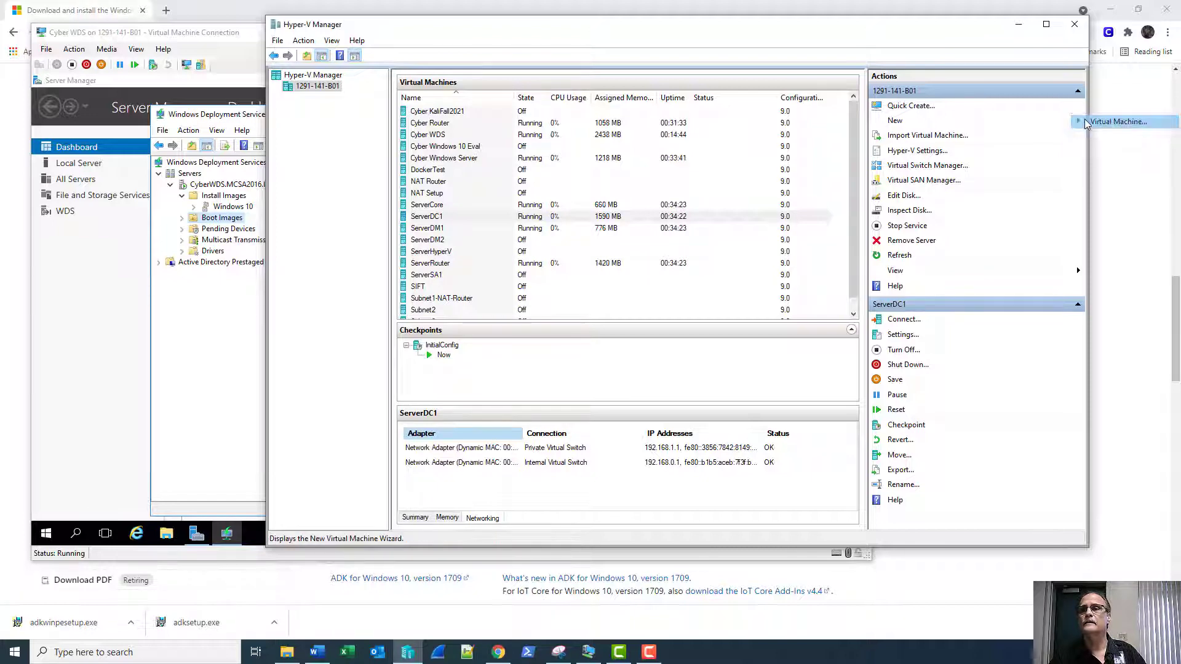
key("Return")
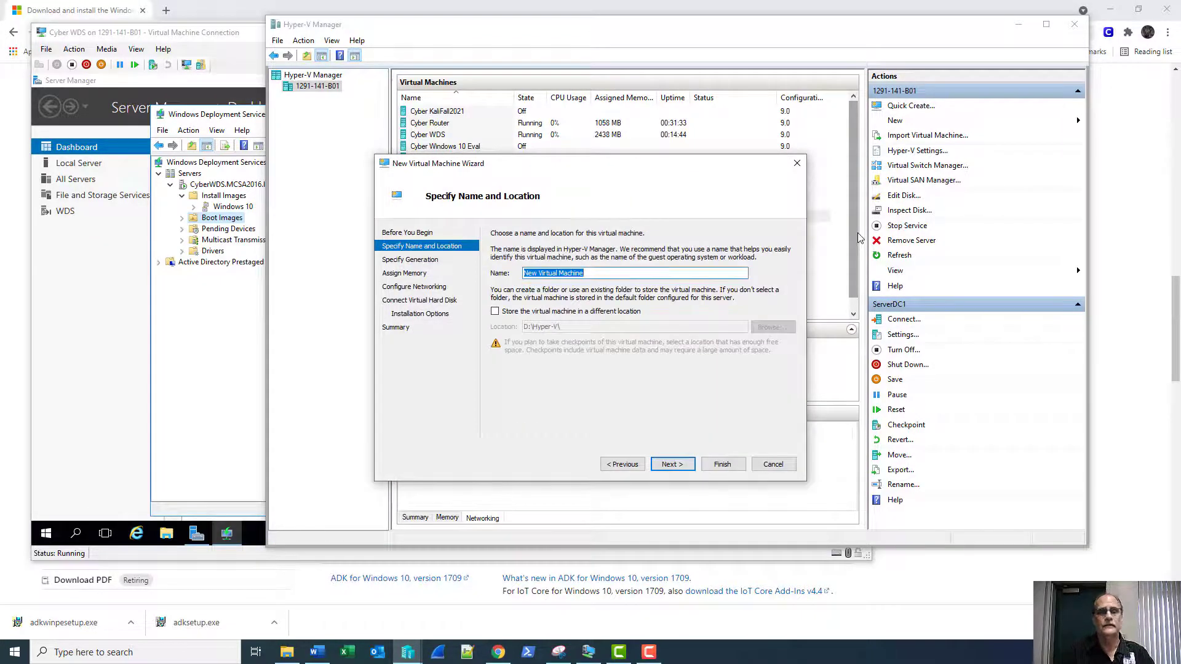
type("Test")
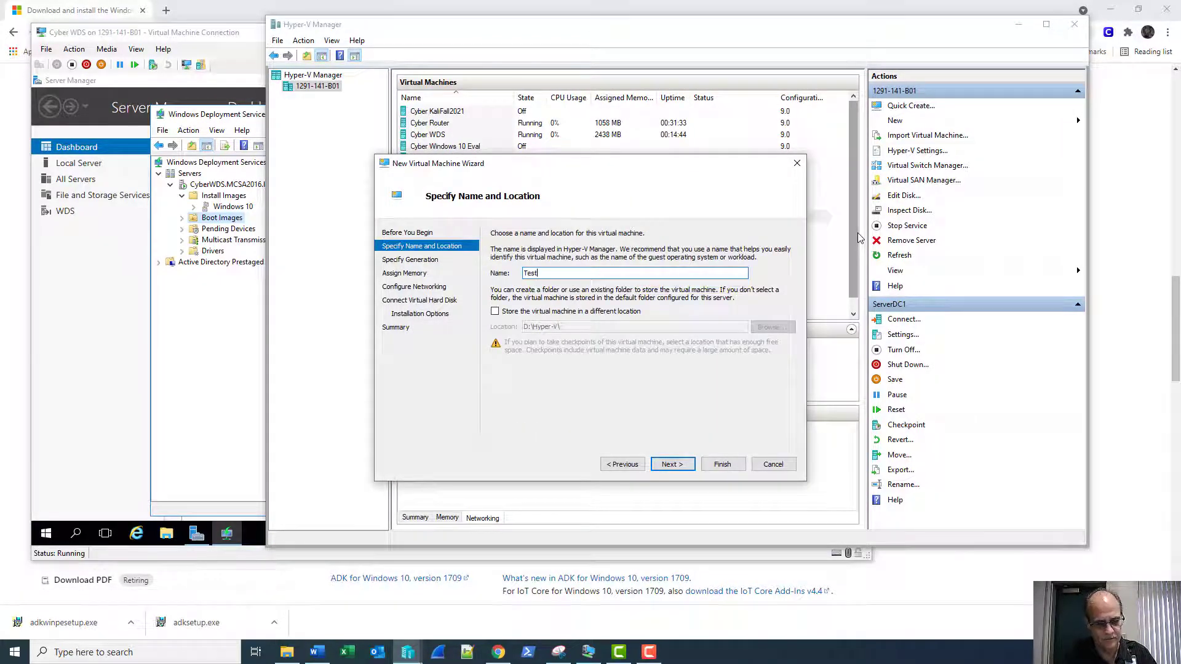
type("Deploy")
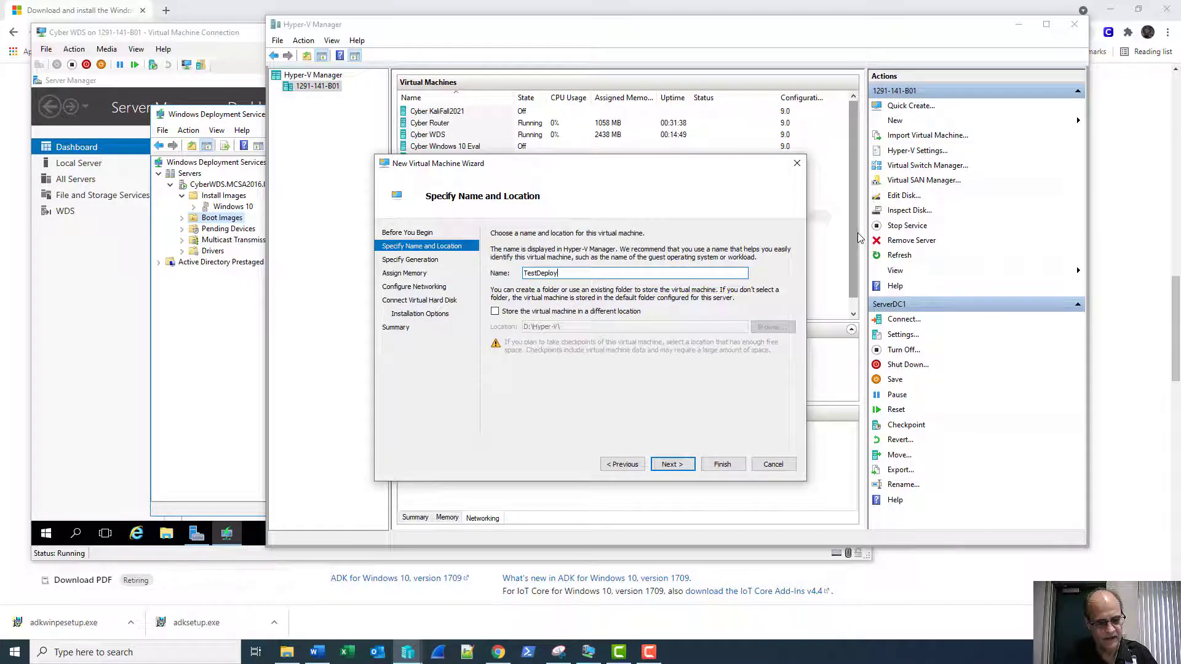
type("WDs")
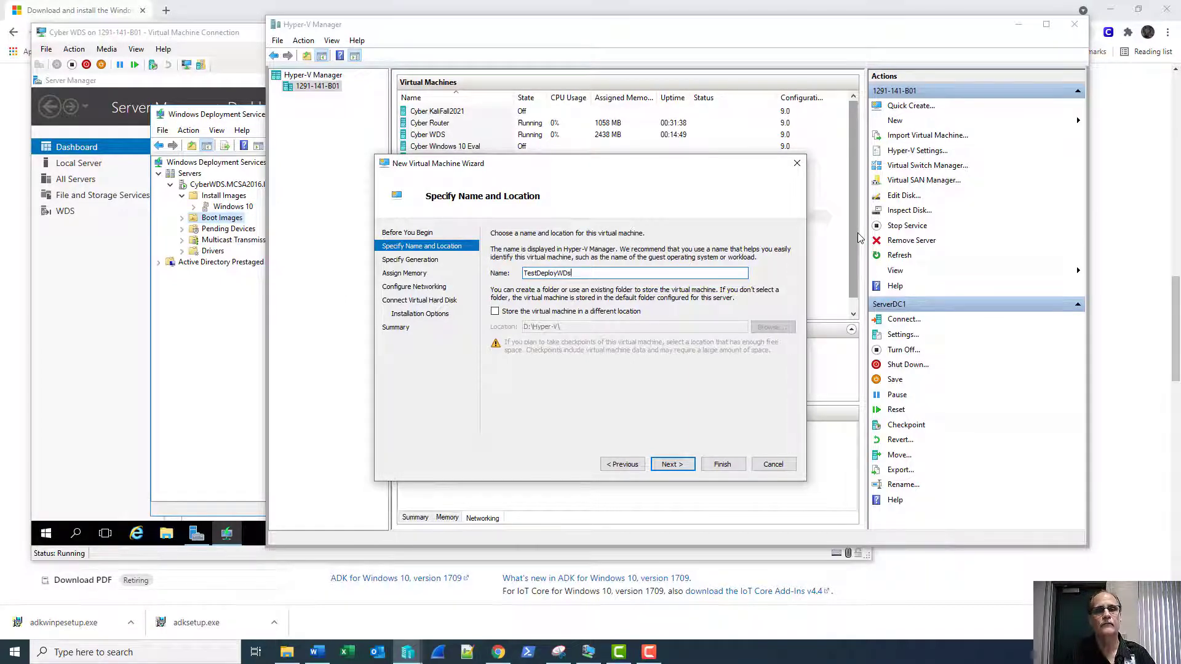
key("Return")
key("Down")
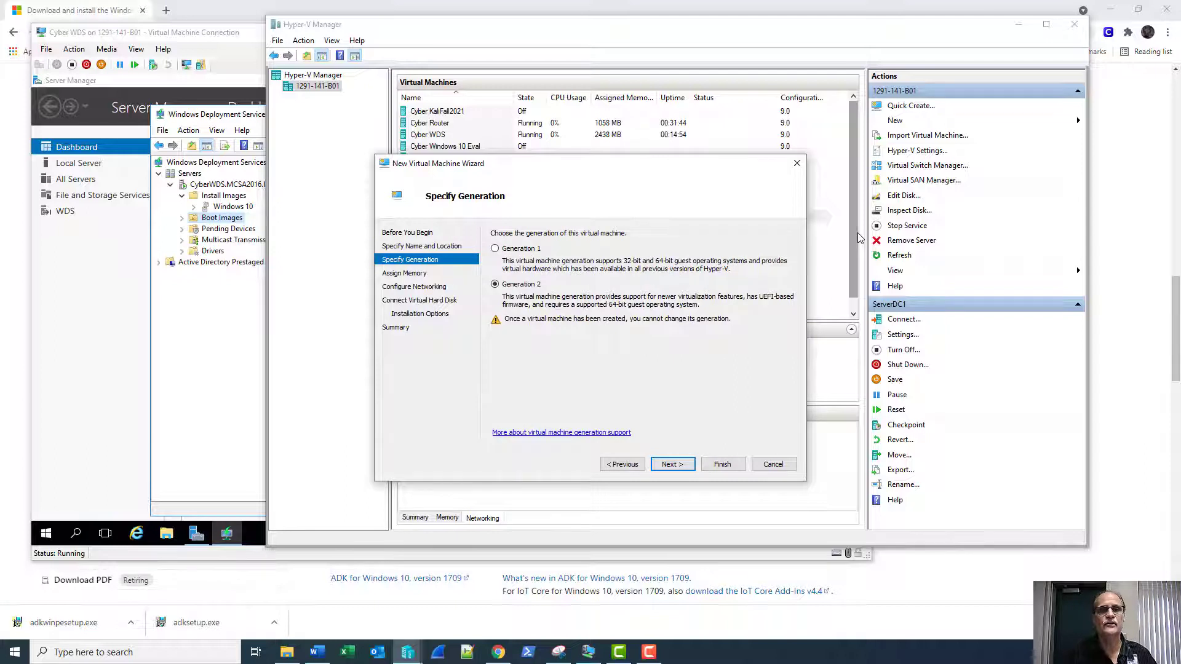
key("Return")
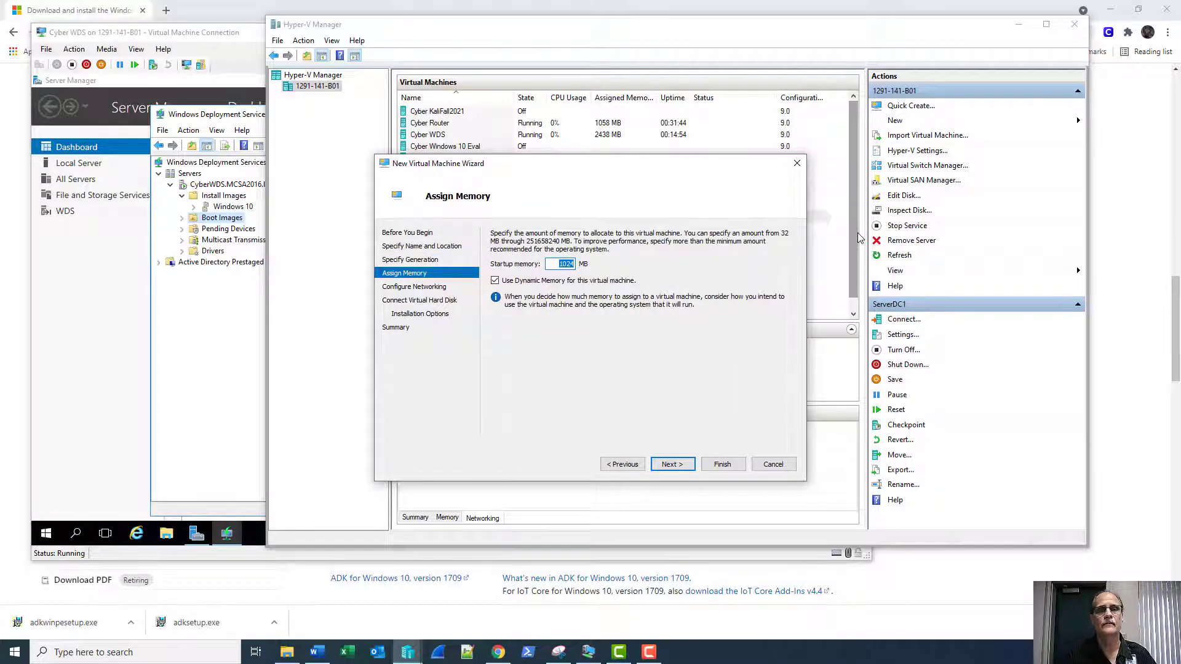
key("Return")
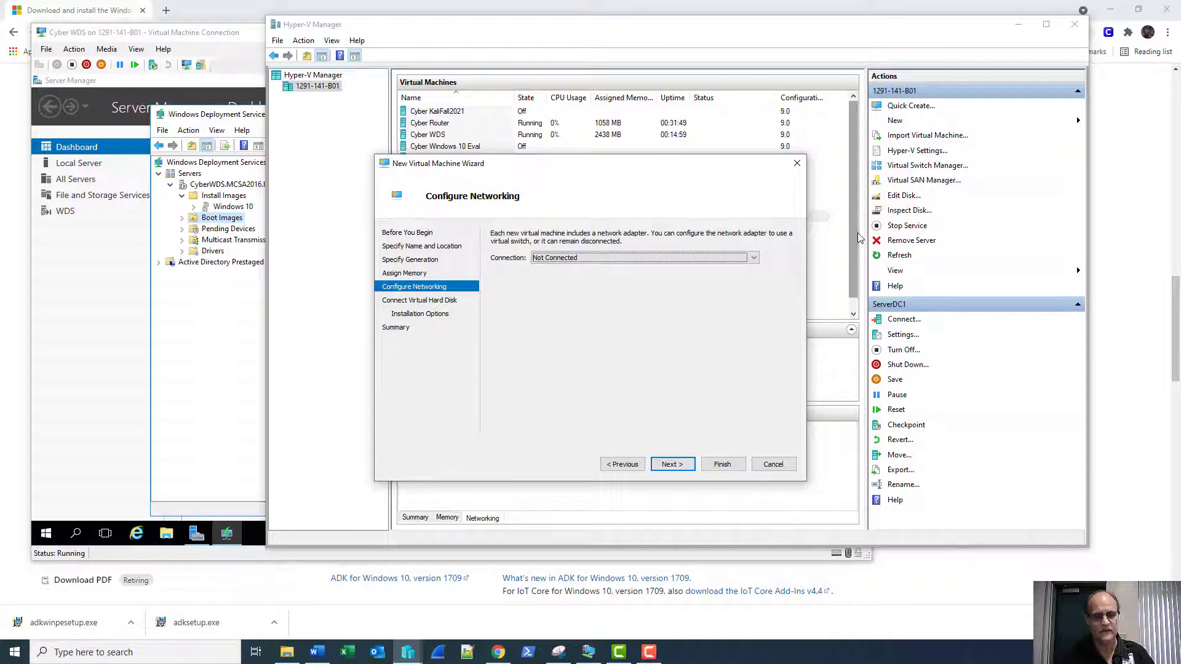
Connect it to Private Virtual Switch, keep the new TestDeployWDs.vhdx, choose network installation, and finish.
left_click(682, 258)
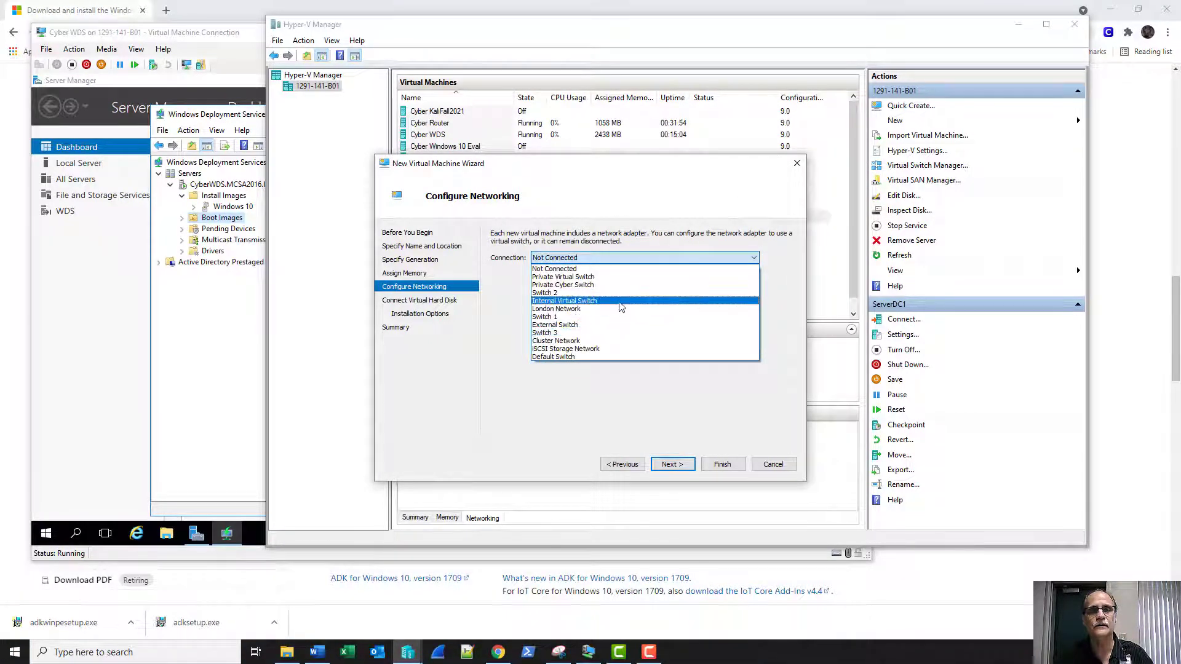
left_click(626, 276)
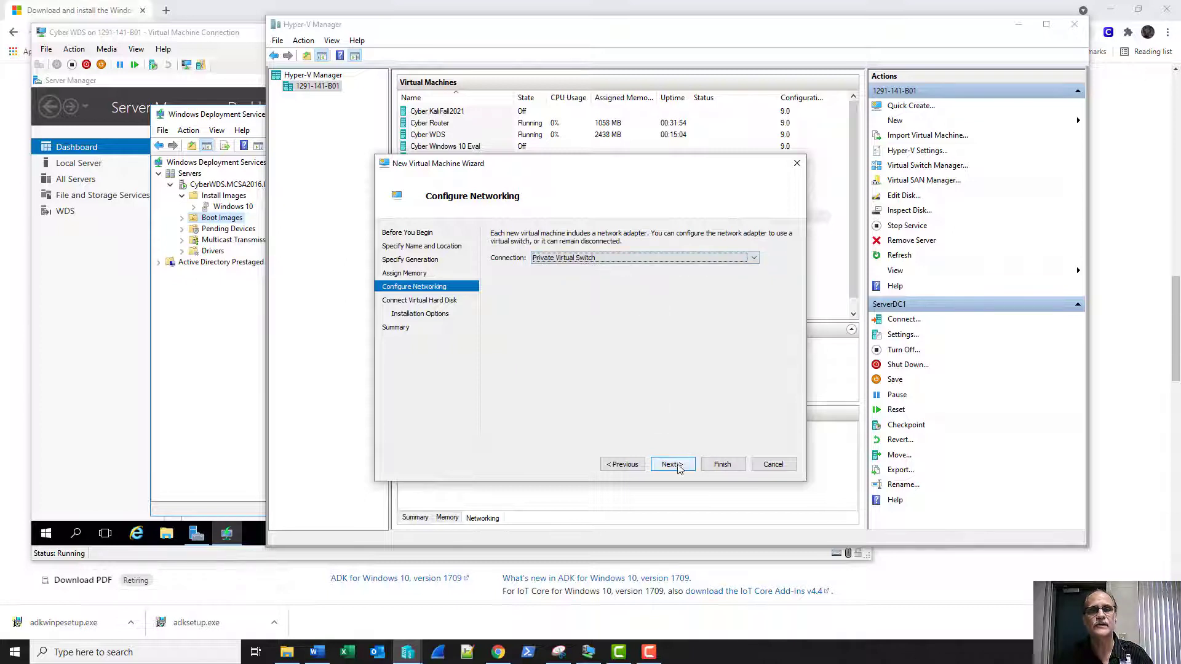
left_click(676, 466)
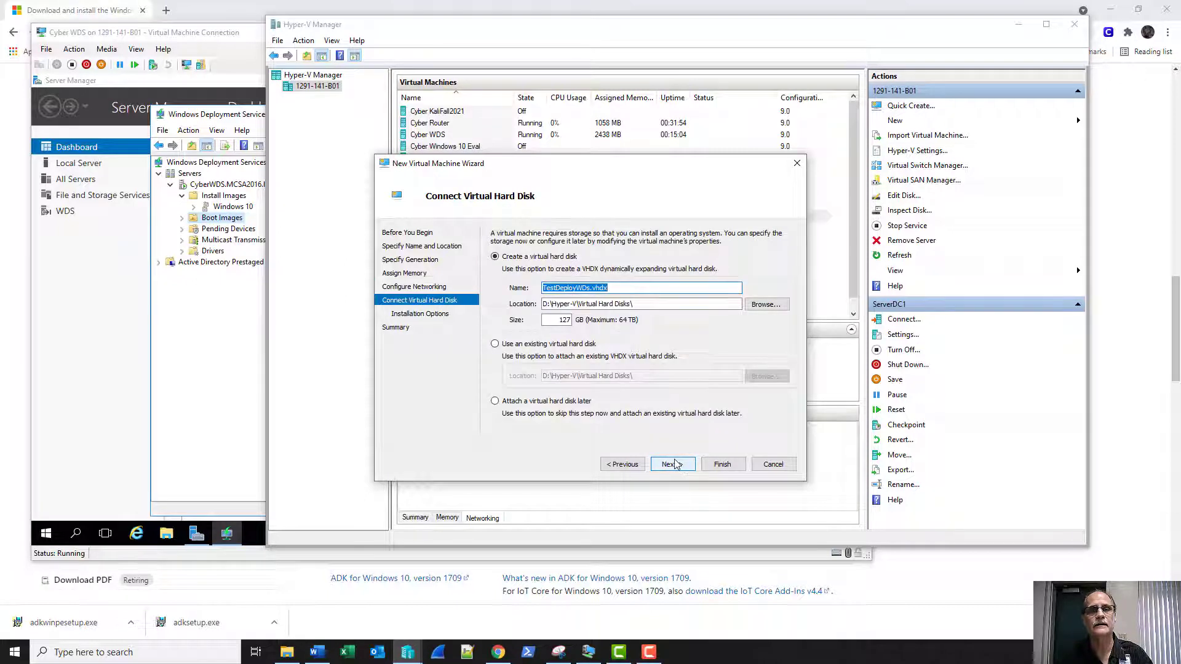
left_click(675, 464)
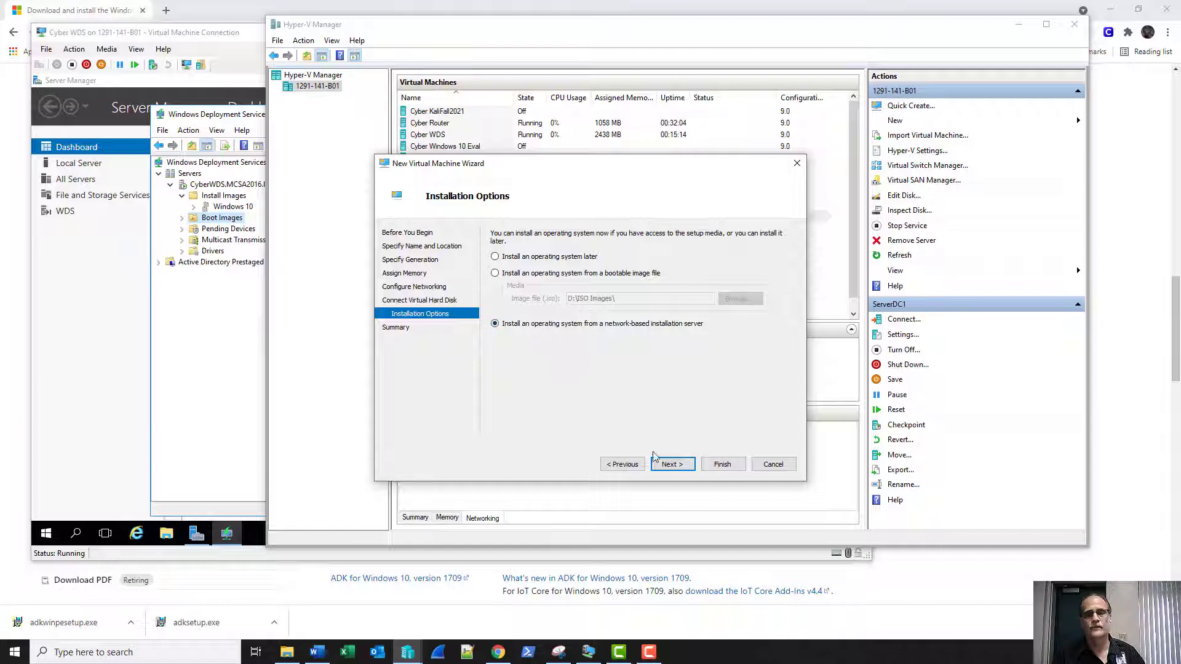
left_click(673, 465)
left_click(707, 470)
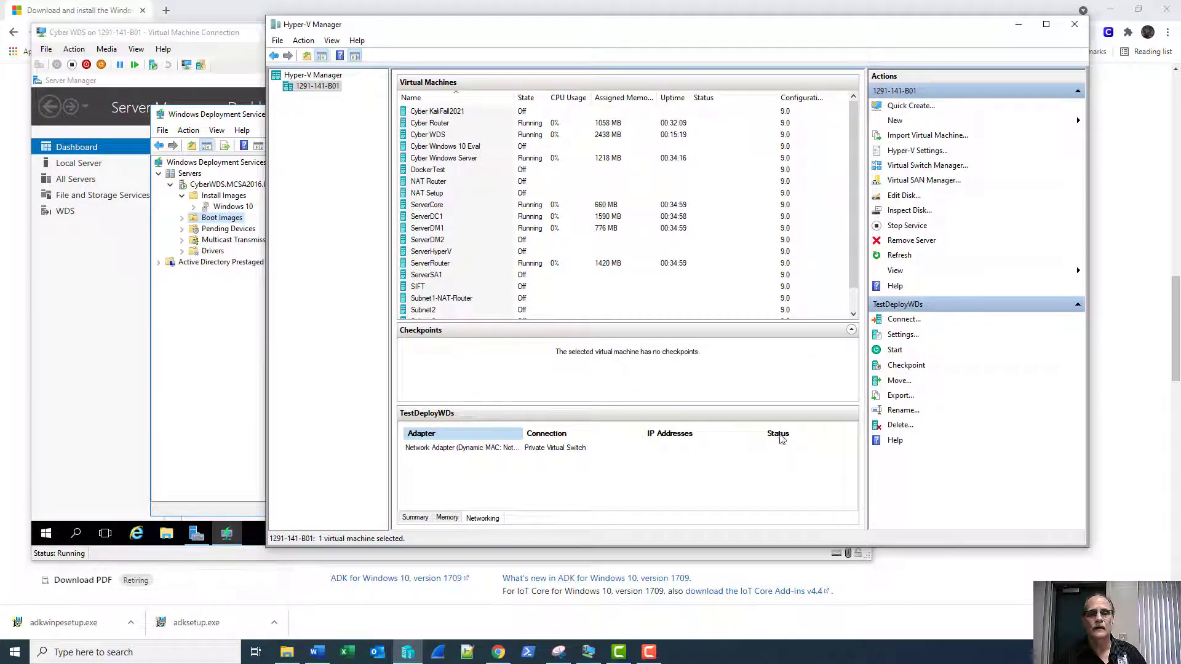
Disable automatic checkpoints in TestDeployWDs's settings and save.
left_click(902, 334)
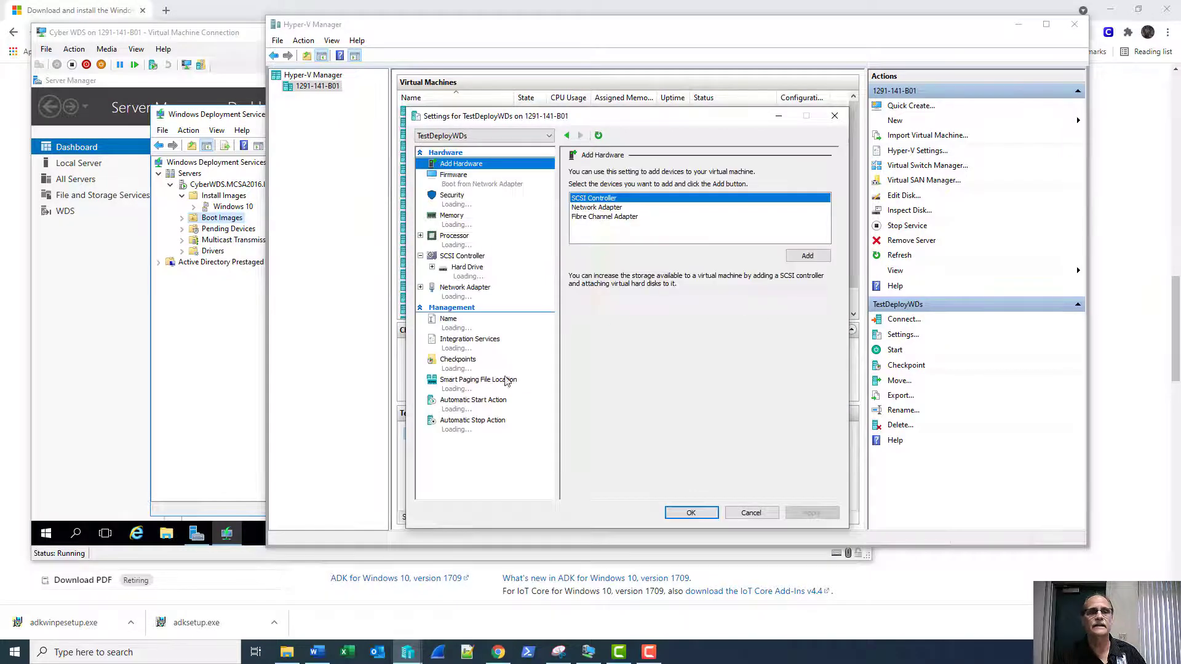
left_click(467, 363)
left_click(591, 355)
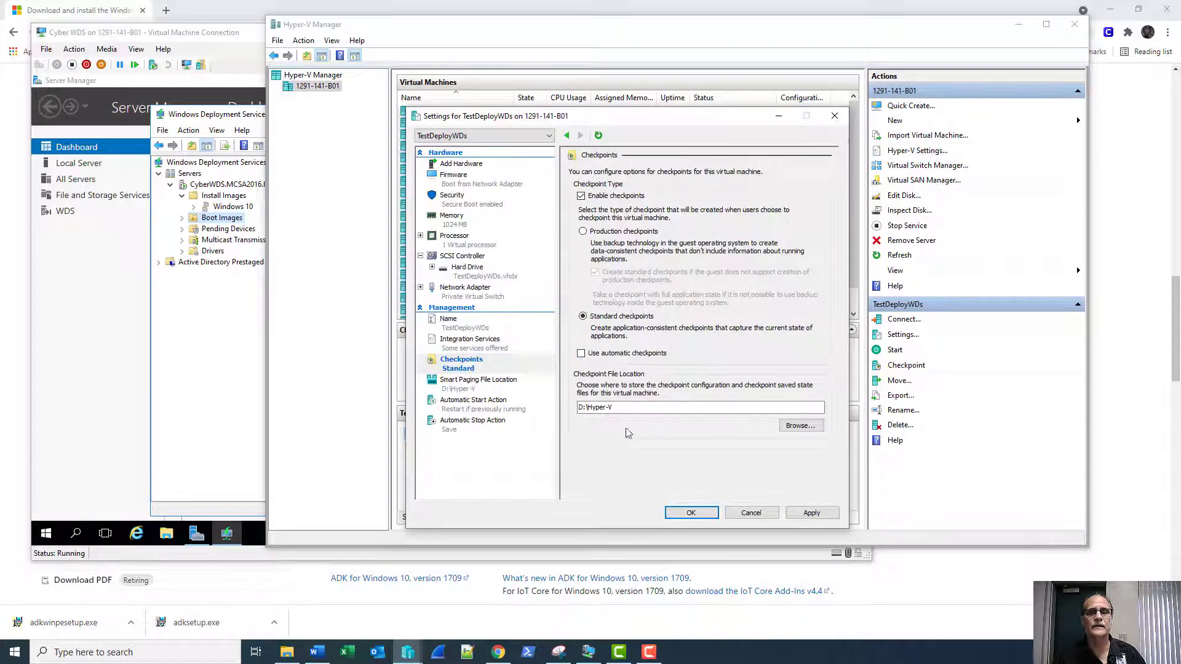
left_click(691, 513)
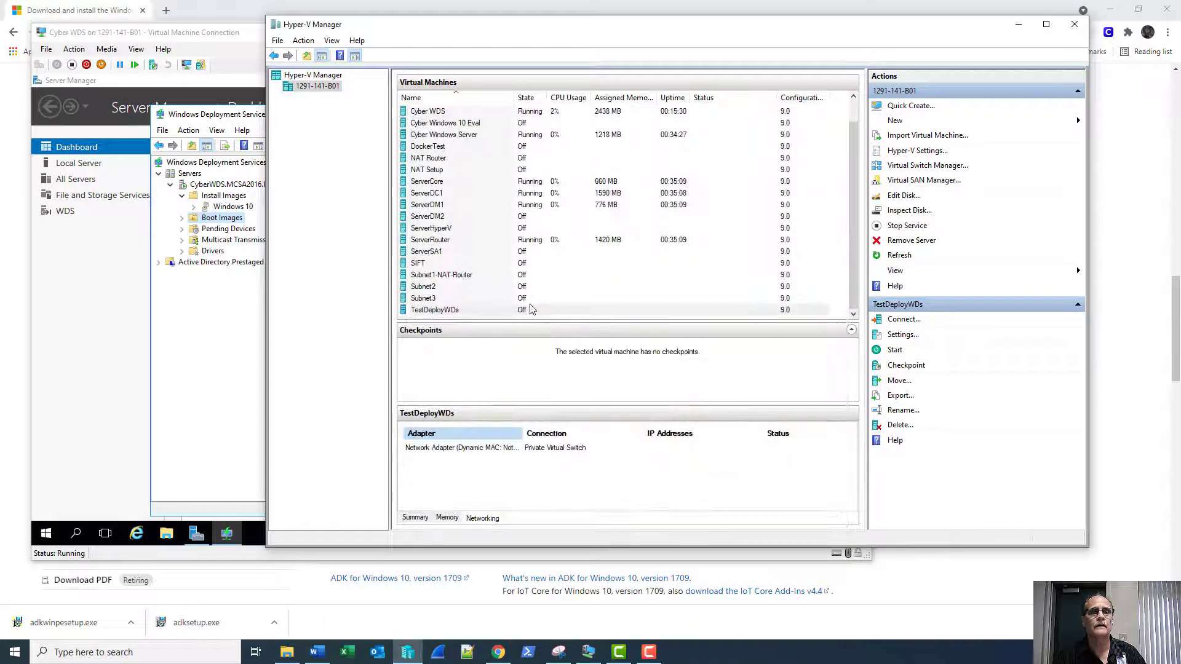
Connect to the TestDeployWDs console and start the VM.
left_click(517, 310)
double_click(517, 310)
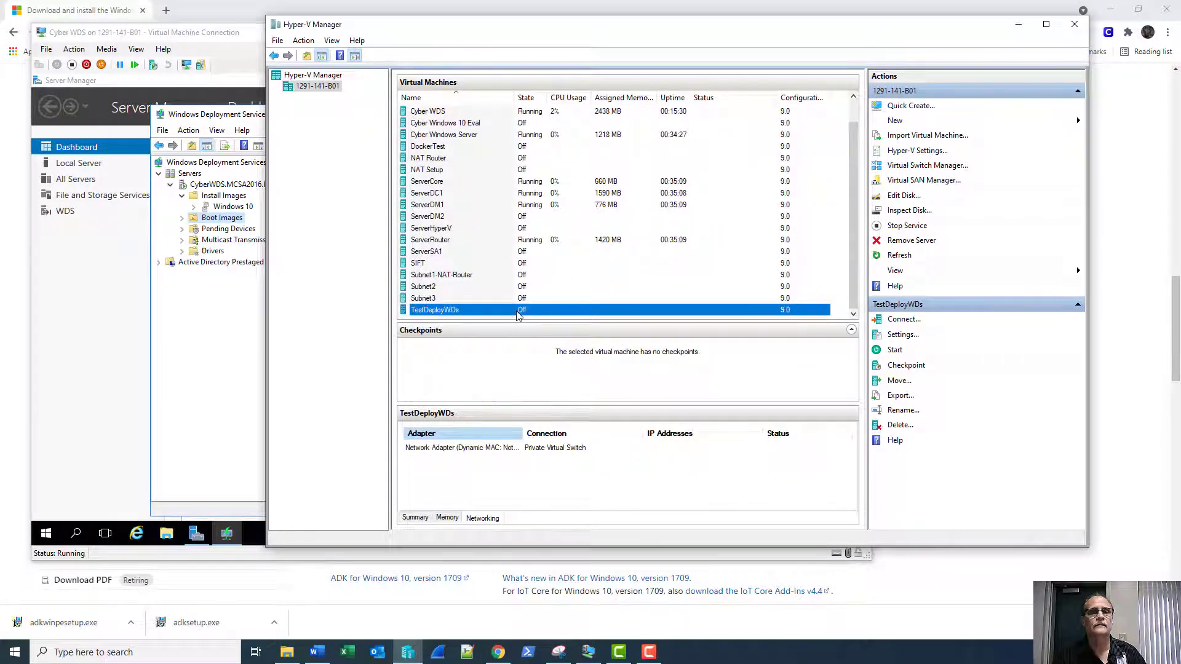
left_click(452, 196)
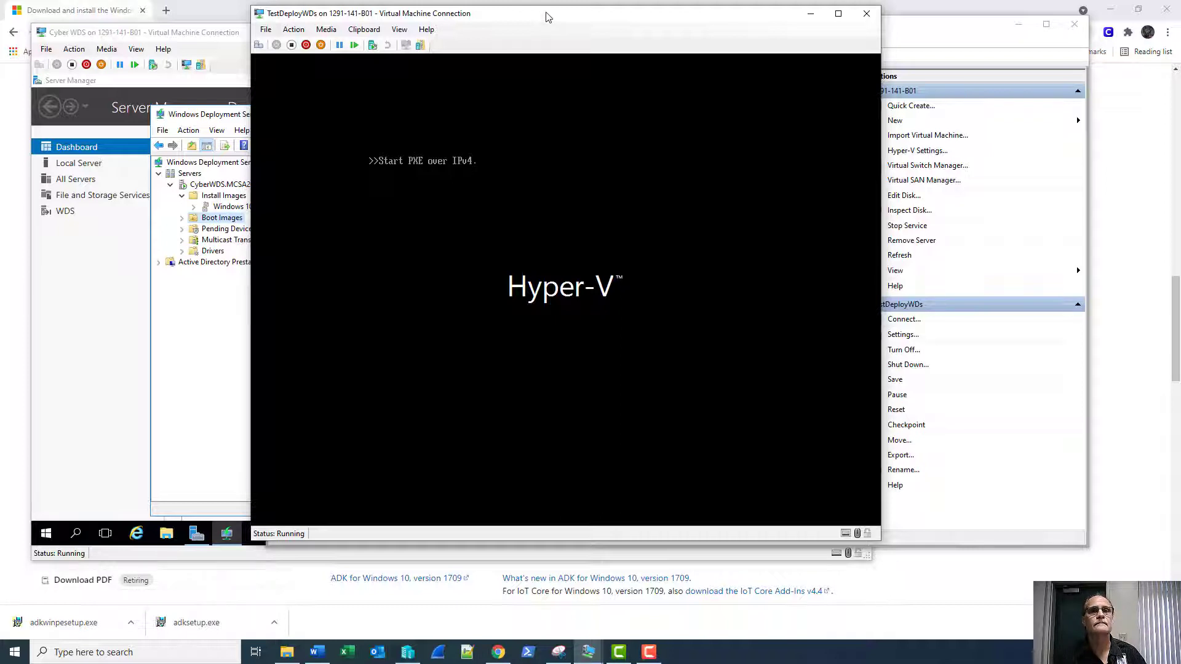
Review the settings of the TestDeployWDs and Cyber WDS VMs without changing anything.
left_click_drag(547, 16, 607, 50)
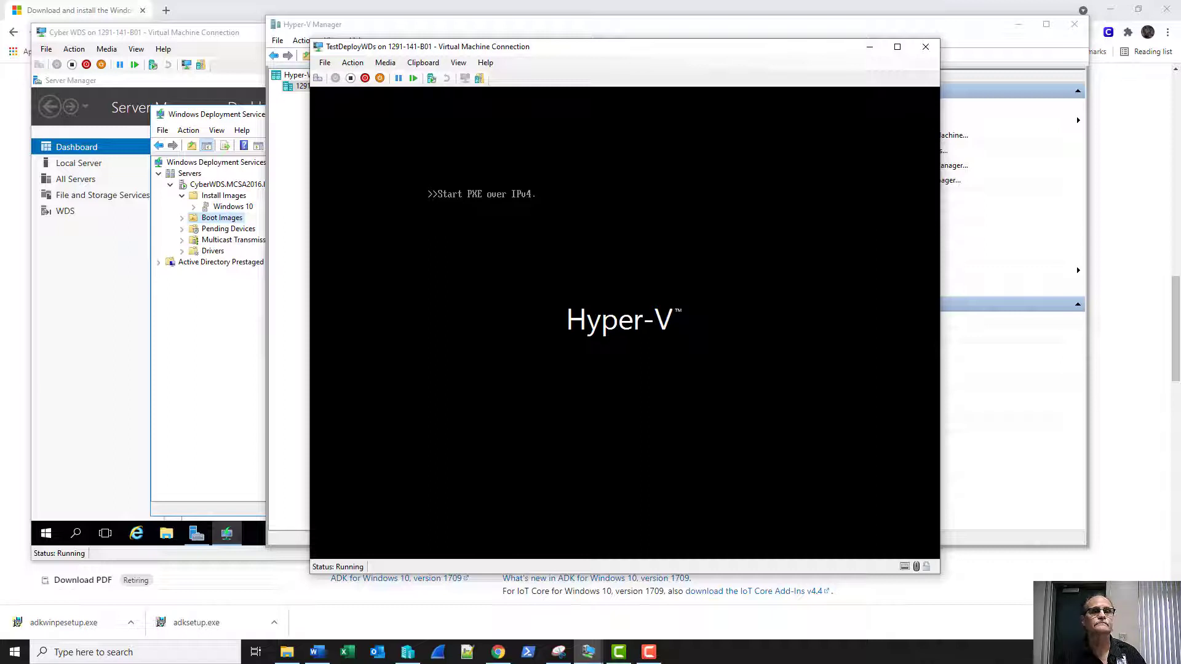
left_click(324, 63)
left_click(335, 82)
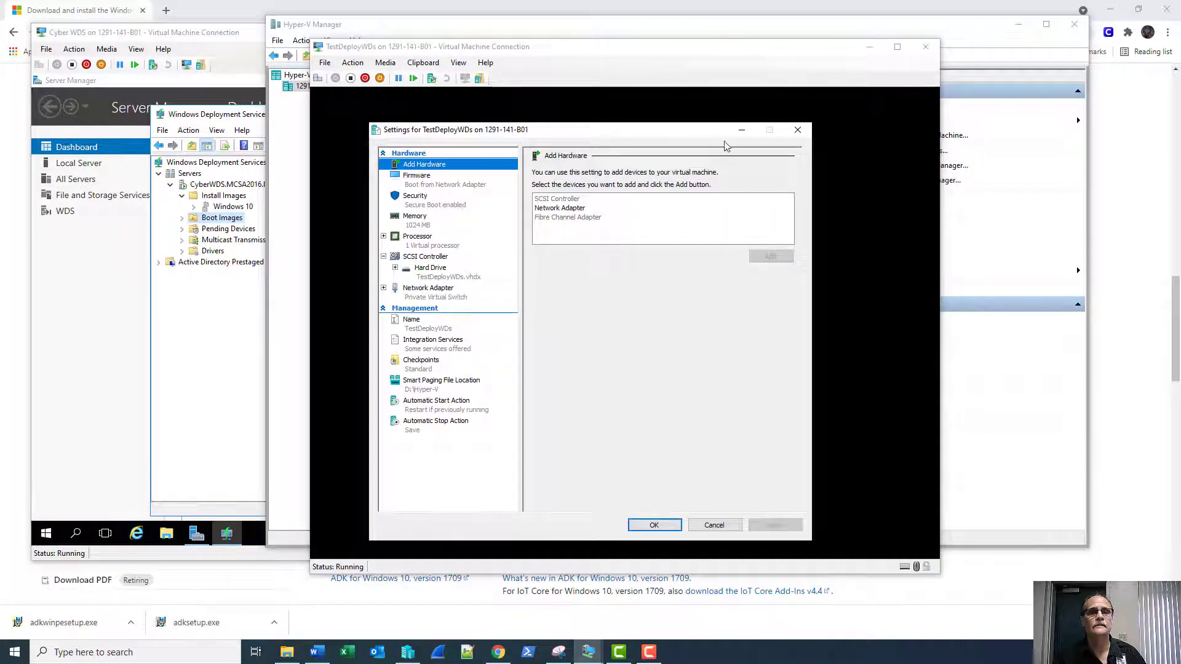
left_click(797, 129)
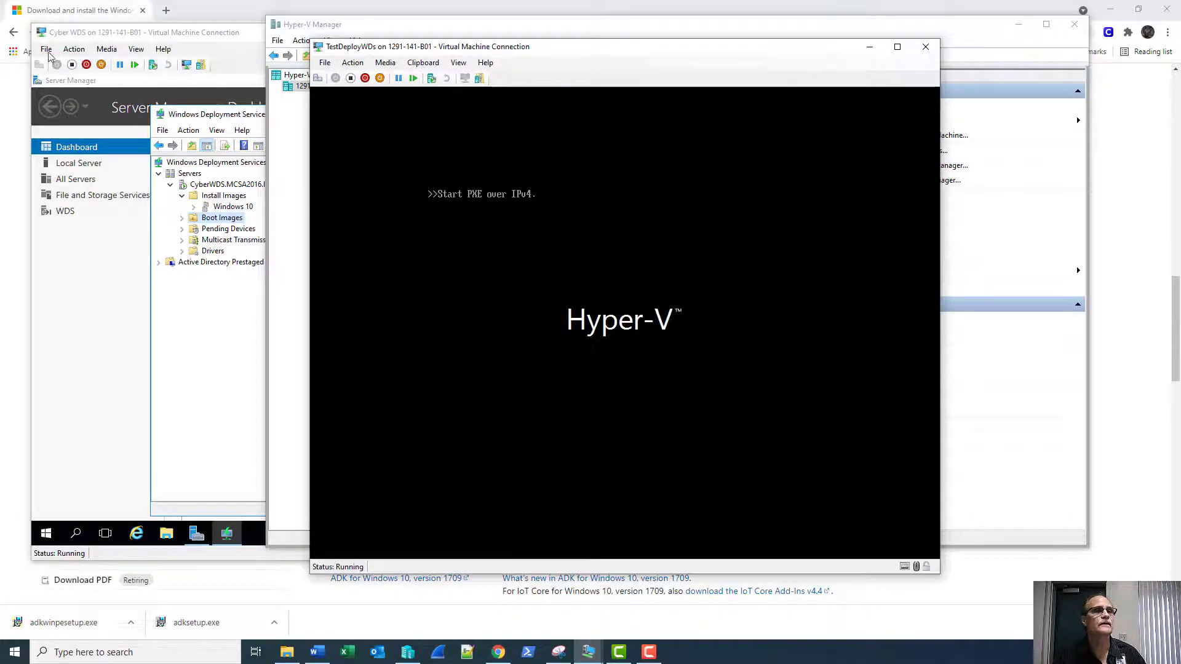
left_click(47, 52)
left_click(46, 50)
left_click(57, 67)
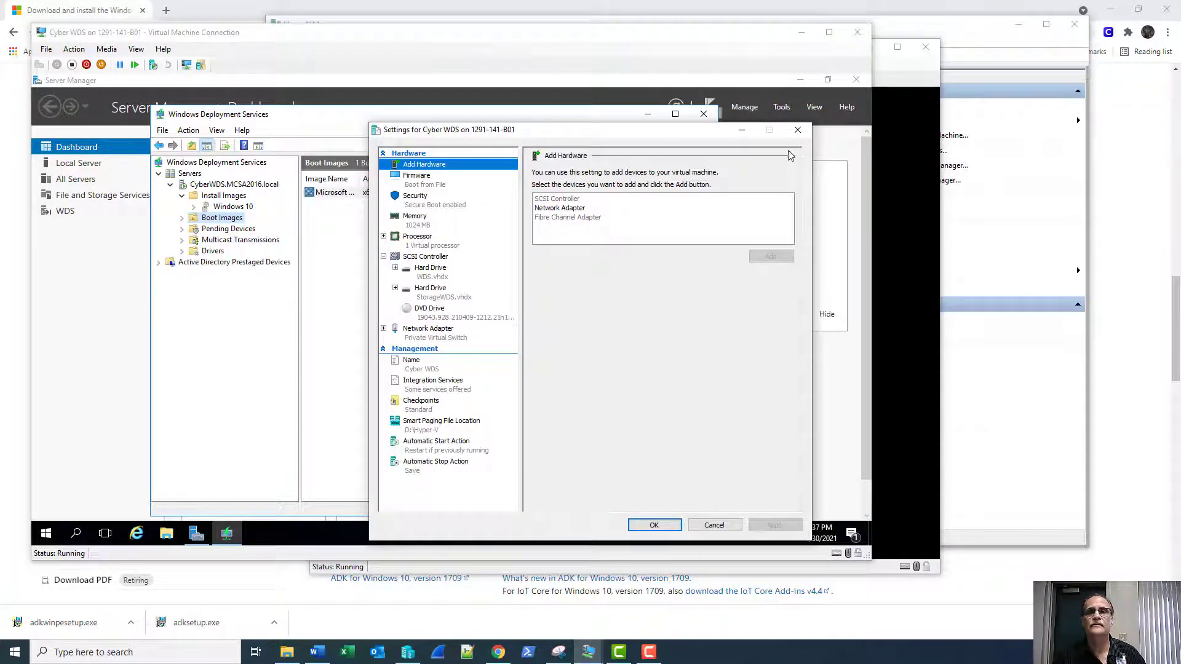
left_click(798, 129)
left_click(896, 82)
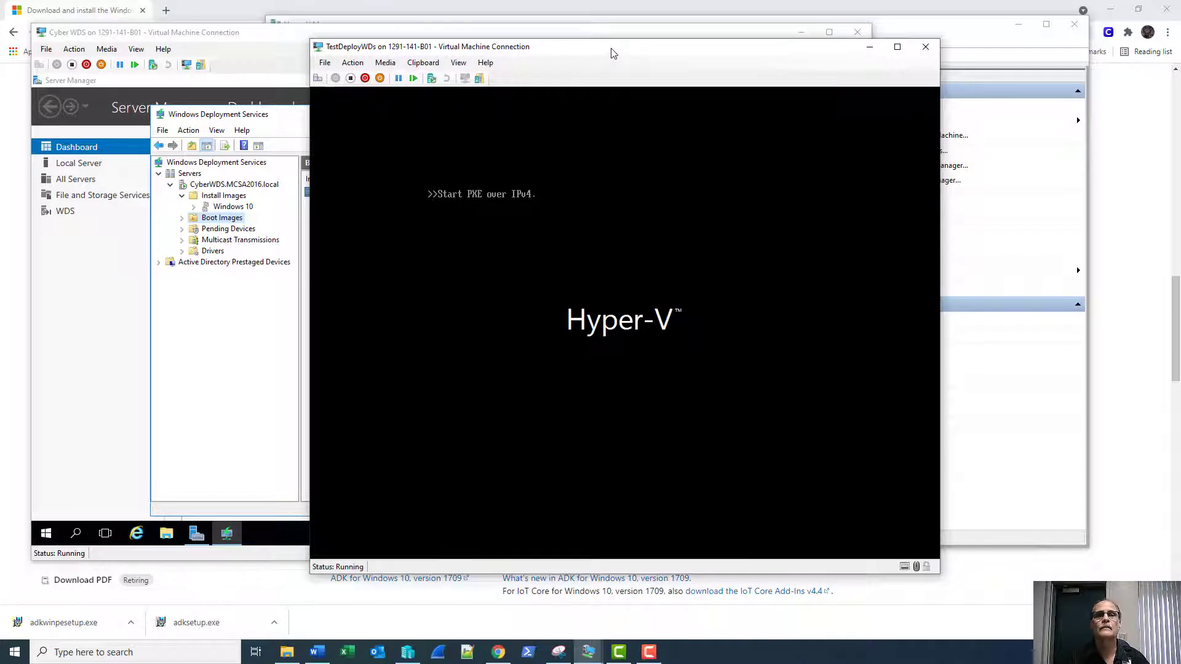
Check the WDS Pending Devices and Prestaged Devices lists while the PXE boot times out.
left_click_drag(611, 54, 814, 88)
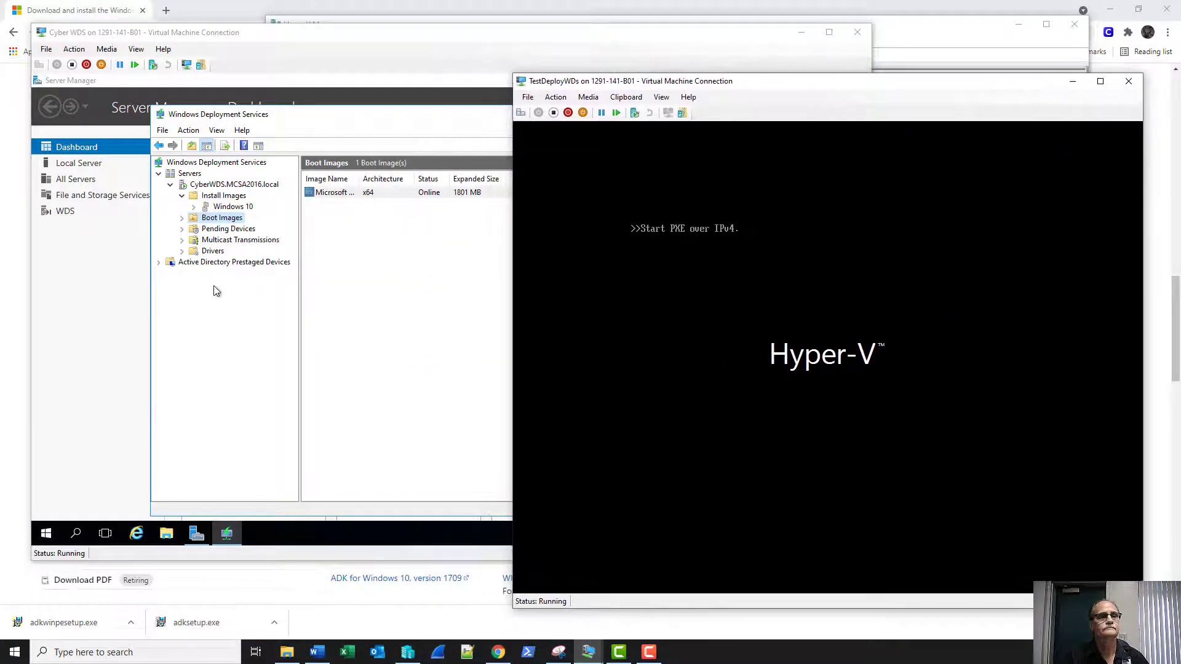
left_click(219, 231)
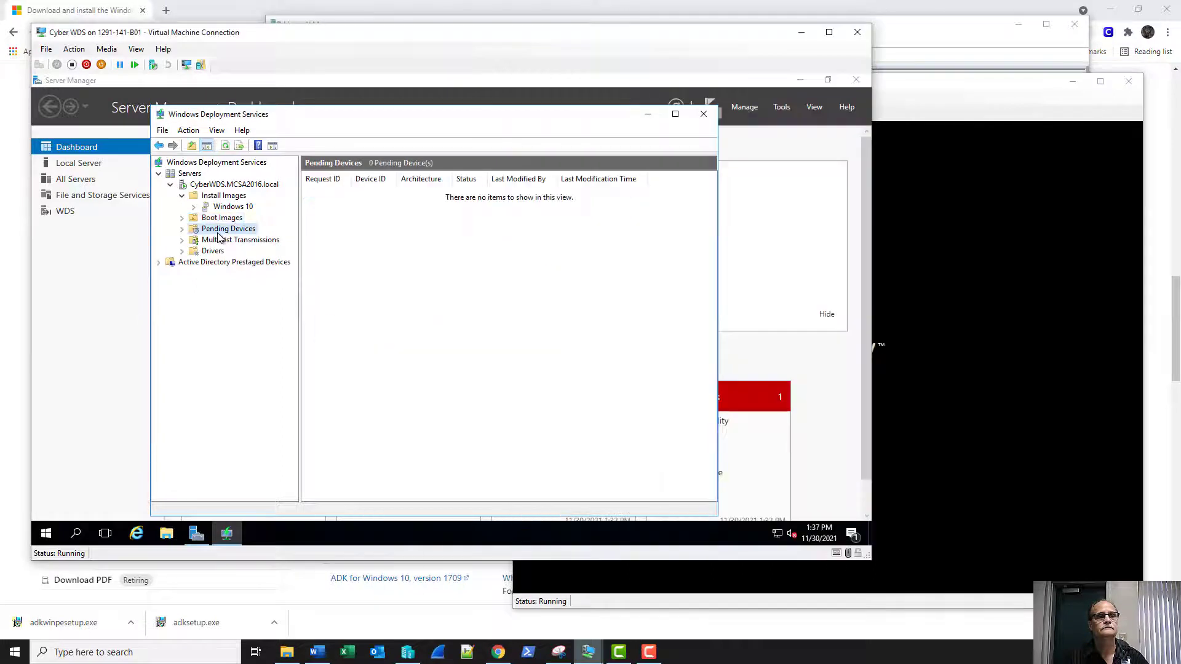
left_click(197, 263)
left_click(159, 262)
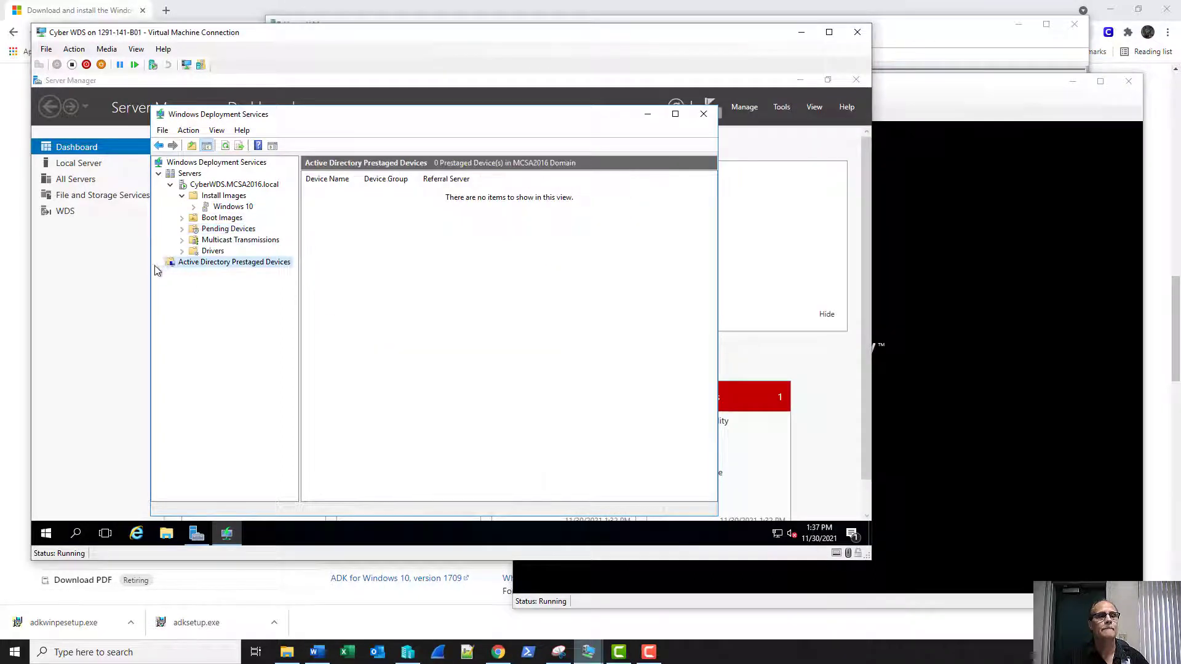
left_click(219, 230)
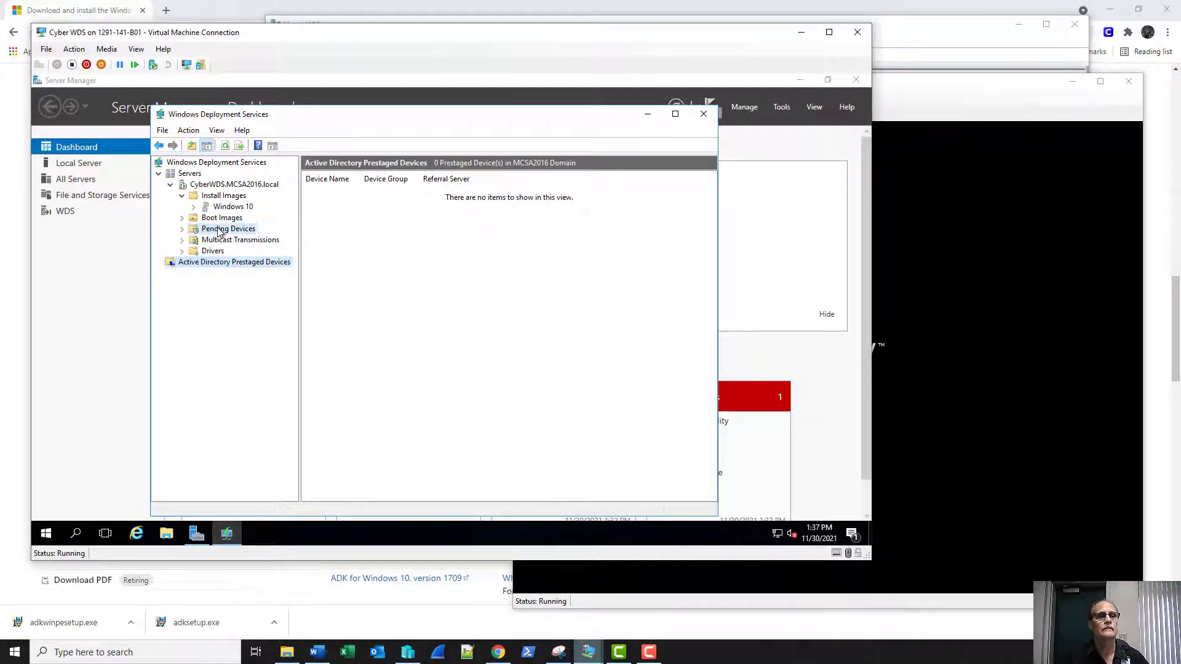
left_click(898, 90)
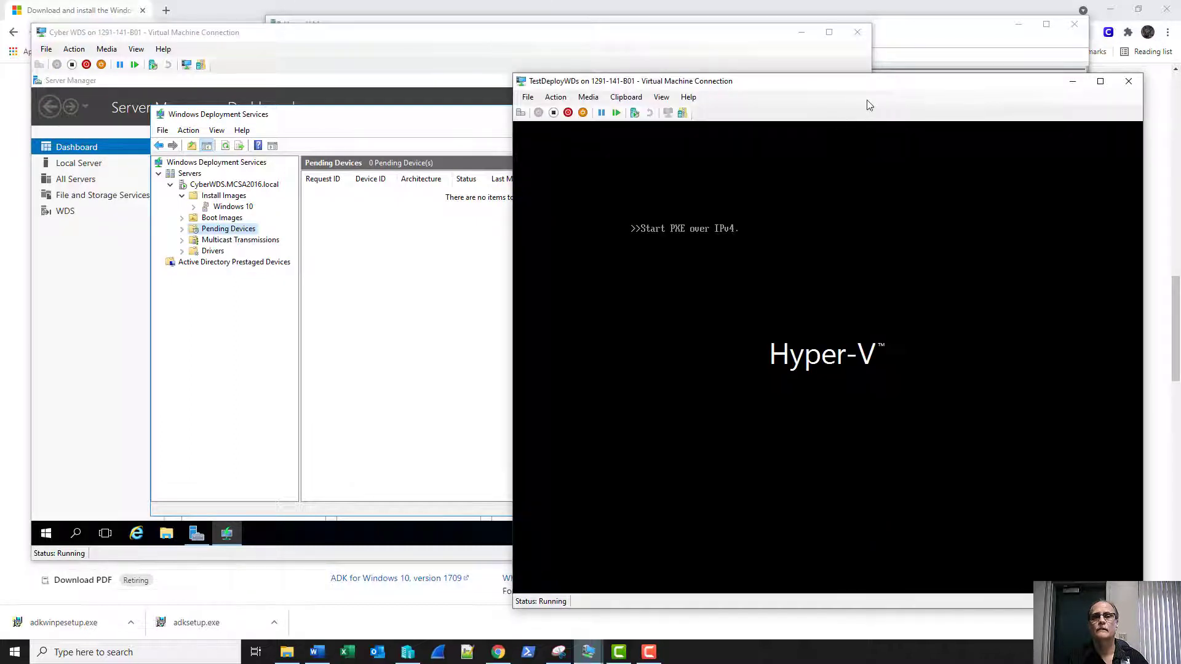
left_click_drag(865, 87, 852, 61)
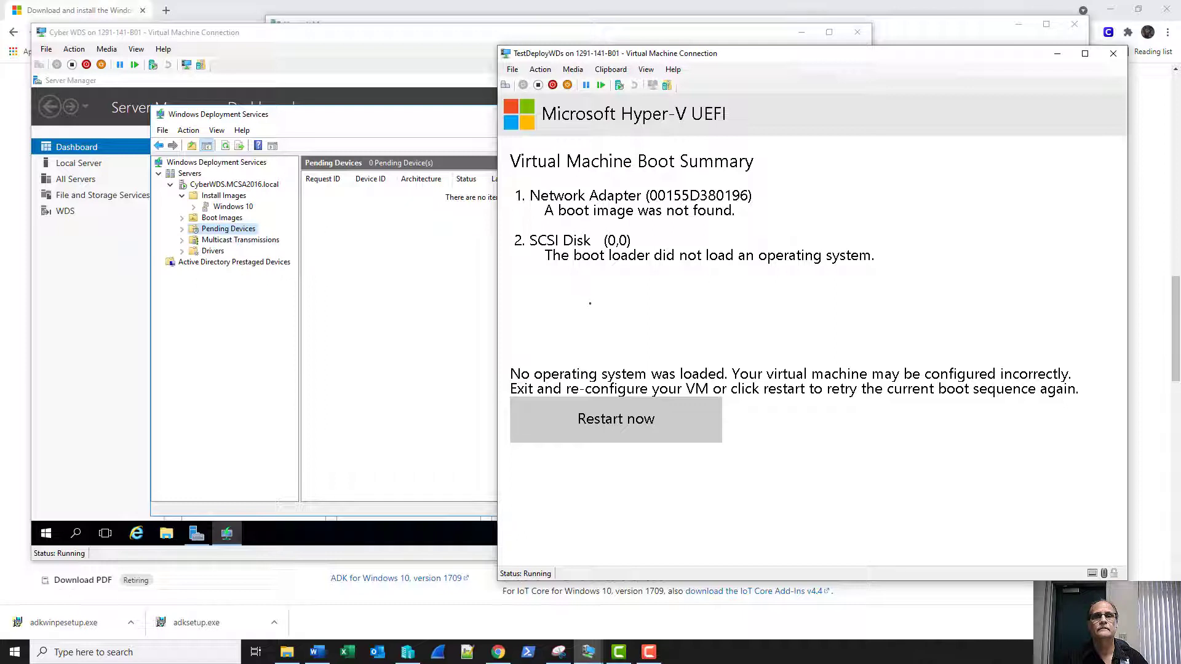
Turn off TestDeployWDs and close its console.
left_click(538, 85)
left_click(831, 336)
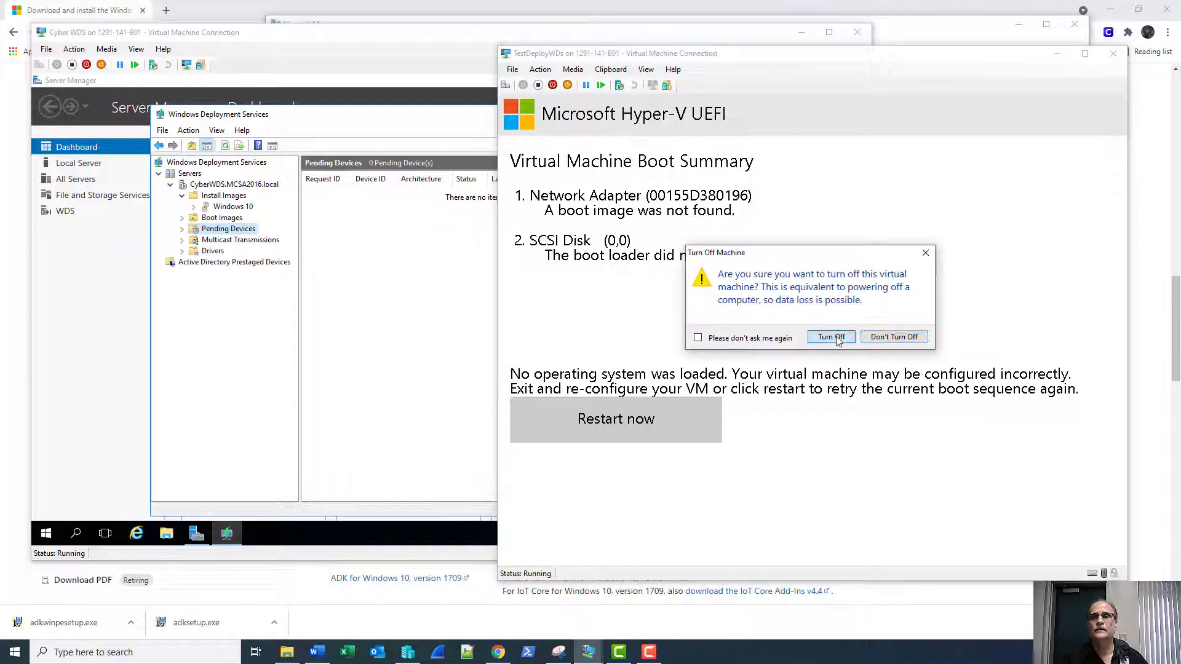
left_click(882, 56)
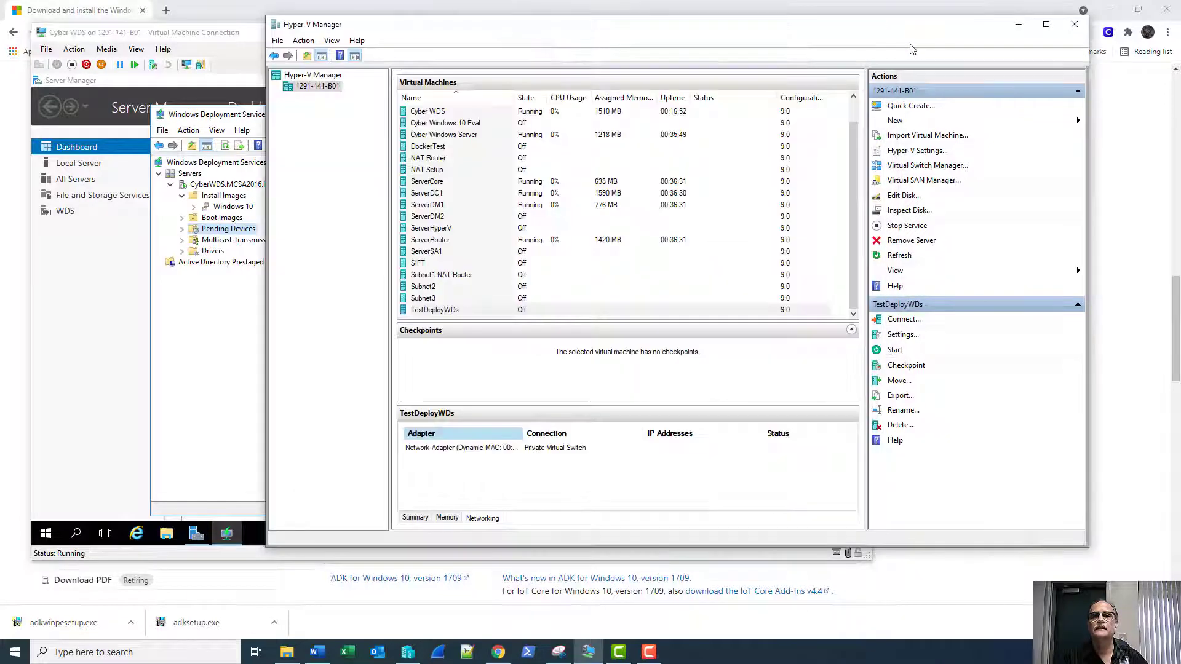
Start a new Generation 1 VM named TestDeployWDSv2.
left_click(1075, 128)
left_click(1082, 121)
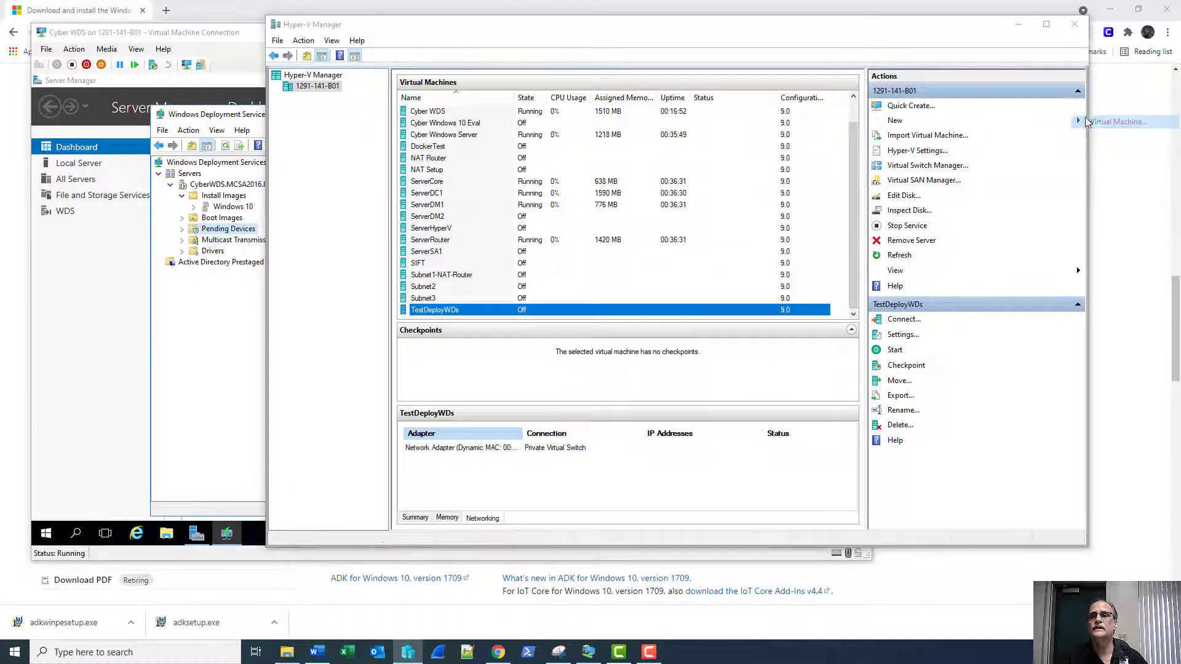
key("Return")
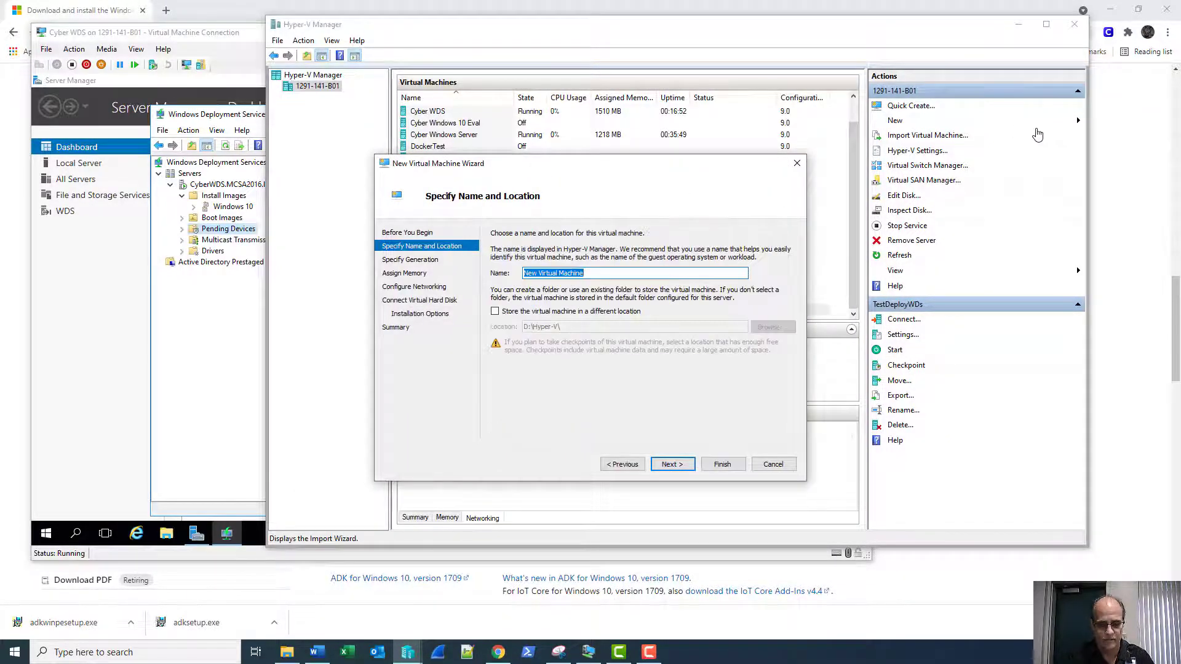
type("TestDeployWDS")
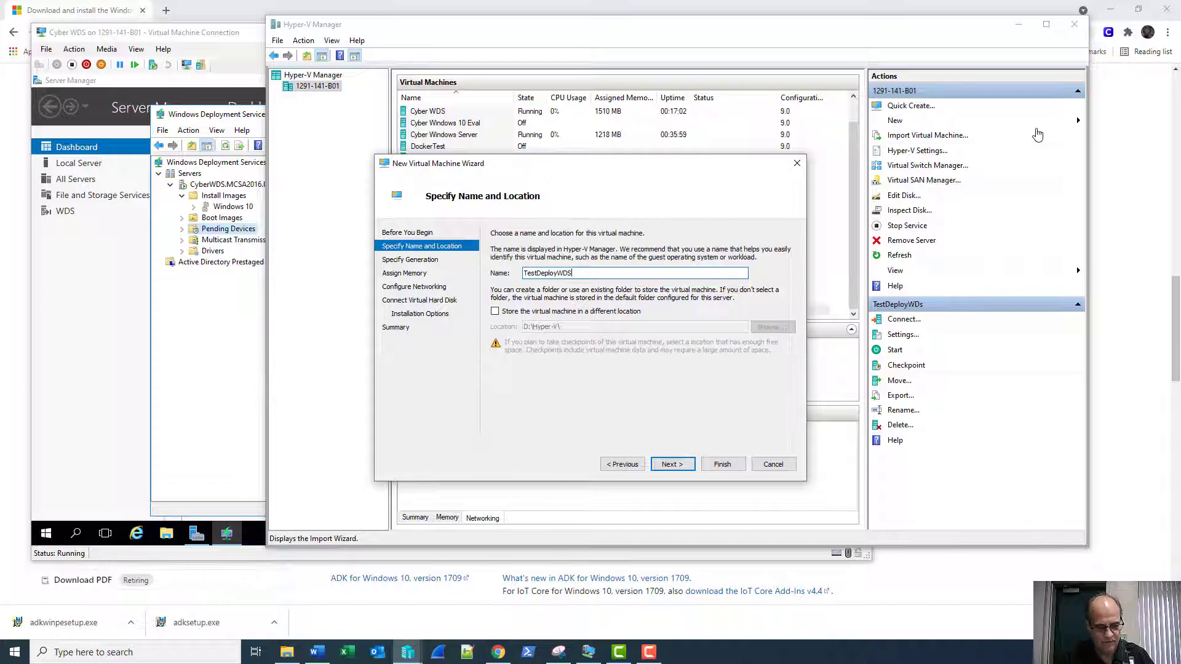
type("vm")
key("Return")
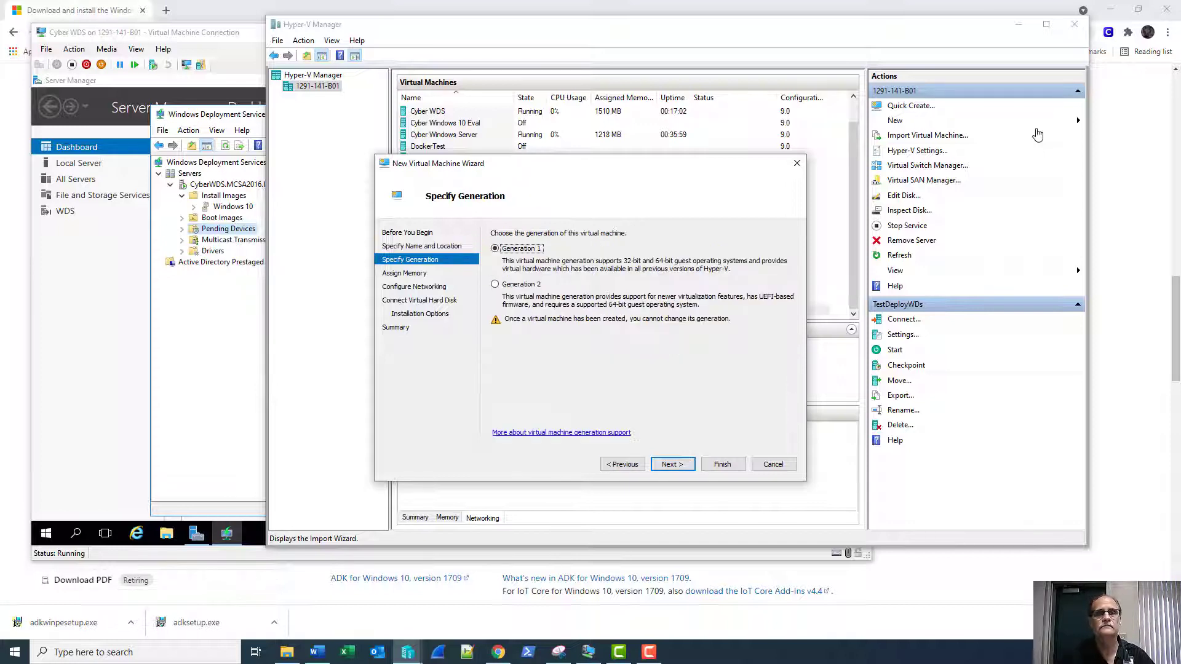
key("Return")
key("Return")
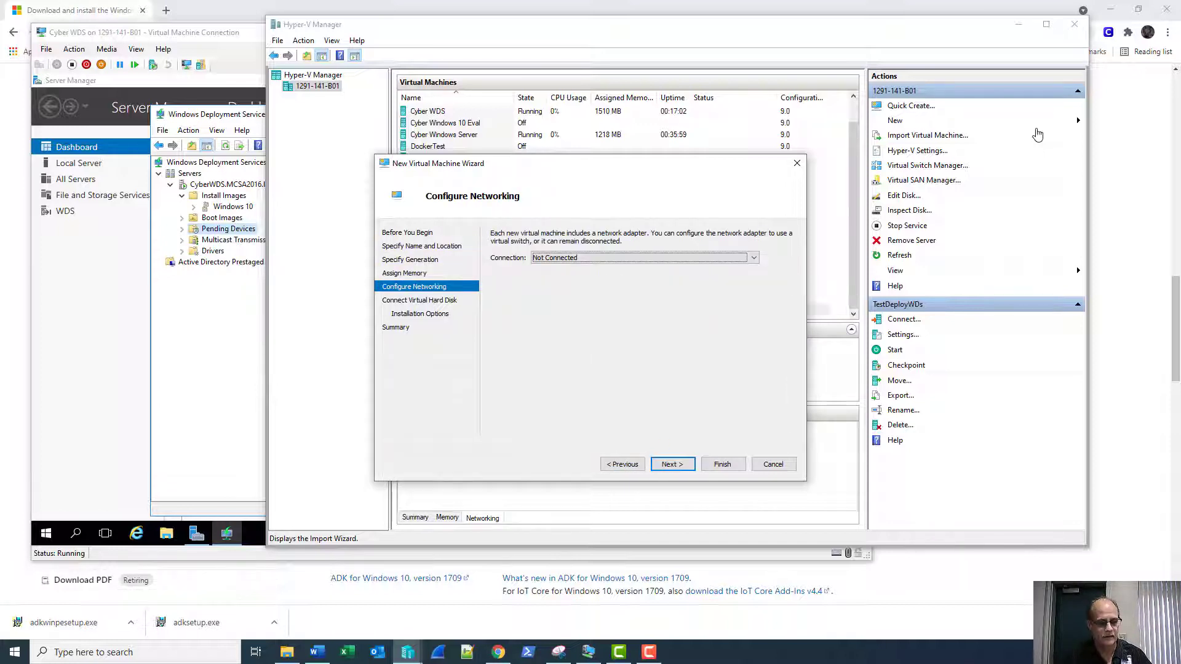
Connect it to Private Virtual Switch, keep the default VHDX, choose network installation, and finish.
key("Down")
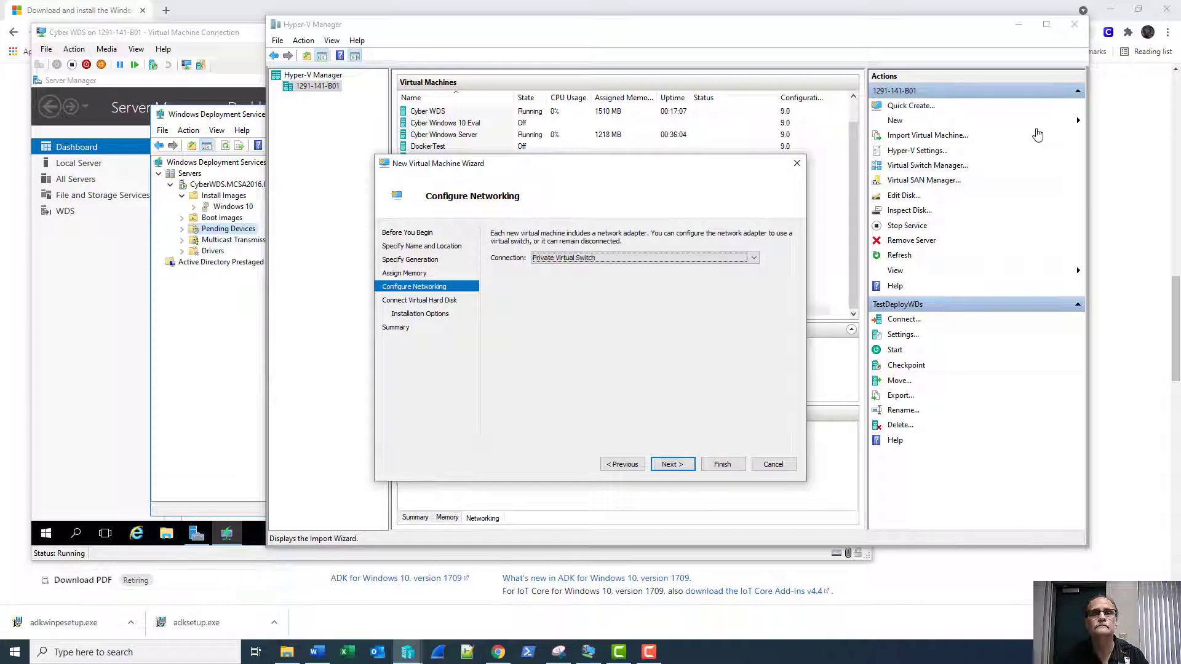
key("Return")
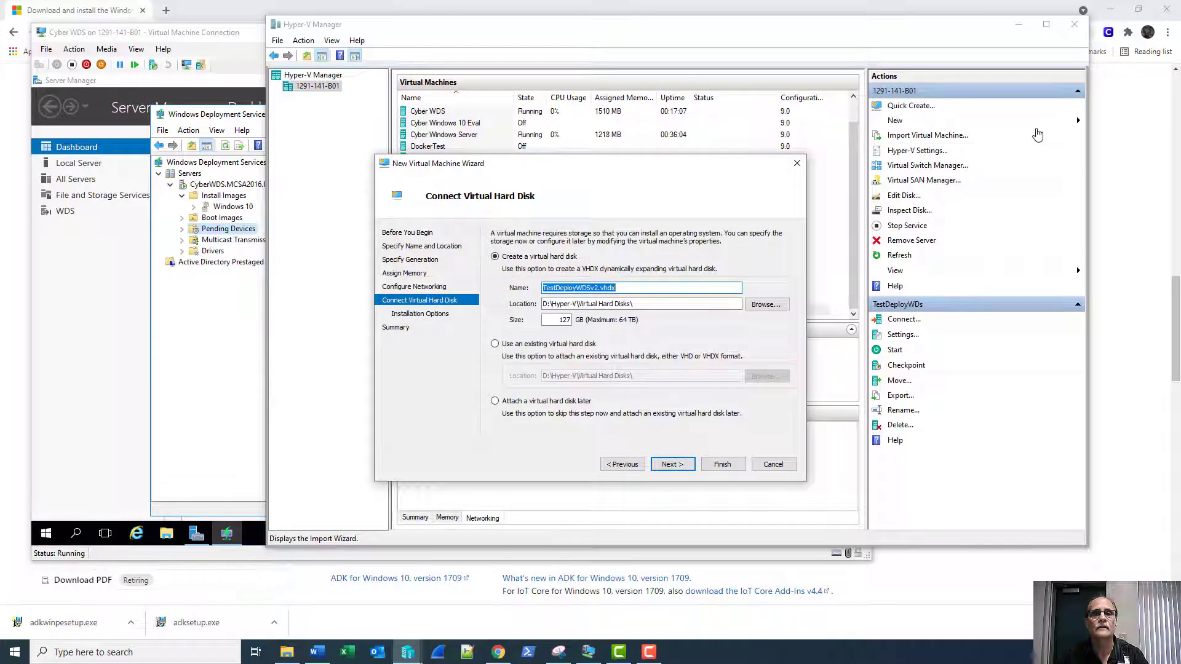
key("Return")
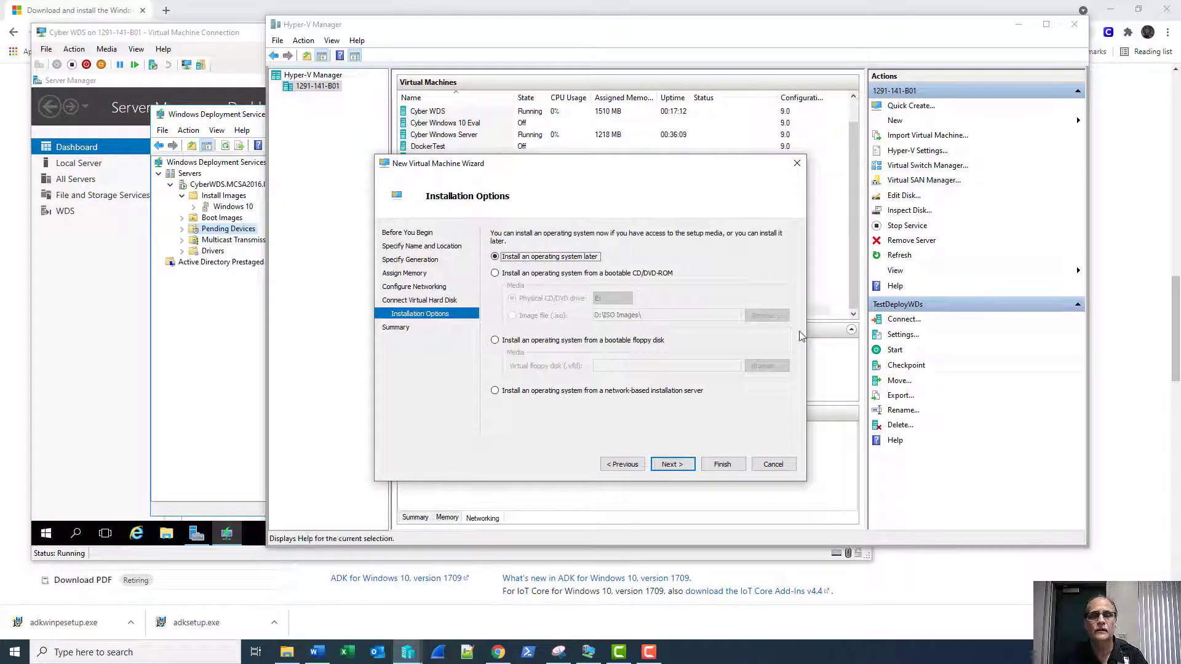
left_click(545, 393)
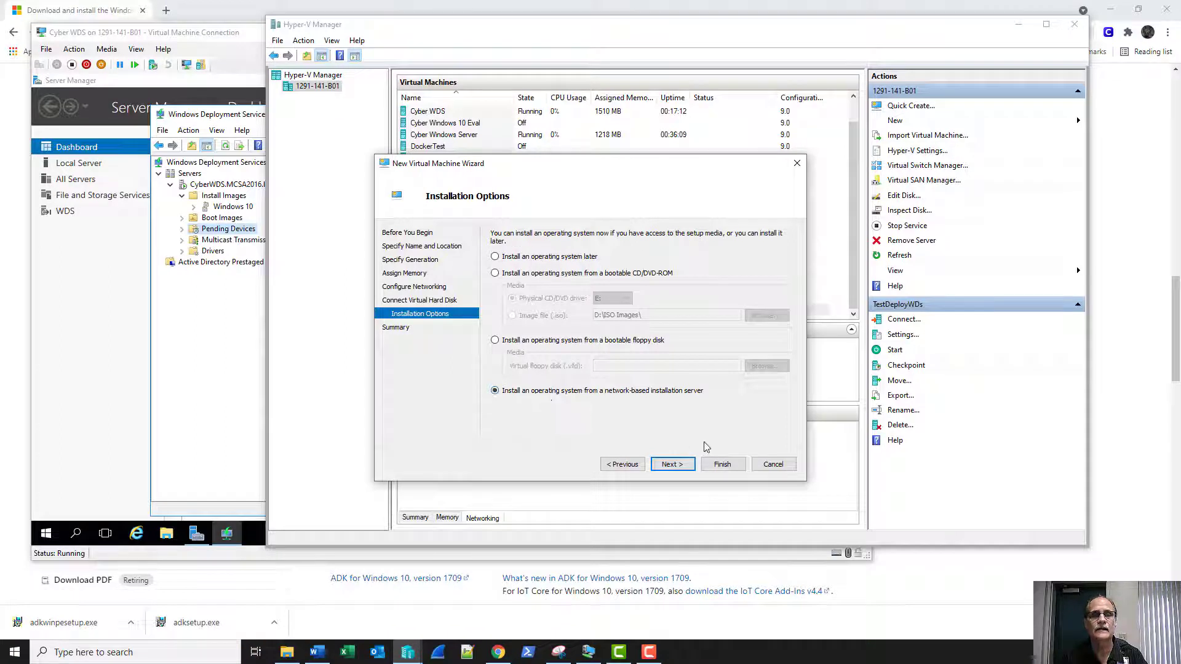
left_click(673, 464)
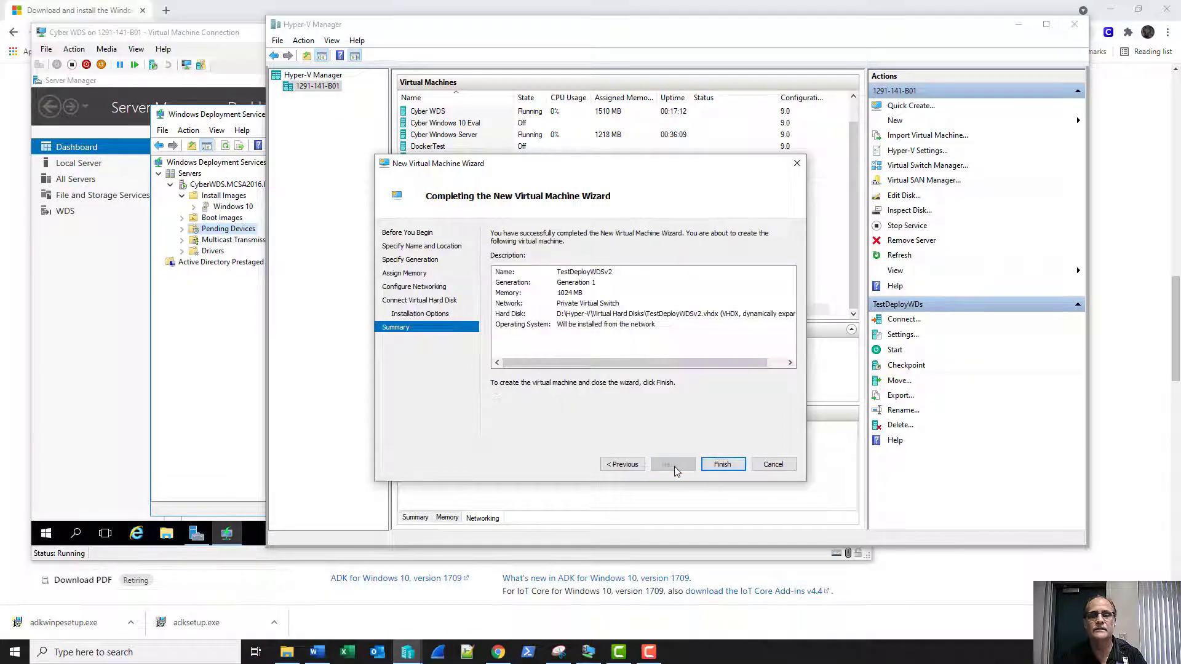
left_click(723, 466)
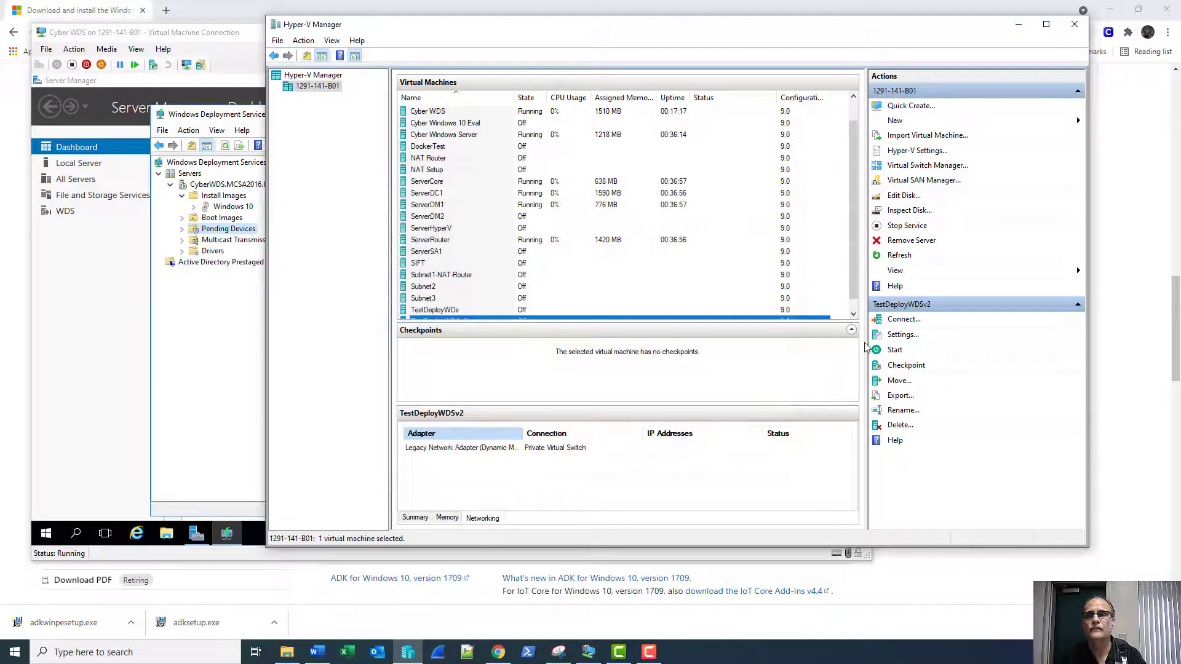
Start TestDeployWDSv2 in its console, then open a connection to ServerDC1.
left_click(901, 319)
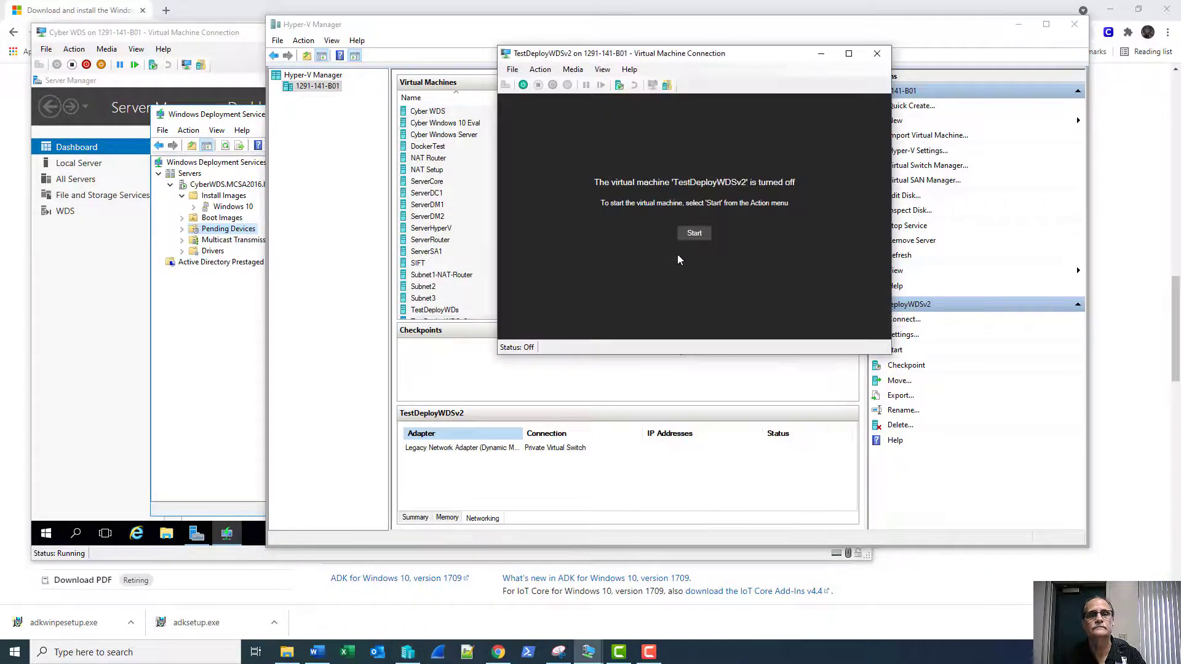
left_click(693, 233)
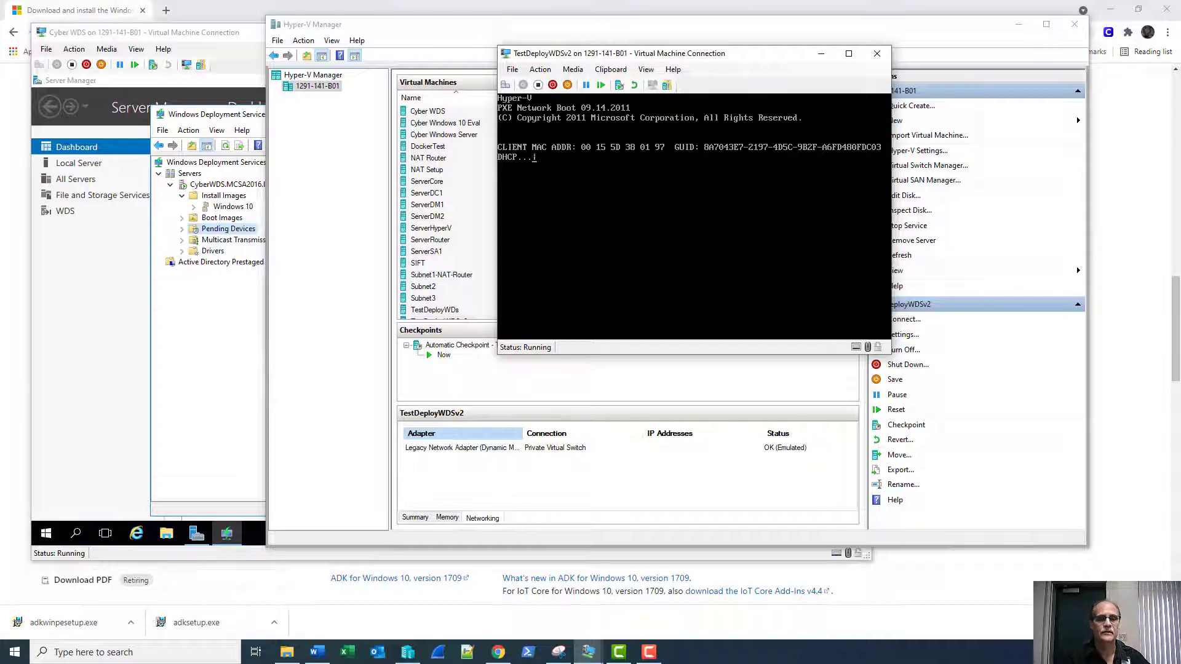
left_click(407, 652)
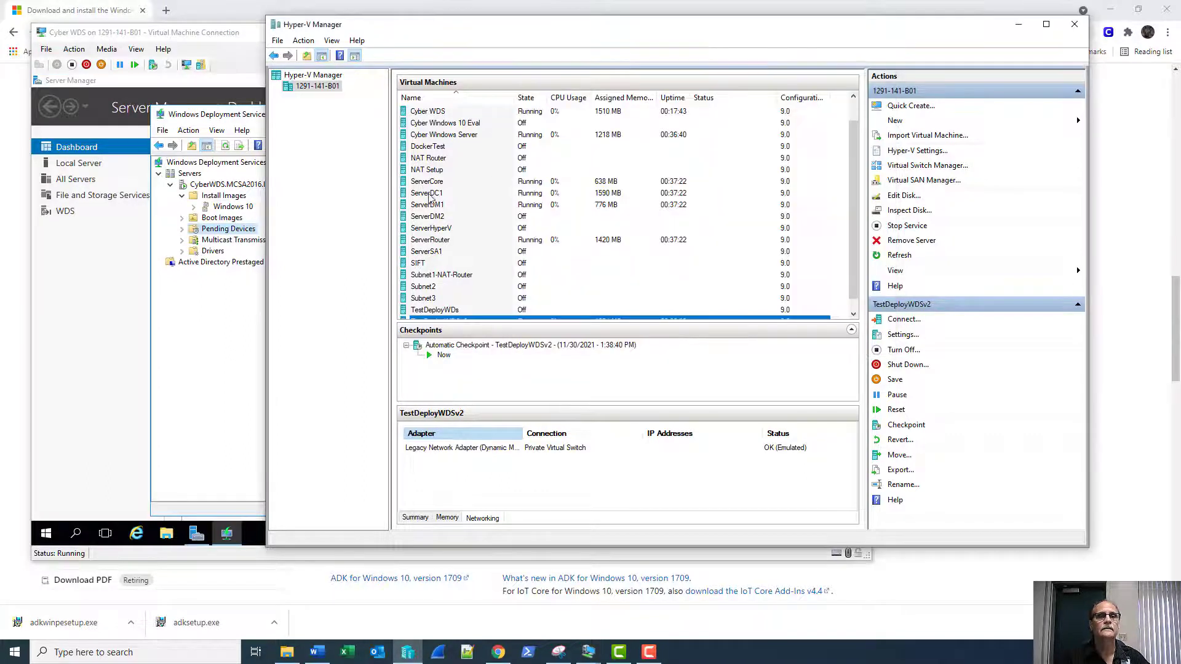
double_click(430, 195)
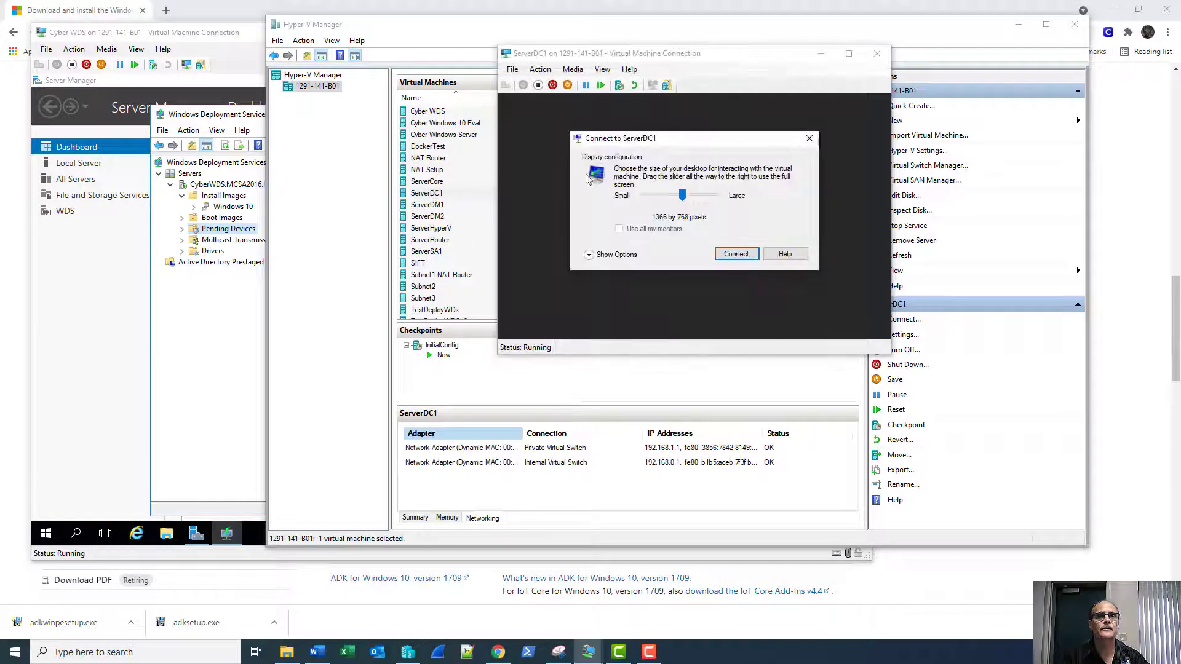
Connect to ServerDC1 and sign in with the administrator account and password.
left_click(737, 254)
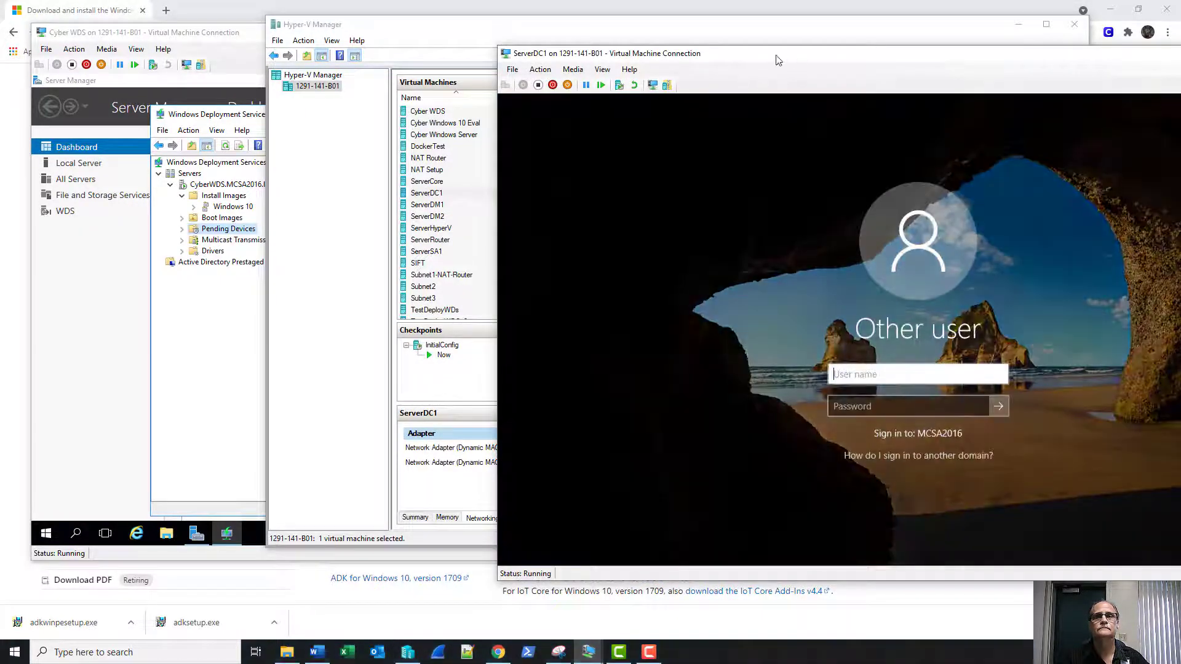
left_click_drag(788, 53, 457, 50)
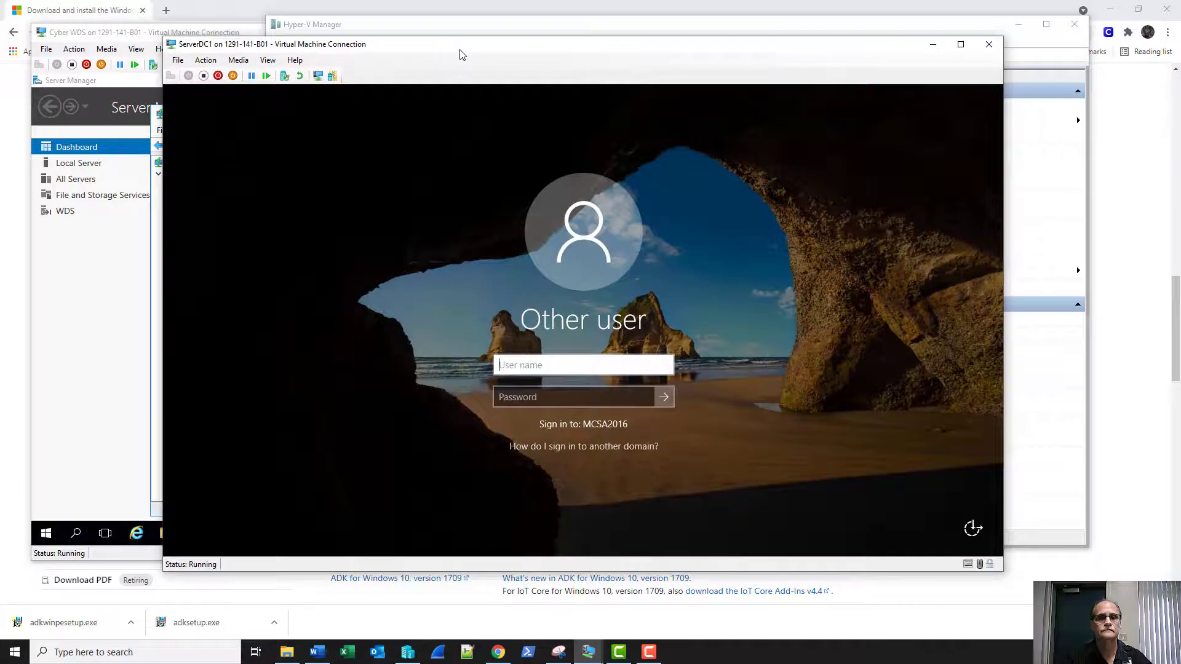
type("sadmin")
key("Tab")
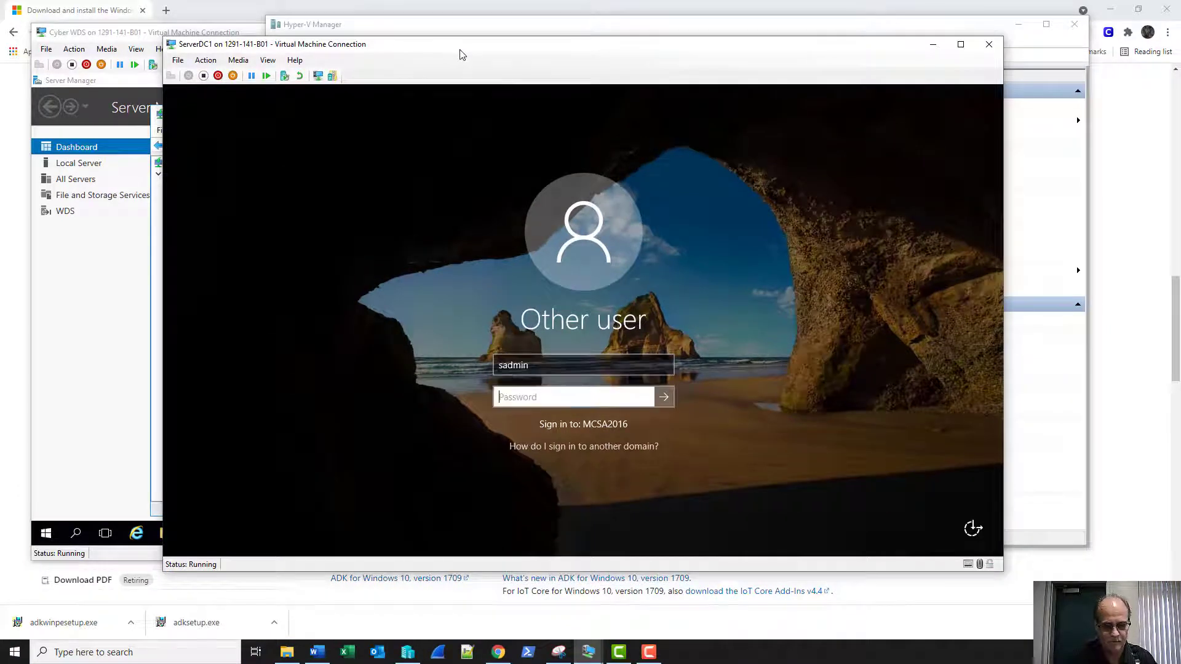
type("*********")
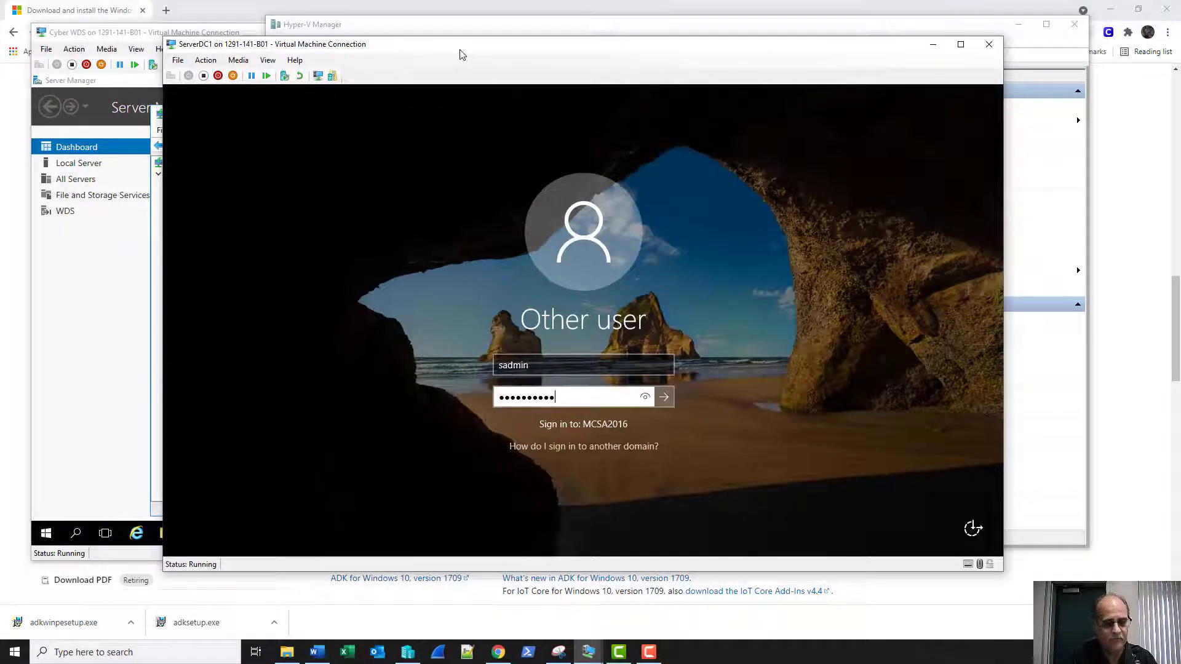
key("Return")
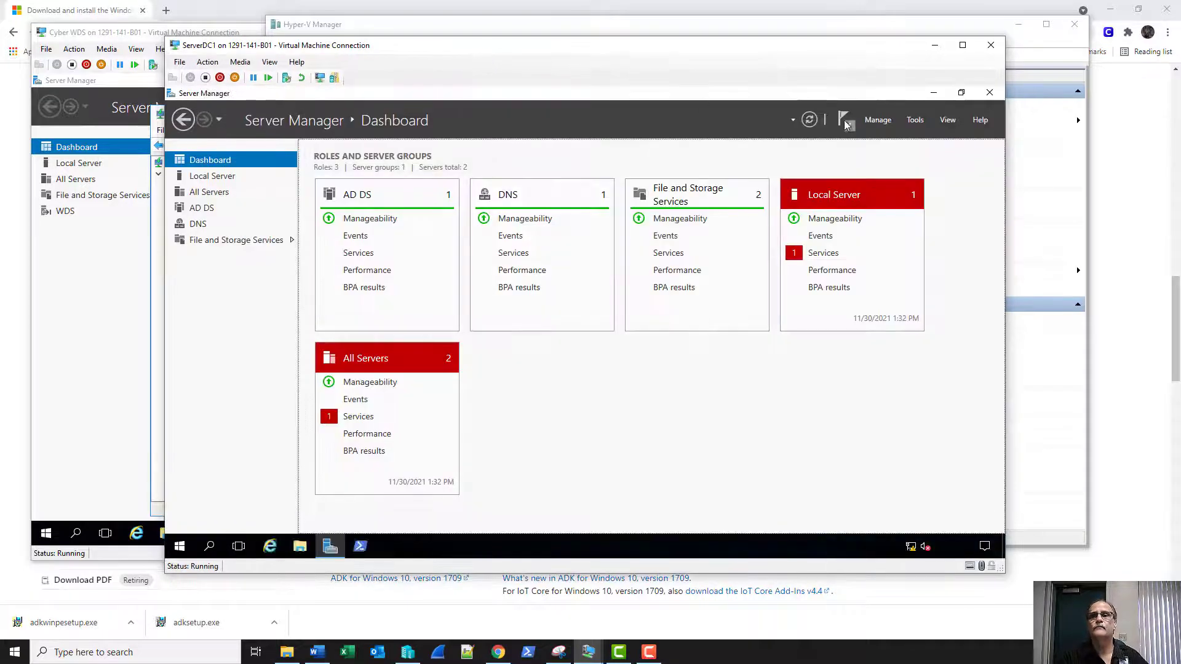
Check Server Manager's tools list, move the TestDeployWDSv2 console aside, and return to ServerDC1.
left_click(915, 122)
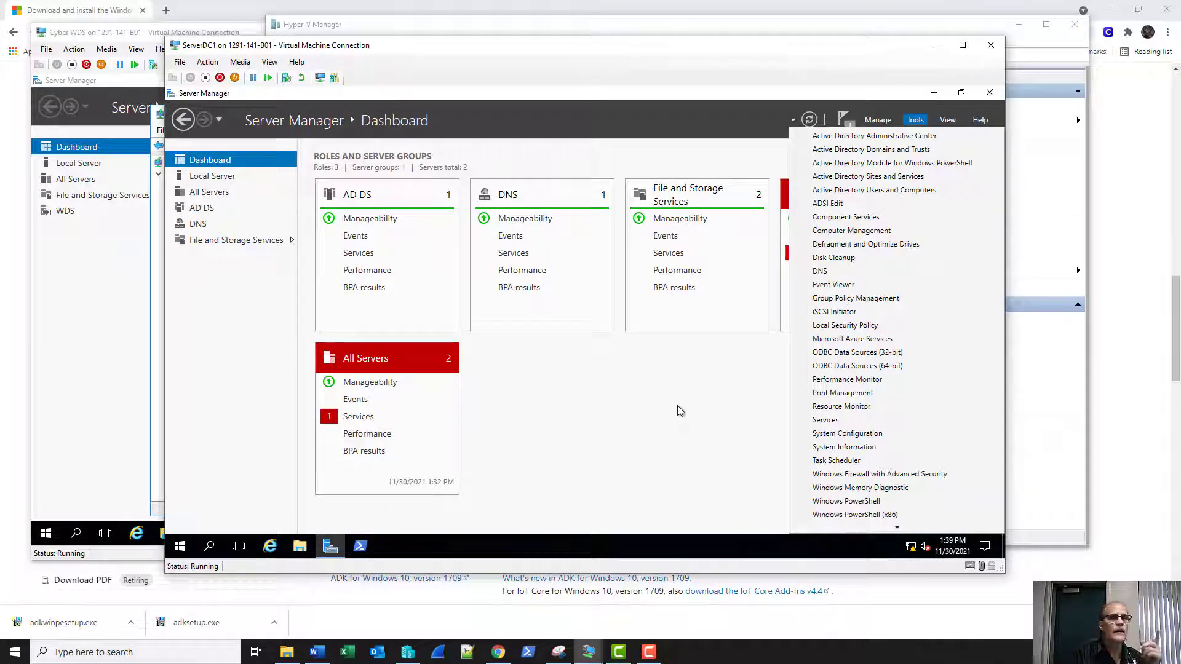
left_click(744, 31)
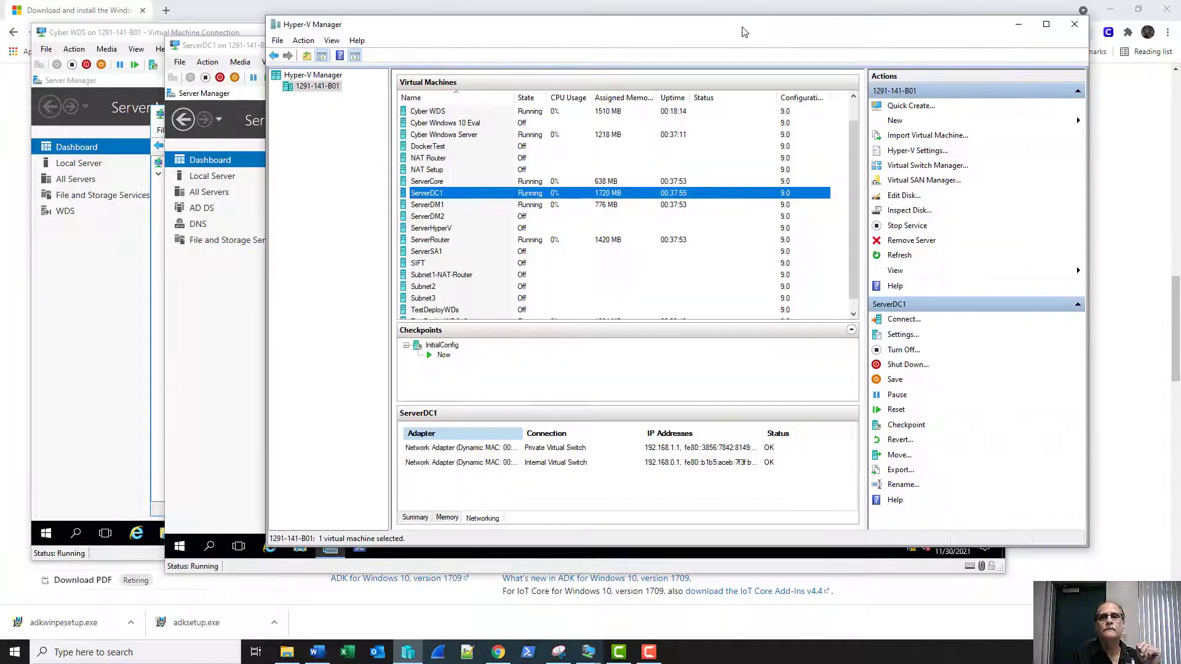
left_click(231, 368)
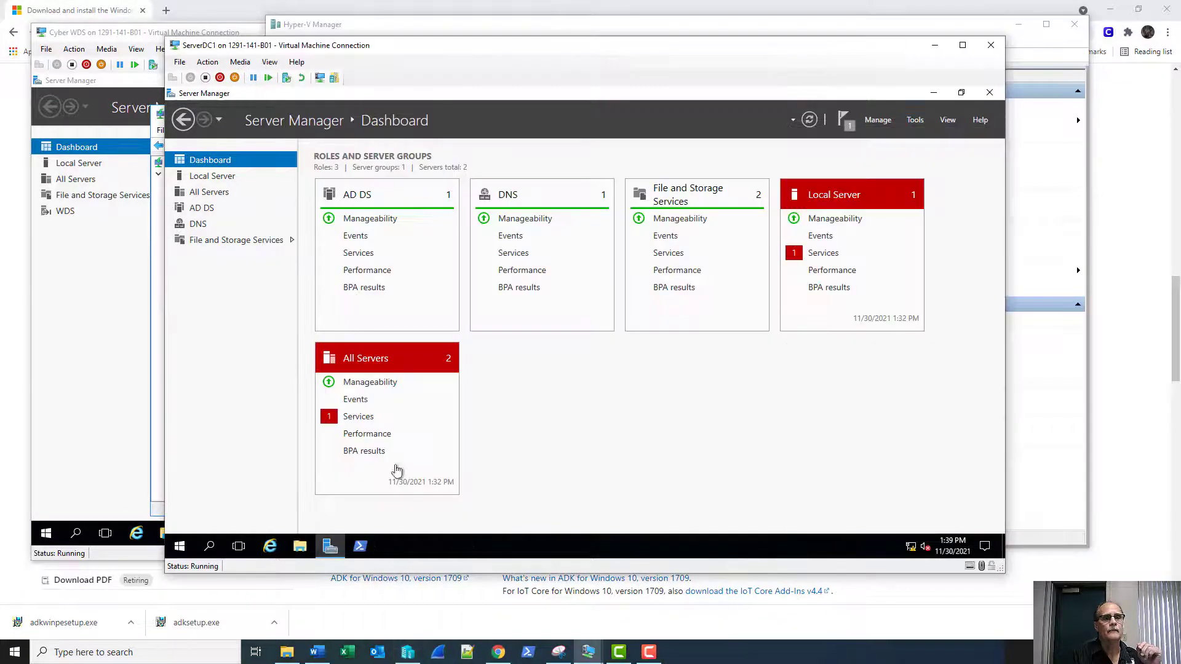
mouse_move(592, 655)
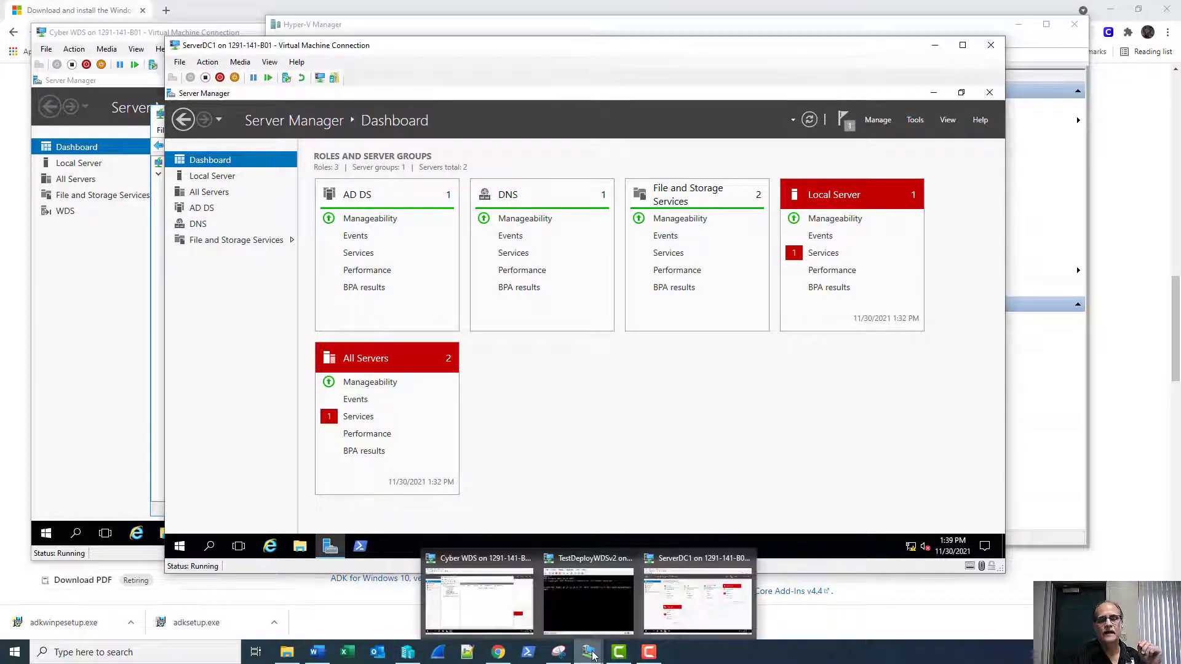
left_click(602, 603)
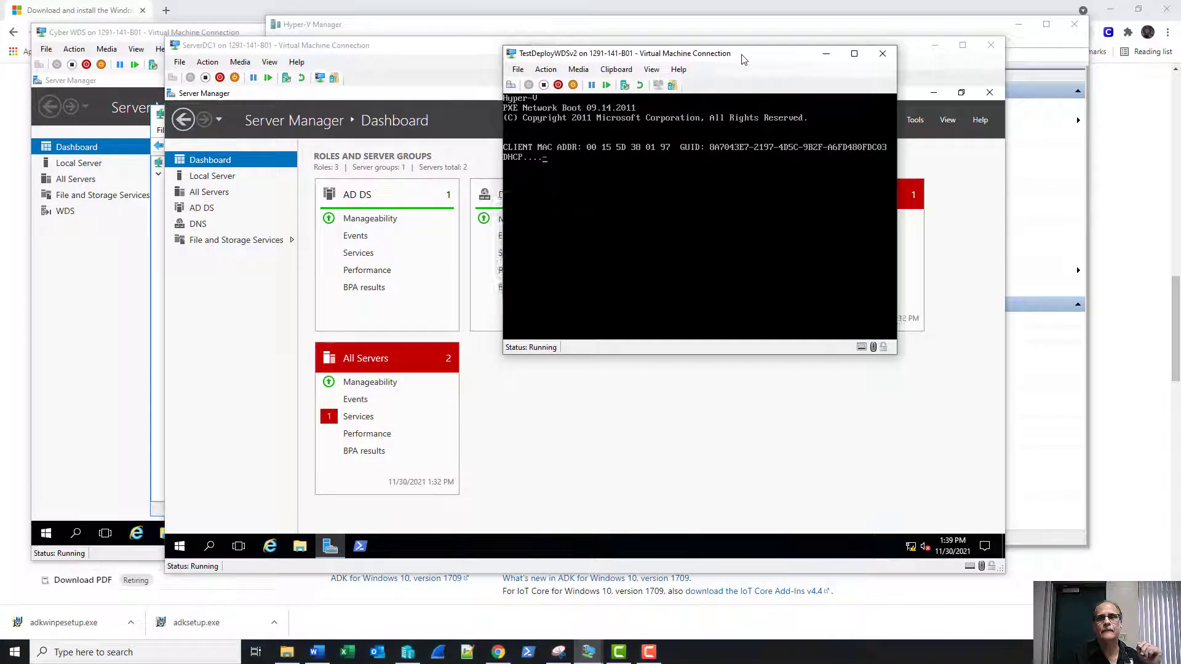
left_click_drag(727, 54, 978, 39)
left_click(643, 437)
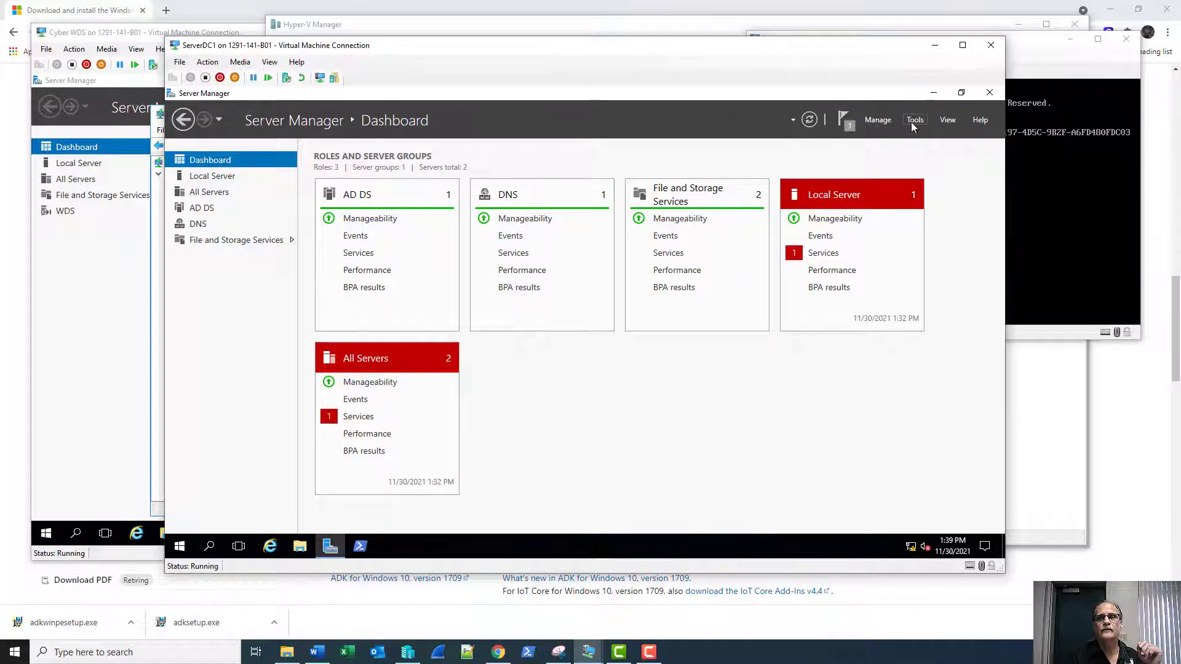
Start a role-based Add Roles and Features install with ServerDC1 as the destination server.
left_click(877, 120)
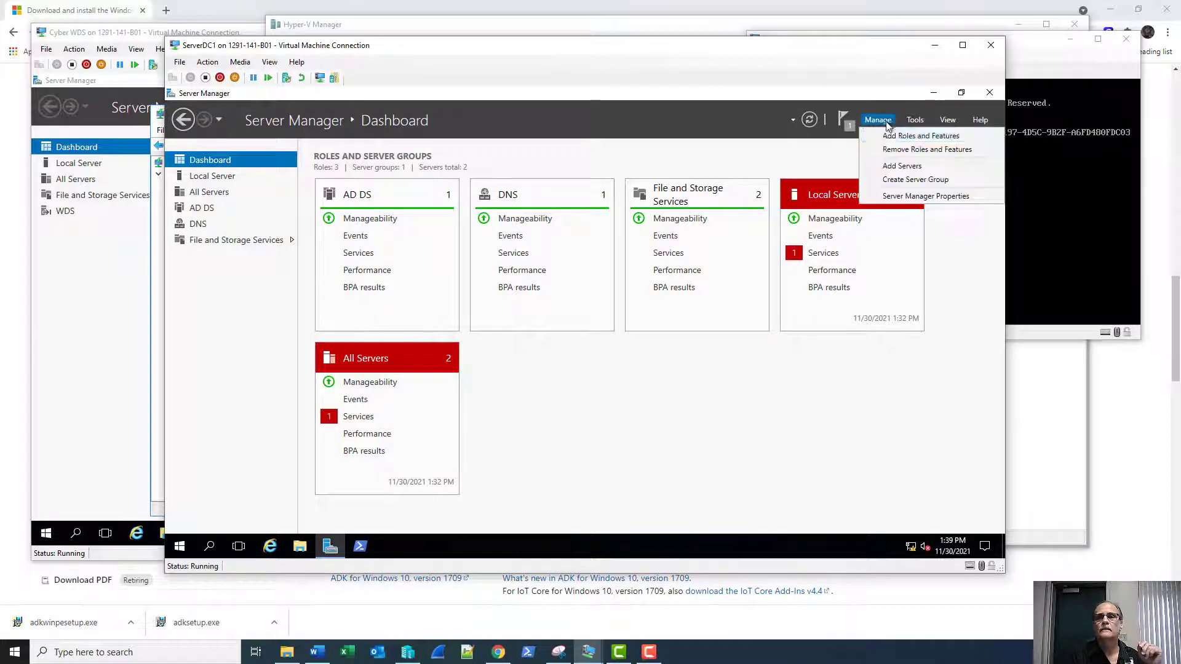
left_click(892, 135)
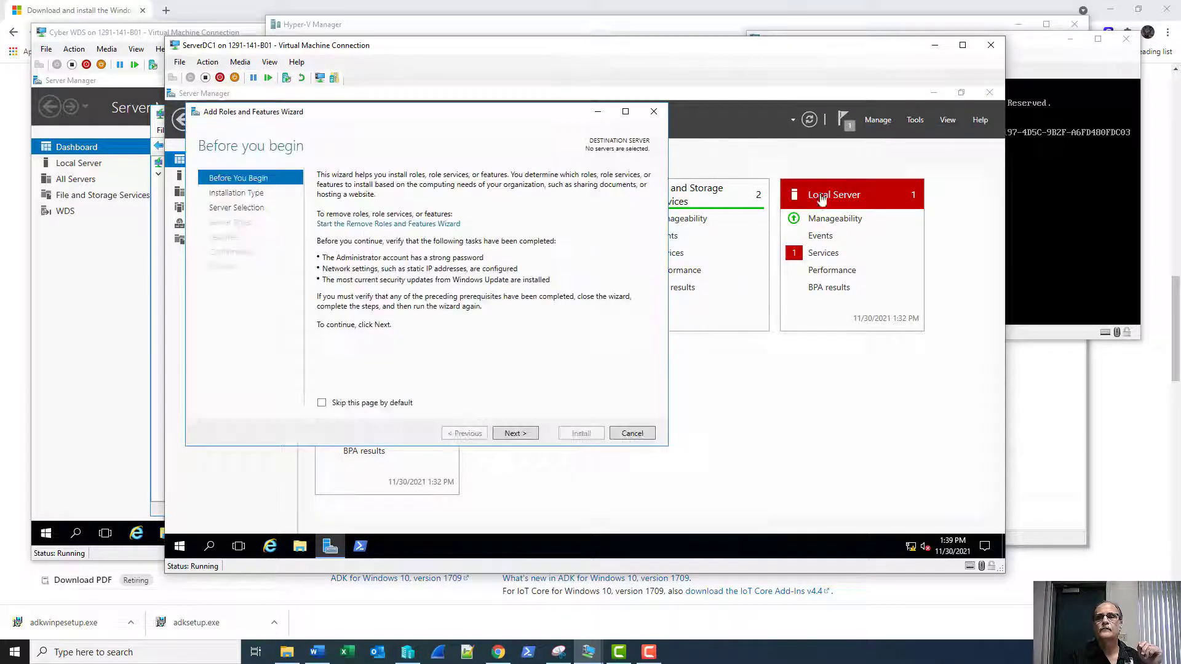
left_click(515, 433)
left_click(515, 434)
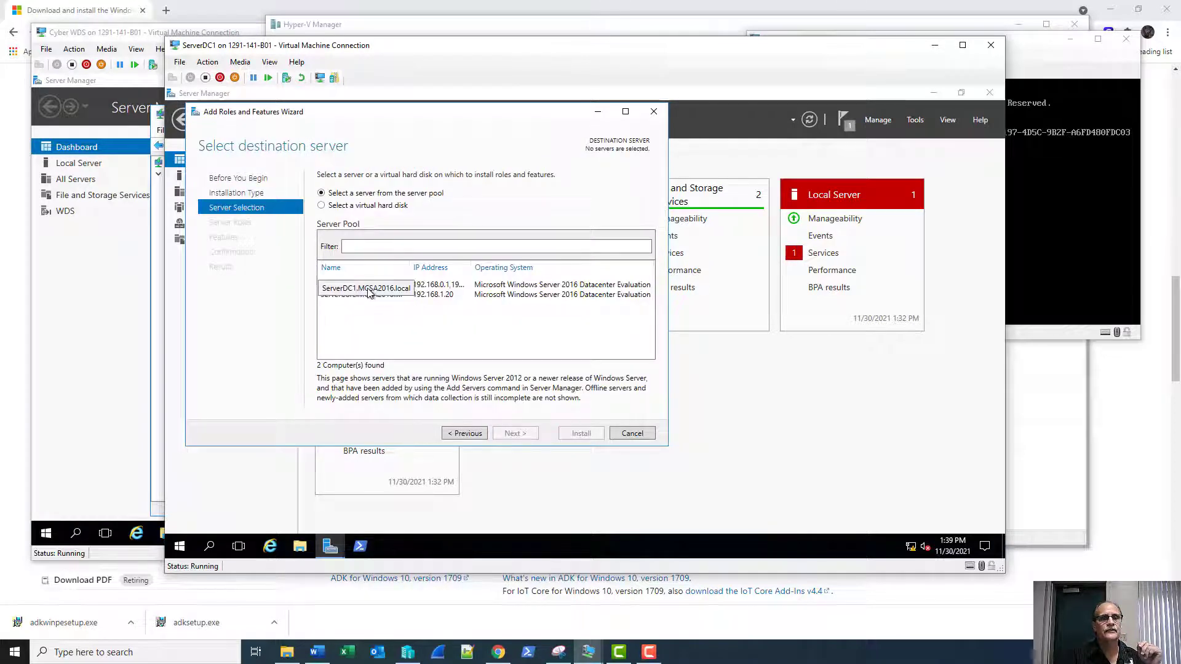
left_click(368, 286)
left_click(515, 434)
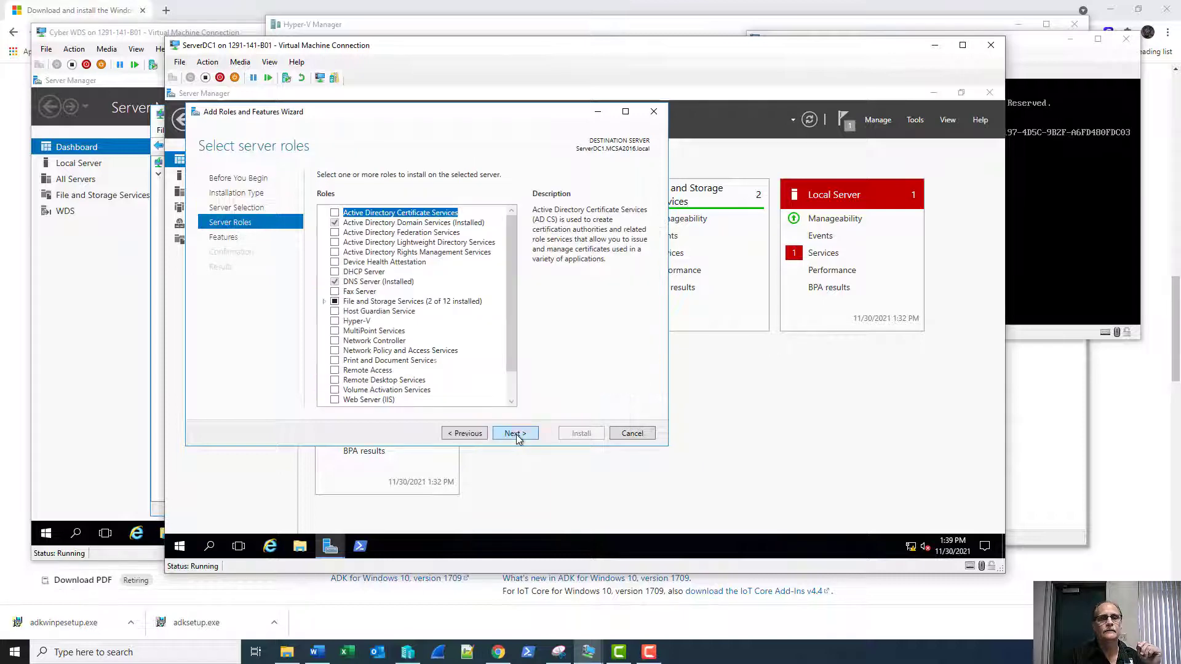
Select DHCP Server with its required management tools and begin the installation.
left_click(337, 273)
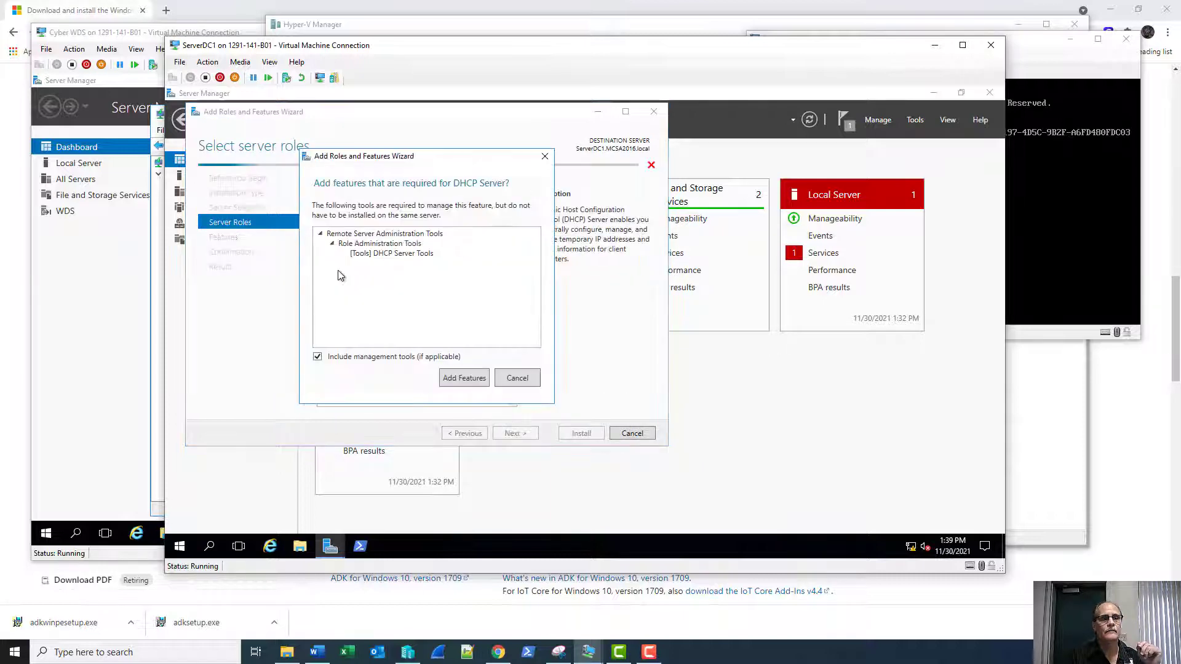
left_click(465, 377)
left_click(513, 434)
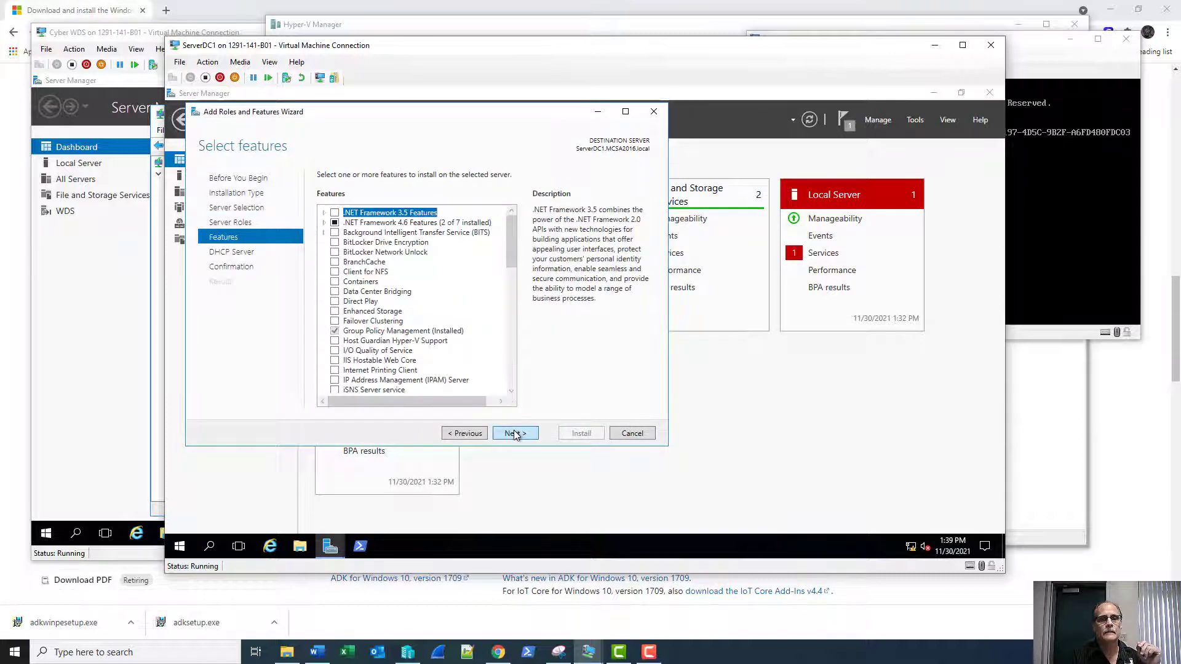
left_click(514, 433)
left_click(517, 435)
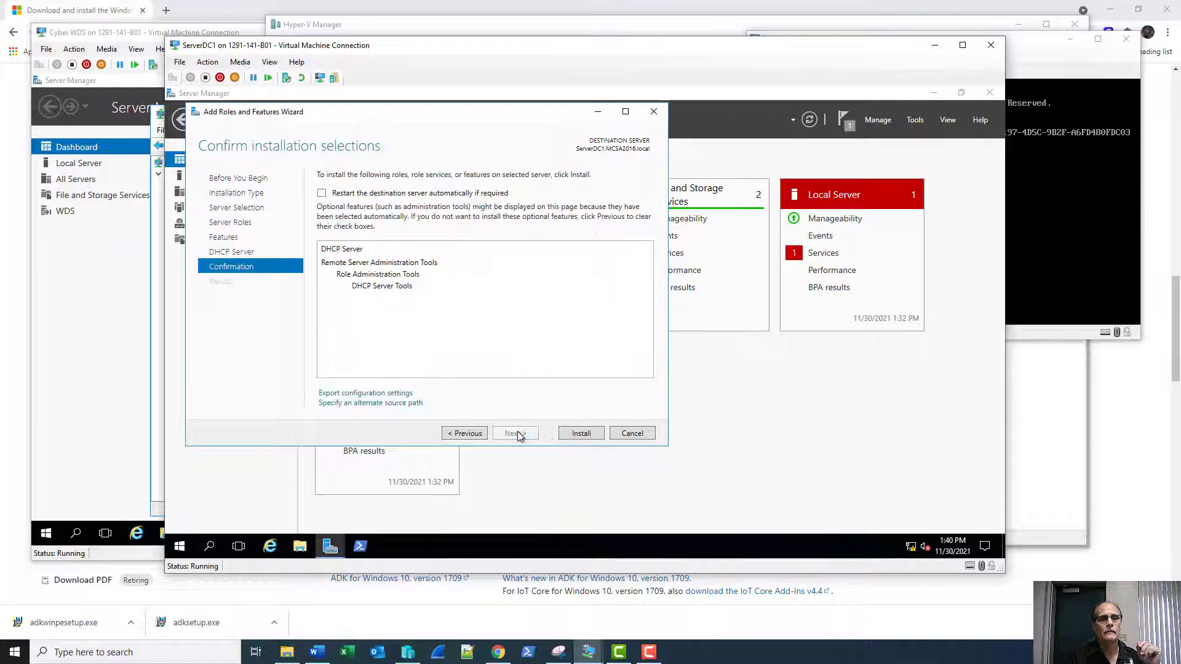
left_click(582, 434)
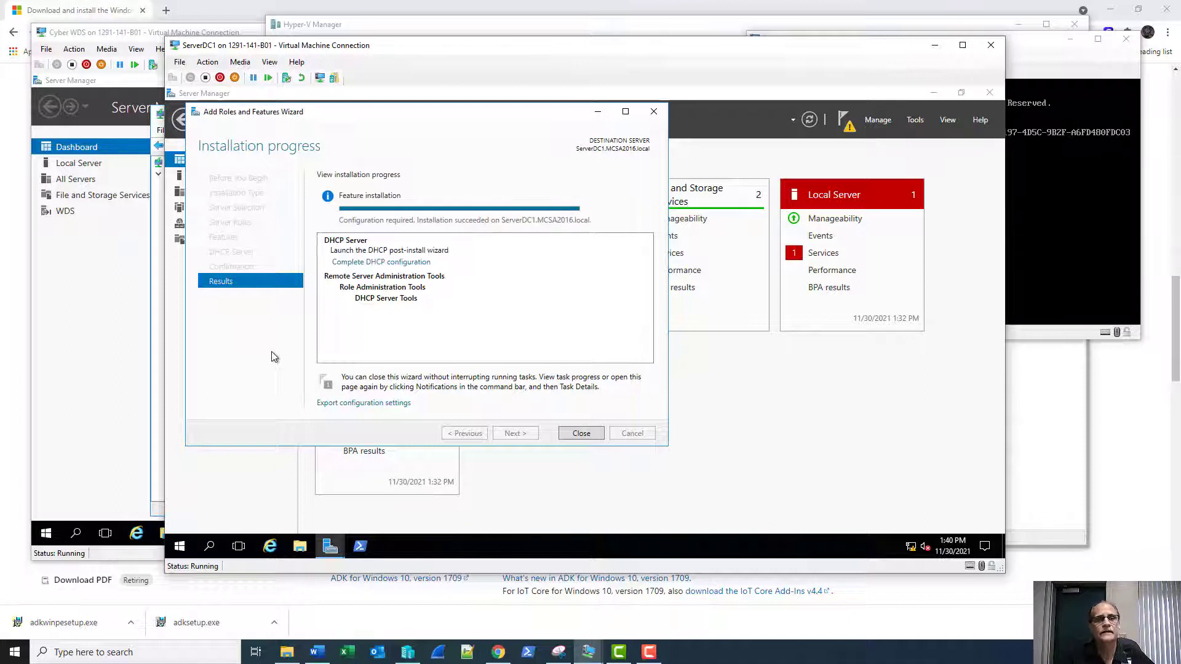
Complete the DHCP post-install authorization in AD DS and close both wizards.
left_click(378, 263)
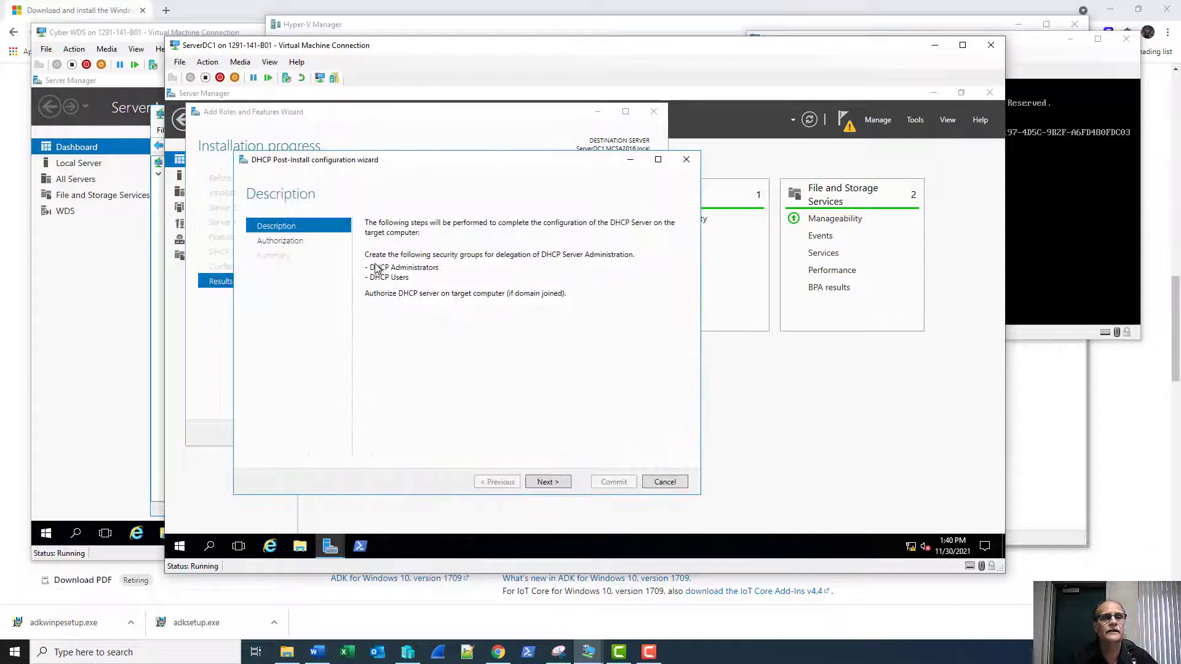
left_click(545, 482)
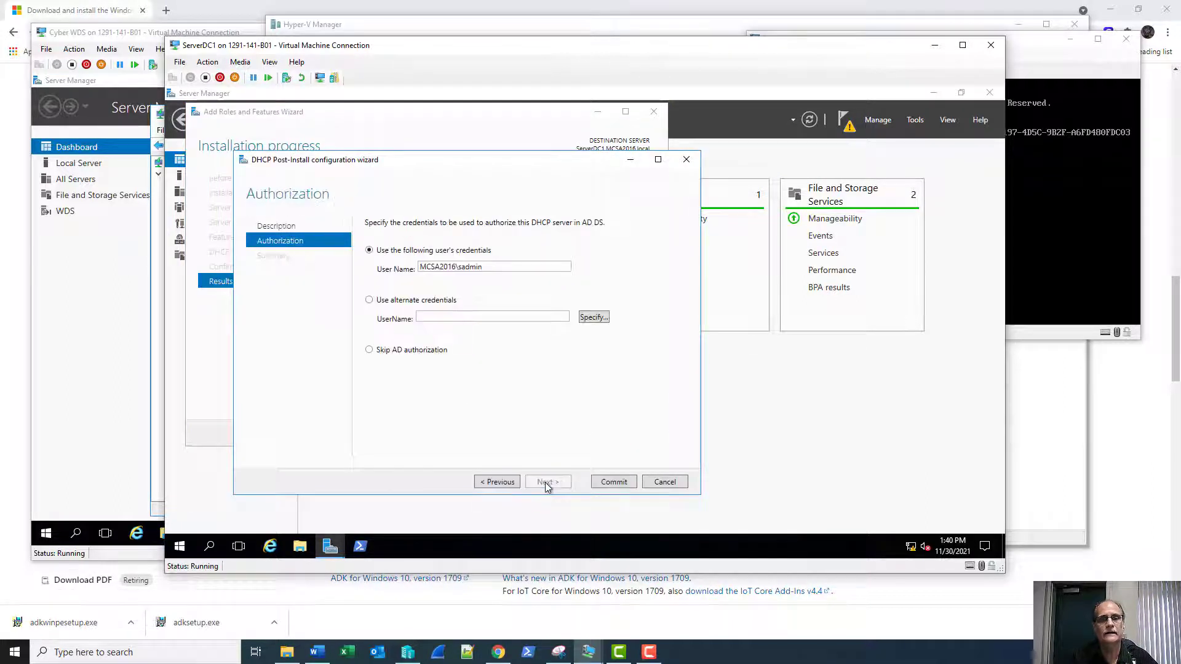
left_click(601, 484)
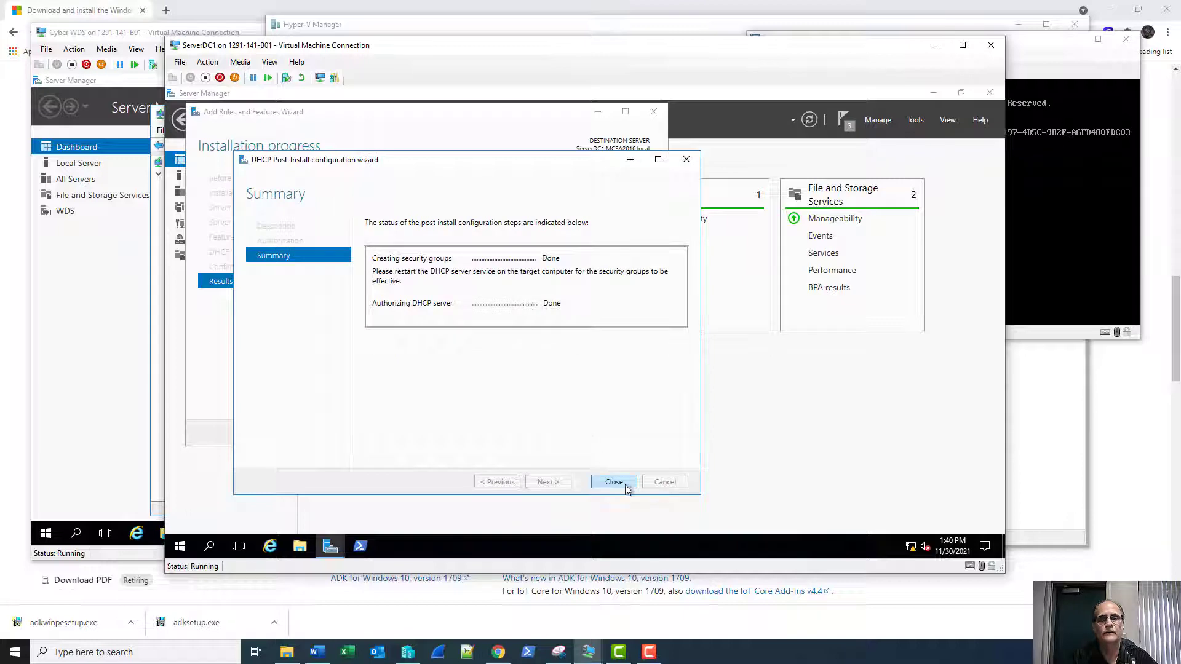
left_click(625, 484)
left_click(580, 433)
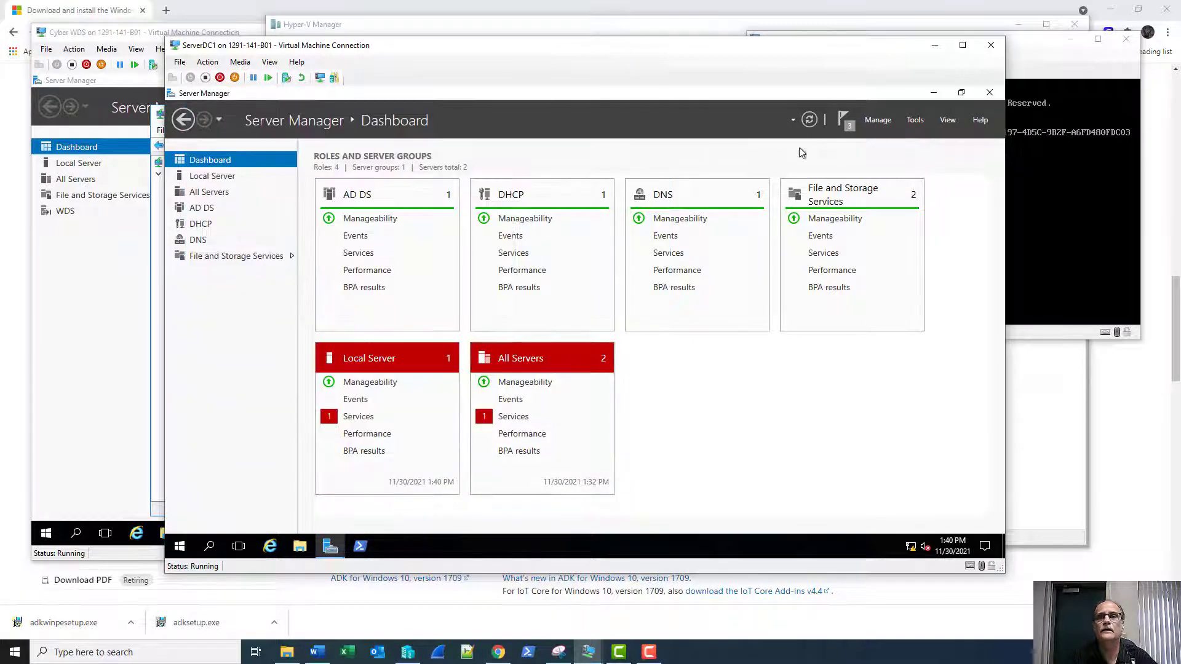
Open the DHCP console, enlarge it, and expand serverdc1 and its IPv4 branch.
left_click(915, 121)
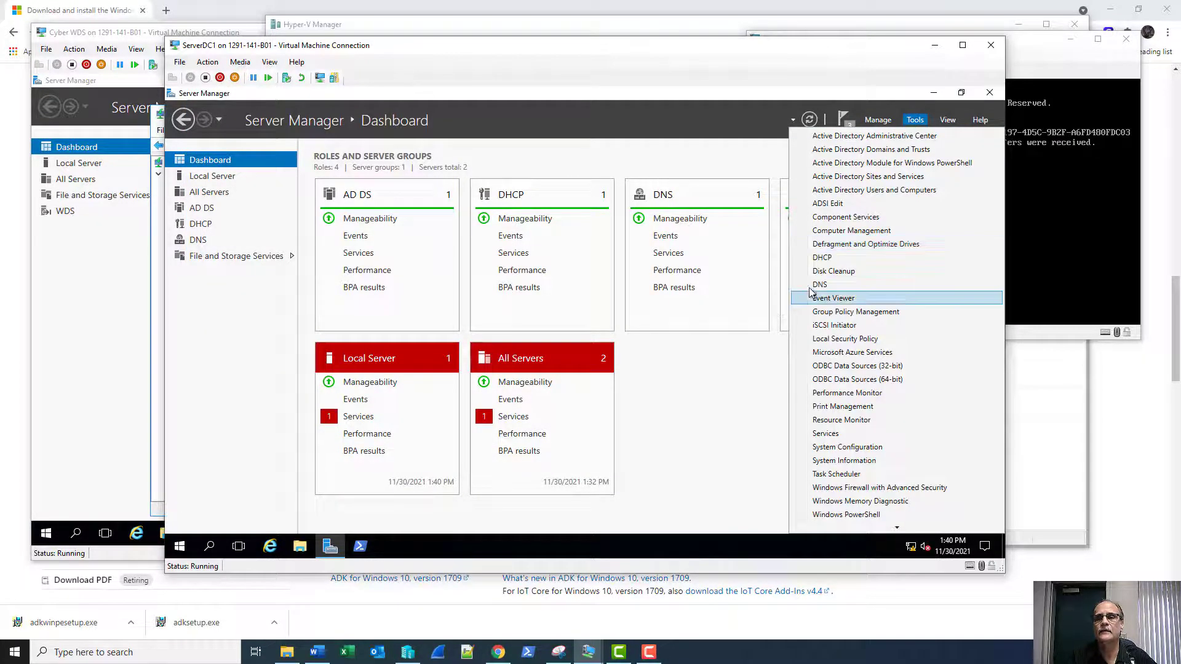
left_click(820, 257)
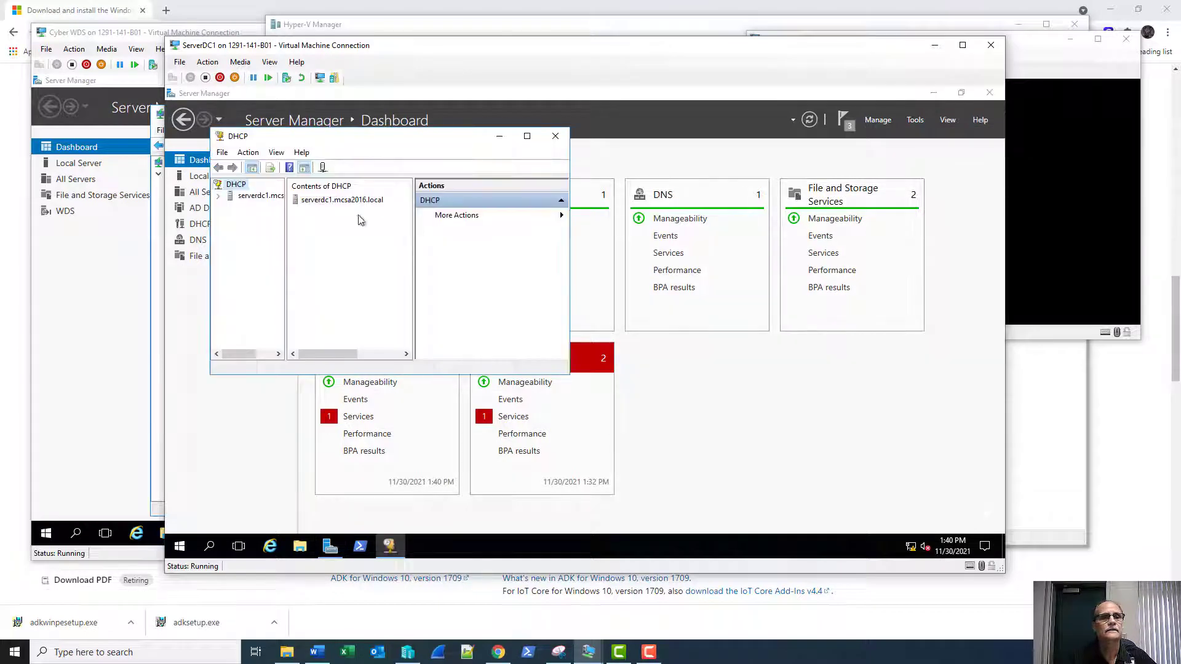
left_click_drag(569, 373, 803, 485)
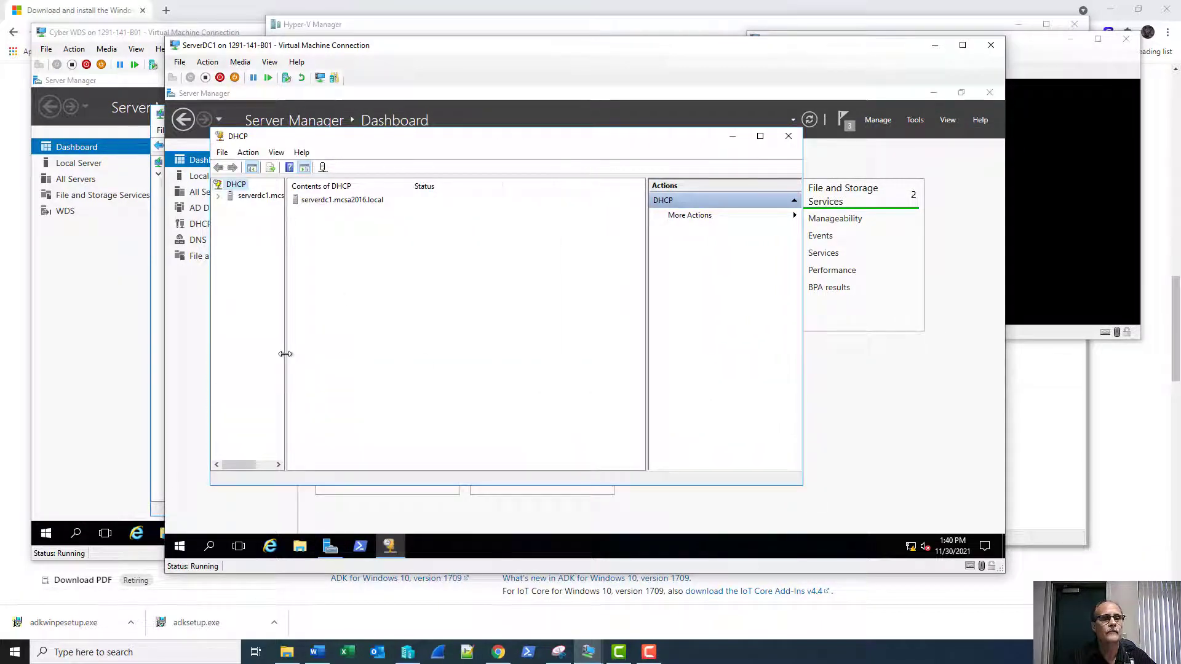
left_click_drag(284, 354, 349, 357)
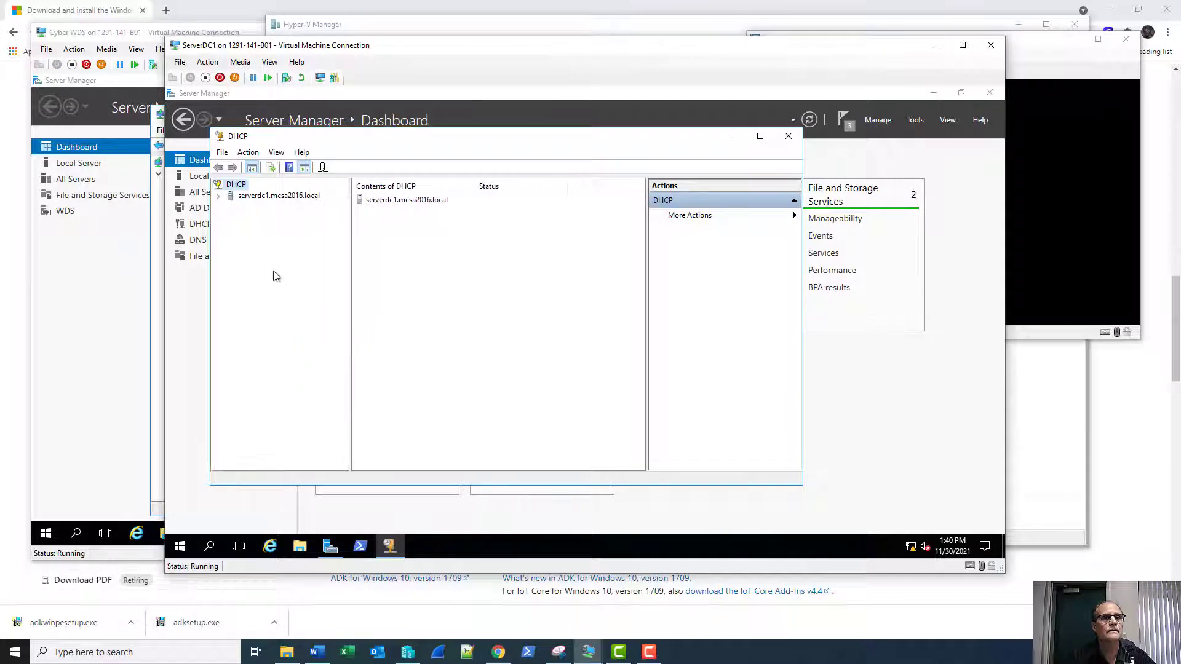
left_click(218, 196)
left_click(229, 207)
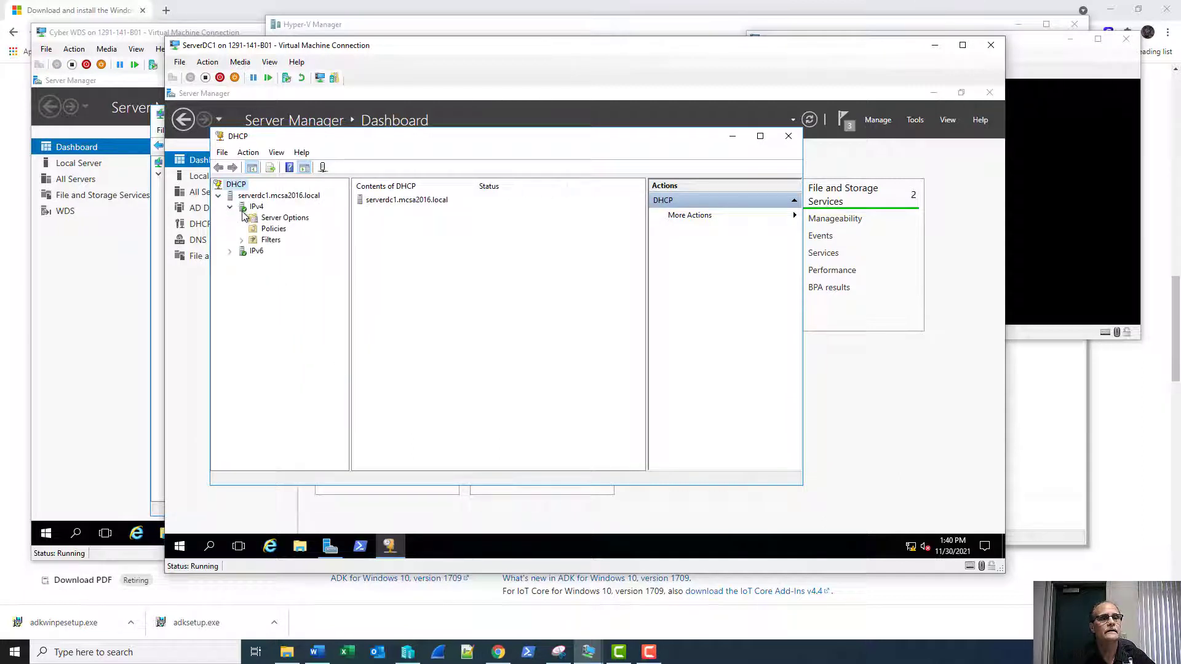
right_click(254, 211)
Create a scope named 'New Scope' with address range 192.168.1.150 to 192.168.1.159.
left_click(280, 242)
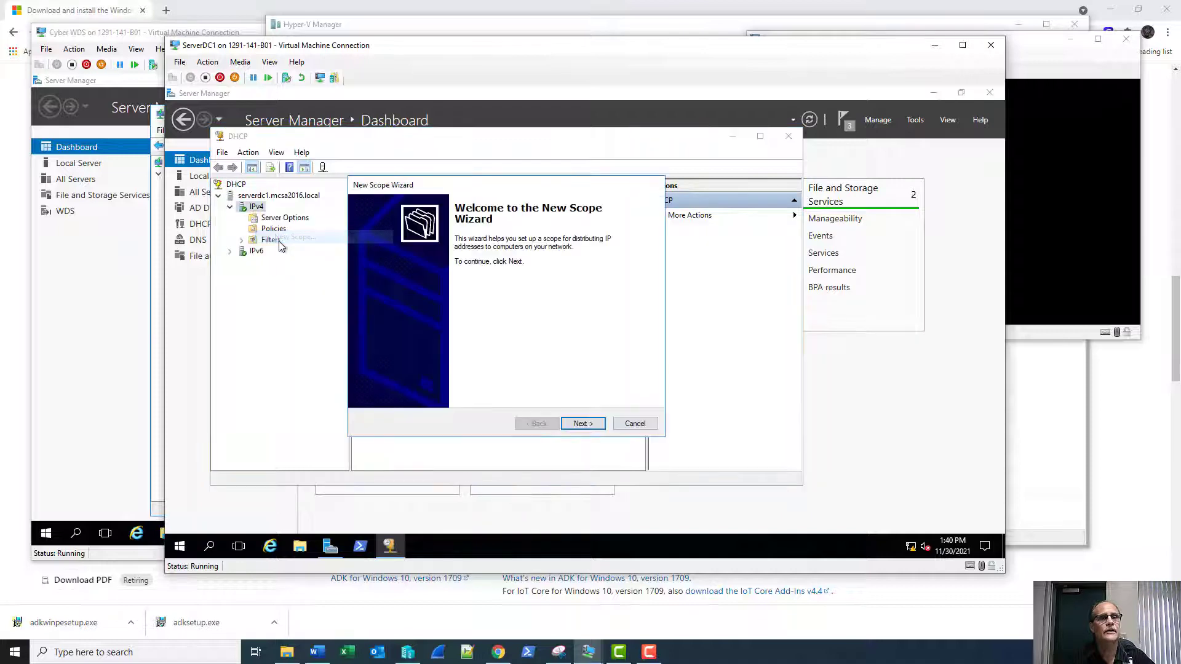
key("Return")
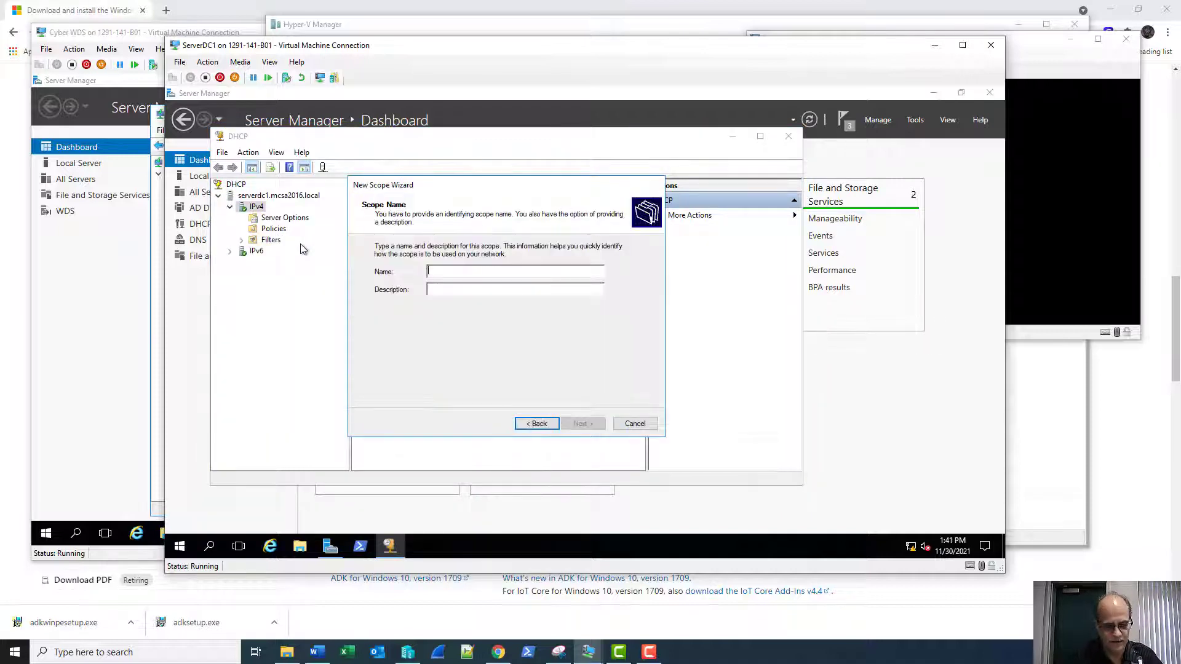
type("New Scope")
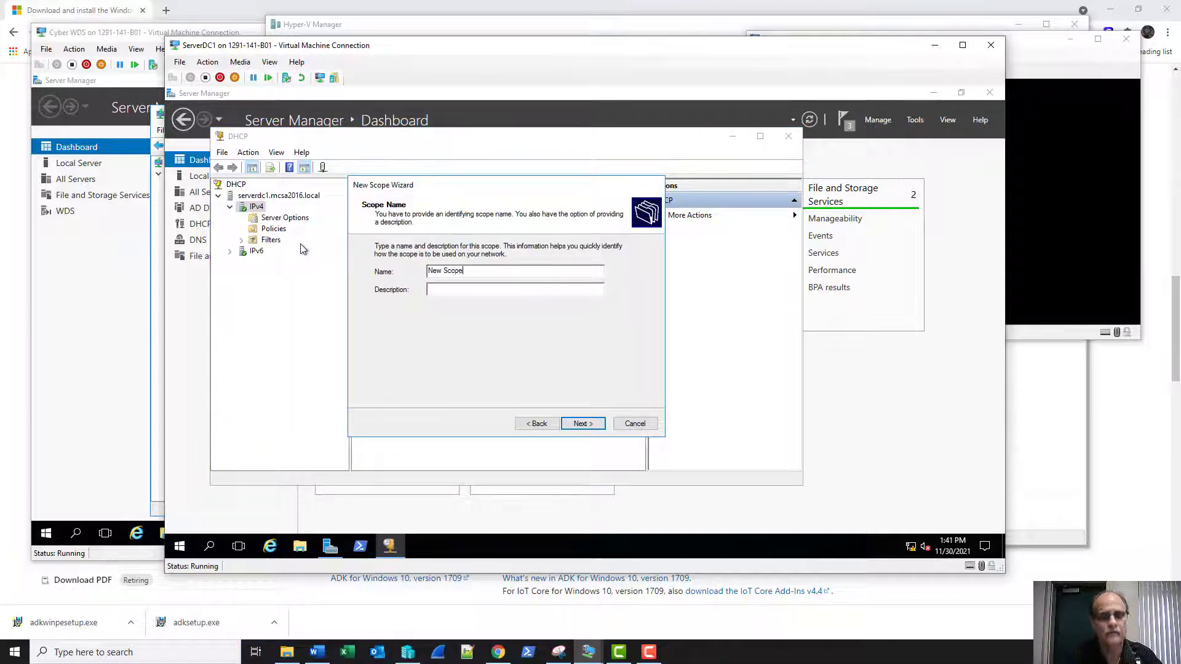
key("Return")
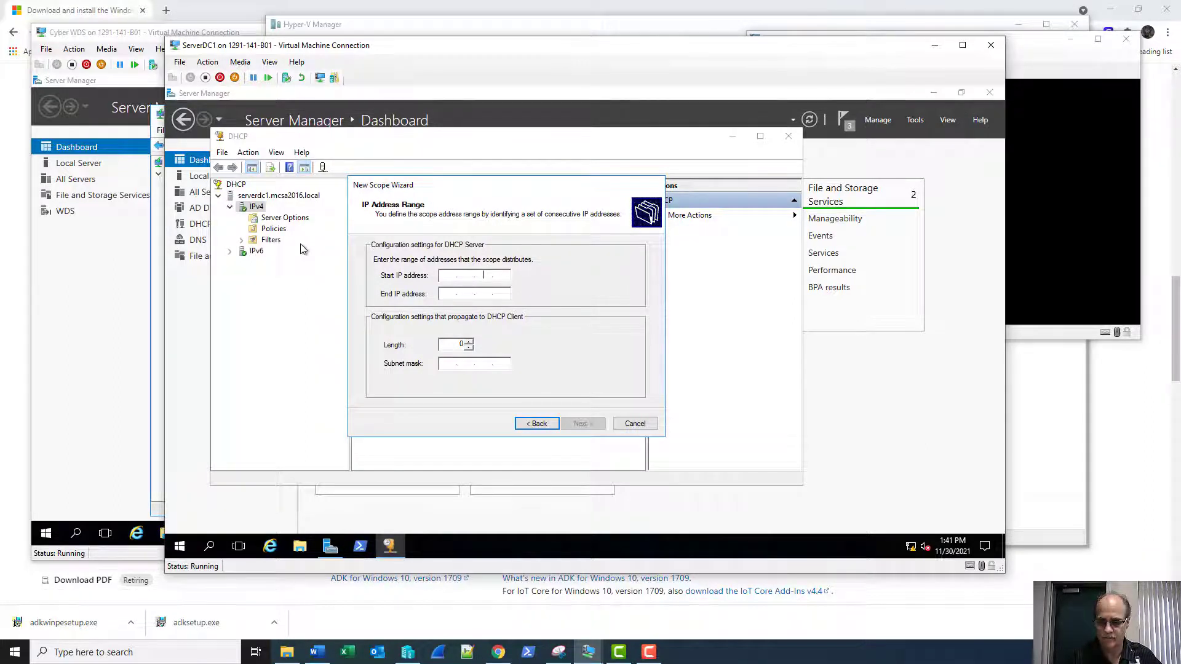
key("BackSpace")
type("192.168.1.")
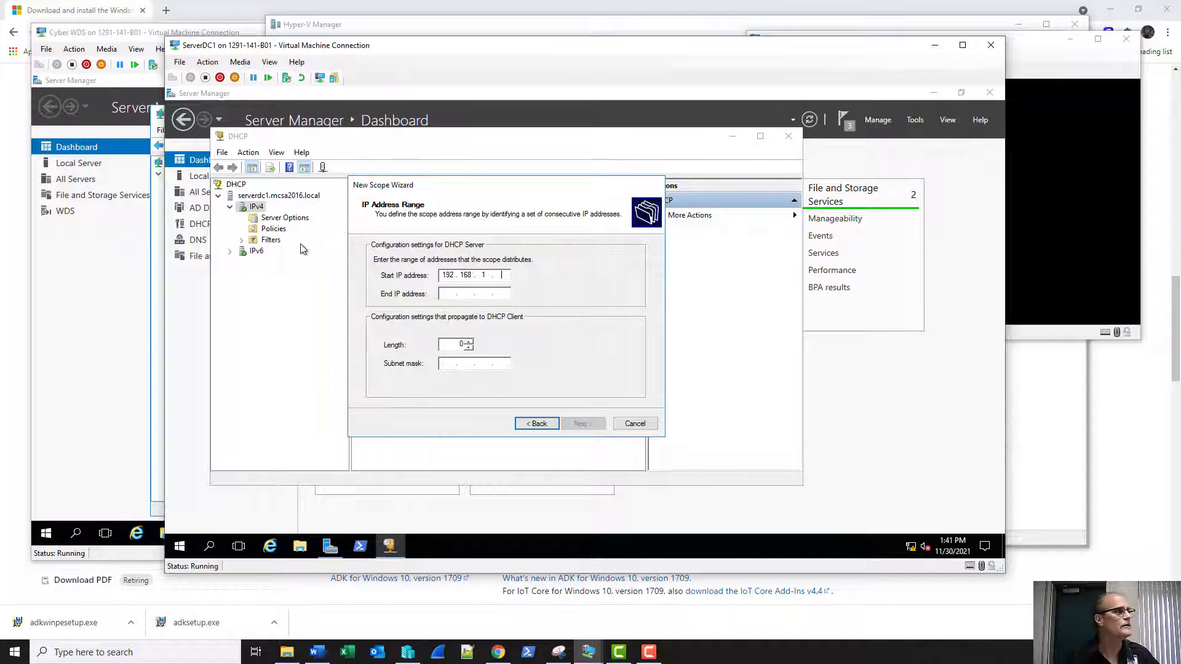
type("150")
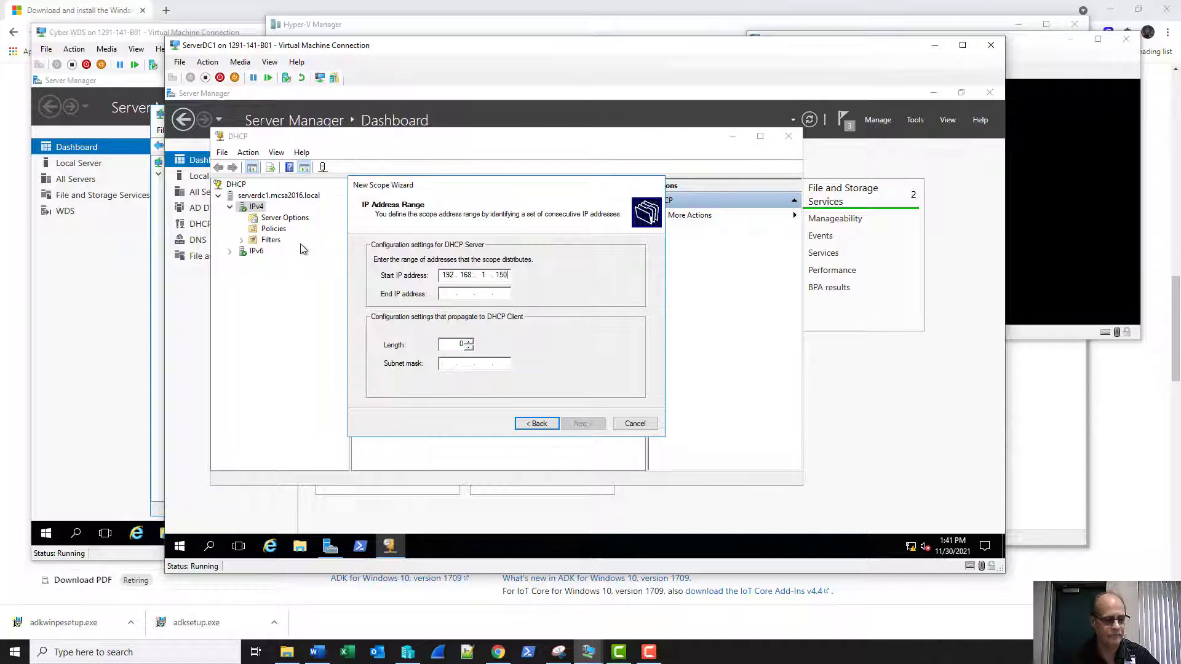
key("Tab")
type("19")
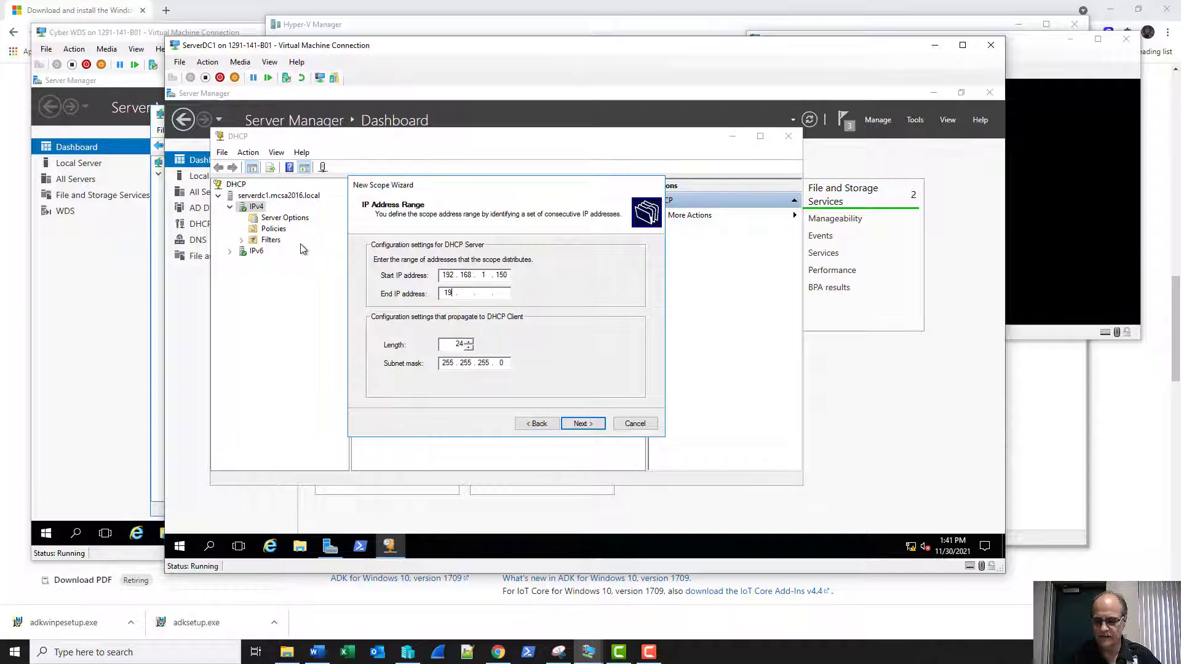
type("2 . 168 . ")
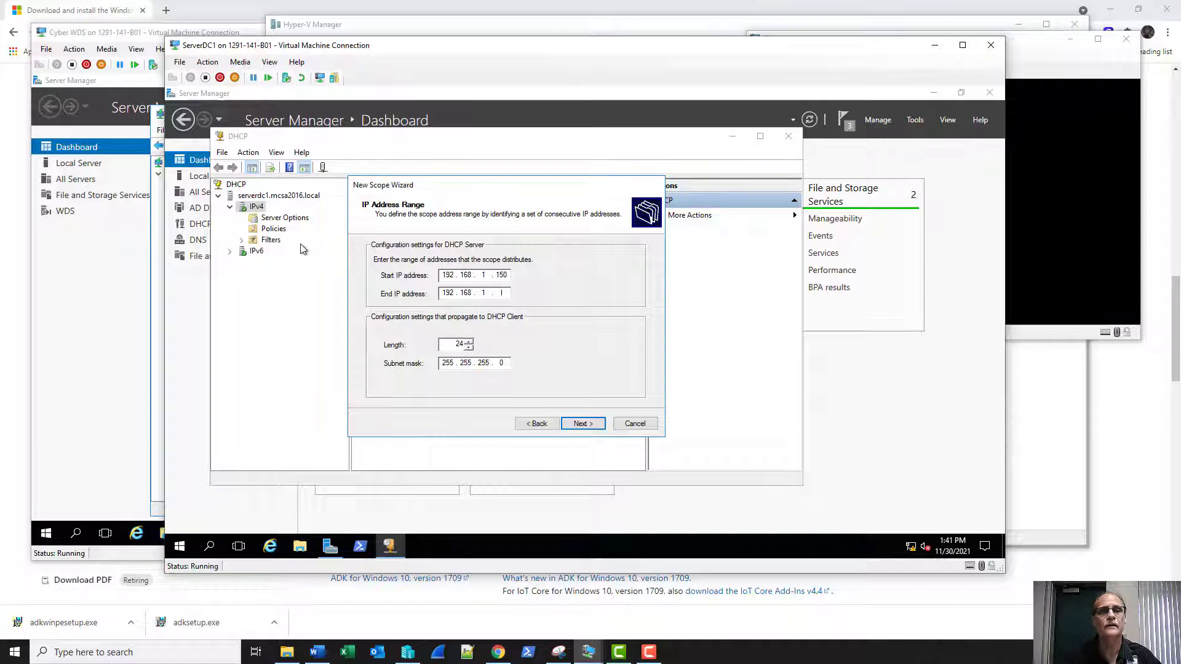
type("1 . 159")
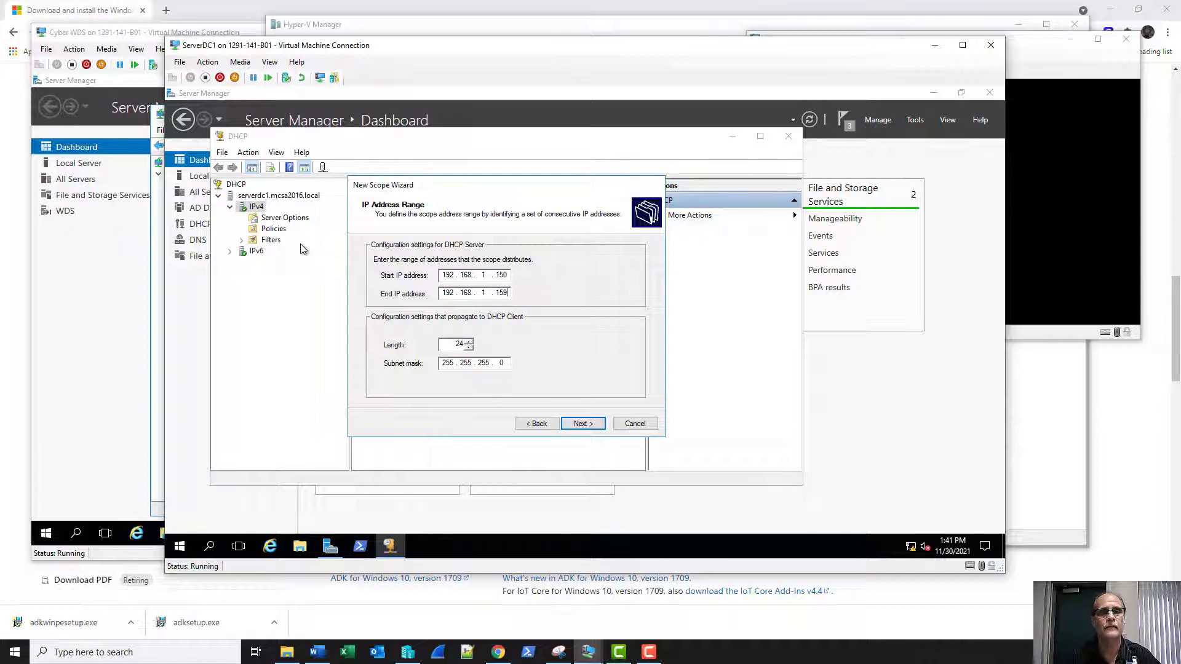
left_click(580, 426)
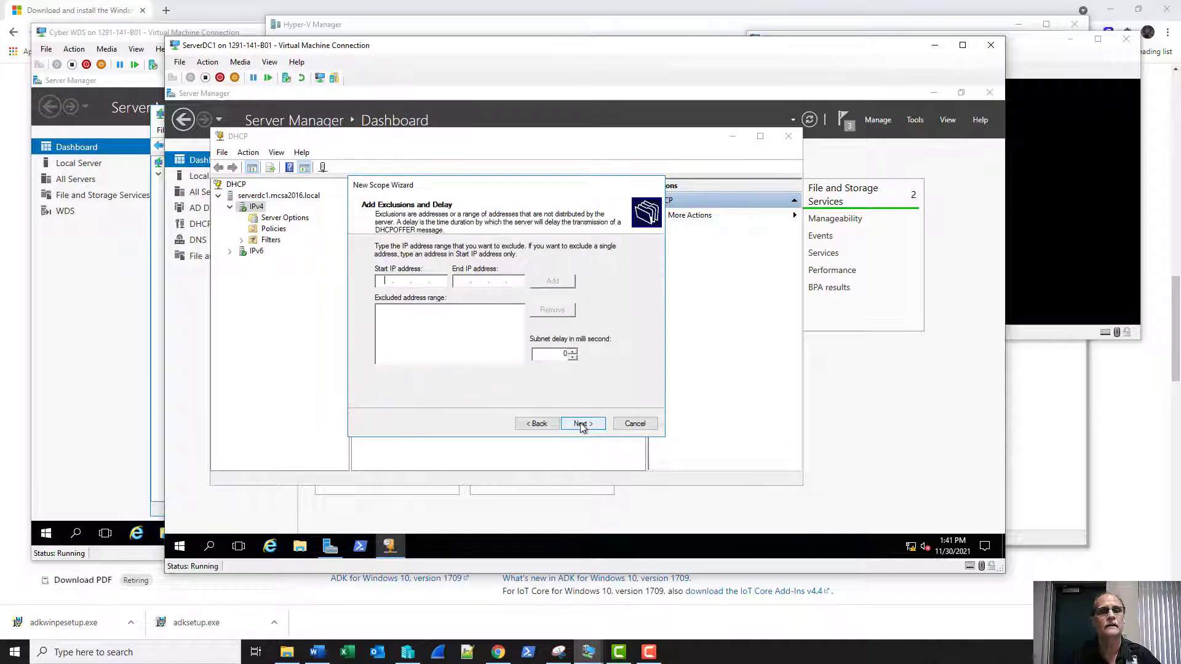
Skip exclusions, keep the default lease, and add default gateway 192.168.1.250.
left_click(582, 424)
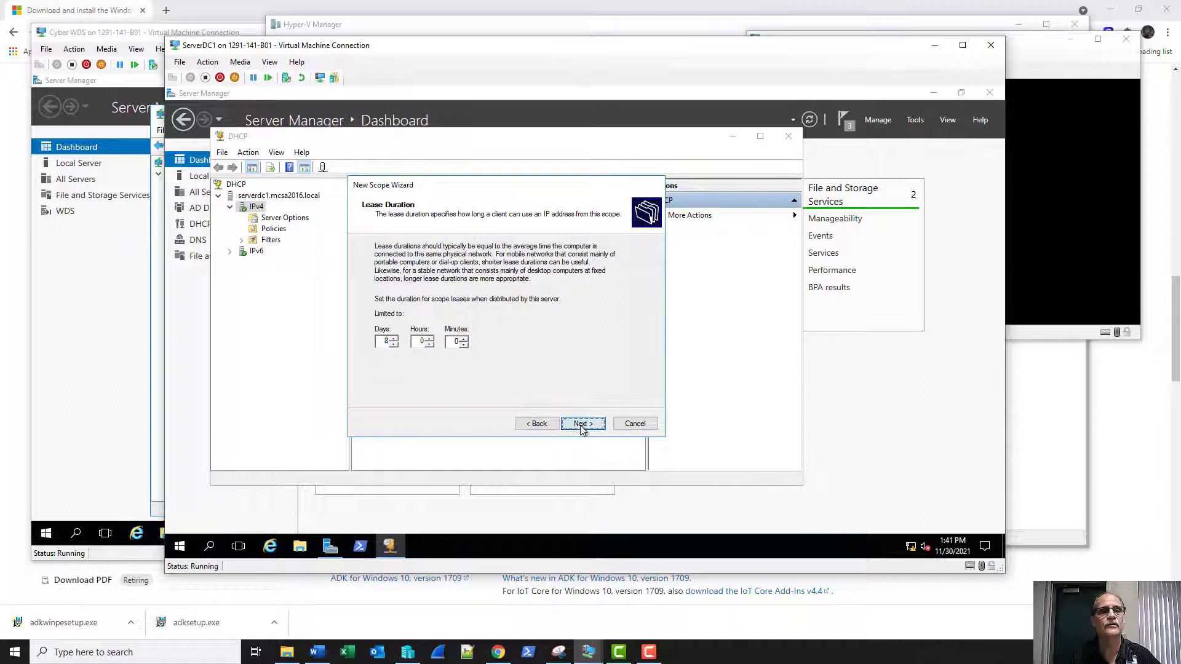
left_click(581, 426)
left_click(583, 425)
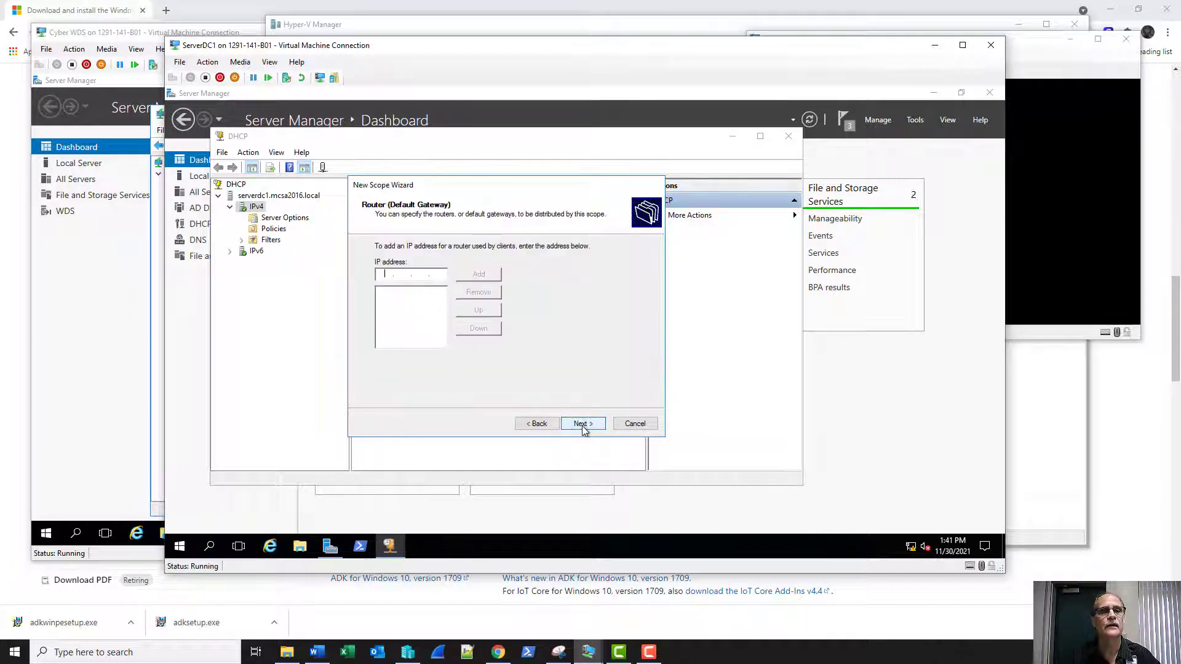
type("192 . 1")
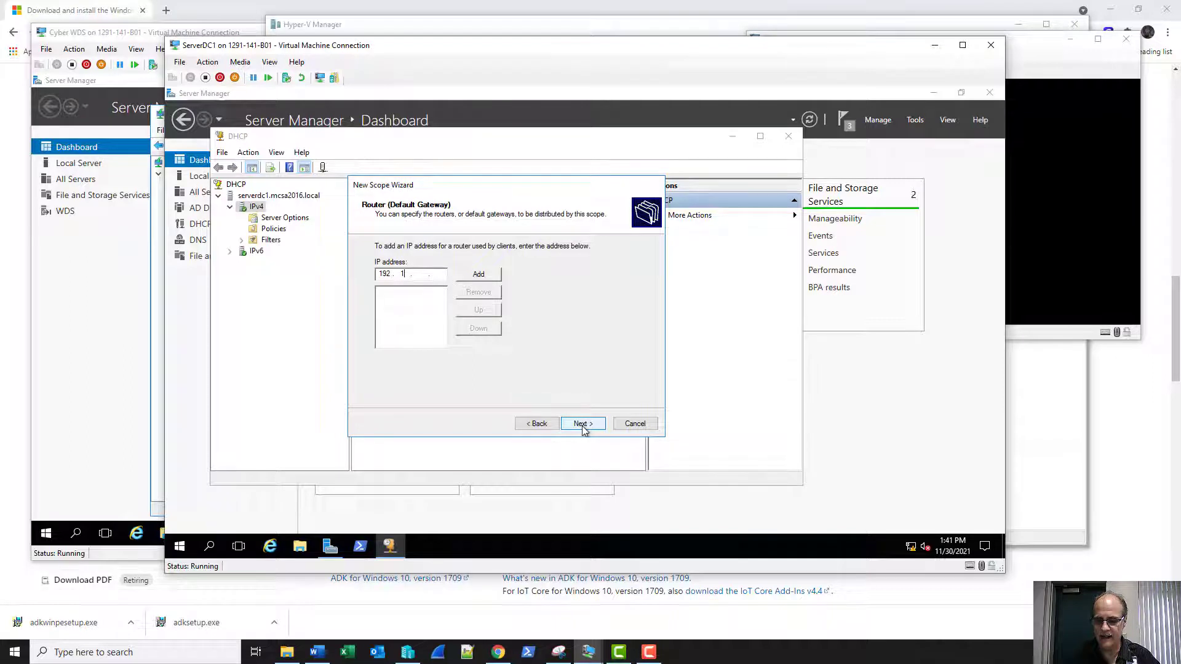
type("68 . 1 . 250")
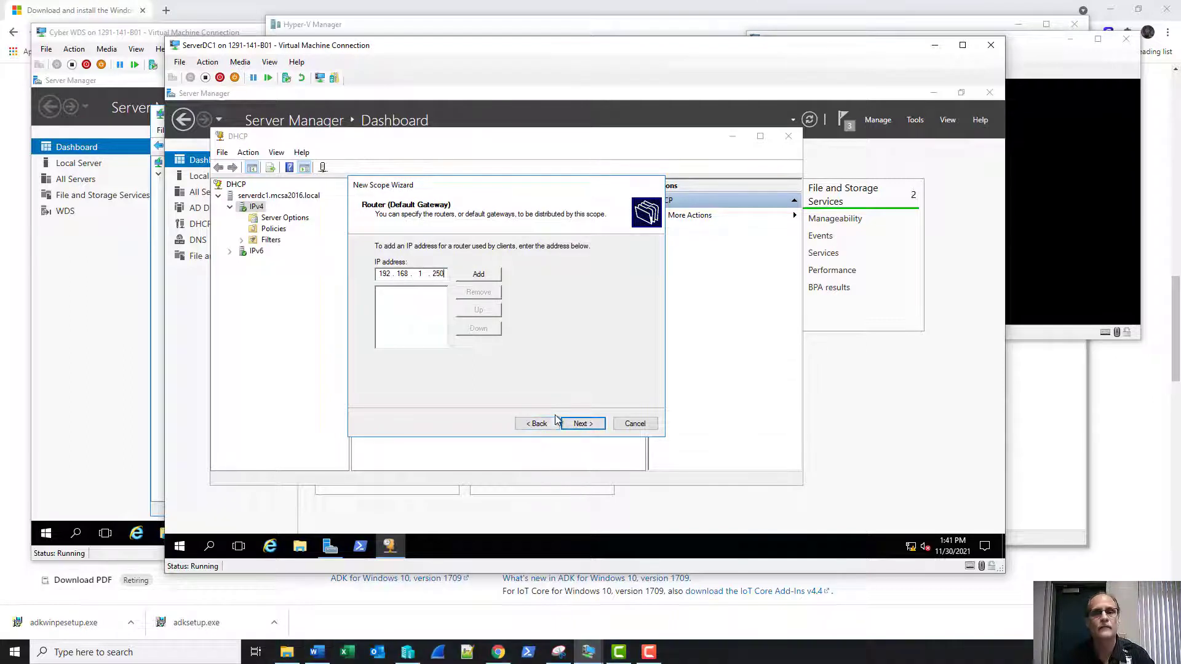
left_click(475, 274)
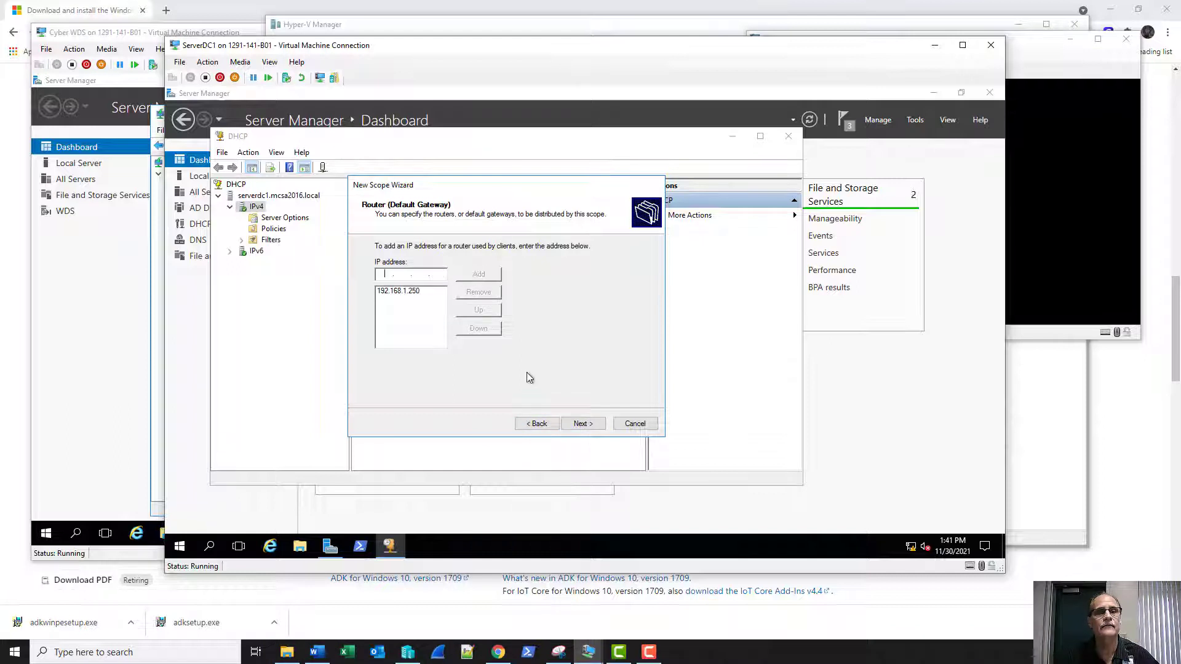
left_click(578, 423)
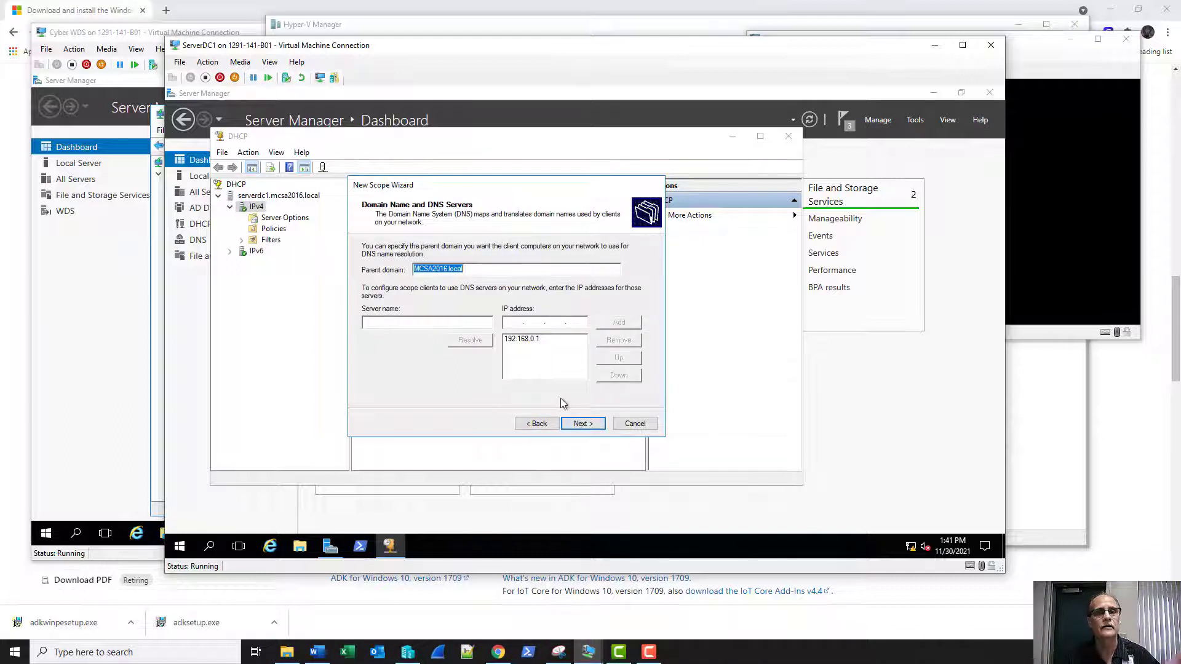
Replace DNS server 192.168.0.1 with 192.168.1.1, skip WINS, activate and finish the scope.
left_click(533, 339)
left_click(613, 342)
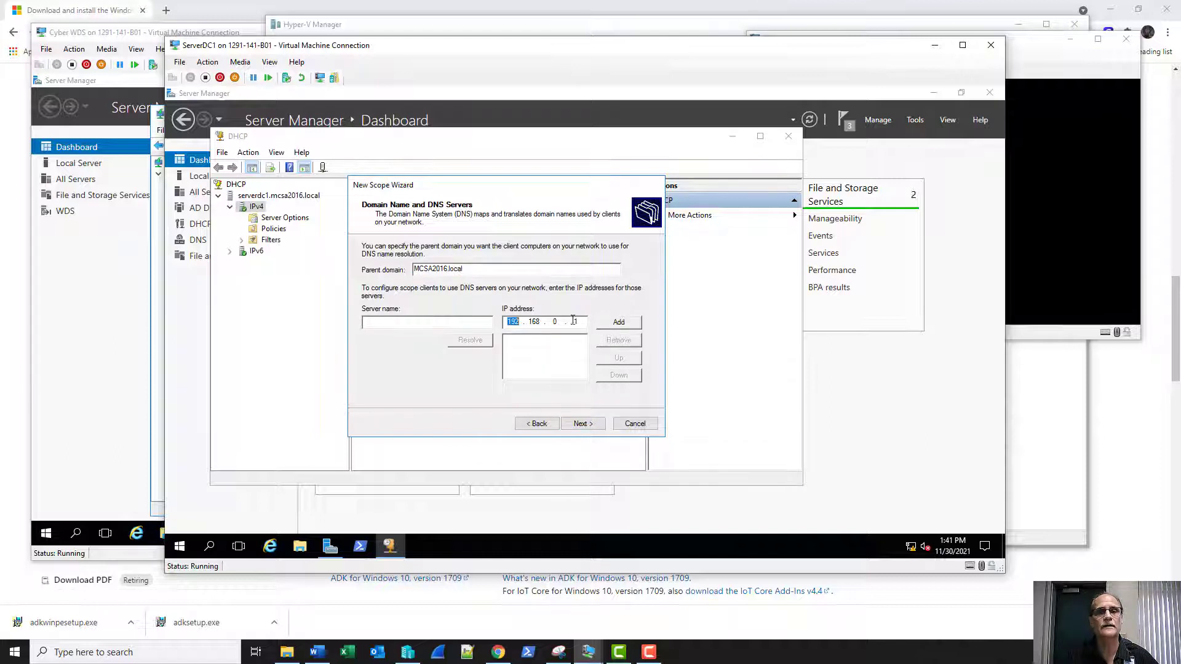
left_click(553, 322)
type("1")
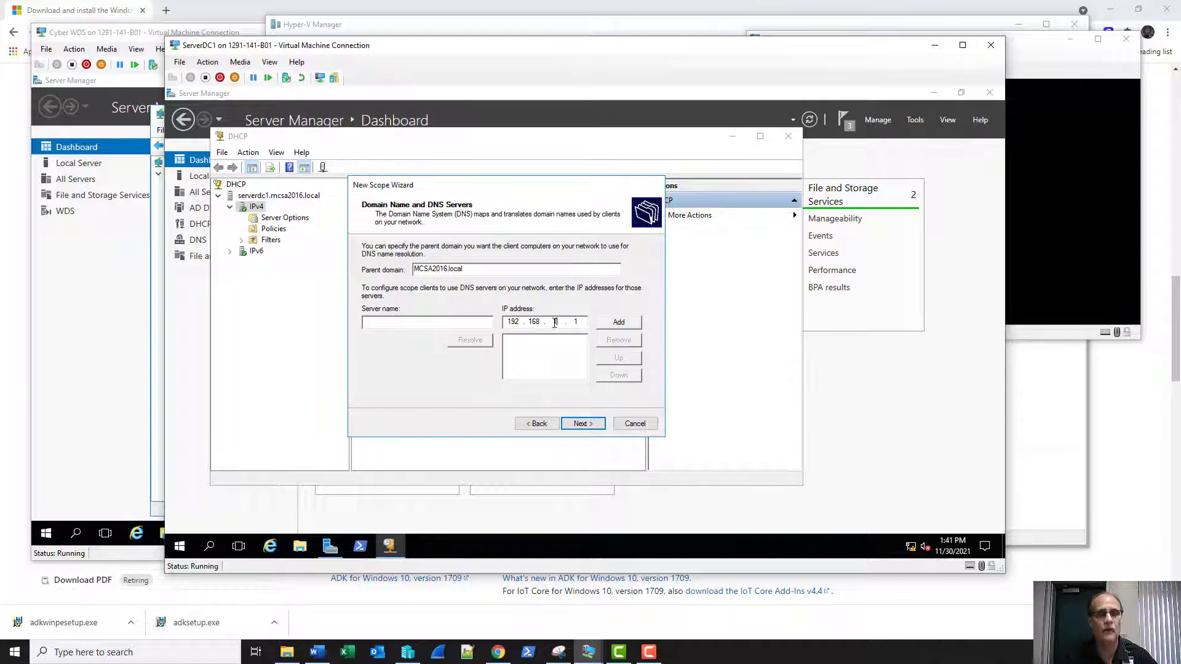
left_click(618, 322)
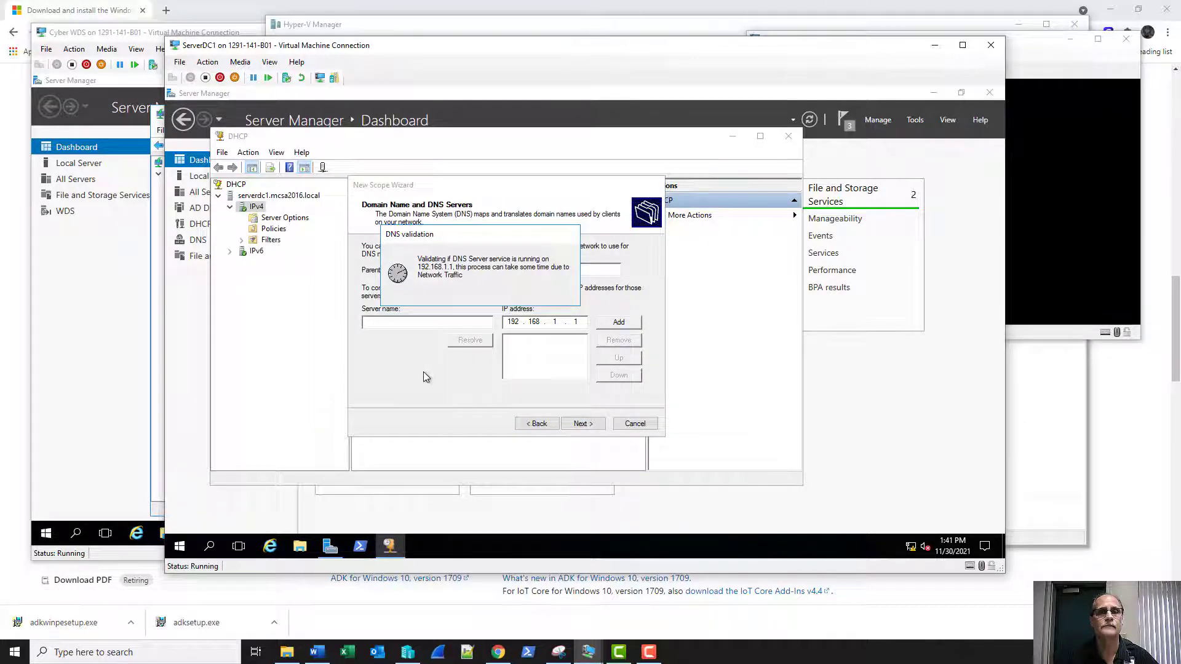
left_click(582, 424)
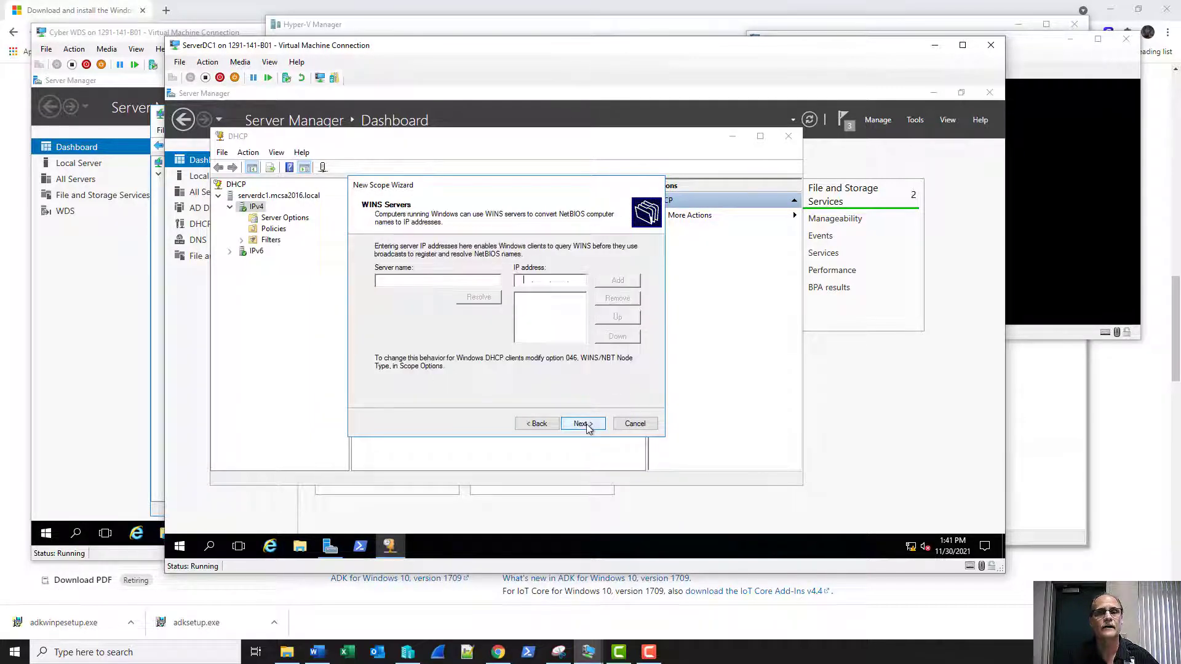
left_click(581, 424)
left_click(581, 424)
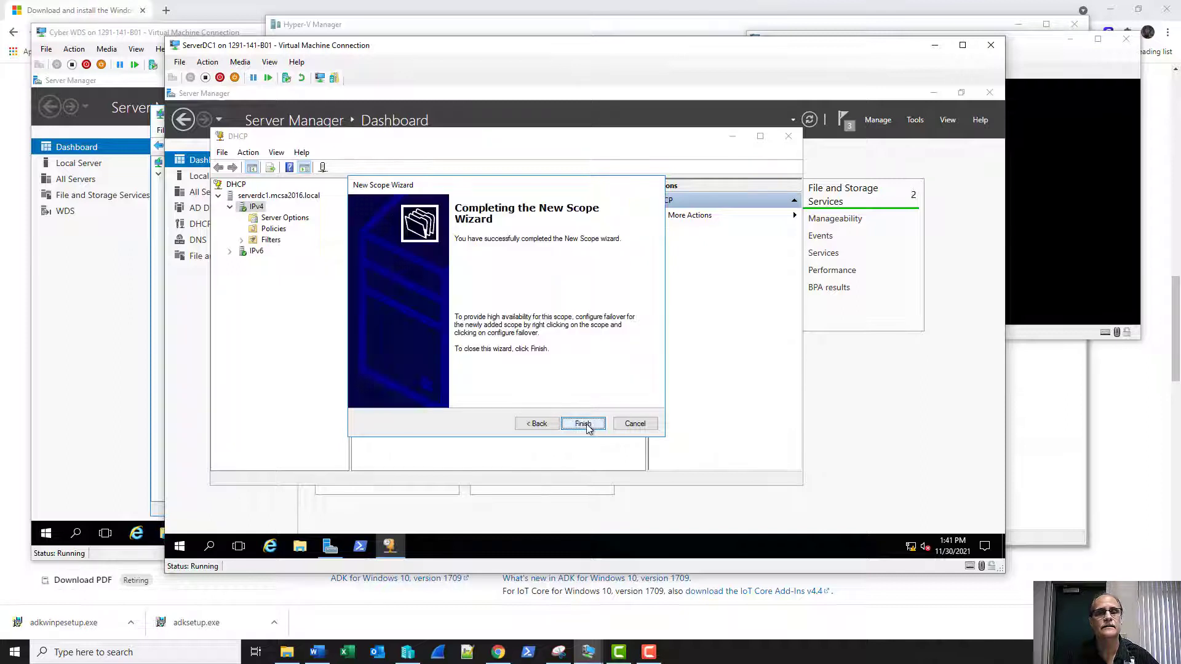
left_click(583, 424)
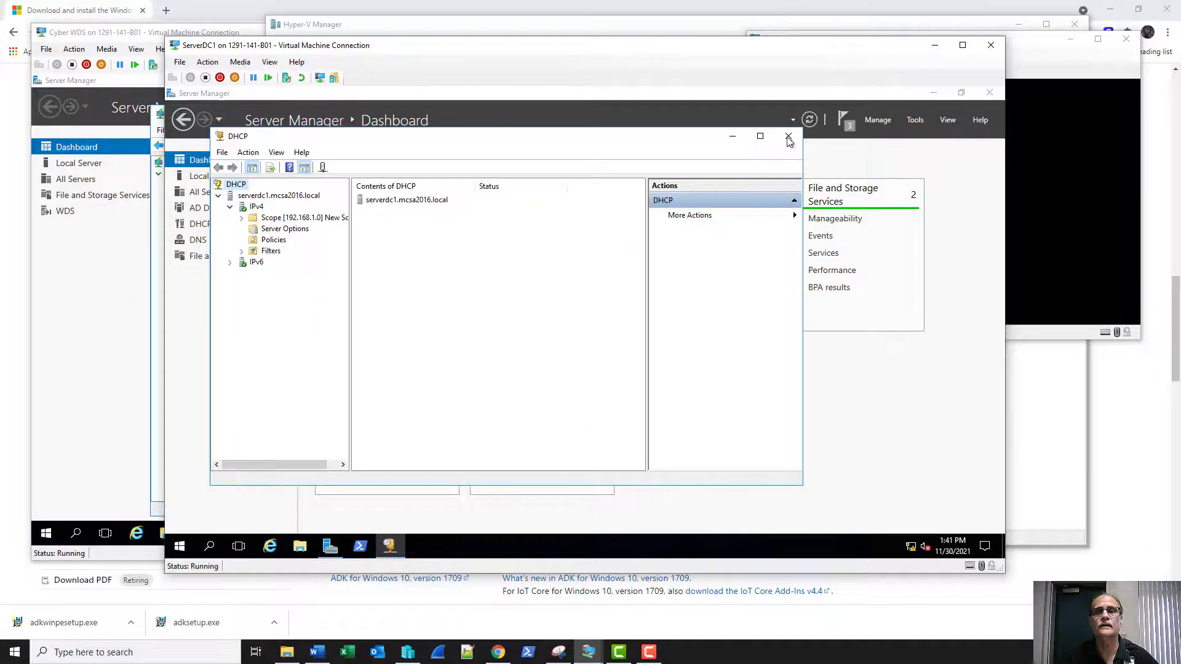
Check the new 192.168.1.0 scope's address leases, then switch to Hyper-V Manager.
left_click(241, 218)
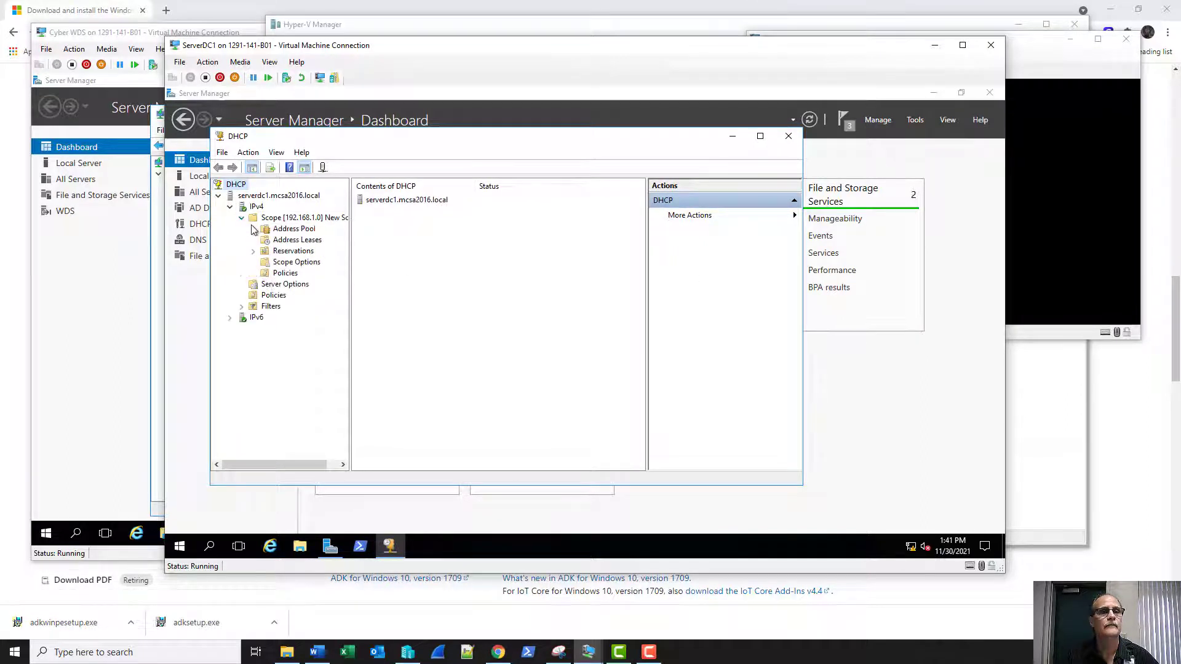
left_click(286, 242)
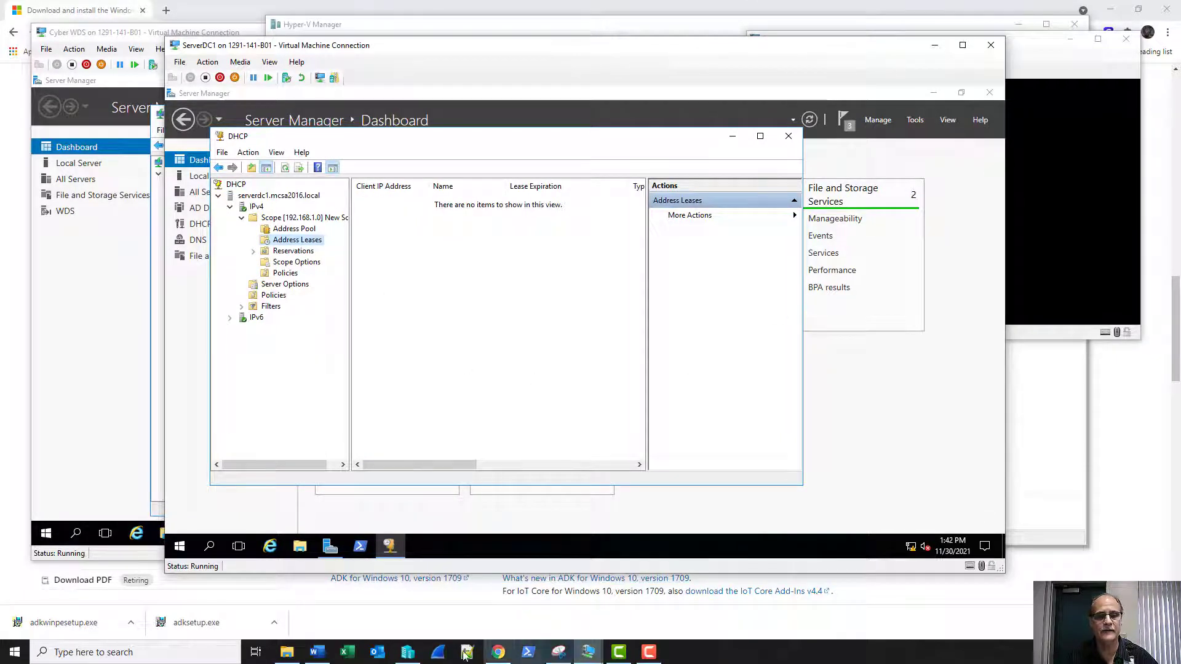
mouse_move(586, 657)
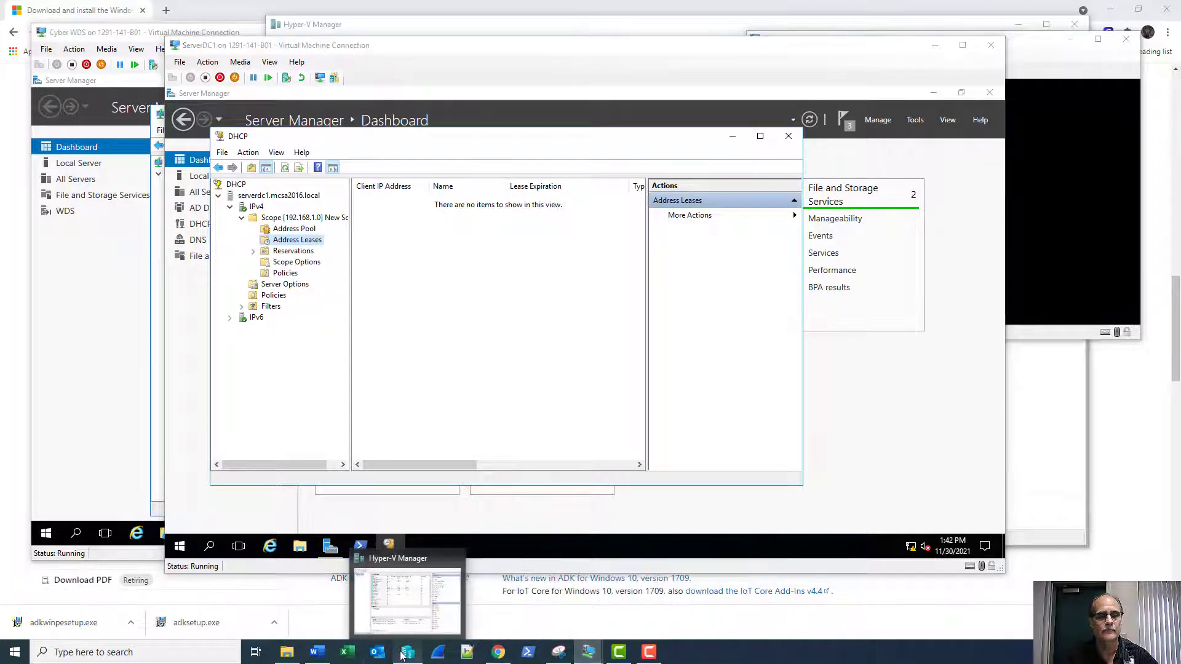
left_click(397, 597)
Connect to and start TestDeployWDs, then accept its network boot prompt.
scroll(480, 198, "down", 1)
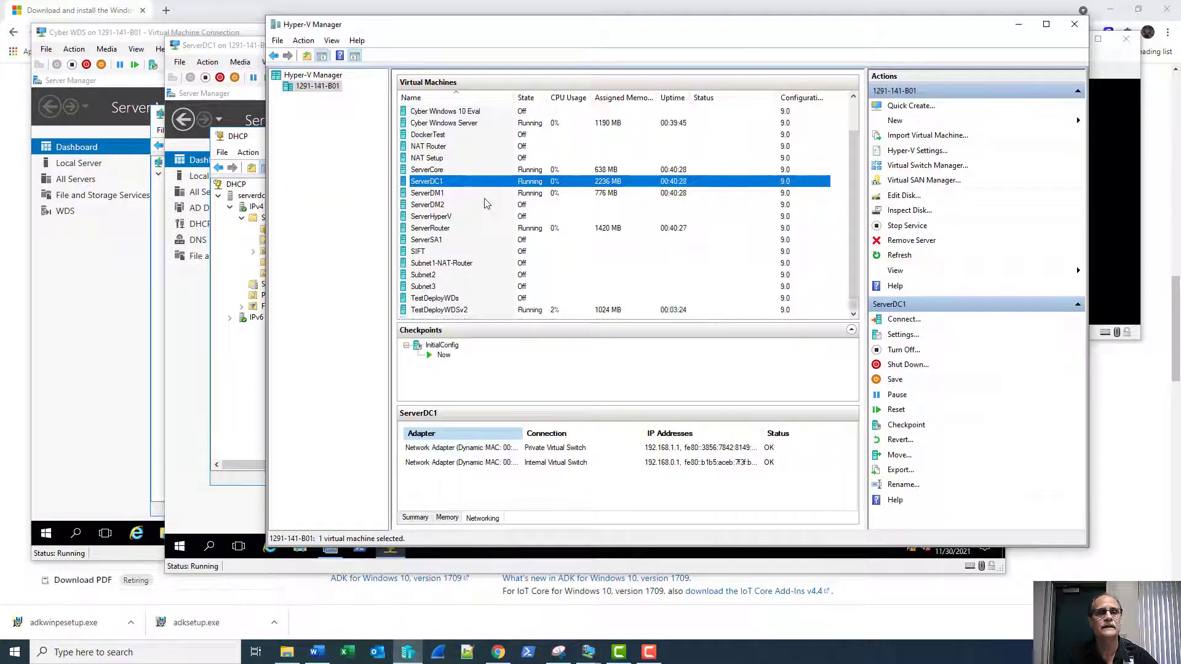
double_click(450, 298)
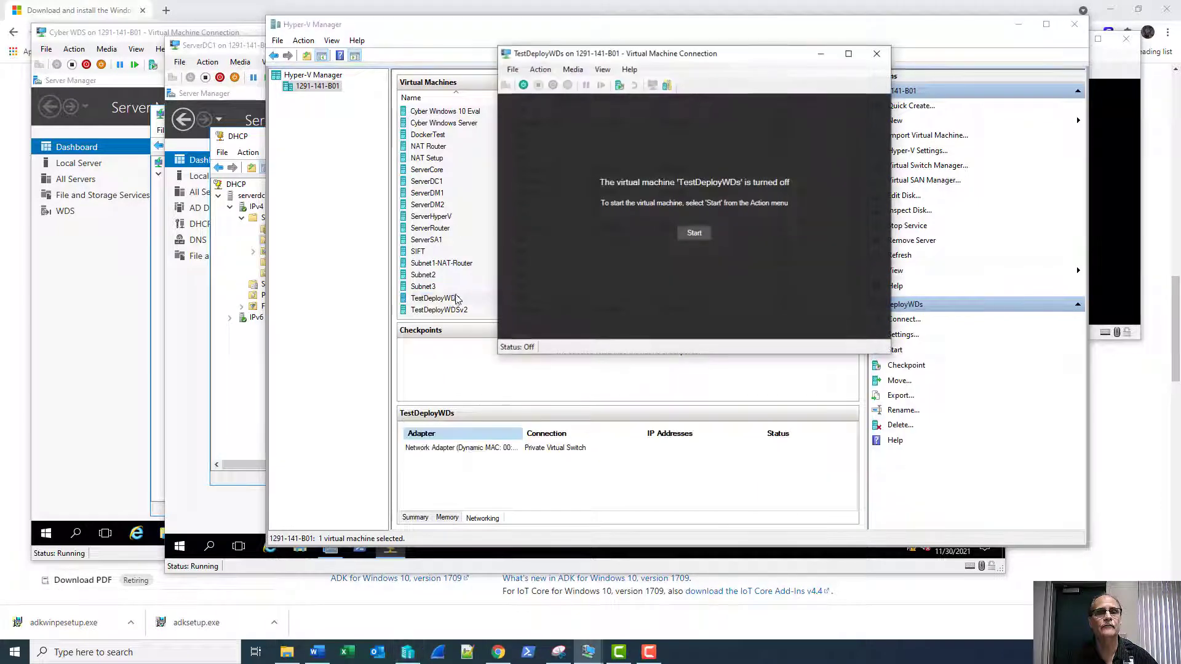
left_click(693, 233)
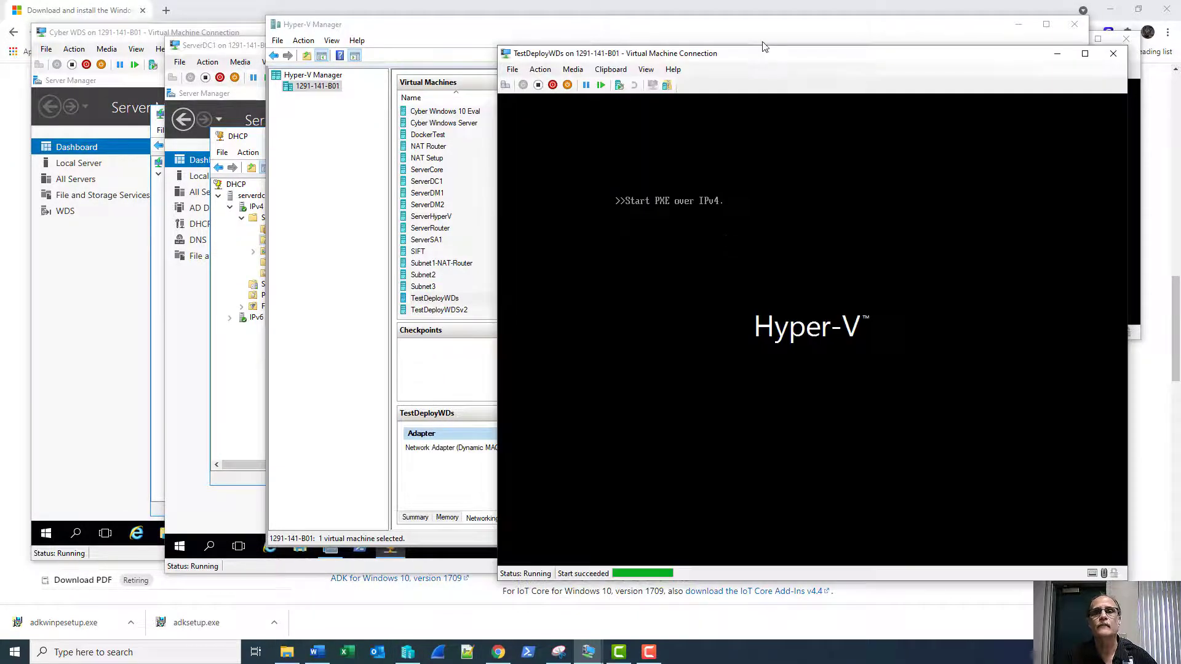
left_click_drag(765, 60, 396, 44)
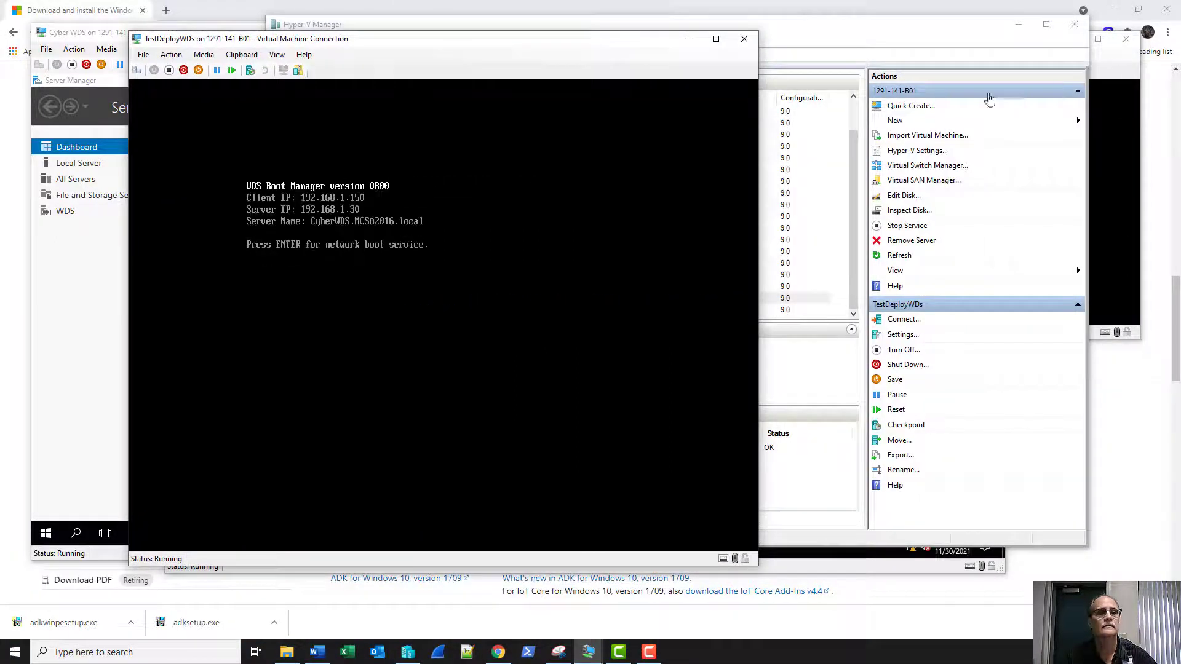
key("Return")
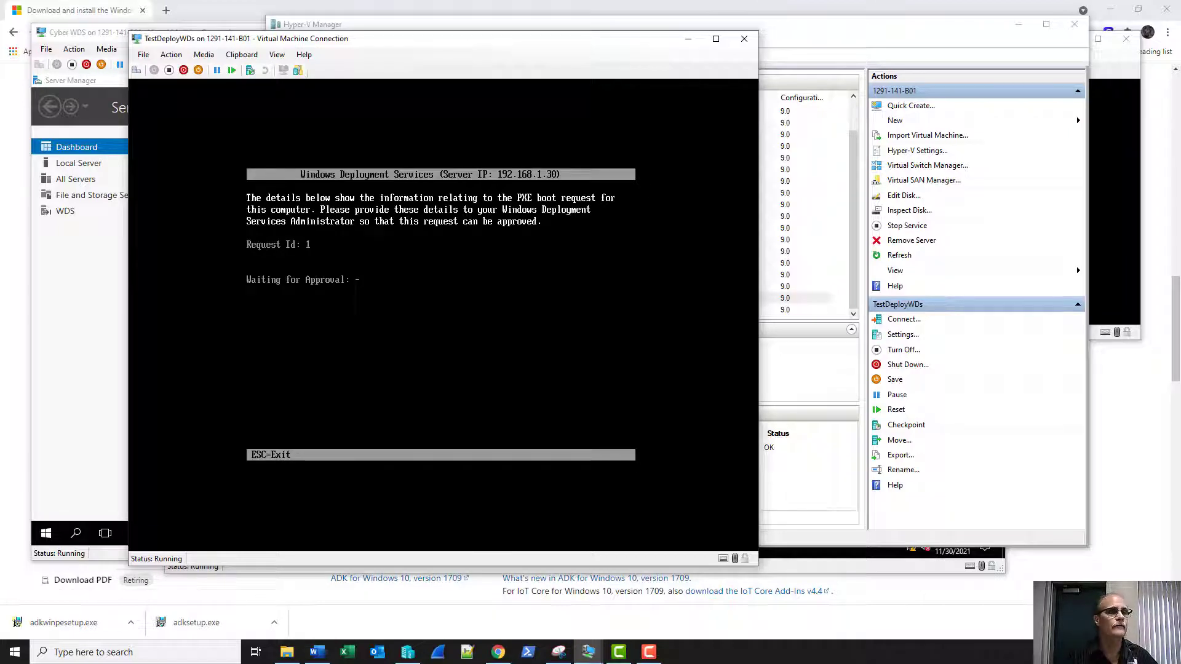
Approve pending device request 1 in WDS and minimize the CyberWDS server window.
left_click(66, 331)
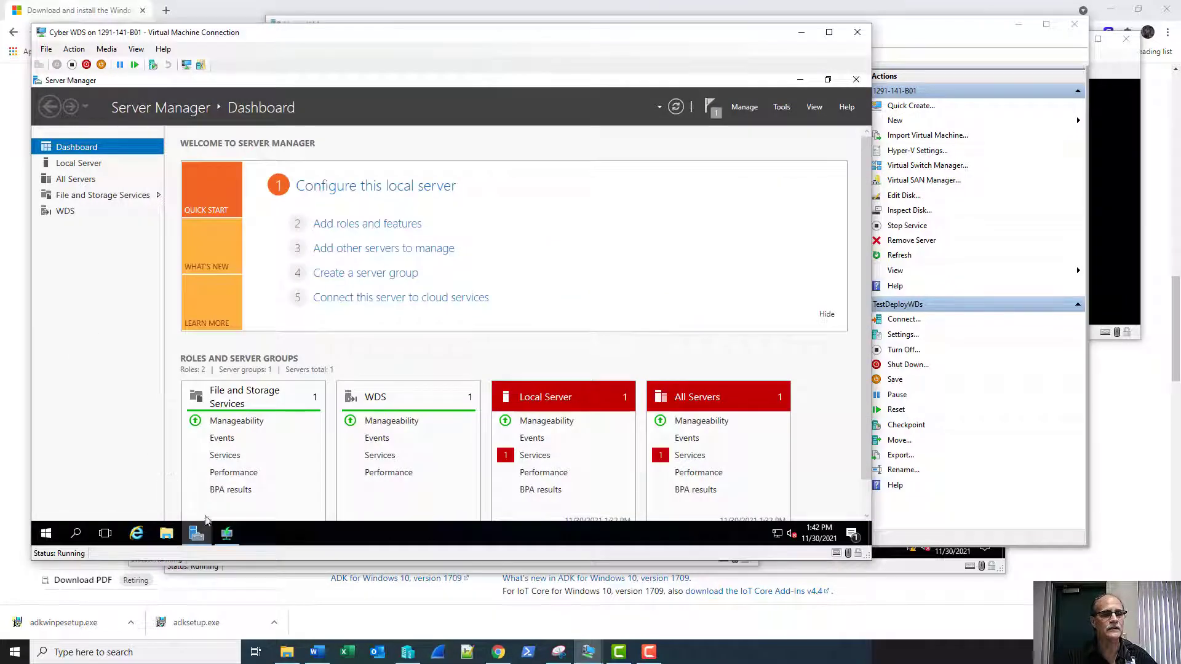
left_click(229, 482)
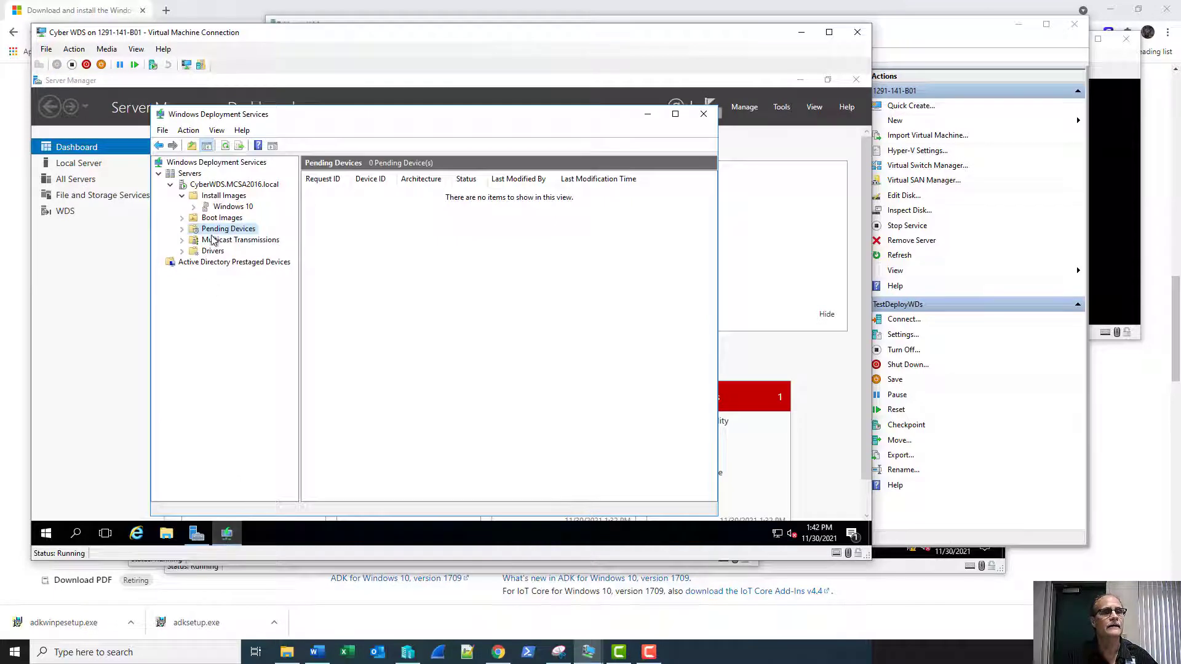
left_click(225, 145)
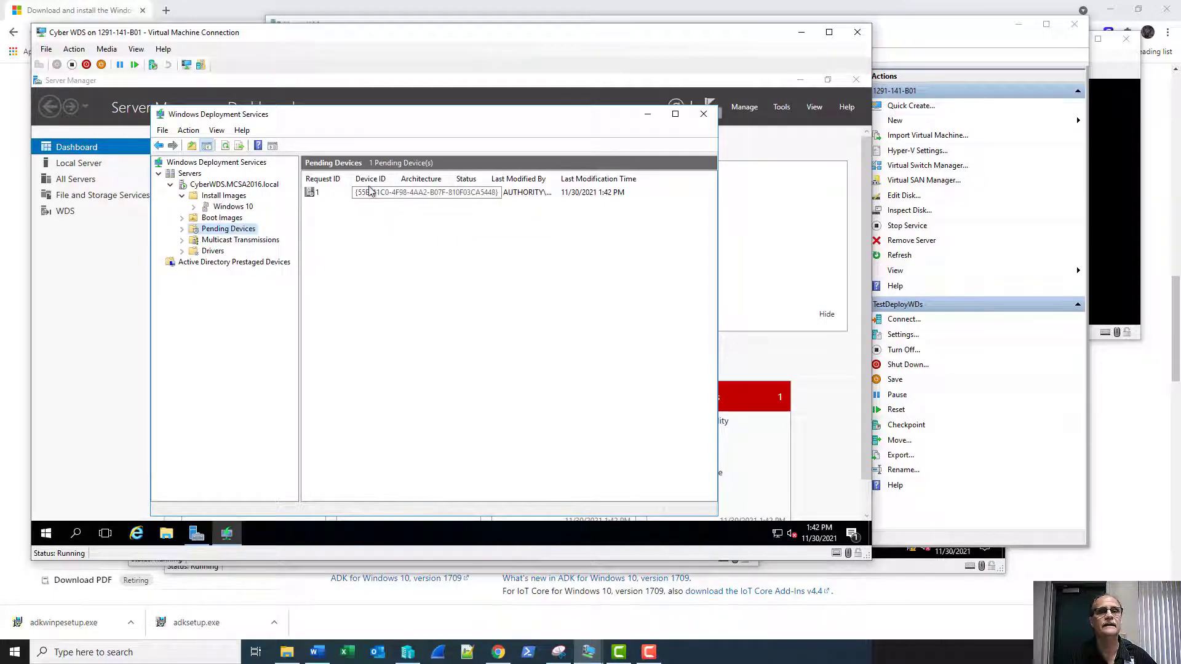
left_click(316, 191)
right_click(316, 191)
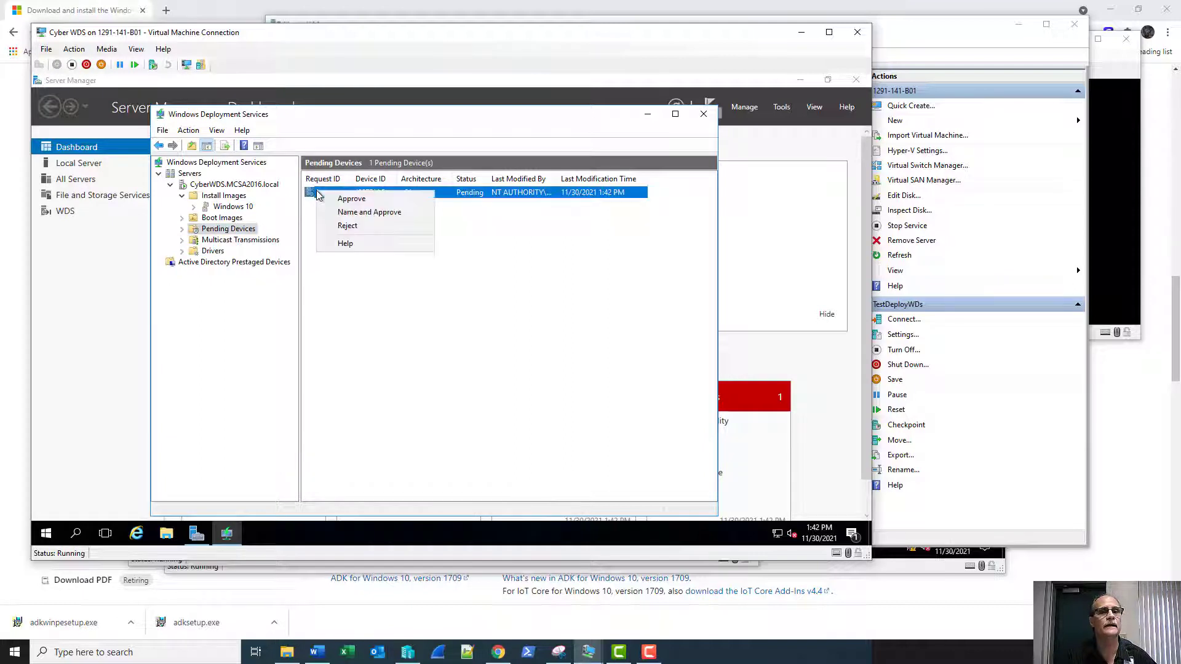
left_click(335, 198)
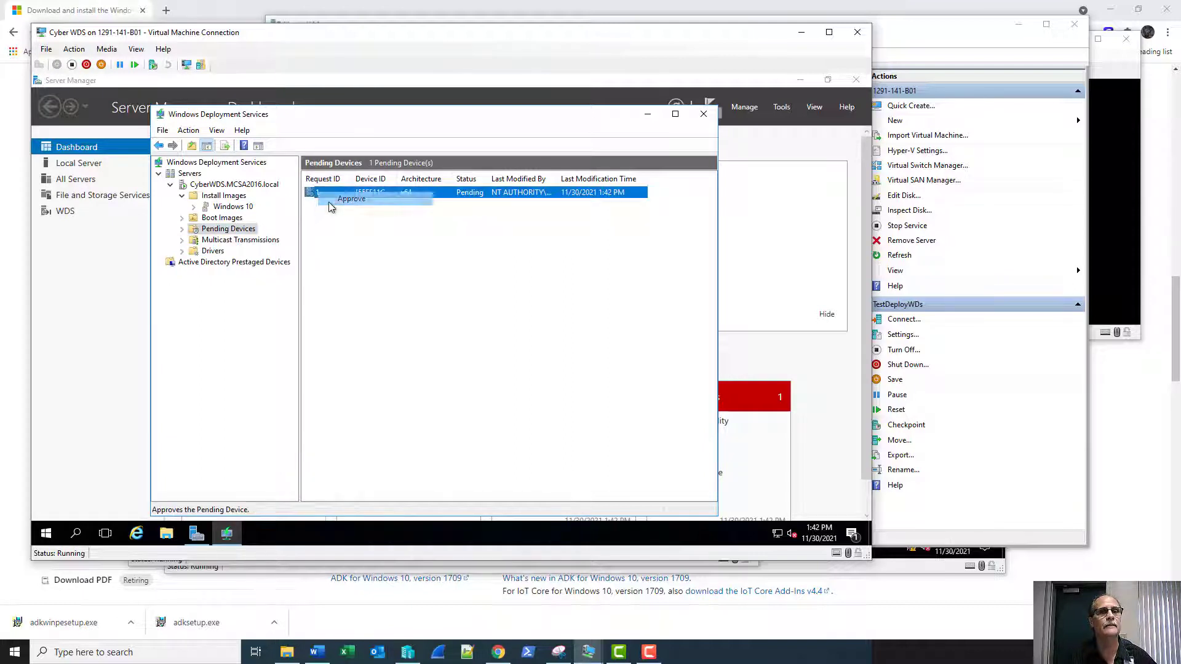
left_click(503, 348)
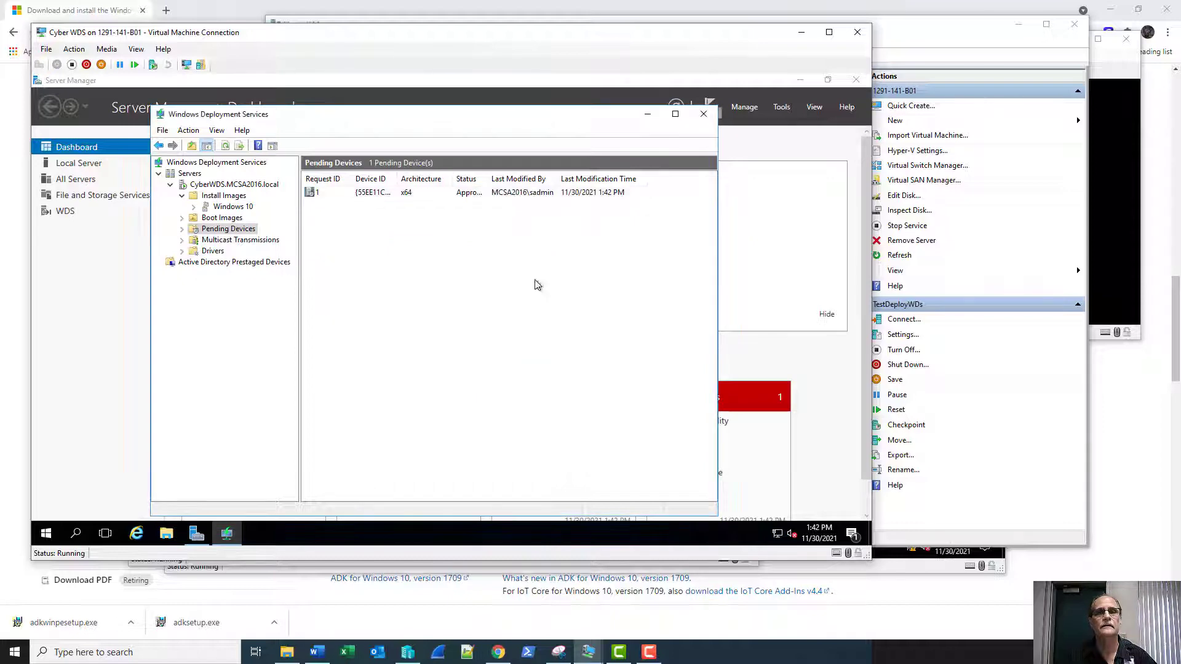
left_click(800, 32)
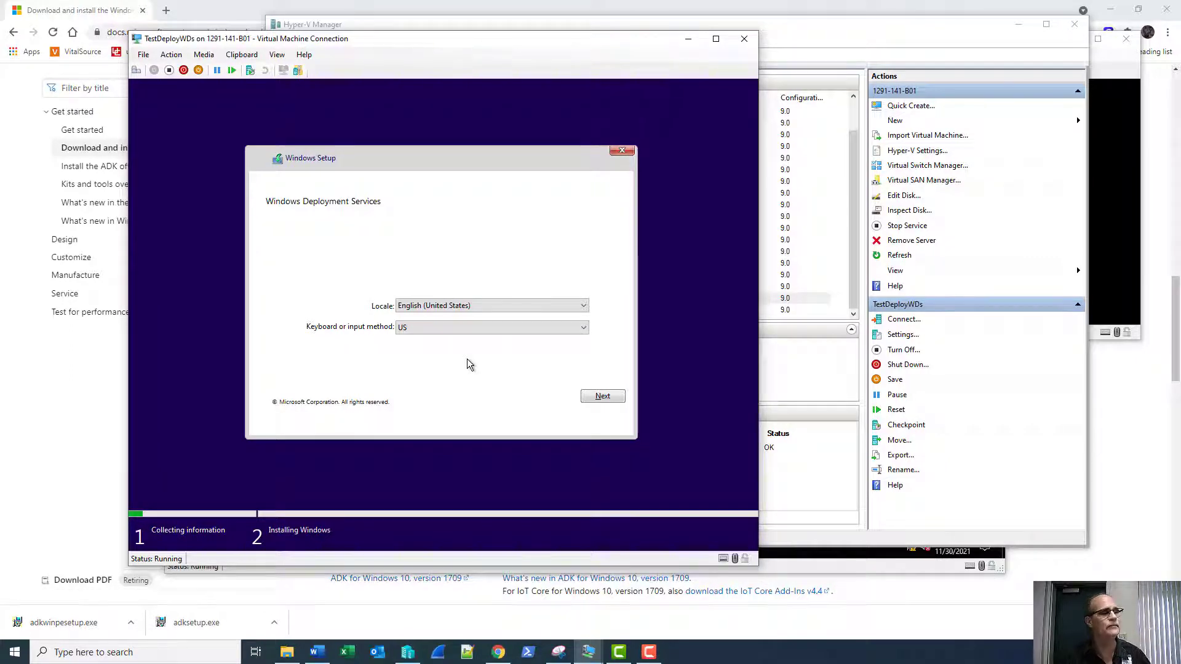
Keep English (United States) locale and US keyboard and continue Windows Setup.
left_click(602, 396)
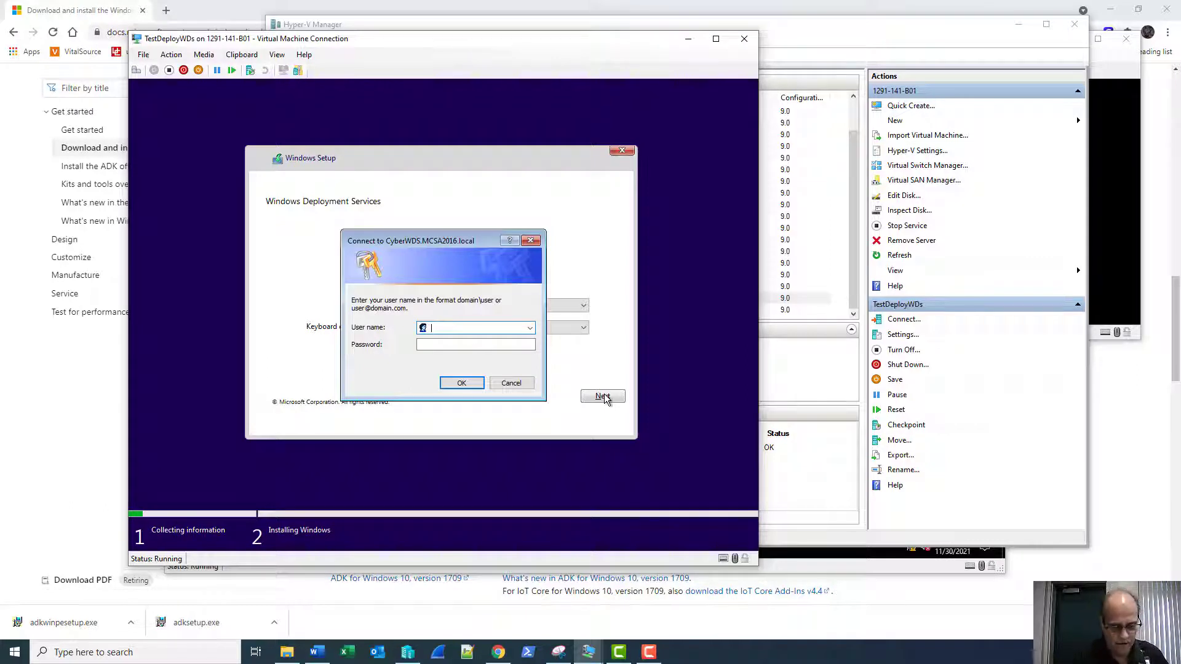
Sign in with the domain admin credentials and choose Windows 10 Enterprise Evaluation.
type("mcs")
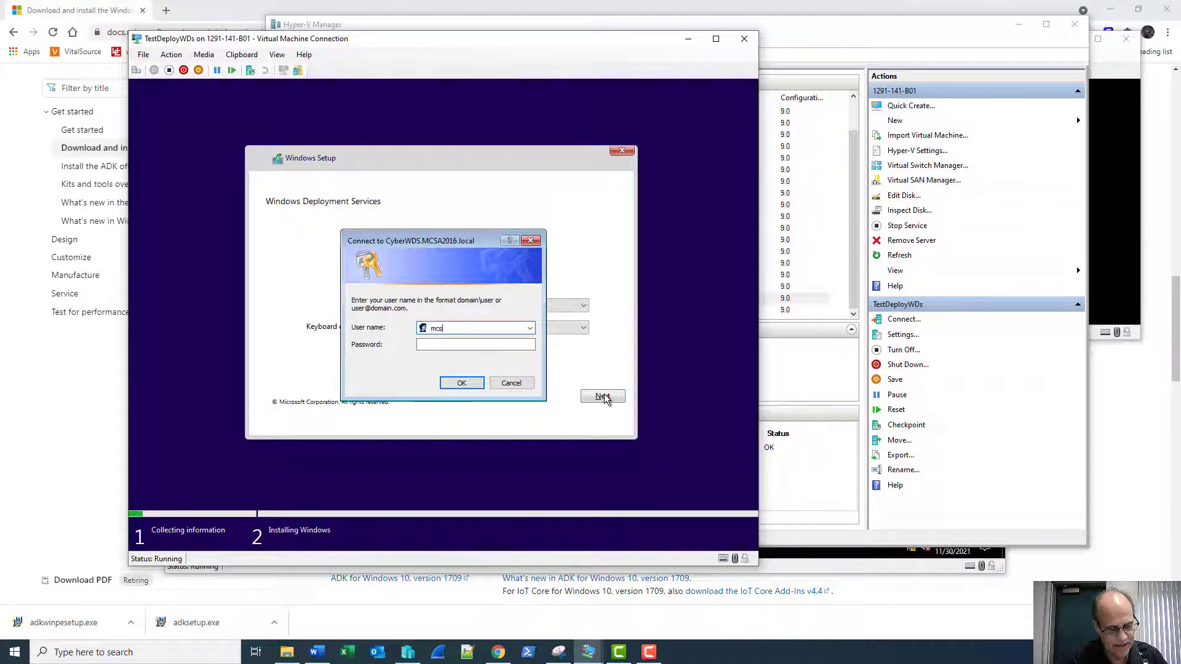
type("a2016")
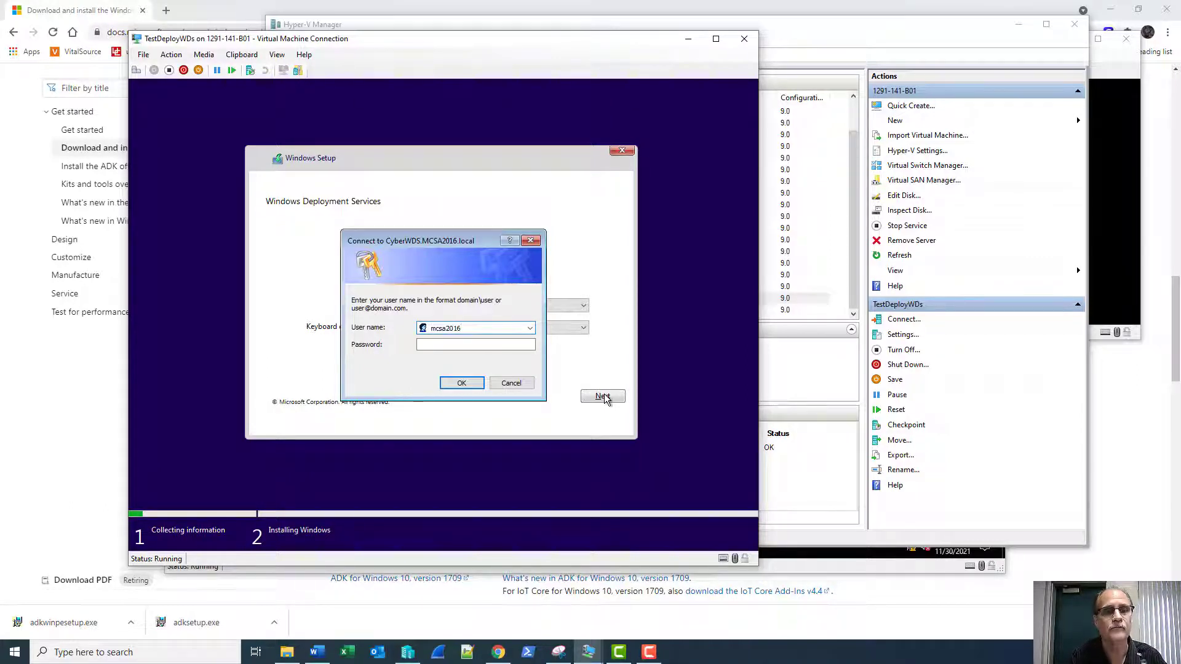
type("\\admin")
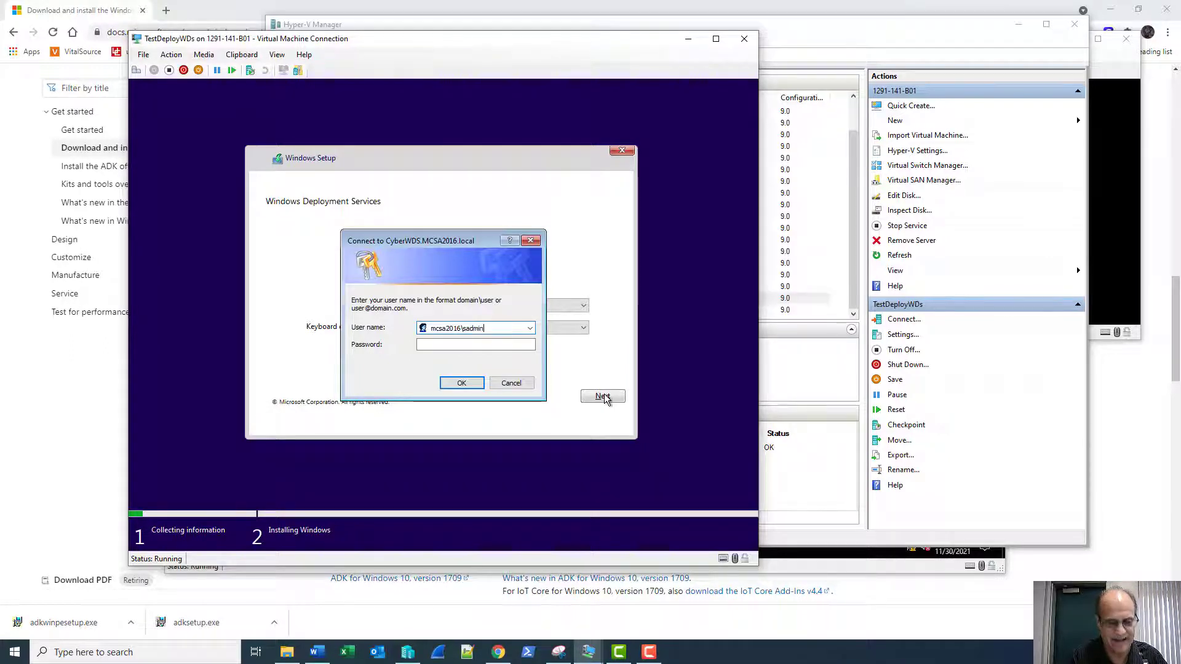
key("Tab")
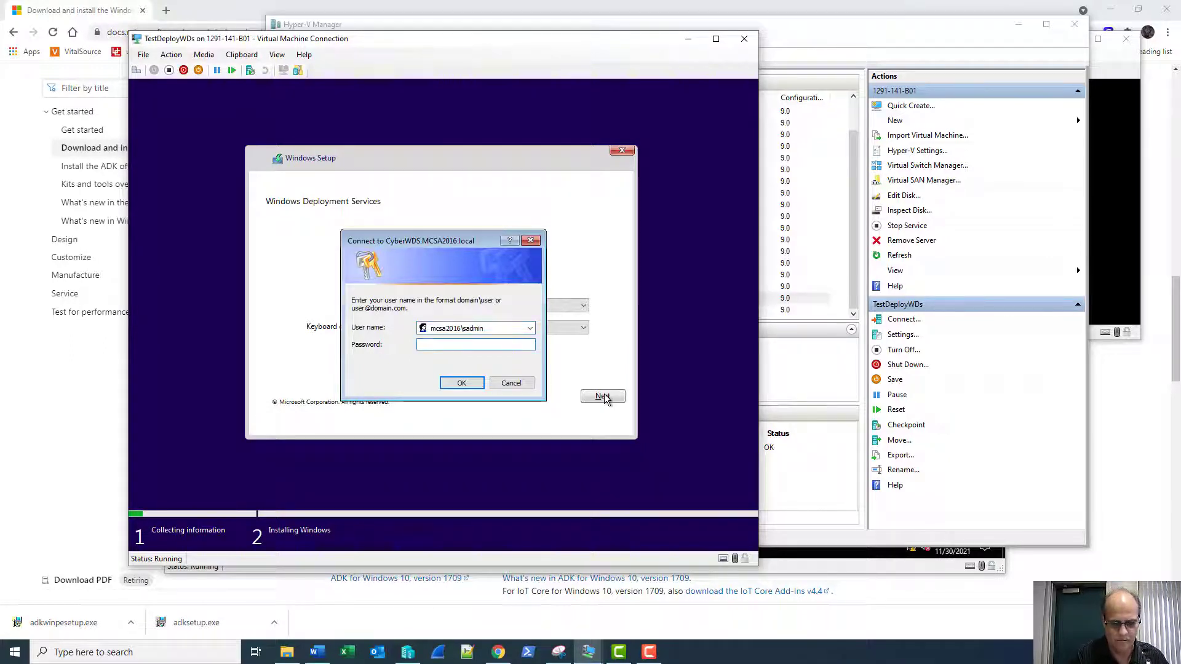
type("P•••••••••")
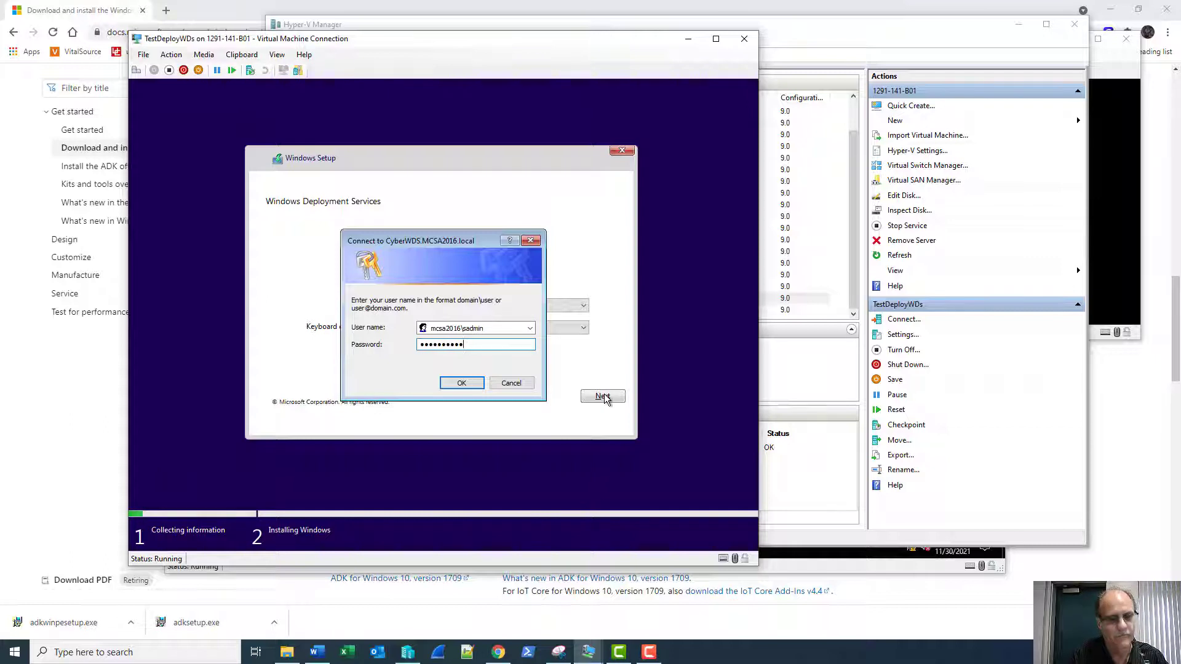
key("Return")
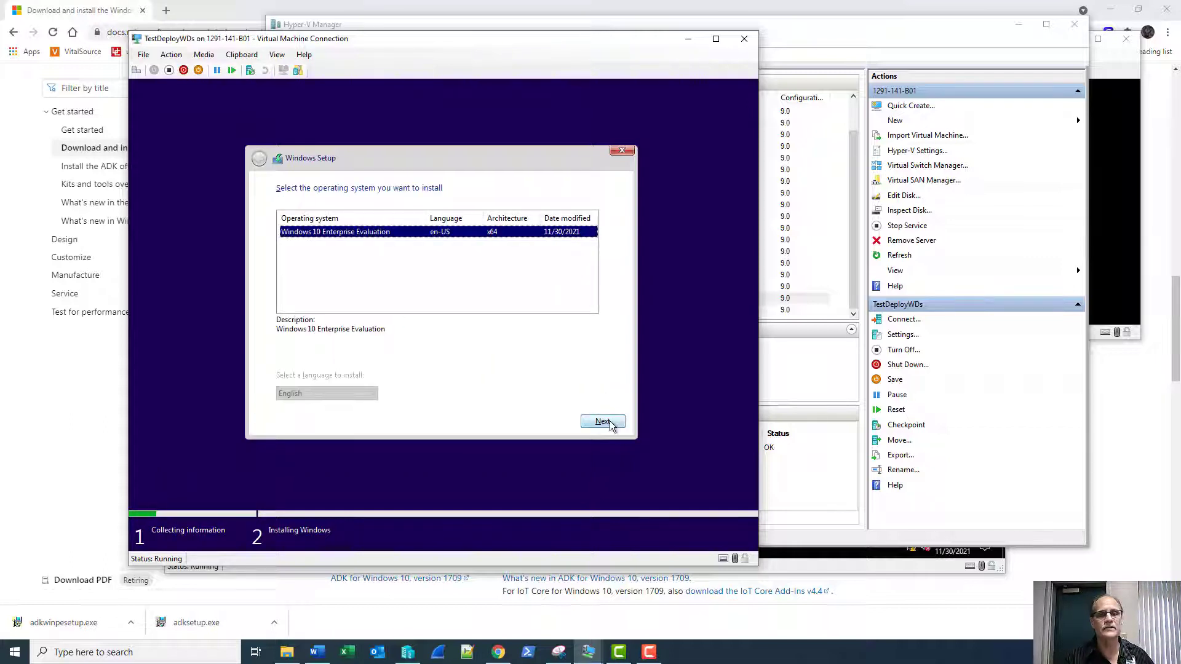
left_click(610, 423)
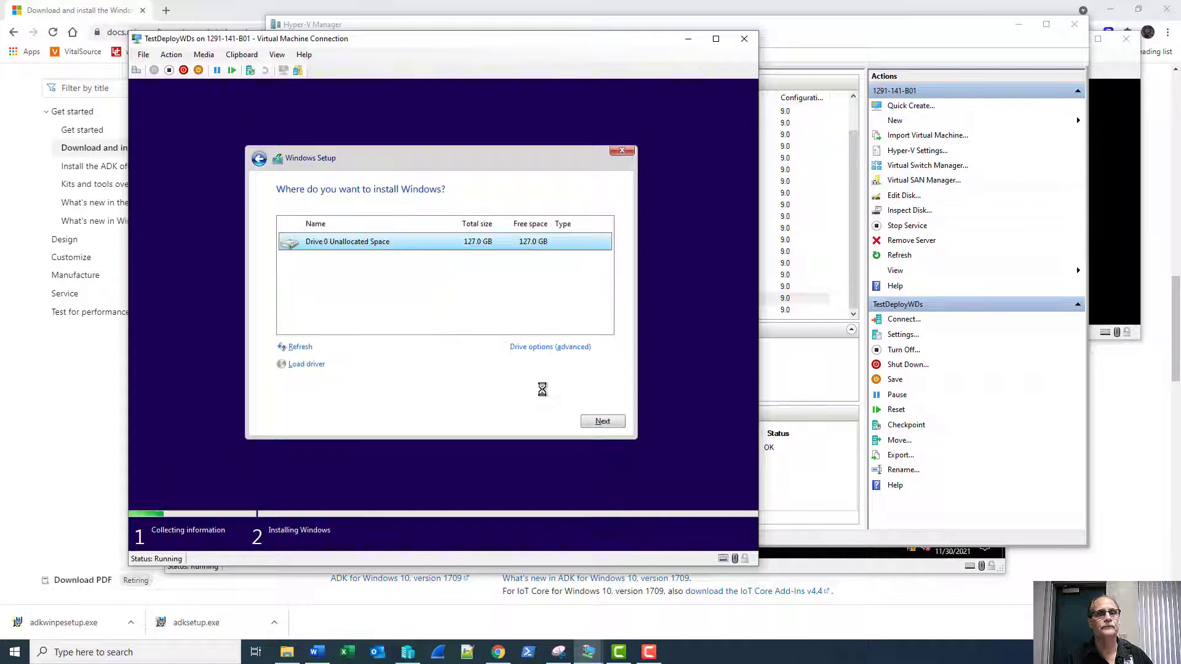
Install Windows onto Drive 0's unallocated space, then switch to the CyberWDS VM.
left_click(599, 420)
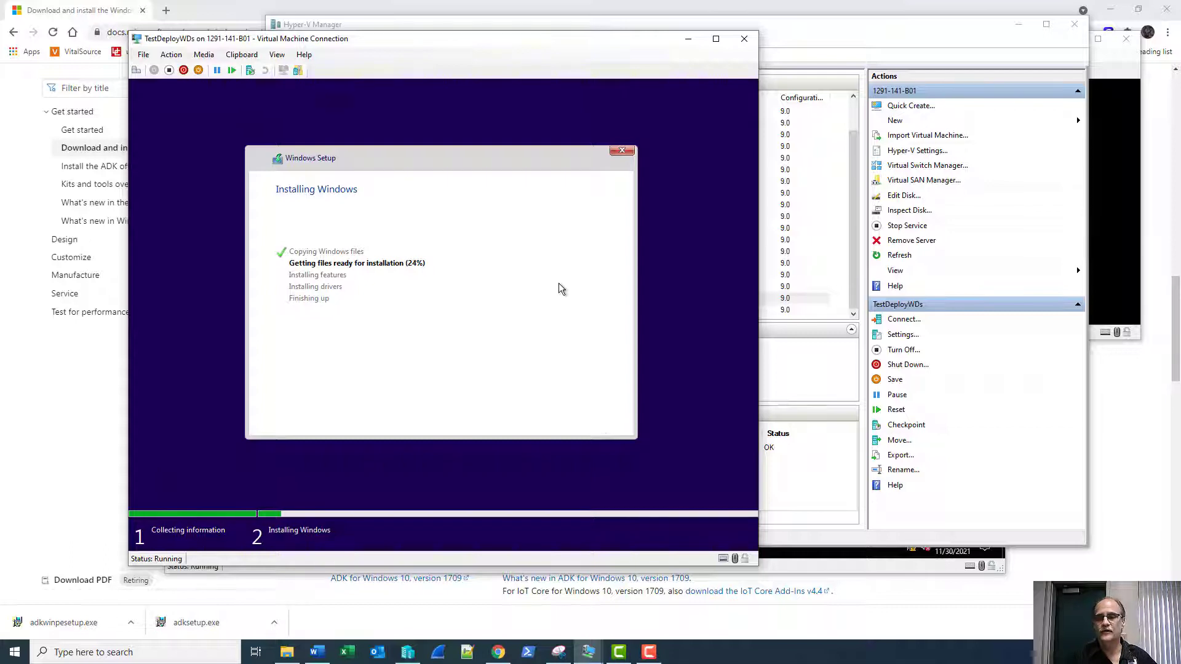
left_click(653, 652)
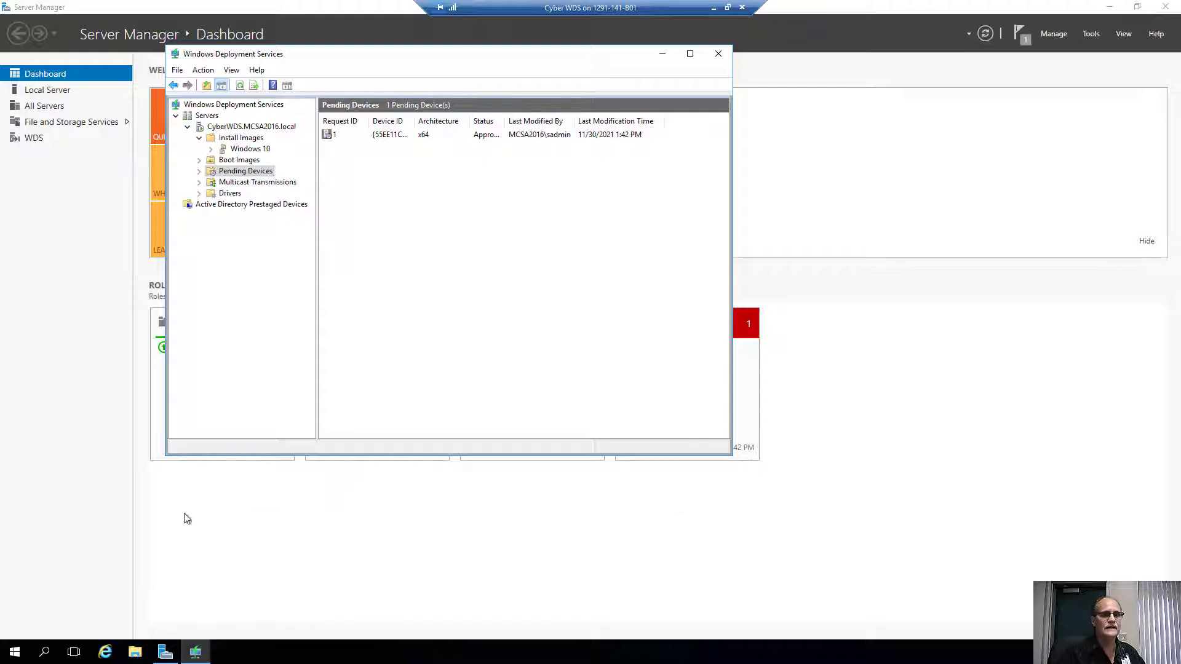
Launch Windows System Image Manager from the Windows Kits group and enlarge its window.
left_click(15, 650)
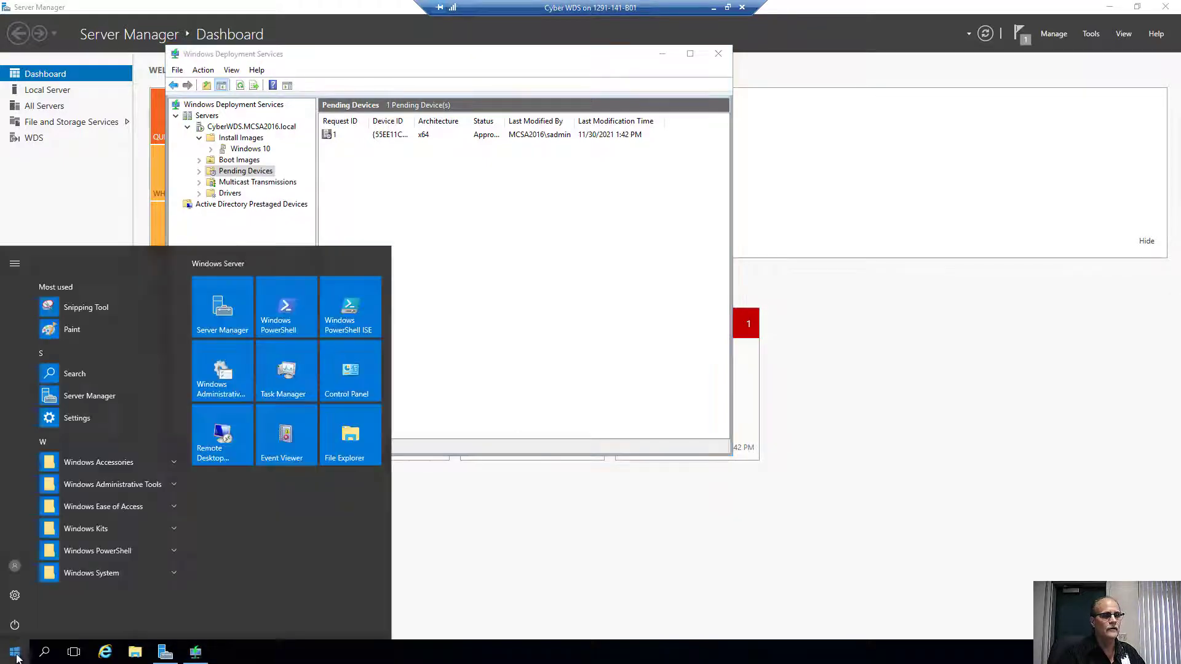
left_click(102, 529)
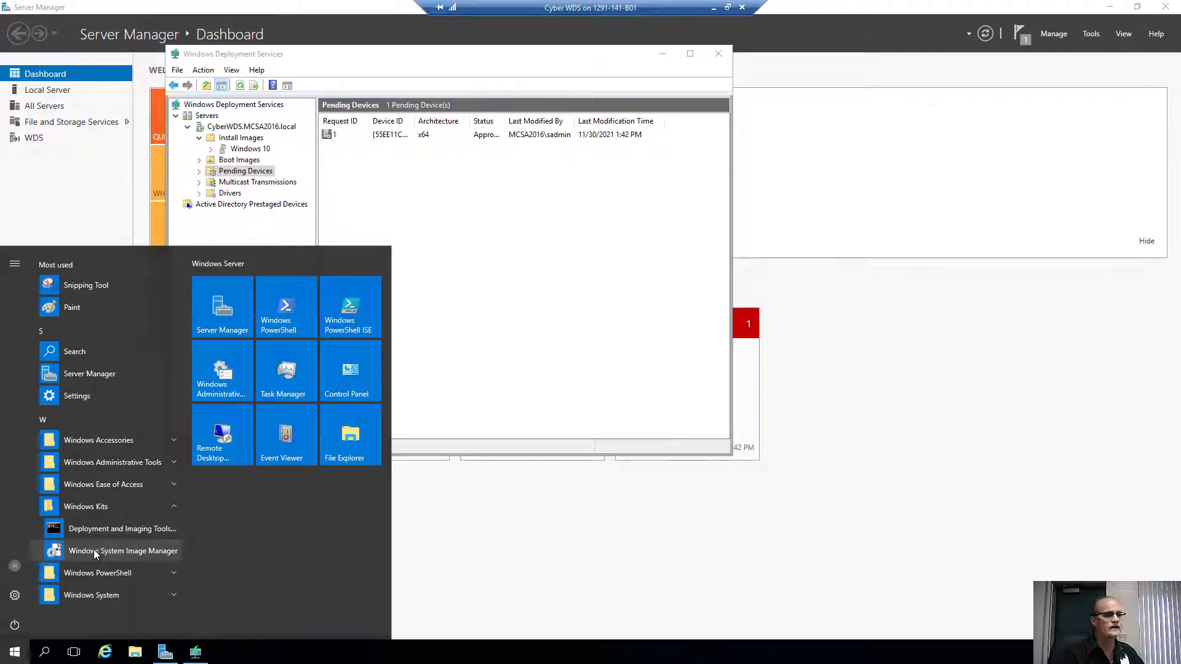
left_click(95, 553)
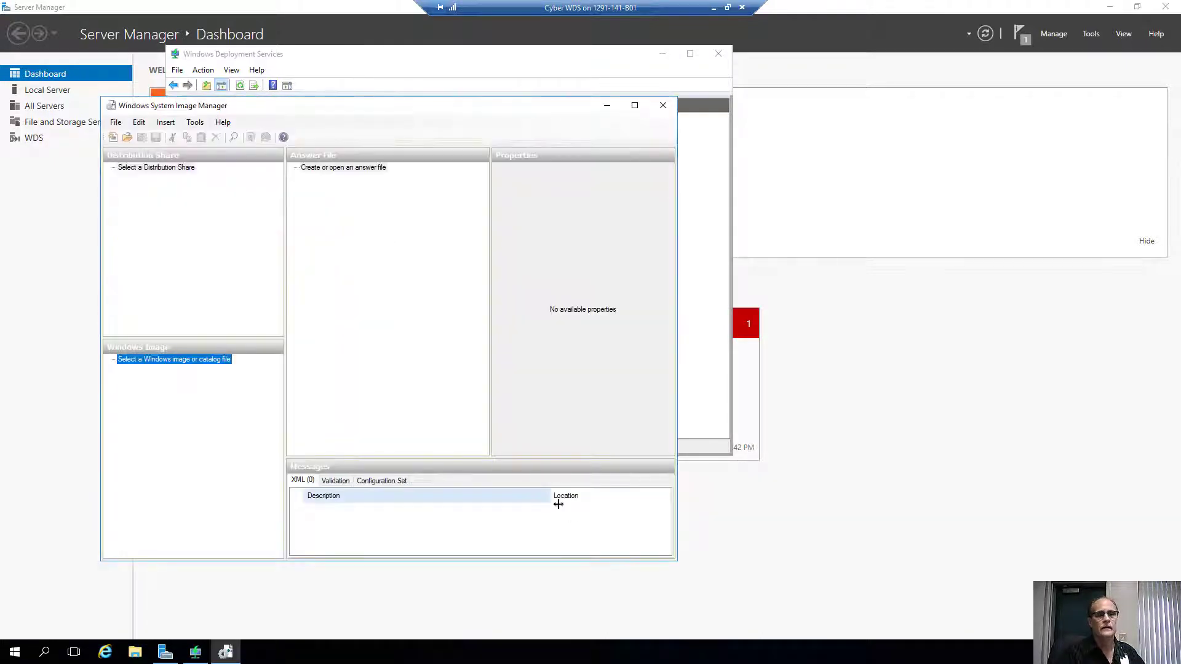
left_click_drag(675, 558, 840, 580)
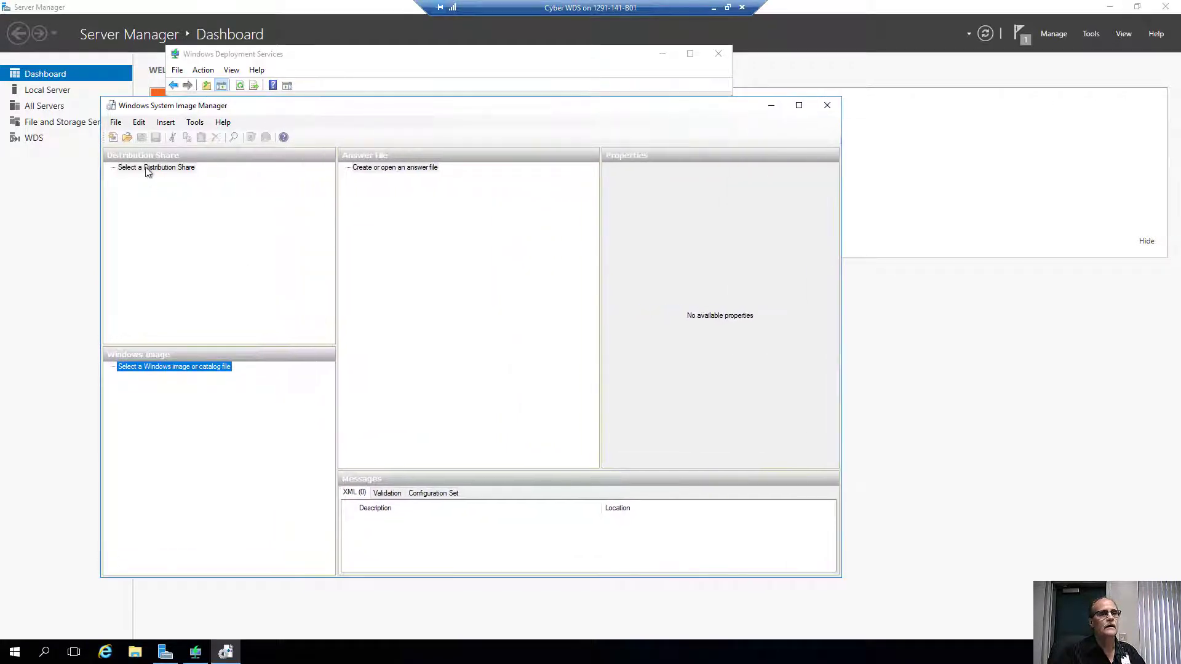
Create a new distribution share in a new folder D:\DistShare on WDSStorage.
left_click(147, 168)
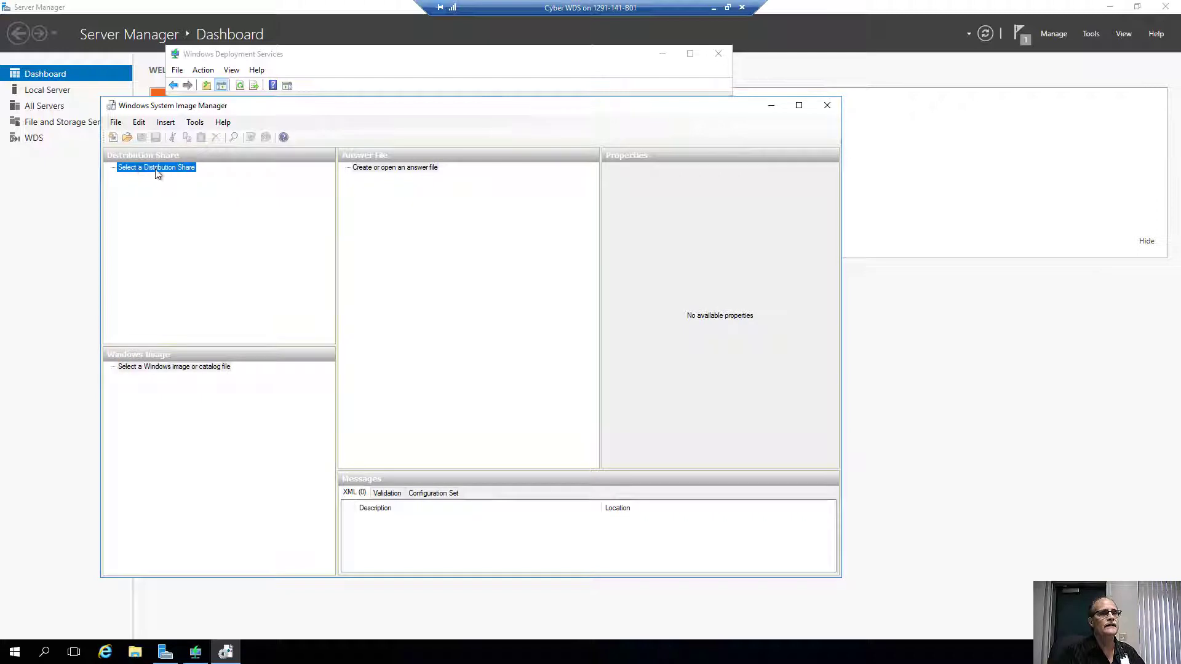
right_click(147, 170)
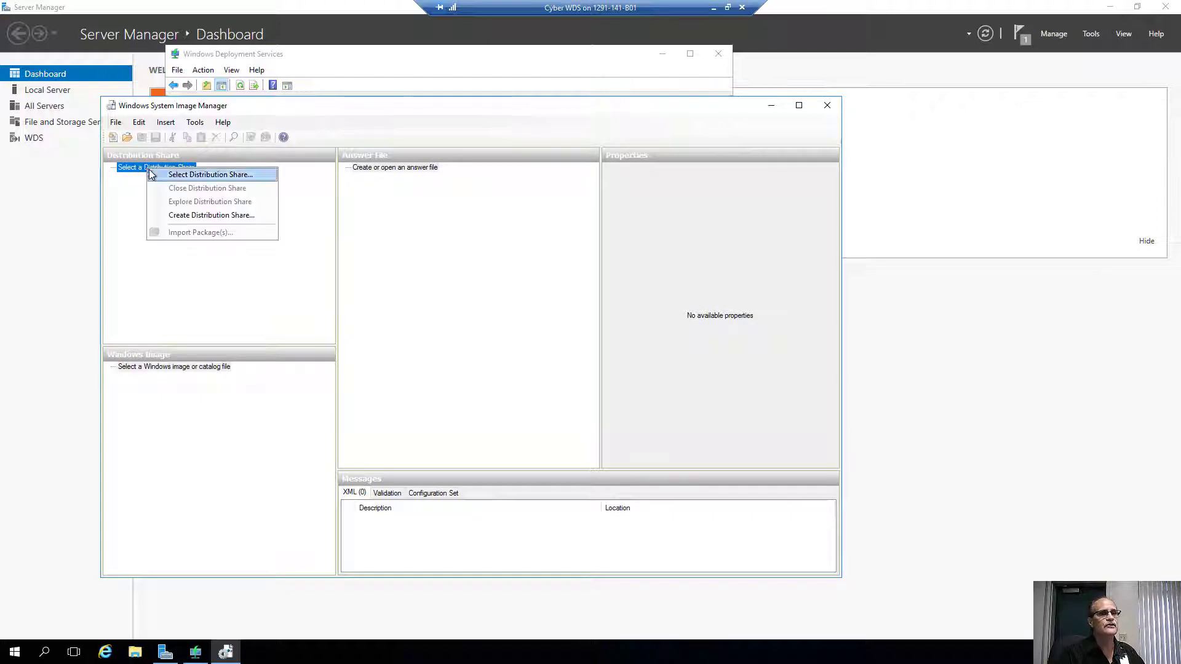
left_click(152, 175)
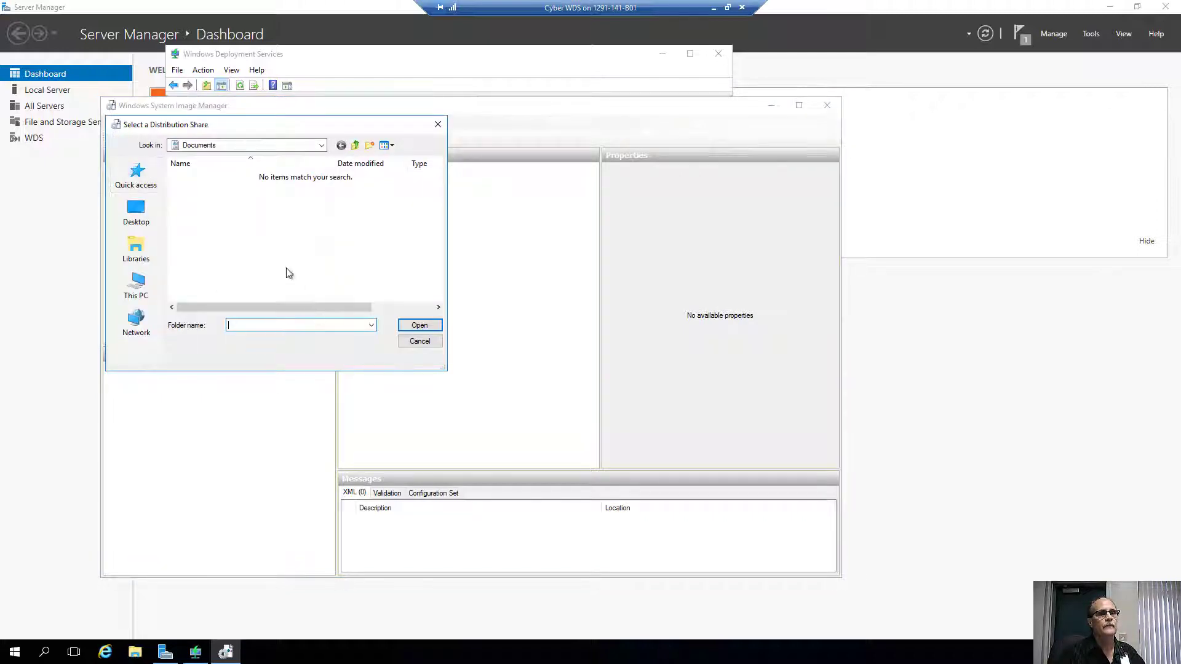
left_click(419, 341)
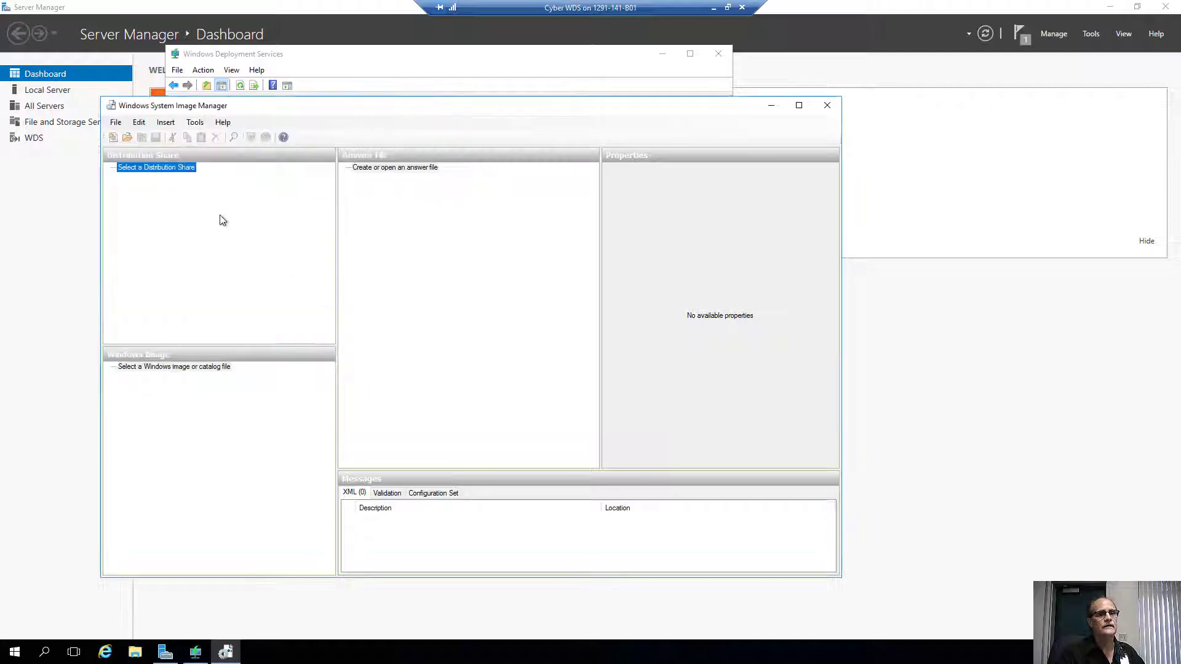
right_click(156, 174)
left_click(185, 216)
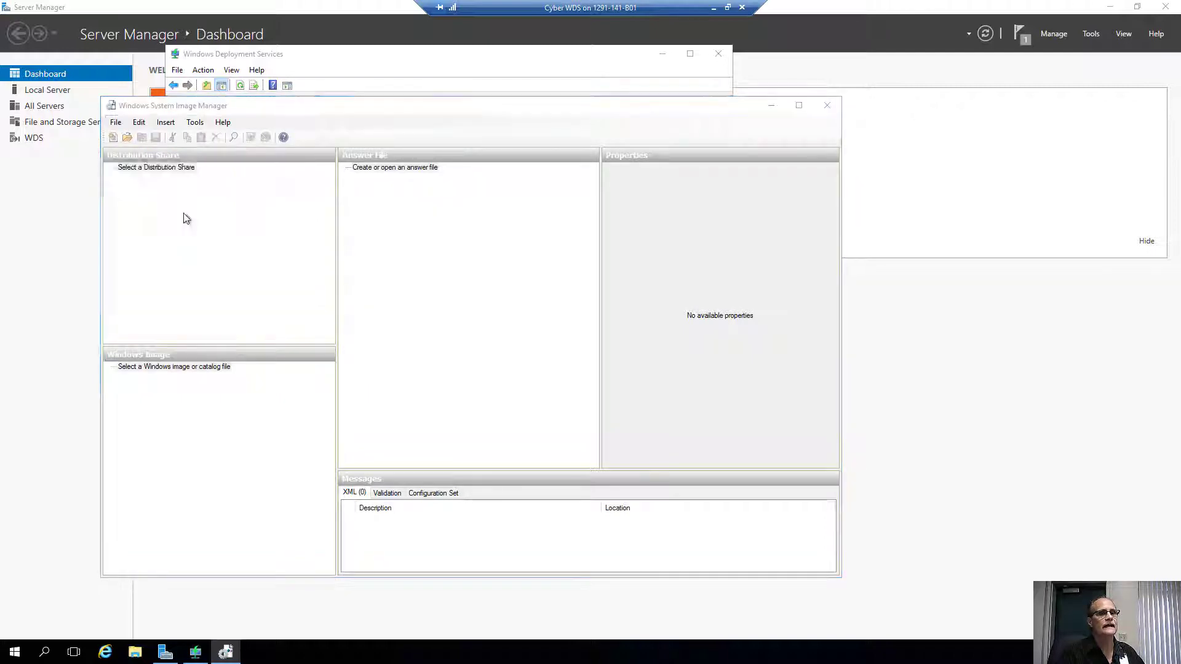
left_click(234, 145)
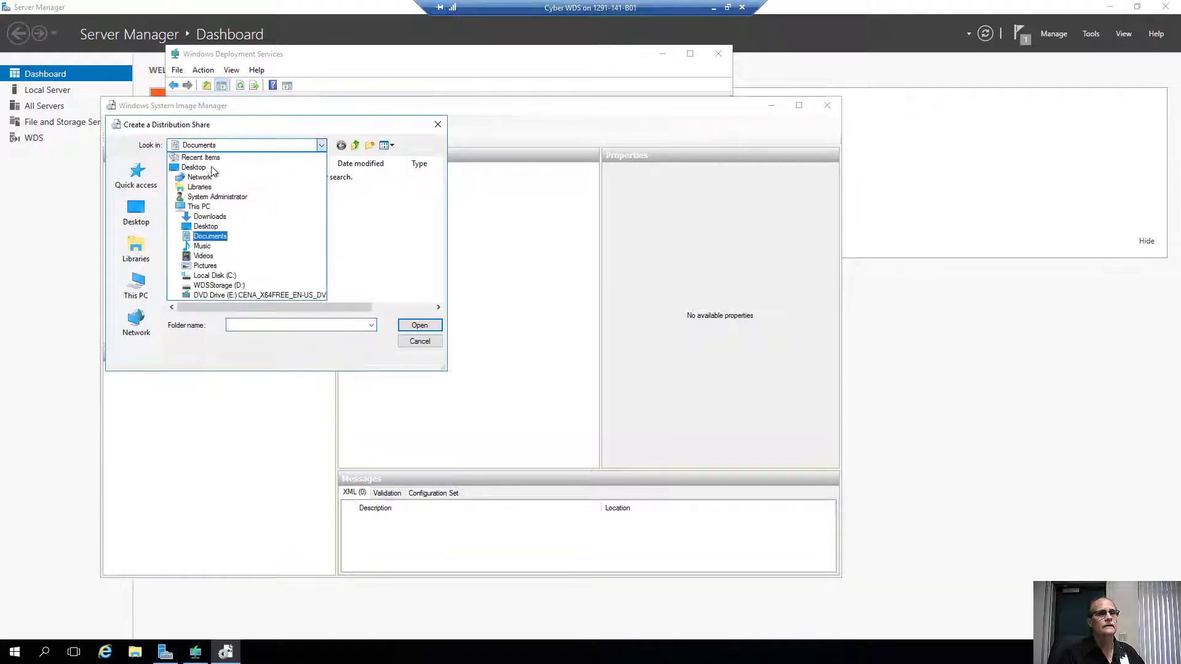
left_click(212, 286)
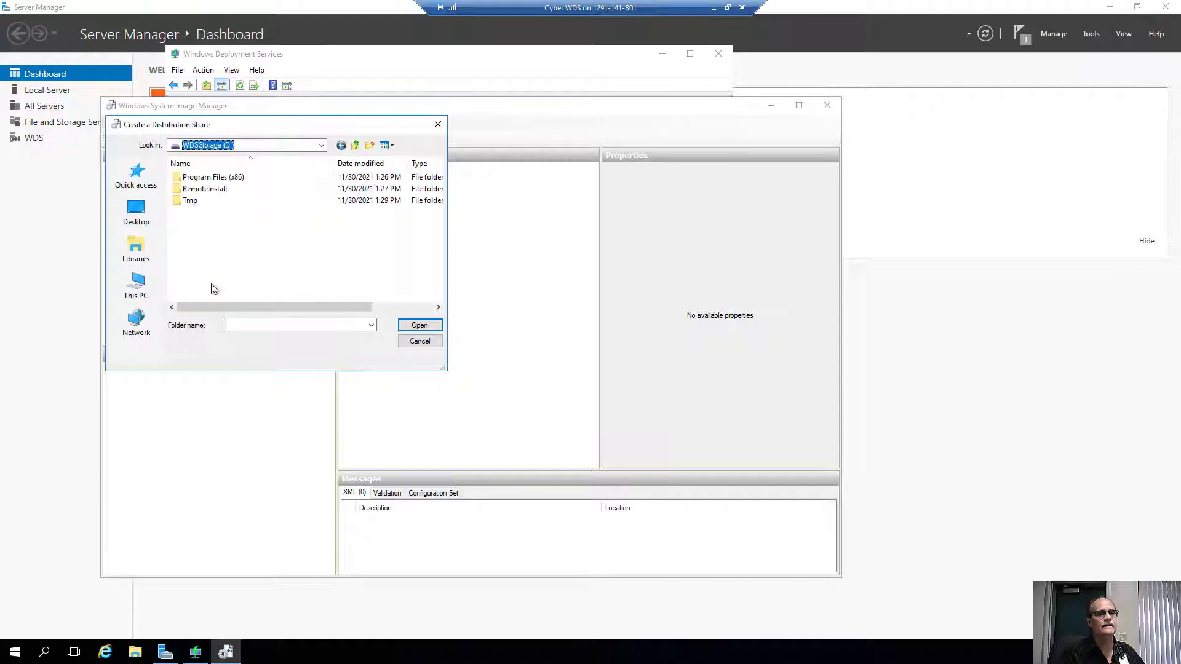
left_click(368, 145)
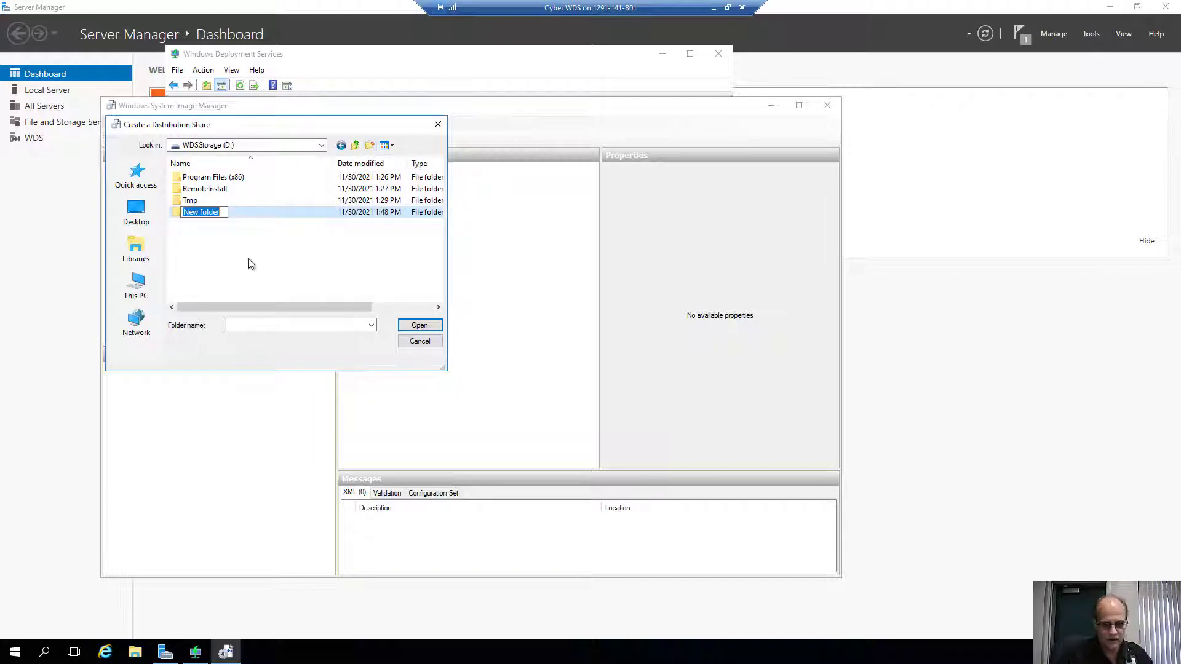
type("Dist")
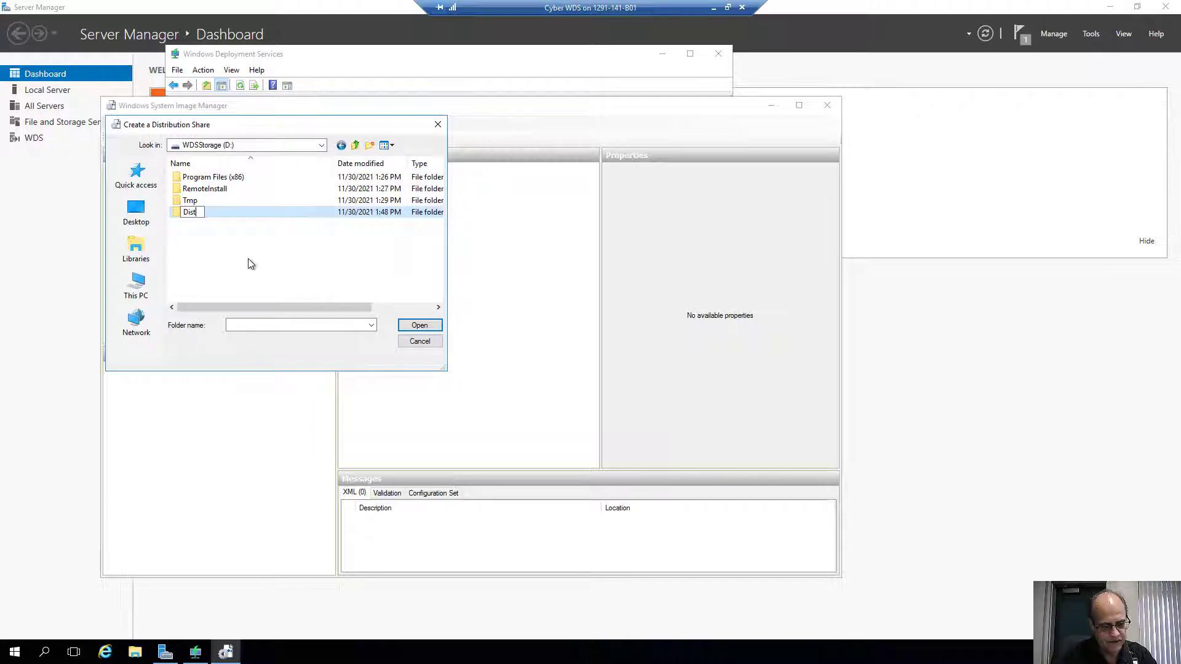
type("Share")
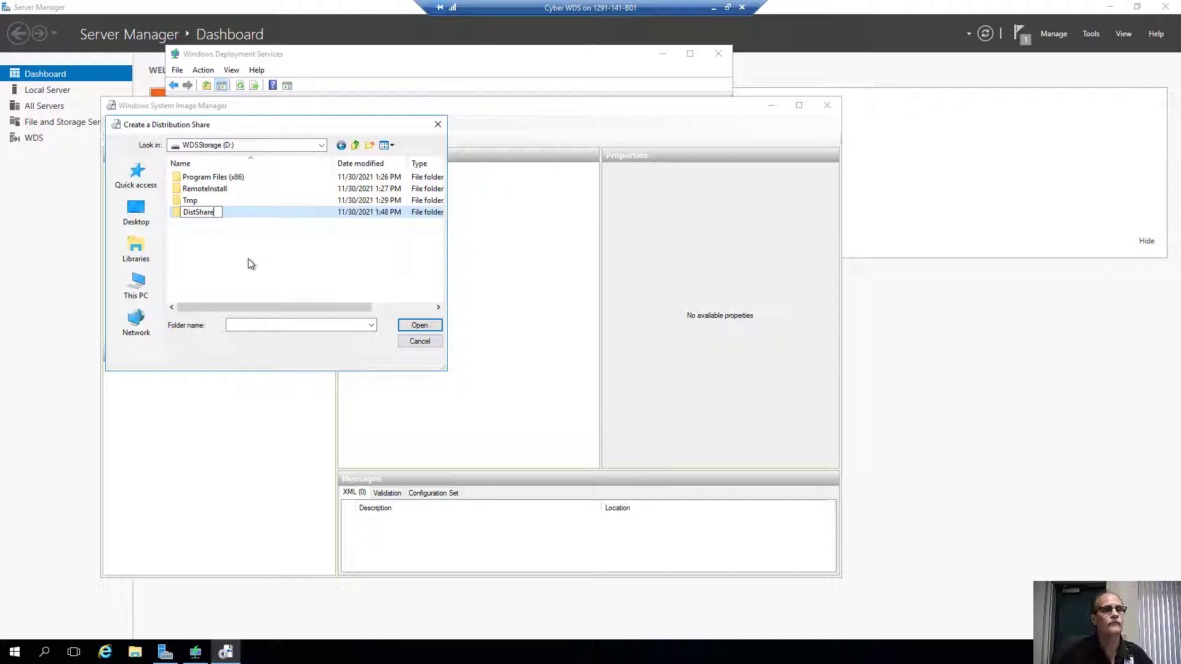
key("Return")
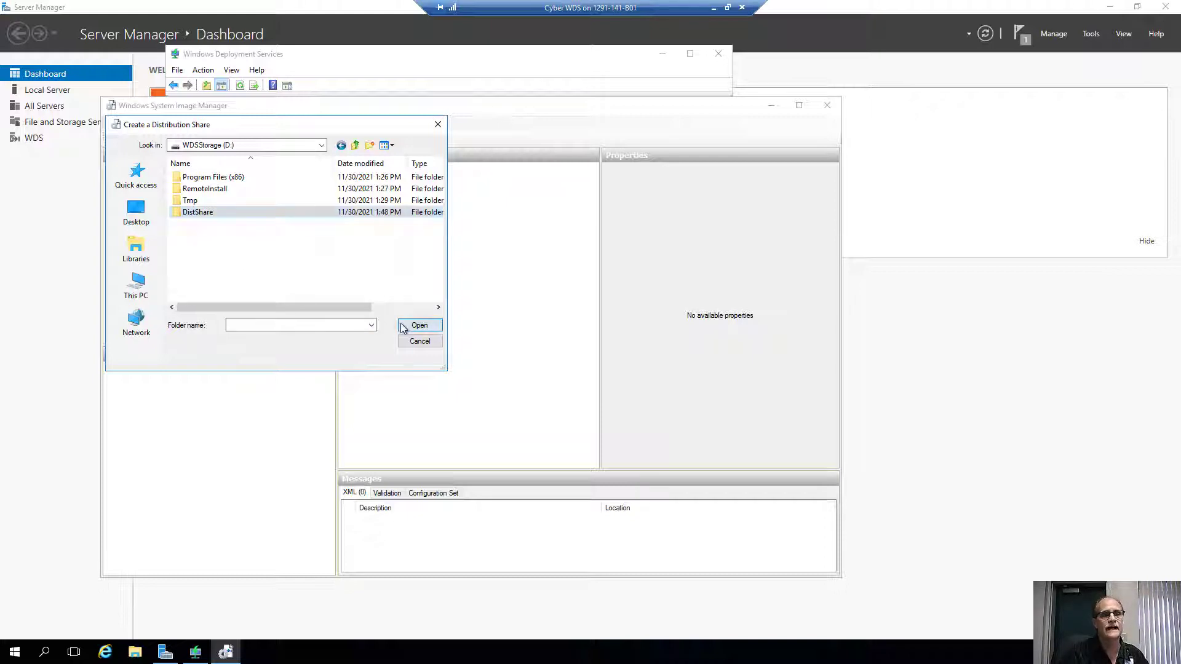
left_click(418, 325)
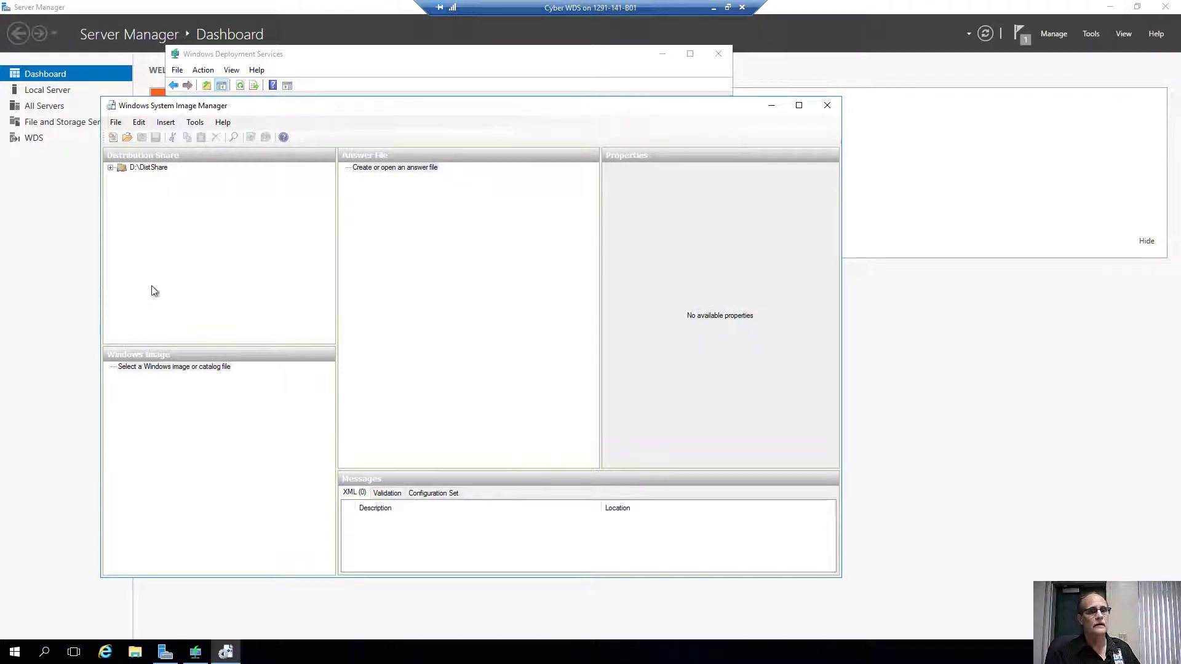
Load D:\Tmp\install.wim as the Windows image.
left_click(175, 371)
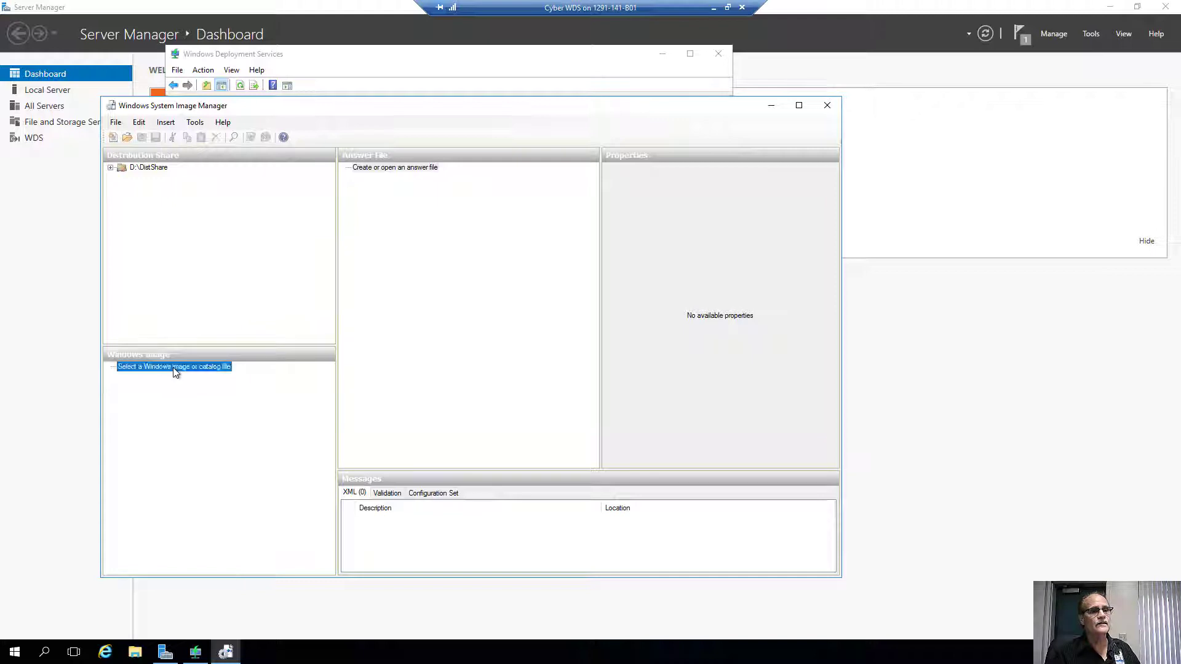
right_click(174, 368)
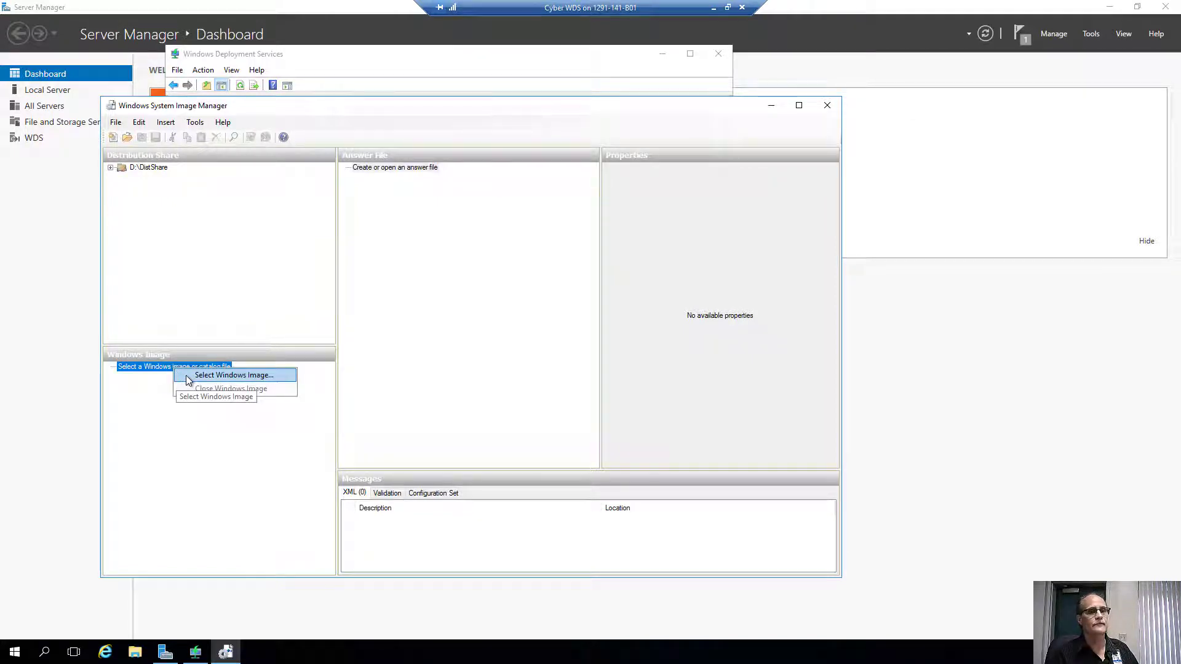
left_click(188, 377)
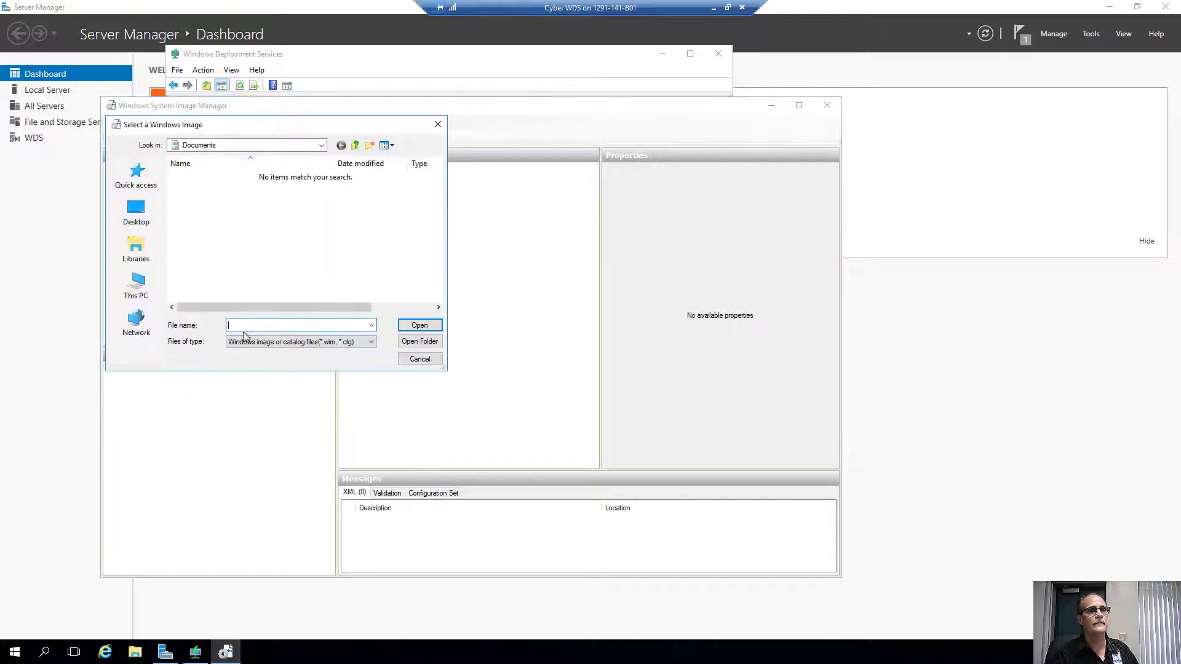
left_click(324, 145)
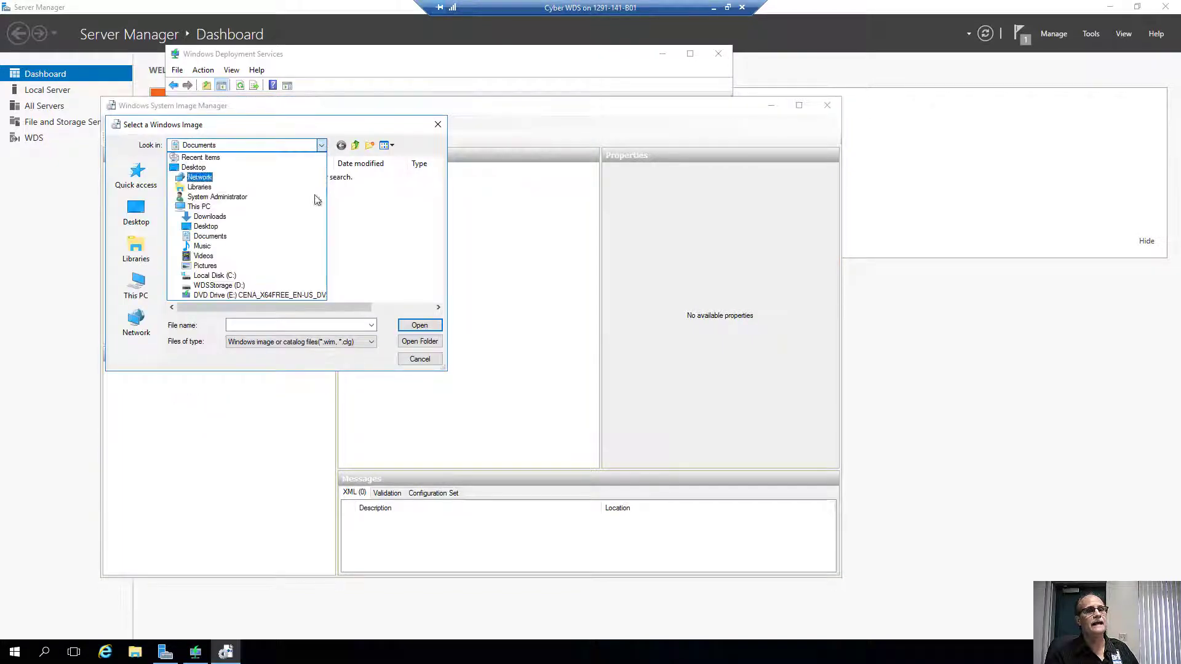
left_click(246, 285)
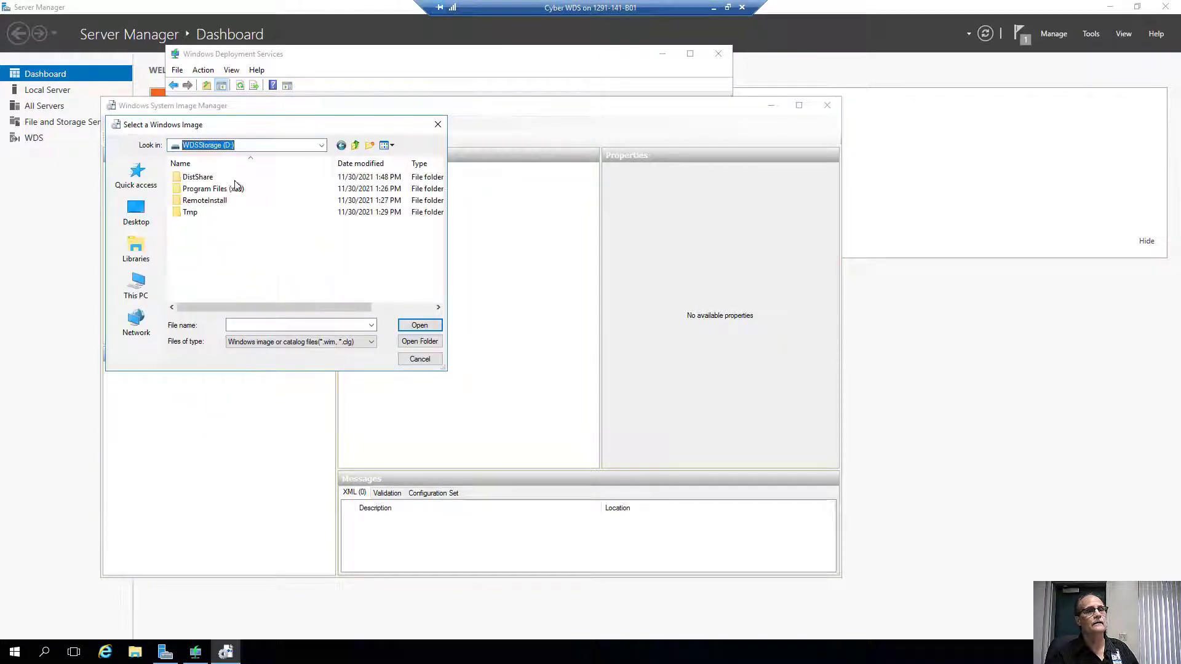
double_click(187, 213)
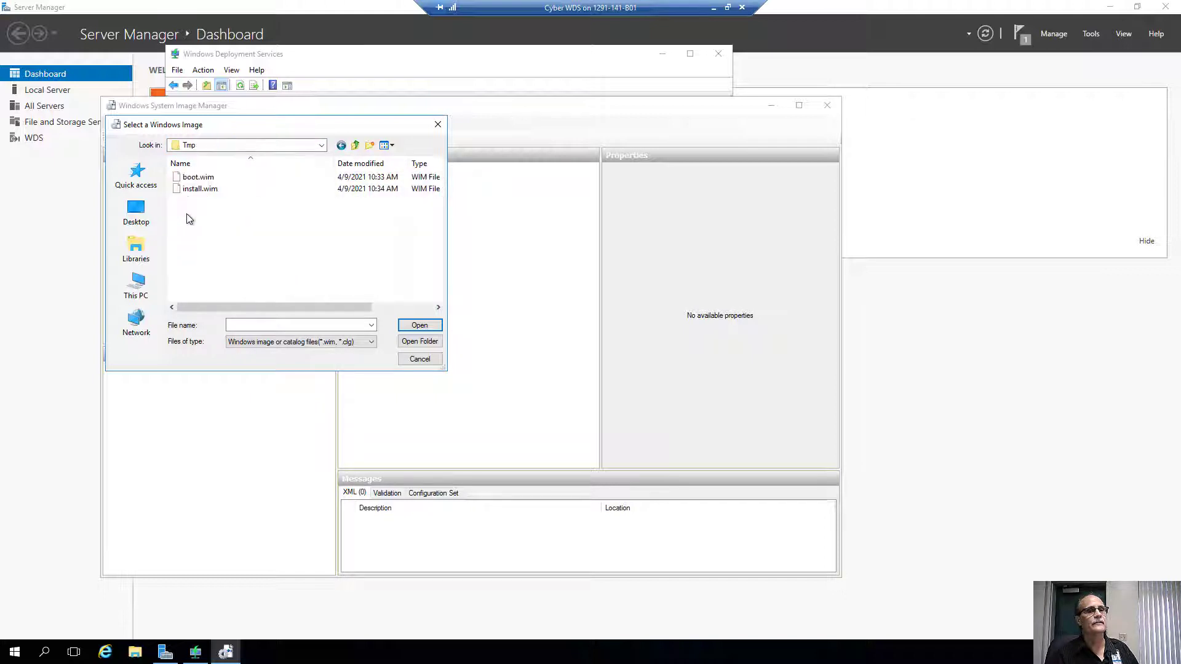
left_click(193, 189)
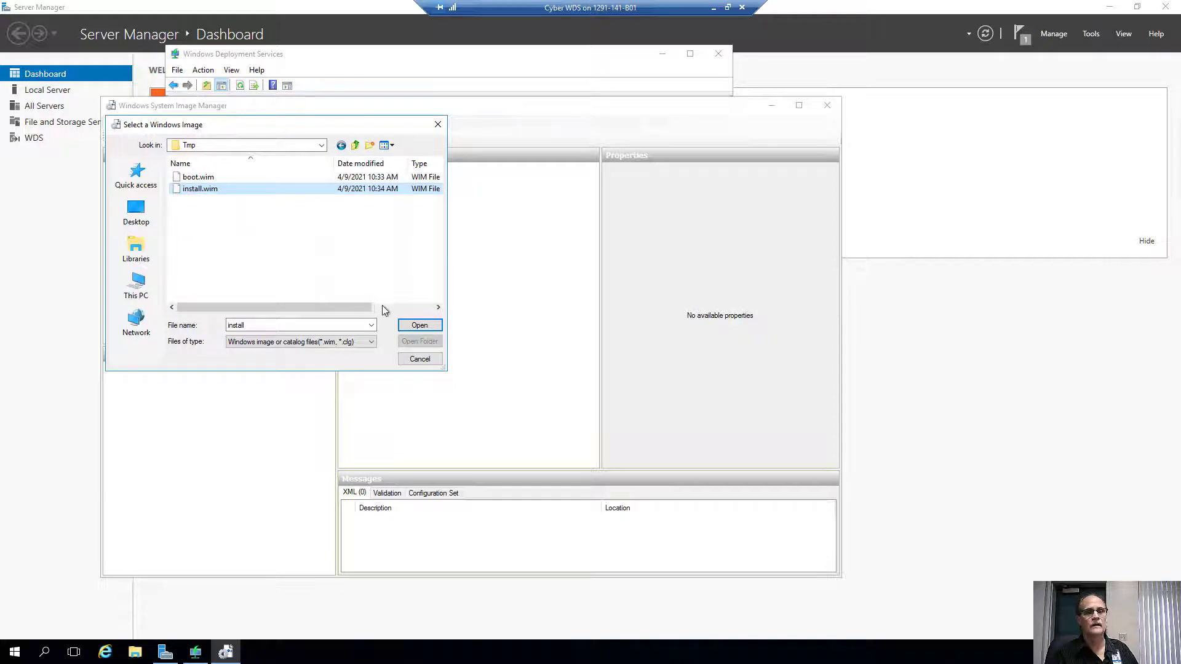
left_click(418, 325)
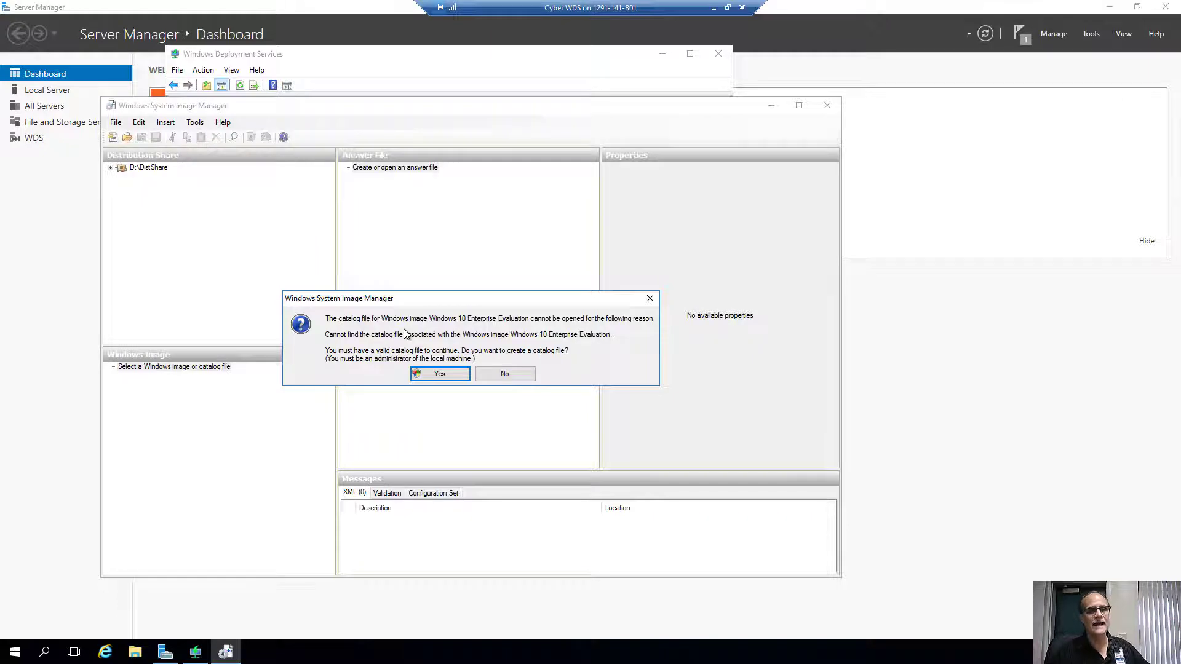
Agree to create its catalog file, approve elevation, and return to the host desktop.
left_click(432, 376)
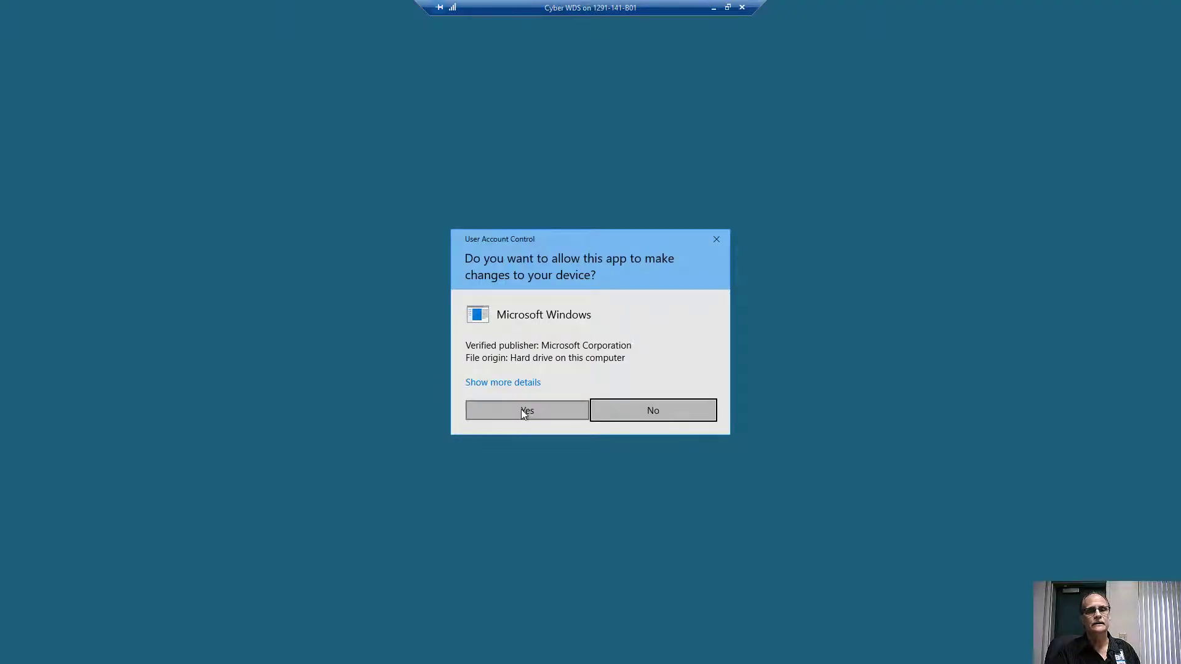
left_click(522, 409)
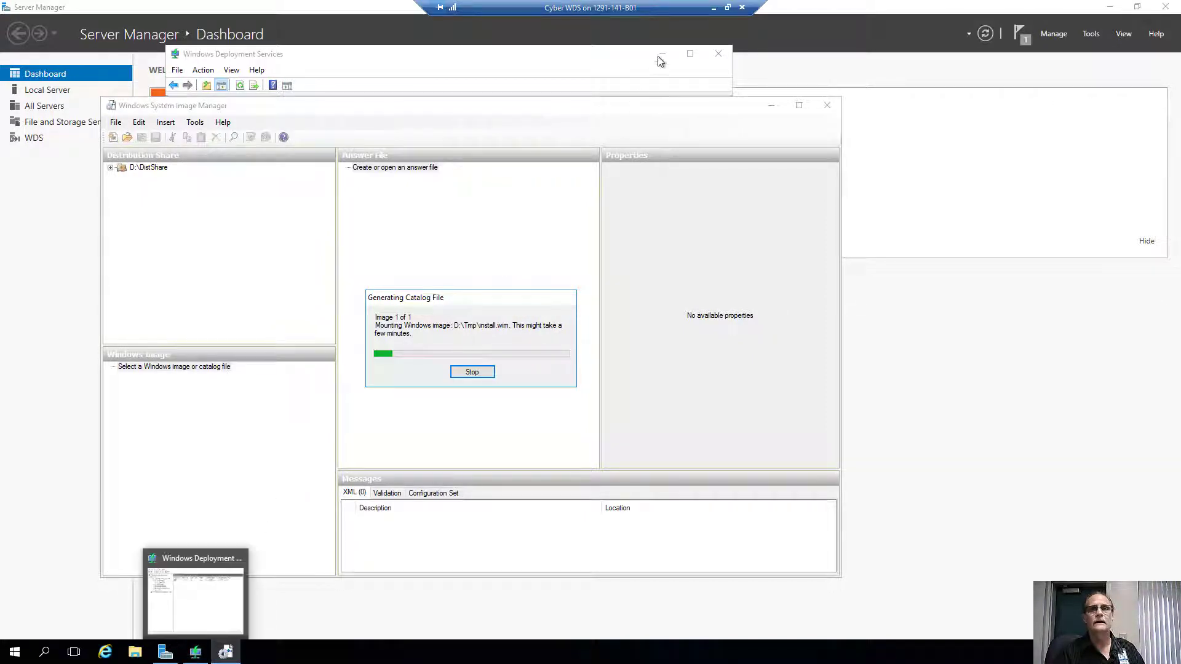
left_click(713, 8)
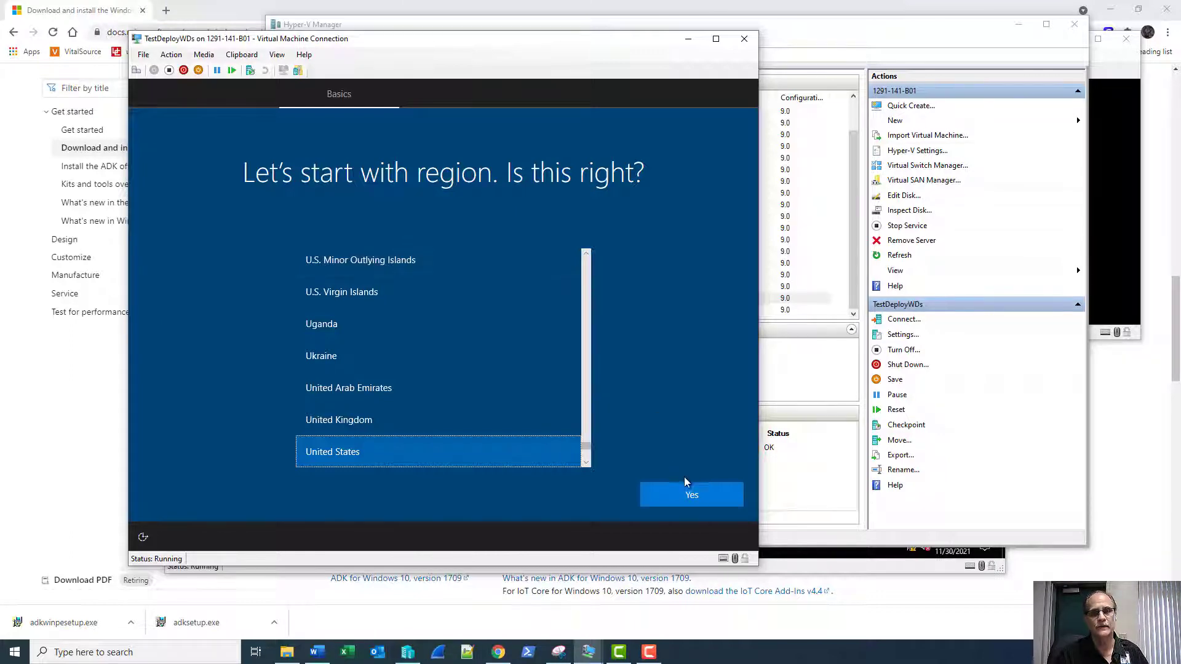
Confirm the United States region and US keyboard layout, skipping a second layout.
left_click(690, 495)
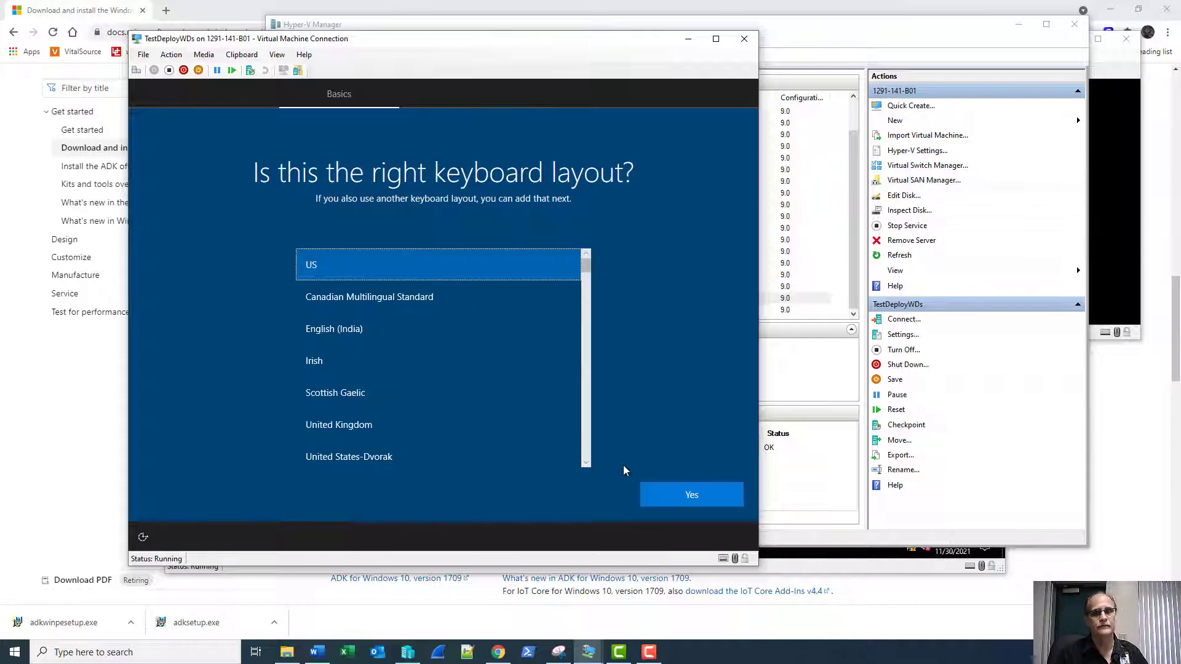
left_click(686, 493)
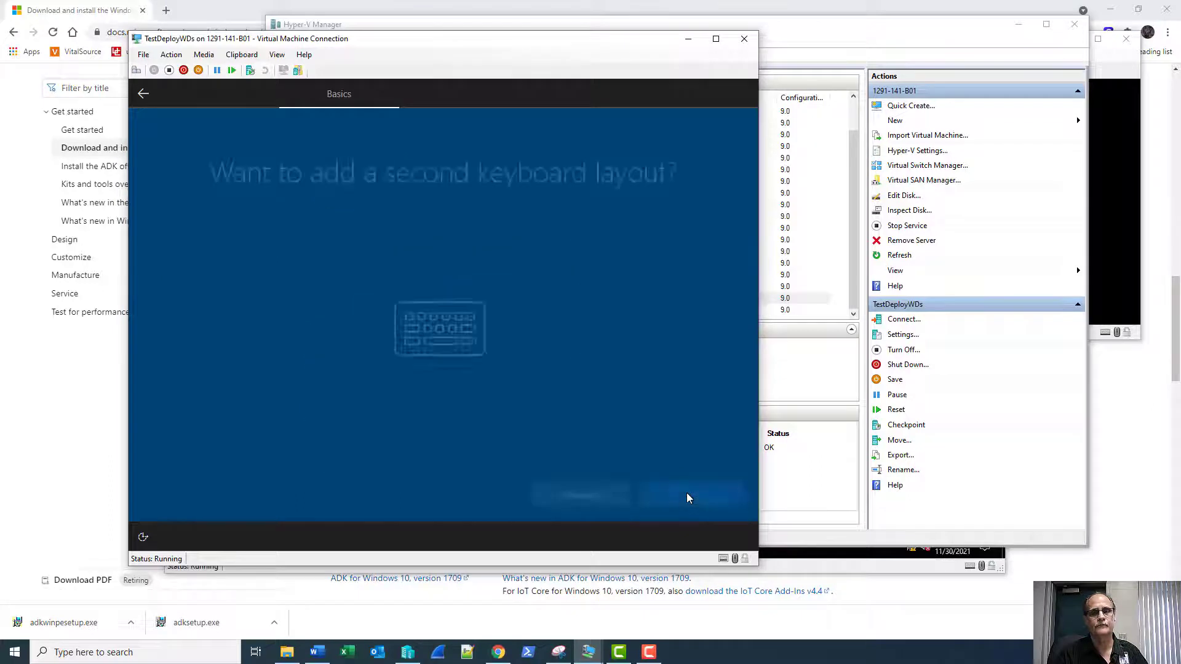
left_click(678, 493)
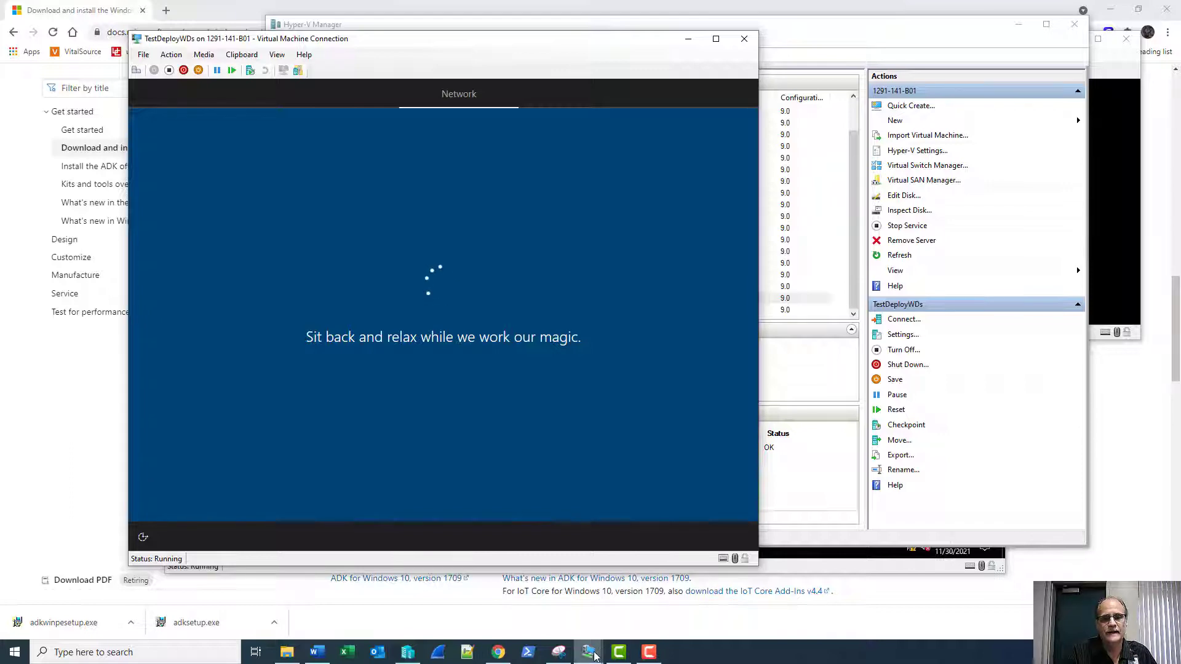
mouse_move(595, 657)
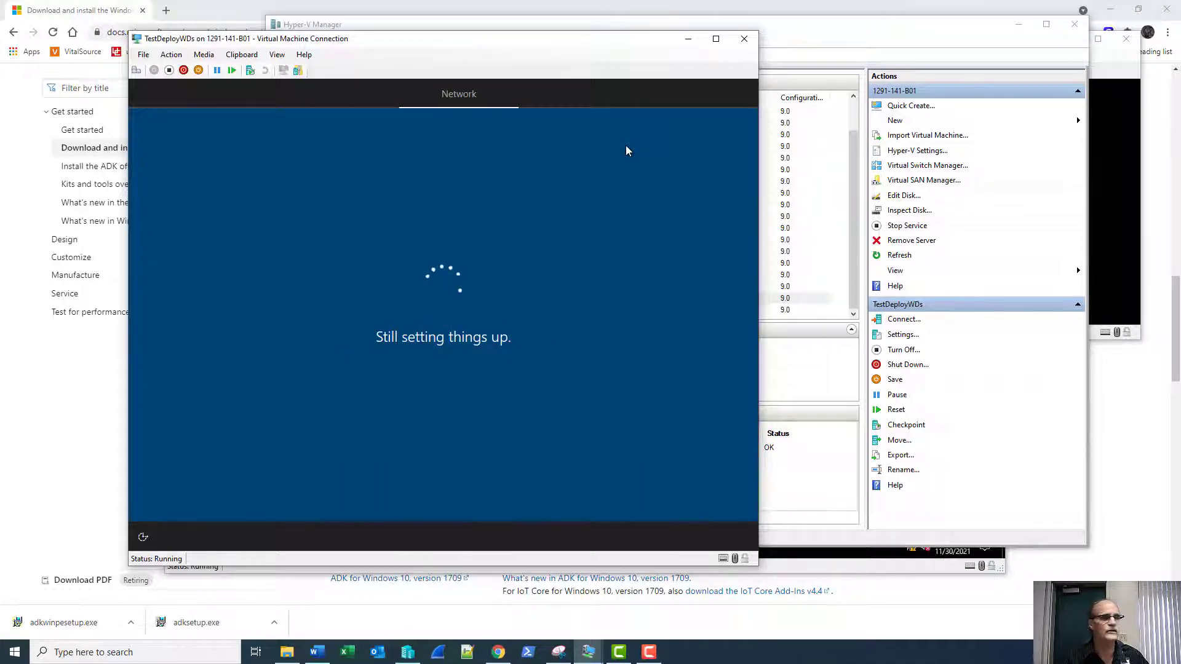
left_click(650, 660)
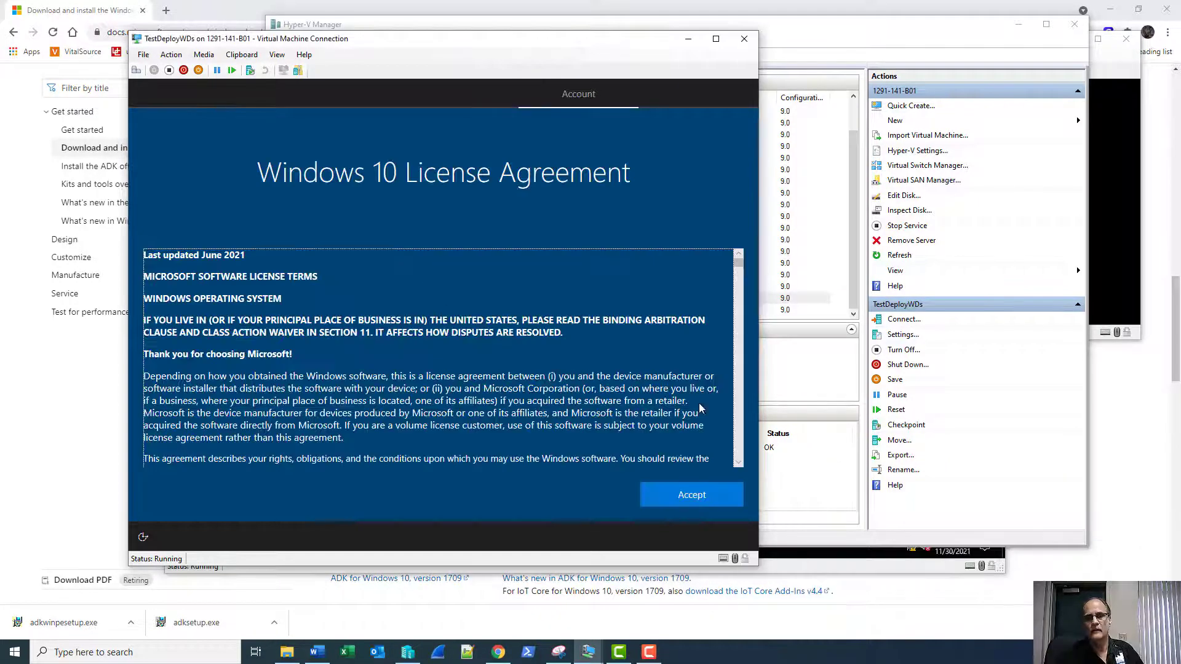
Accept the license, choose domain join, and name the local account 'user'.
left_click(695, 497)
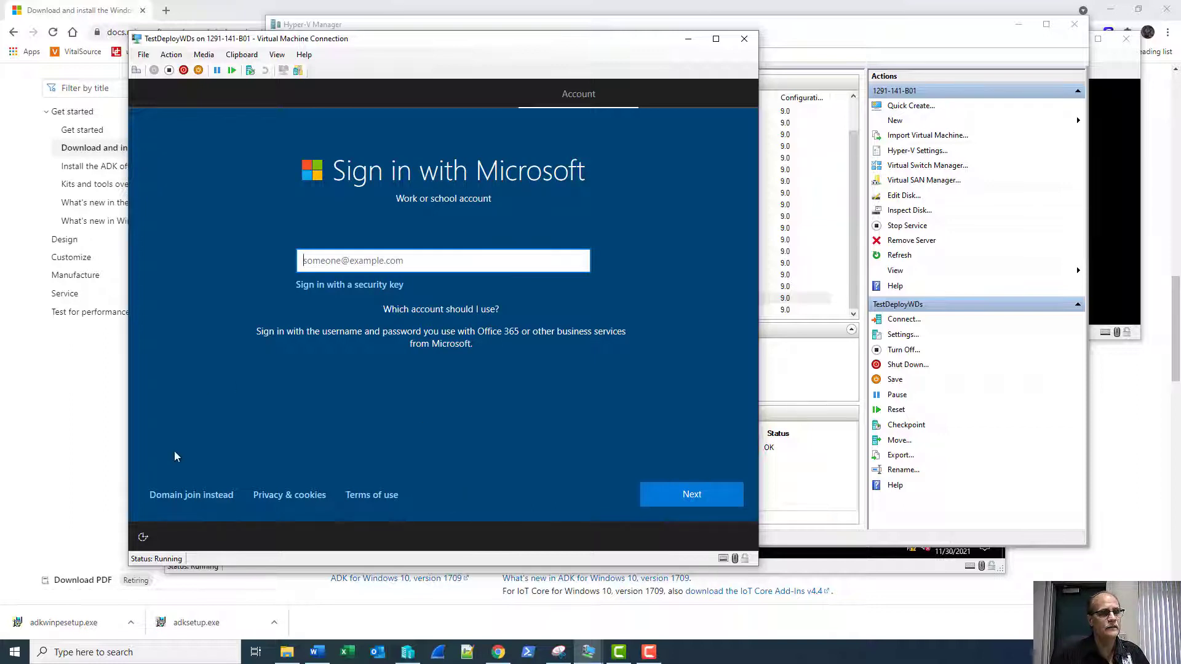
left_click(185, 497)
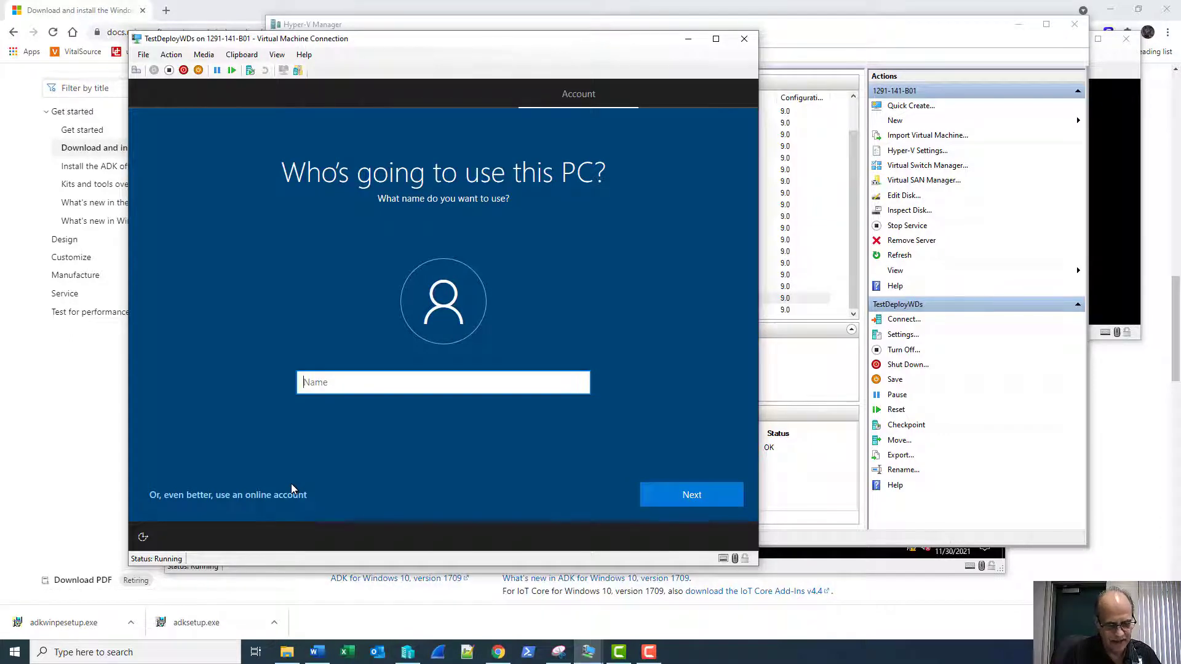
type("user")
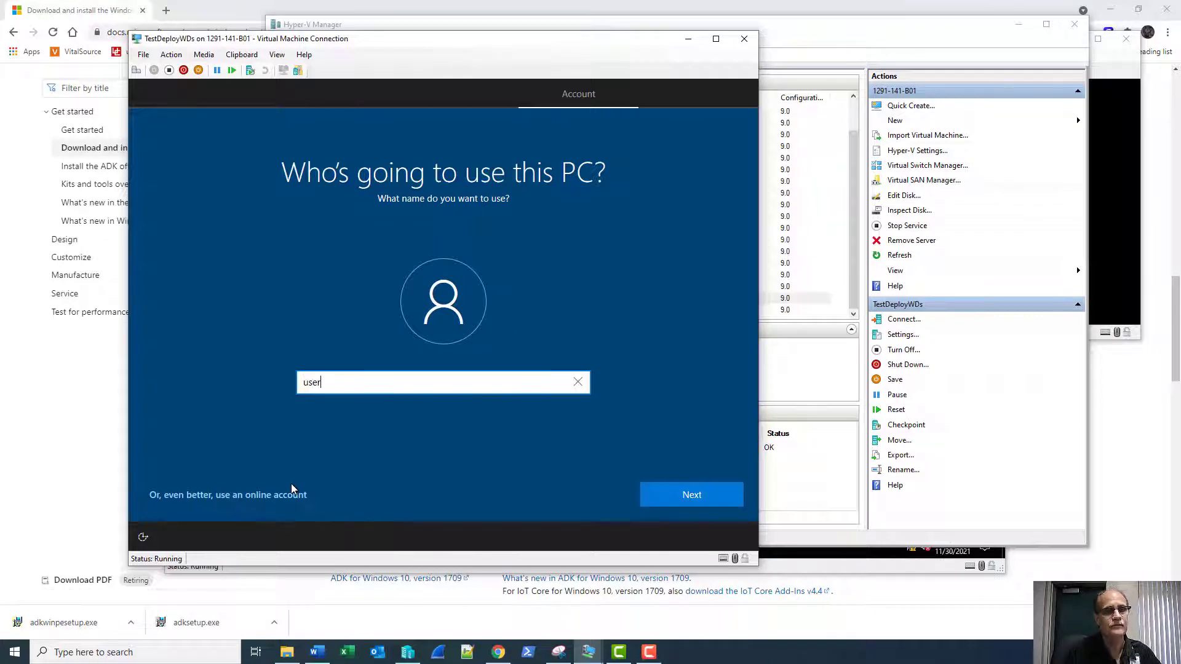
key("Return")
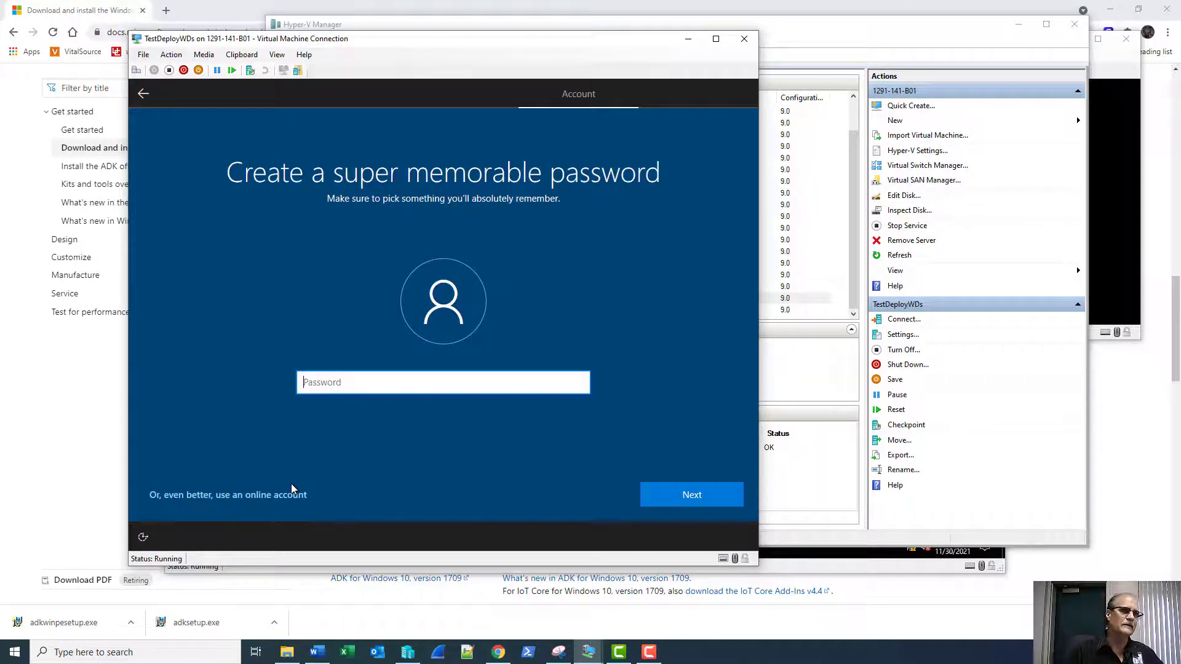
Enter the account password and re-type it to confirm.
type("Password1")
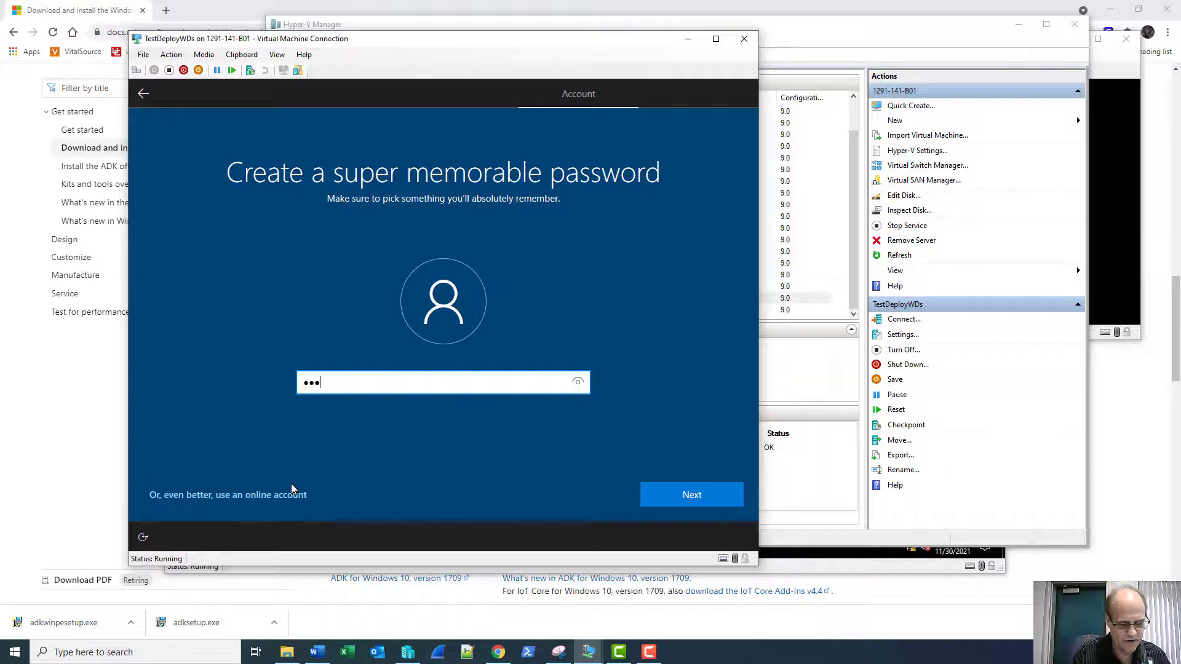
type("!")
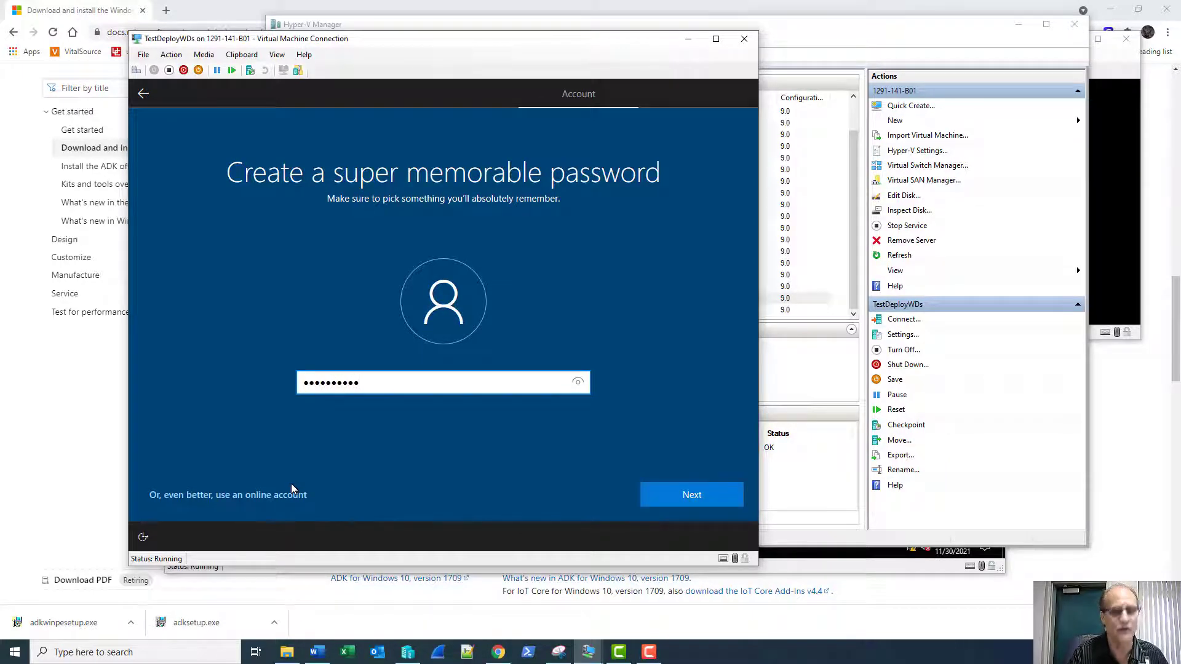
key("Return")
type("Password1")
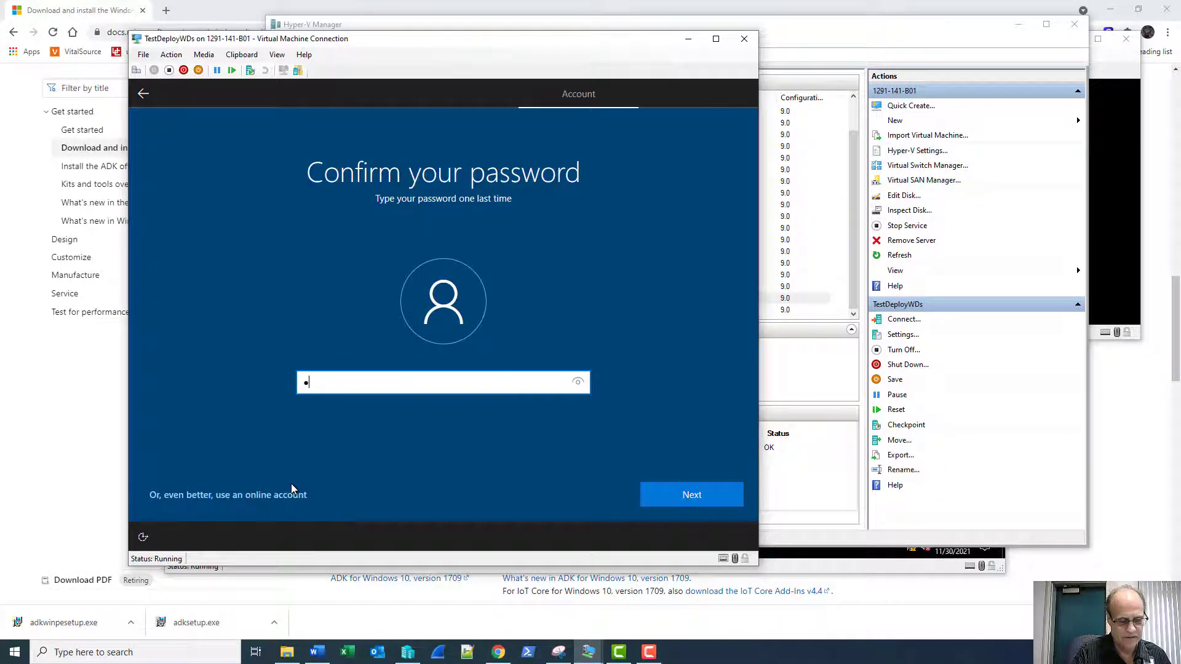
type("!")
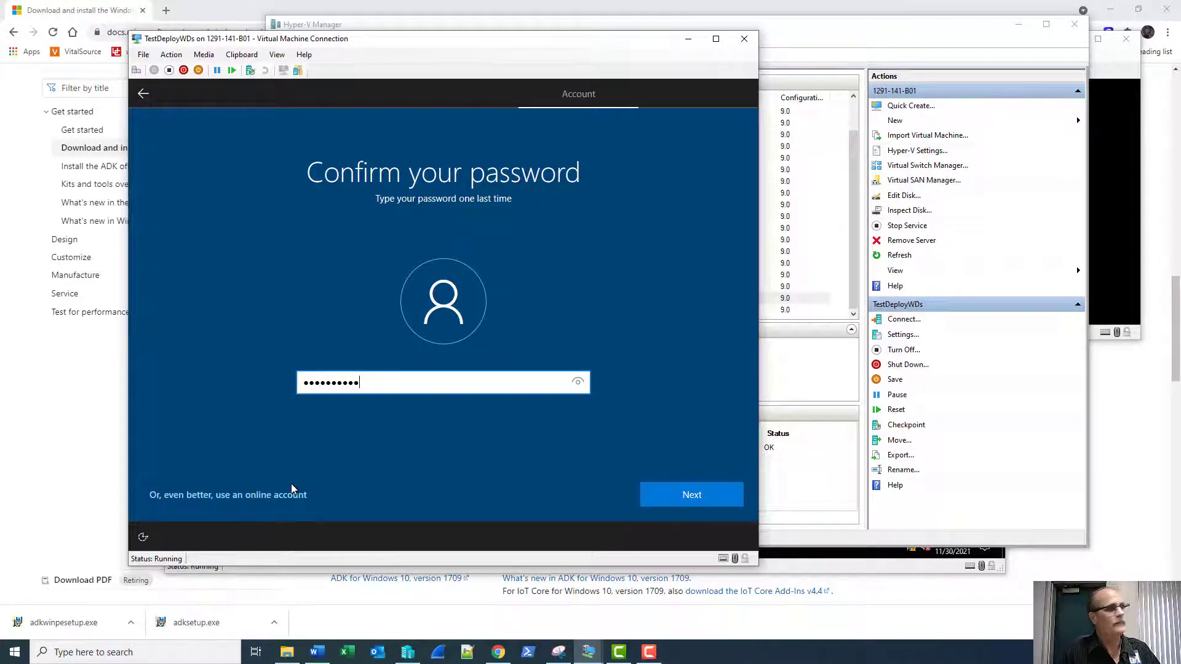
key("Return")
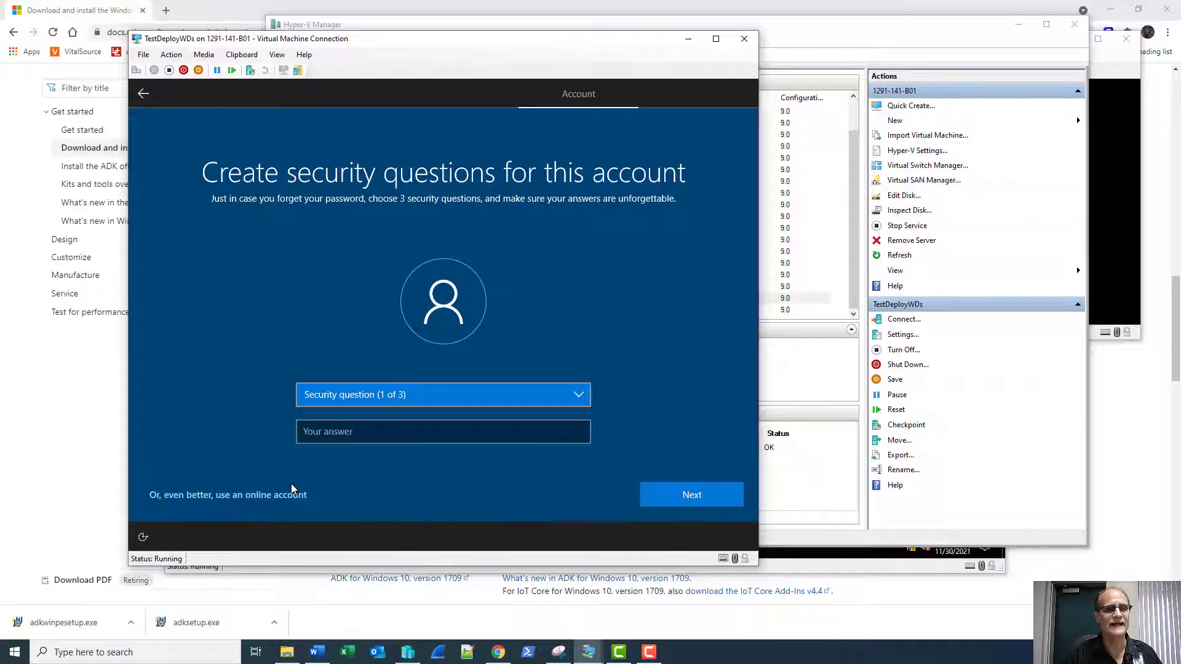
Choose the pet's name, birth city and childhood nickname questions and enter an answer for each.
key("Down")
key("Tab")
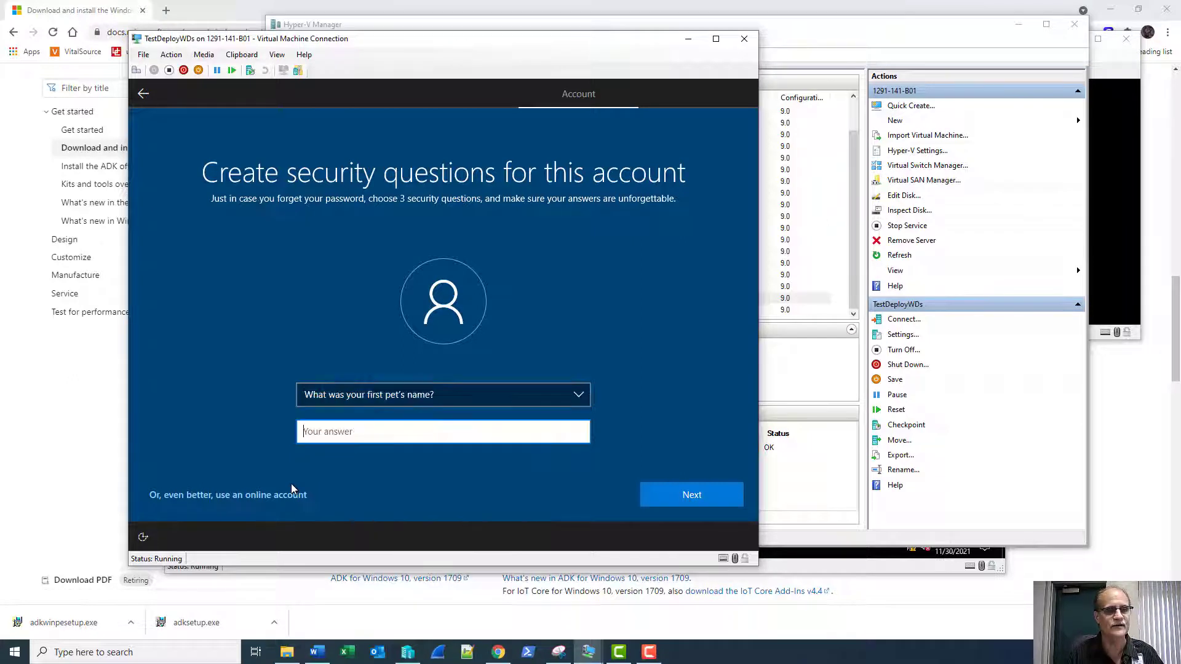
type("pet")
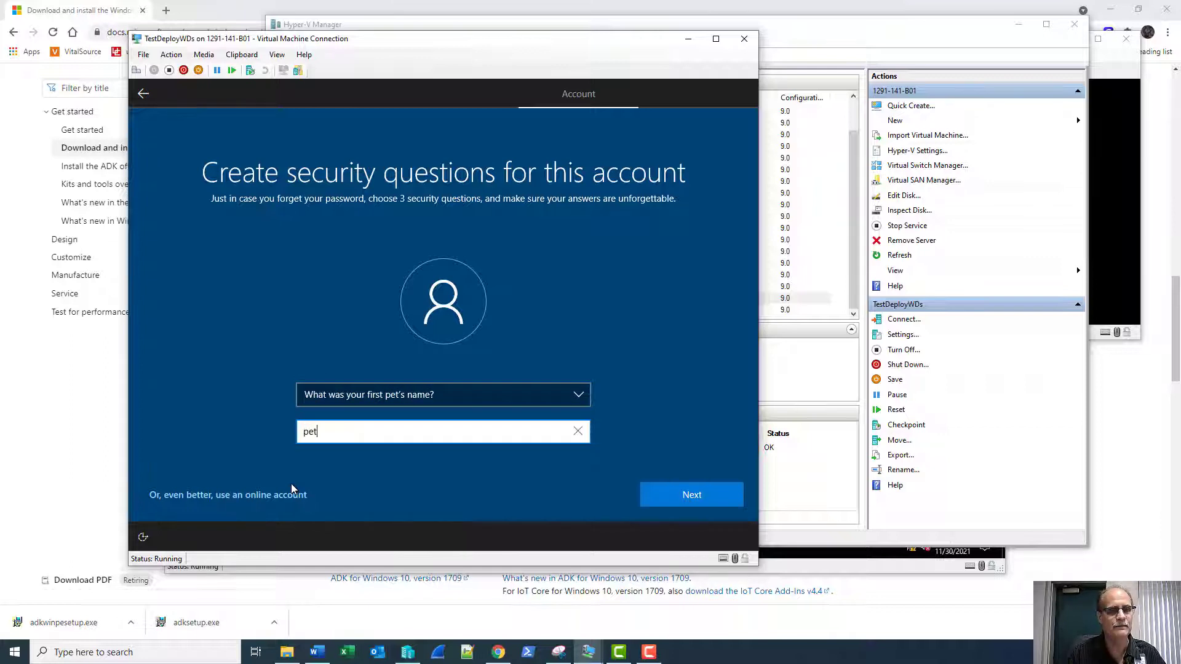
key("Return")
key("Down")
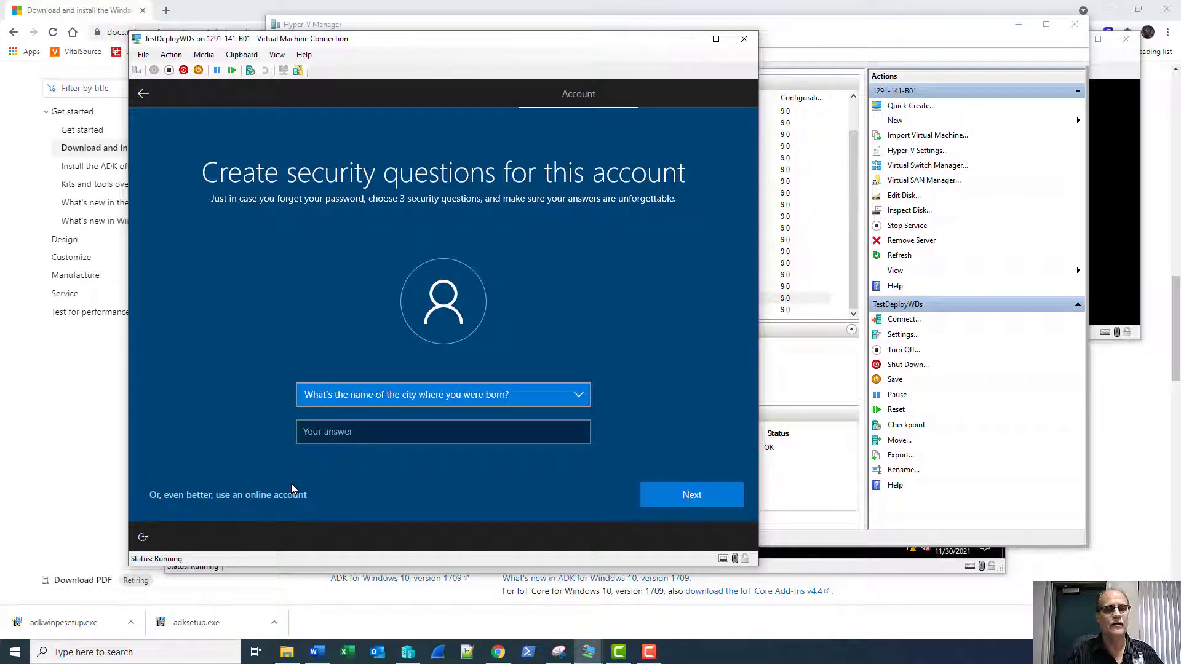
key("Tab")
type("city")
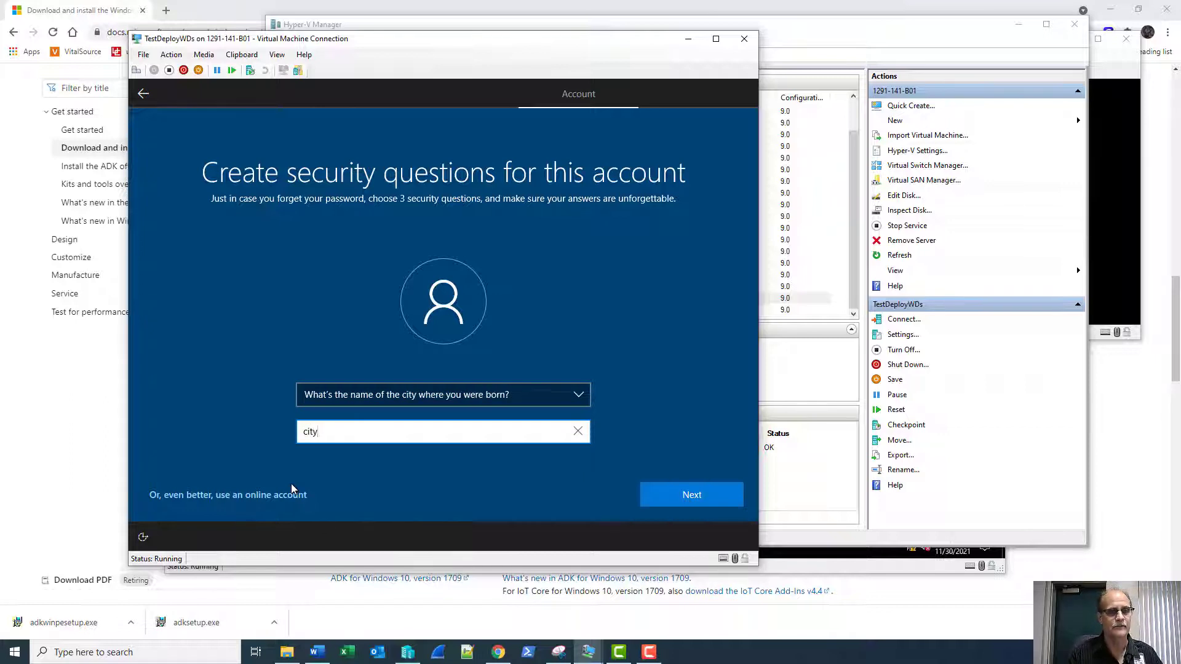
key("Return")
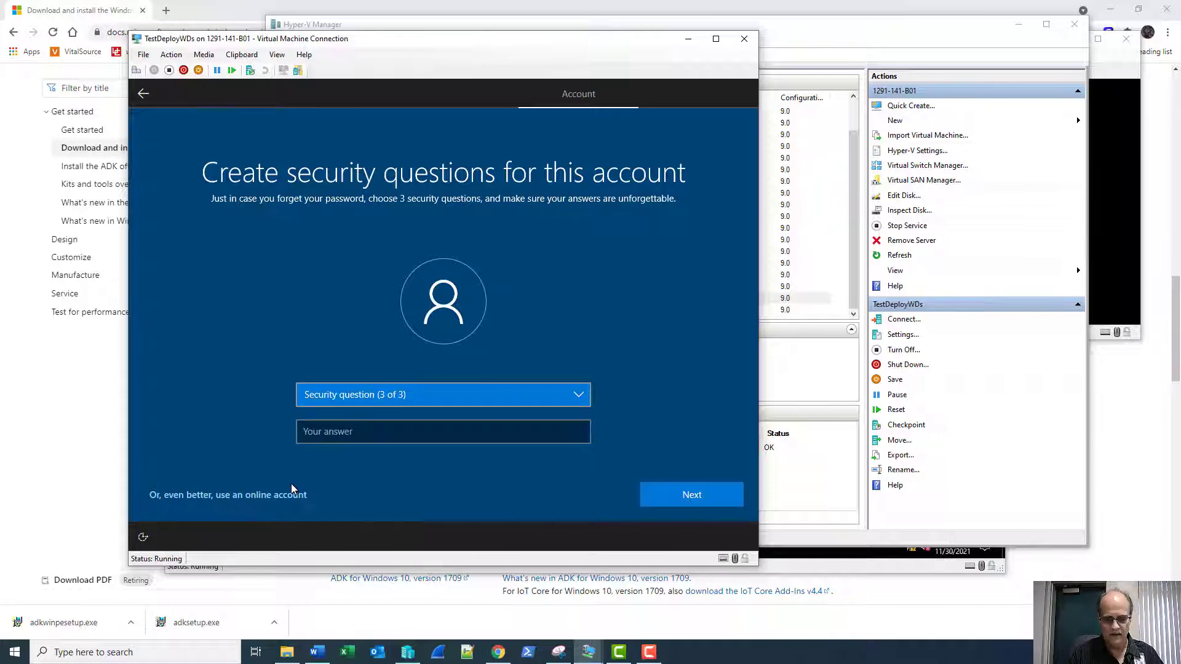
key("Down")
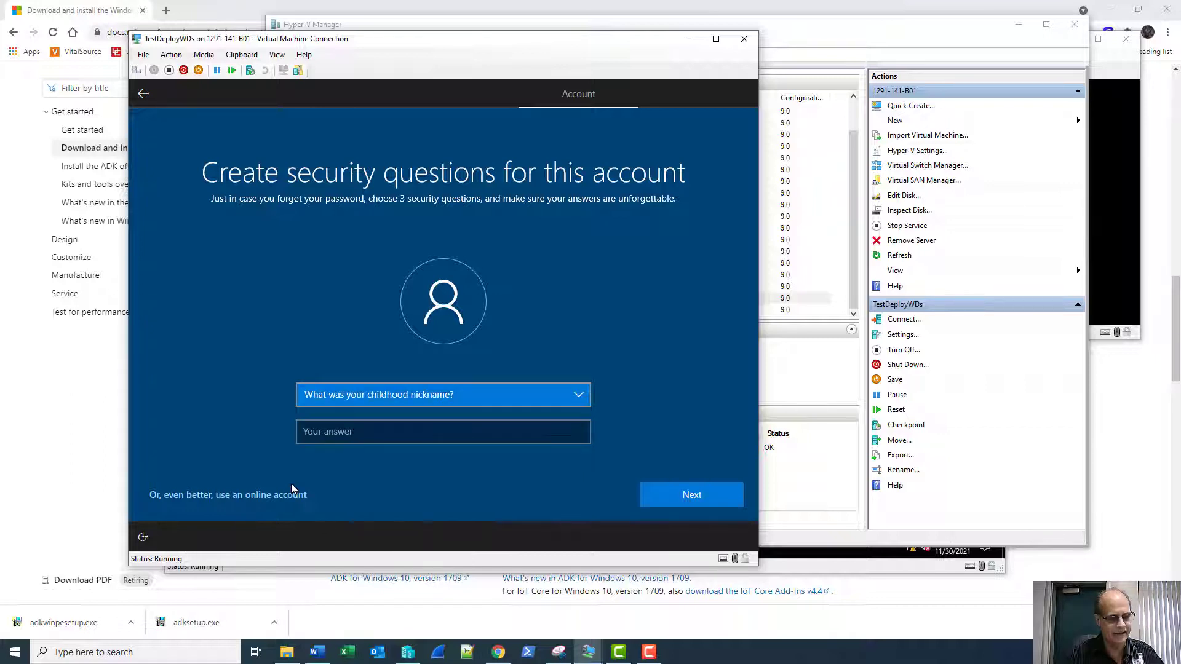
key("Tab")
type("nic")
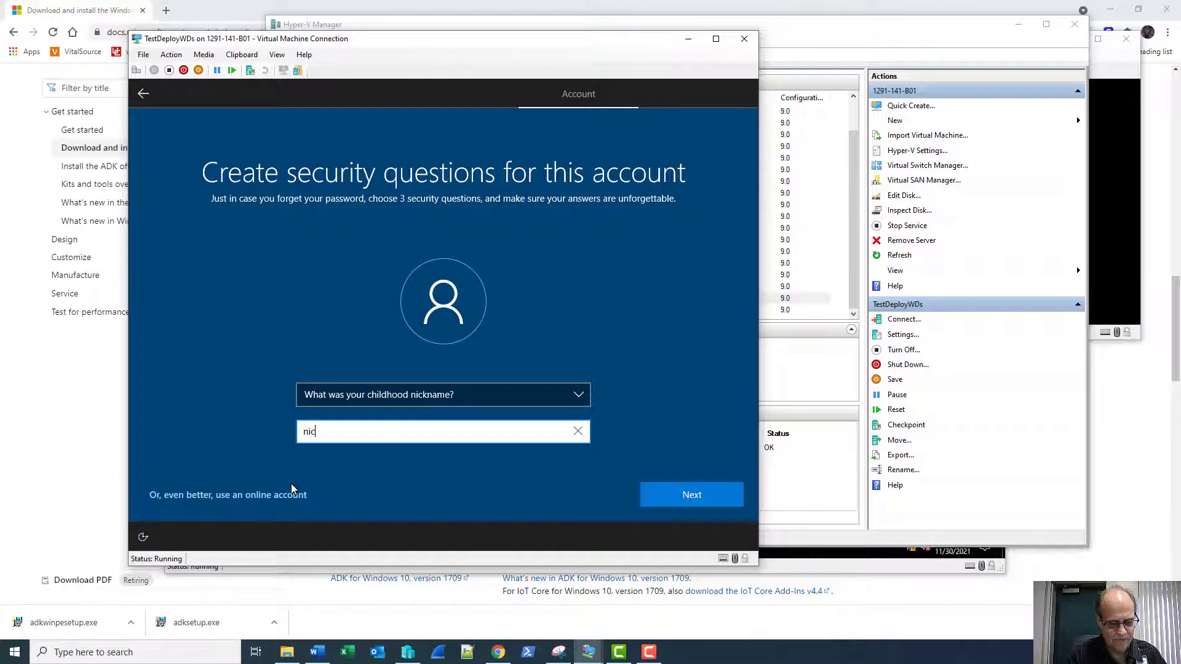
type("kname")
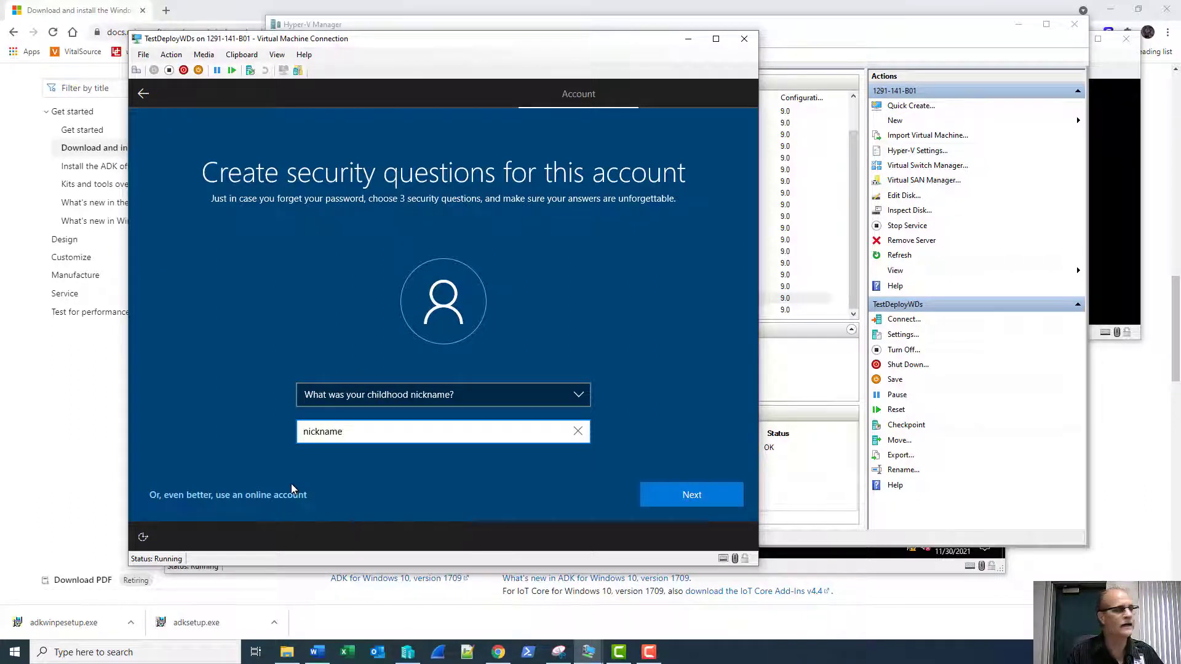
key("Return")
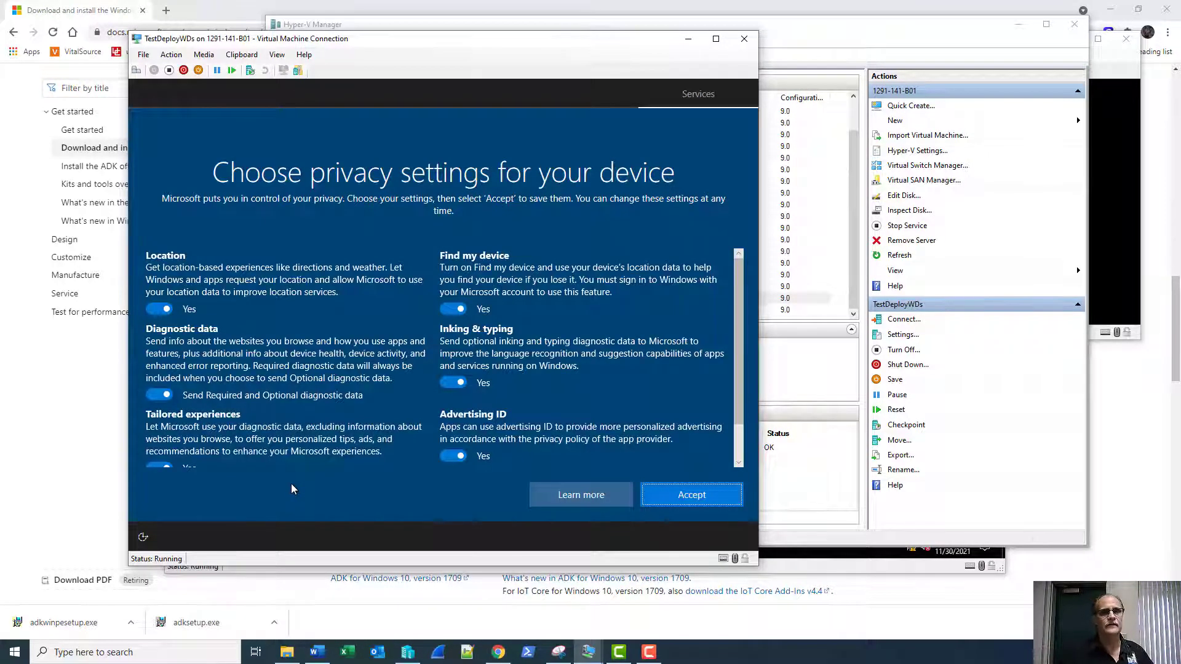
Accept the device privacy settings and decline Cortana for now.
left_click(687, 500)
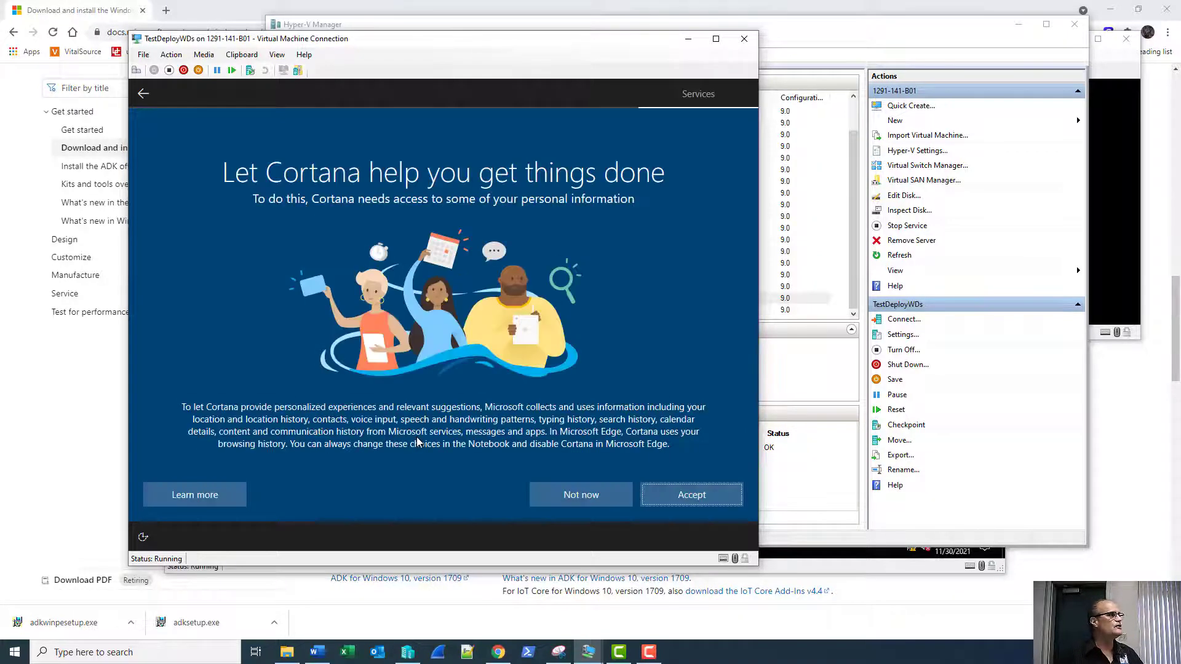
left_click(560, 496)
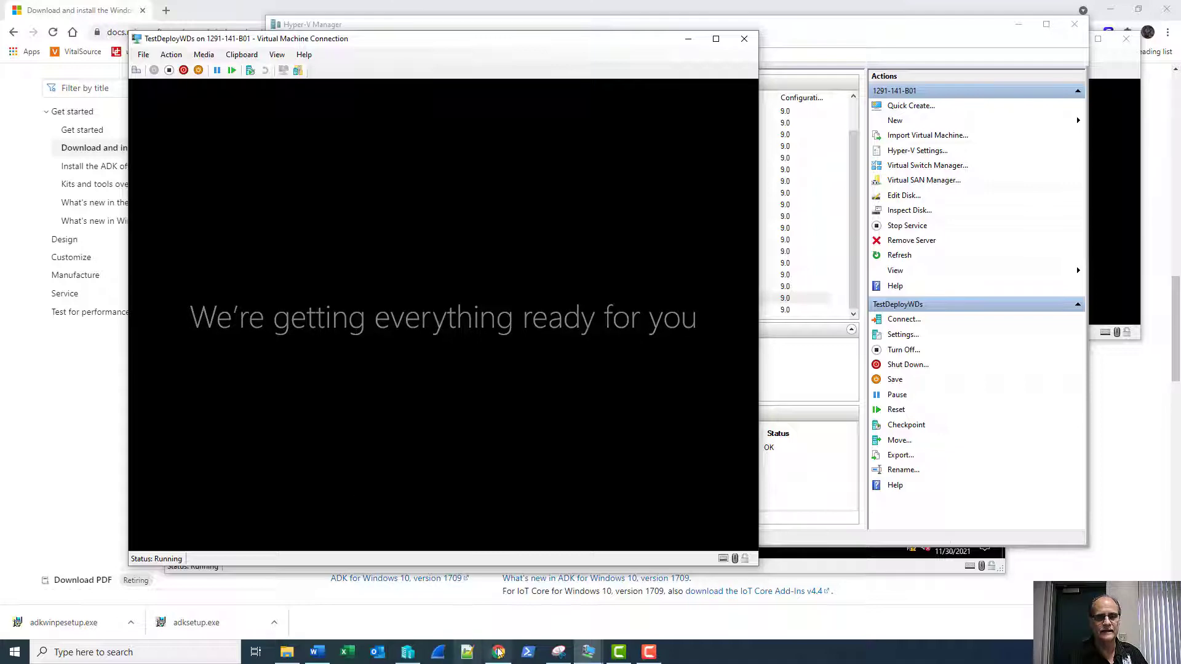
mouse_move(557, 655)
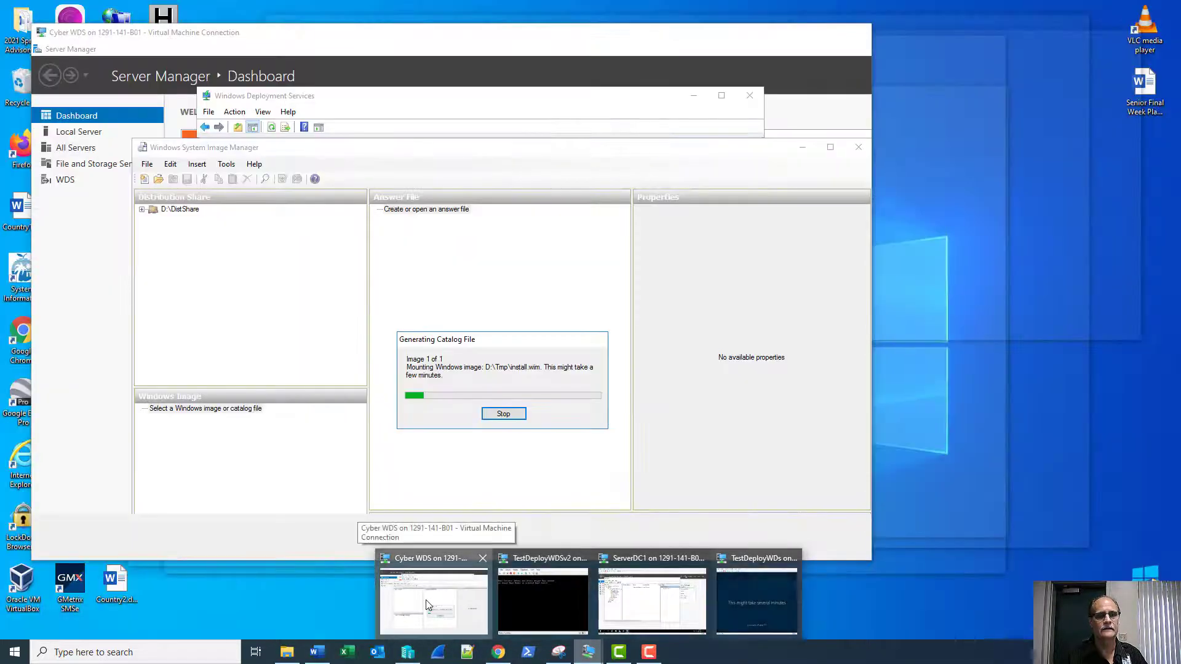
On the Cyber WDS VM, enlarge System Image Manager and its panes, then select International-Core-WinPE.
left_click(428, 604)
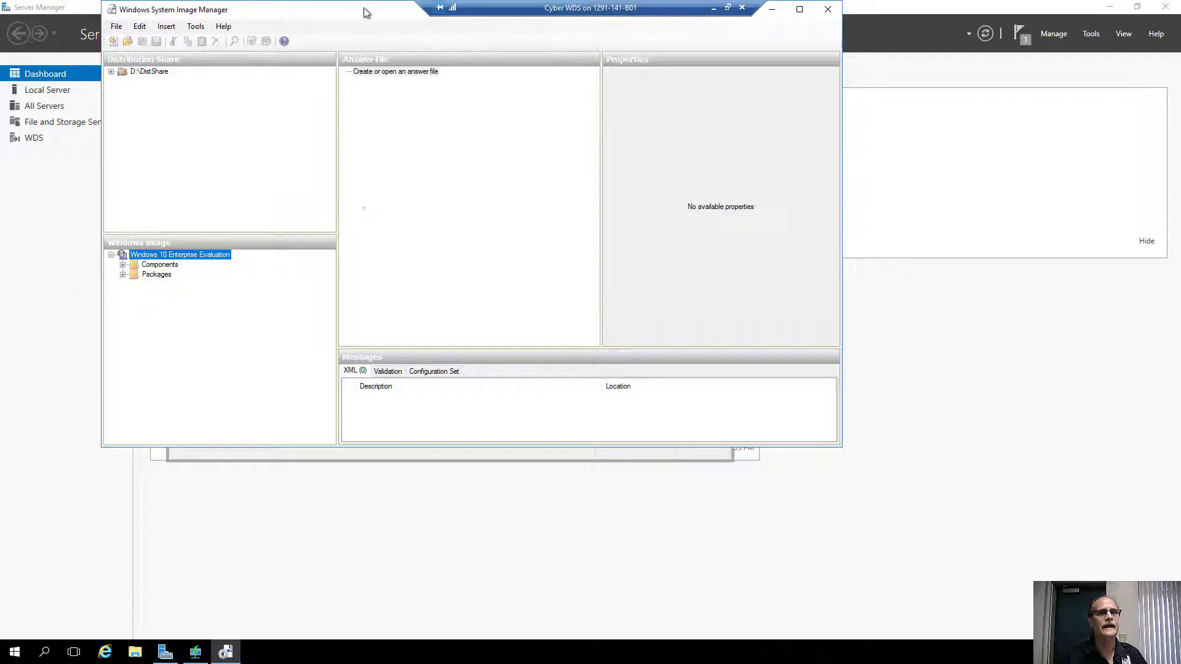
left_click_drag(364, 8, 367, 77)
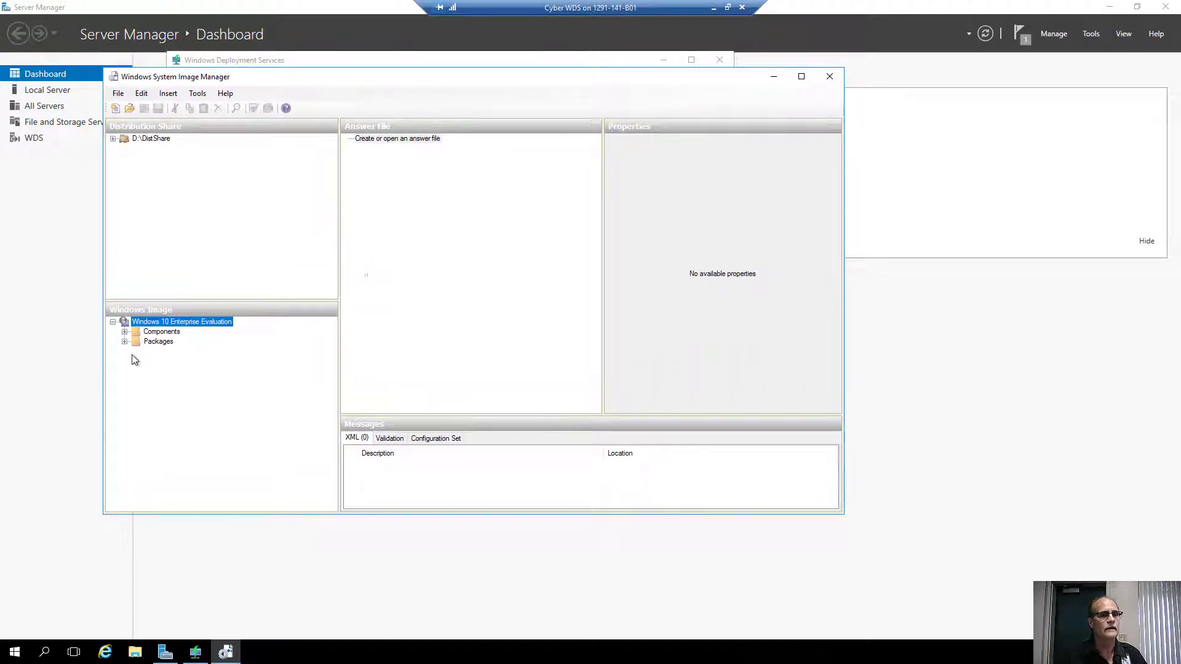
double_click(133, 332)
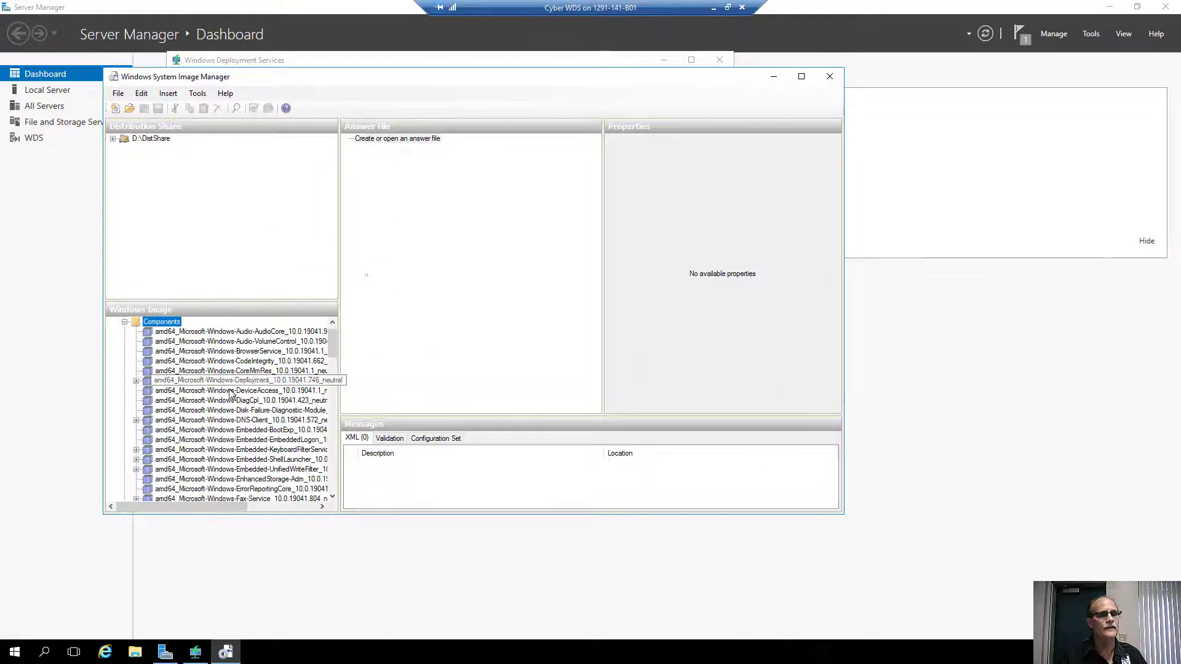
left_click_drag(843, 517, 1015, 619)
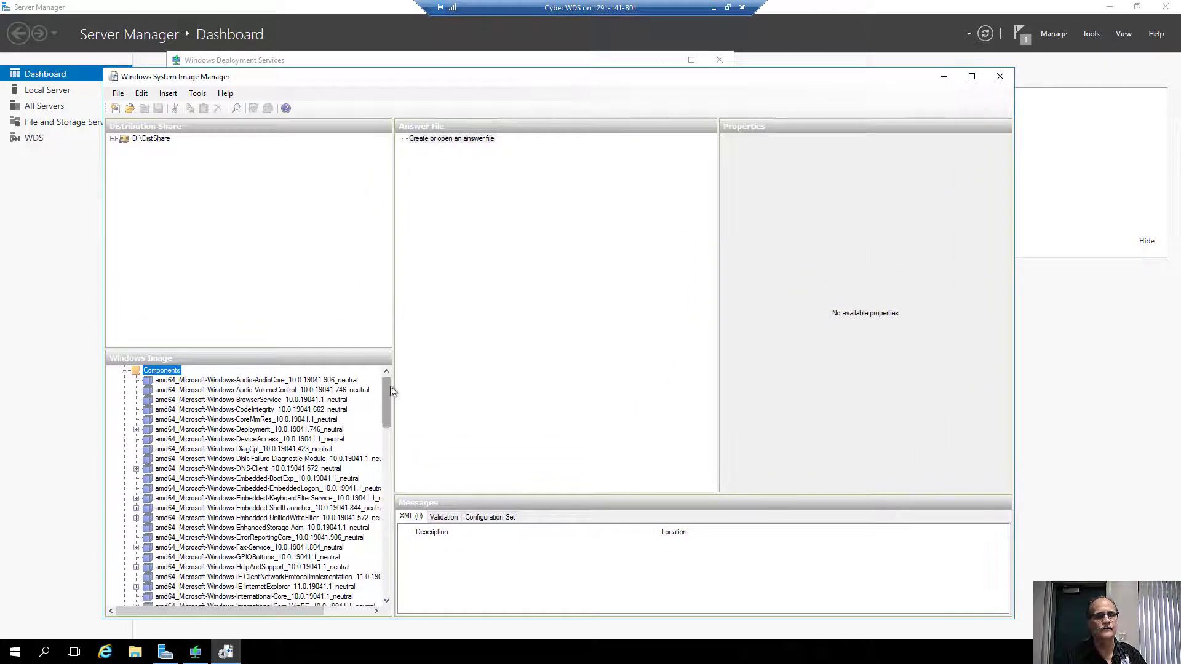
left_click_drag(394, 383, 449, 386)
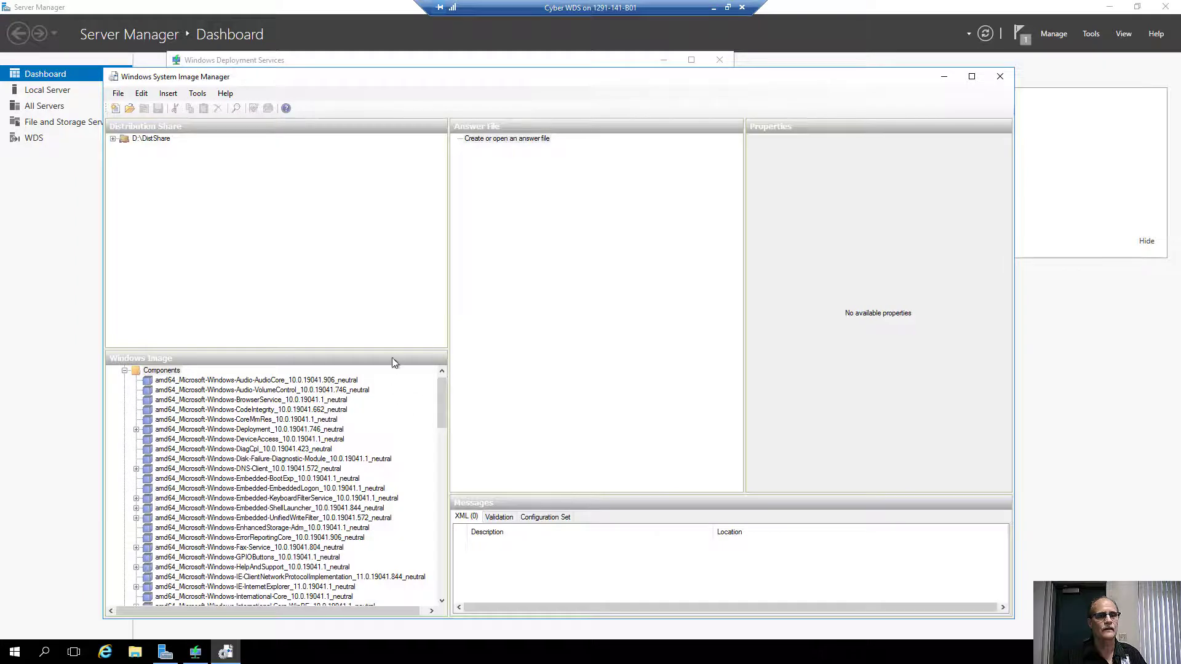
left_click_drag(398, 349, 392, 238)
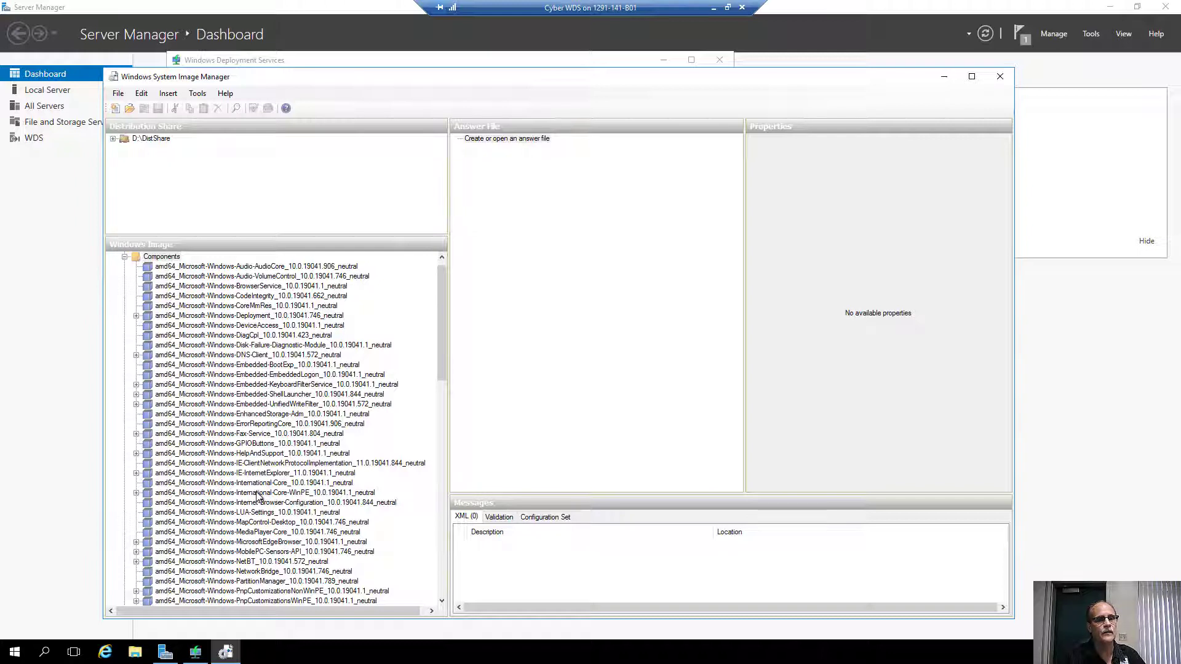
left_click(247, 494)
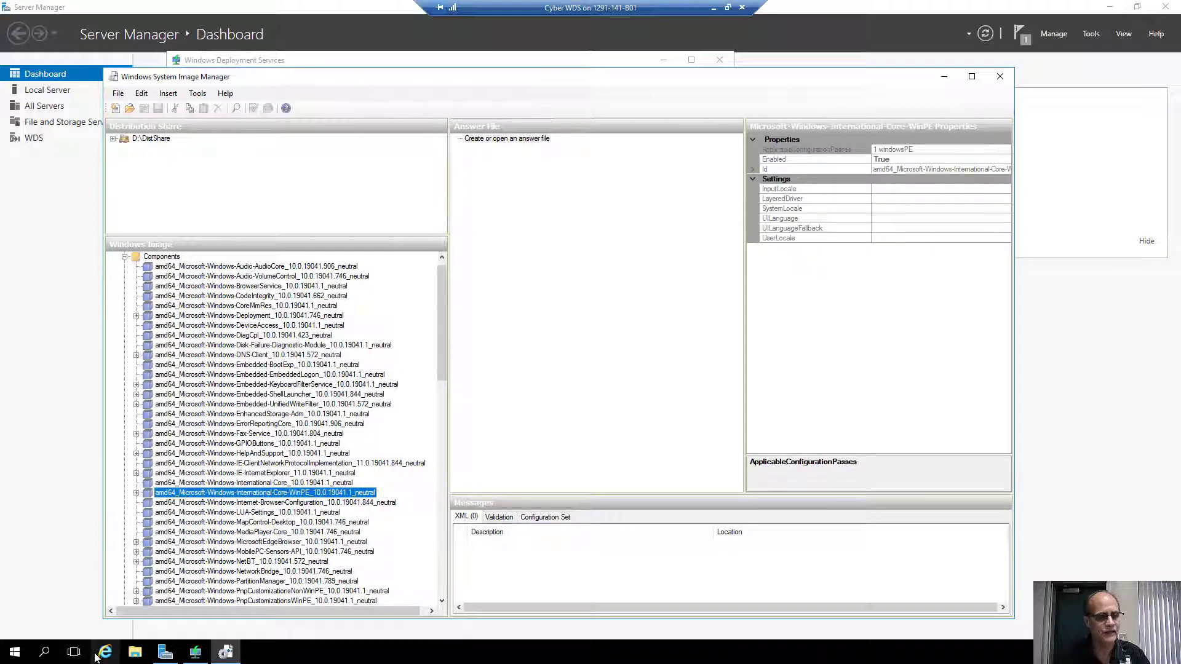
Launch Magnifier from the Start search.
key("super")
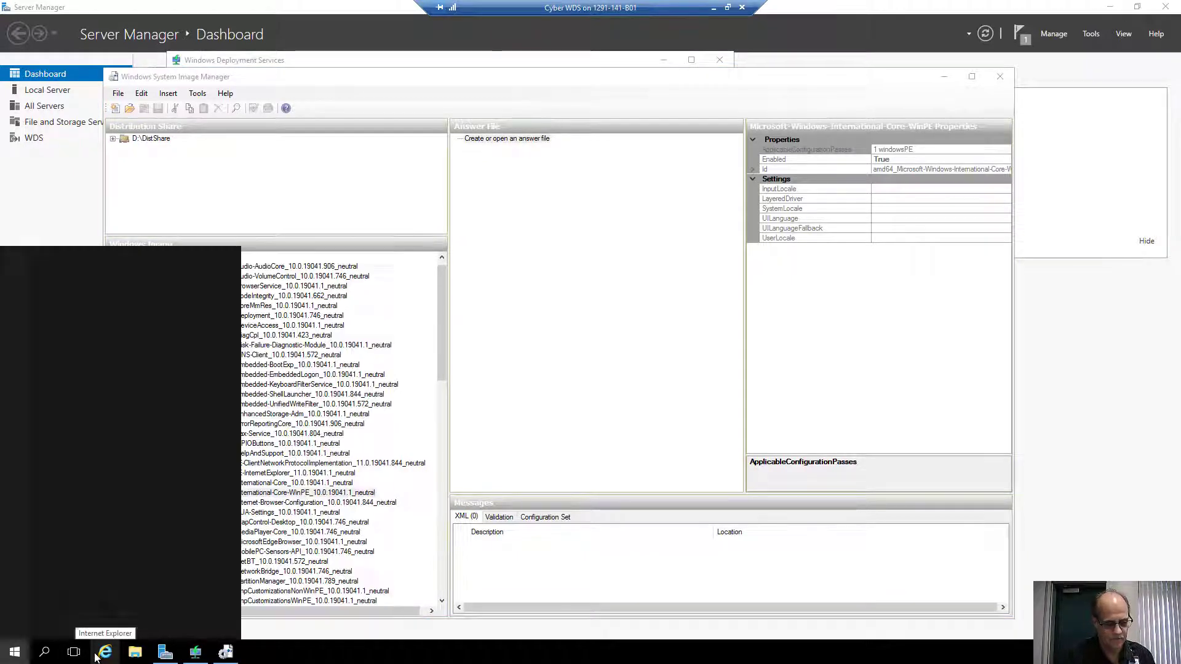
type("mag")
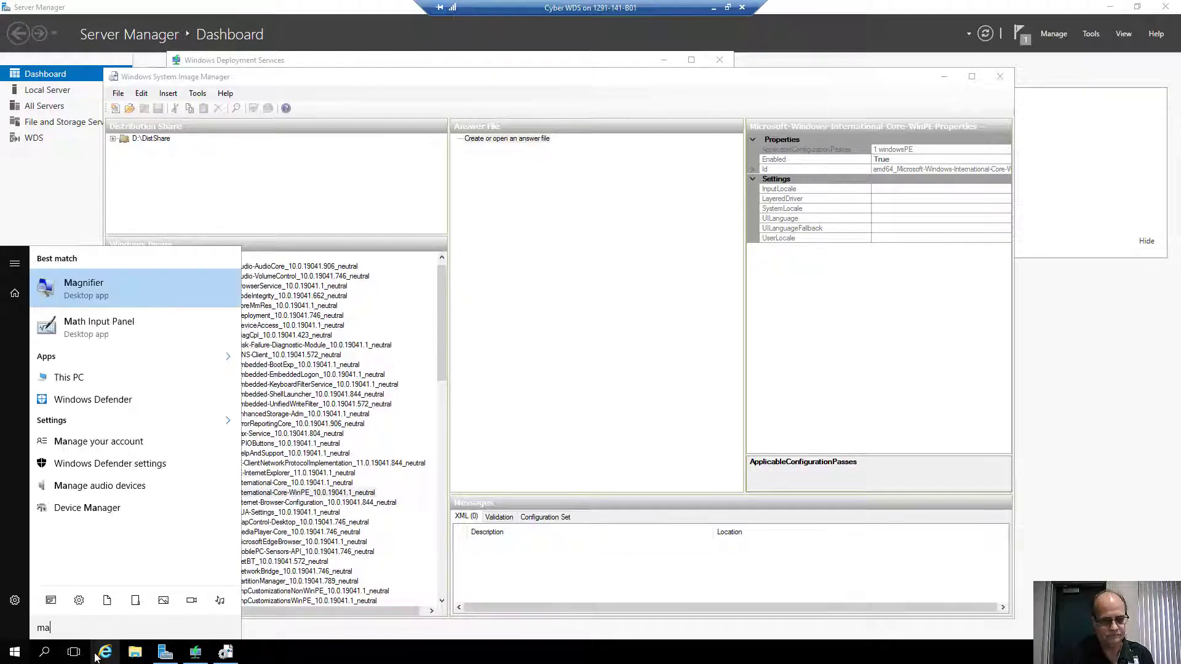
type("gn")
key("Return")
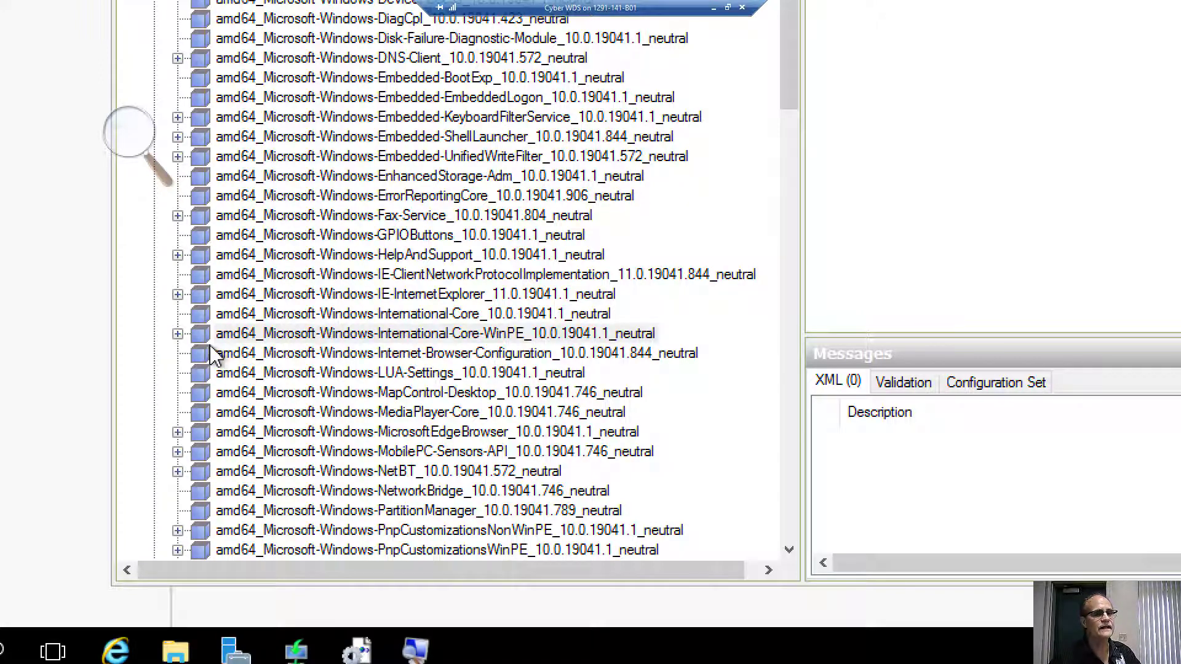
Expand International-Core-WinPE, bring up SetupUILanguage's menu, and minimize the remote session.
double_click(186, 336)
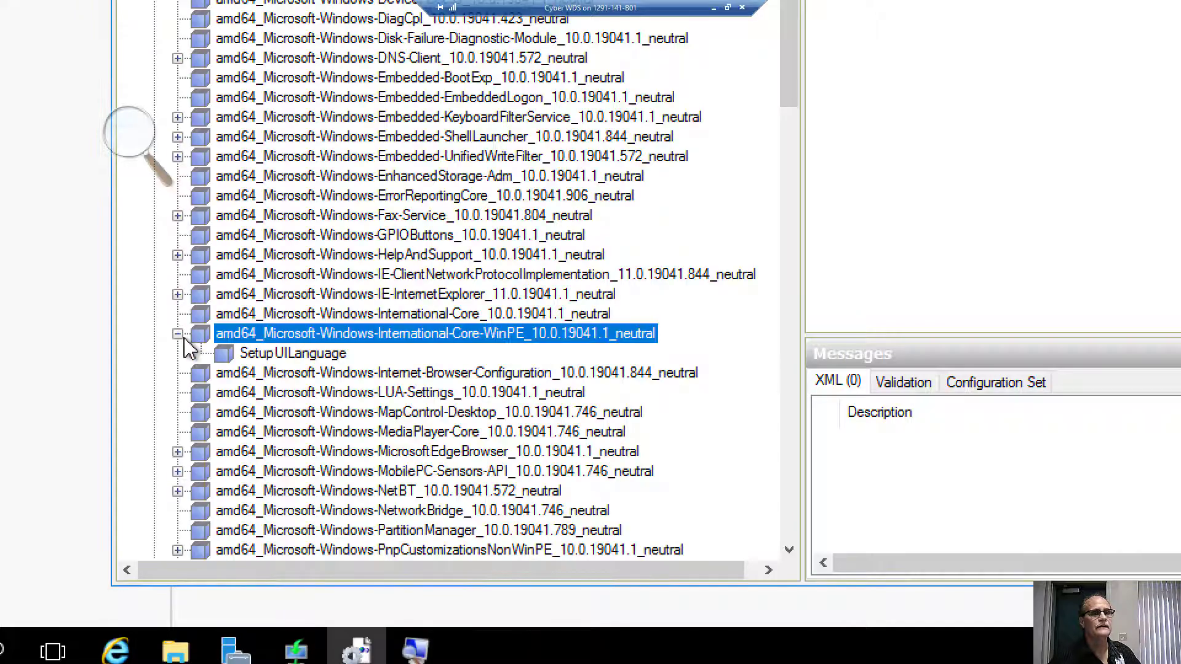
left_click(271, 354)
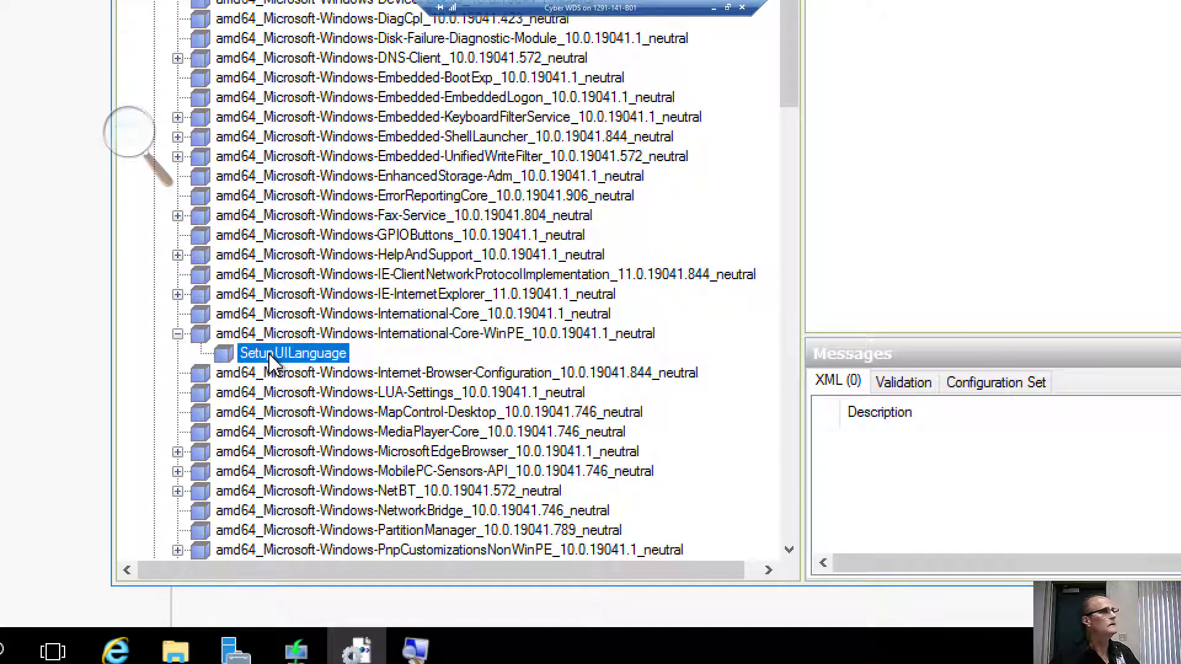
right_click(272, 362)
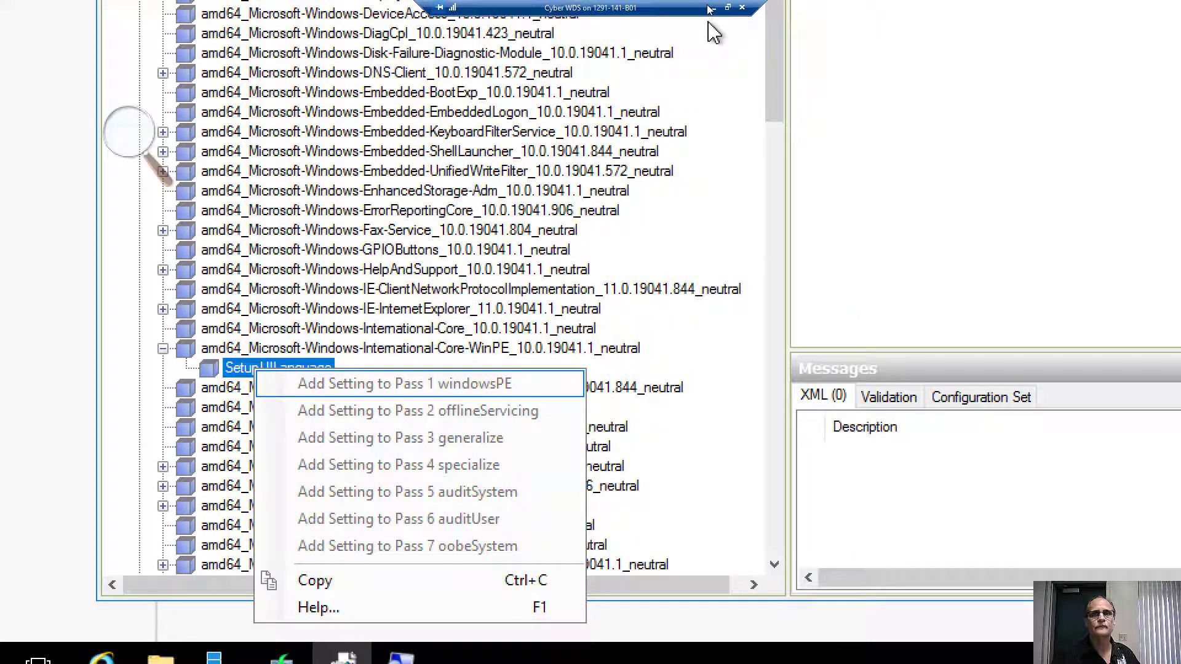
left_click(712, 8)
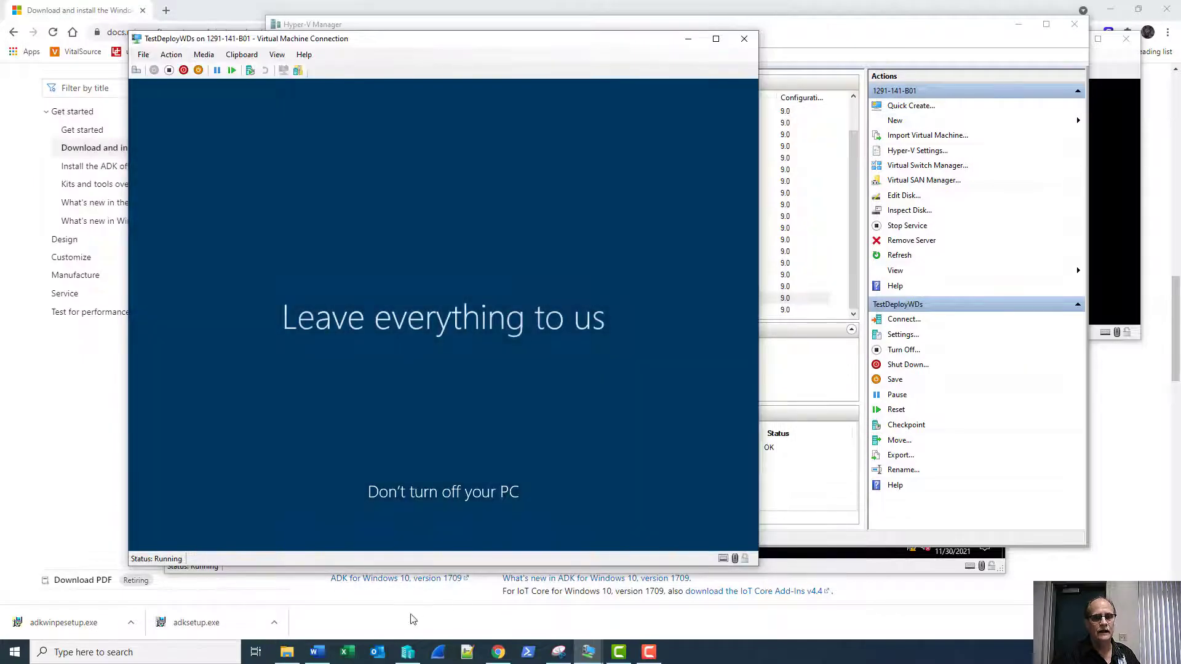
Scroll the Word lab guide down to Figure 6-3 and step 18.
left_click(317, 652)
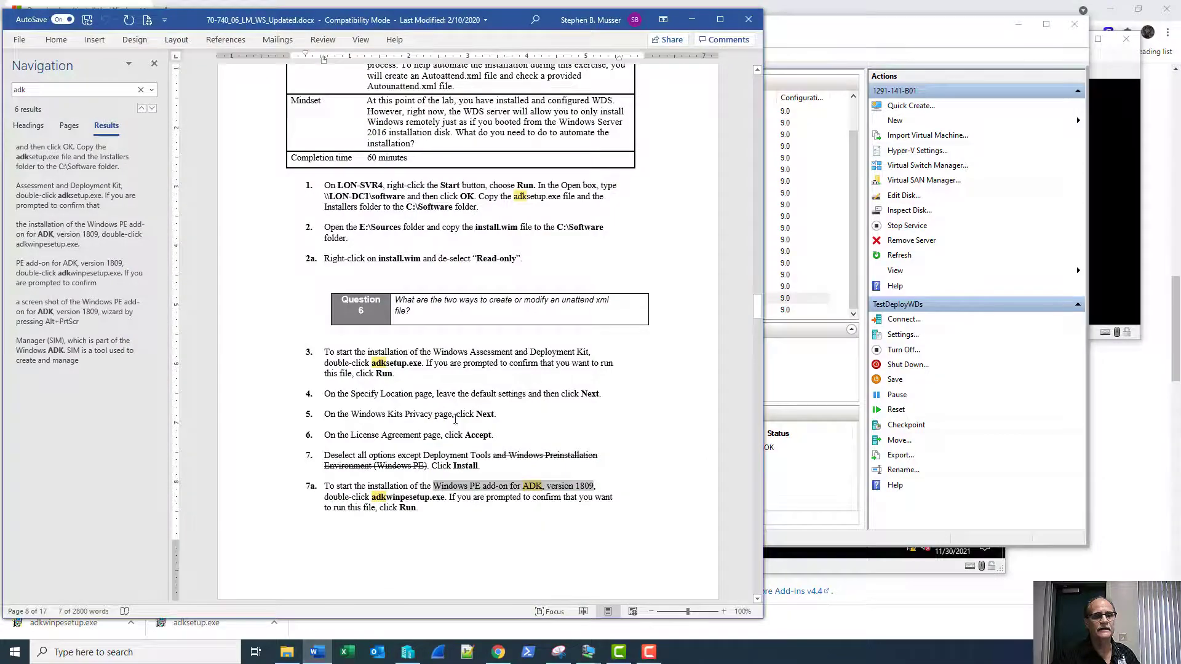
scroll(458, 421, "down", 5)
scroll(467, 424, "down", 10)
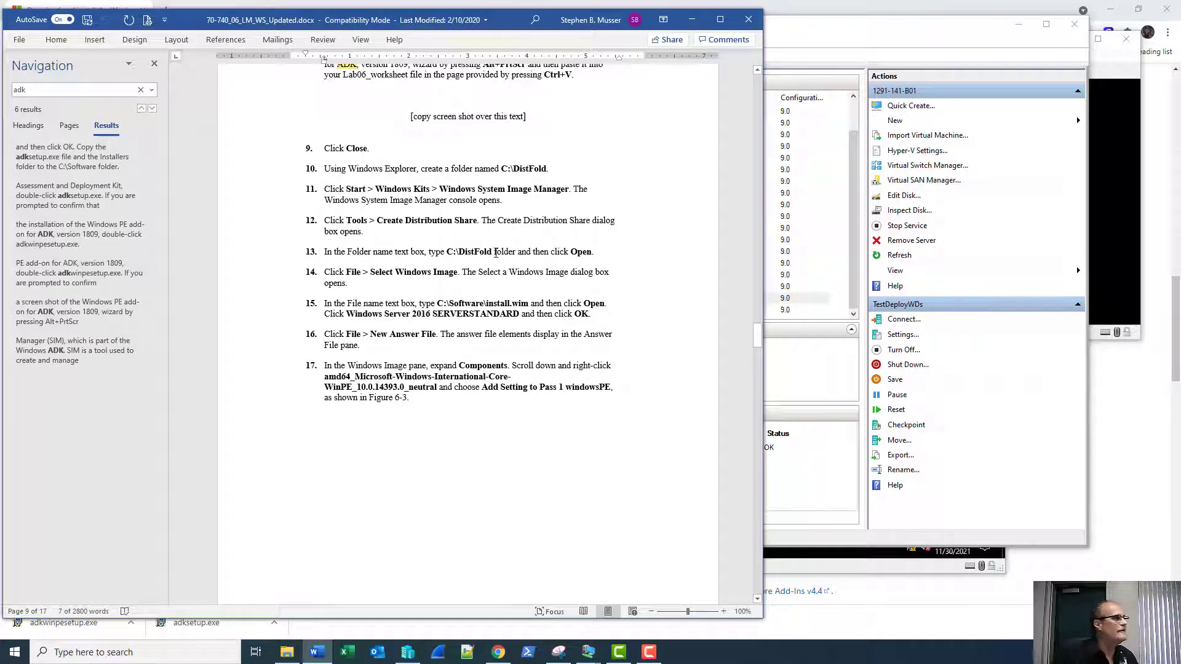
scroll(496, 251, "down", 5)
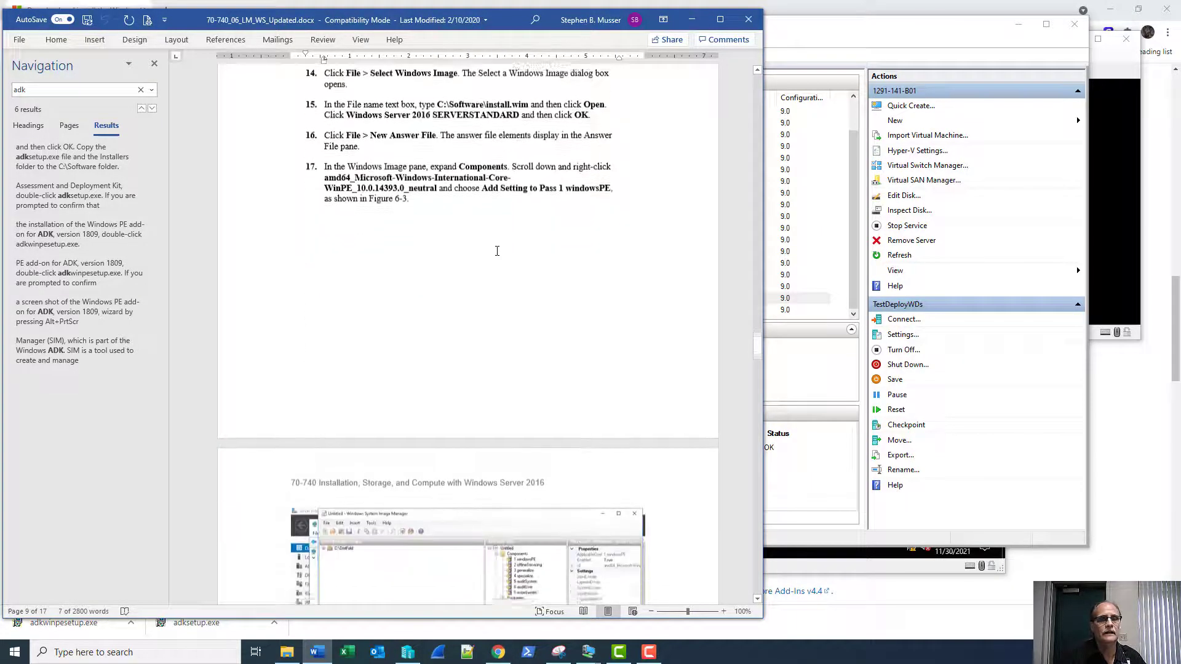
scroll(497, 251, "down", 12)
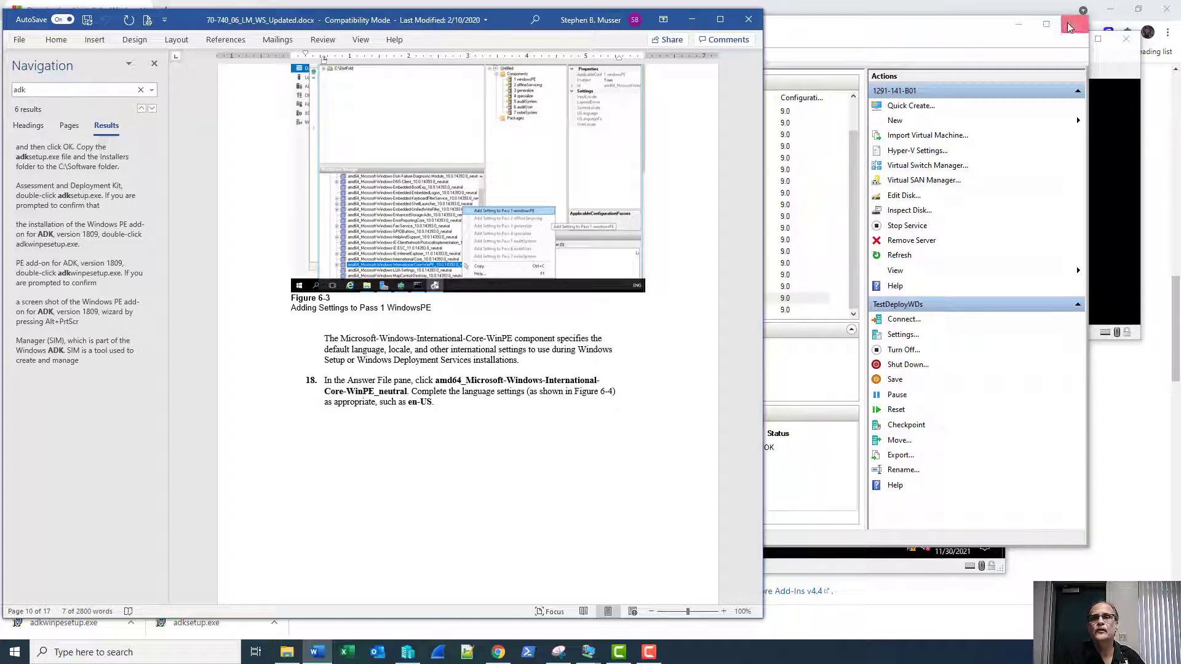
Minimize Hyper-V Manager, close the ServerDC1 VM window, and return to the Cyber WDS VM.
left_click(1019, 25)
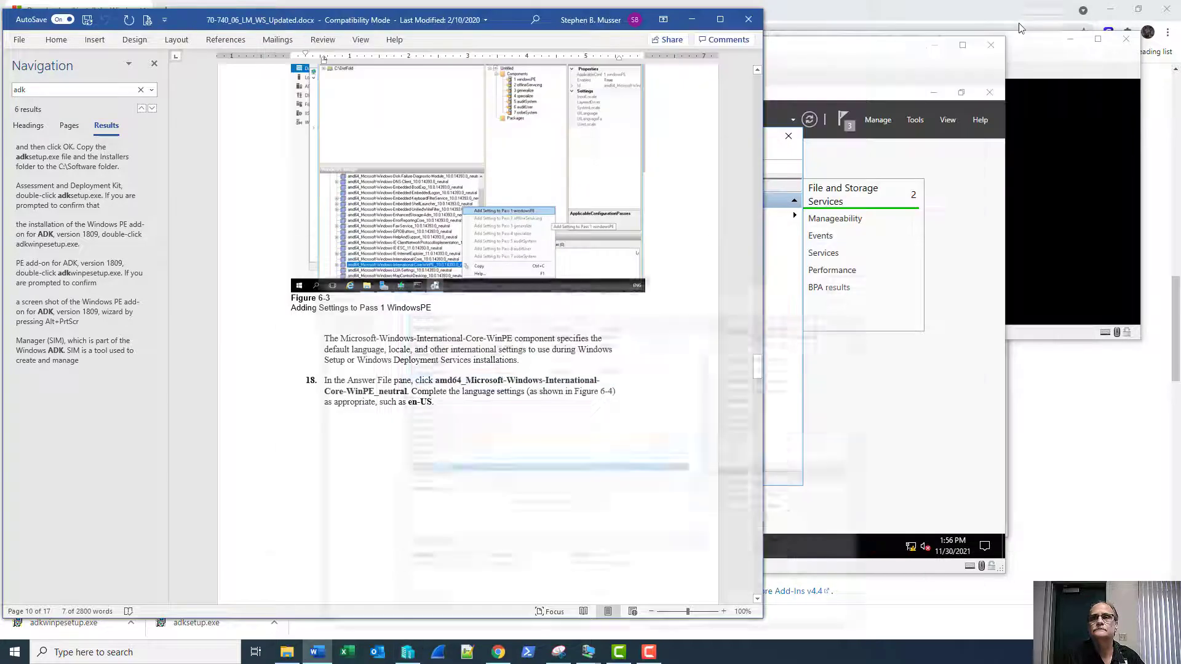
left_click(810, 54)
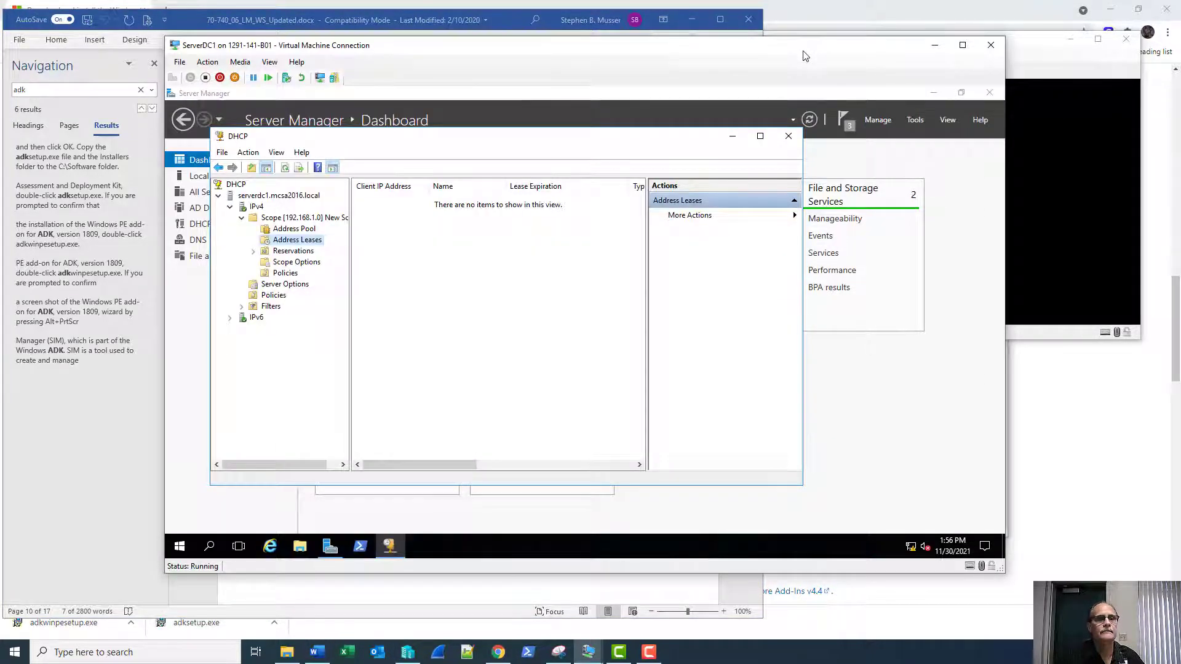
left_click(990, 45)
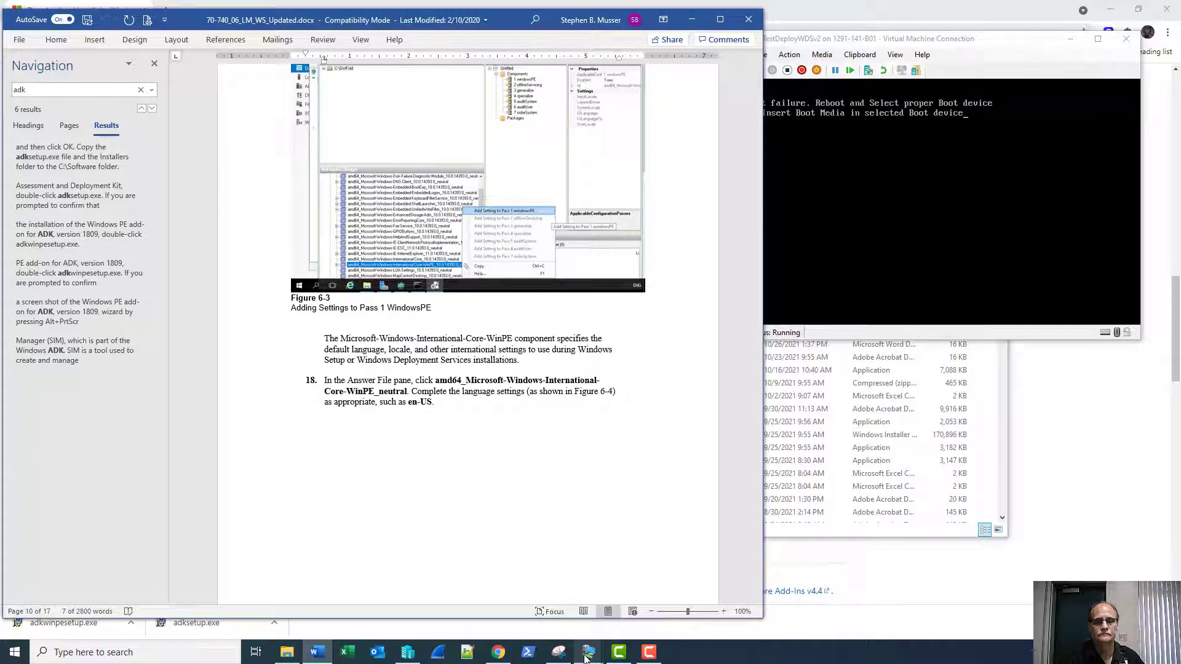
left_click(463, 615)
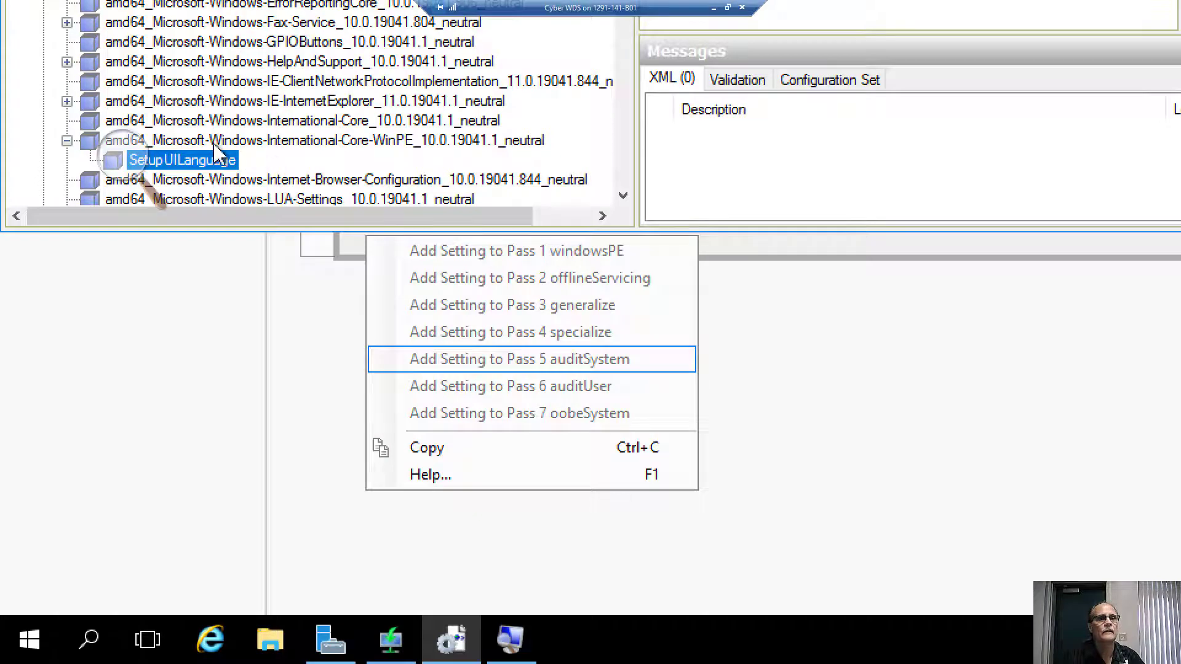
Dismiss the add-setting menu, reselect International-Core-WinPE, and return to the local desktop.
left_click(169, 163)
left_click(175, 143)
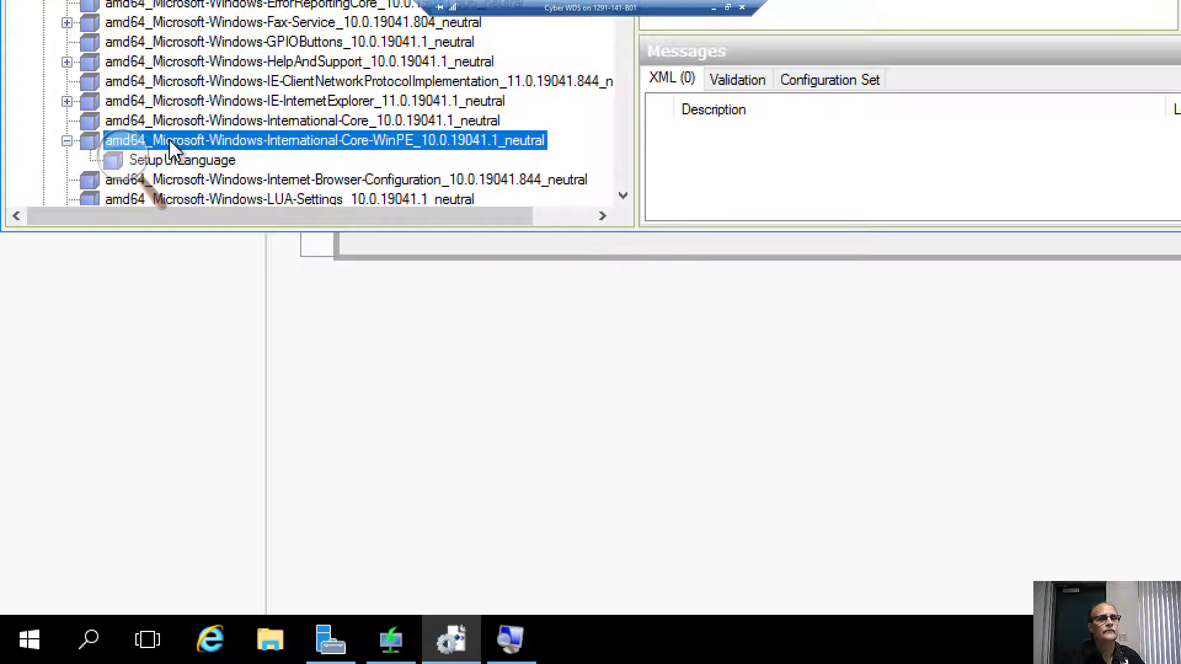
scroll(237, 145, "up", 1)
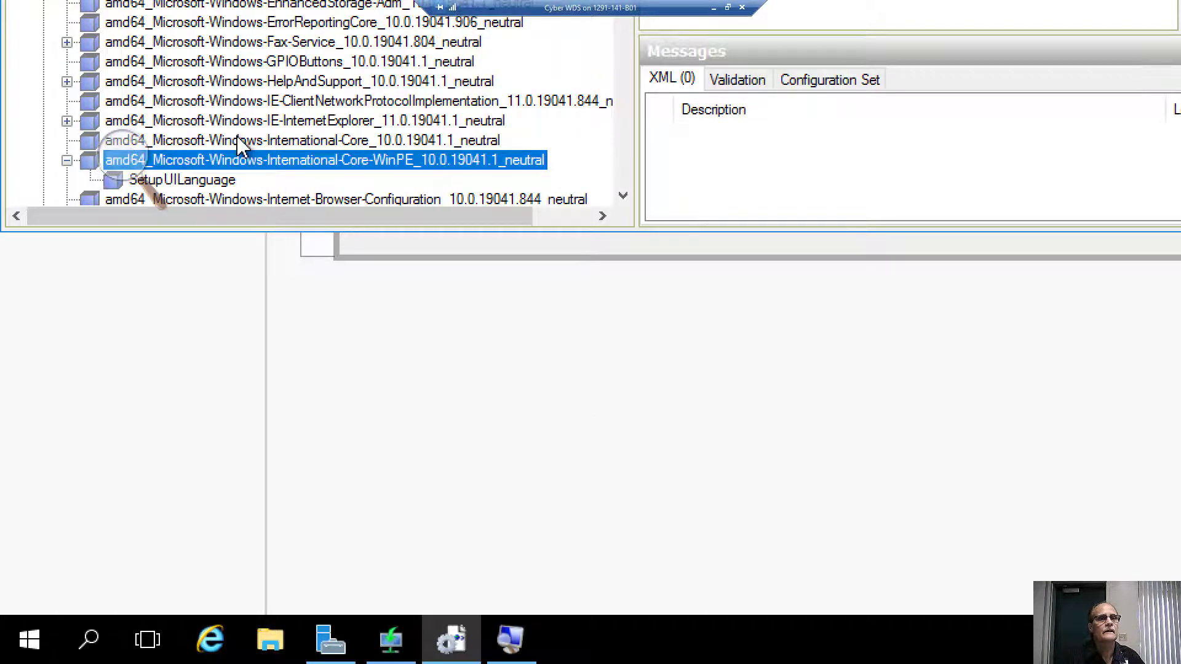
scroll(243, 145, "down", 2)
scroll(242, 146, "down", 2)
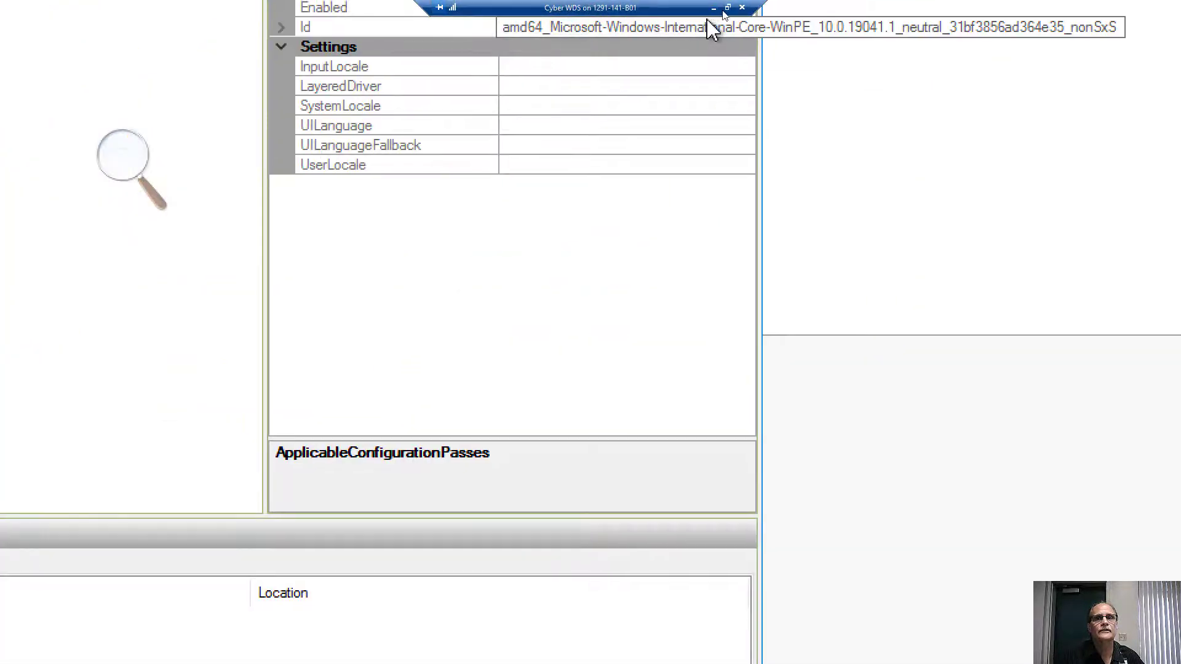
left_click(713, 7)
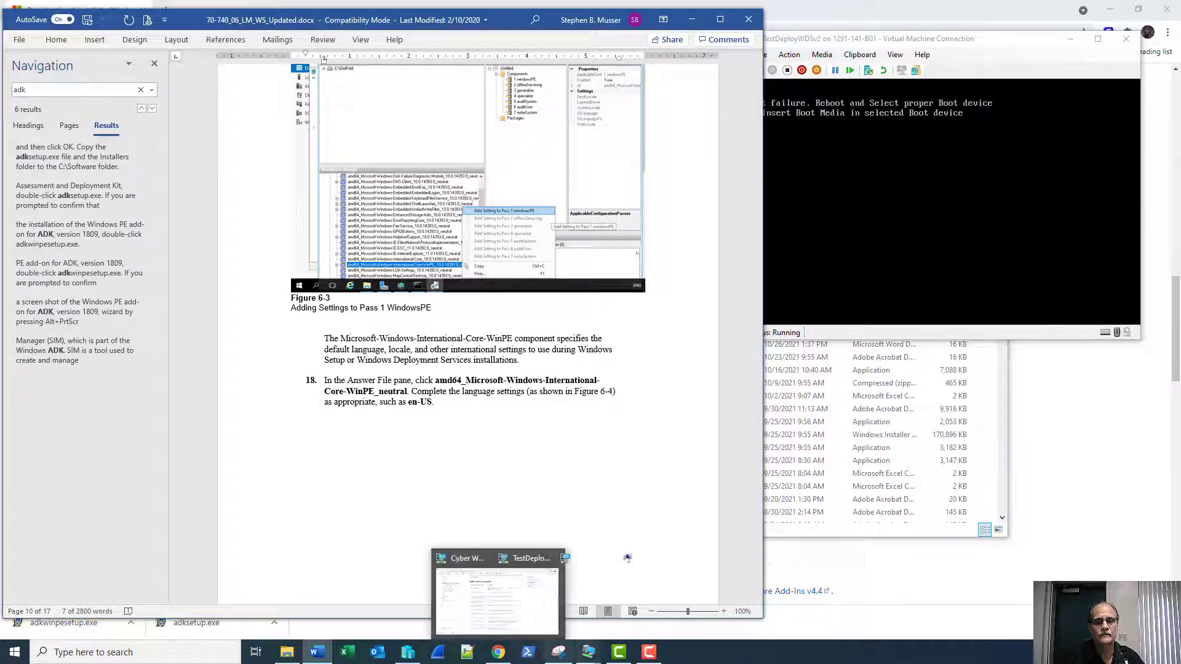
Briefly revisit the Cyber WDS VM, then go back to the Word guide and scroll up.
mouse_move(591, 657)
left_click(425, 600)
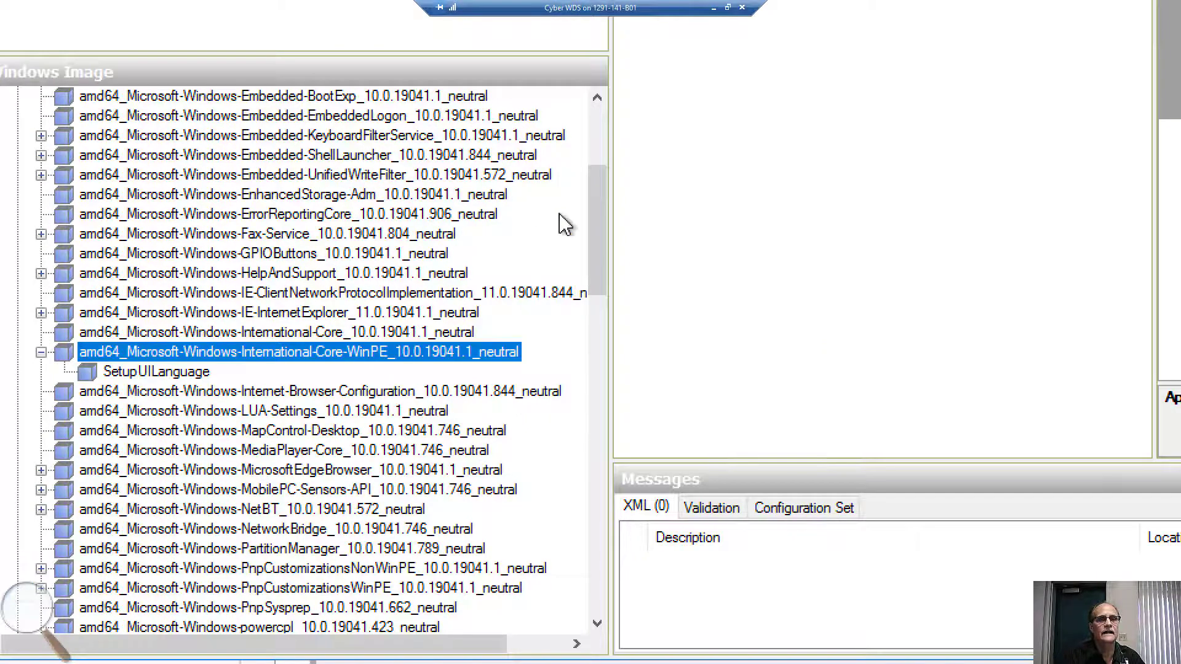
left_click_drag(596, 240, 612, 196)
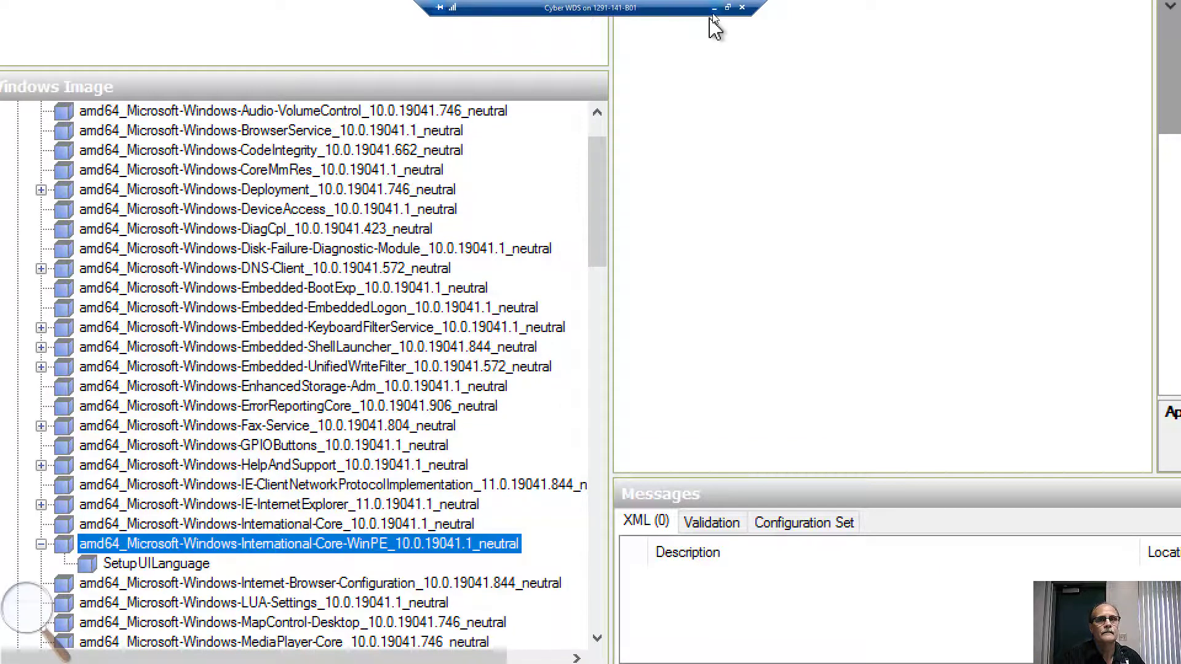
left_click(713, 8)
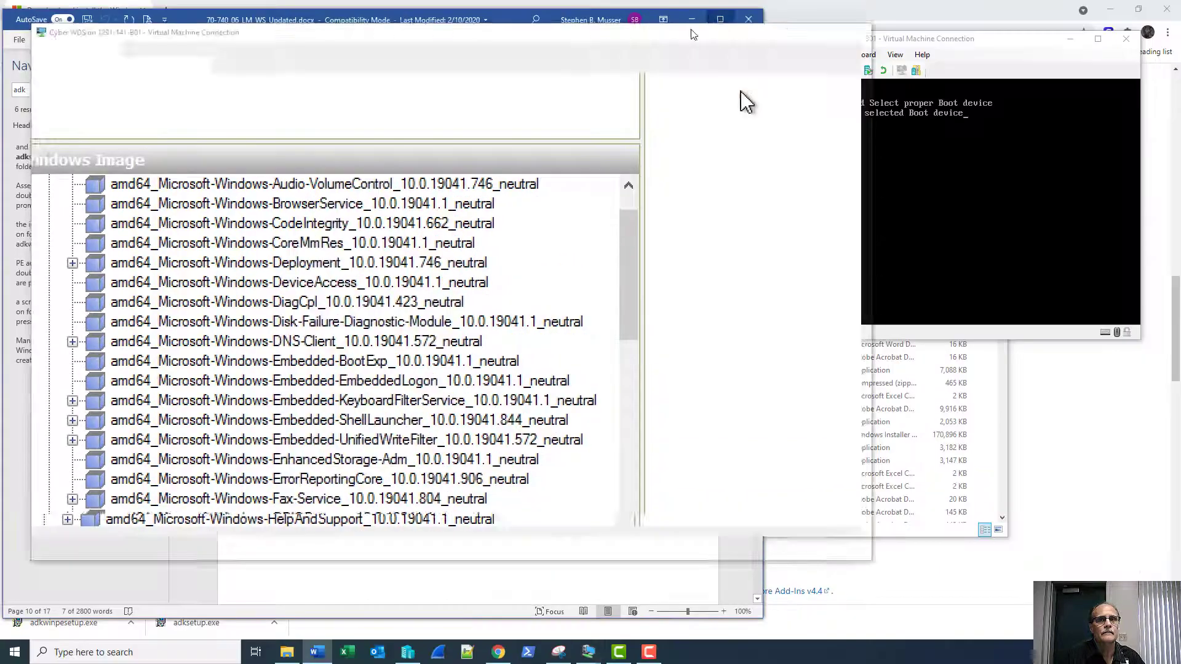
scroll(478, 389, "up", 8)
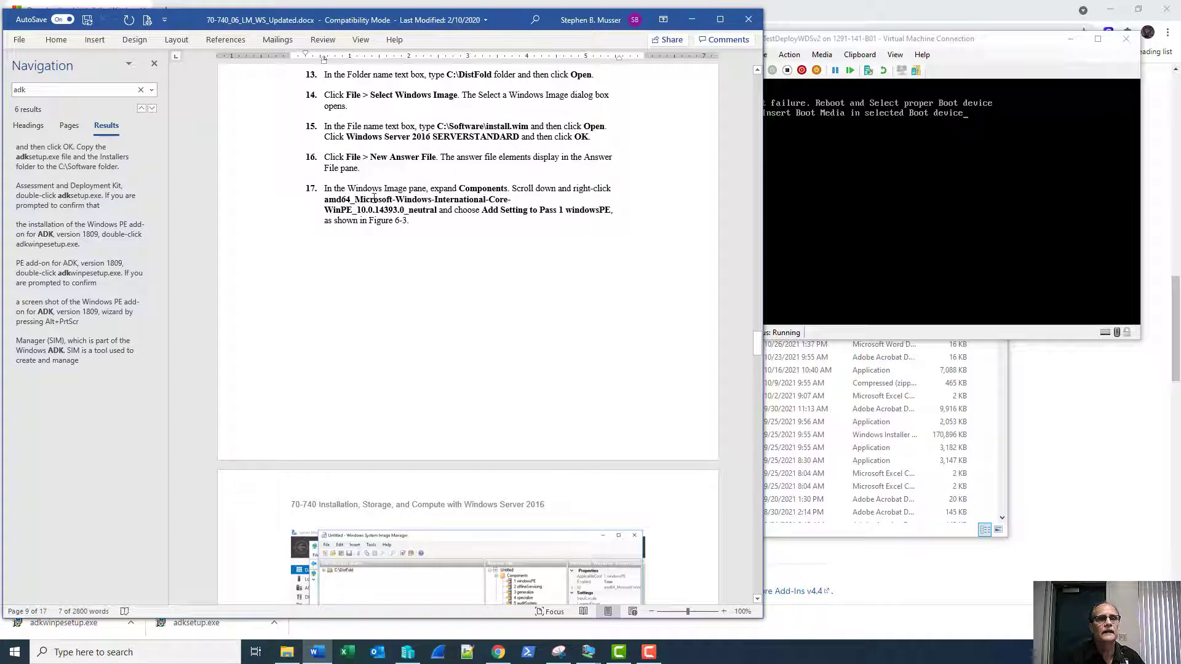
Scroll the Word guide up to steps 12–17 and bring the Cyber WDS VM back.
scroll(418, 198, "up", 1)
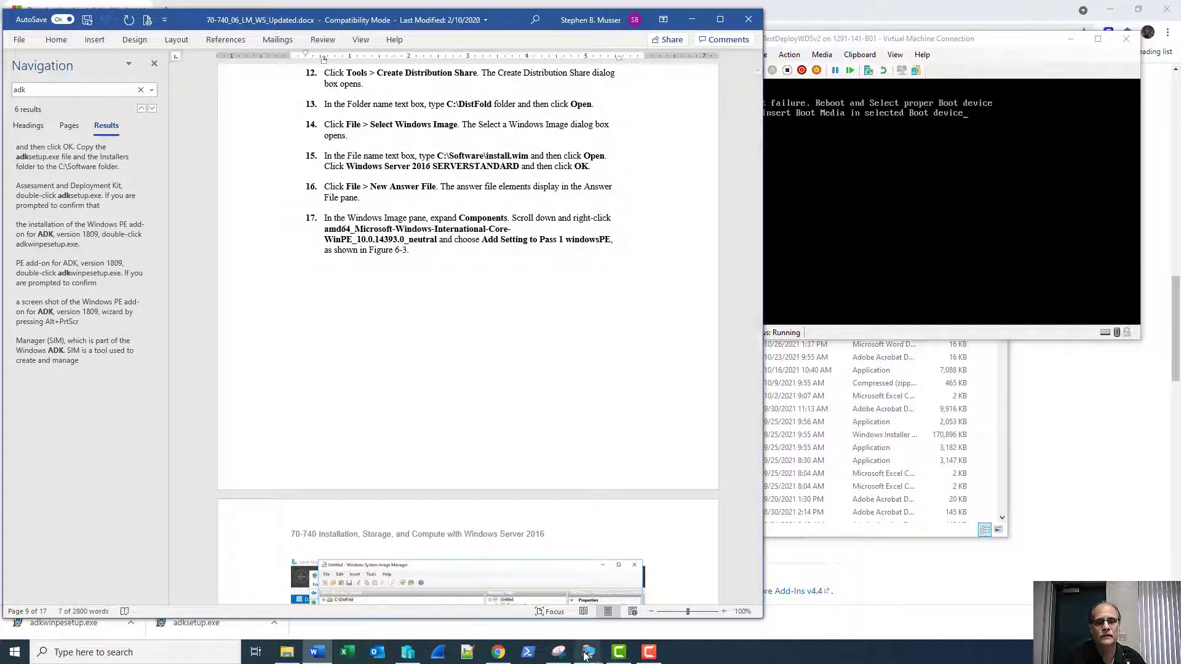
mouse_move(588, 651)
left_click(479, 625)
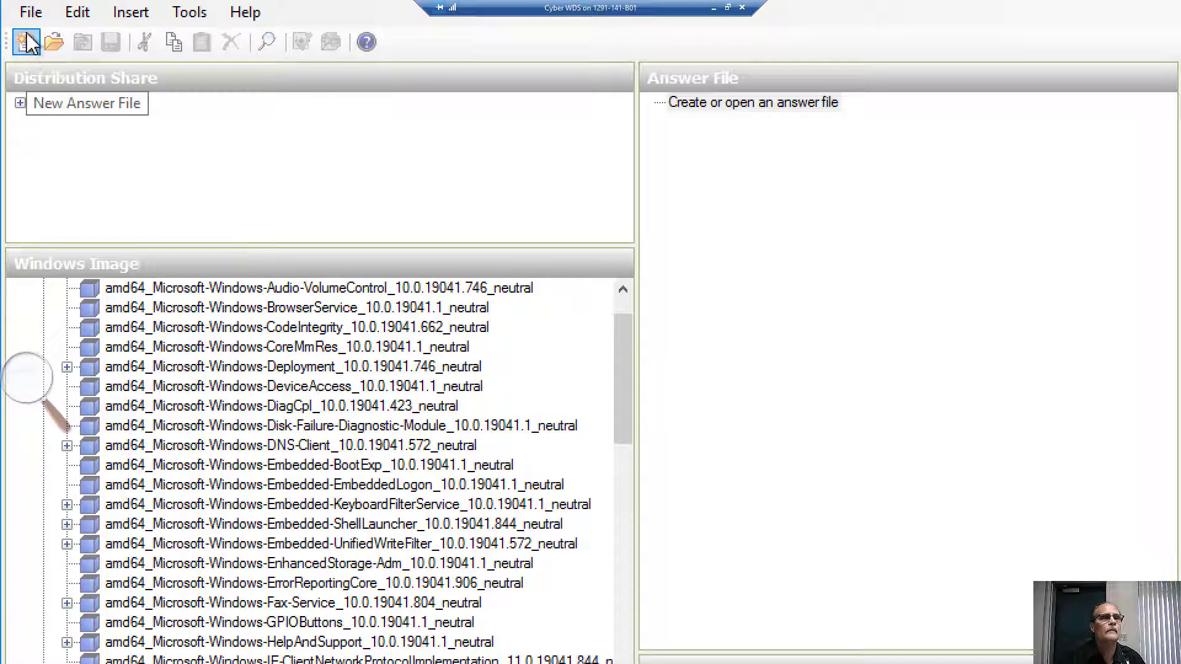
Create a new answer file and add SetupUILanguage to Pass 1 windowsPE.
left_click(30, 15)
left_click(37, 36)
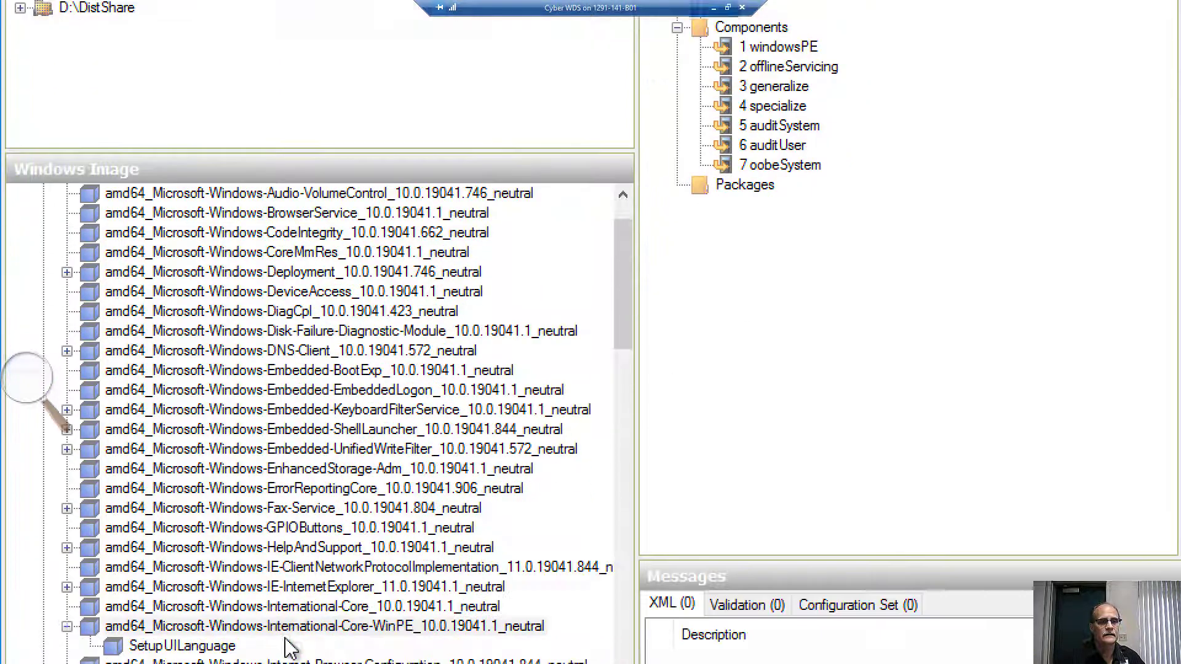
left_click(198, 275)
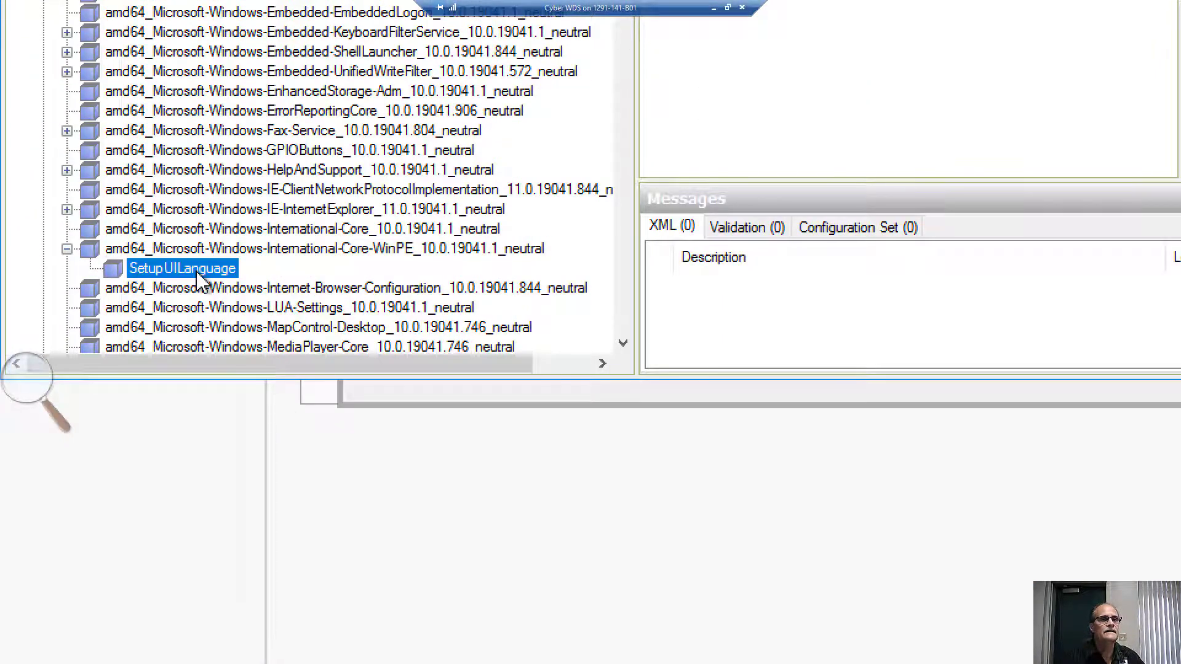
right_click(198, 273)
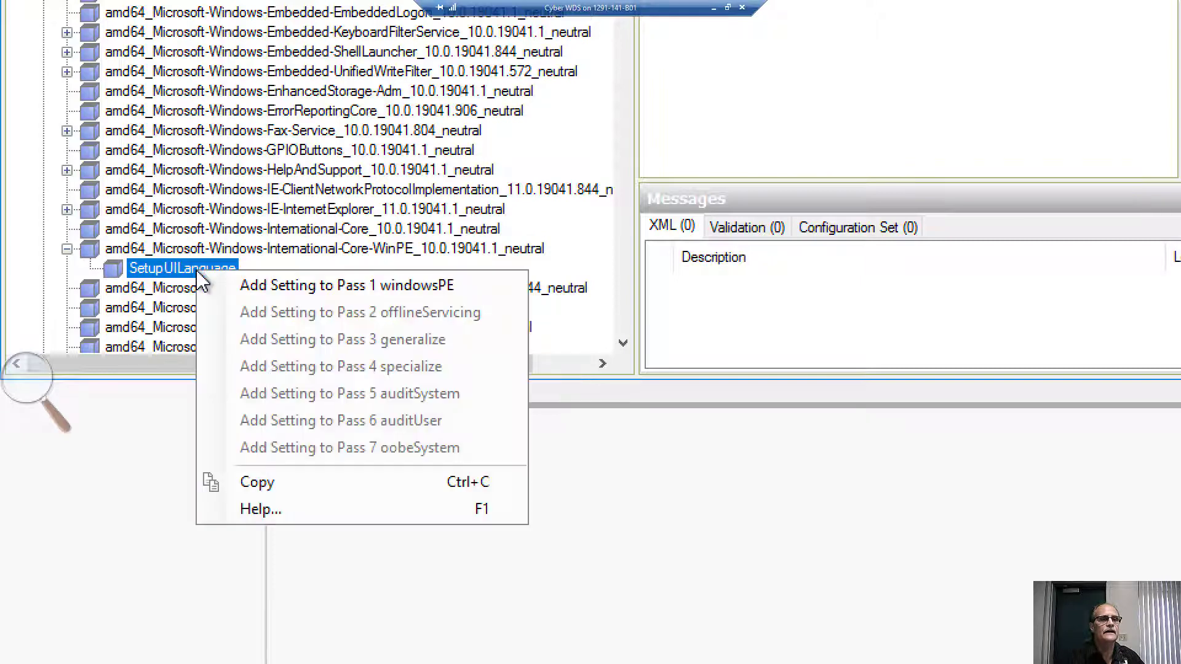
left_click(250, 292)
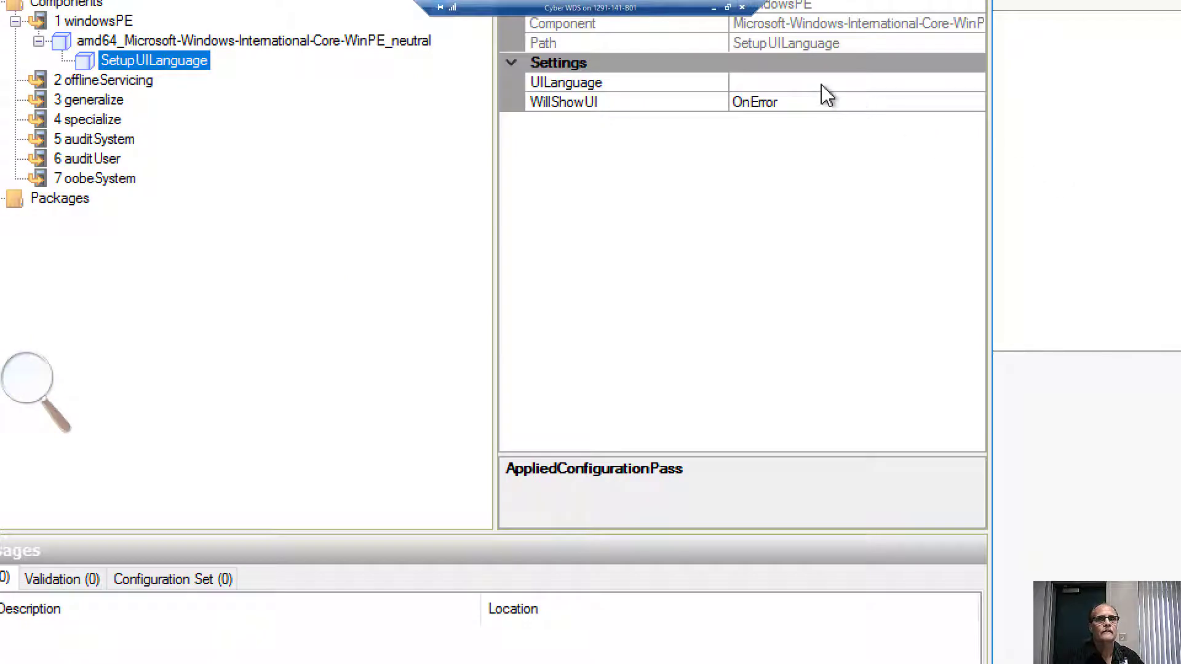
Set SetupUILanguage's UILanguage property to en-US.
left_click(822, 83)
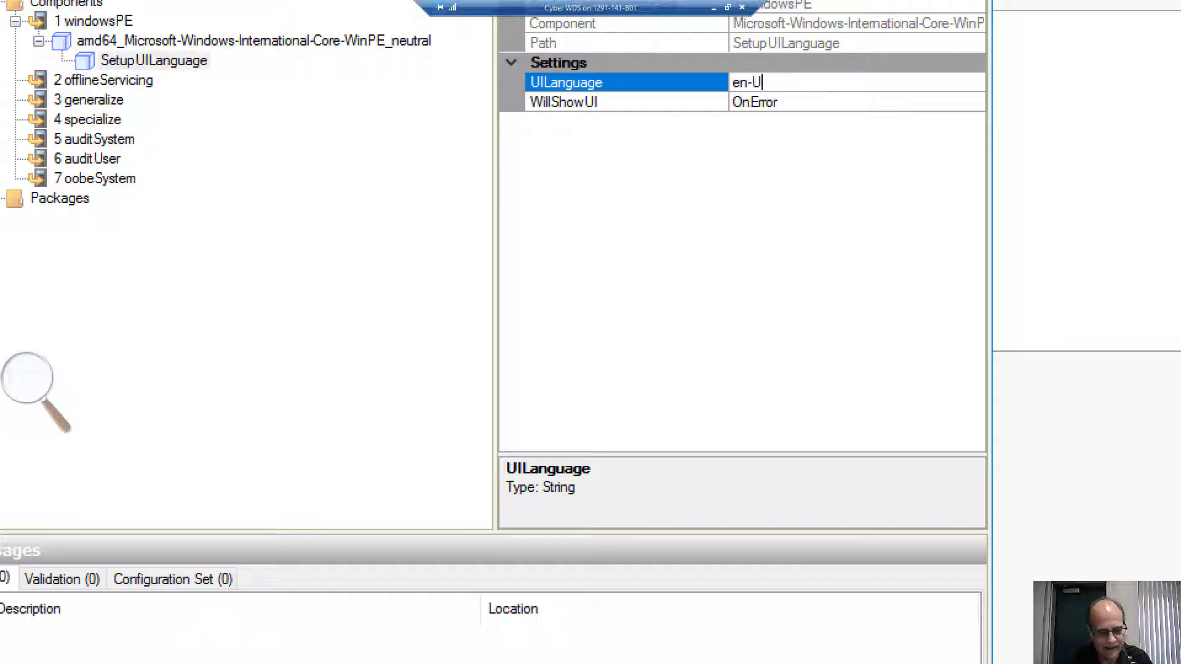
type("en-US")
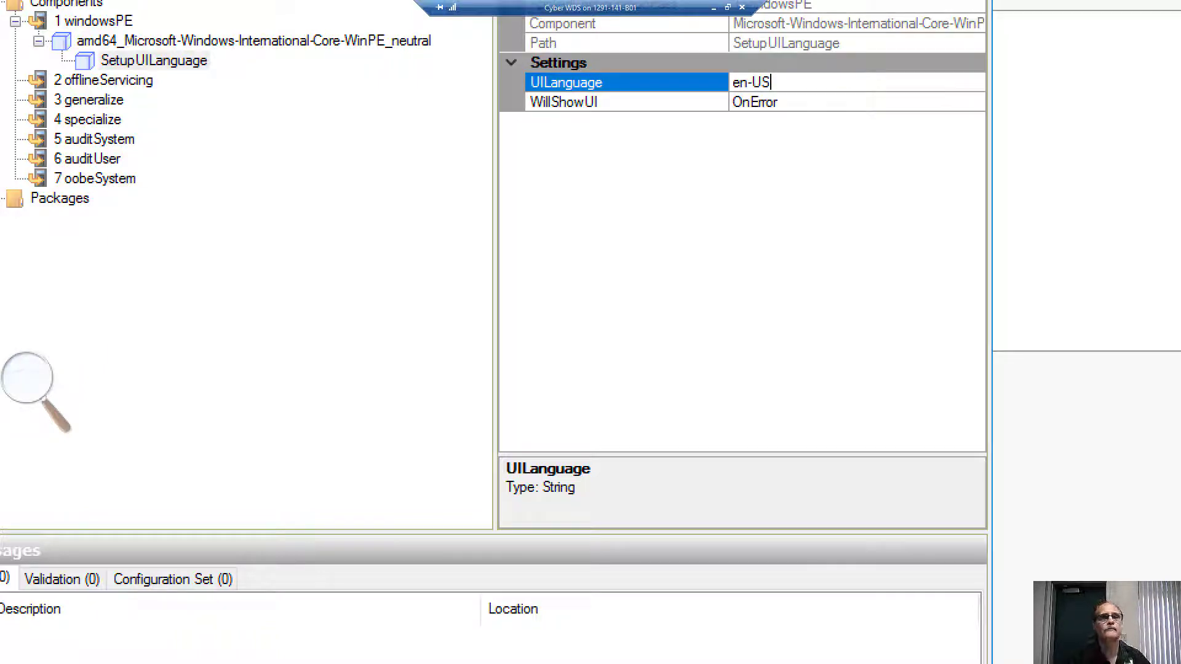
key("Return")
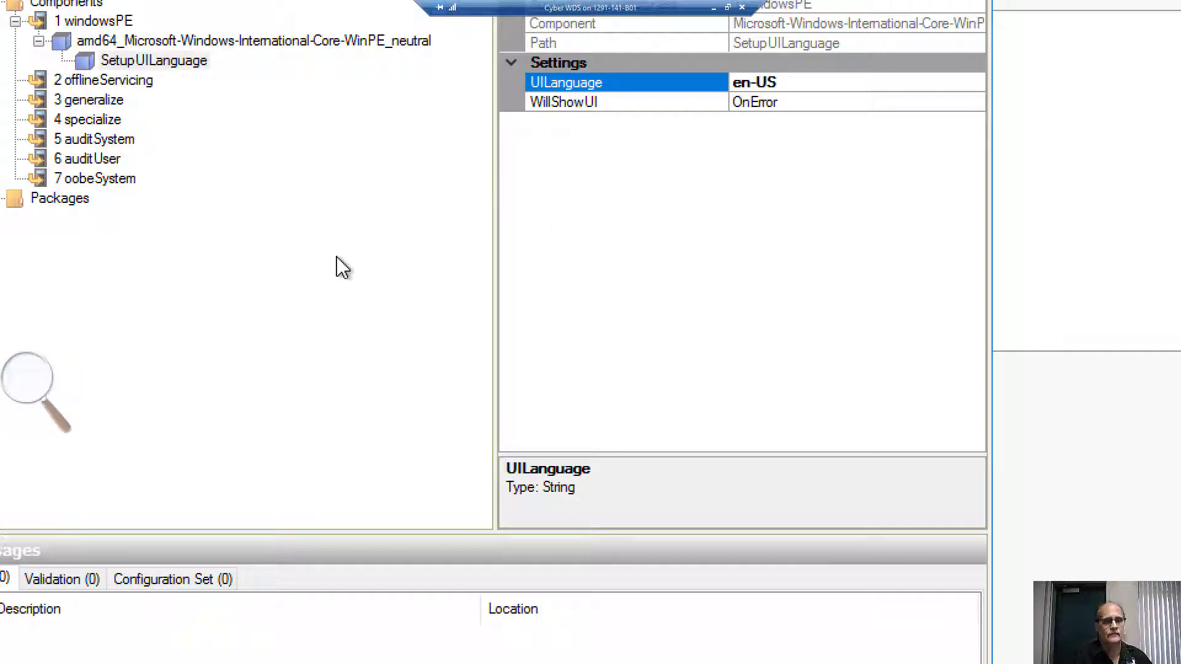
left_click(34, 384)
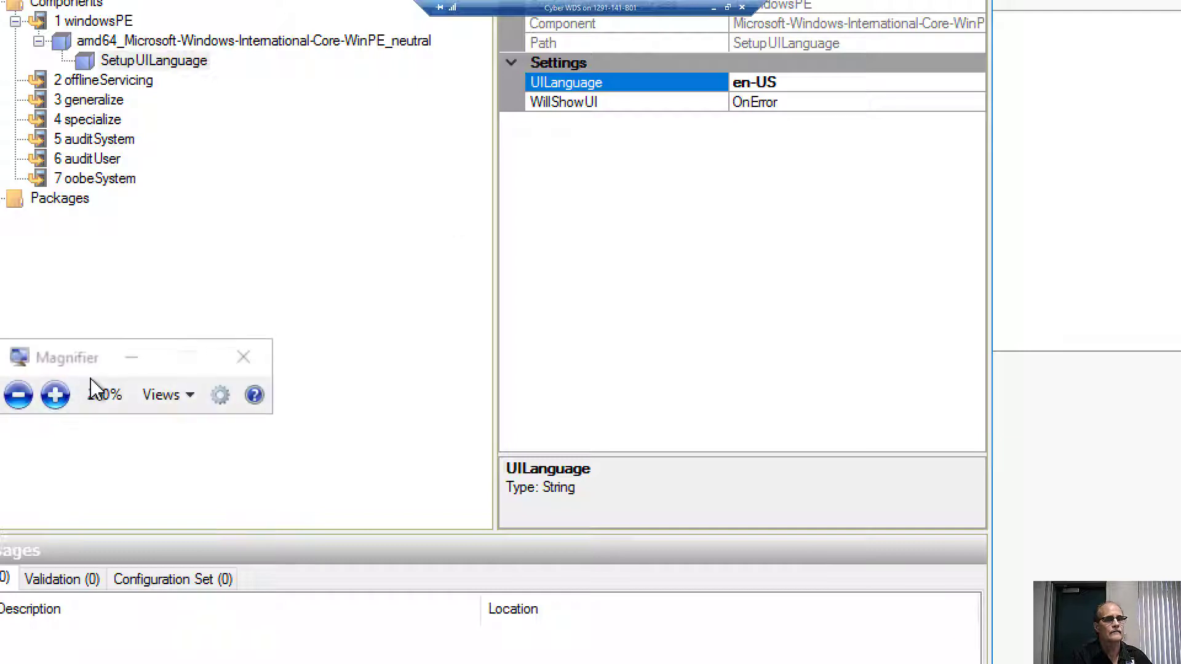
Take the VM out of full screen and arrange Image Manager, the VM and the Word guide side by side.
left_click(241, 361)
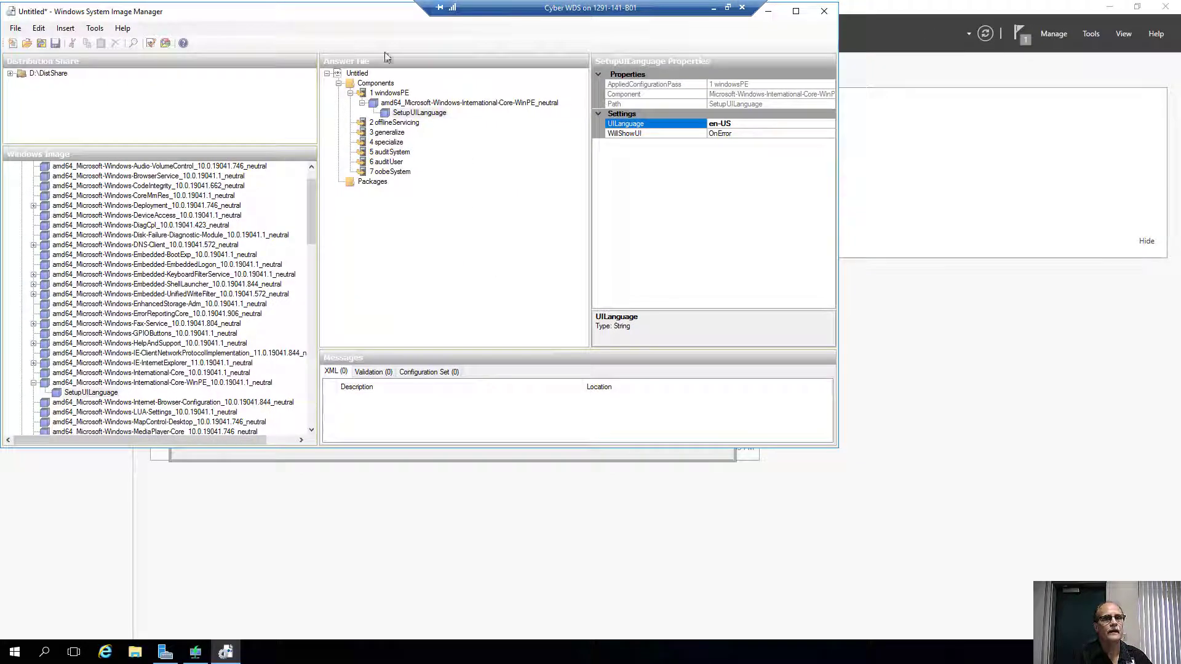
left_click_drag(366, 16, 506, 97)
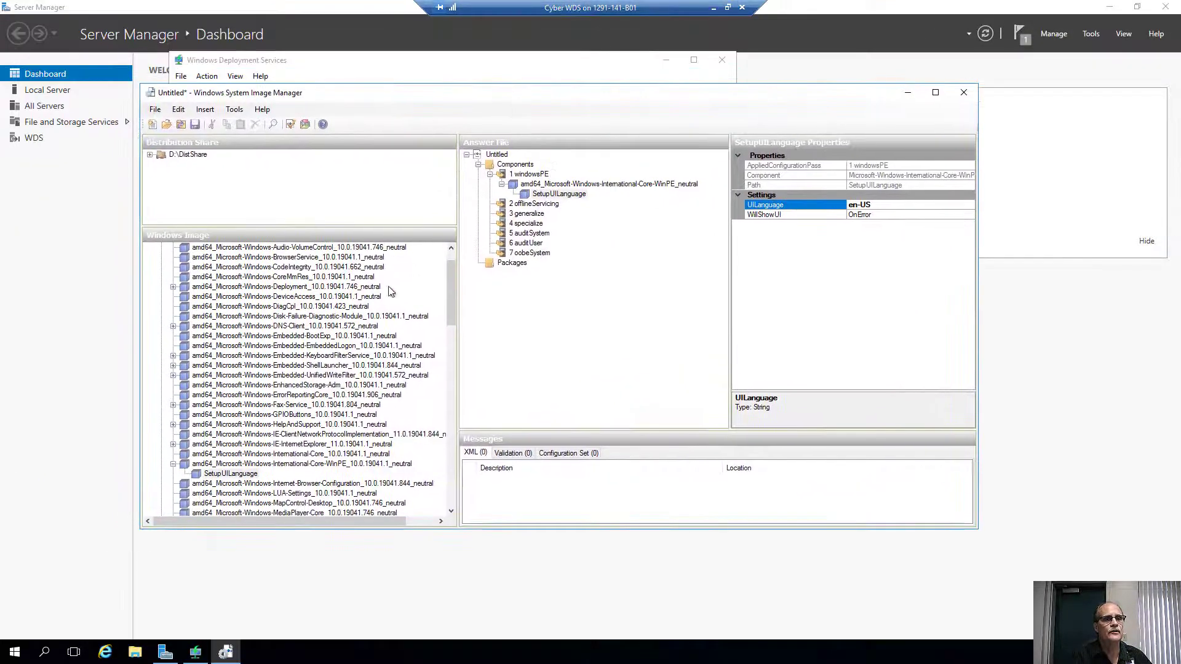
left_click(727, 7)
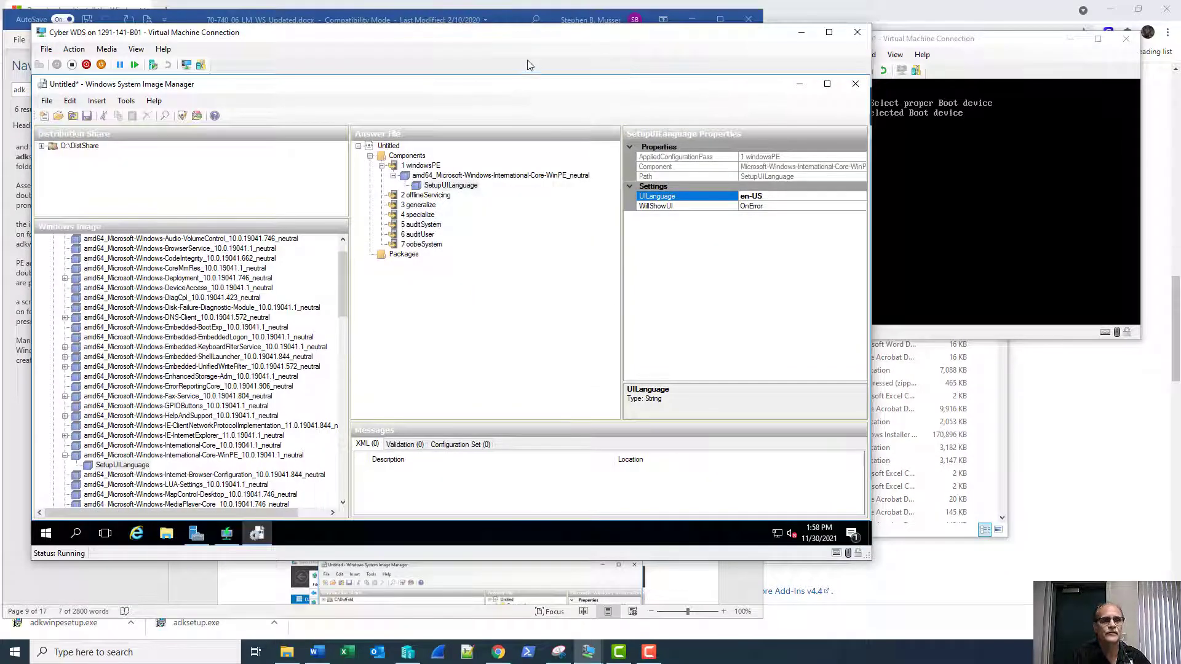
left_click_drag(534, 38, 826, 71)
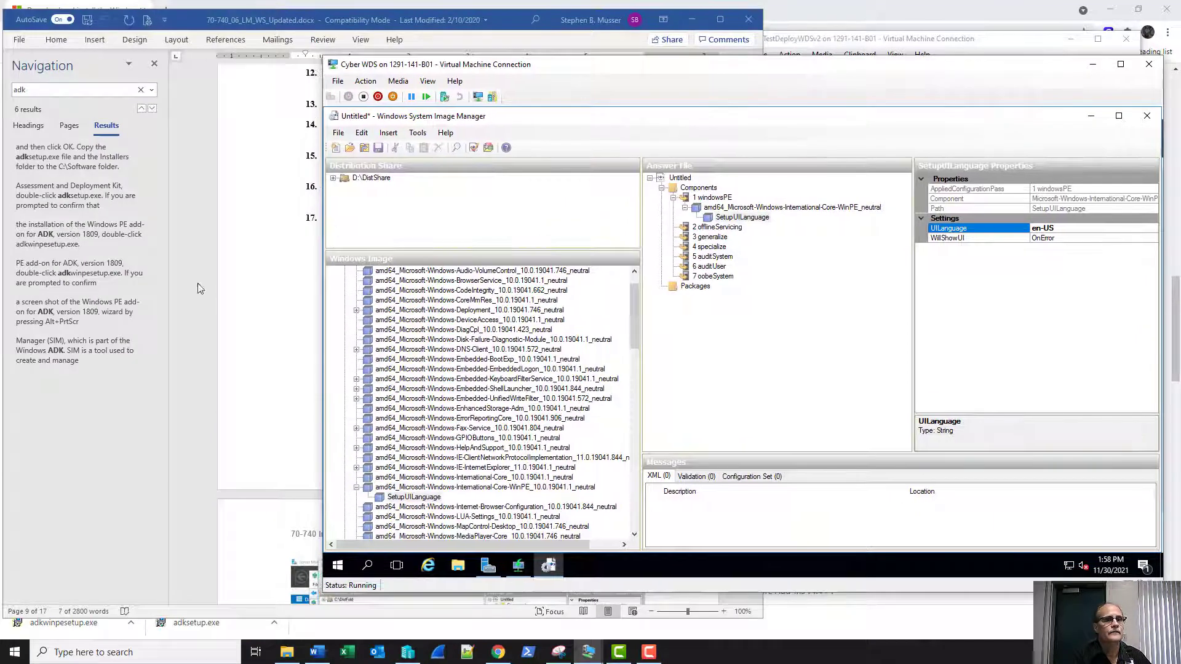
left_click(251, 303)
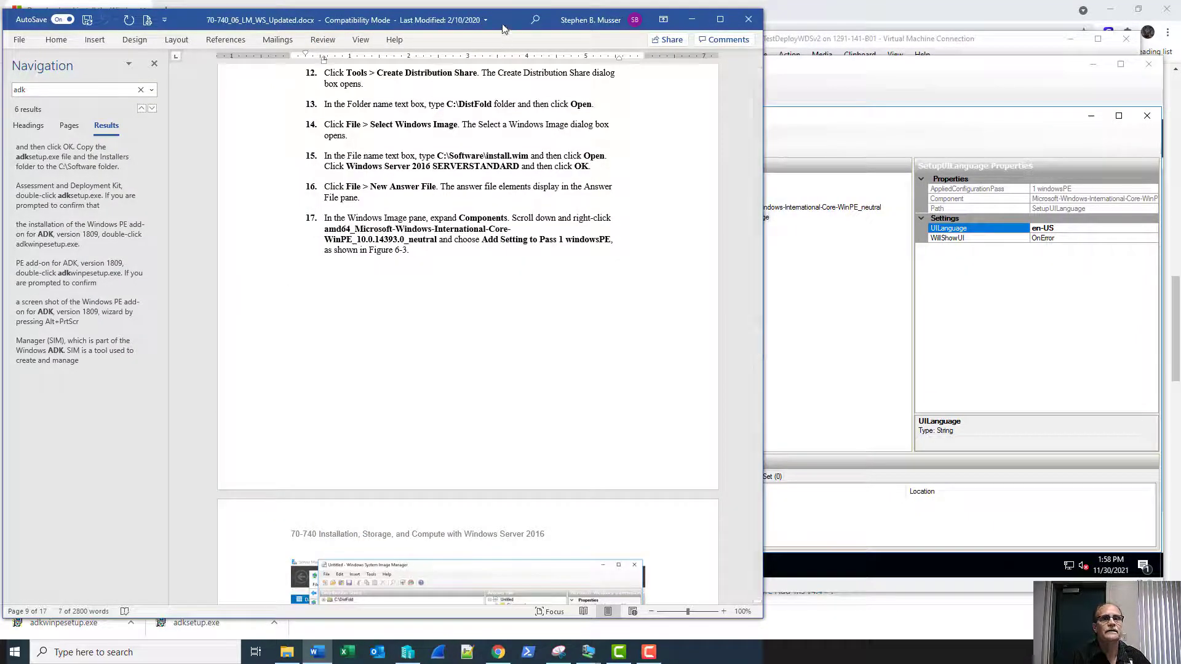
left_click_drag(503, 31, 270, 44)
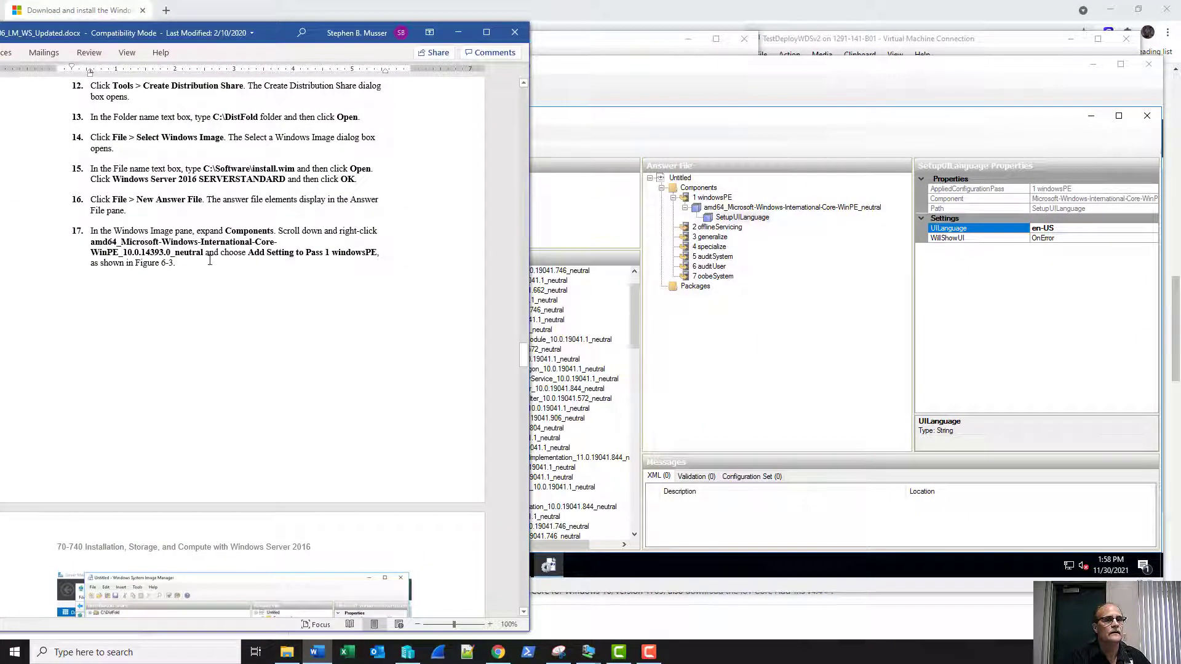
Read the Word lab guide down to Figure 6-4 and steps 19–23, then return to the answer file.
scroll(274, 265, "down", 7)
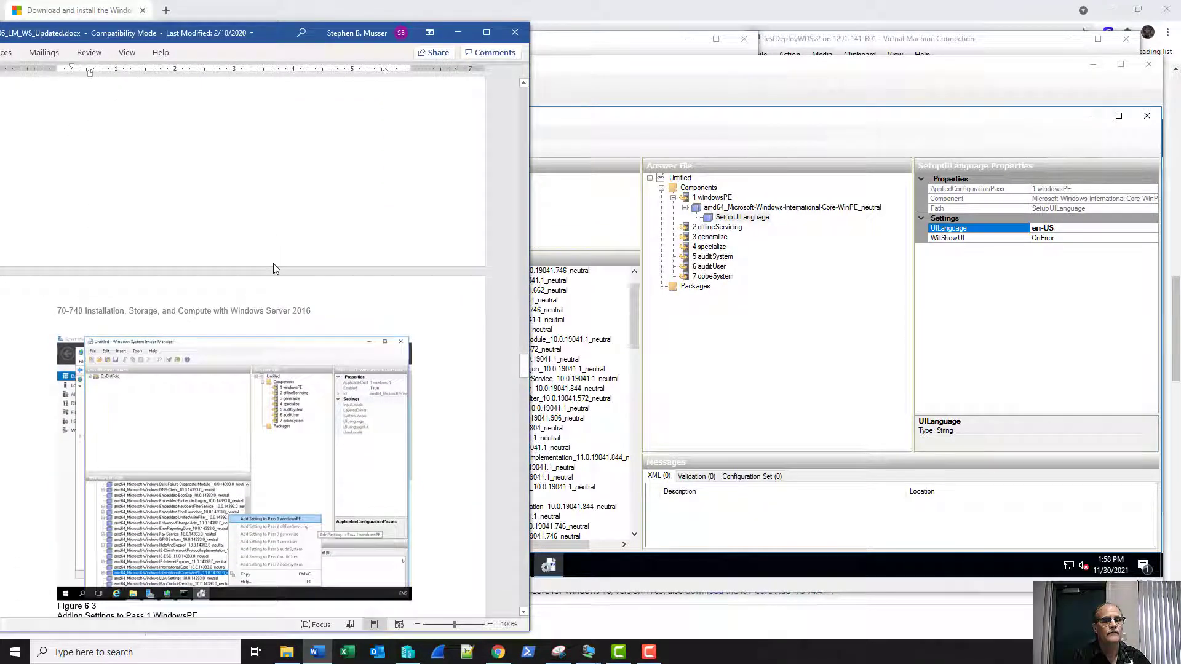
scroll(275, 266, "down", 1)
scroll(274, 258, "up", 4)
scroll(275, 256, "up", 2)
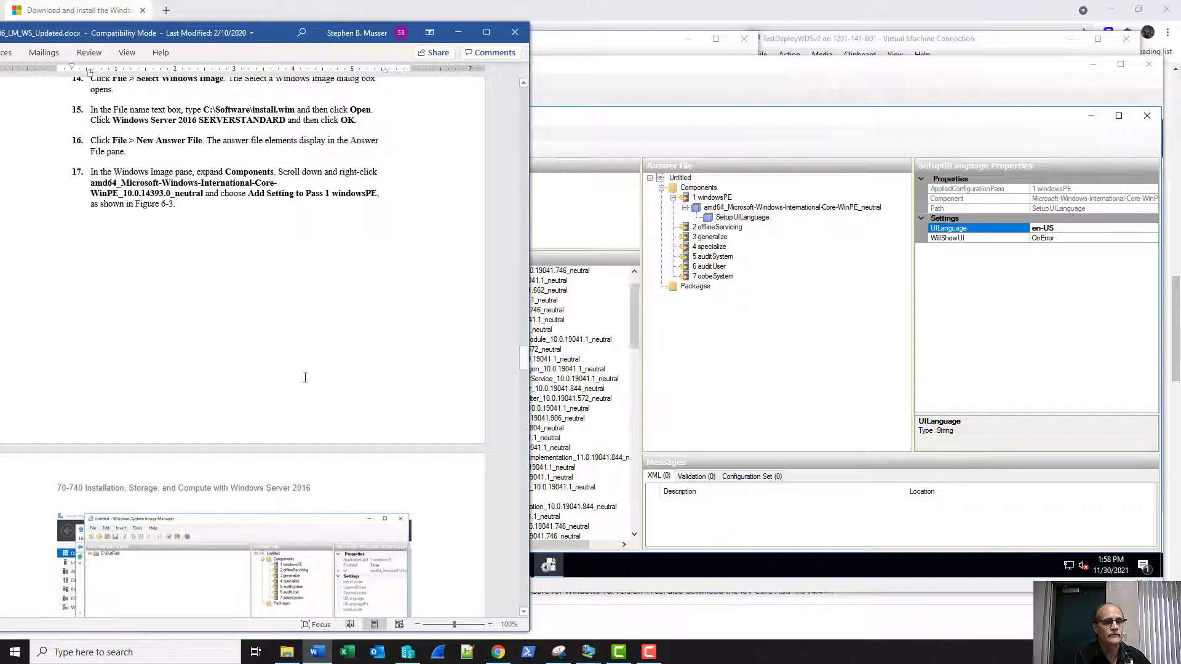
scroll(306, 375, "down", 3)
scroll(310, 373, "down", 6)
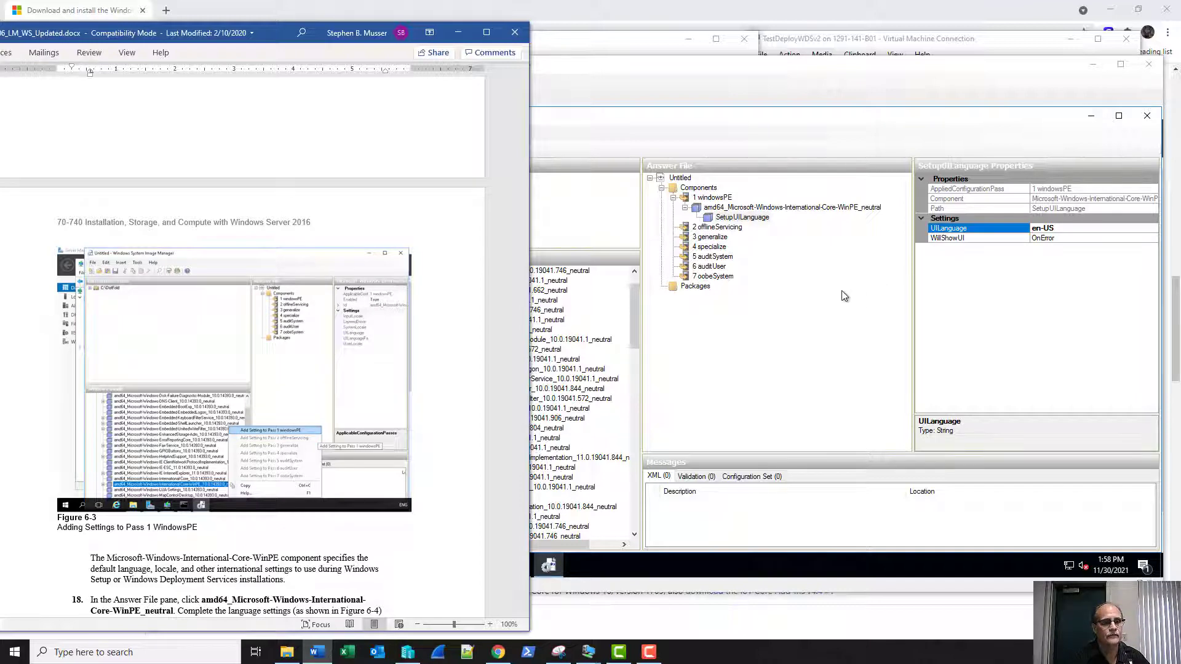
scroll(313, 295, "down", 6)
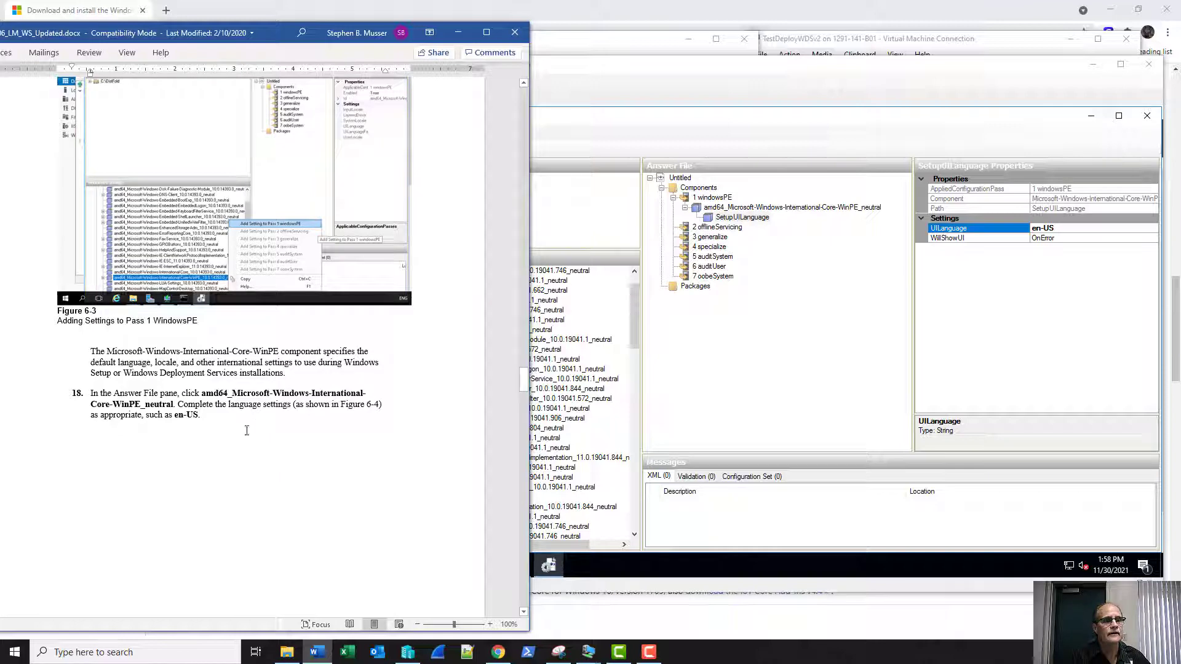
scroll(265, 421, "down", 4)
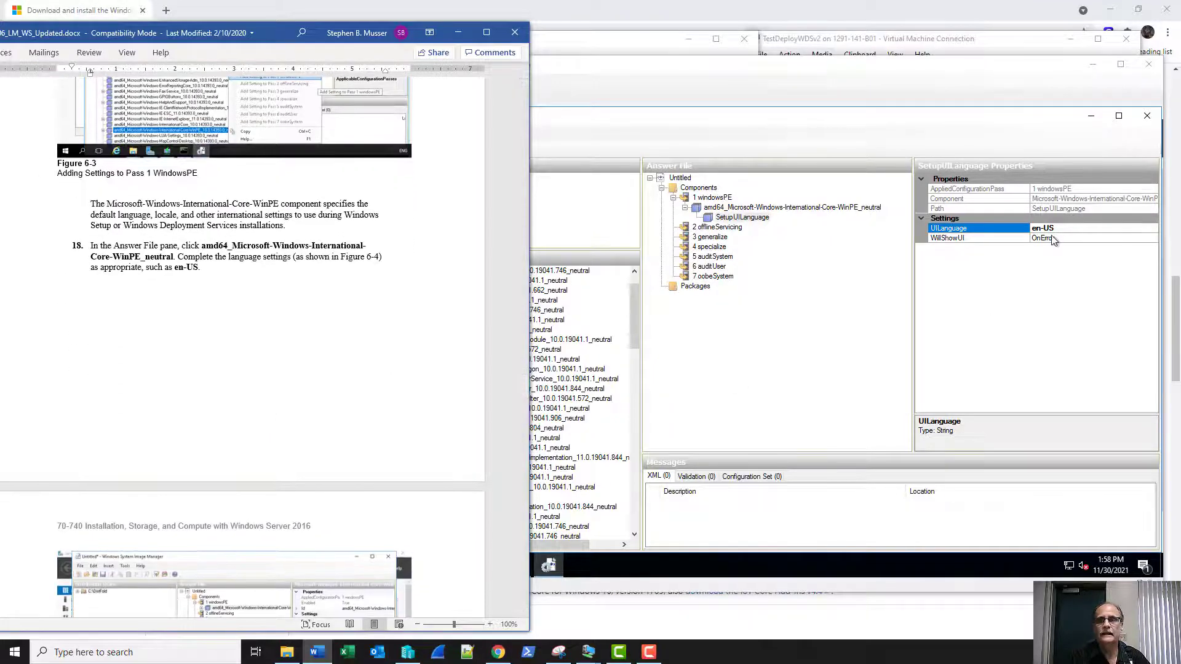
scroll(289, 351, "down", 8)
scroll(292, 343, "down", 5)
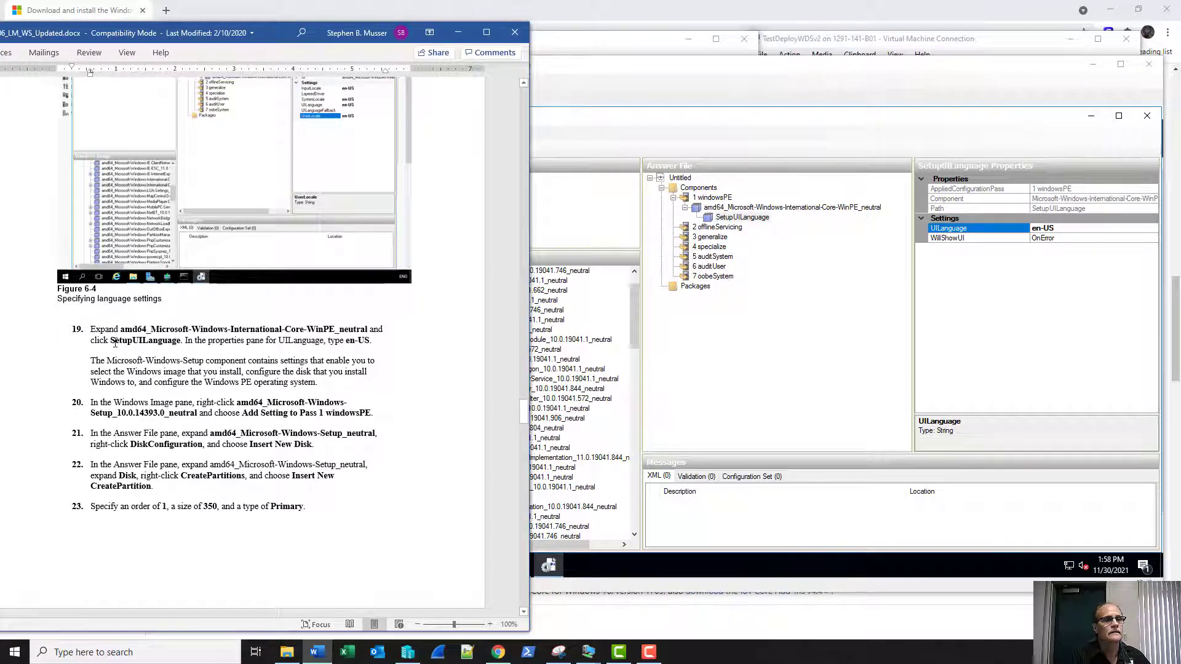
left_click(749, 220)
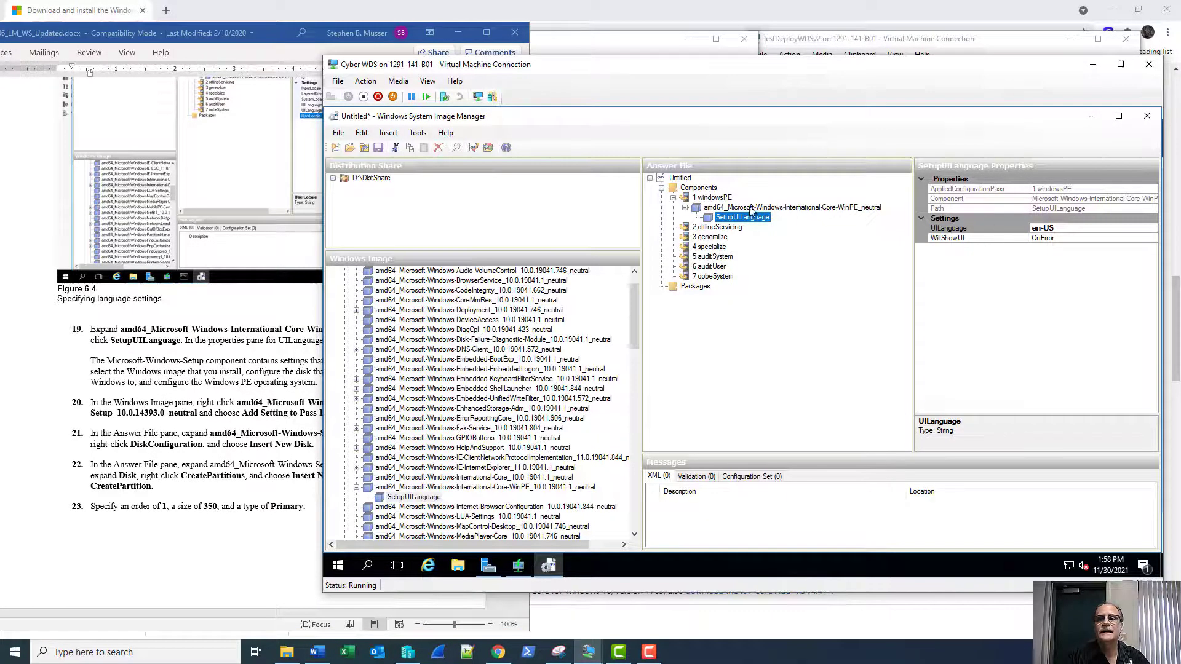
Set InputLocale, SystemLocale, UILanguage and UserLocale to en-US in amd64_Microsoft-Windows-International-Core-WinPE_neutral.
left_click(750, 209)
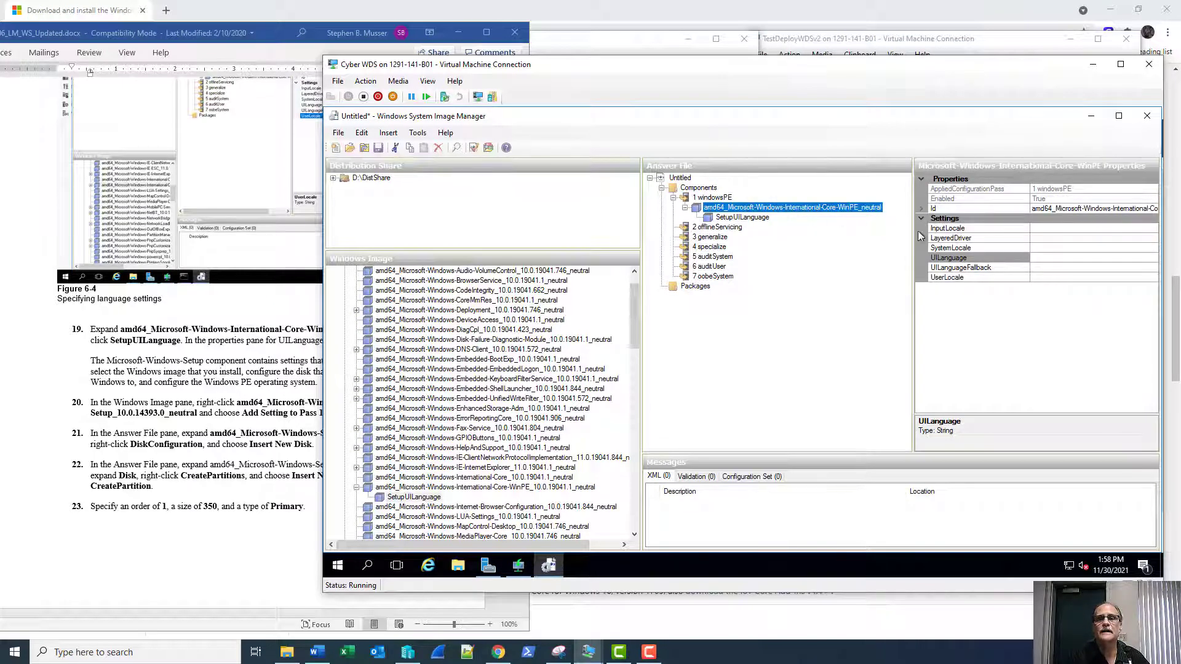
left_click(1049, 229)
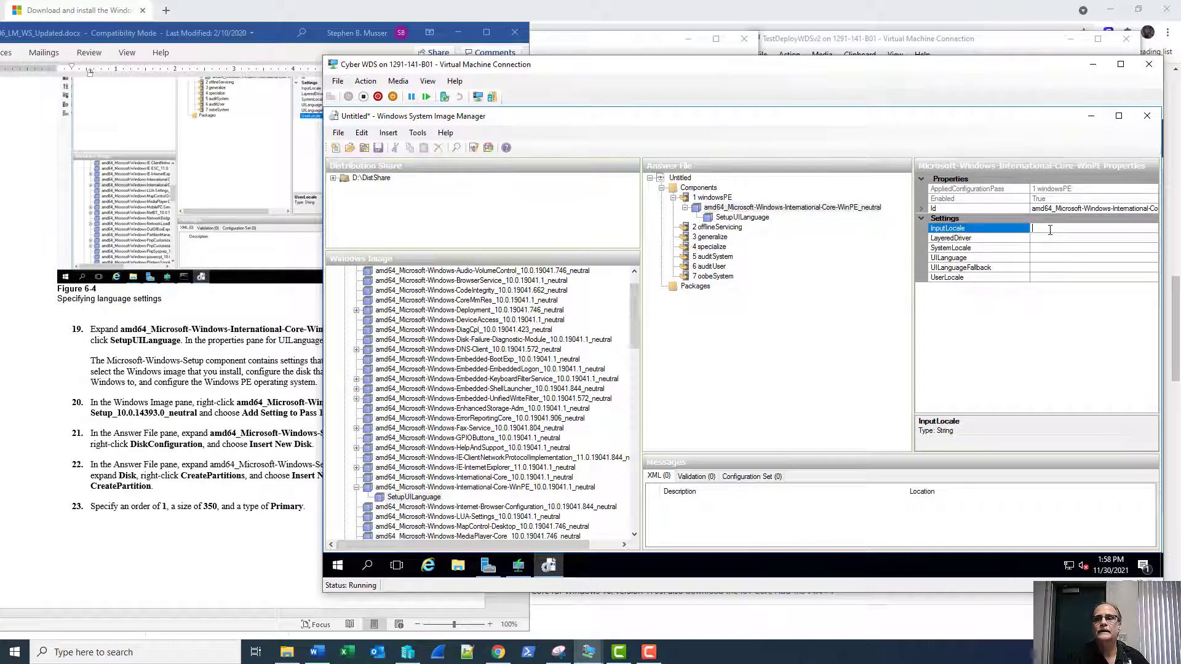
type("en")
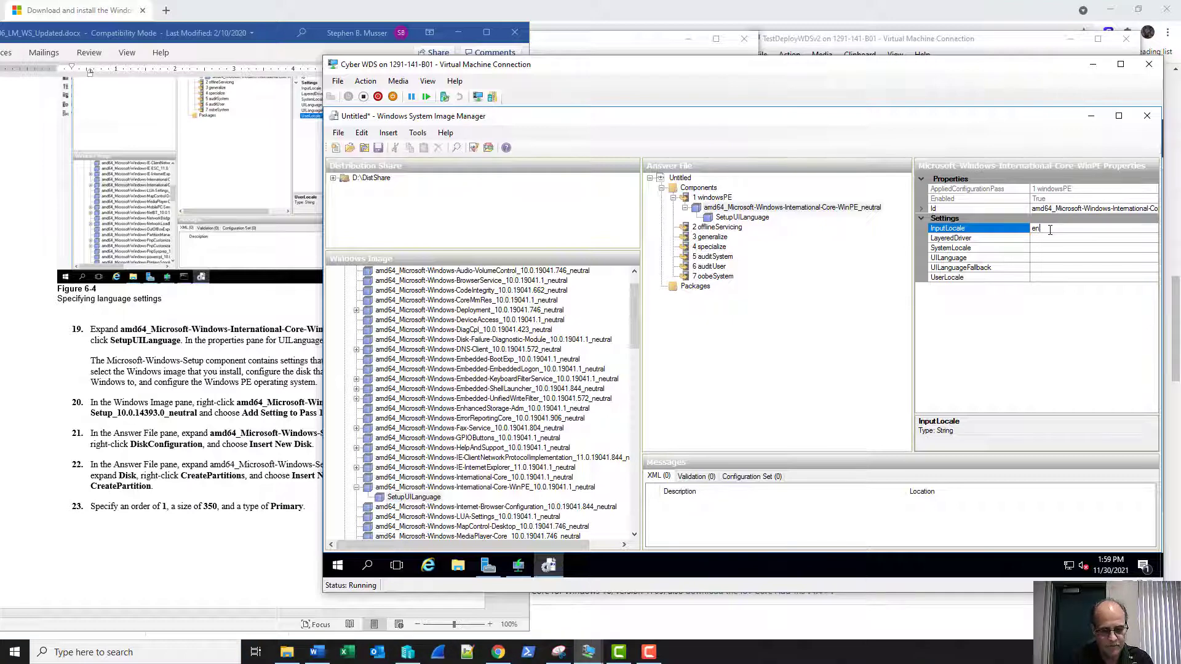
type("-US")
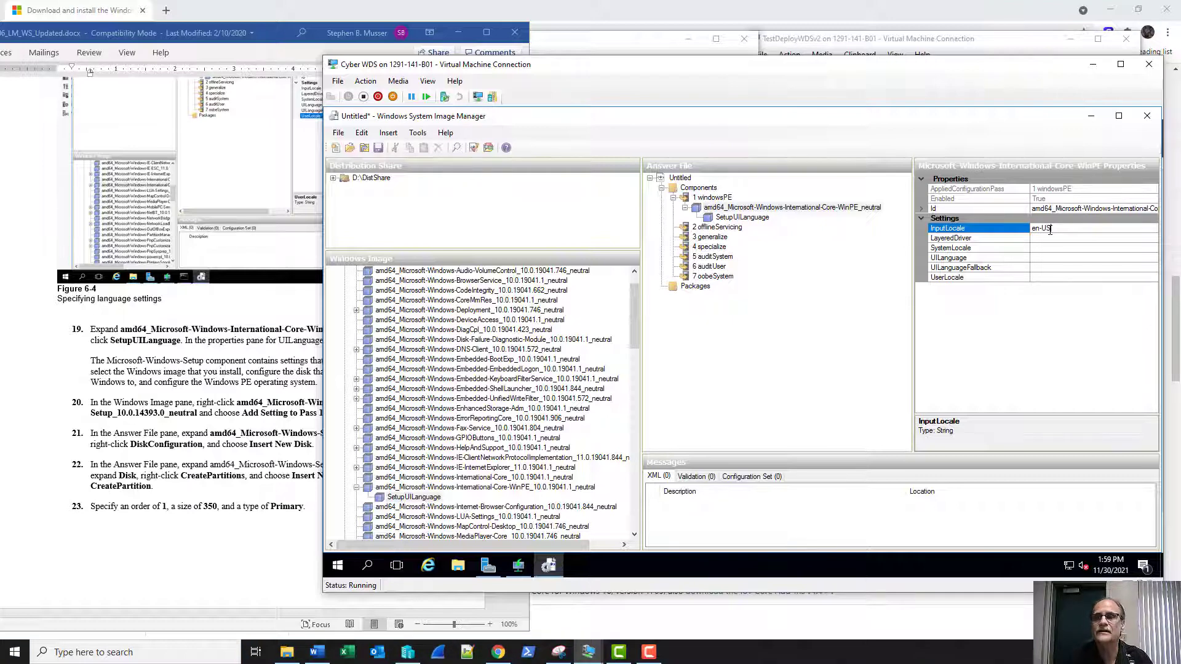
left_click(1085, 247)
type("en")
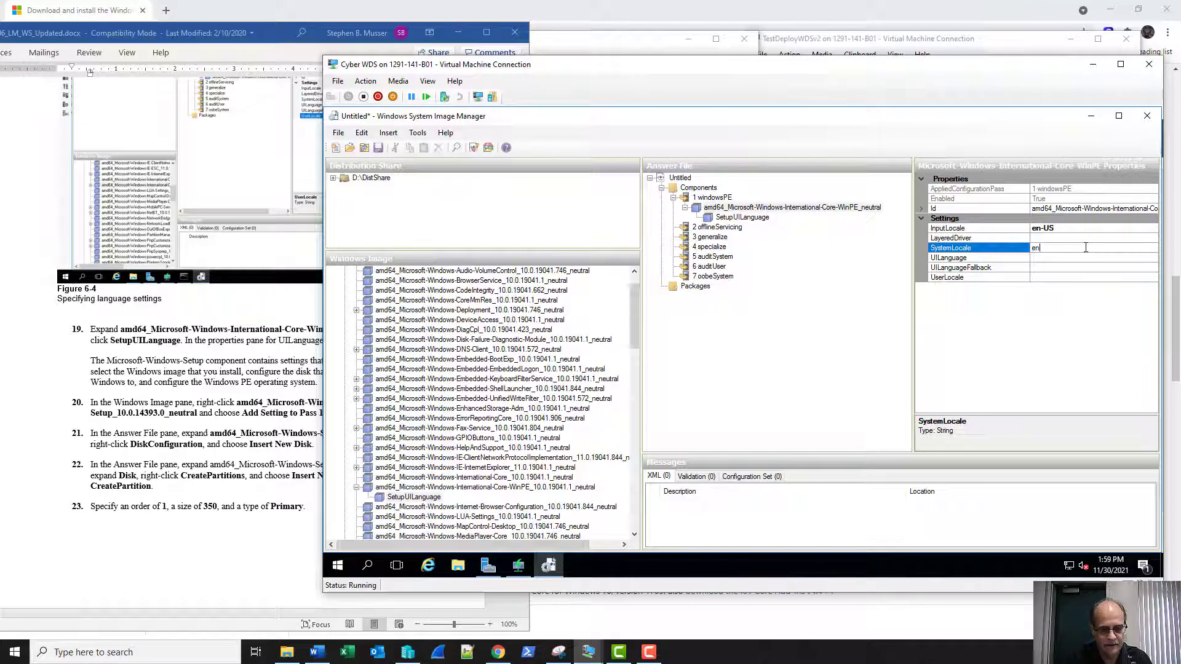
type("-US")
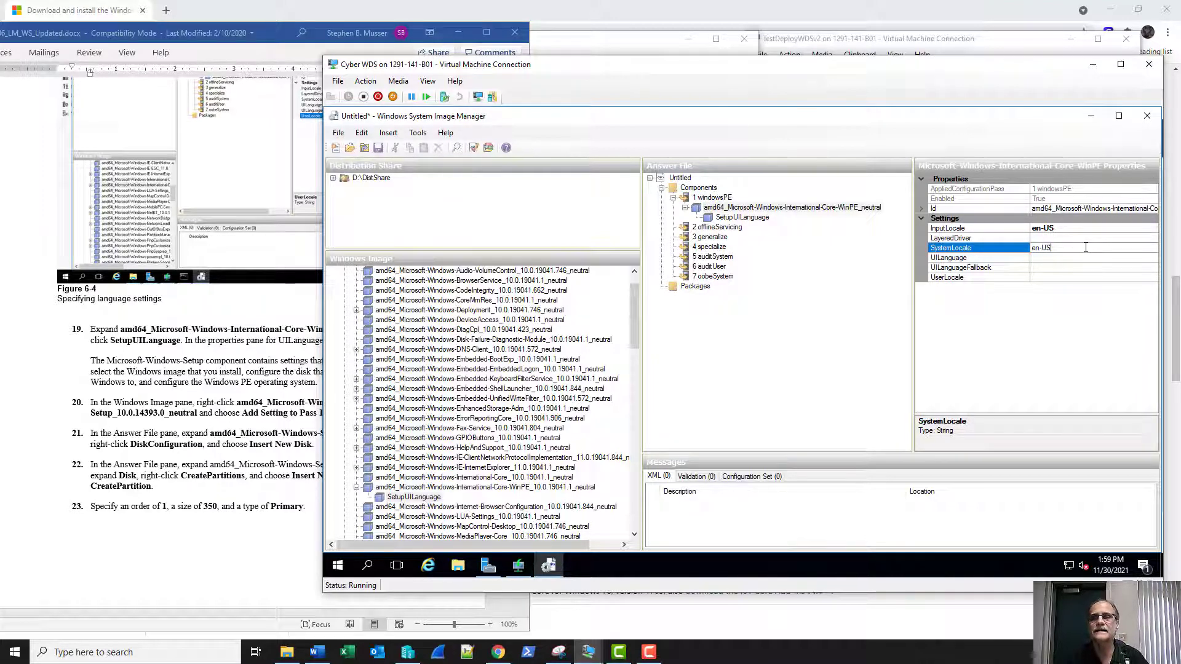
left_click(1044, 259)
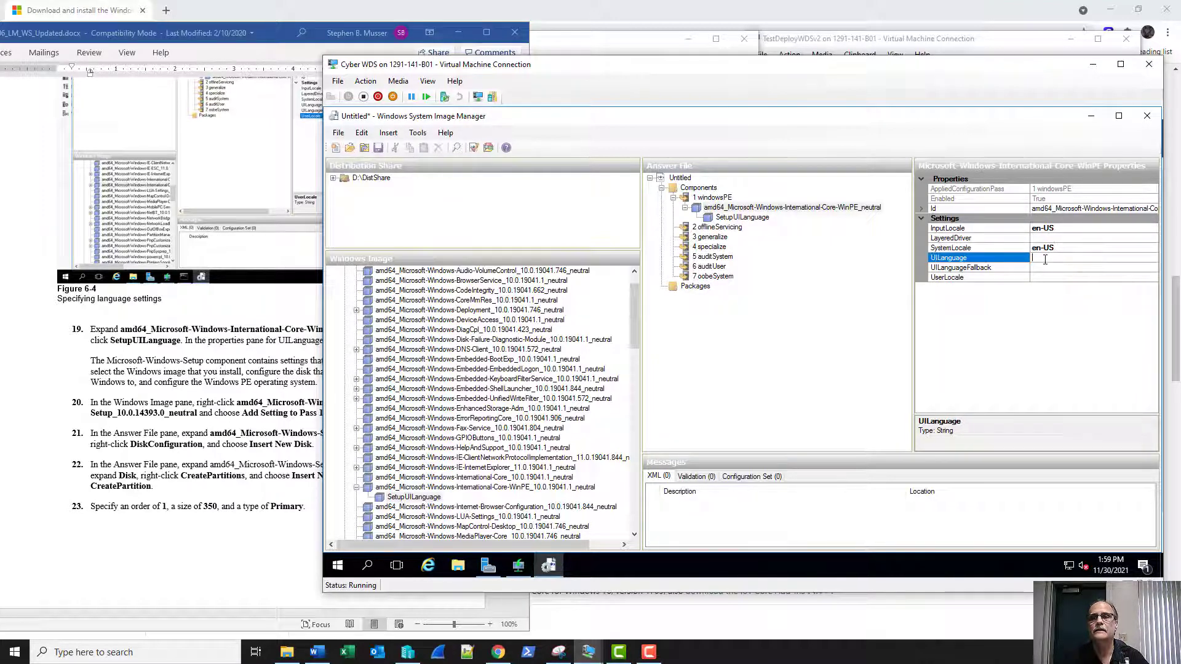
type("en-")
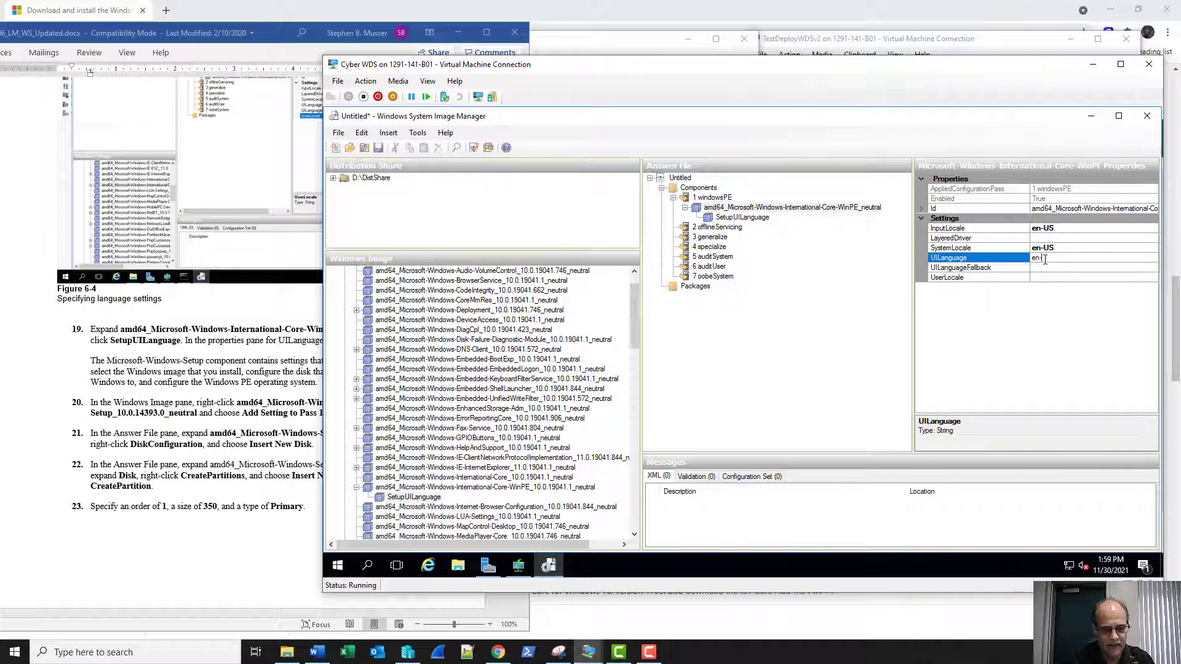
type("US")
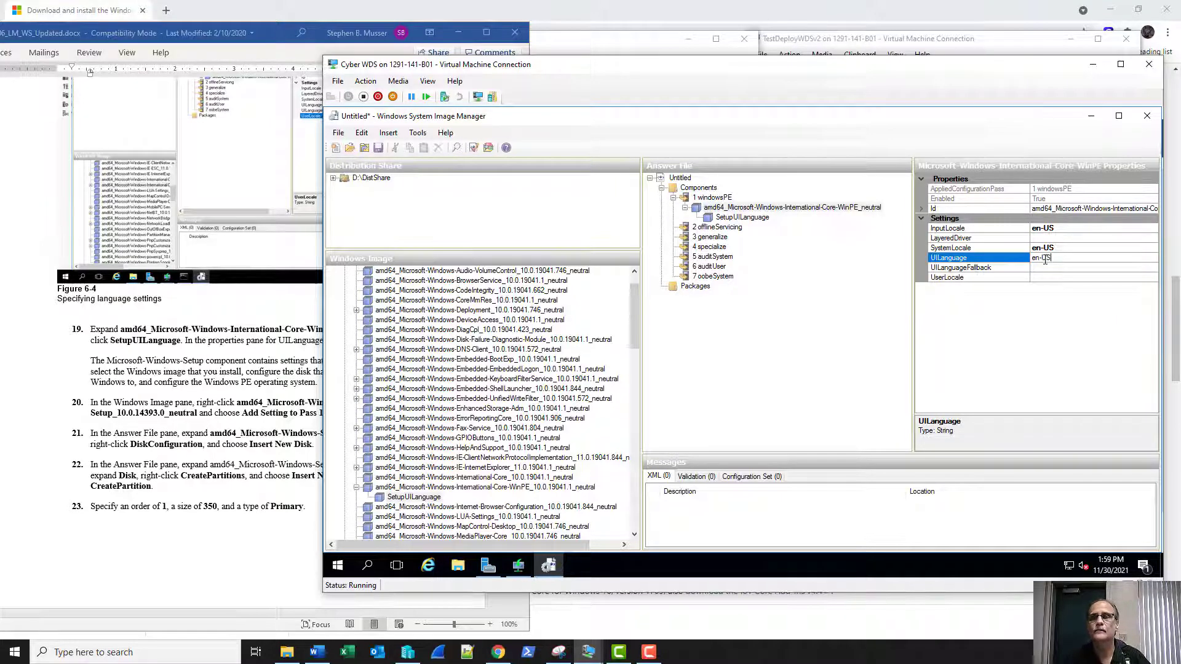
left_click(1046, 279)
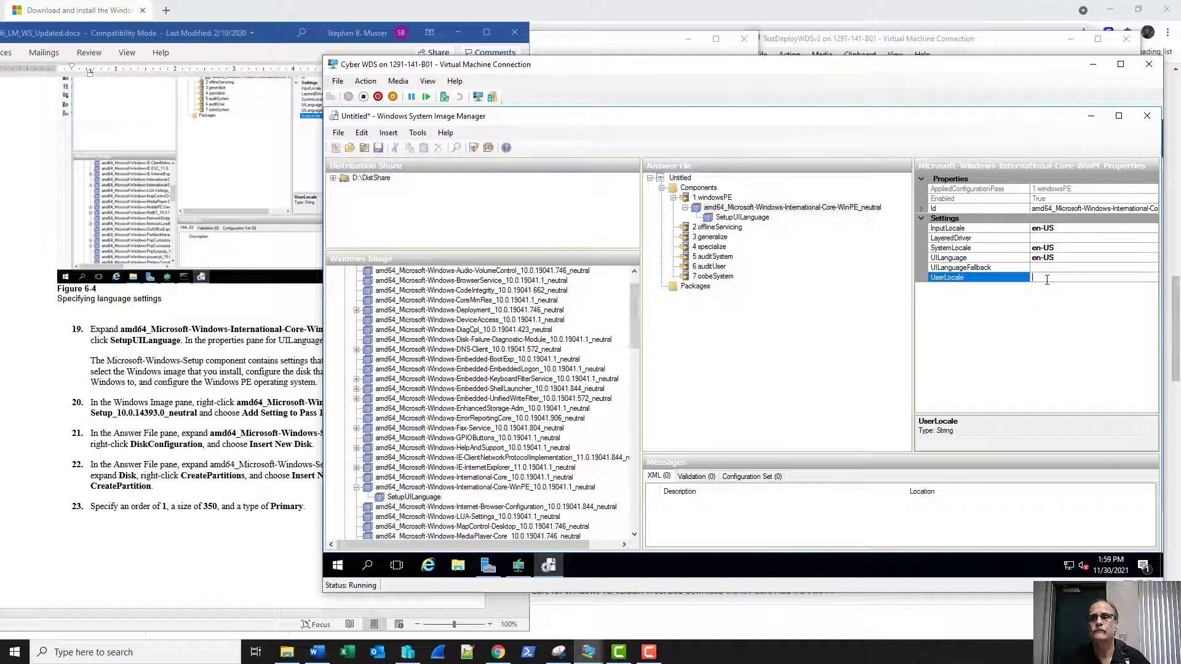
type("en-")
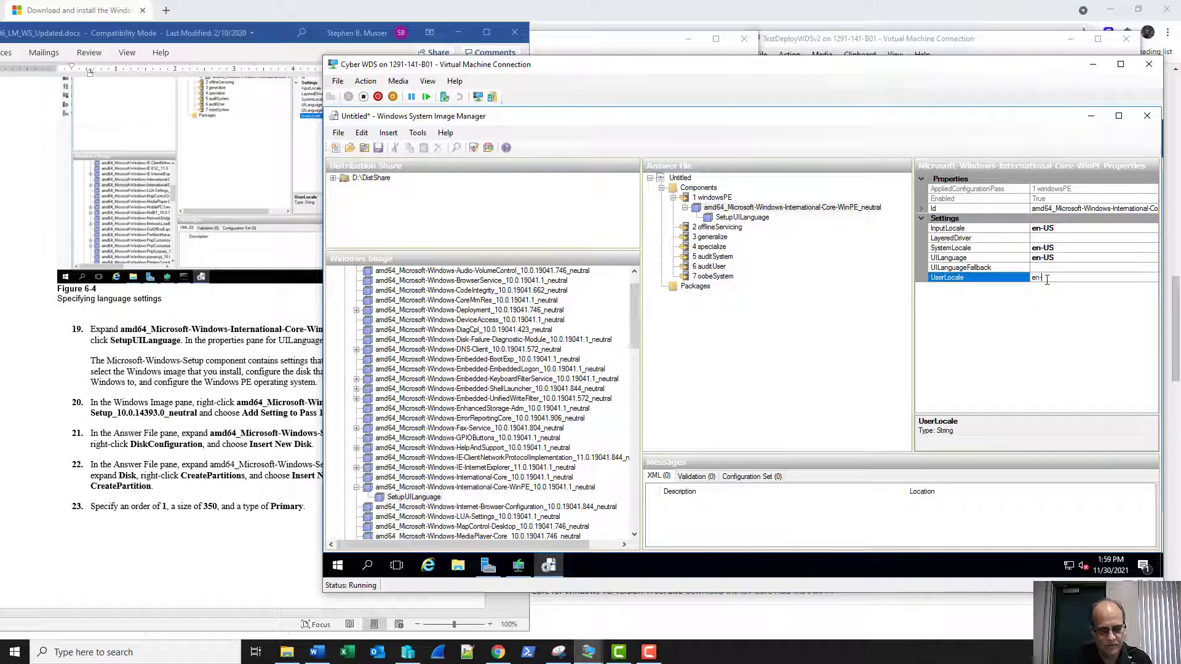
type("US")
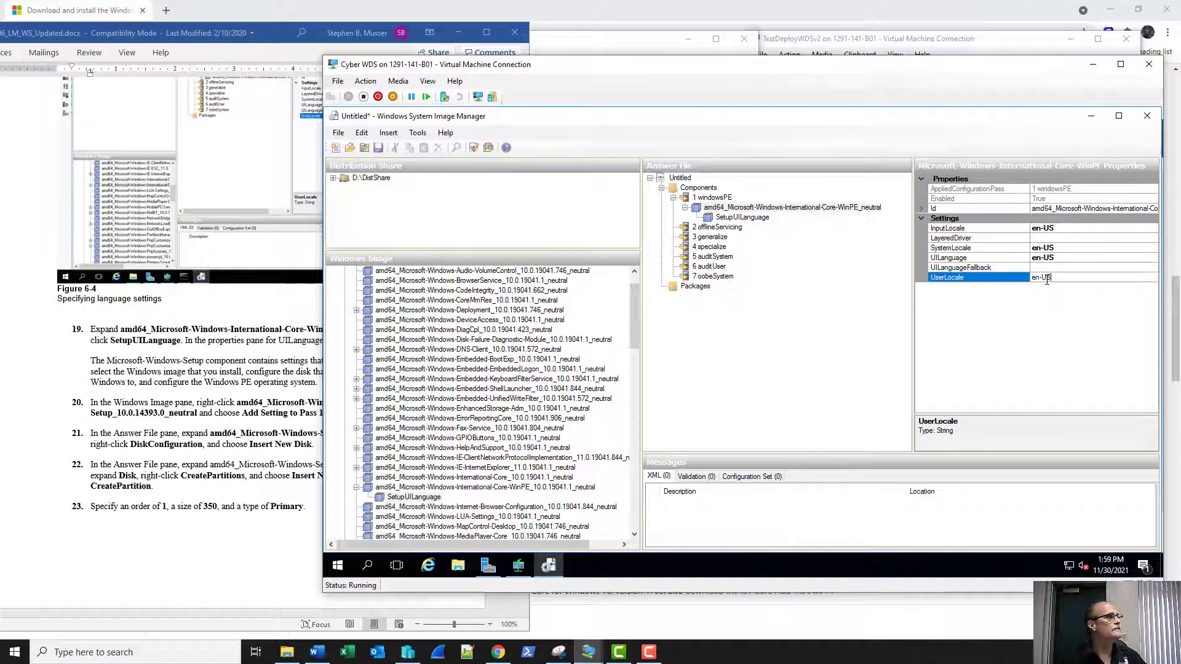
key("Return")
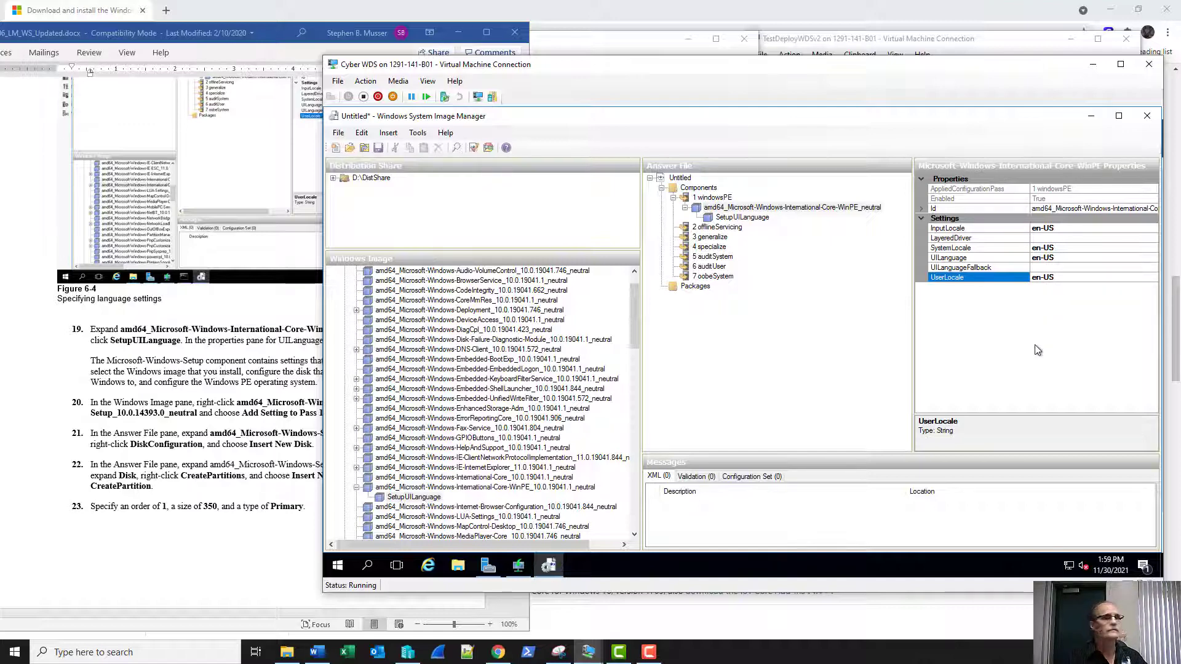
Recheck the SetupUILanguage settings against the lab instructions.
left_click(732, 217)
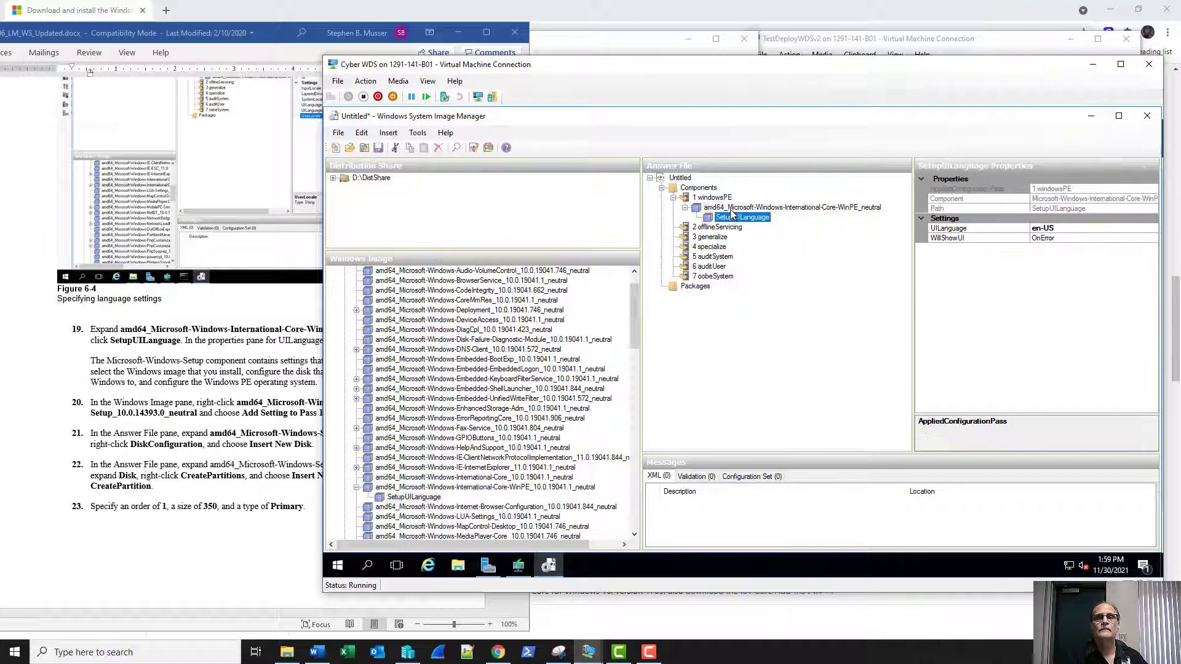
left_click(209, 540)
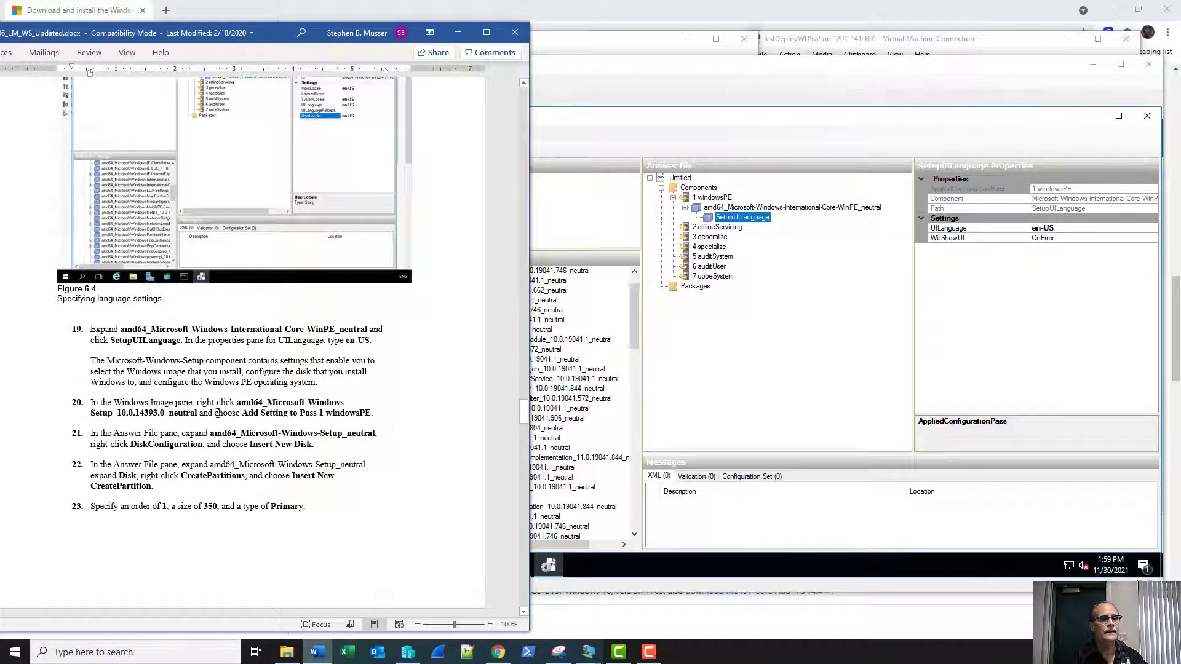
left_click(634, 381)
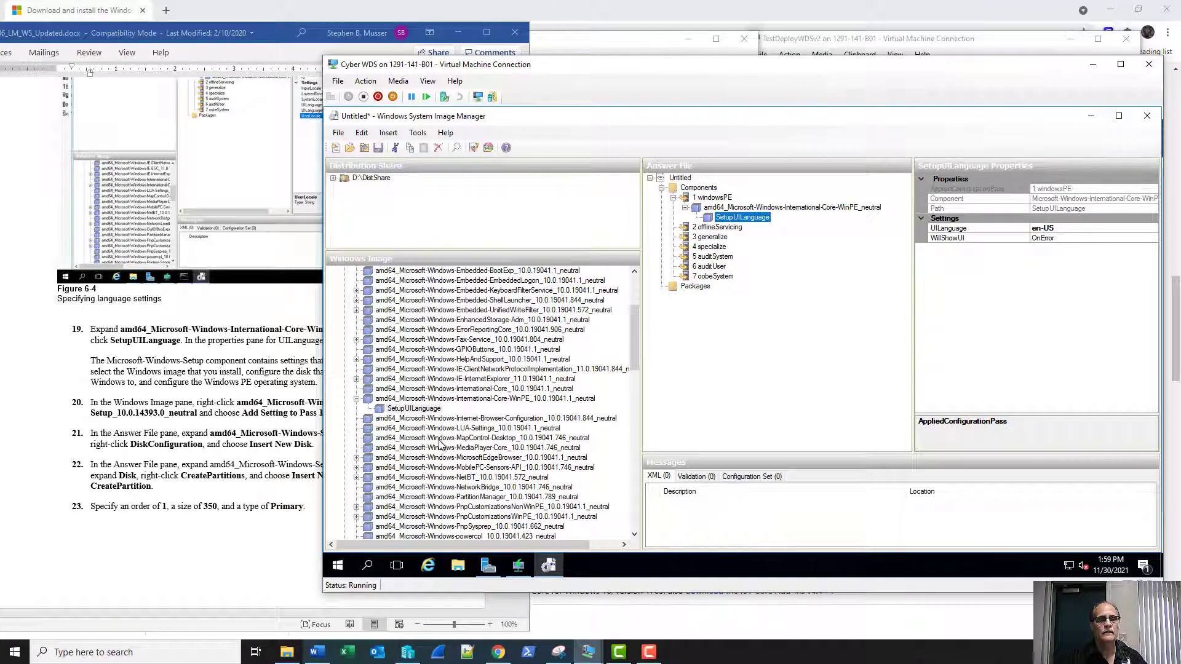
Add amd64_Microsoft-Windows-Setup to pass 1 windowsPE and expand its settings in the answer file.
scroll(440, 442, "down", 3)
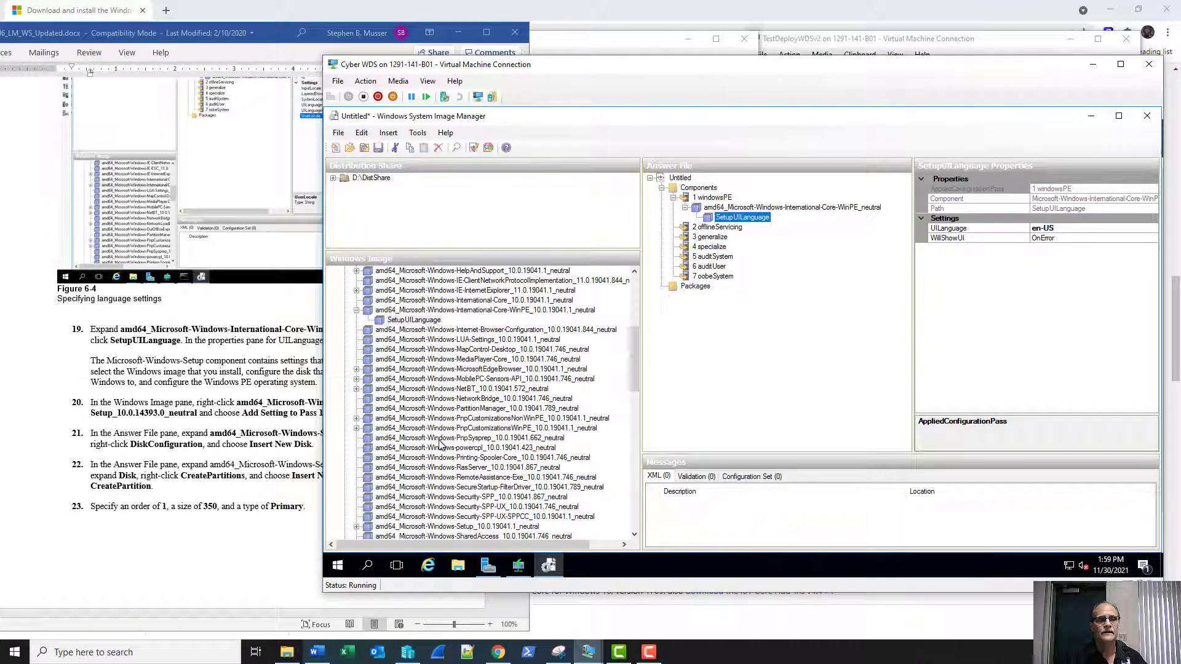
scroll(440, 443, "down", 2)
left_click(452, 468)
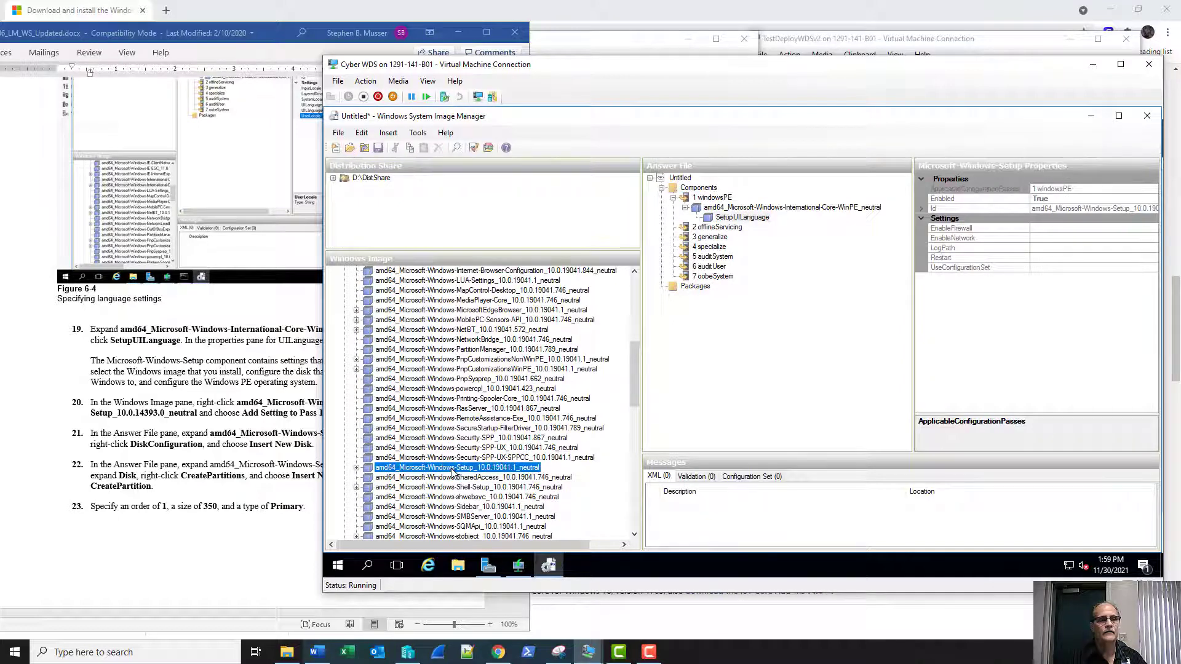
left_click(356, 467)
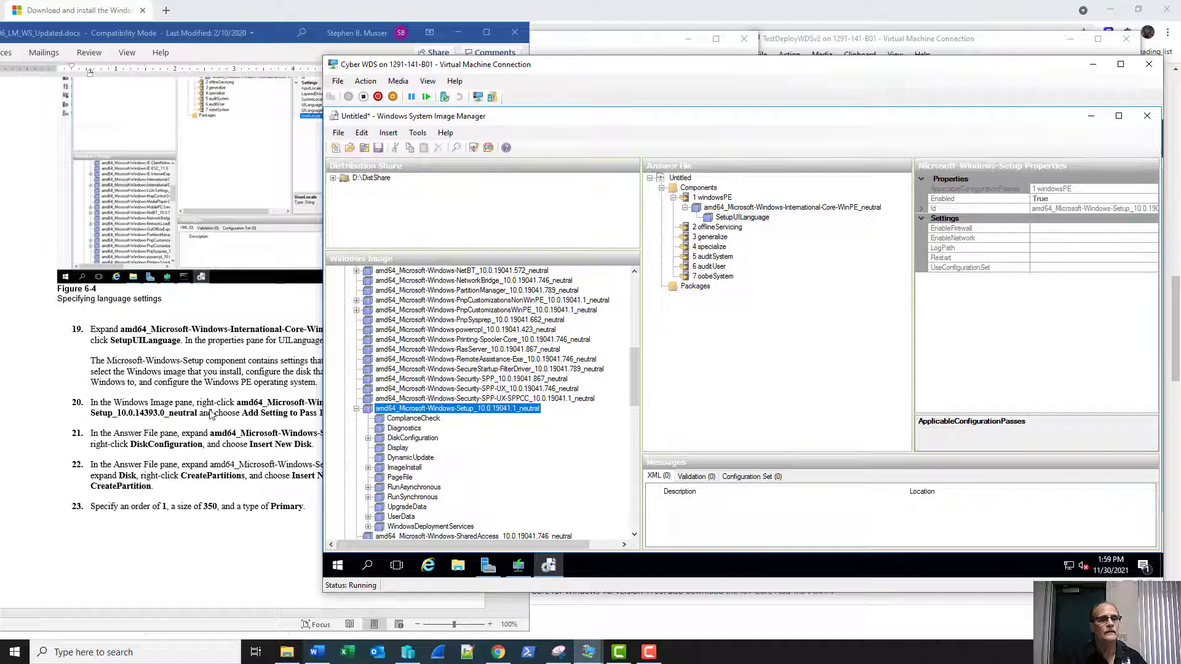
right_click(416, 410)
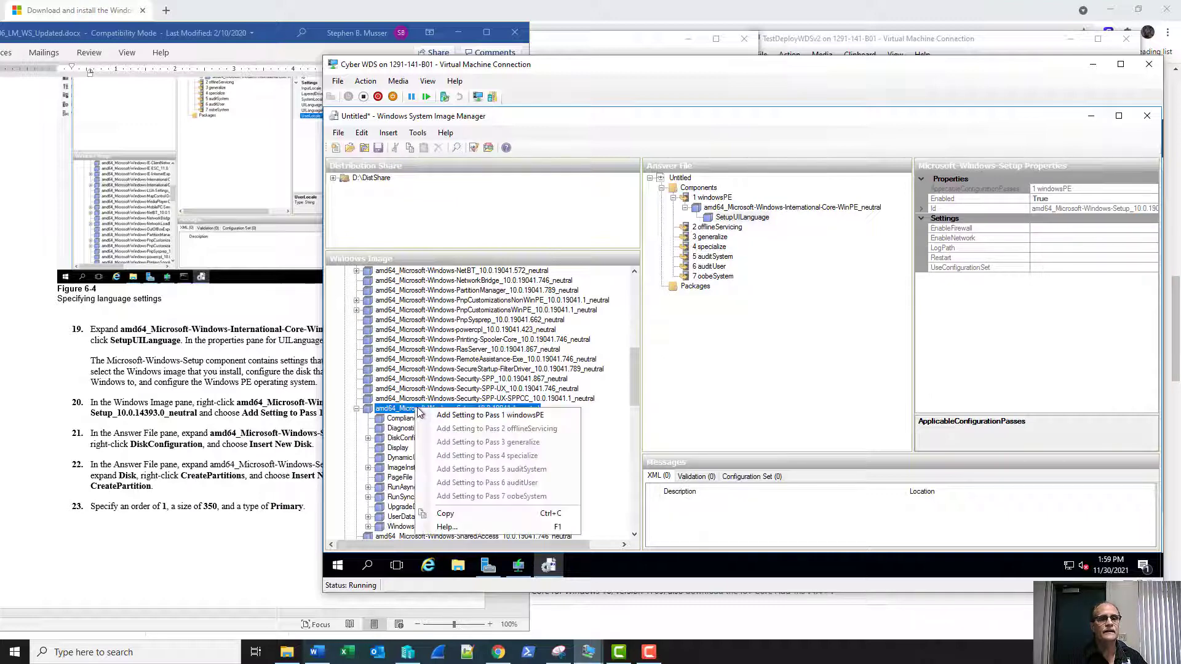
left_click(463, 415)
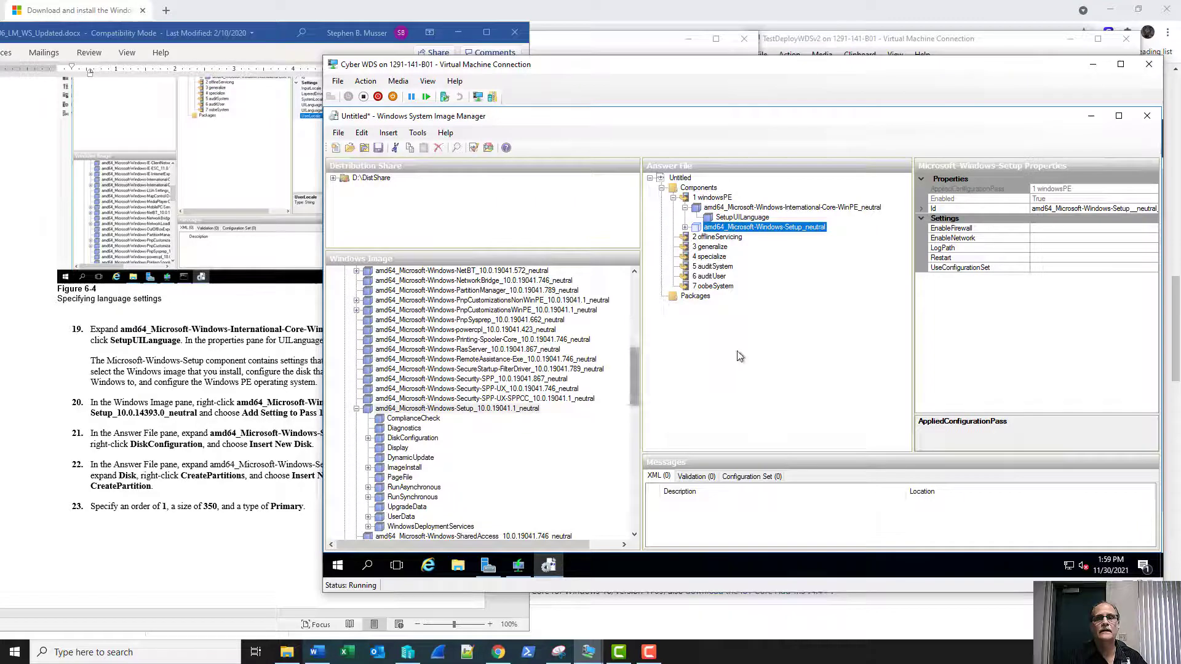
left_click(685, 227)
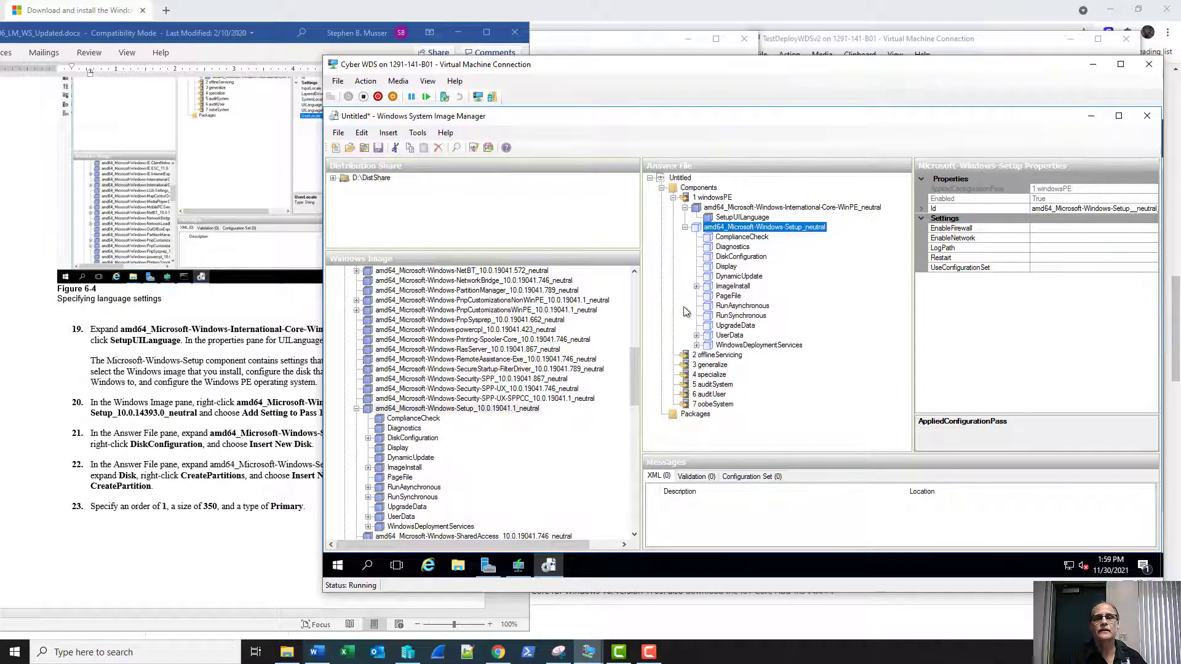
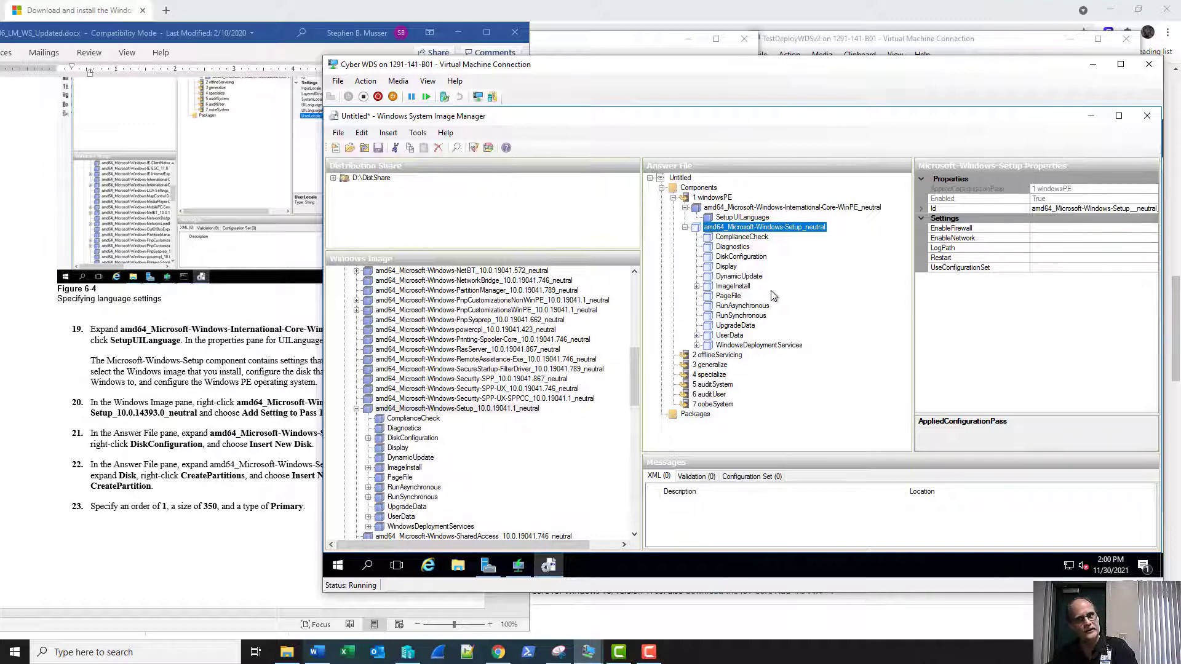
Expand ImageInstall > OSImage > InstallFrom down to Credentials, then scroll the lab instructions.
left_click(735, 287)
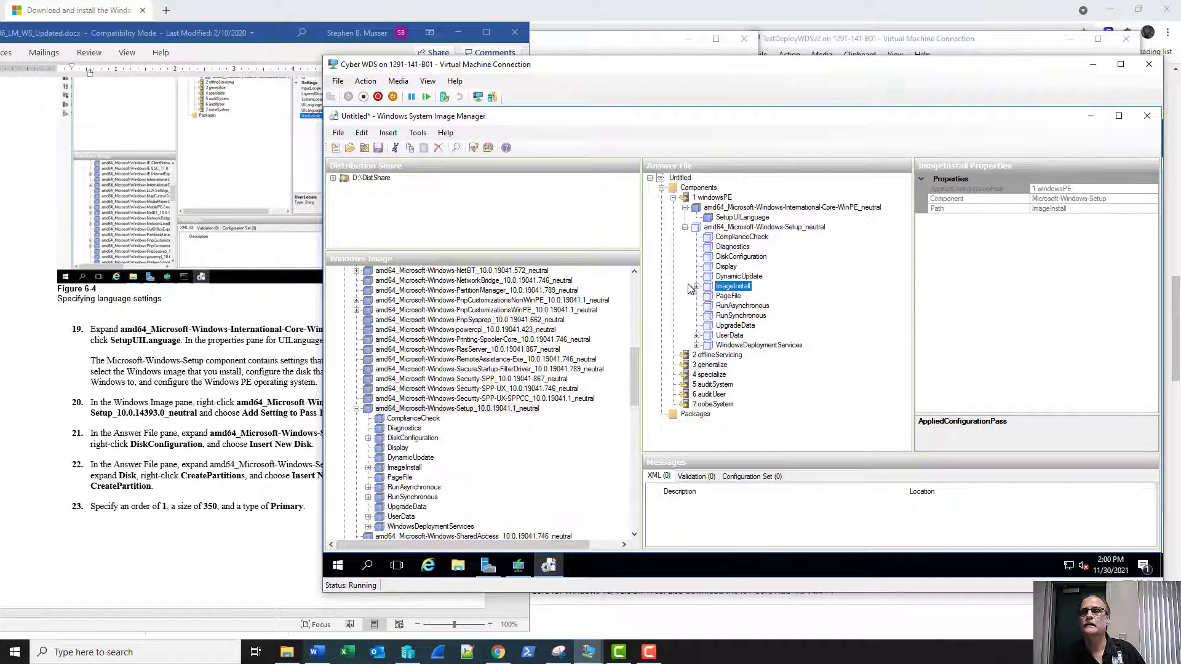
left_click(696, 287)
left_click(719, 296)
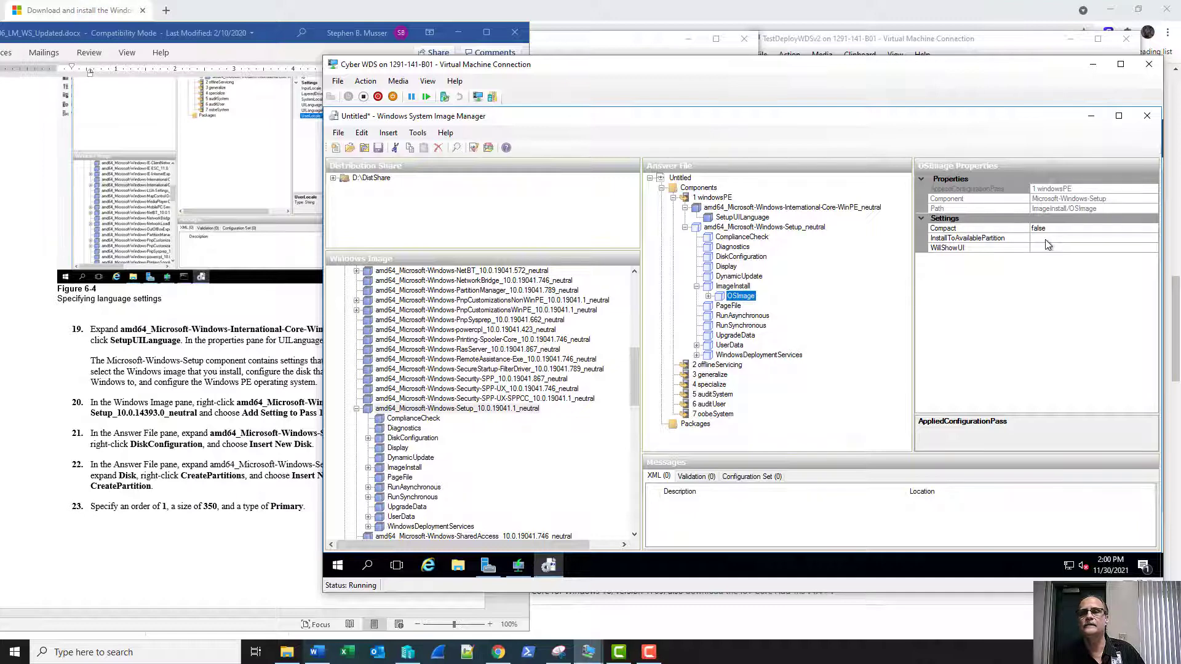
left_click(708, 296)
left_click(755, 307)
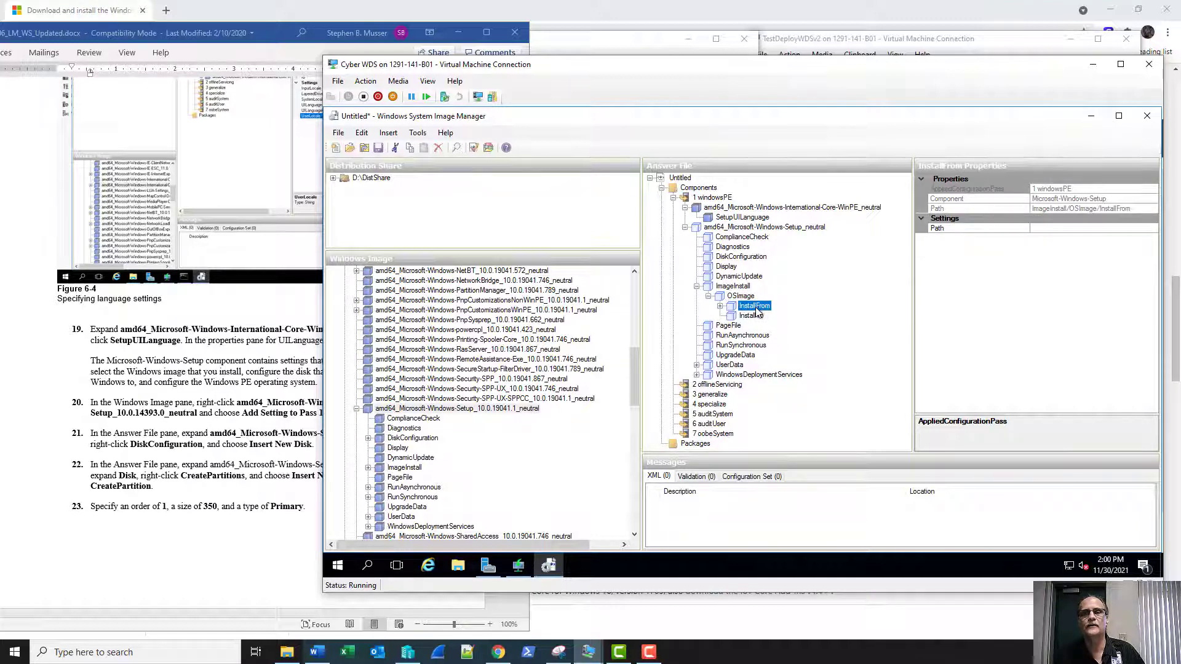
left_click(720, 306)
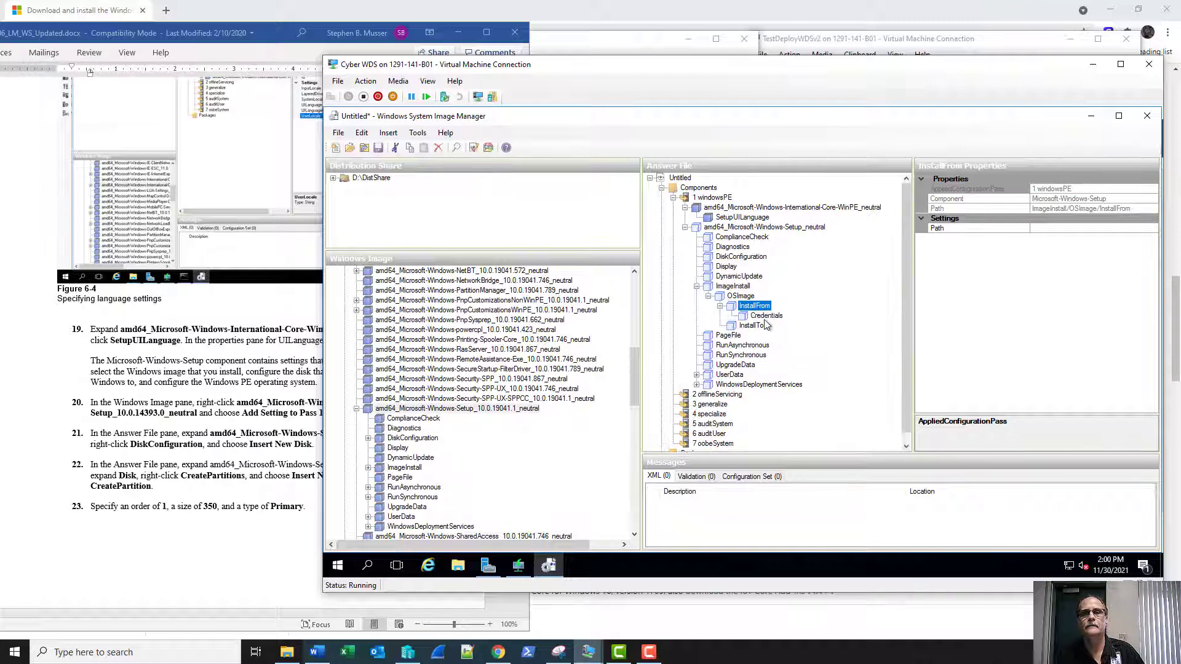
left_click(765, 316)
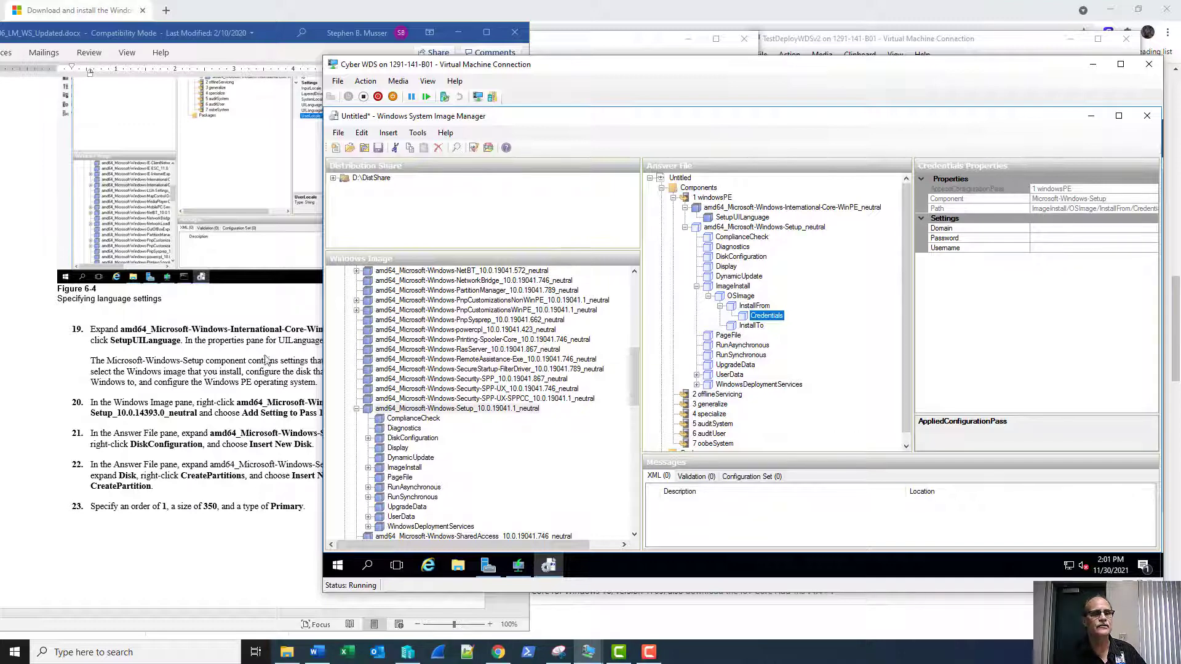
left_click(172, 395)
scroll(170, 394, "down", 3)
Scroll the lab instructions to steps 24–28, then return to System Image Manager.
scroll(172, 392, "down", 3)
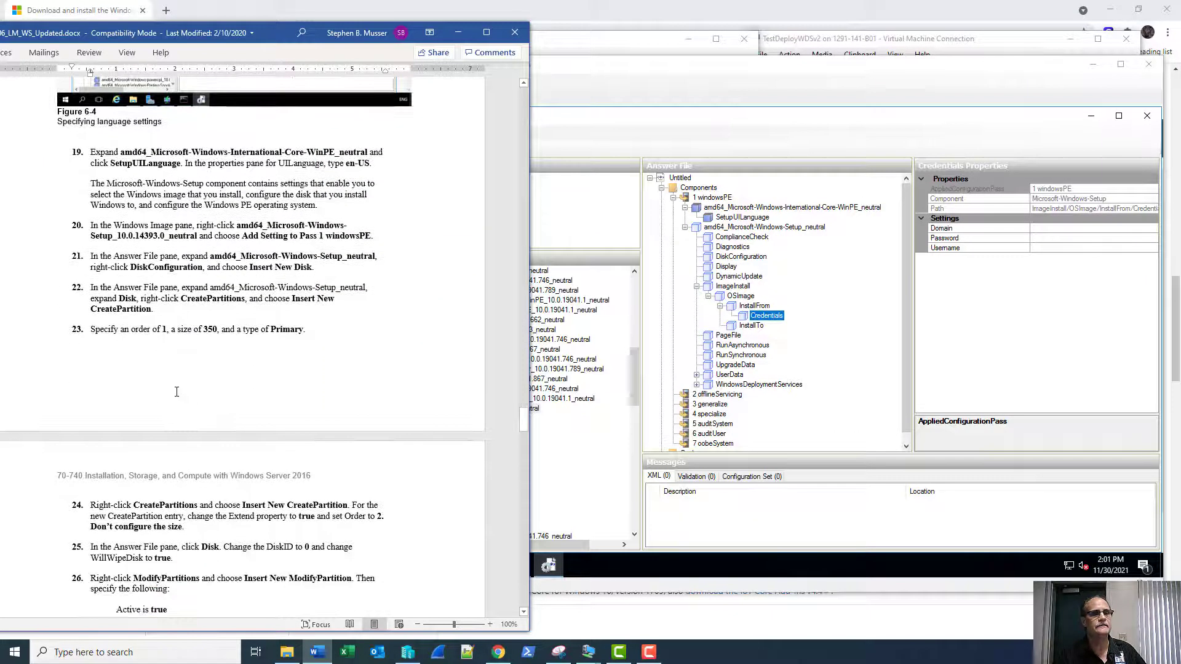
scroll(359, 377, "down", 6)
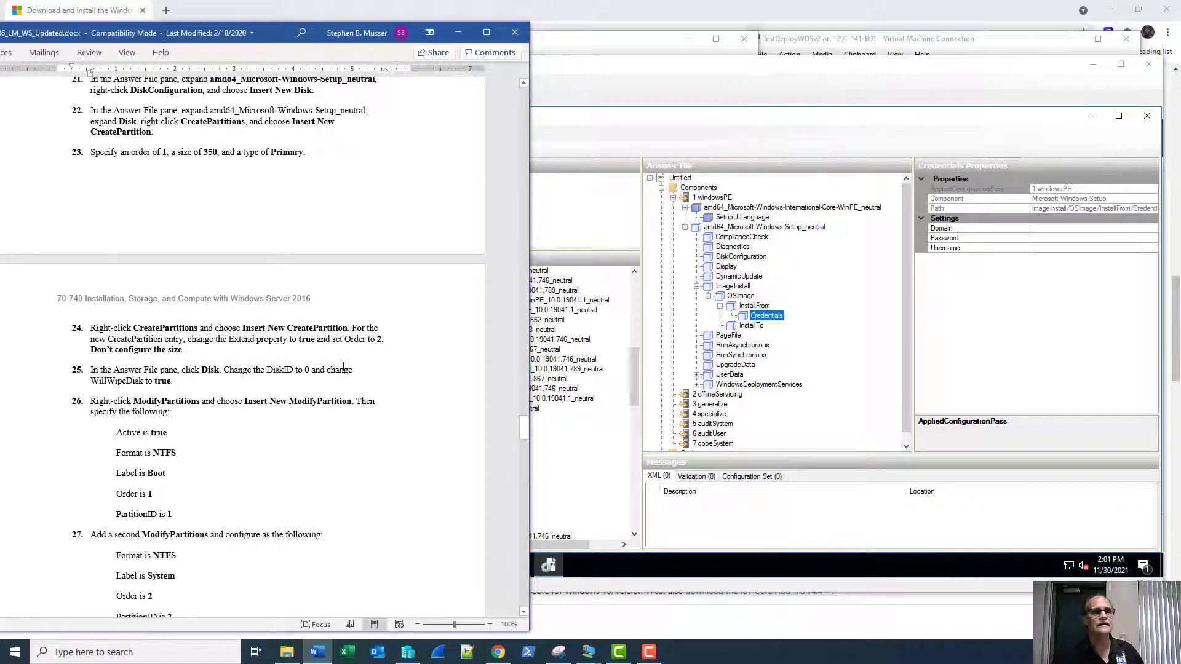
scroll(350, 365, "down", 6)
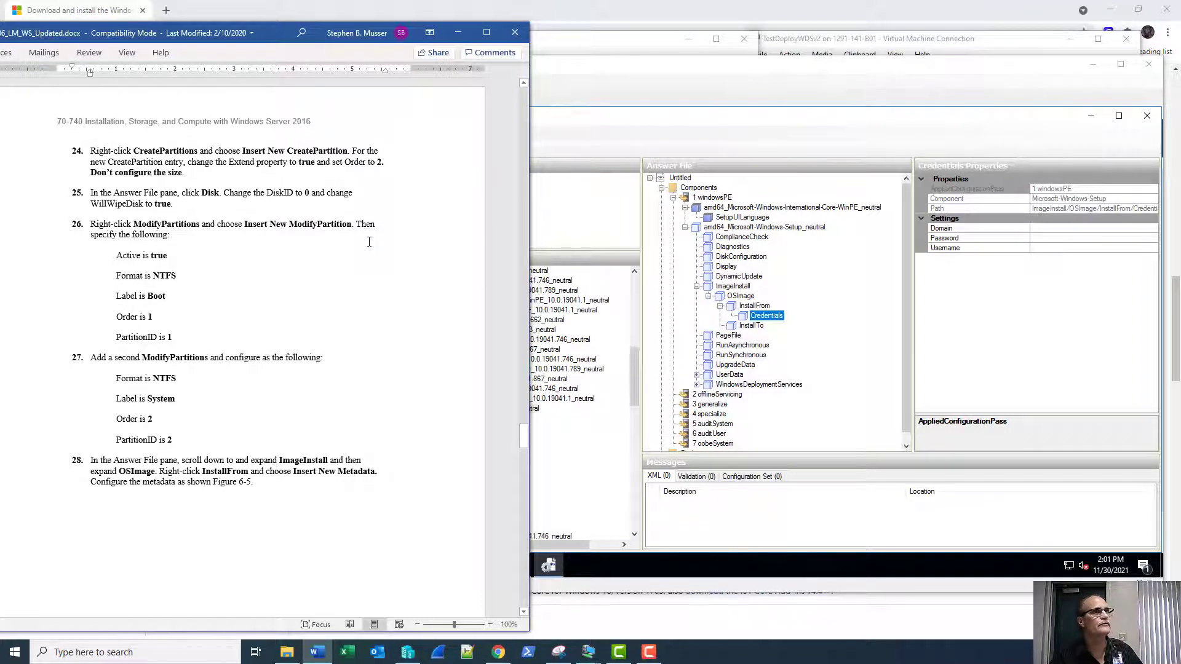
left_click(626, 121)
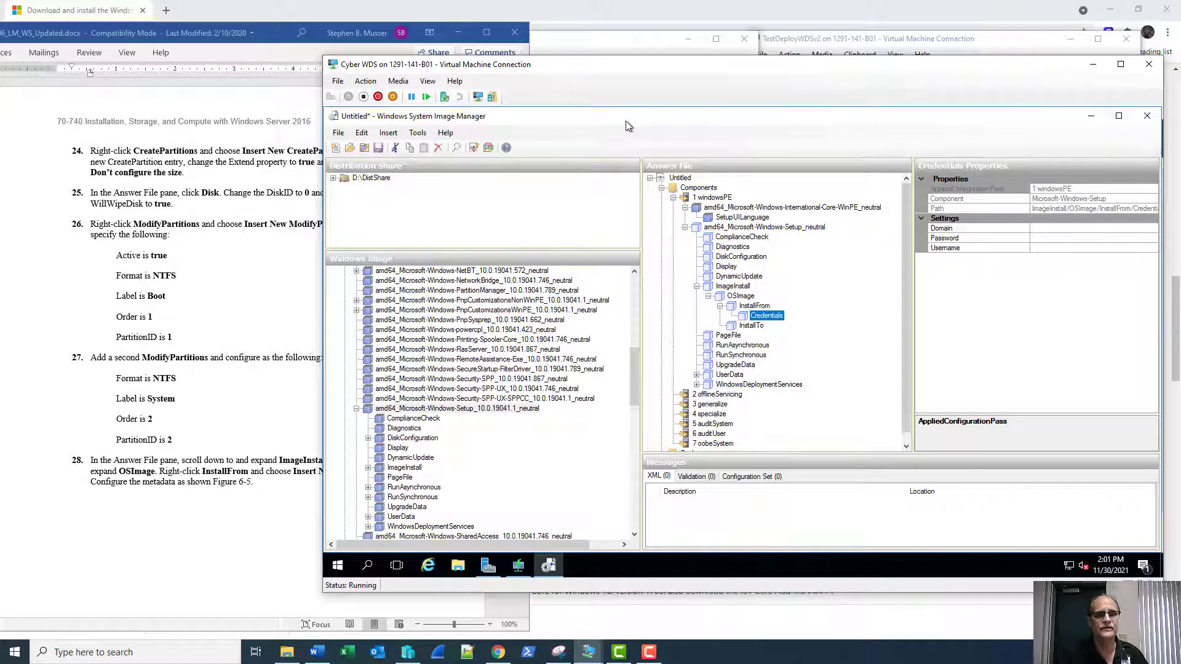
Save the answer file in Documents under the name FirstAnswerFile.
left_click(337, 133)
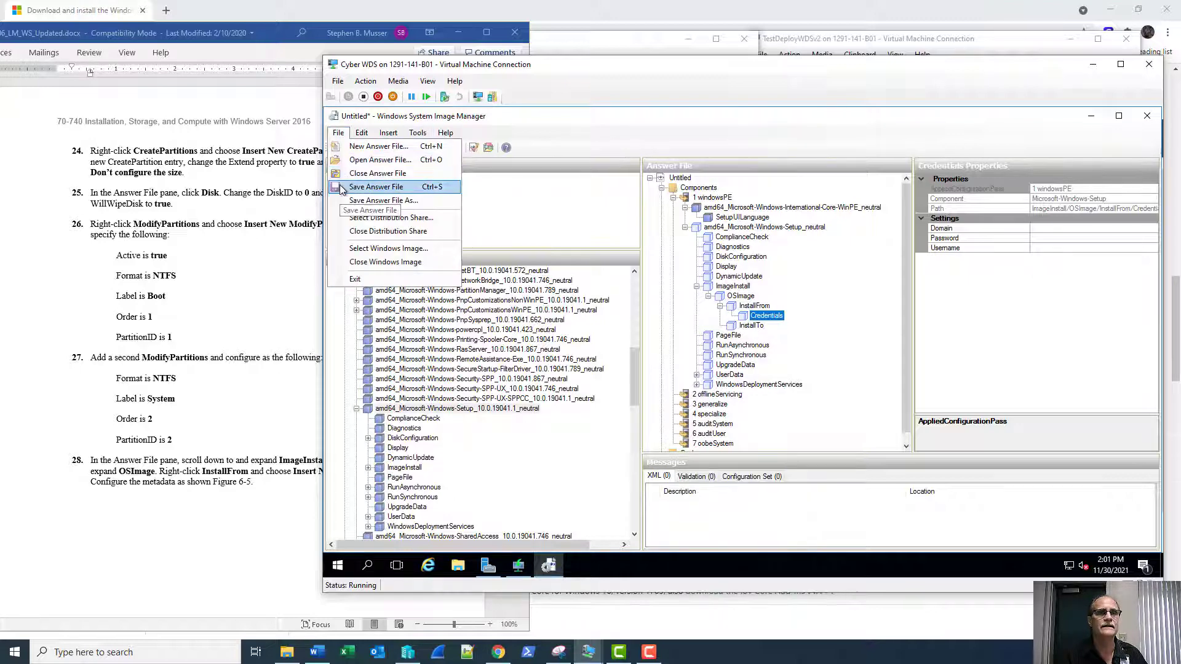
left_click(341, 188)
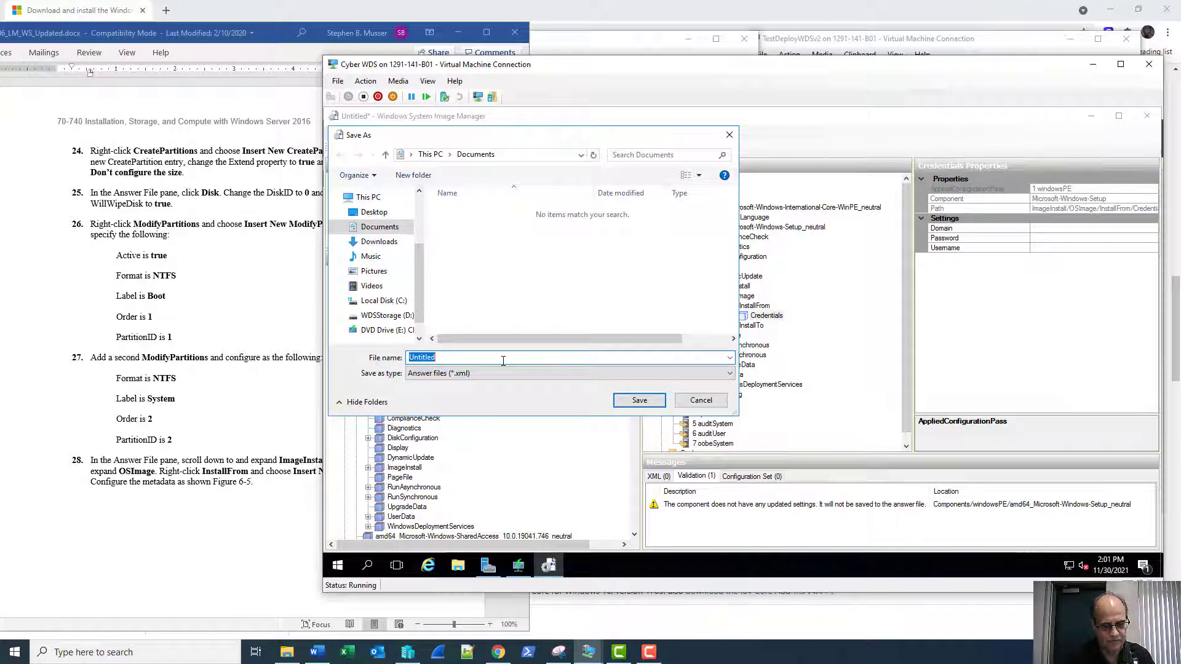
type("First")
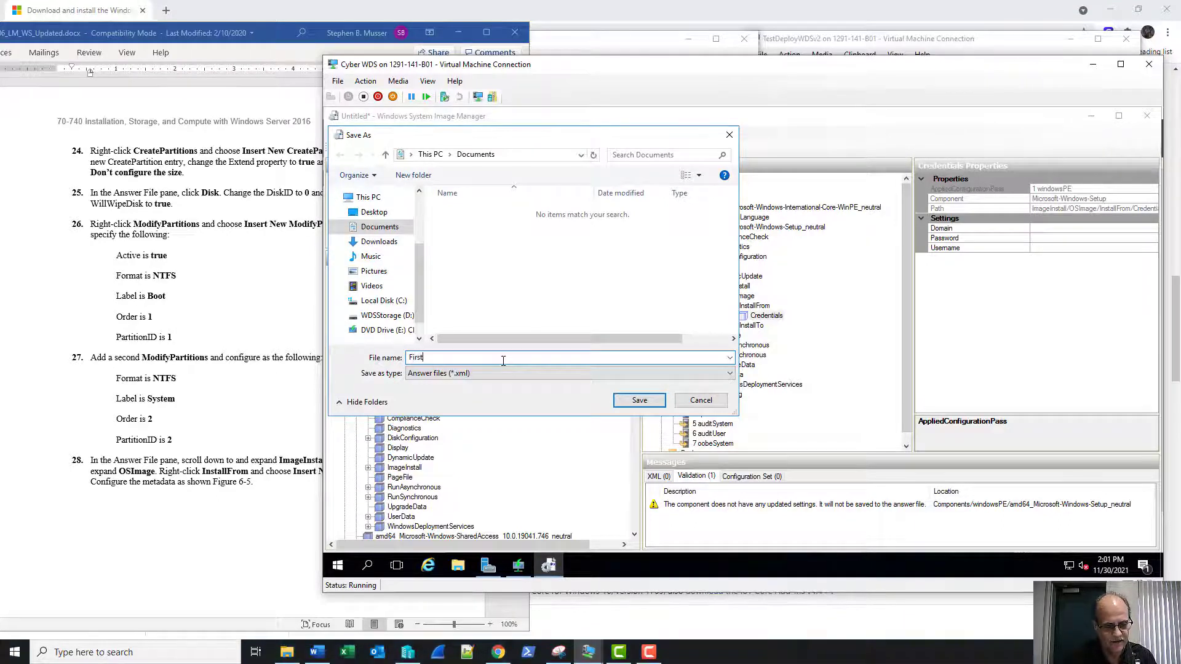
type("AnserF")
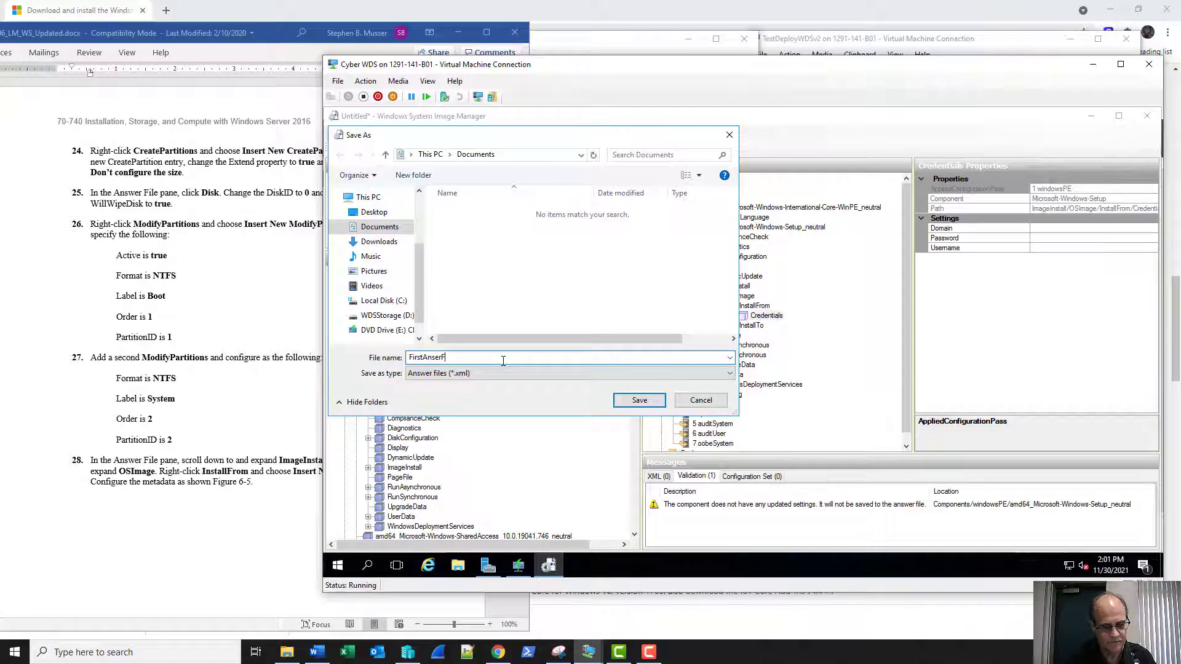
type("ile")
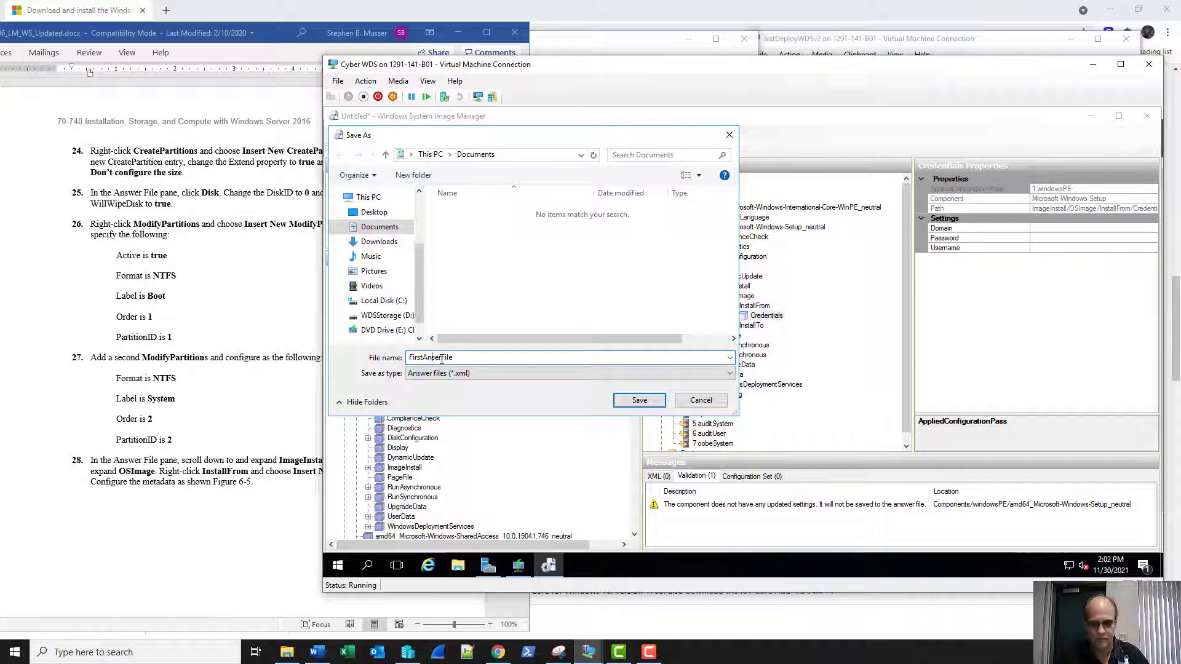
type("w")
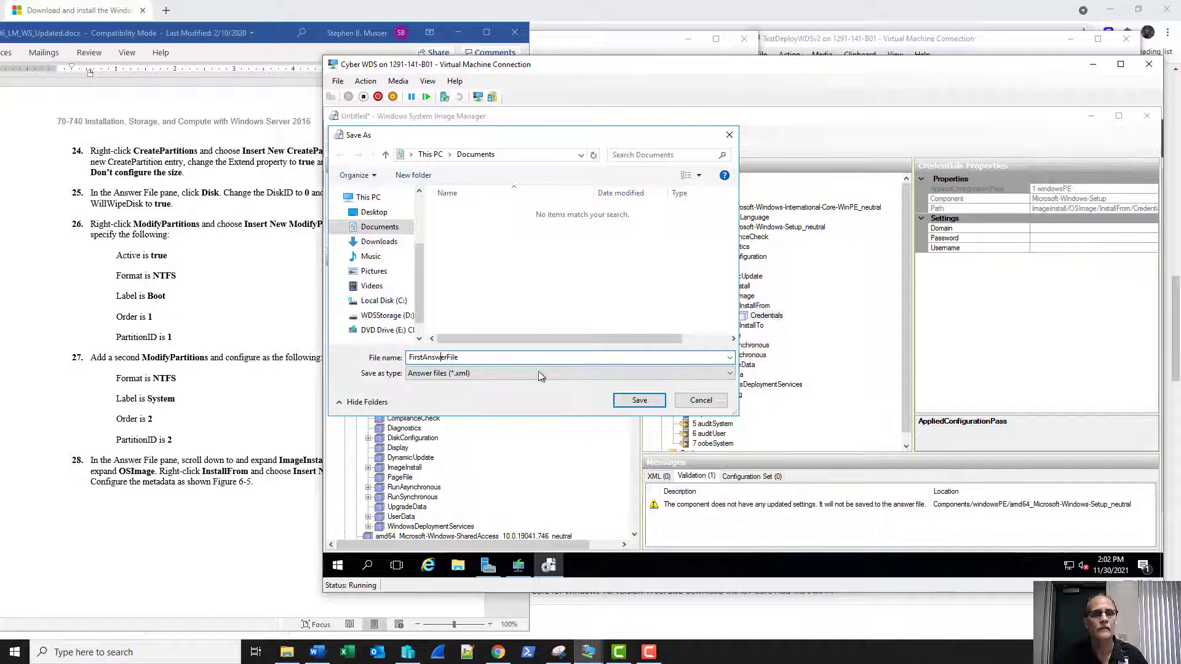
left_click(636, 400)
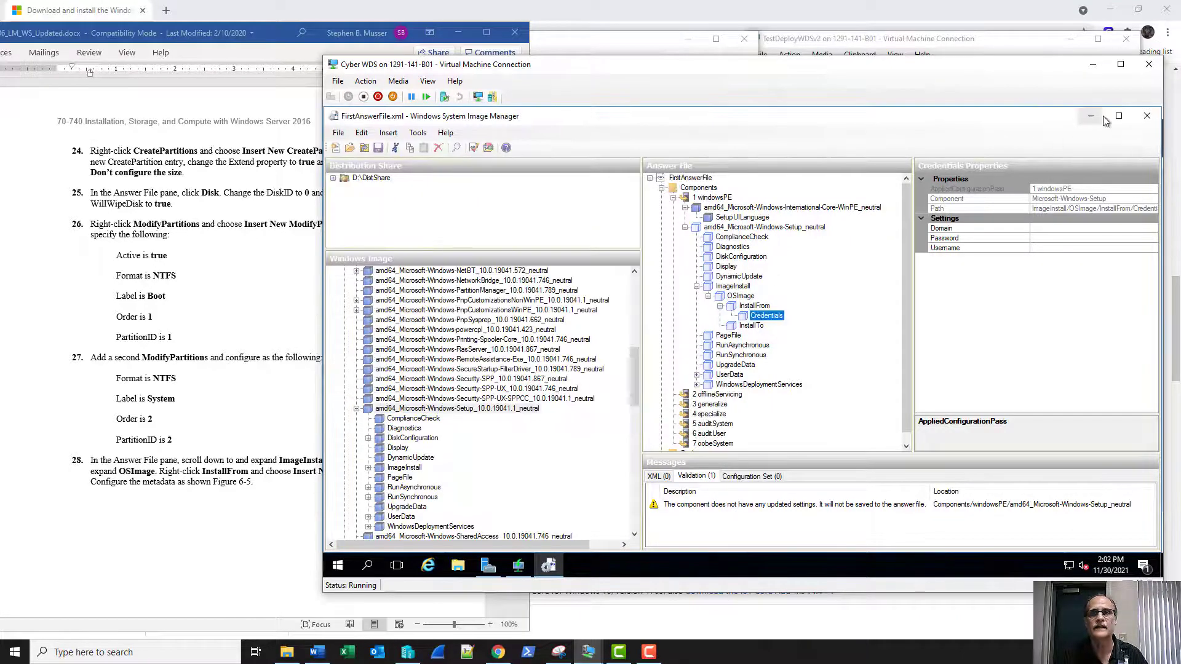
Close System Image Manager and the WDS console, and minimize the Cyber WDS VM.
left_click(1146, 116)
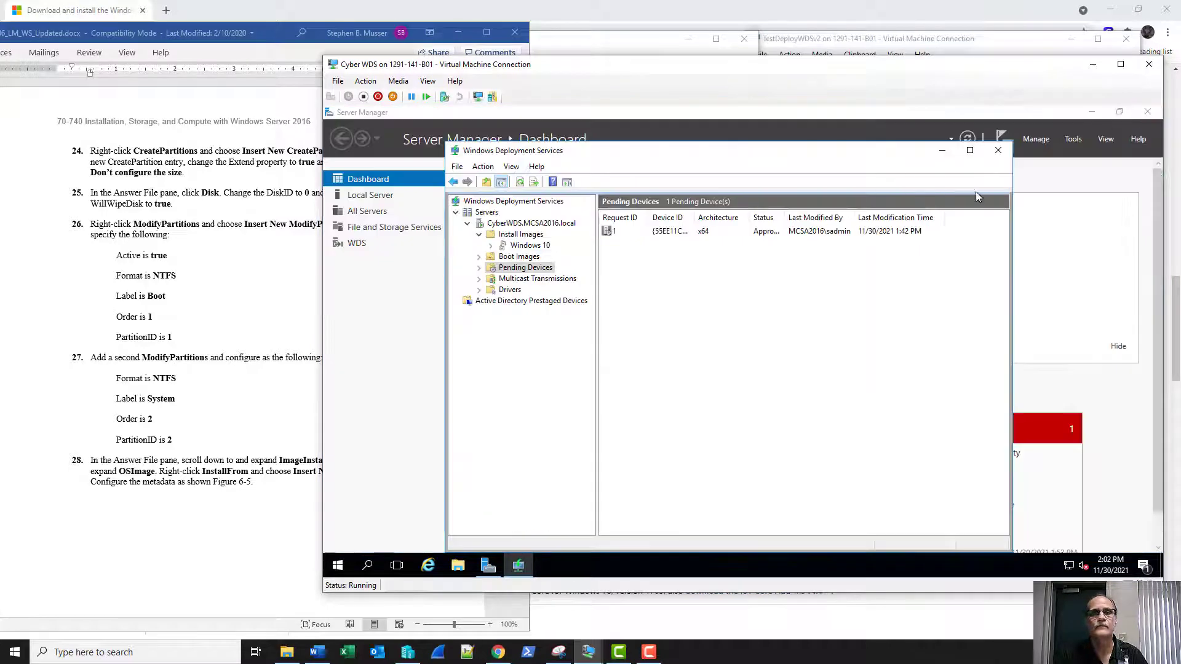
left_click(998, 151)
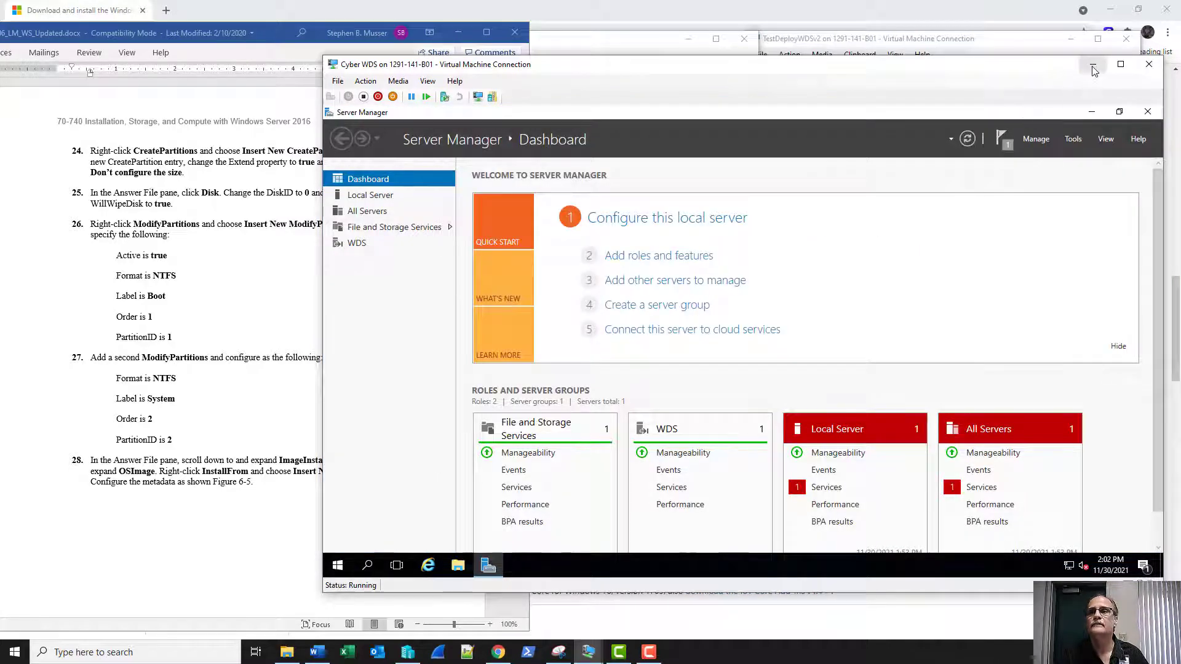
left_click(1092, 64)
Connect to the TestDeployWDs VM and sign in with the account password.
left_click(515, 37)
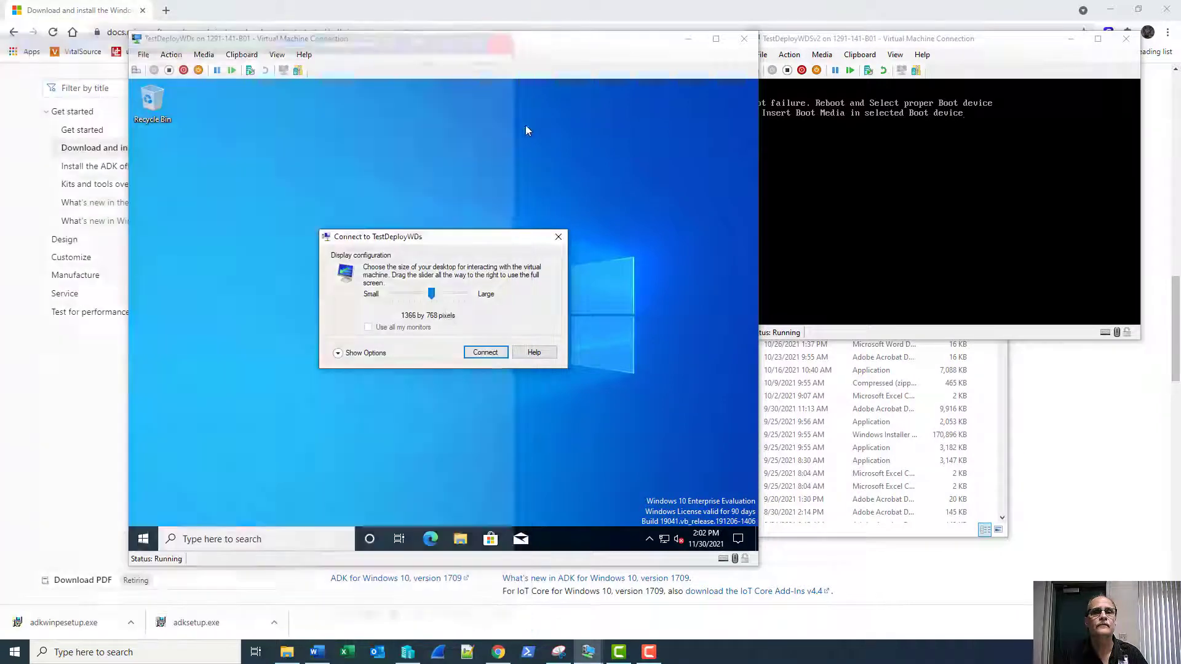
left_click(489, 352)
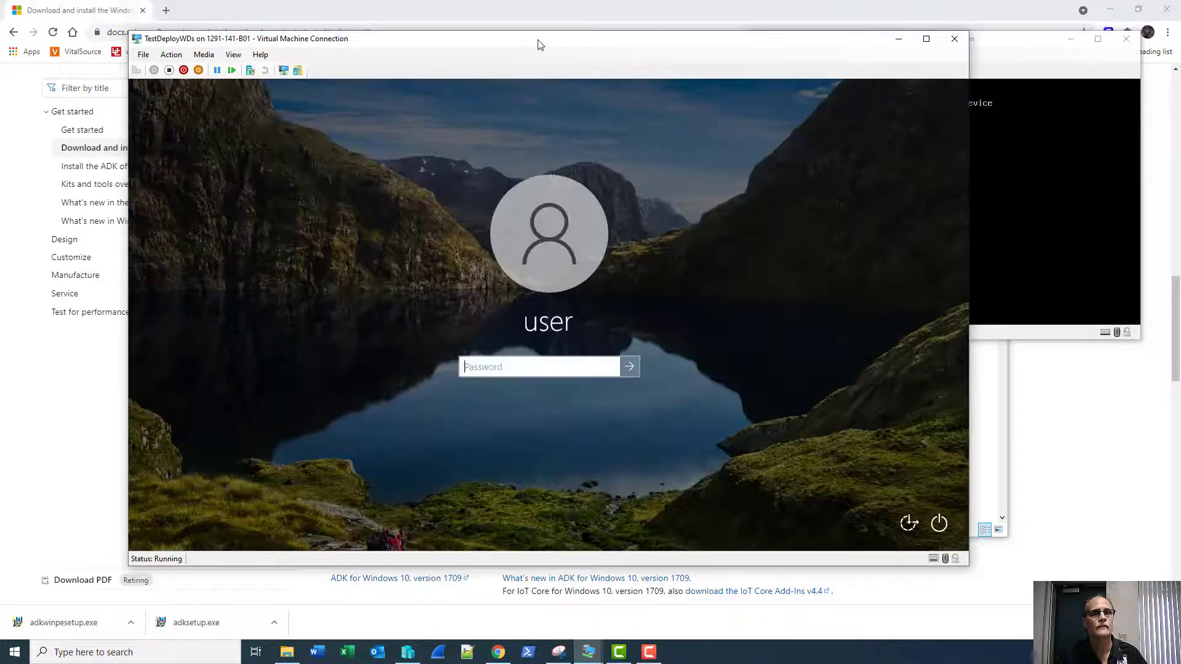
left_click_drag(540, 42, 451, 40)
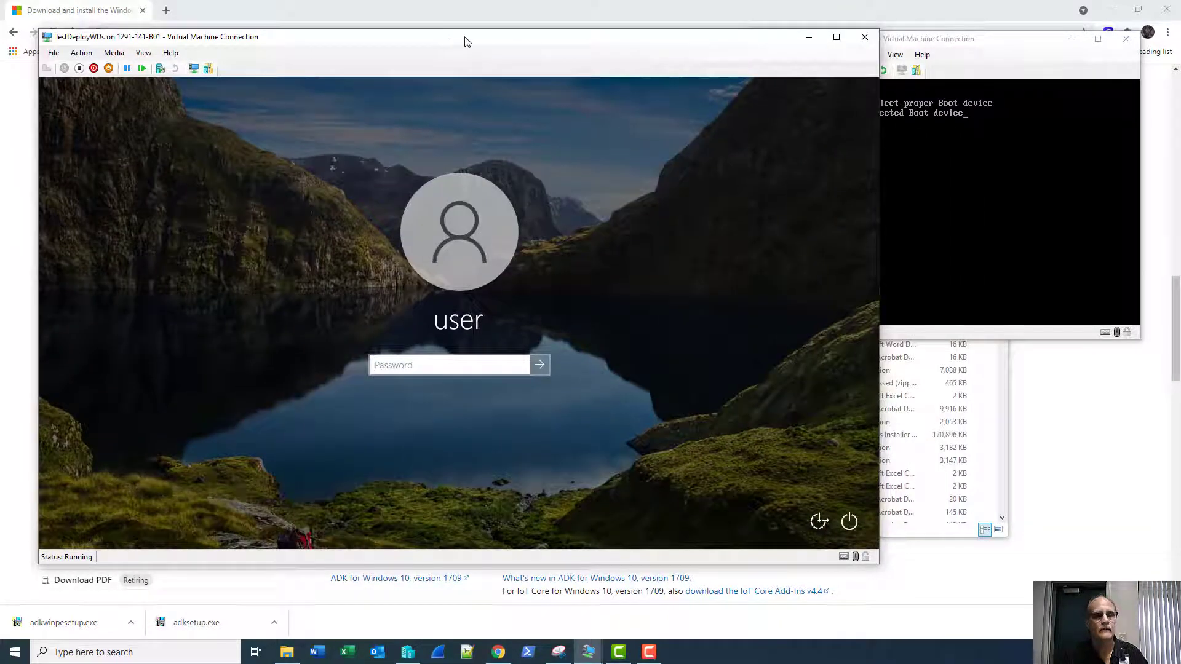
type("•••••••")
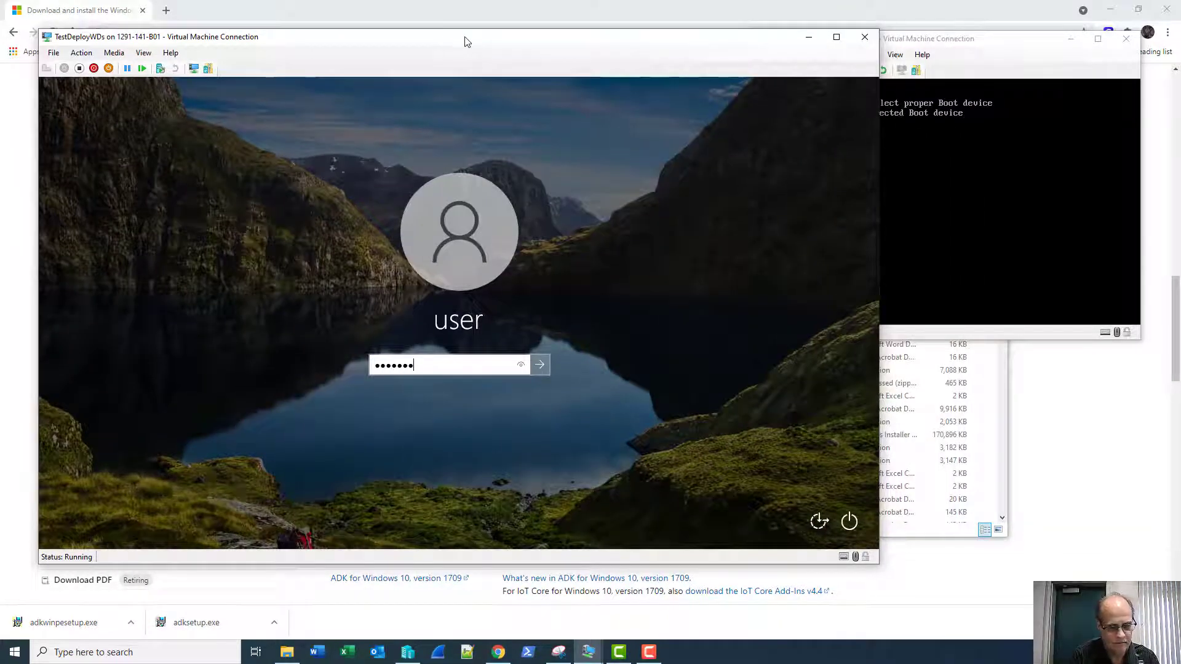
type("•••")
key("Return")
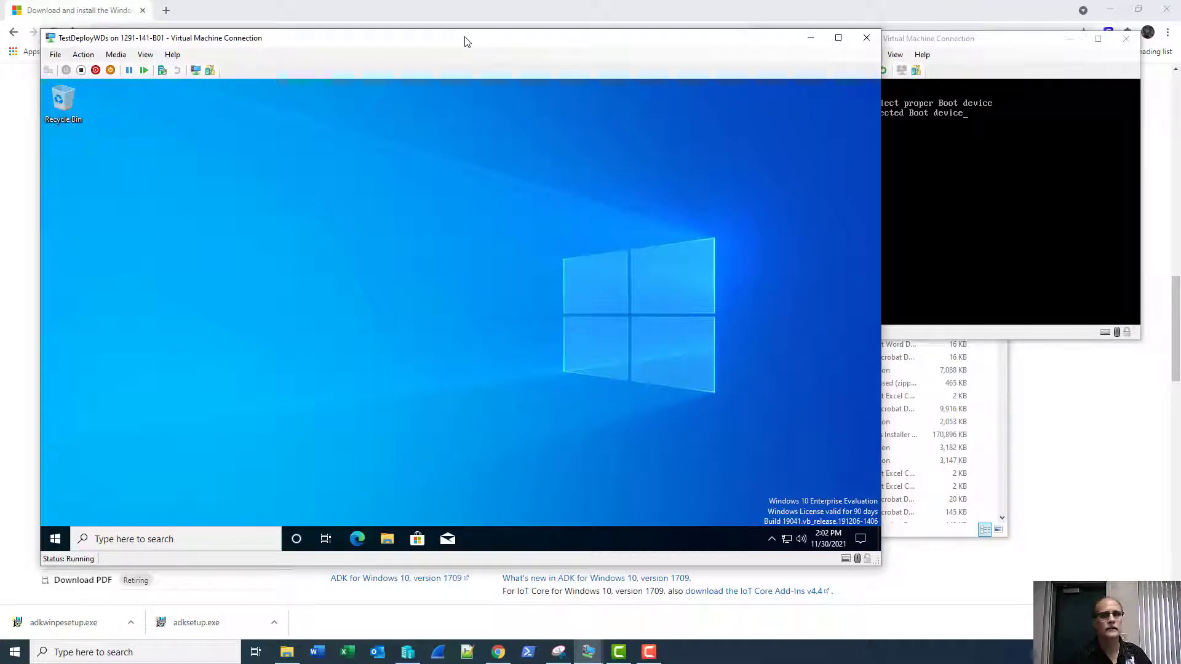
Turn off and restart the TestDeployWDSv2 VM, then press F12 to network boot.
left_click(1039, 69)
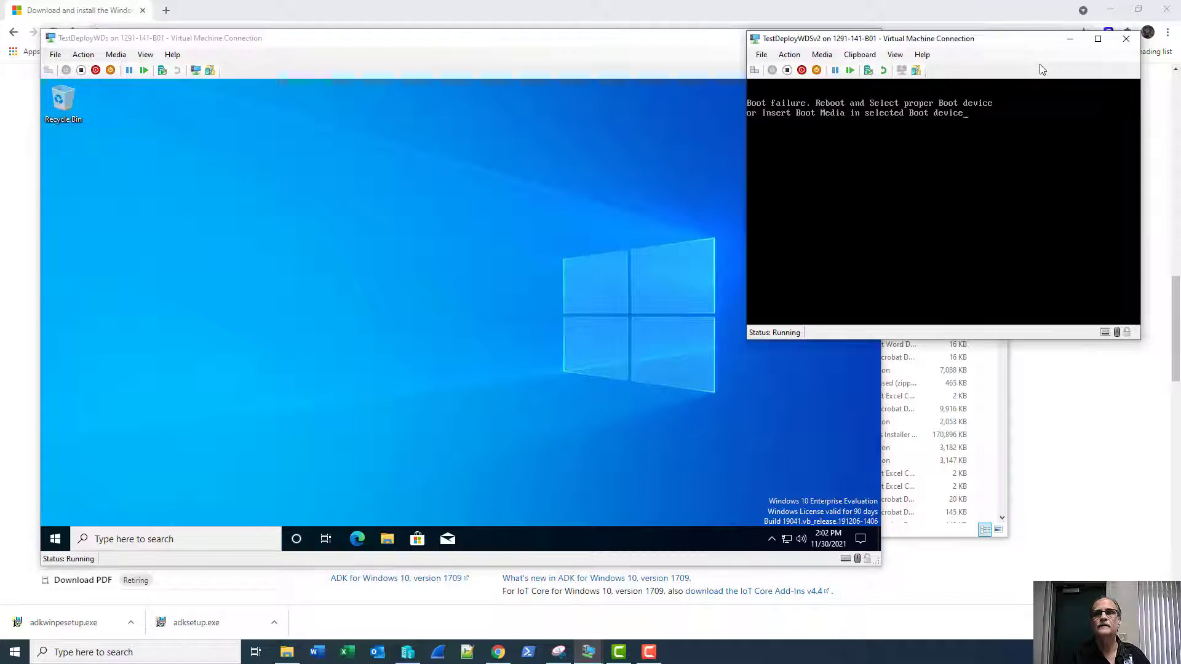
left_click(787, 71)
left_click(969, 210)
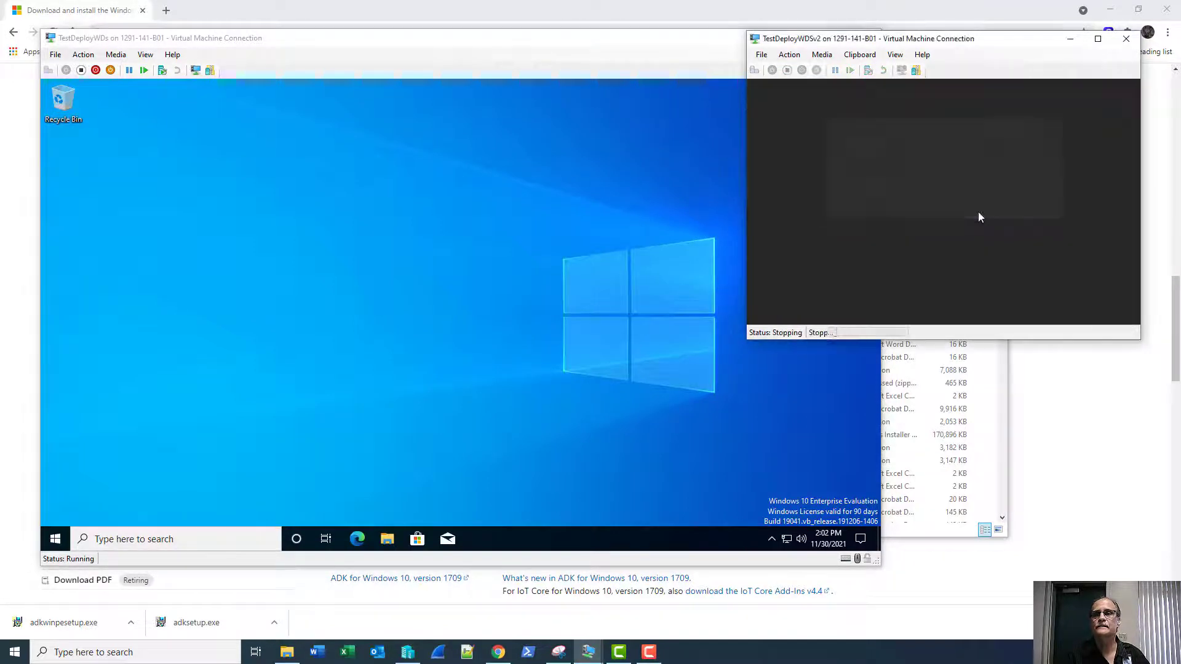
left_click(942, 218)
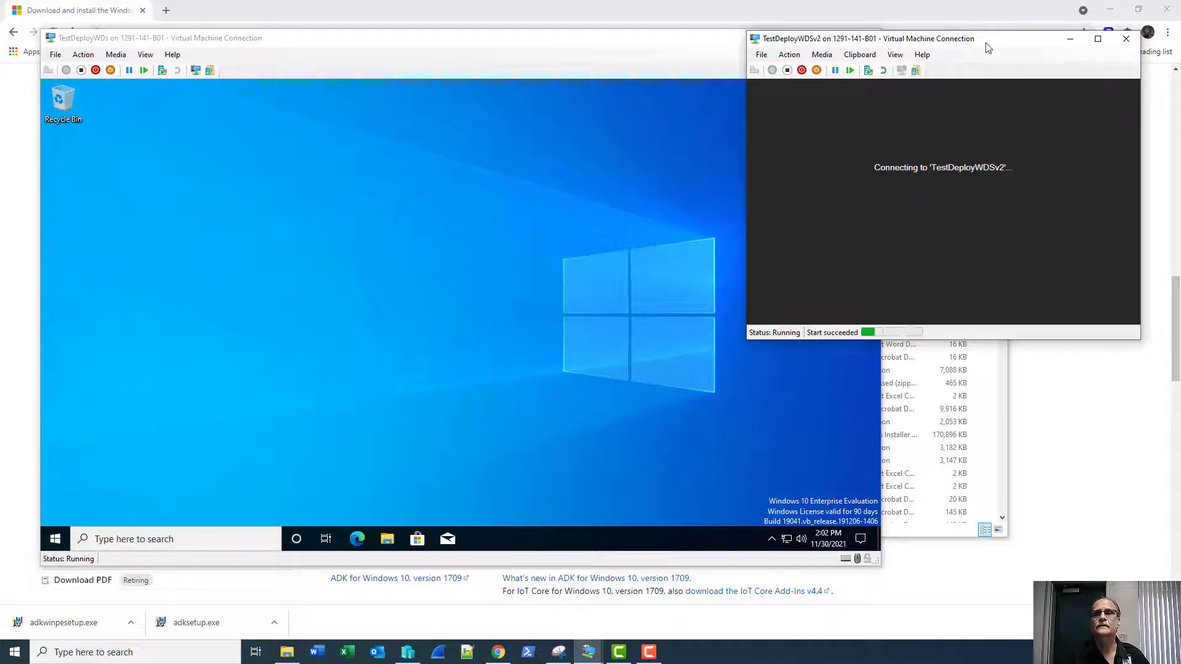
left_click_drag(973, 48, 574, 48)
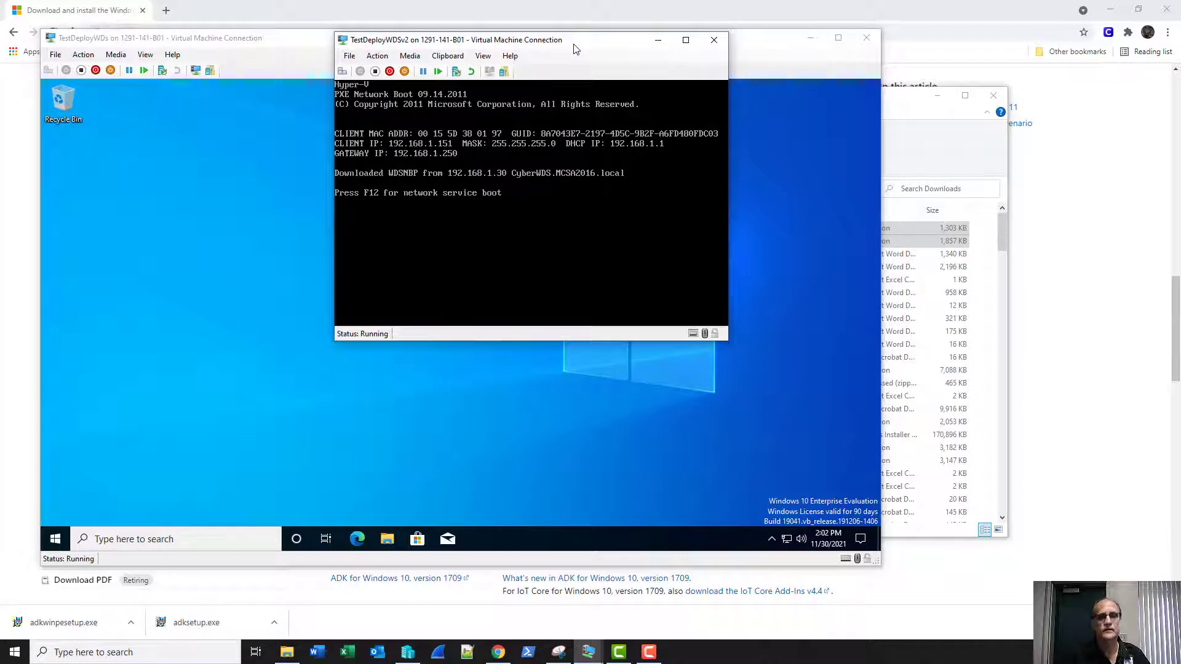
key("F12")
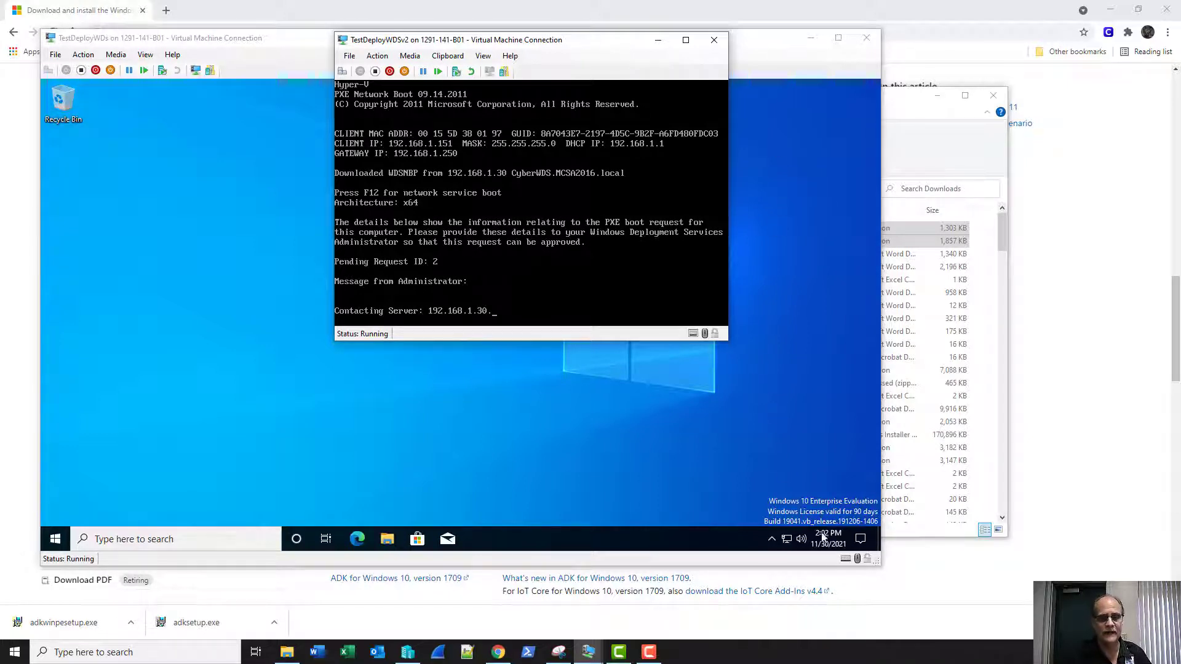
On the server VM, open Windows Deployment Services and show CyberWDS.MCSA2016.local's Pending Devices.
mouse_move(586, 657)
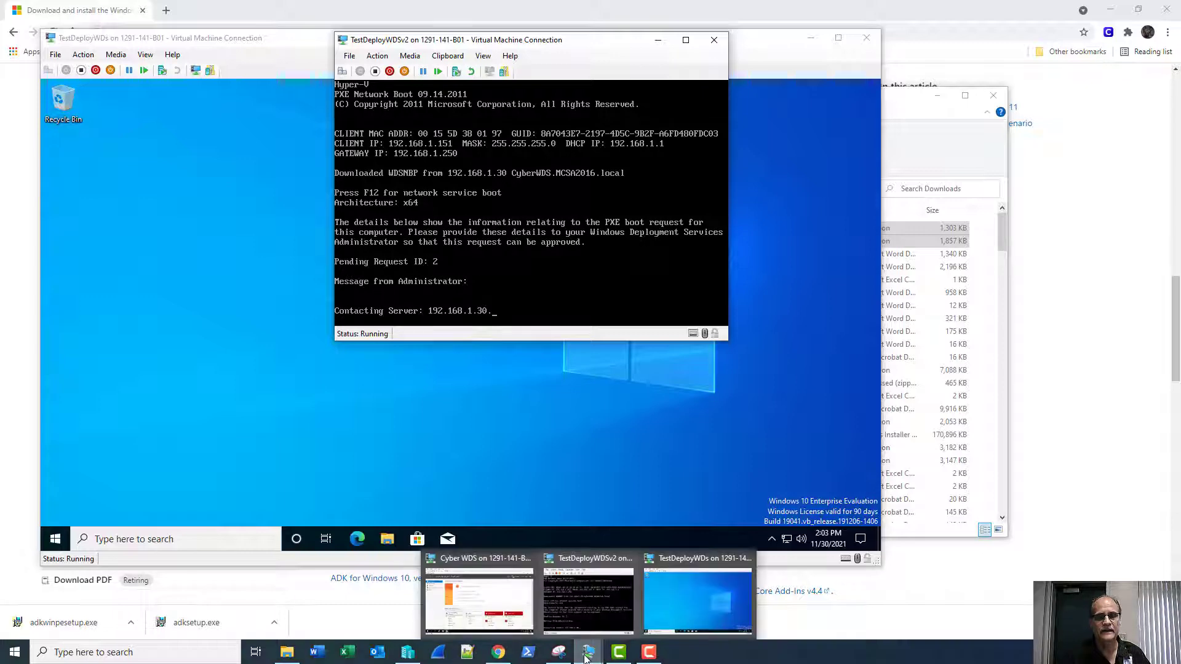
left_click(492, 571)
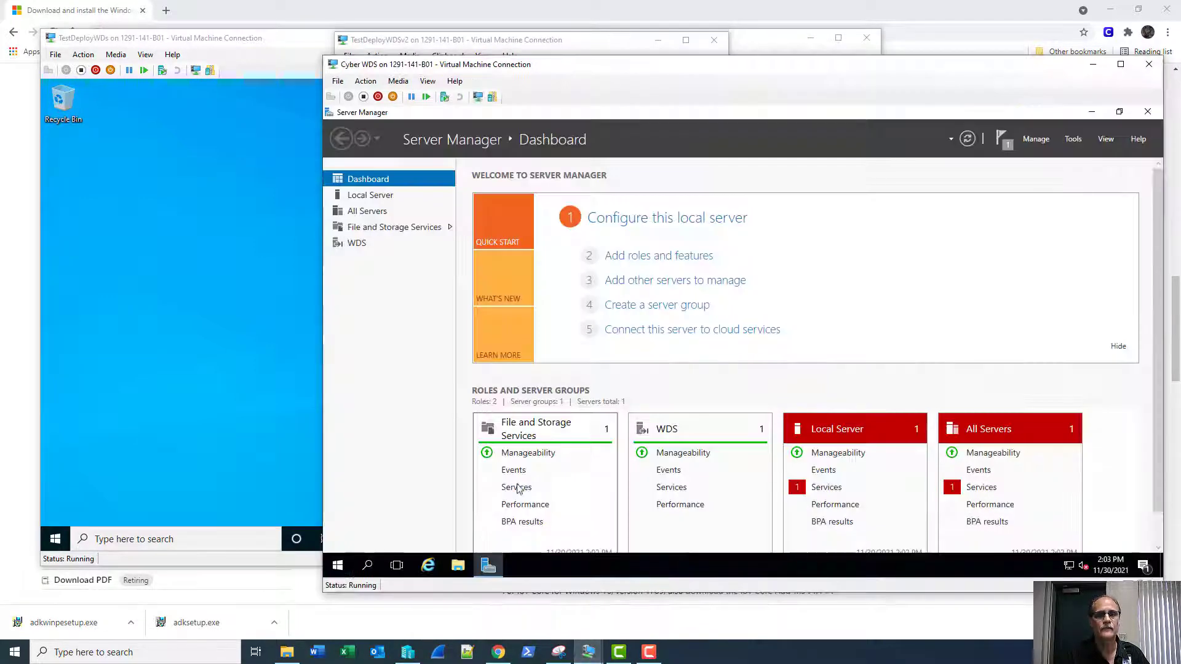
left_click(1073, 141)
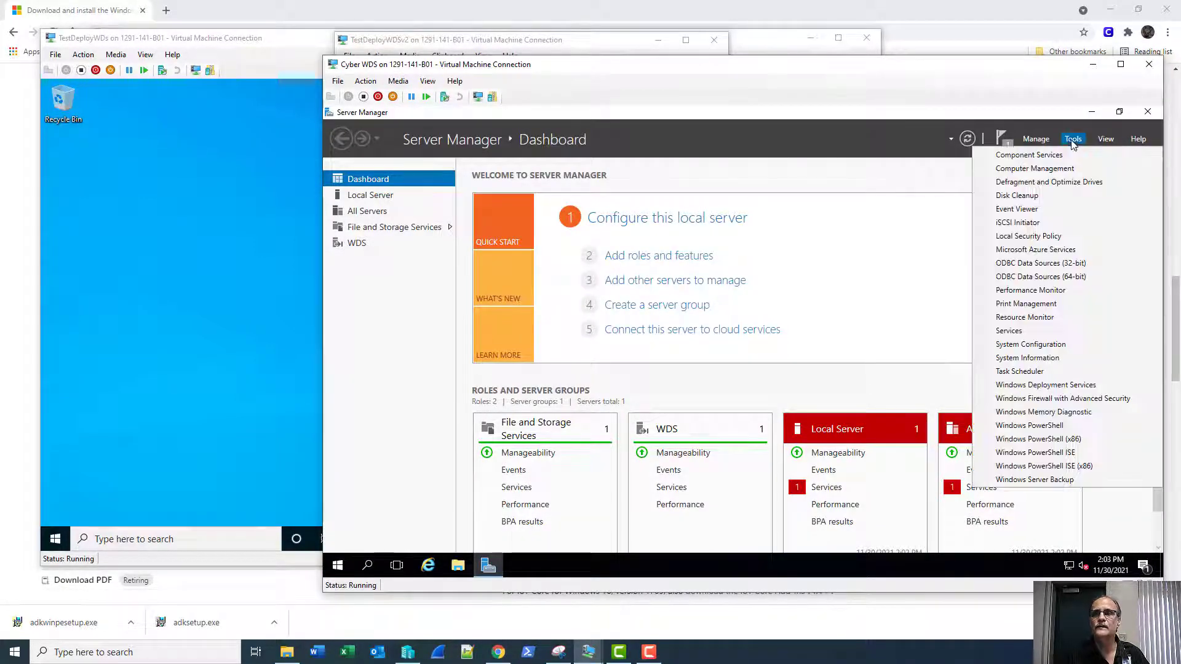
left_click(1043, 386)
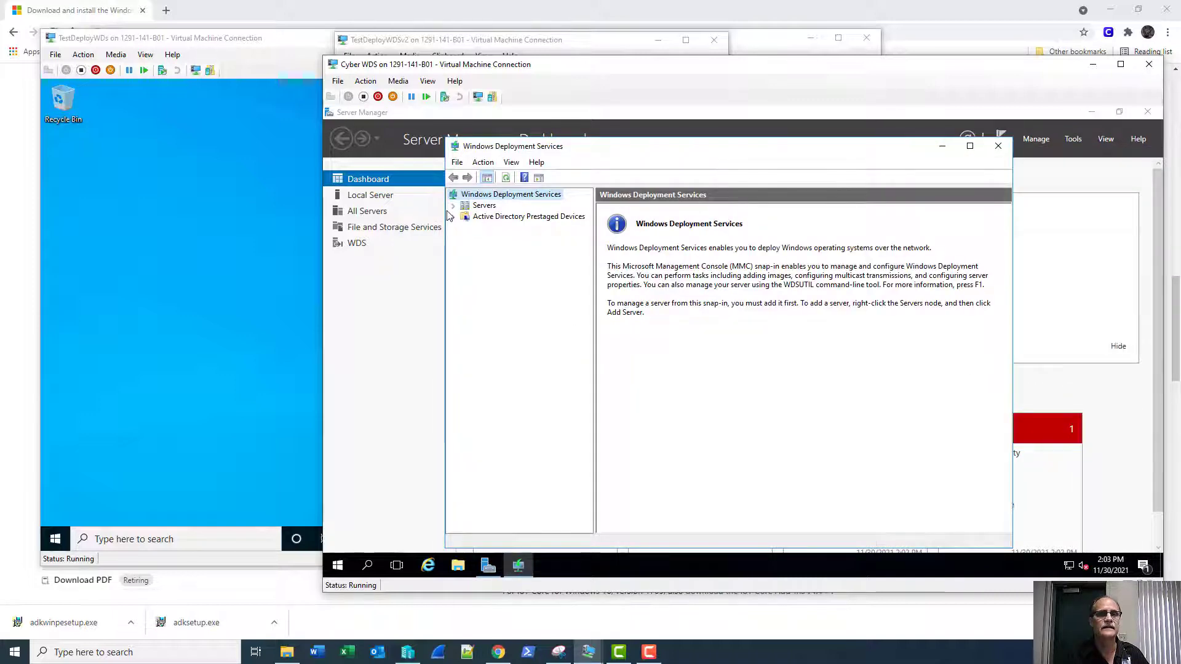
left_click(454, 206)
left_click(466, 218)
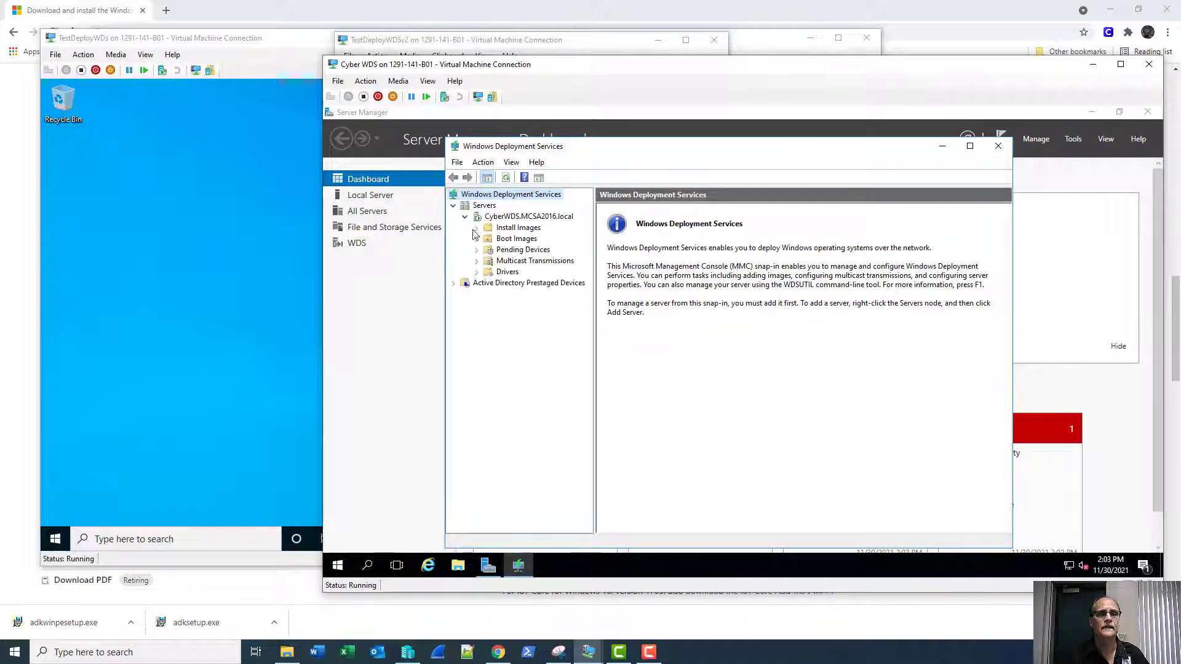
left_click(516, 250)
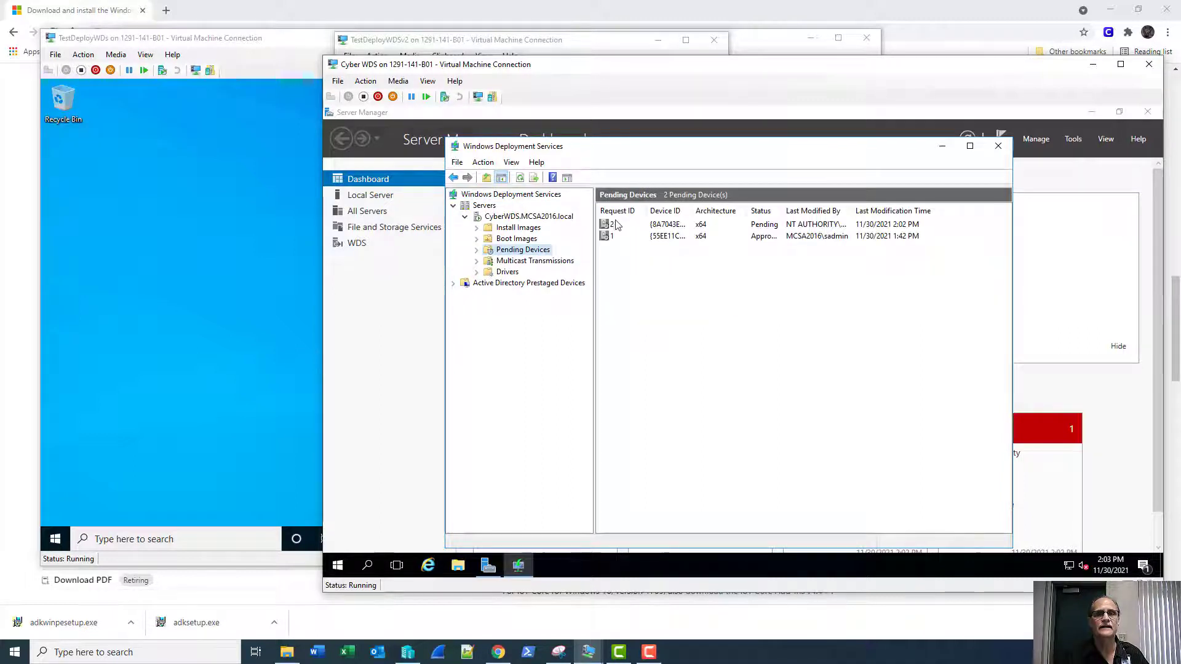
Approve pending request 2 and minimize the server VM.
left_click(613, 226)
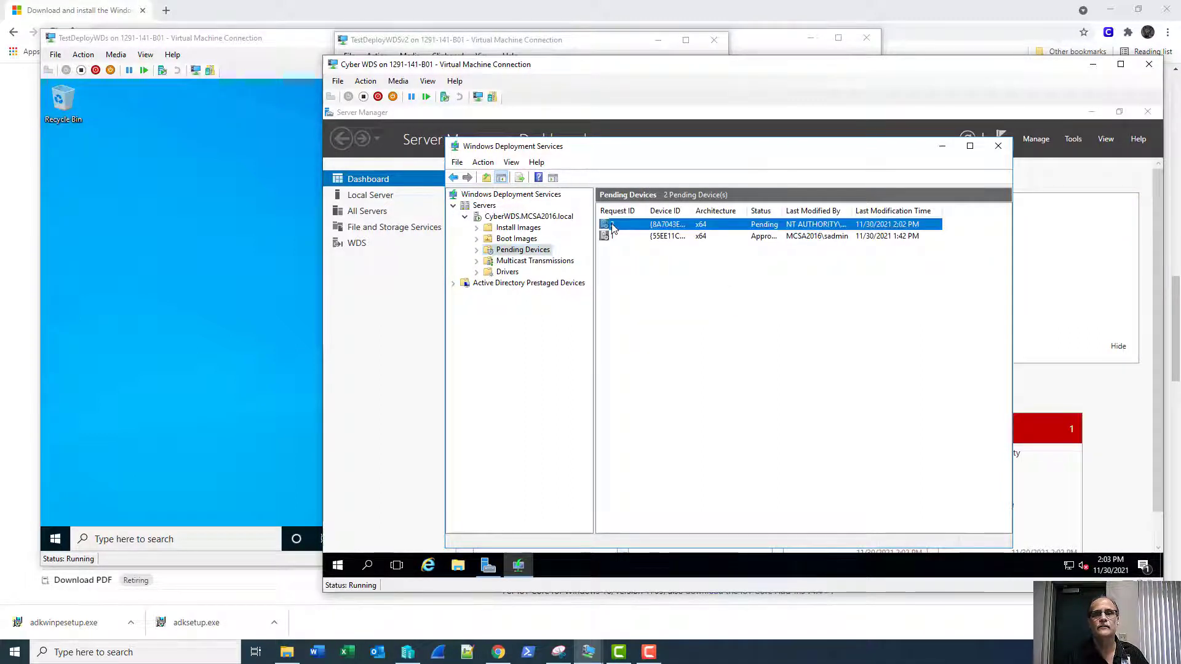
right_click(613, 226)
left_click(624, 231)
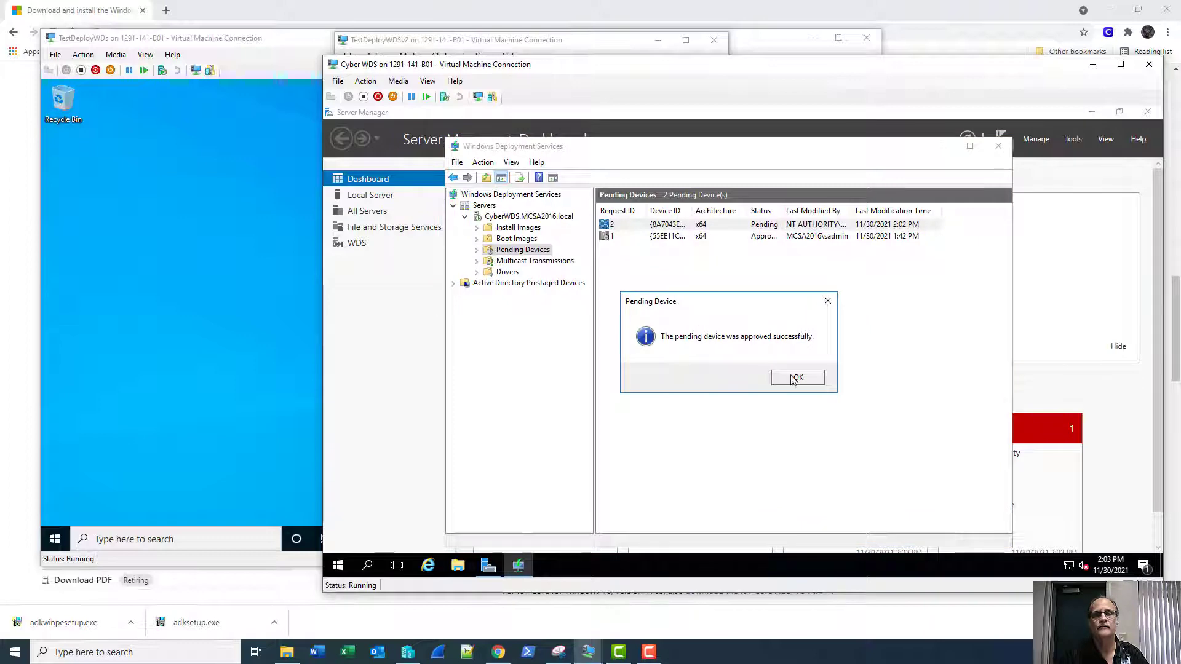
left_click(794, 379)
left_click(1093, 64)
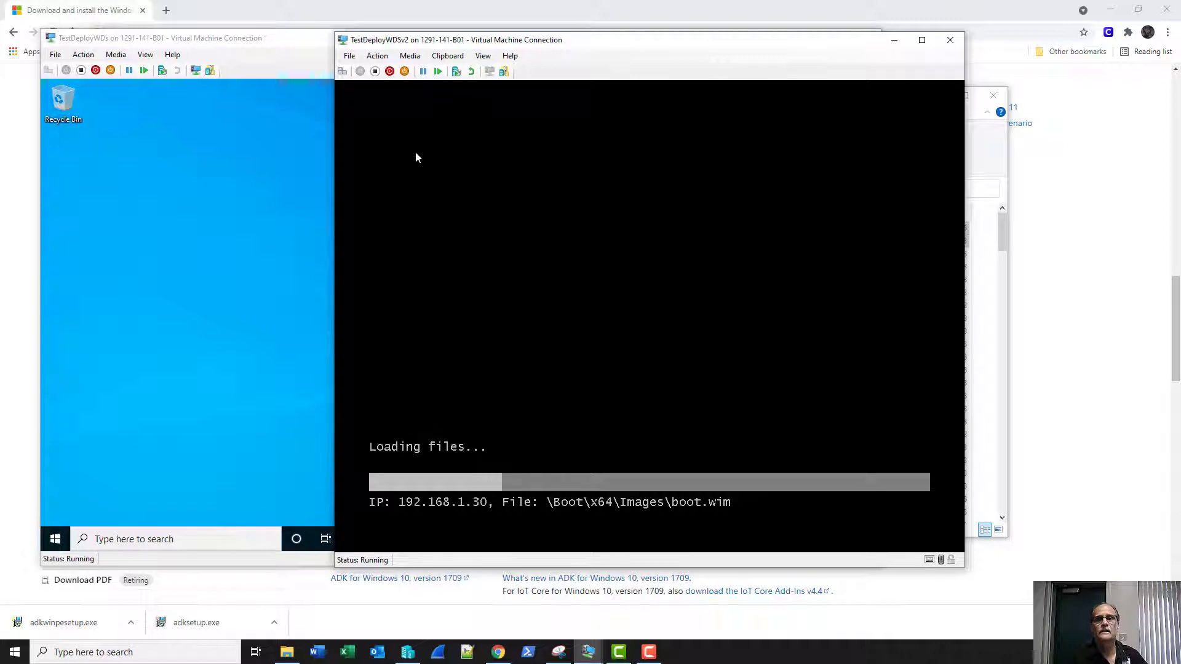
Open Disk Management in the first VM, then bring the TestDeployWDSv2 window forward.
left_click_drag(677, 45, 810, 74)
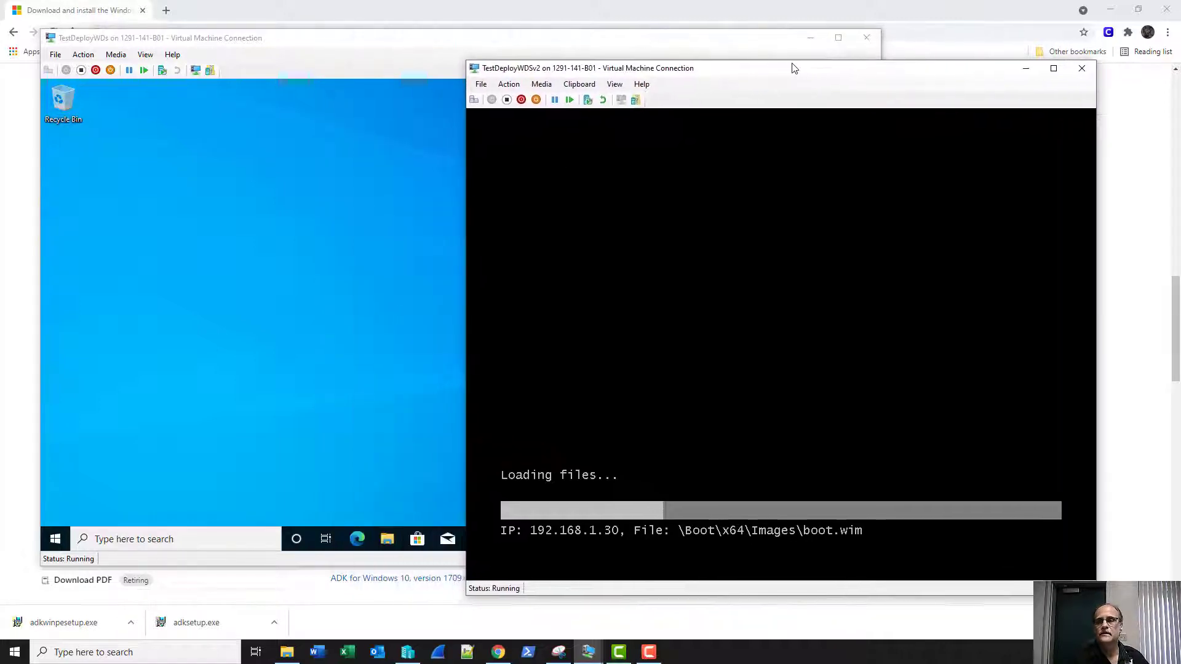
left_click(65, 559)
right_click(57, 542)
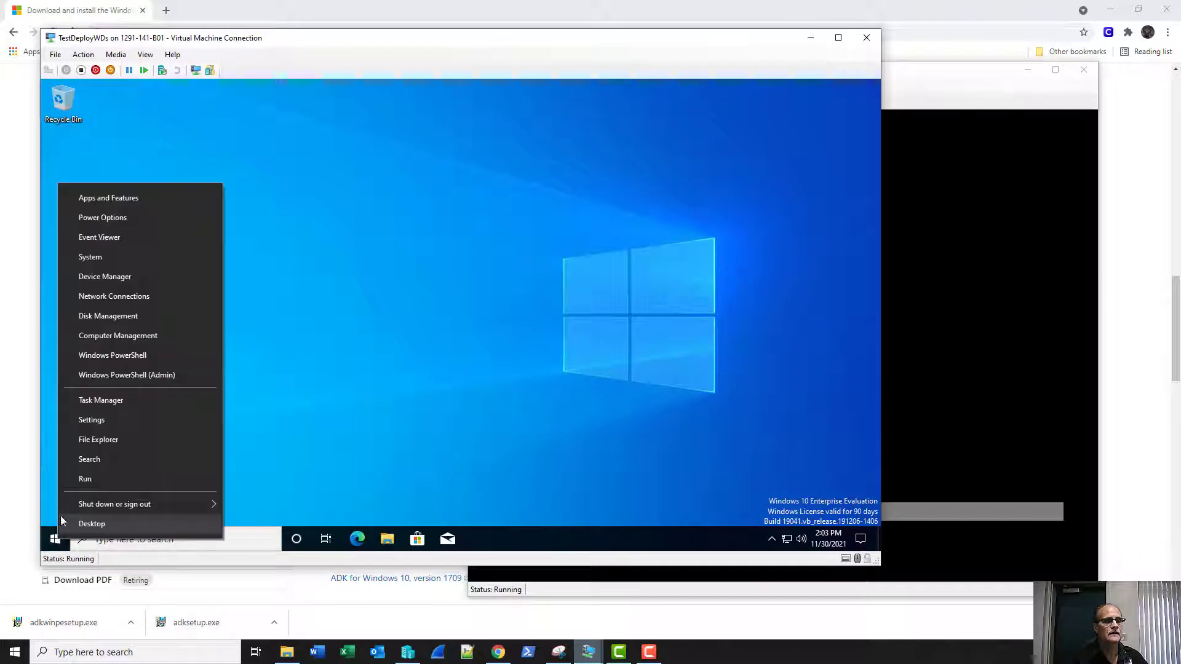
left_click(88, 323)
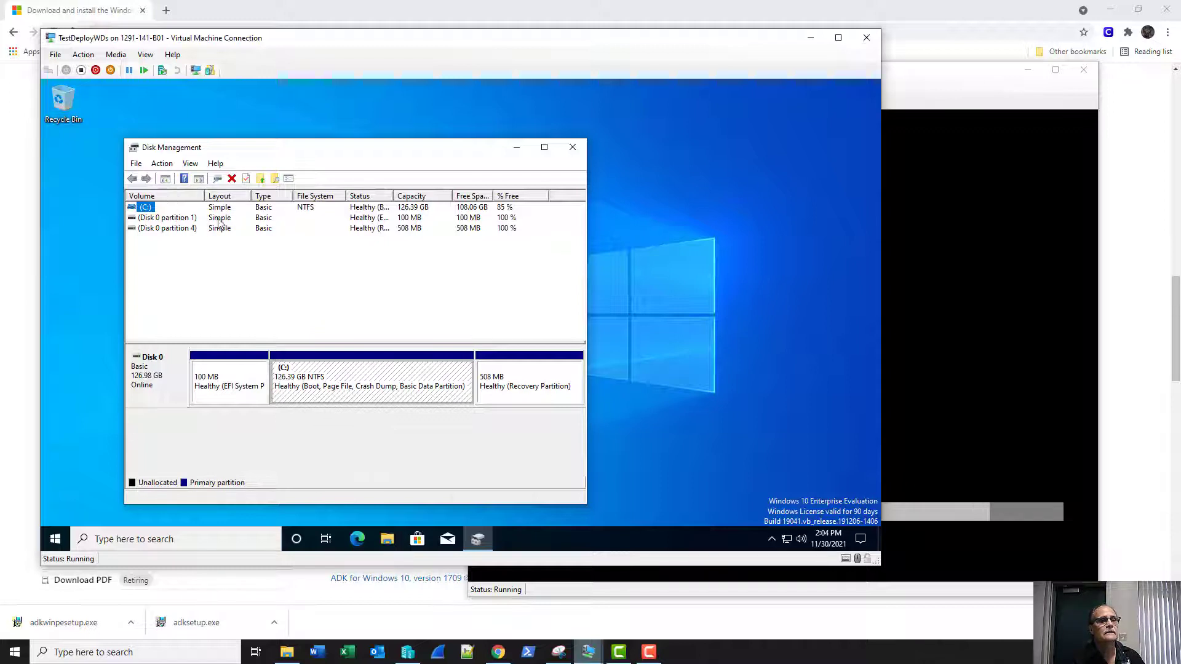
left_click_drag(590, 424, 652, 419)
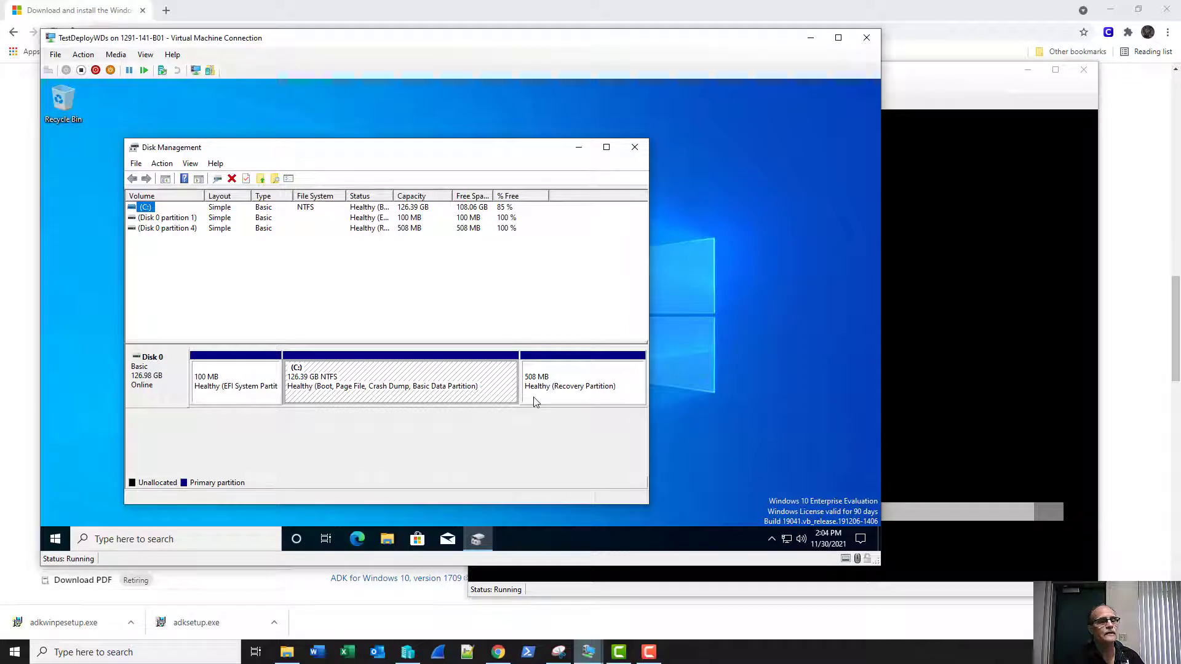
left_click(926, 79)
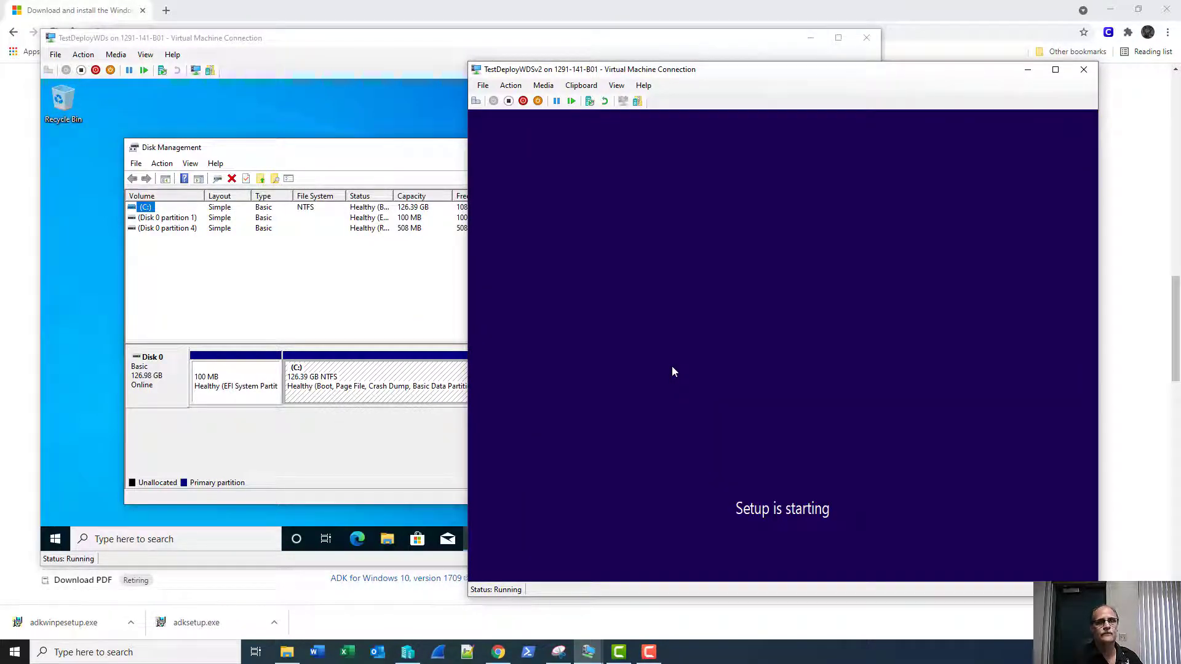
Accept the locale and keyboard settings and try signing in as sadmin.
left_click_drag(750, 74, 611, 61)
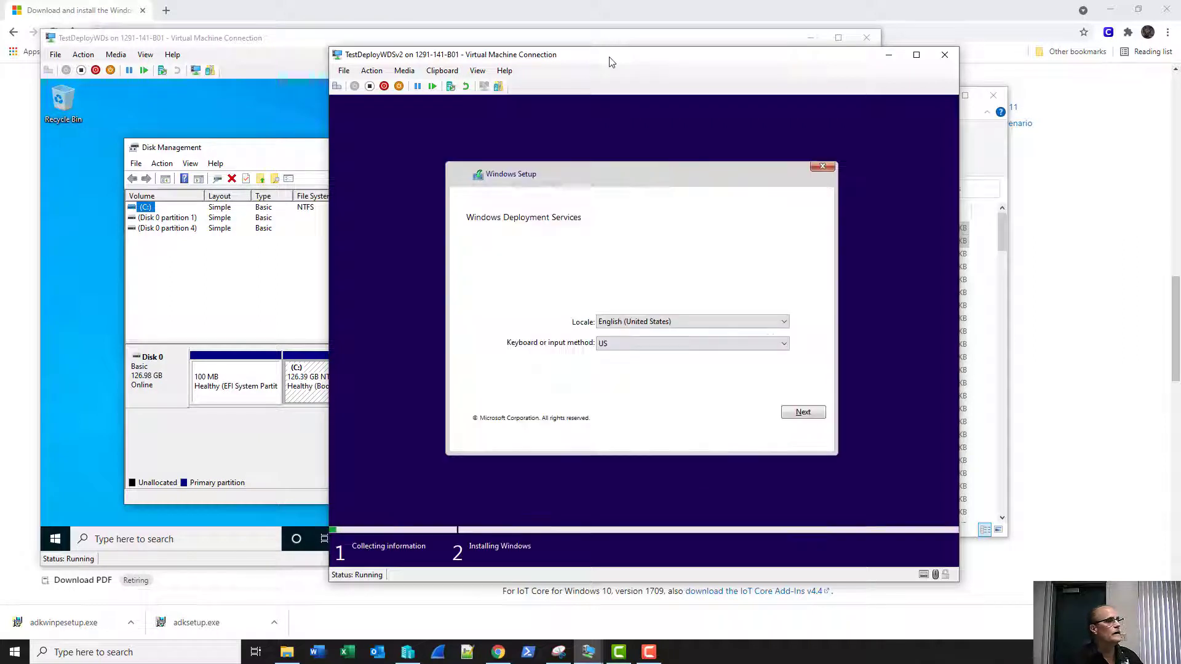
left_click(801, 411)
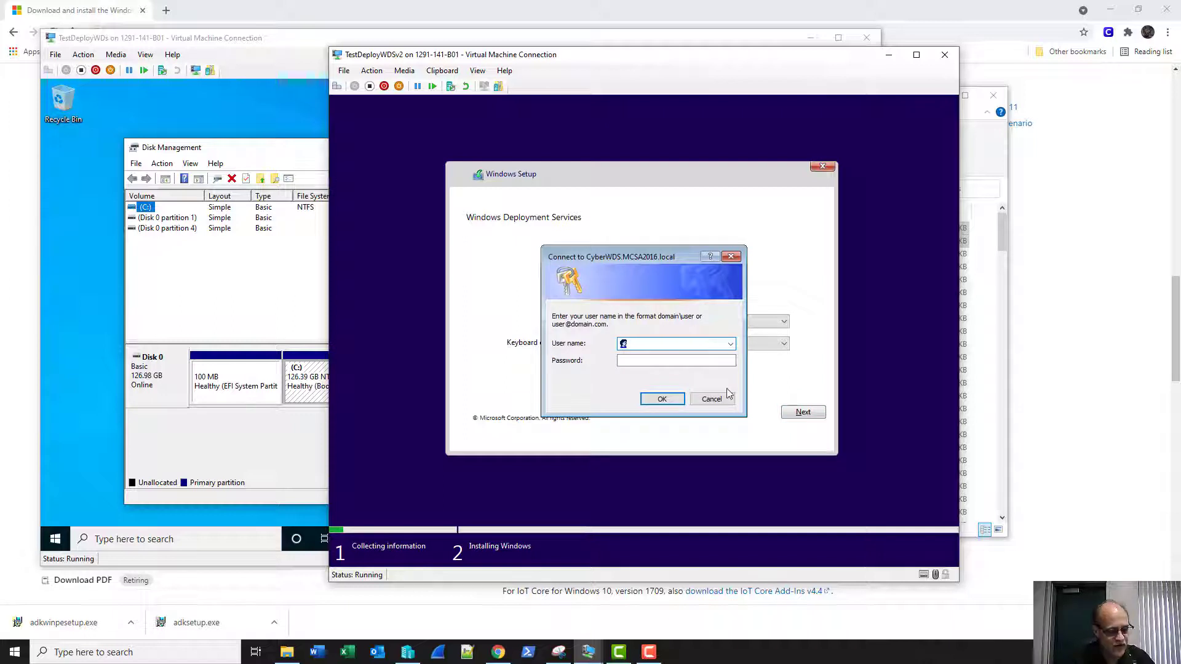
type("sadmin")
key("Tab")
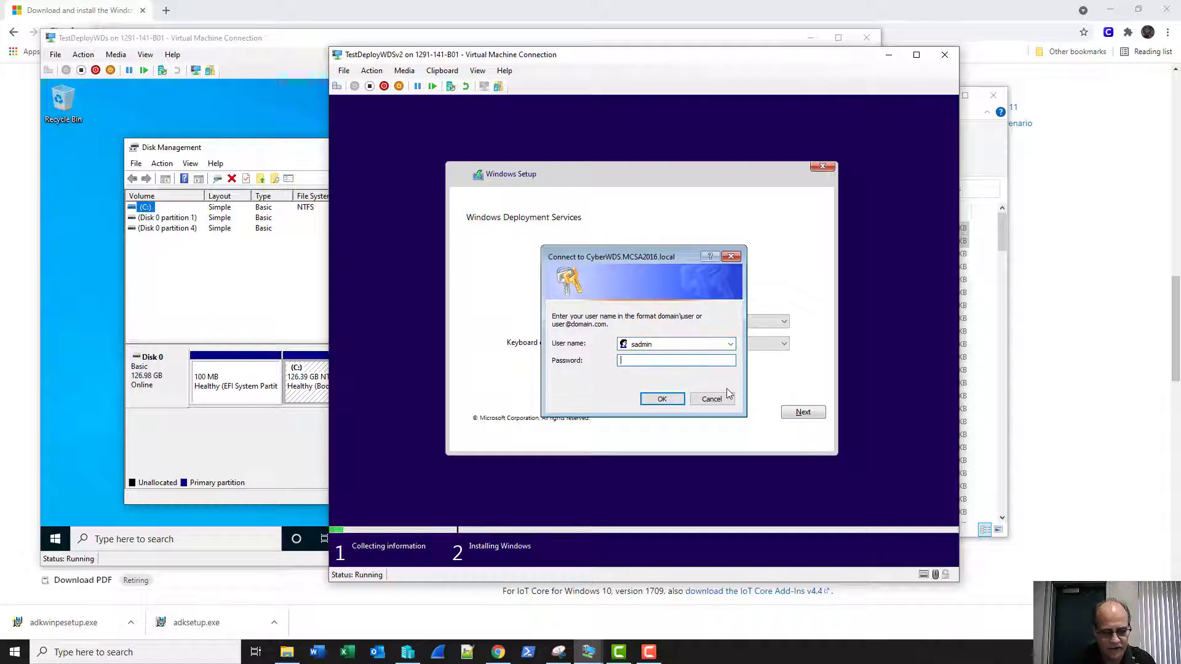
type("••••••••••")
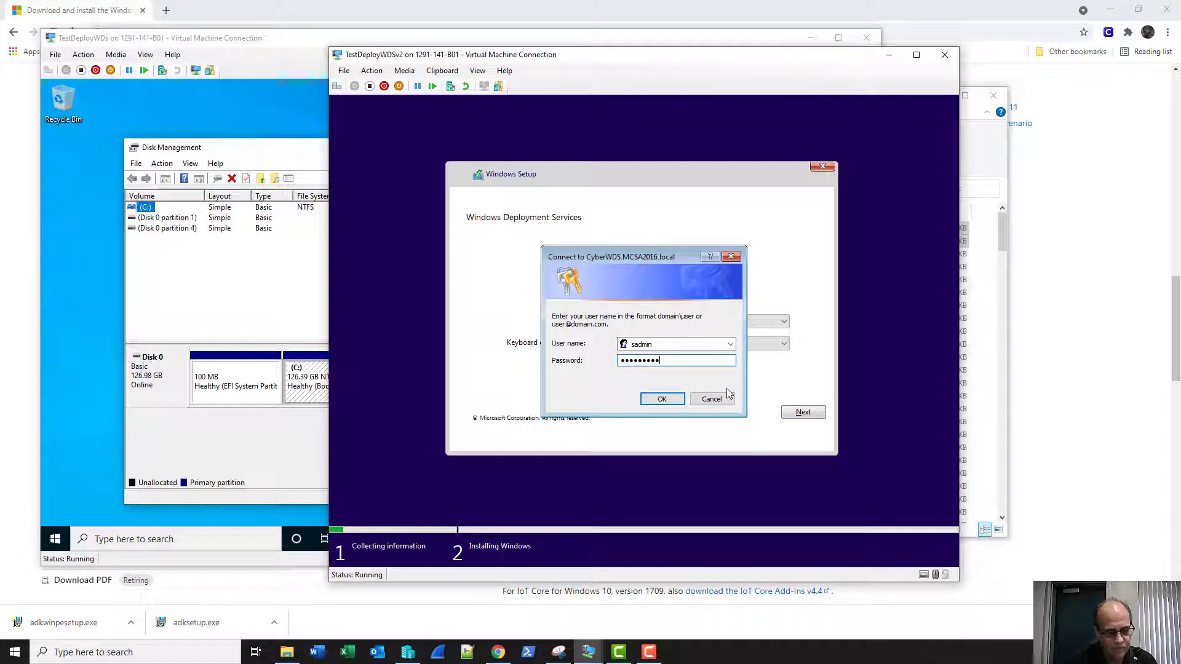
key("Return")
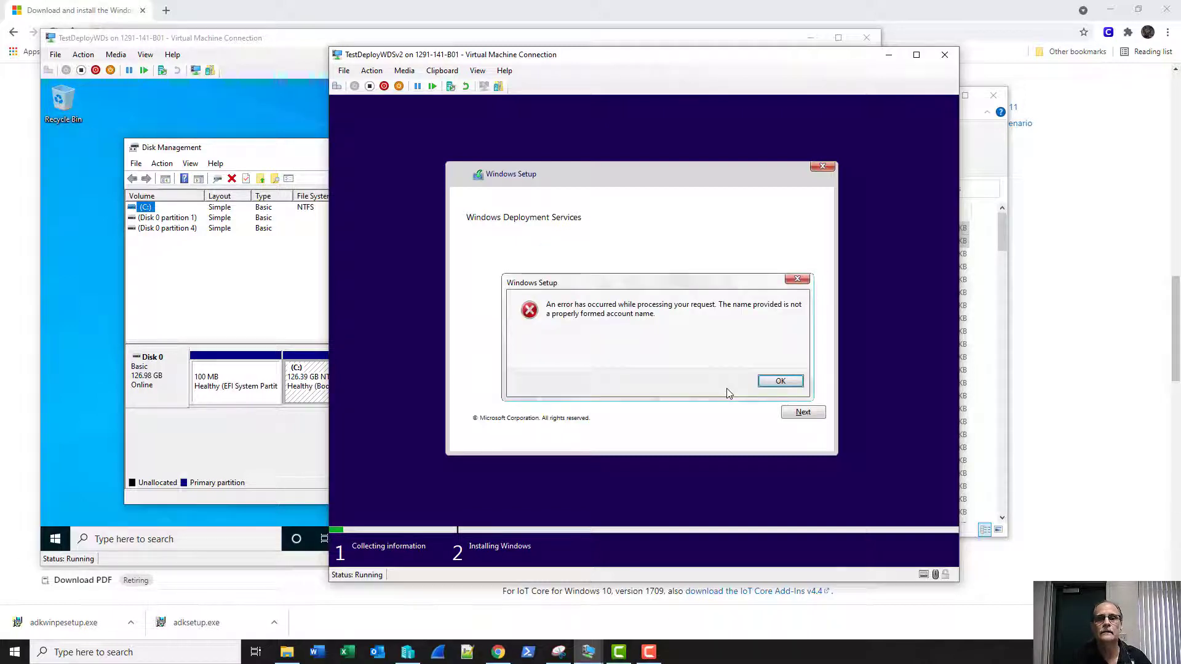
Dismiss the account name error and sign in as mcsa2016\sadmin with the password.
key("Return")
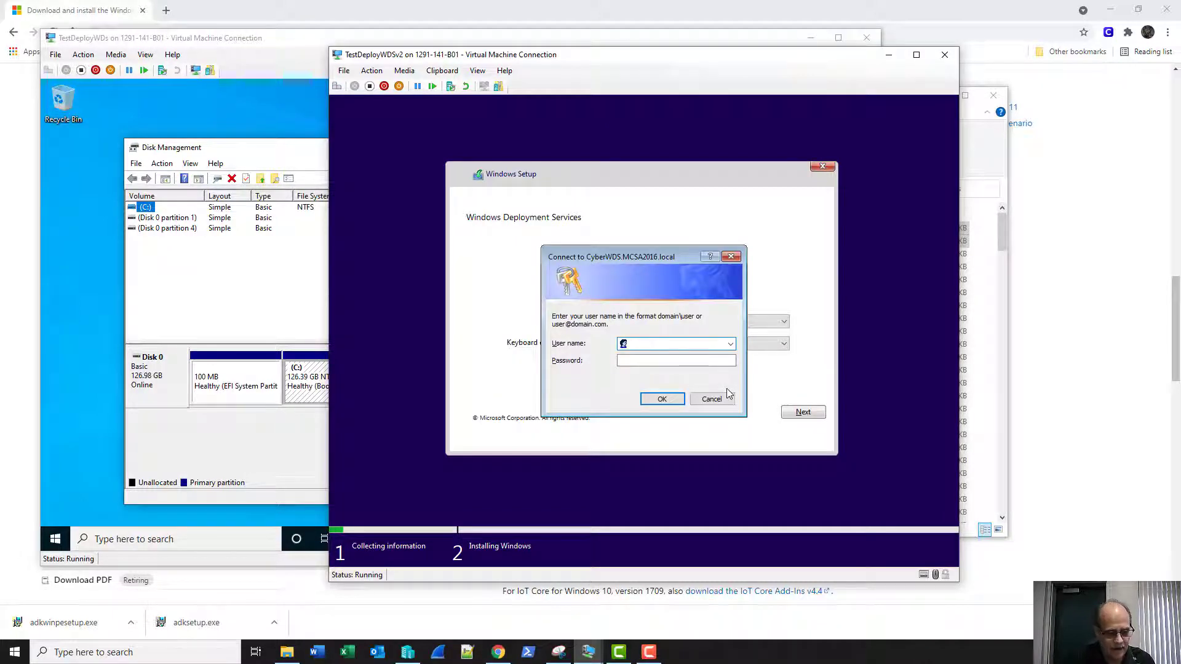
type("mcsa2016\\sa")
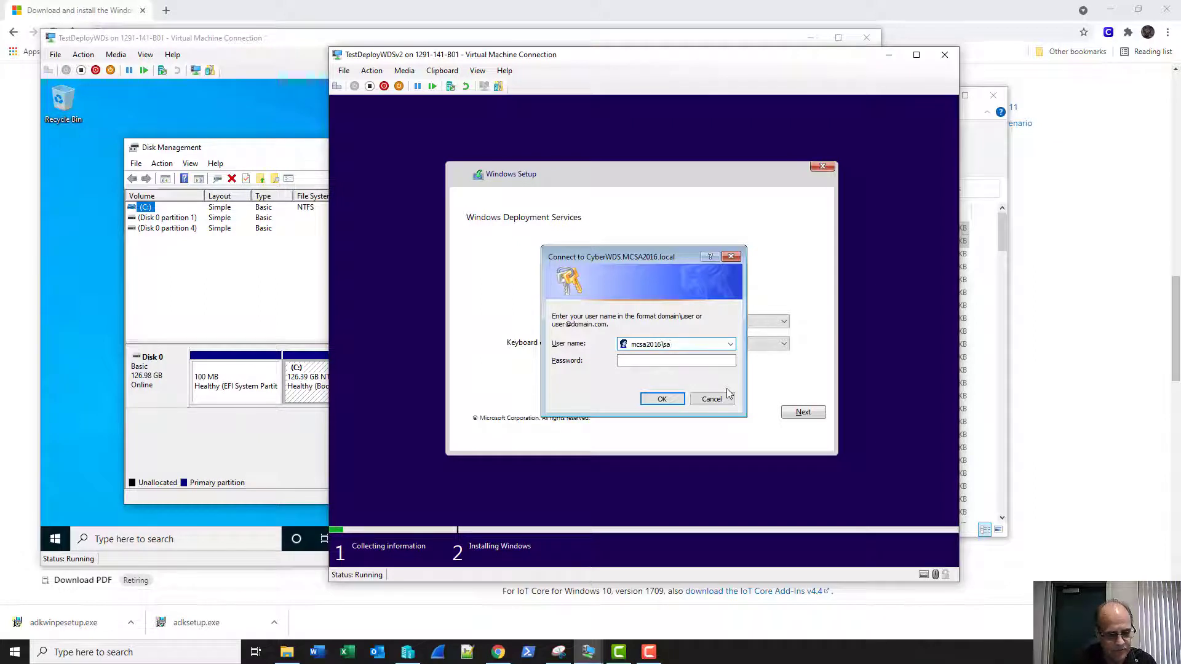
type("dmin")
key("Tab")
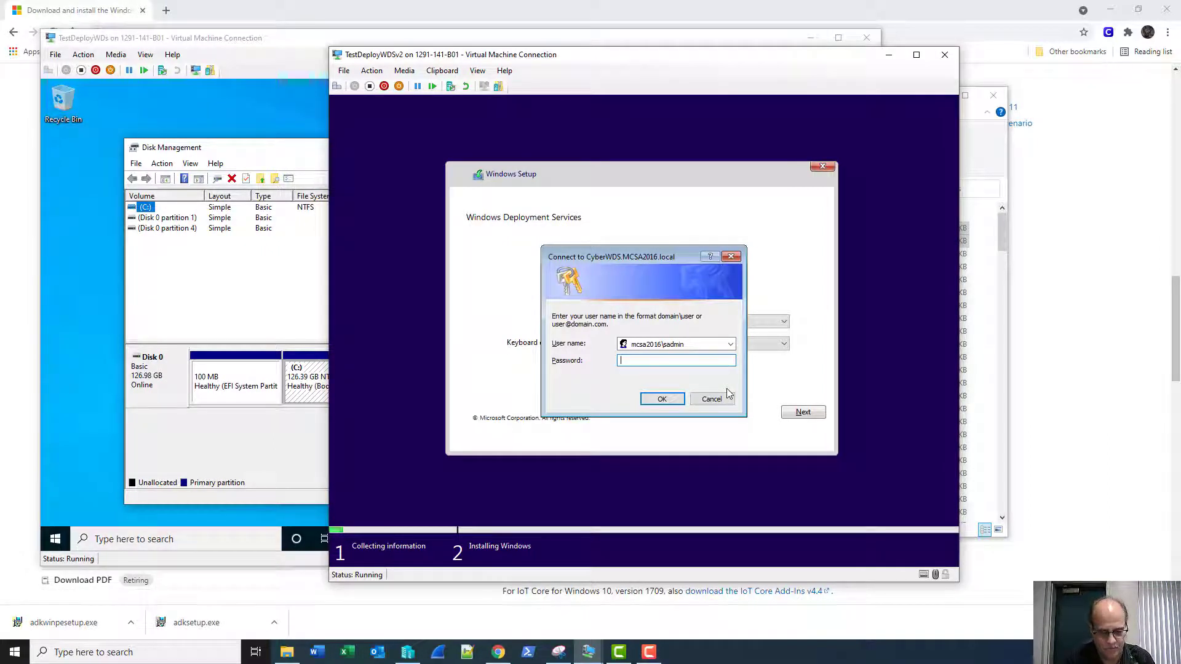
type("•••••••••")
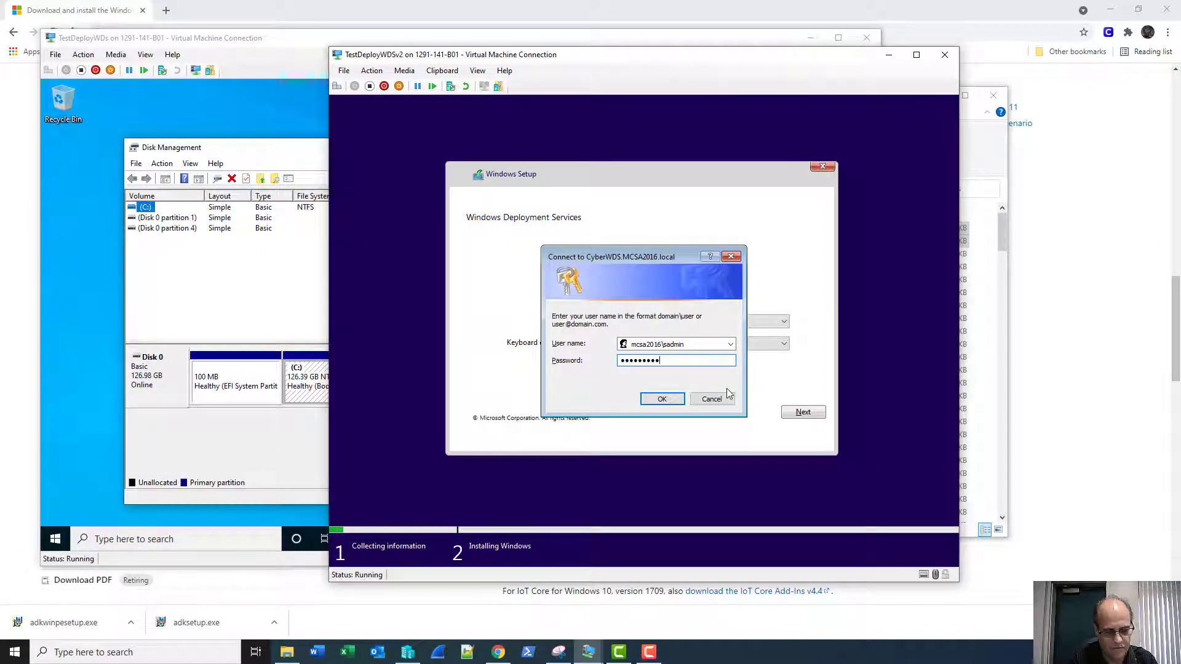
key("Return")
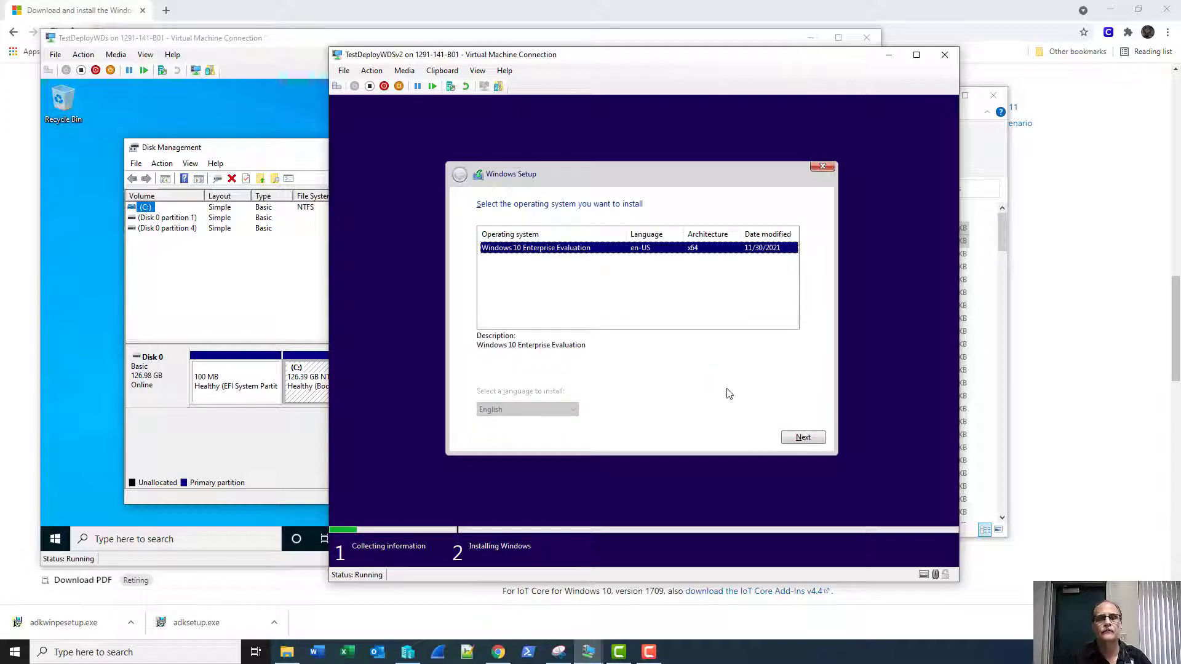
Choose Windows 10 Enterprise Evaluation and accept the default install location to start installing.
left_click(797, 438)
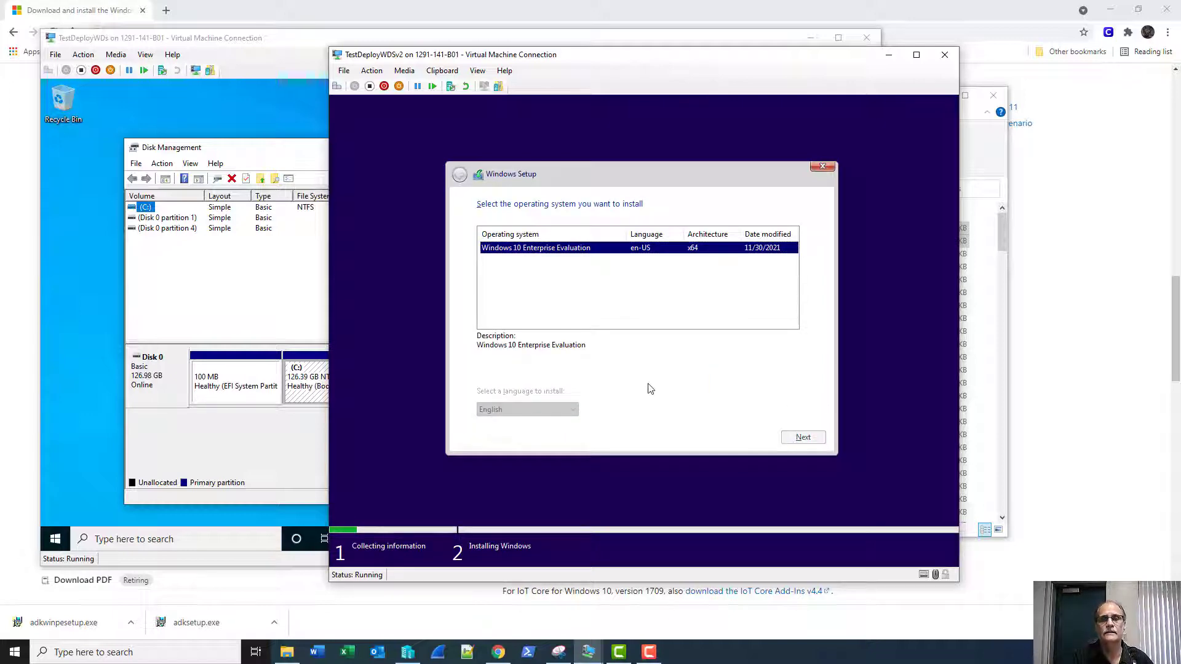
left_click(796, 438)
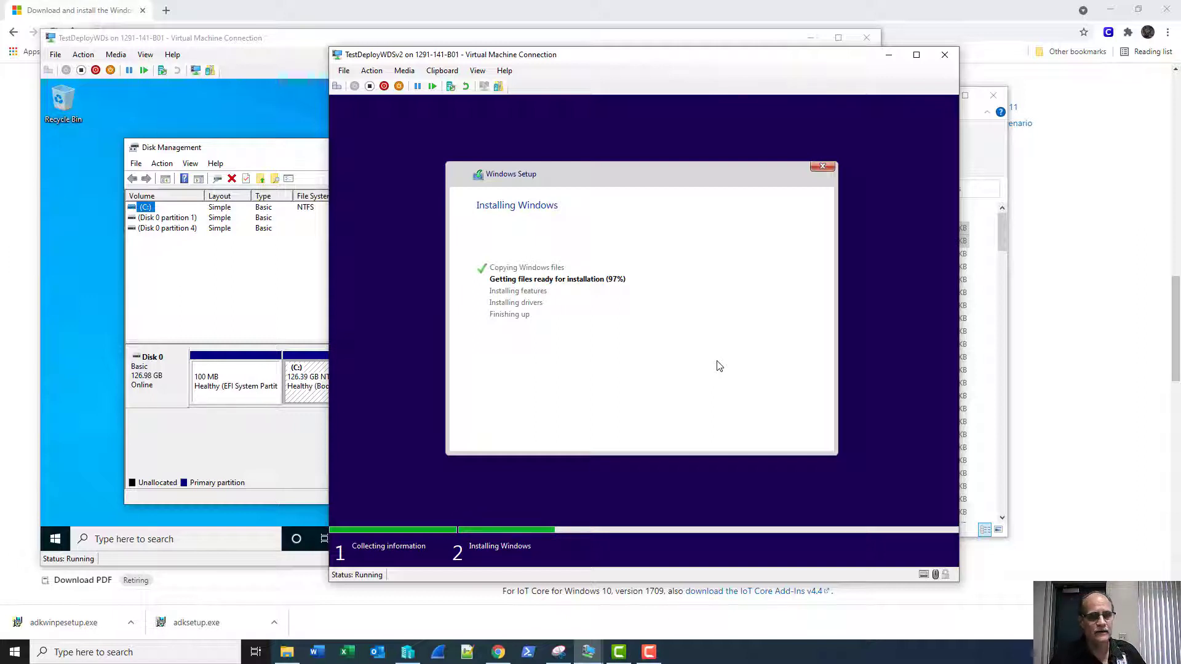
Open Downloads showing adksetup.exe and adkwinpesetup.exe, then minimize Chrome.
left_click(281, 653)
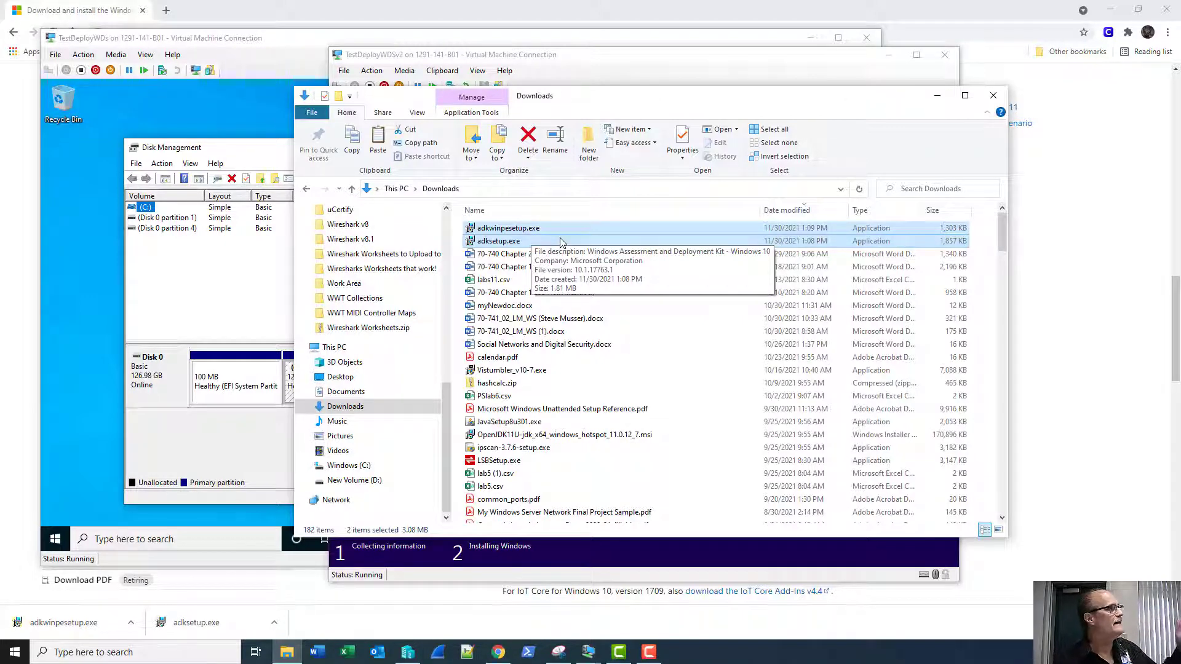
left_click(234, 17)
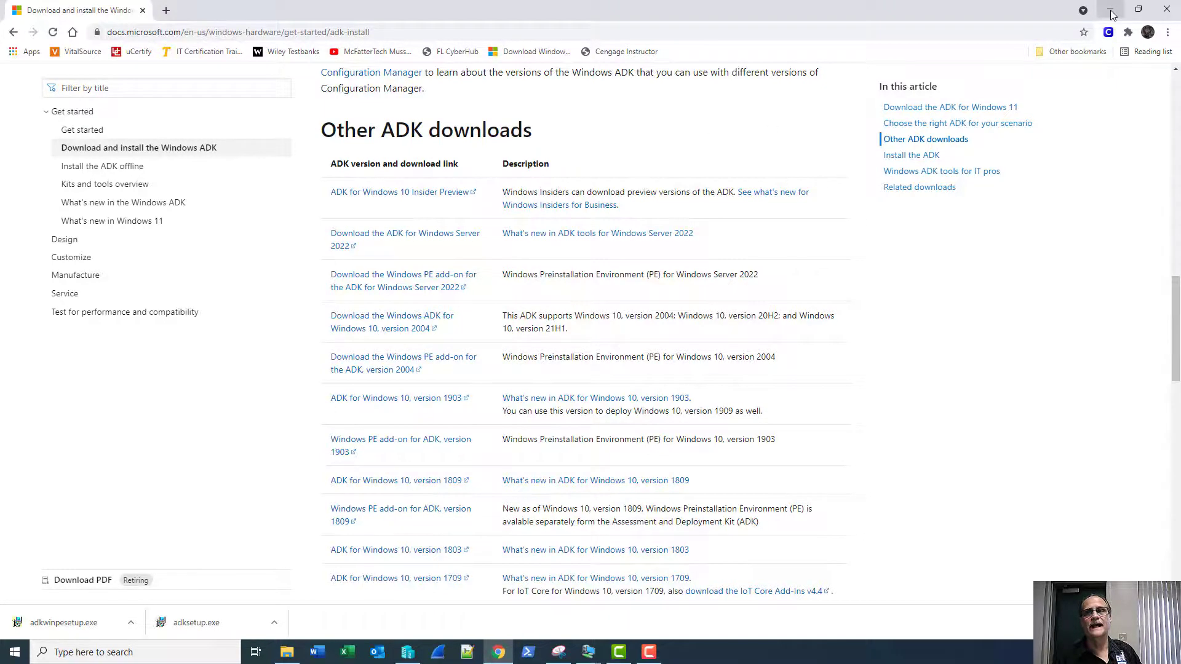
left_click(1110, 10)
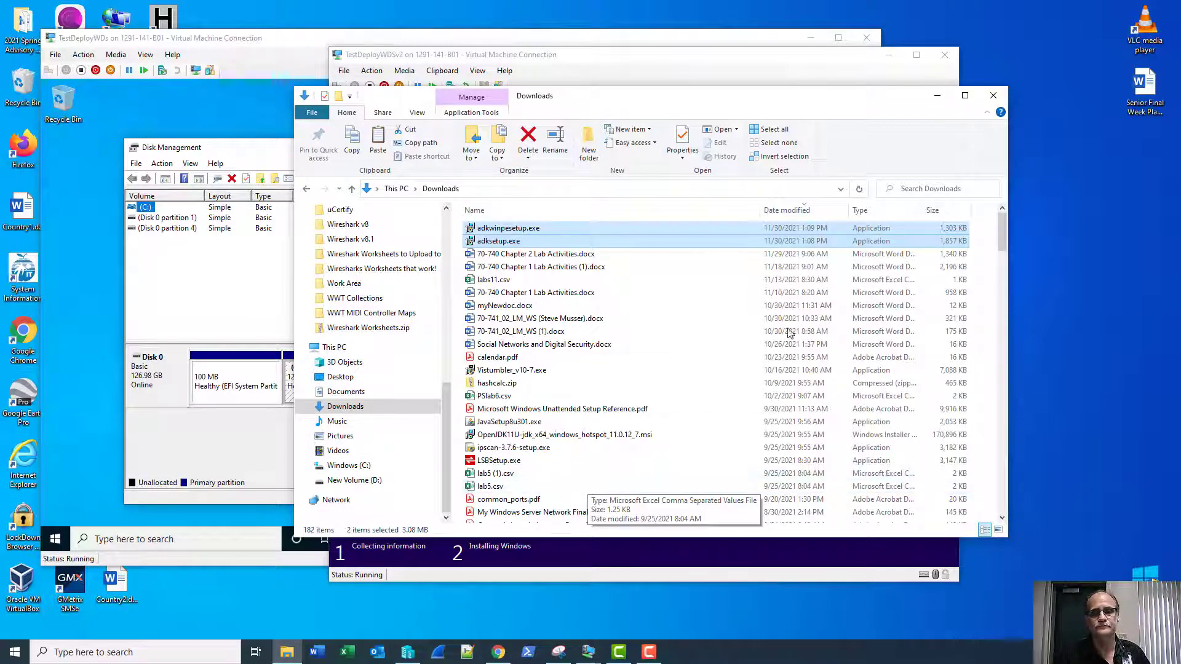
Close the Downloads folder window and cancel the VM's PXE network boot after it restarts.
left_click(991, 95)
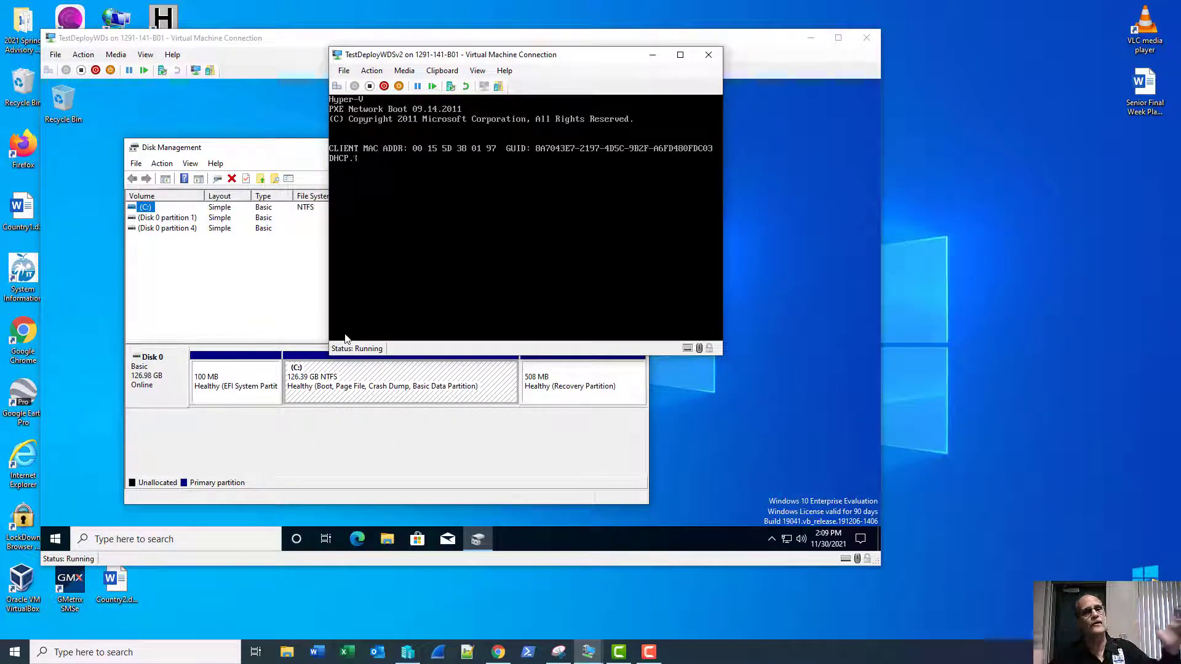
key("Escape")
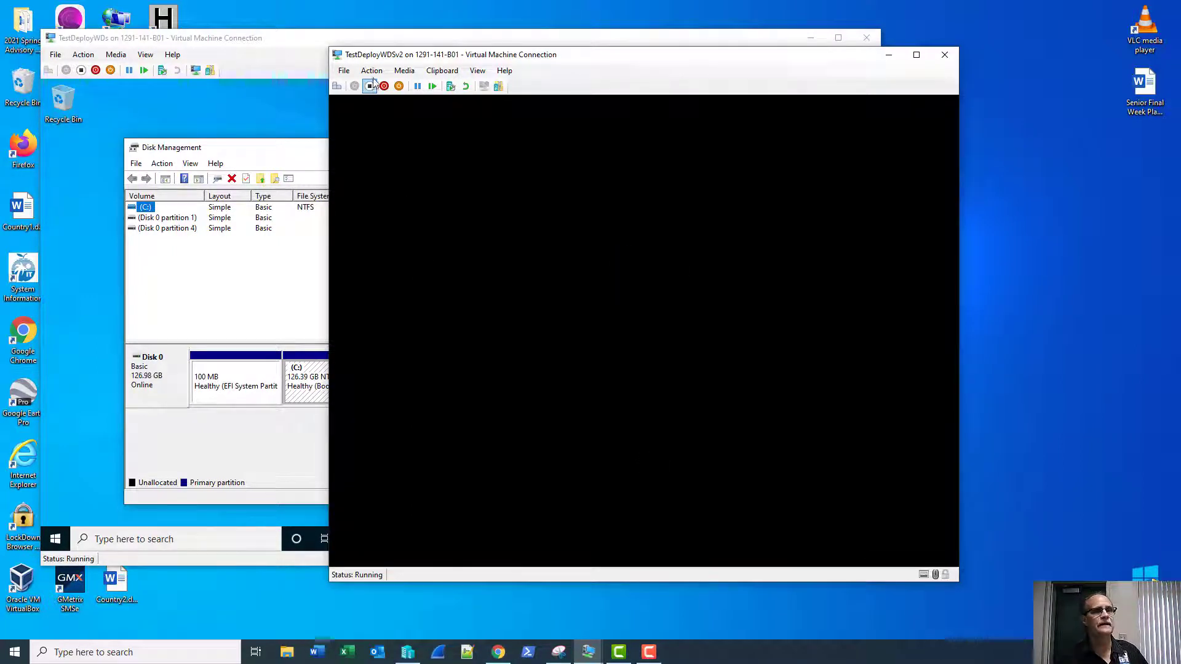
left_click(349, 72)
Review the TestDeployWDSv2 VM's BIOS startup order in Settings, then close the dialog.
left_click(370, 84)
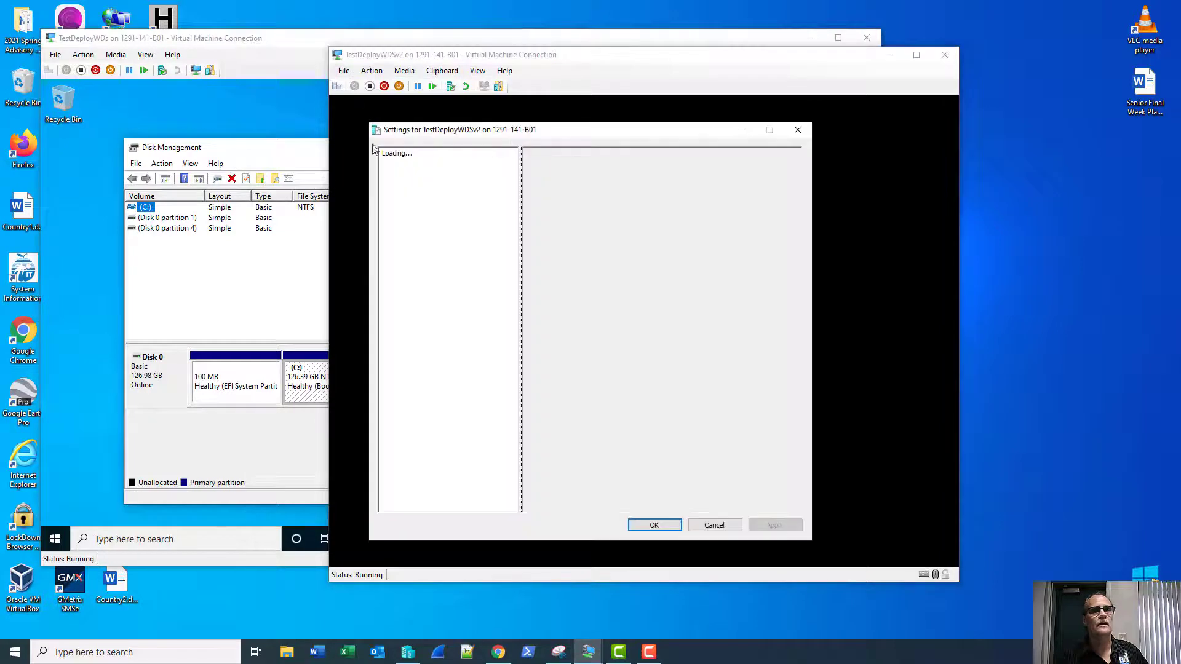
left_click(439, 185)
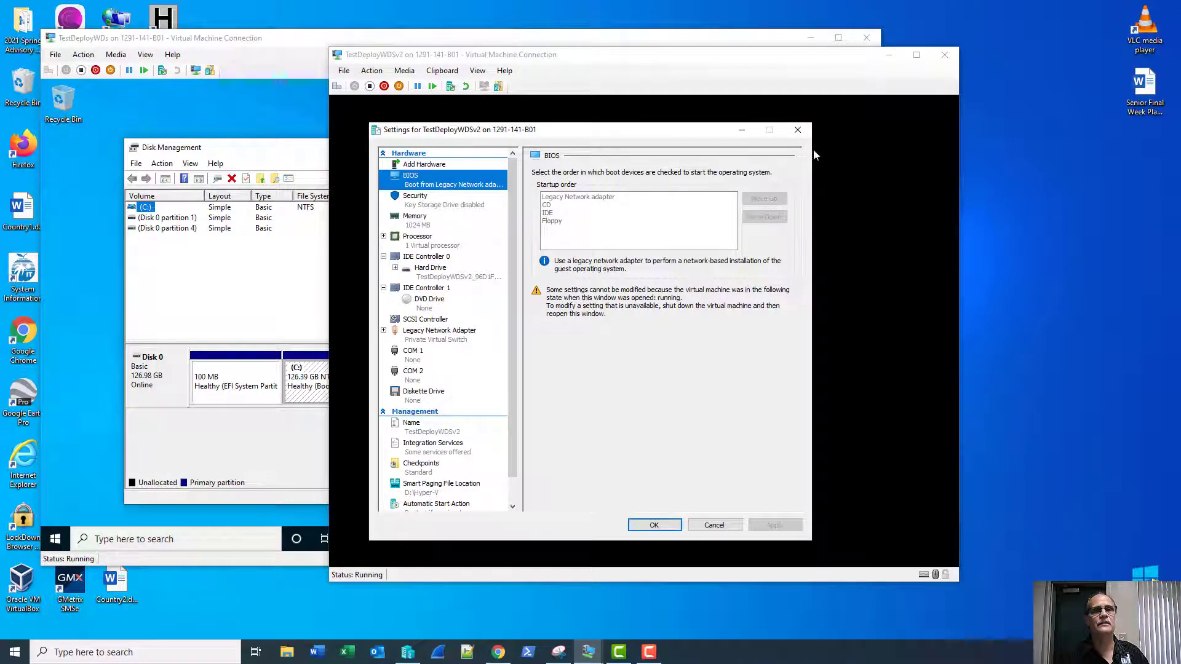
left_click(796, 132)
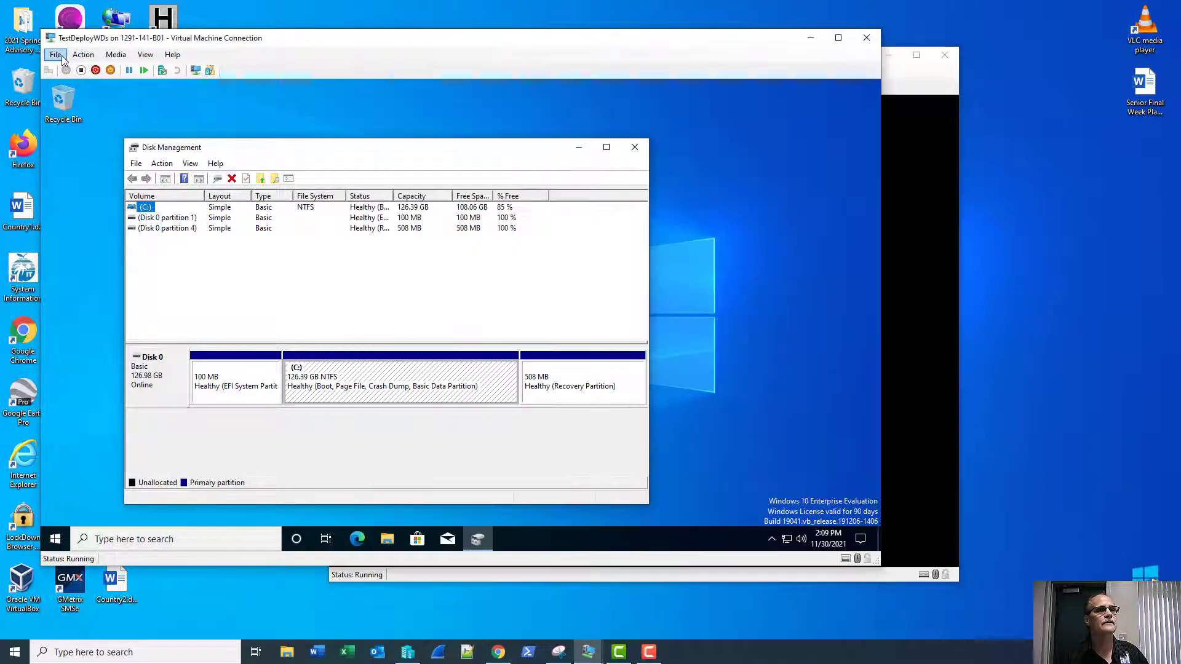
Check the TestDeployWDs VM's Firmware boot order, then return to the TestDeployWDSv2 window.
left_click(56, 60)
left_click(56, 54)
left_click(54, 69)
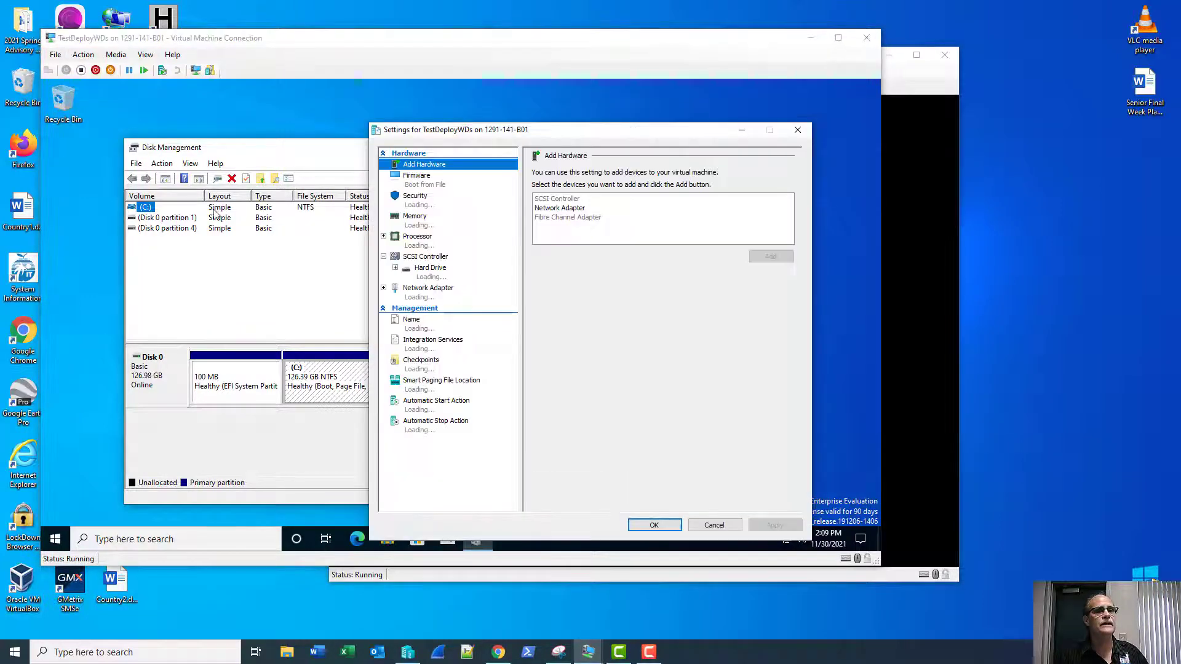
left_click(442, 184)
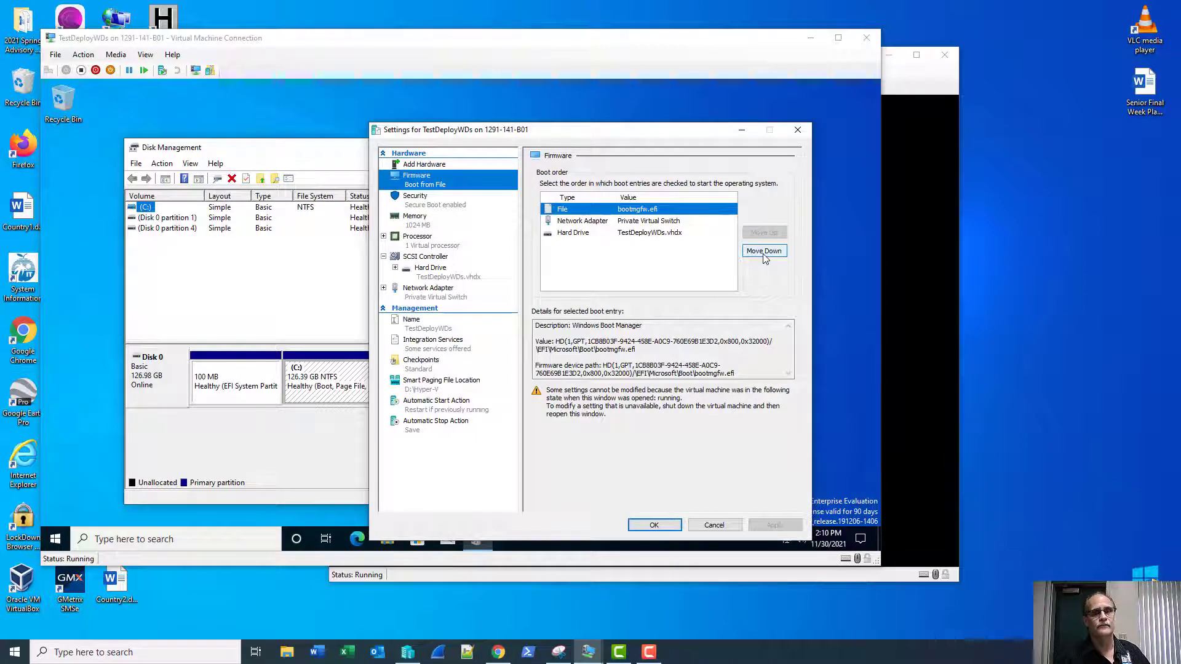
left_click(787, 131)
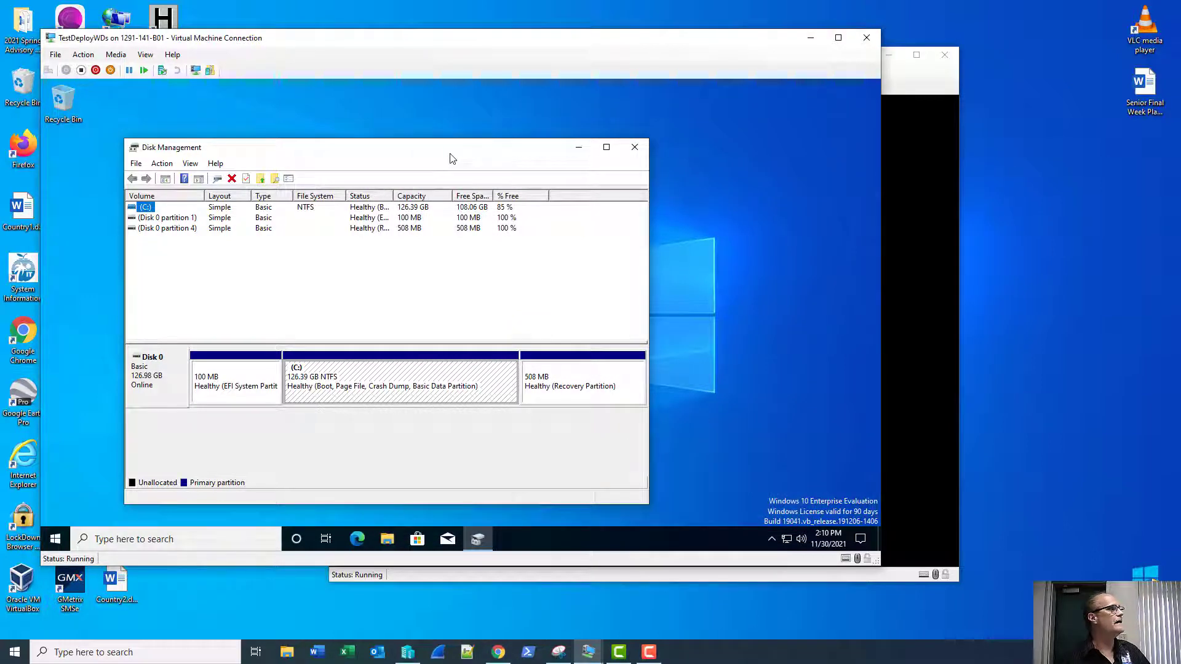
left_click(915, 83)
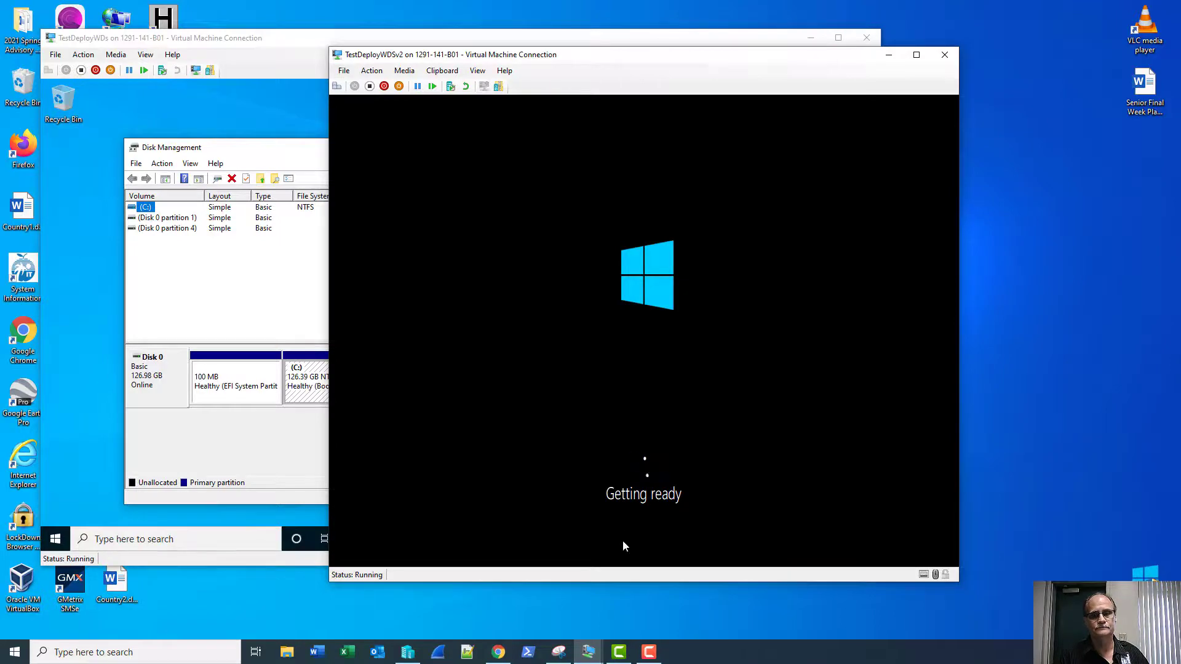
left_click(648, 650)
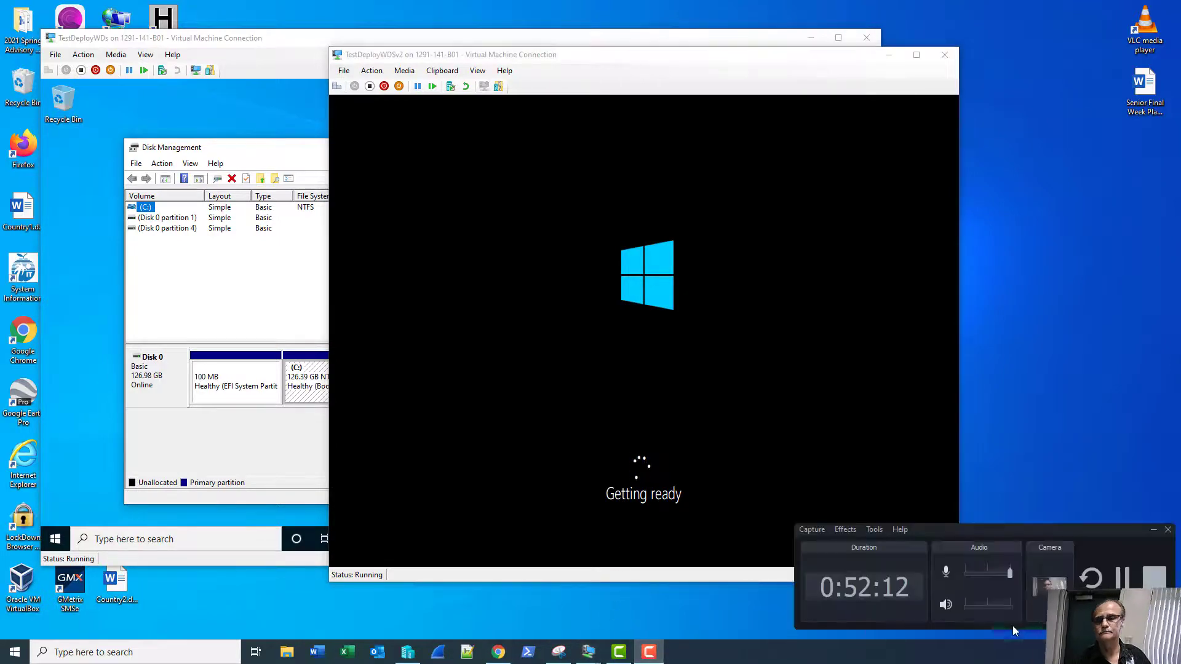